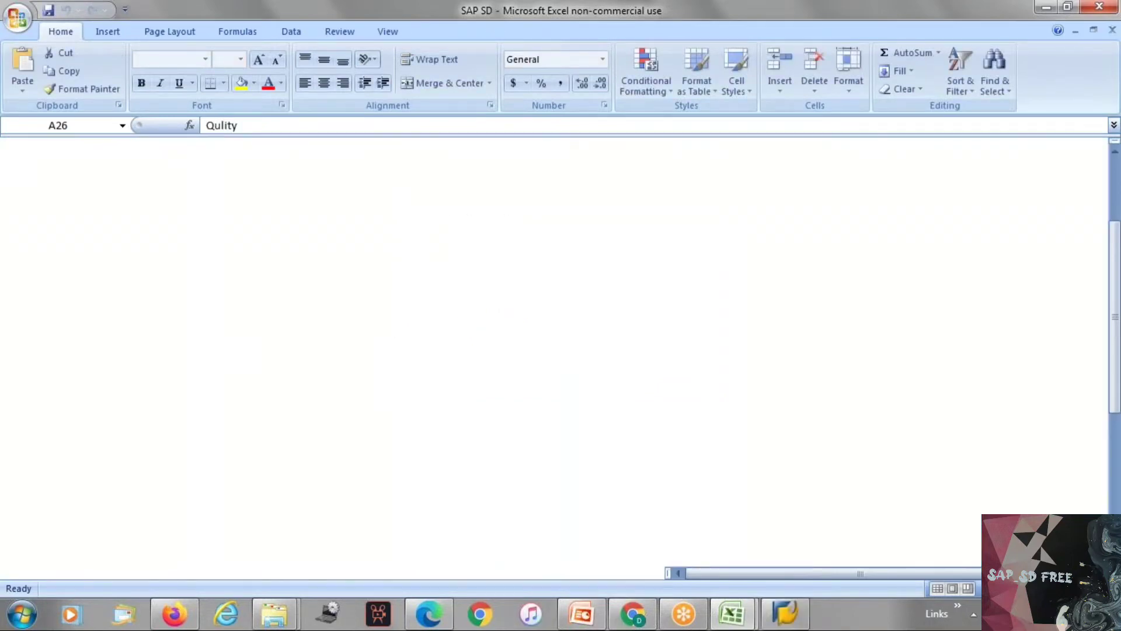
Step: Switch to SAP Logon and open the SD system connection
left_click(793, 624)
left_click(257, 133)
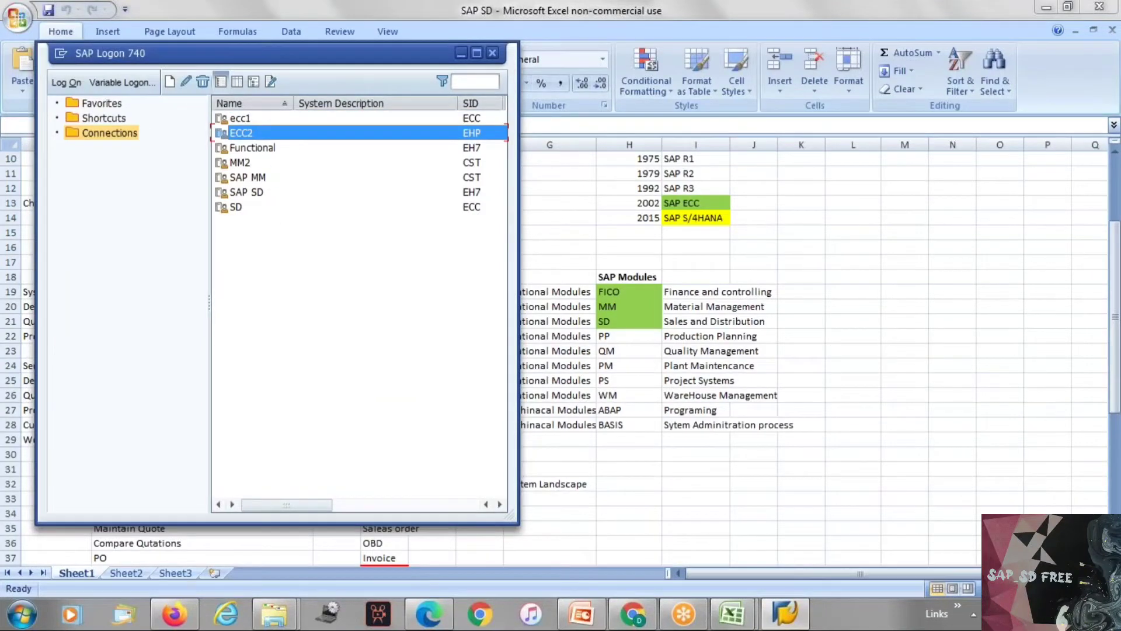
double_click(233, 207)
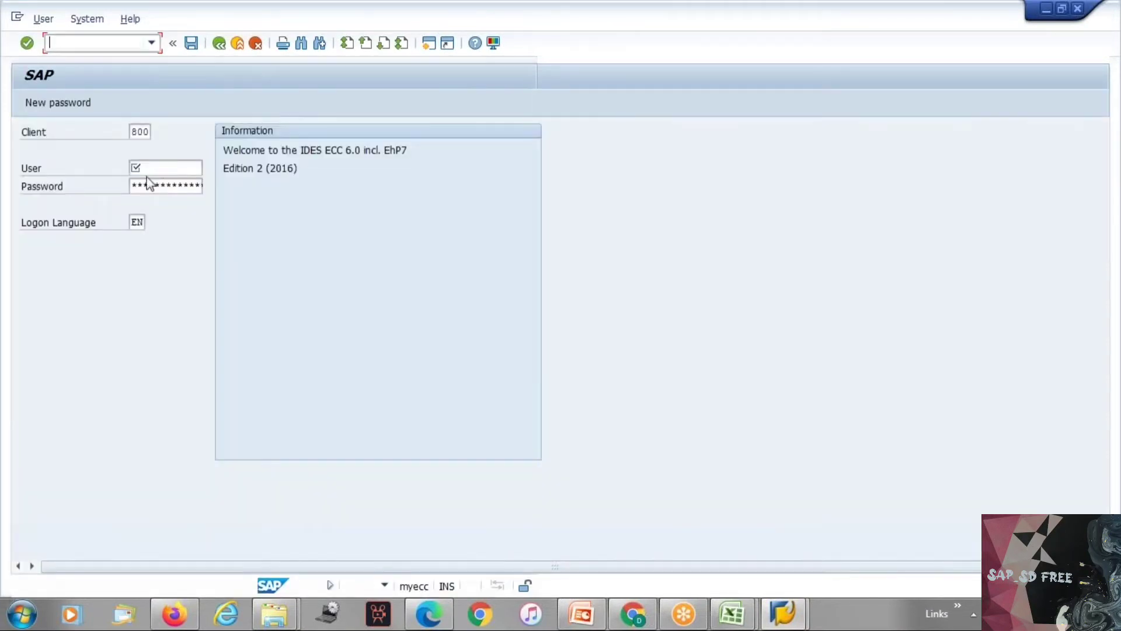
Step: Log on to client 800 by entering the user ID and the account password
left_click(146, 171)
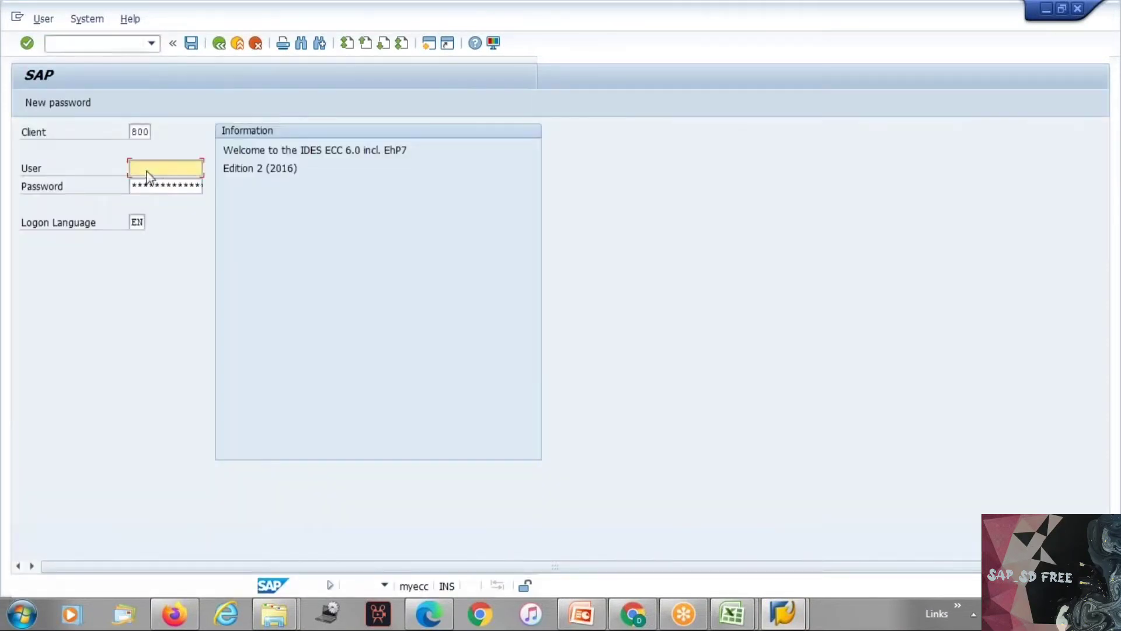
left_click(149, 185)
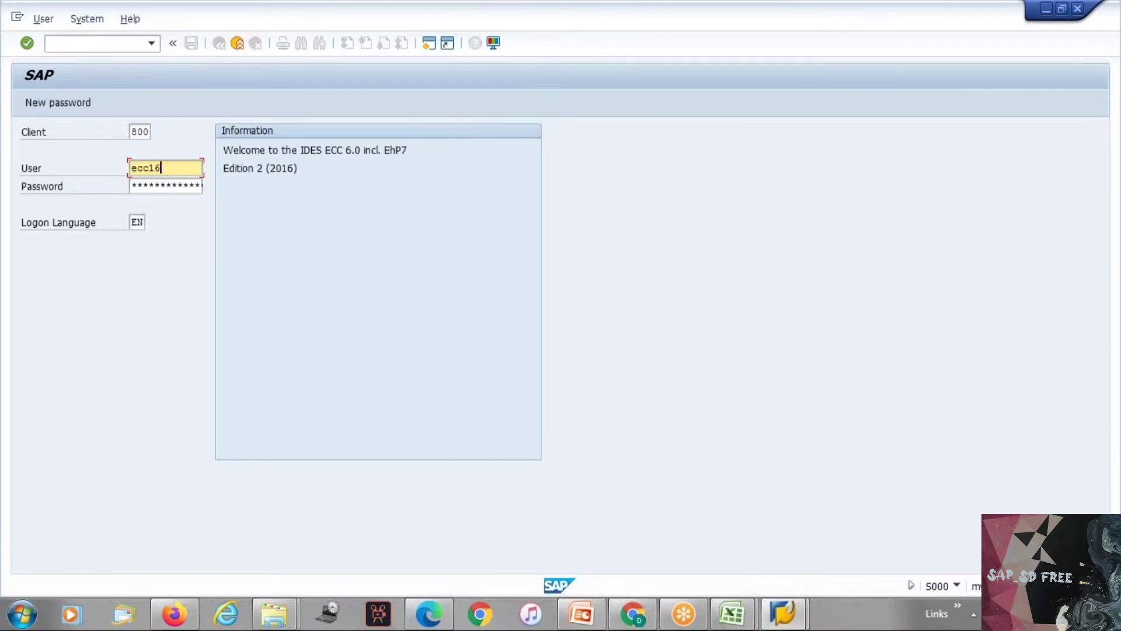
key("Tab")
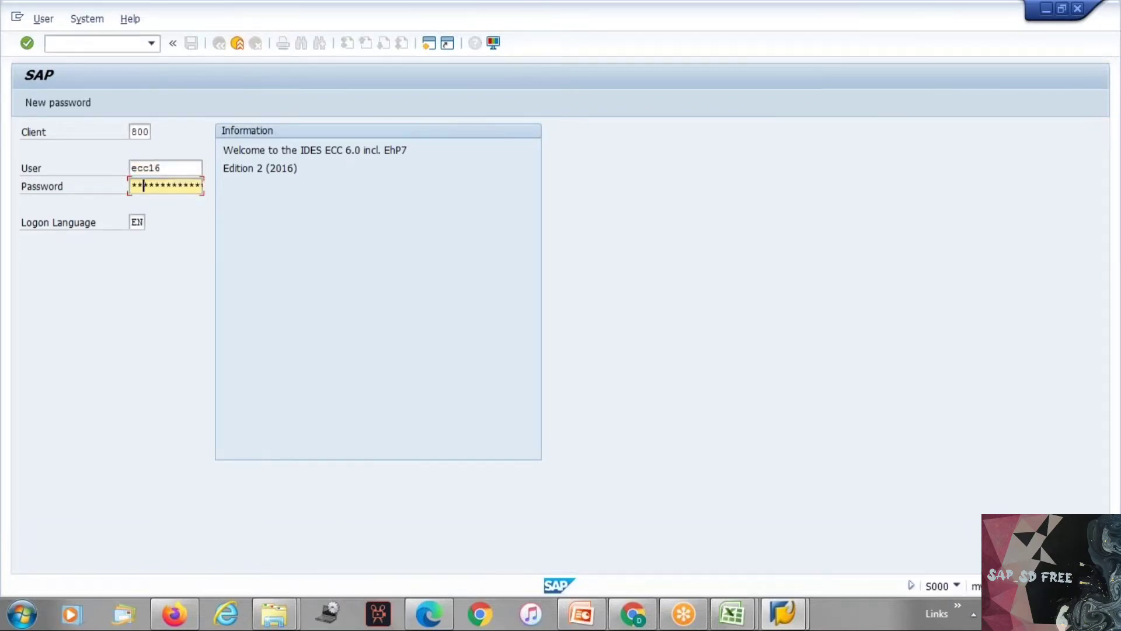
type("******")
key("Return")
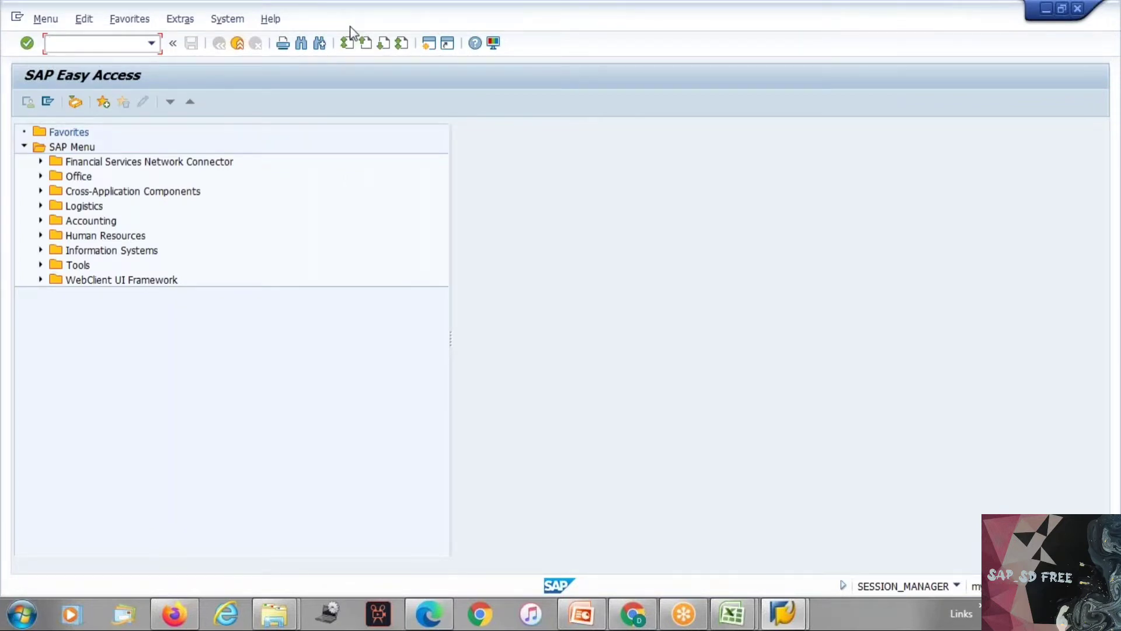
Step: Run transaction spro and display the SAP Customizing Implementation Guide
type("spro")
key("Return")
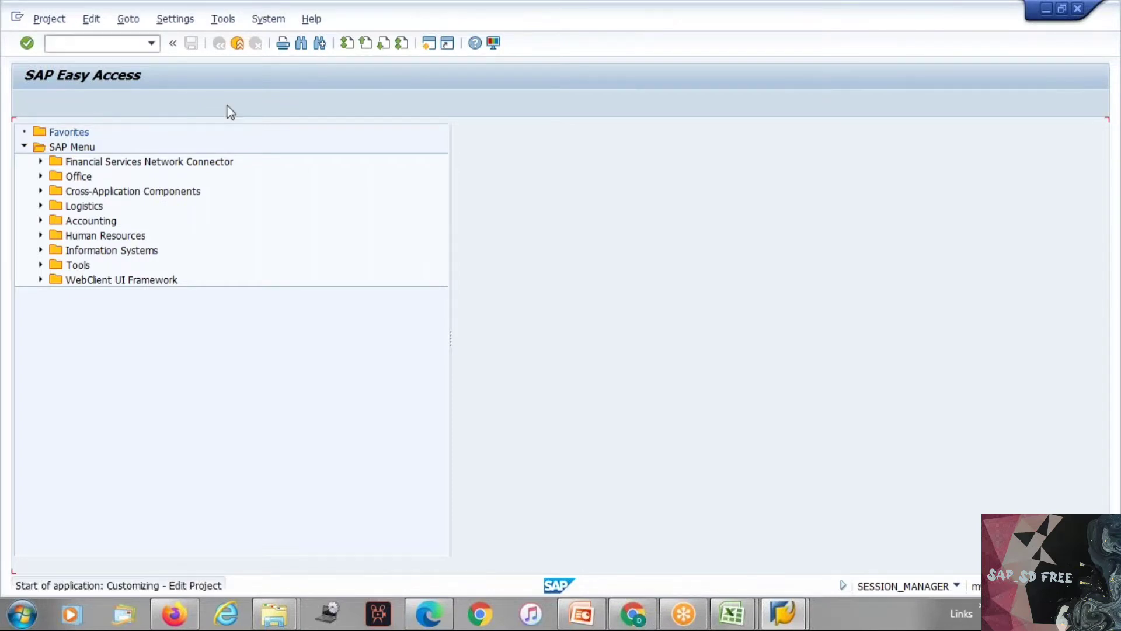
left_click(120, 104)
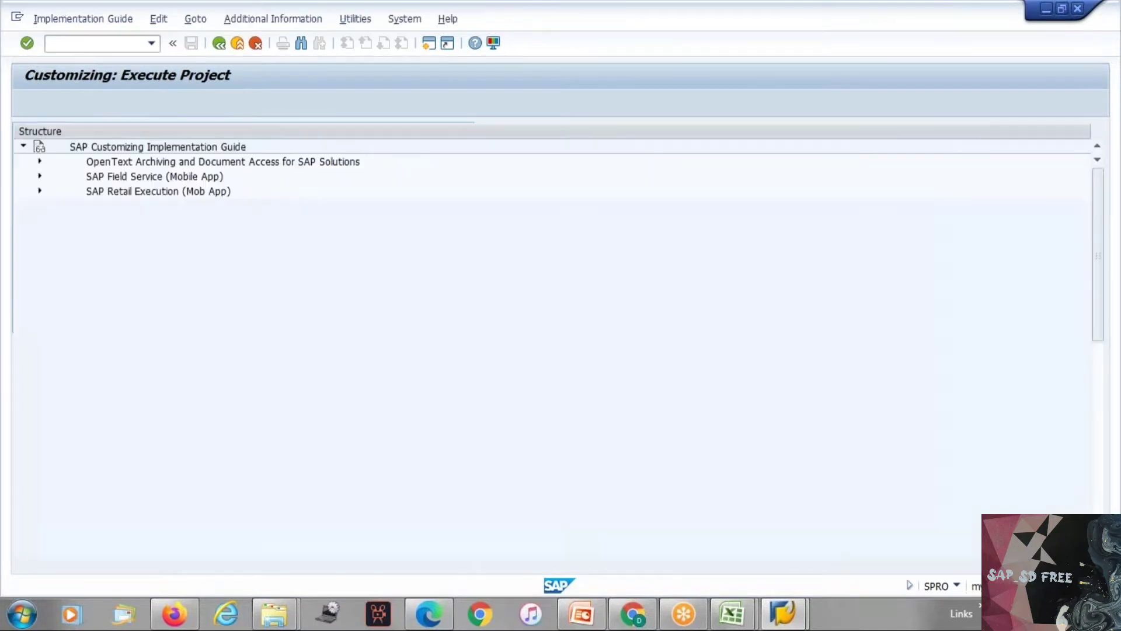
Step: Expand the Enterprise Structure node in the implementation guide
left_click(145, 251)
key("Down")
key("Down")
key("Down")
key("Down")
key("Down")
key("Down")
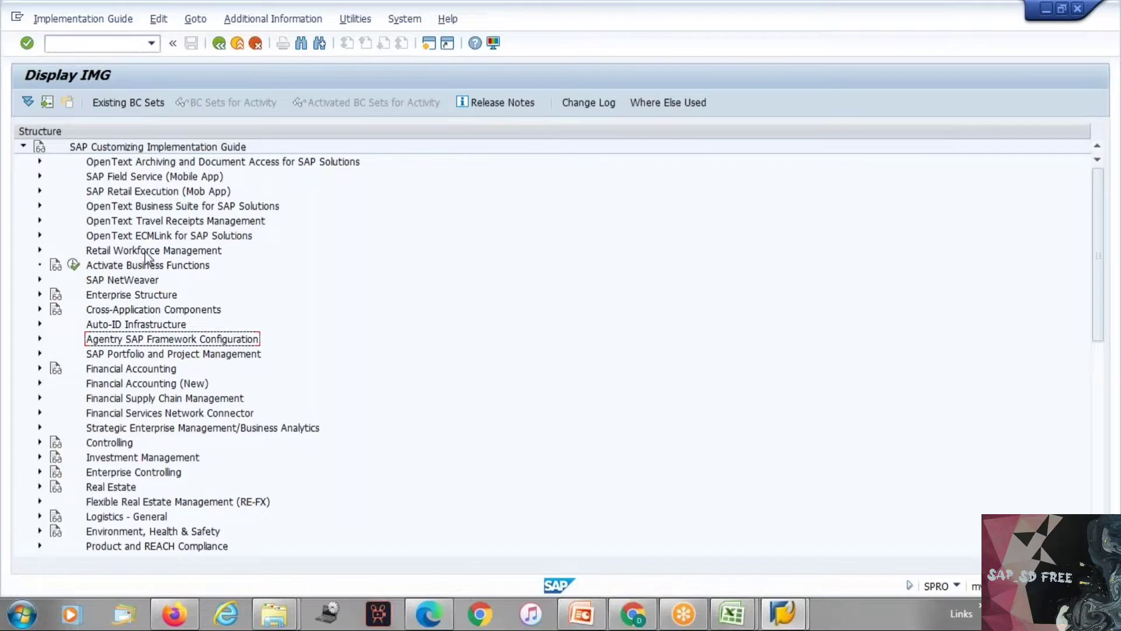
key("Up")
key("Up")
key("Up")
key("Right")
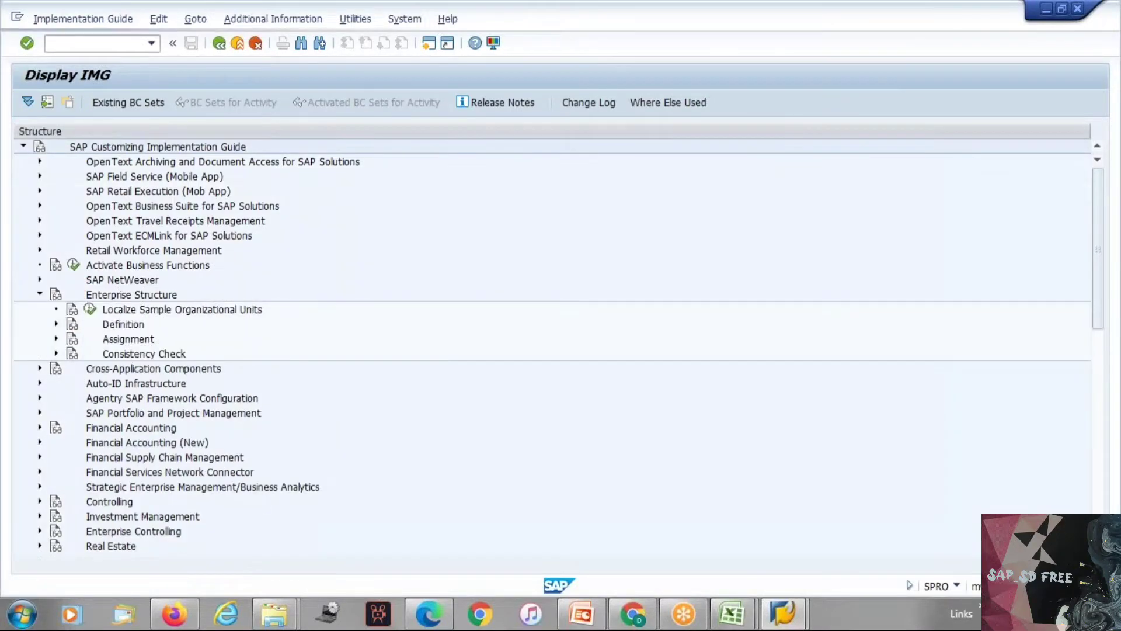
Step: Expand Definition under Enterprise Structure, including its Logistics Execution node
key("Down")
key("Down")
key("Down")
key("Up")
key("Right")
key("Down")
key("Down")
key("Down")
key("Down")
key("Down")
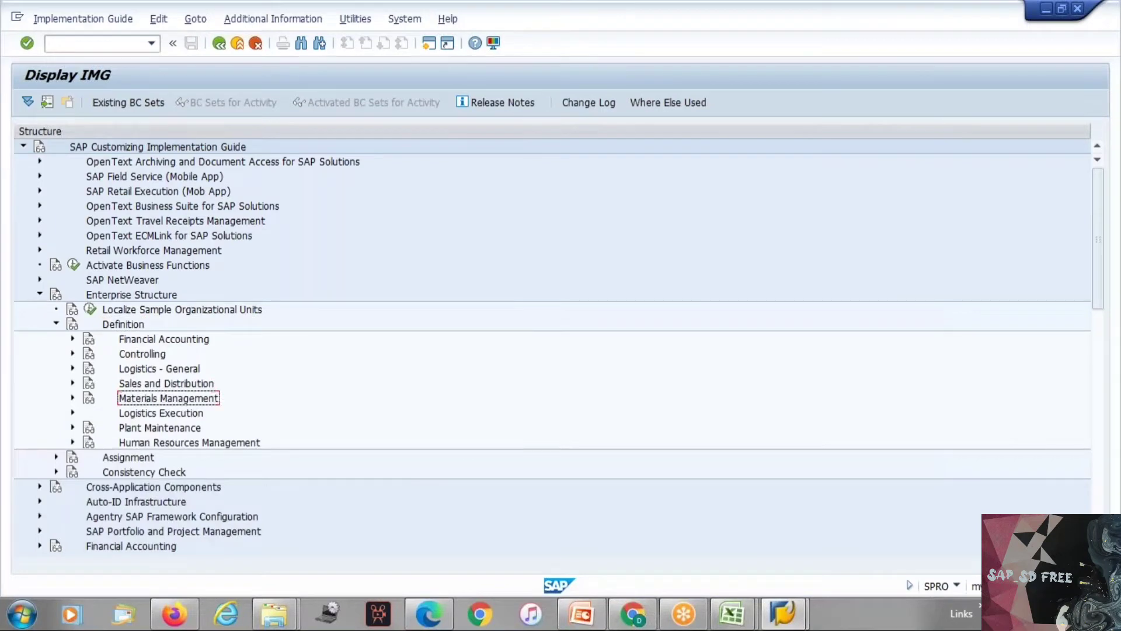
key("Down")
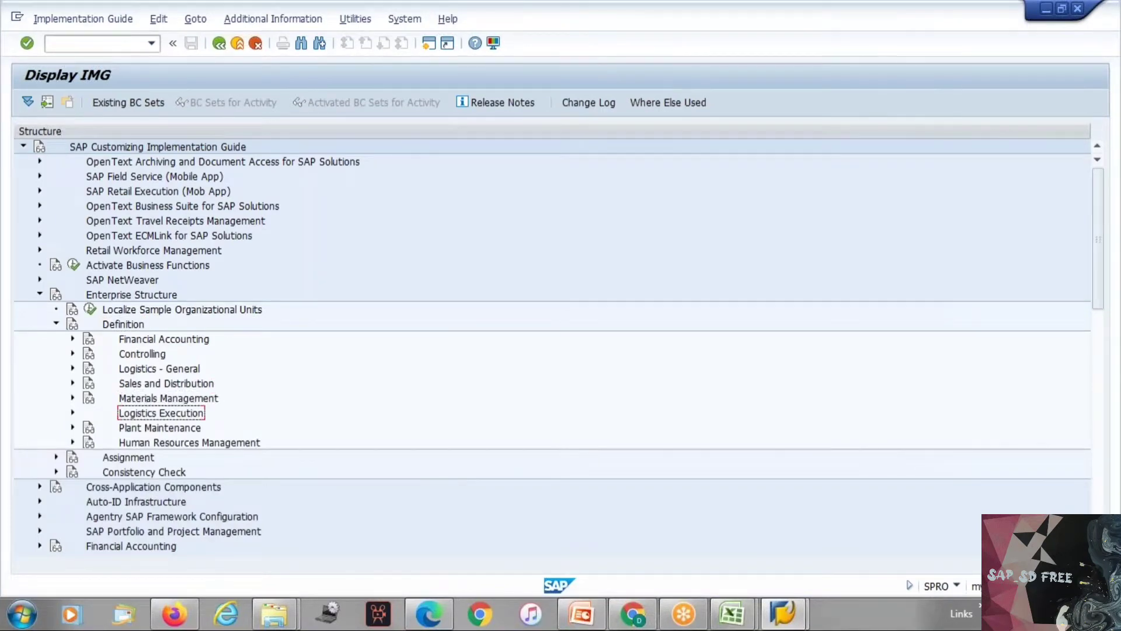
key("Right")
Step: Open the Define shipping point activity from the shipping point entry under Logistics Execution
key("Down")
key("Down")
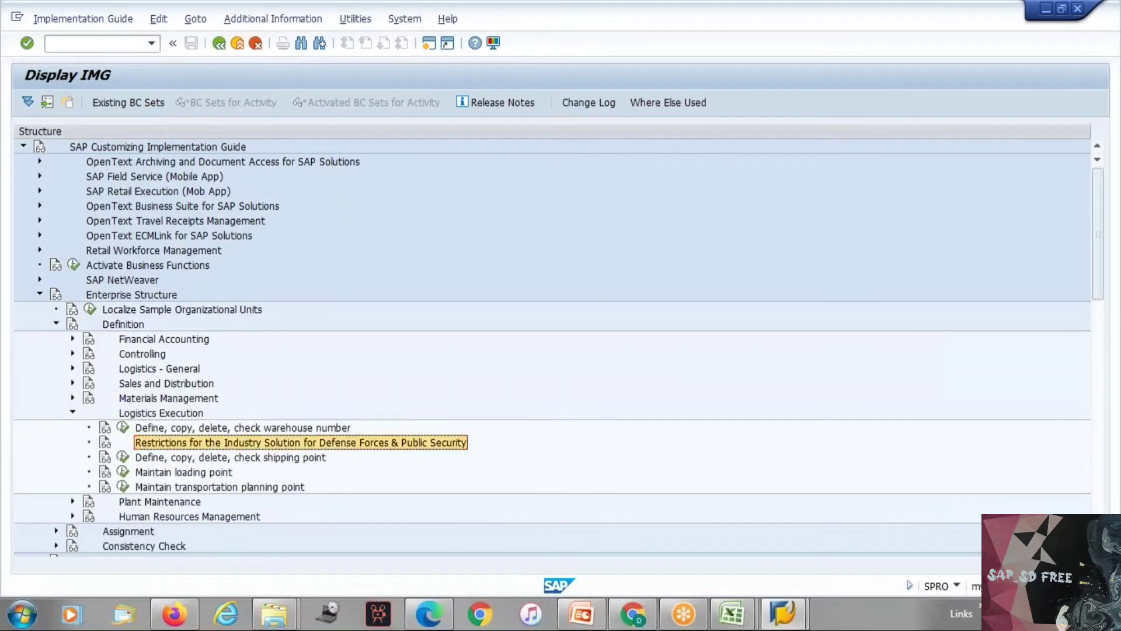
key("Down")
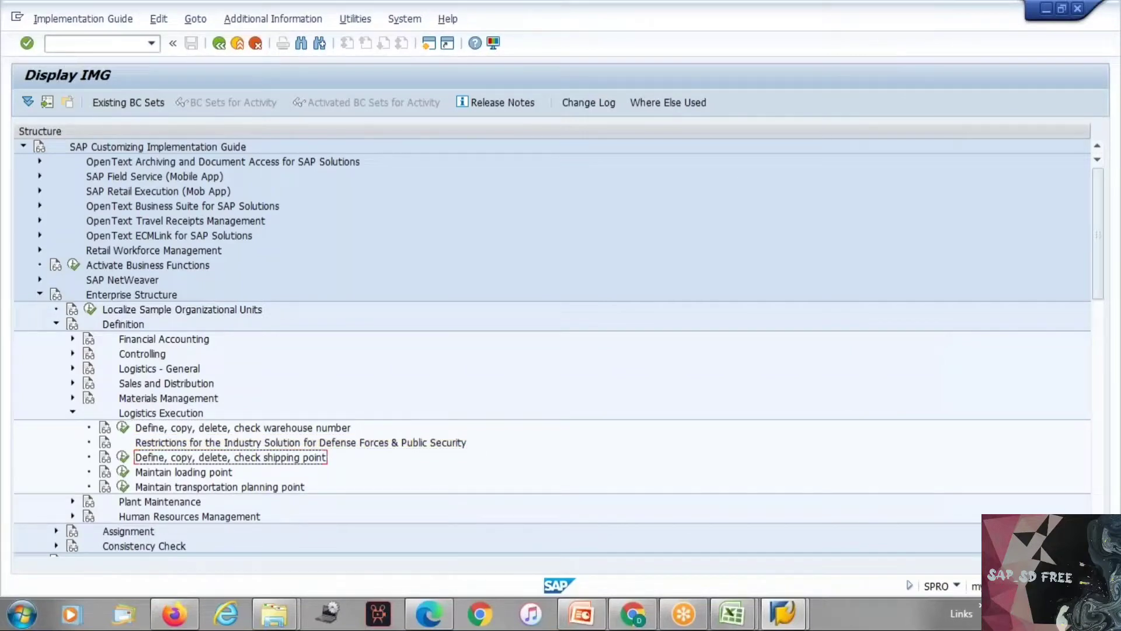
left_click(123, 457)
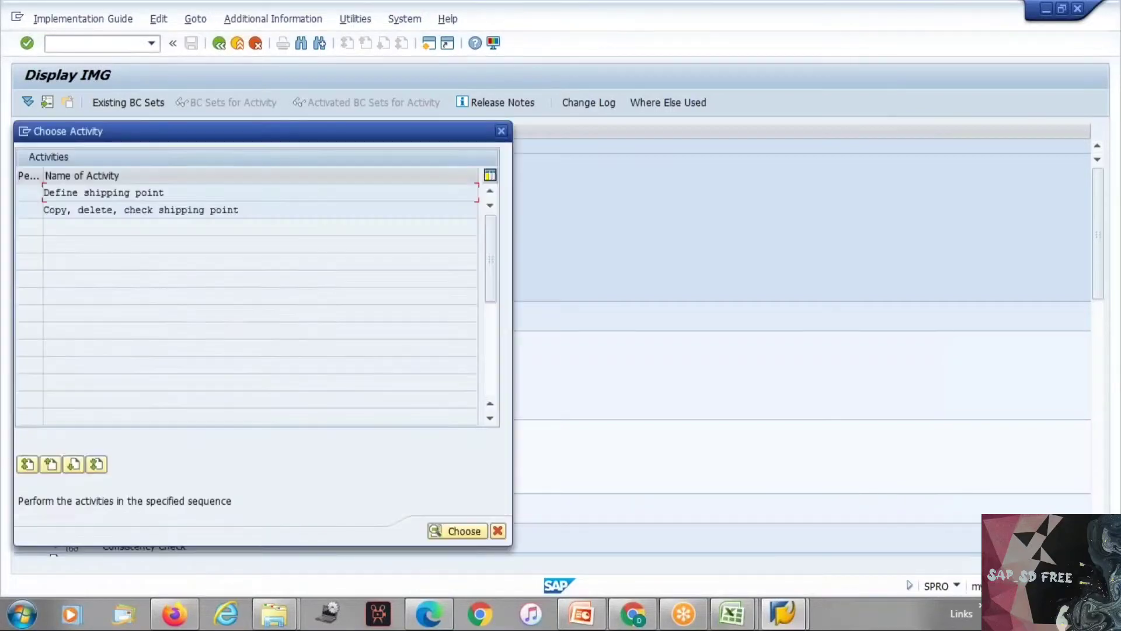
double_click(149, 195)
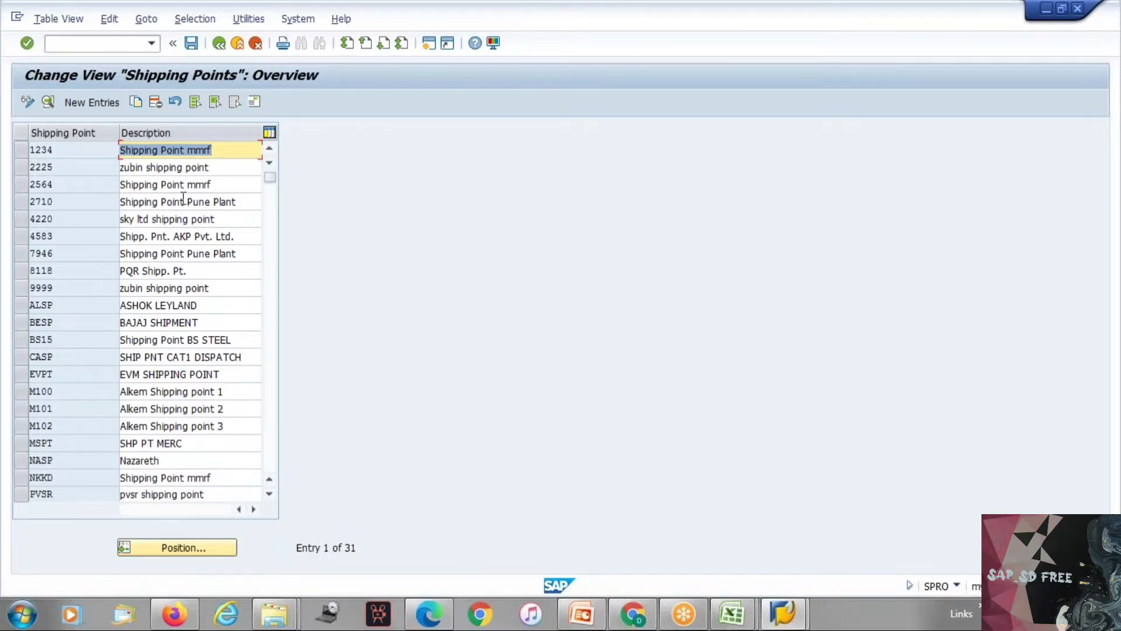
Step: Position the shipping points list at TES1 and examine the TES1 and TES2 entries and descriptions
left_click(168, 554)
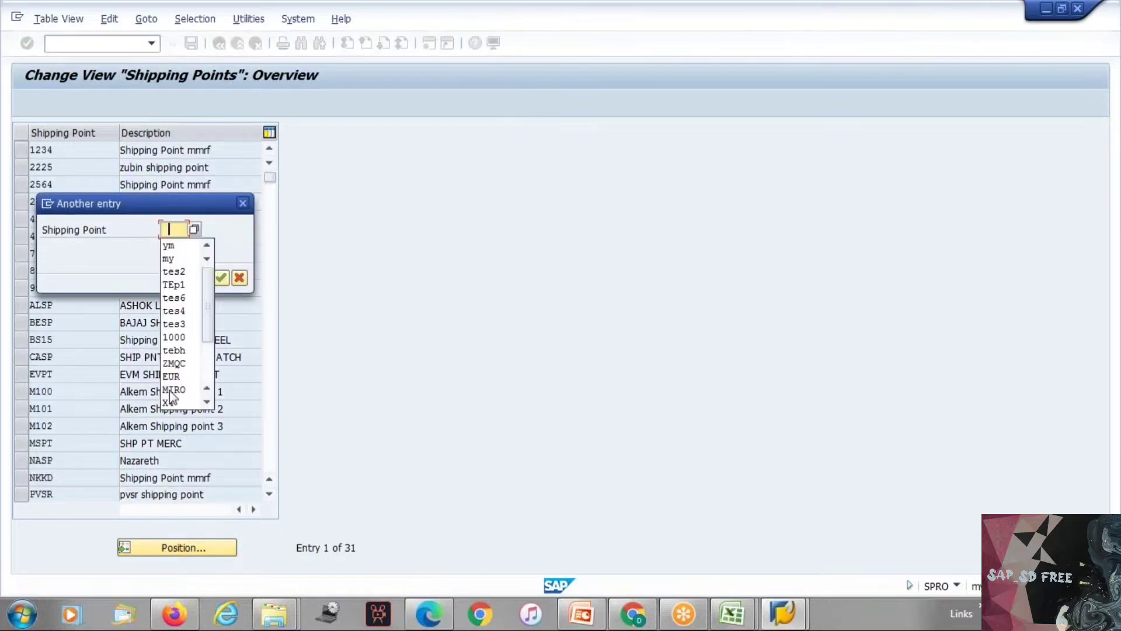
left_click(186, 285)
key("Return")
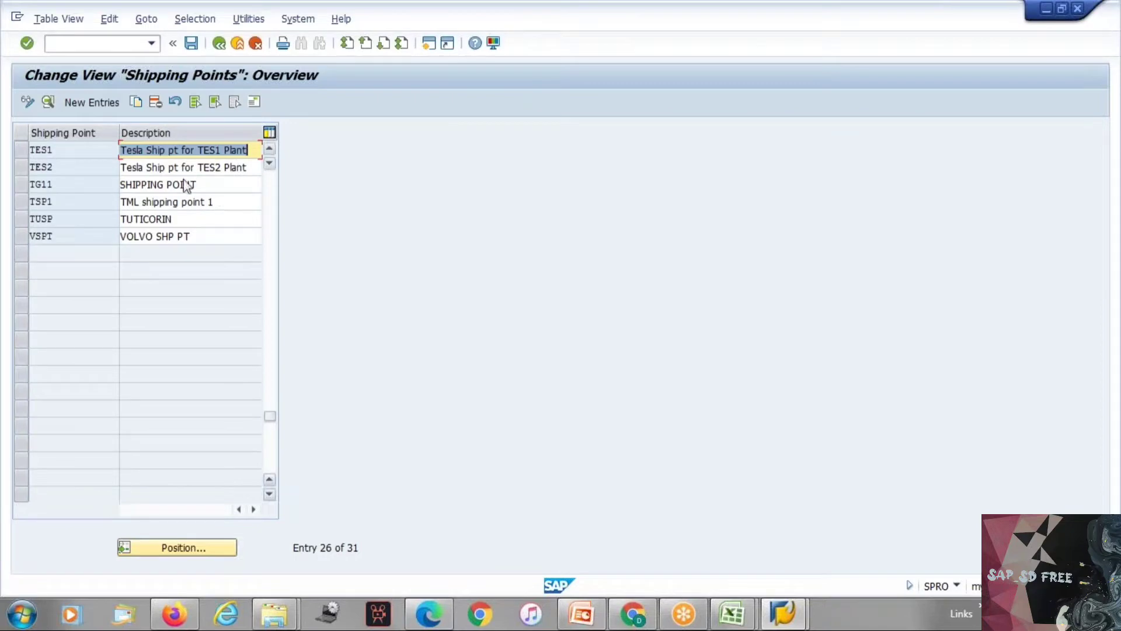
left_click(71, 151)
left_click(65, 163)
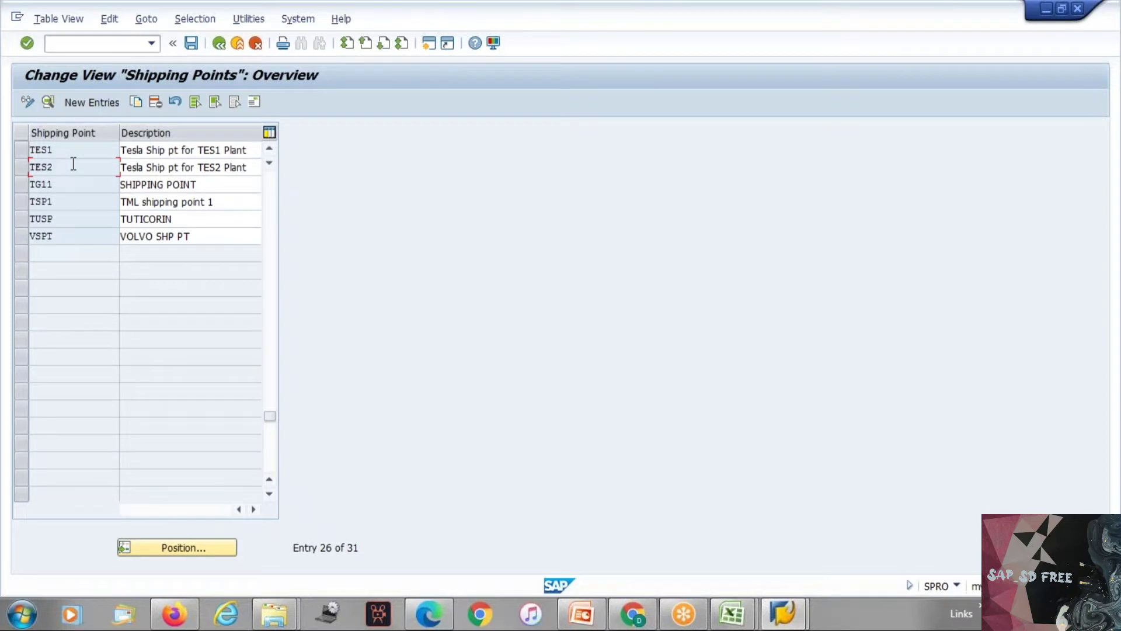
left_click(180, 154)
left_click(181, 169)
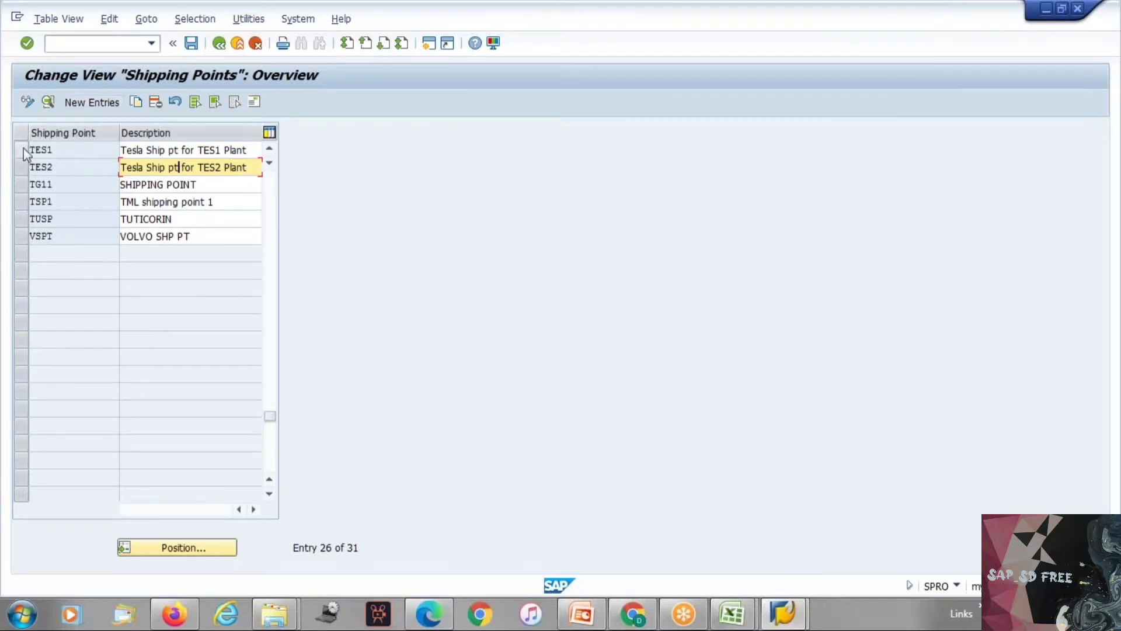
left_click(273, 186)
left_click(271, 176)
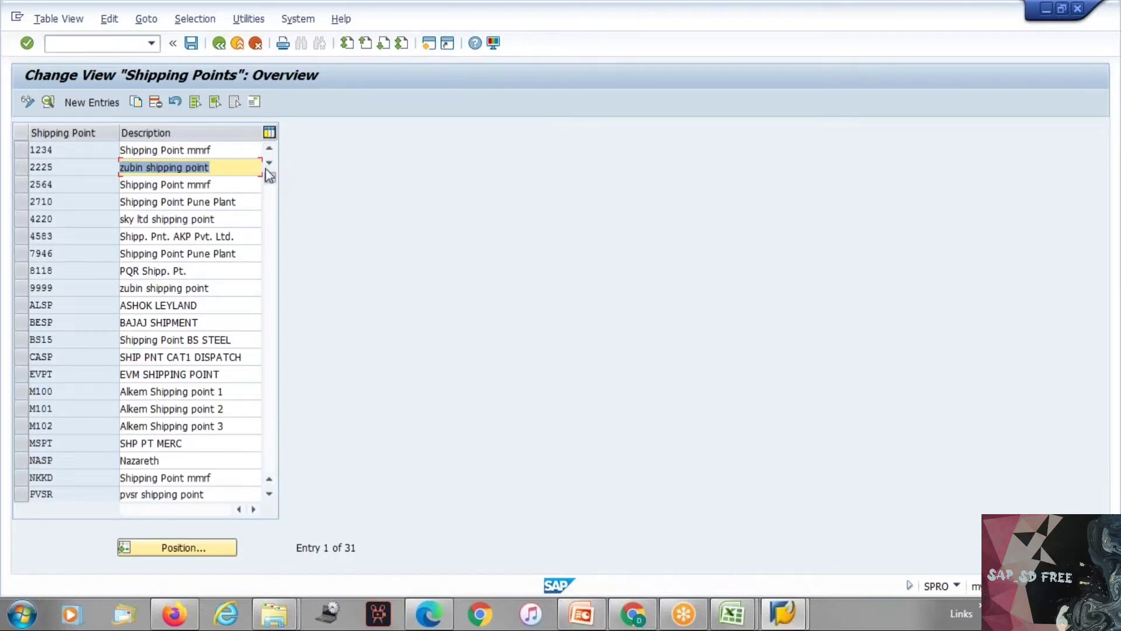
left_click(215, 168)
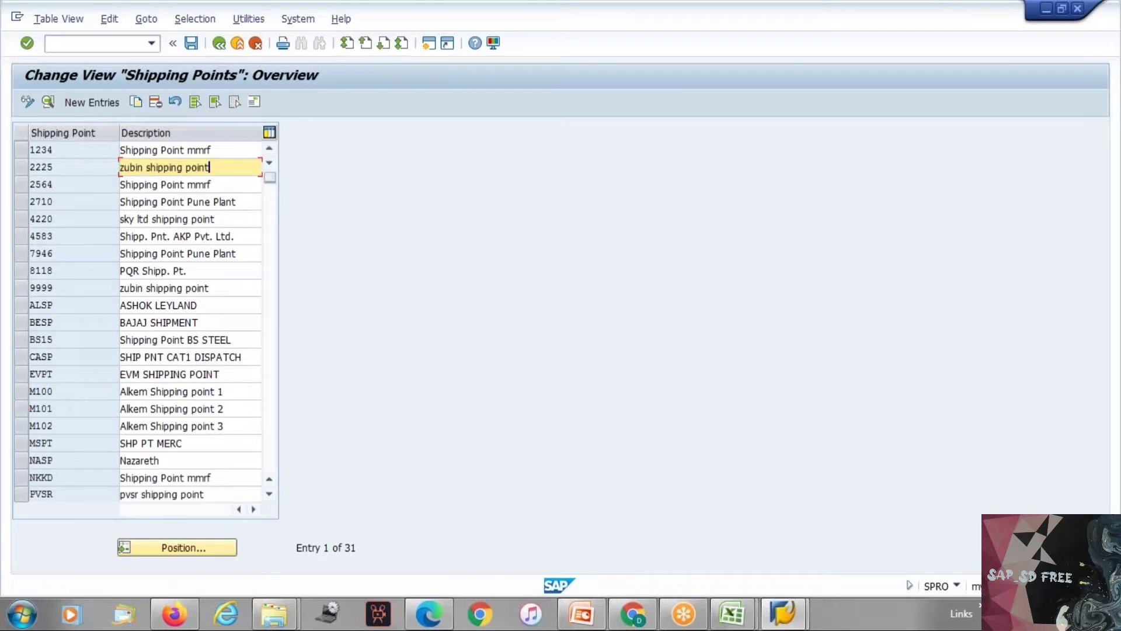
left_click(269, 329)
left_click(273, 334)
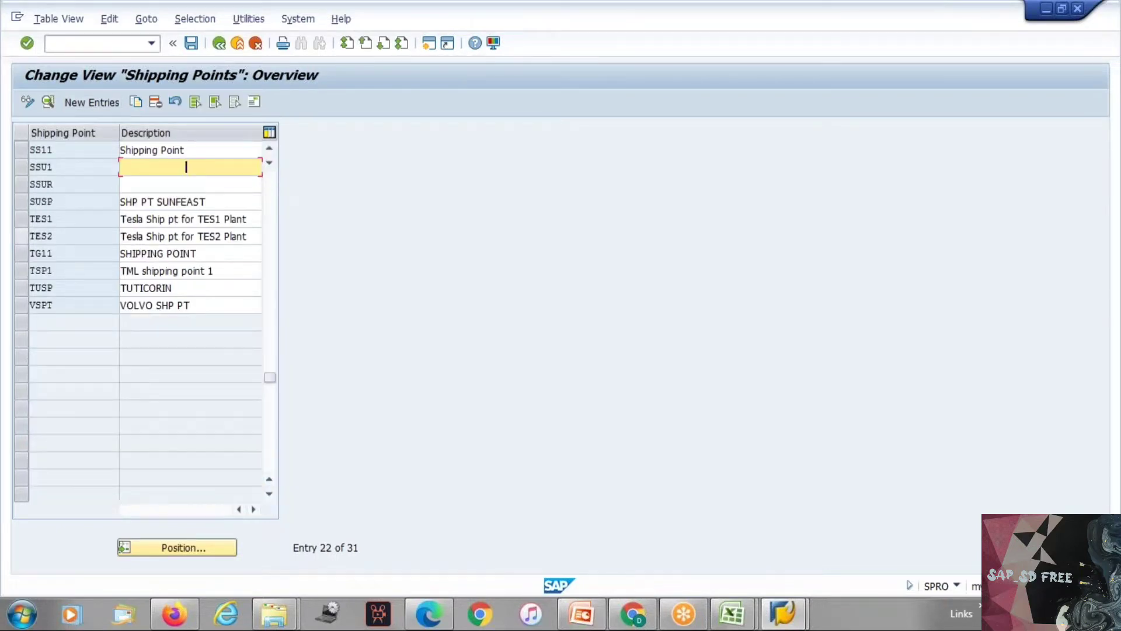
left_click(18, 223)
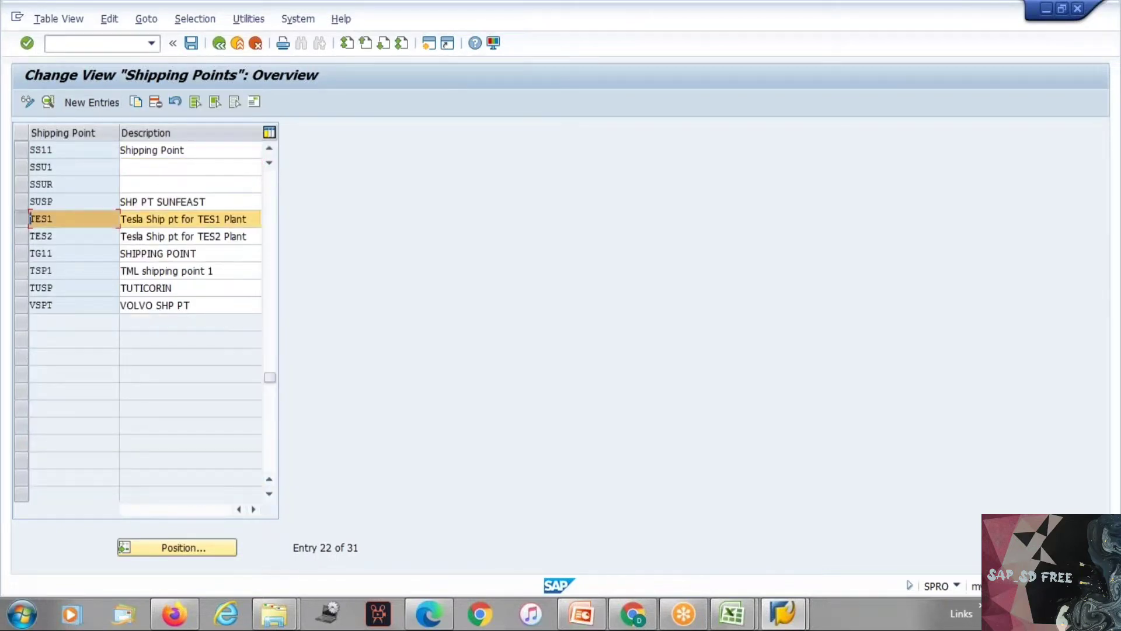
left_click(136, 103)
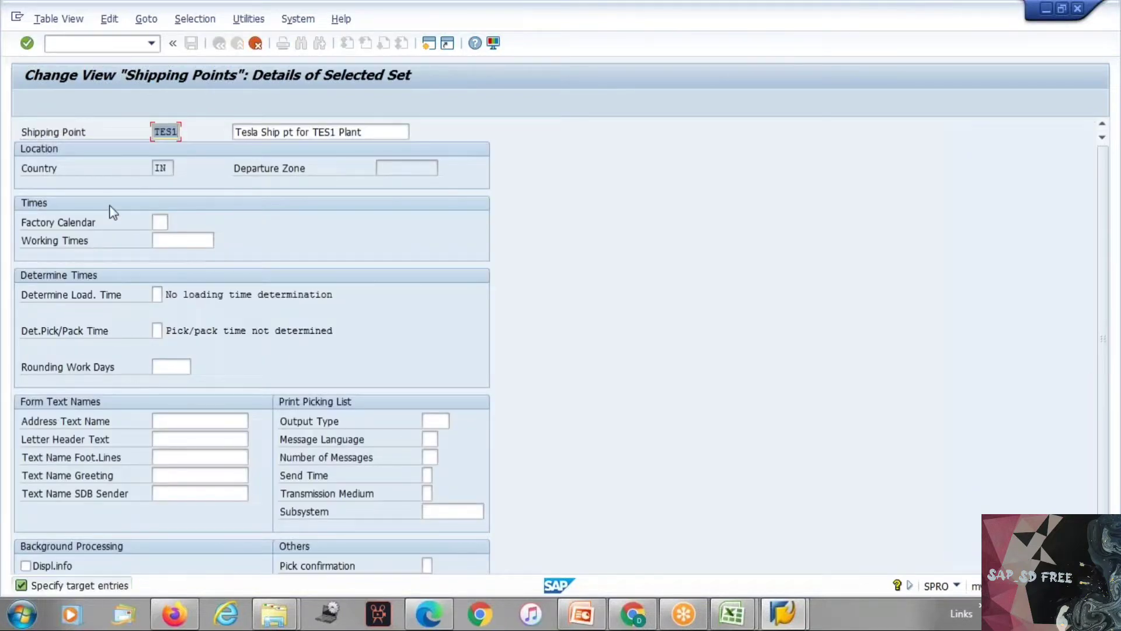
left_click(257, 44)
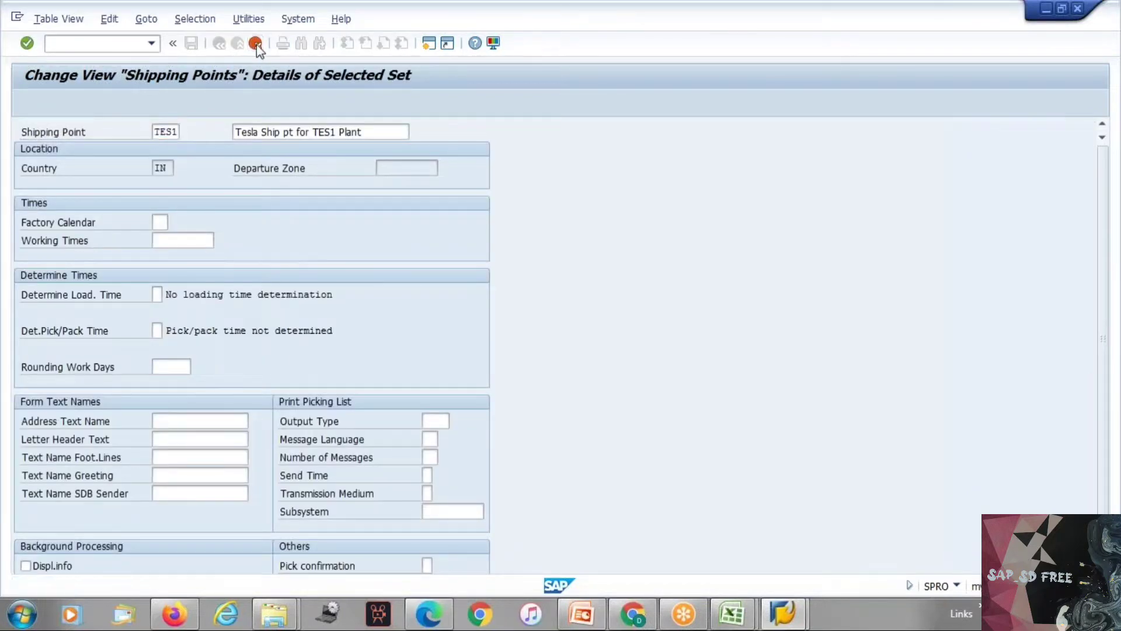
Step: Start a new shipping point entry TES3 with the description "Shipping Point for Plant TES3"
left_click(76, 103)
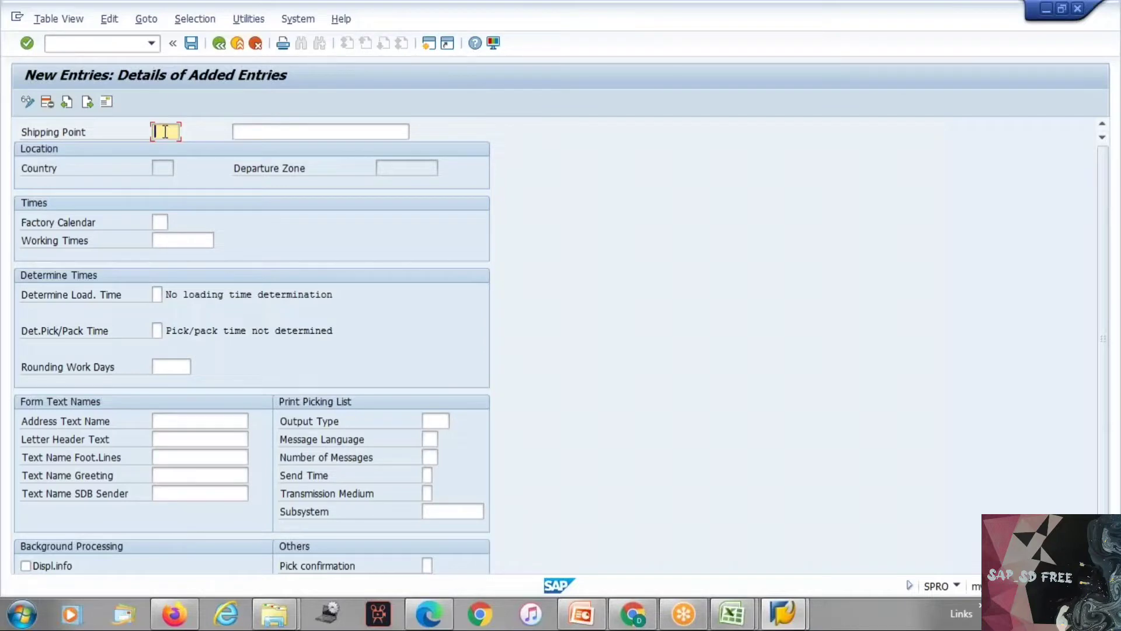
type("test")
left_click(261, 133)
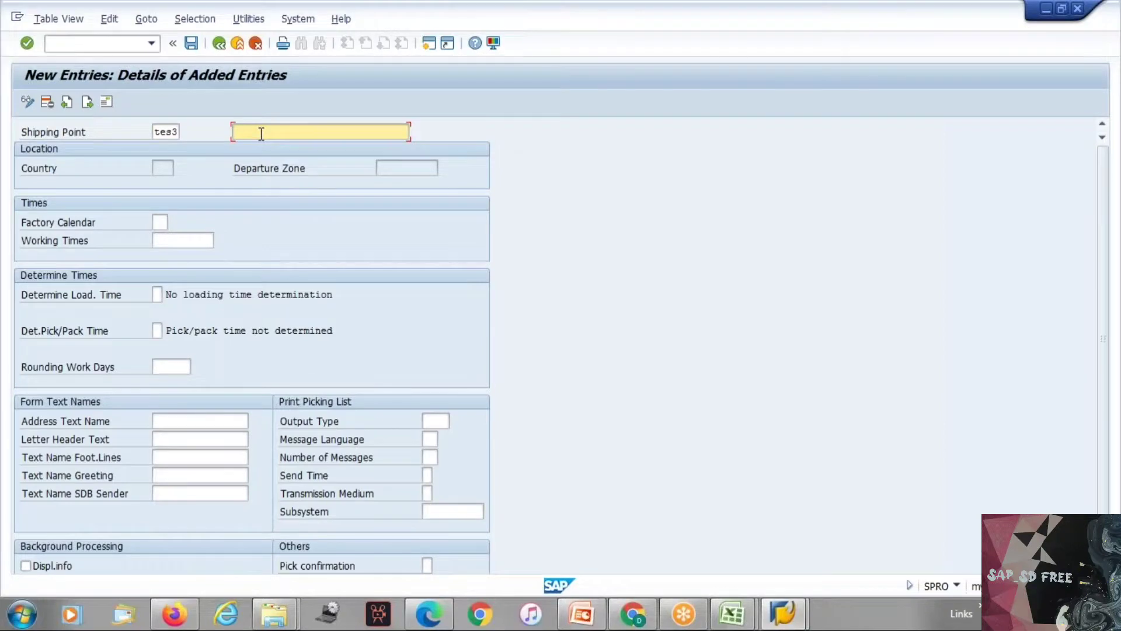
type("Shipping Point for Plant TES3")
key("Return")
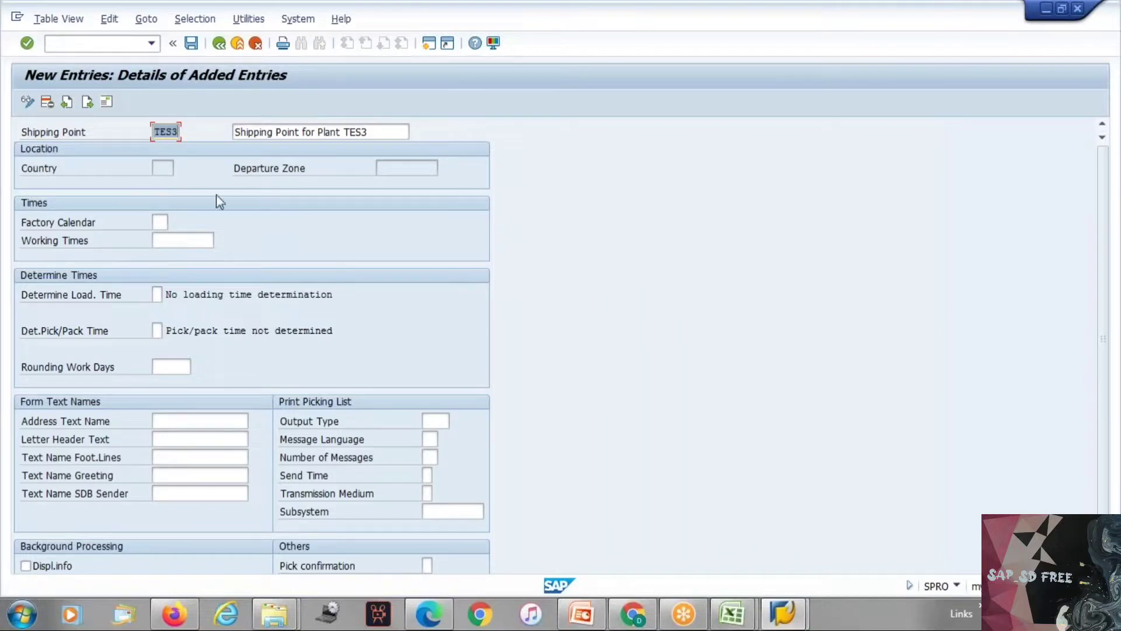
Step: Check the Factory Calendar and Working Times fields, and discard the new TES3 entry
left_click(157, 220)
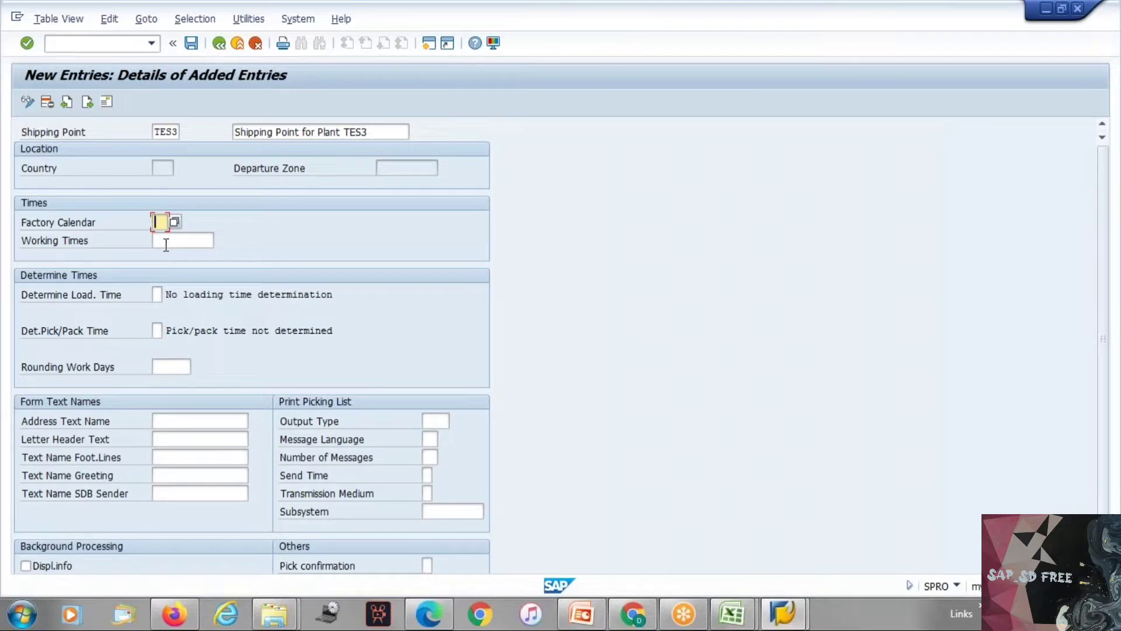
left_click(166, 243)
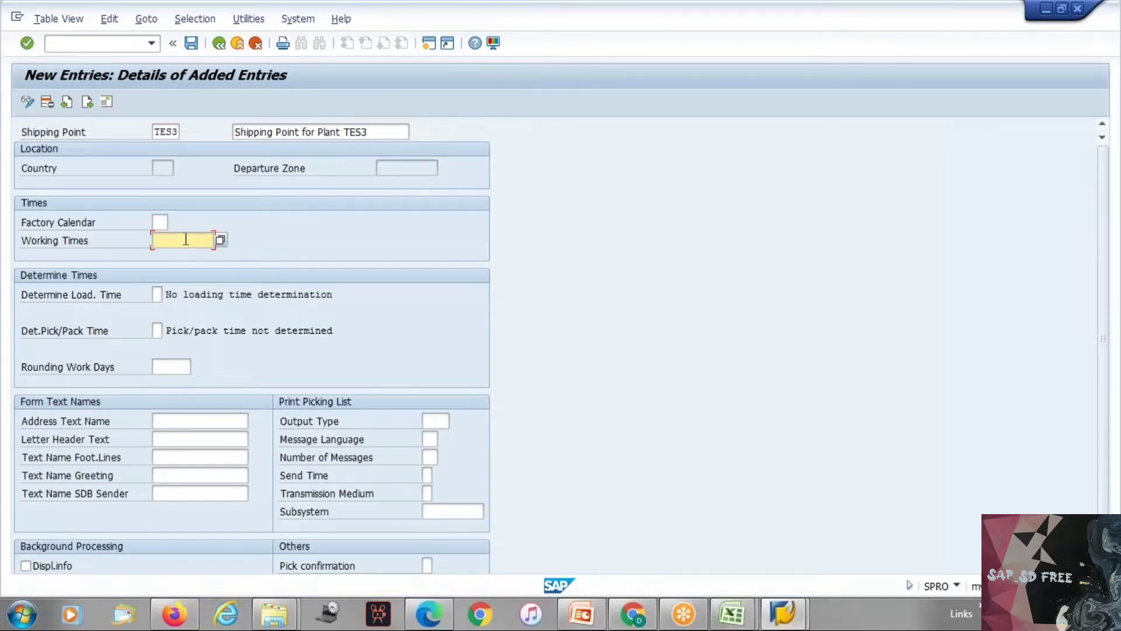
left_click(256, 43)
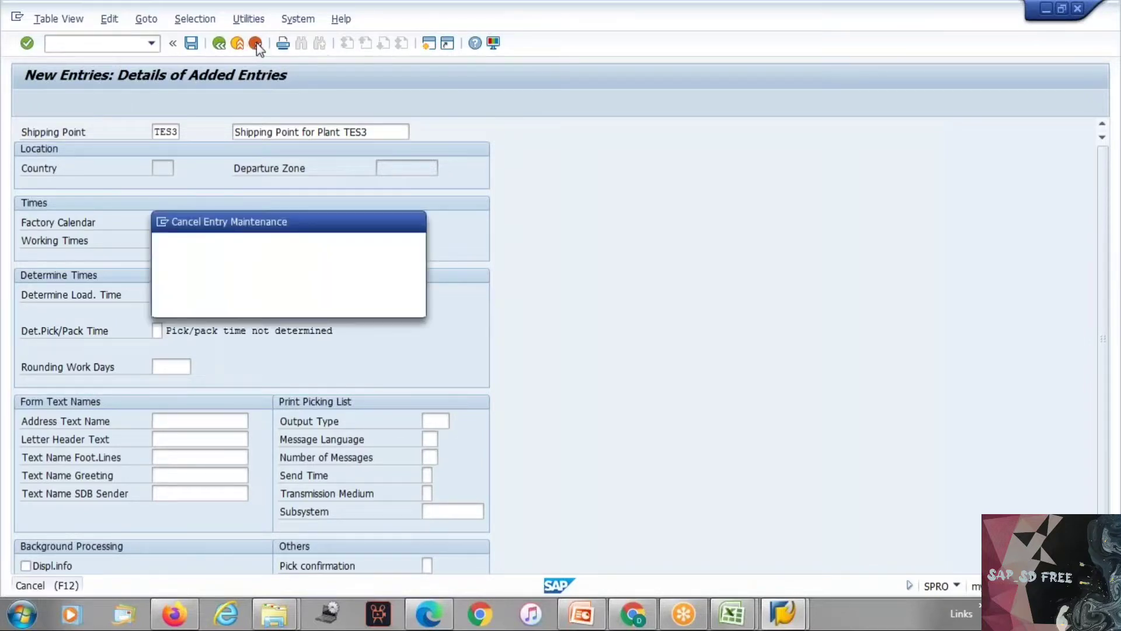
left_click(234, 300)
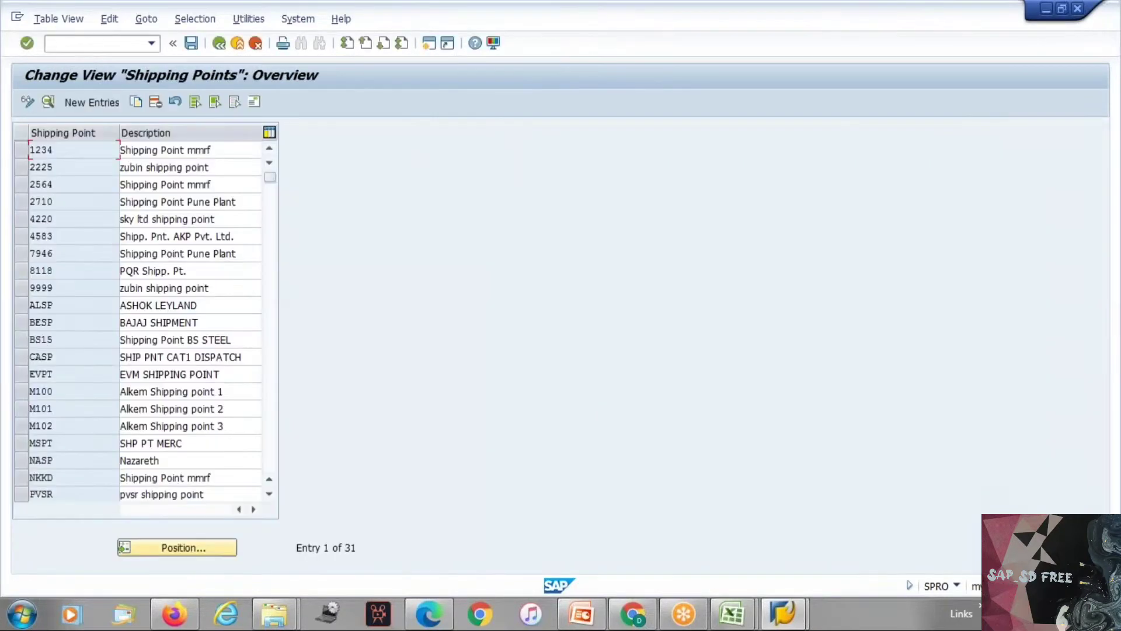
Step: Locate shipping point TES2 in the list and open its details
left_click(183, 548)
type("tes2")
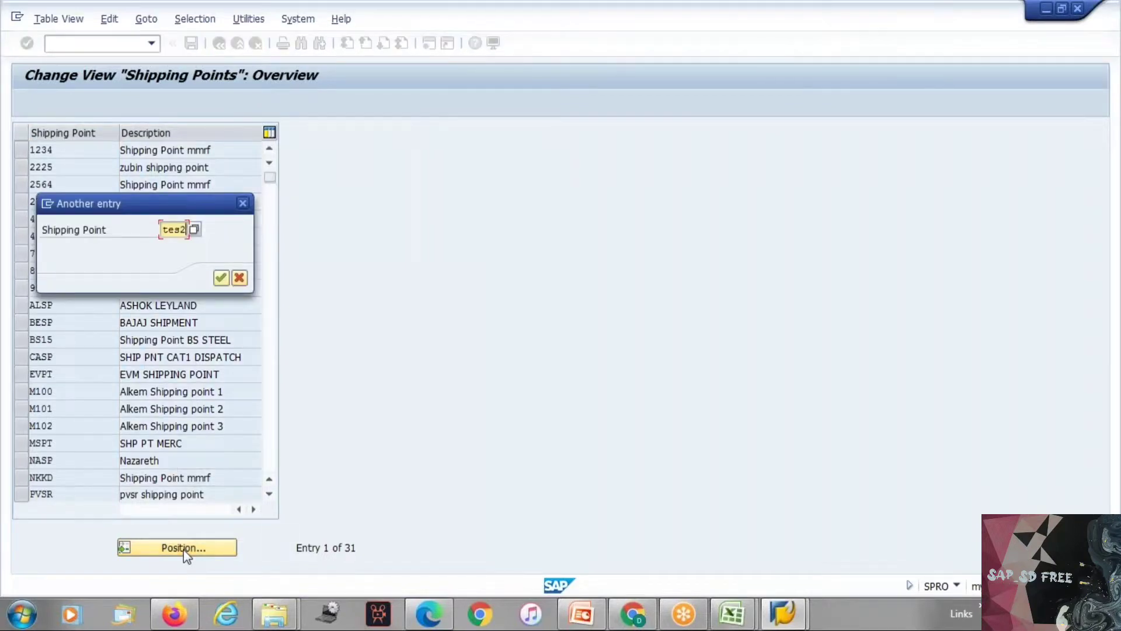
key("Return")
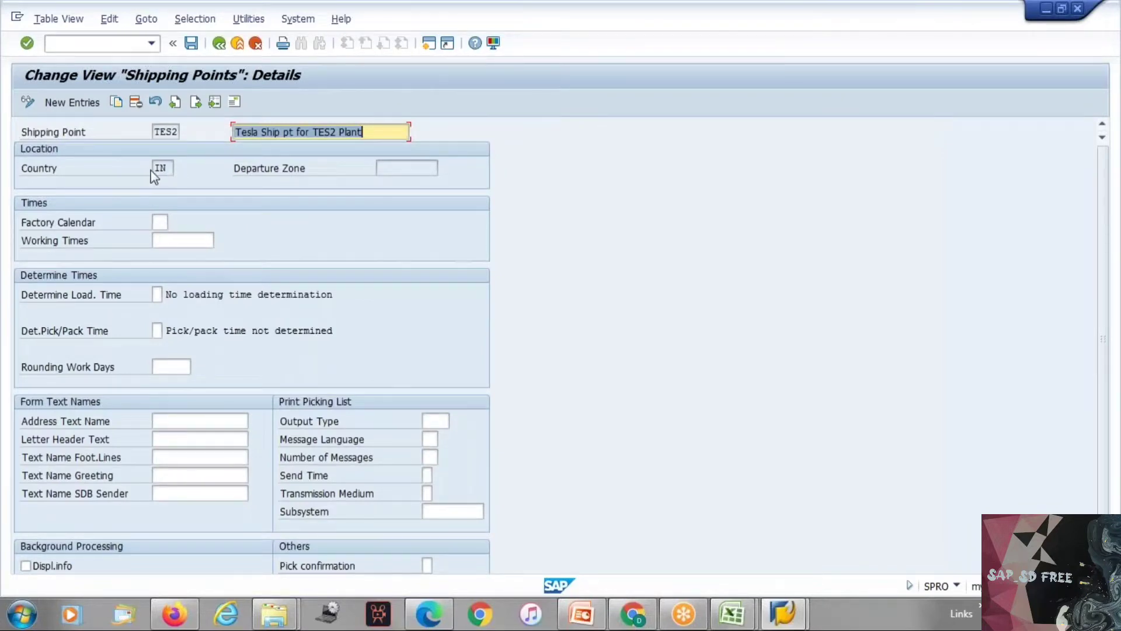
Step: Check the address data of shipping point TES2, close it unchanged, and go to the Factory Calendar field
left_click(233, 101)
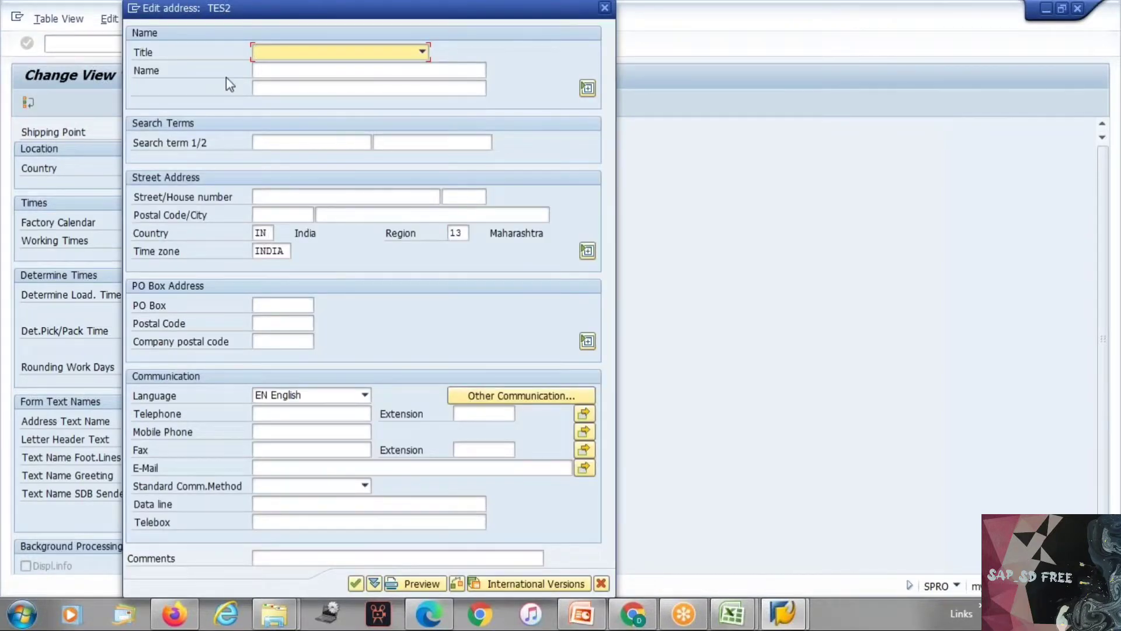
left_click(606, 107)
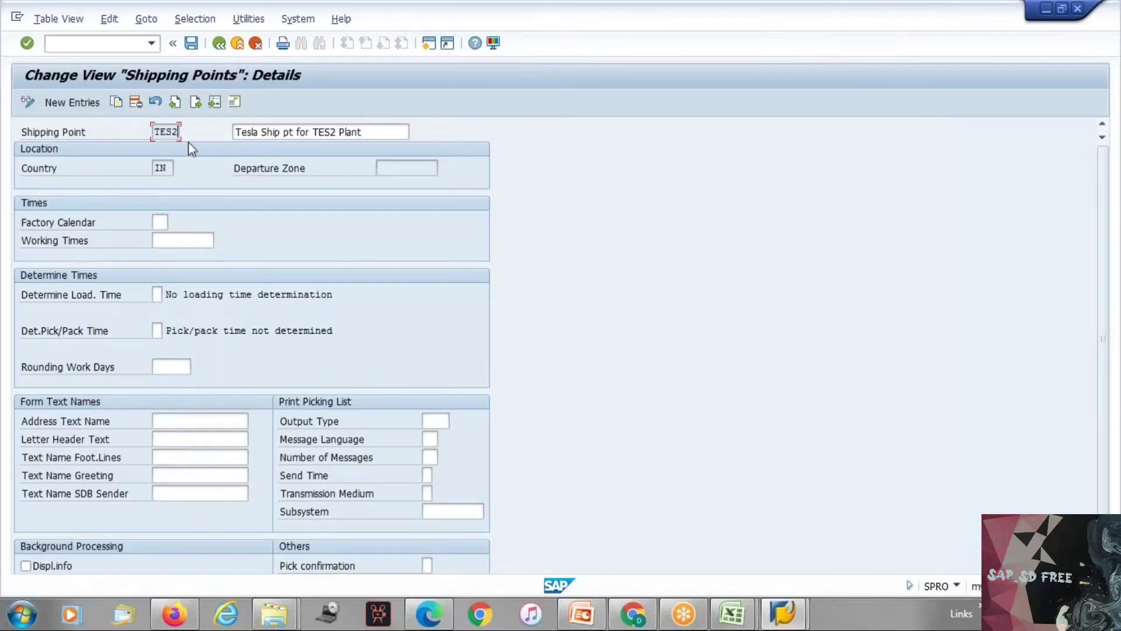
left_click(162, 221)
Step: Set Determine Load. Time for shipping point TES2 to C, Default from shipping point
left_click(39, 333)
left_click_drag(29, 299, 133, 305)
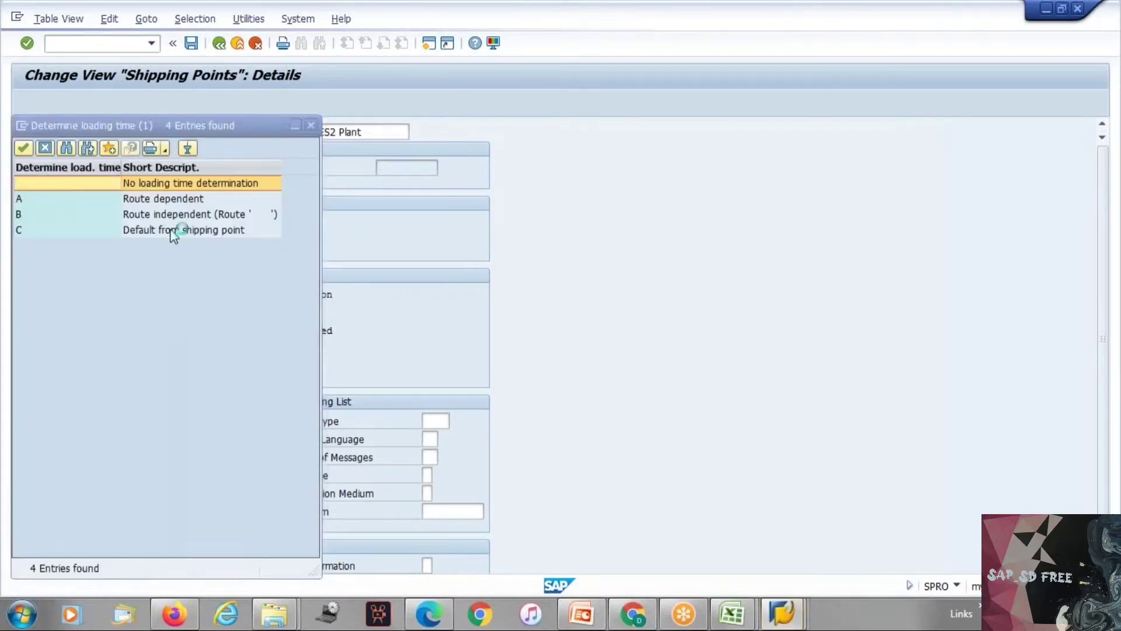
key("Escape")
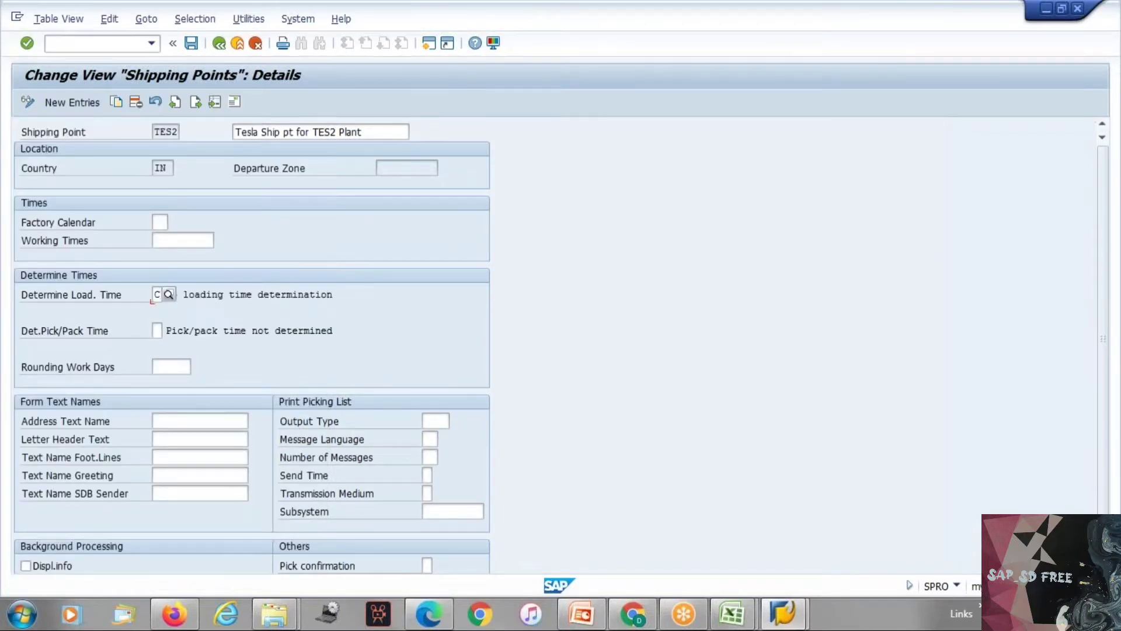
key("Return")
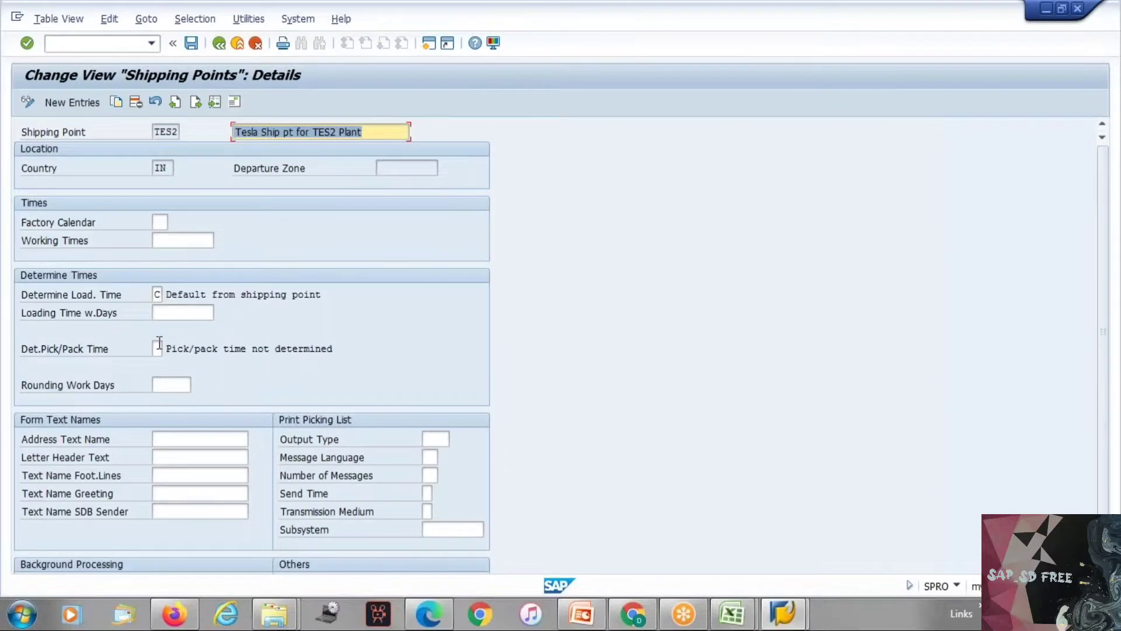
Step: Set Det.Pick/Pack Time for shipping point TES2 to C, Default from shipping point
left_click(158, 348)
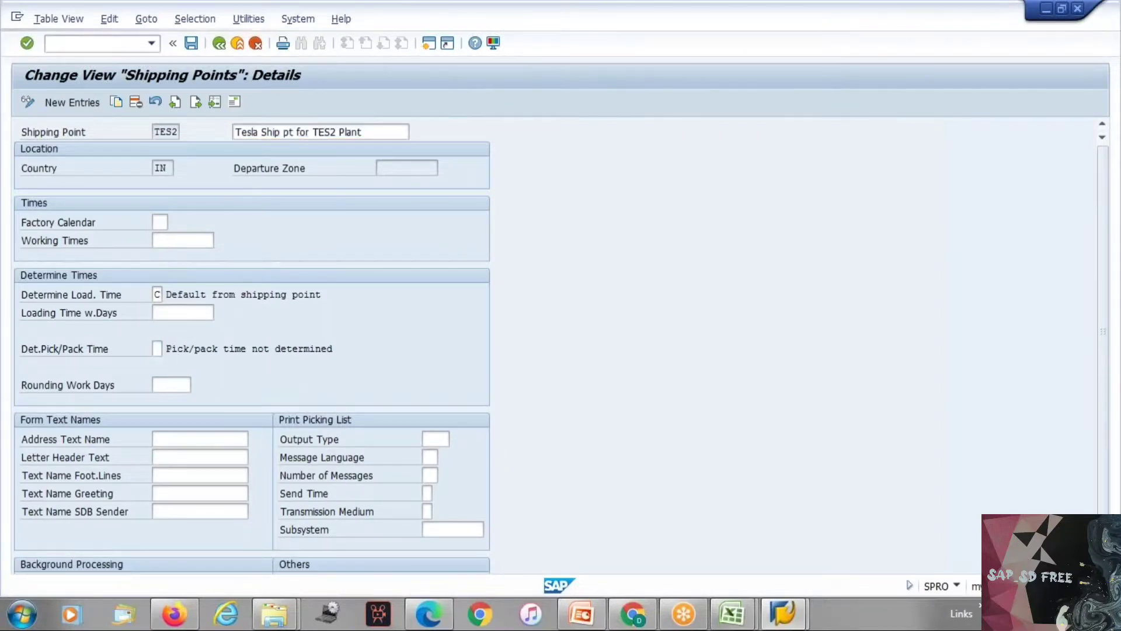
key("F4")
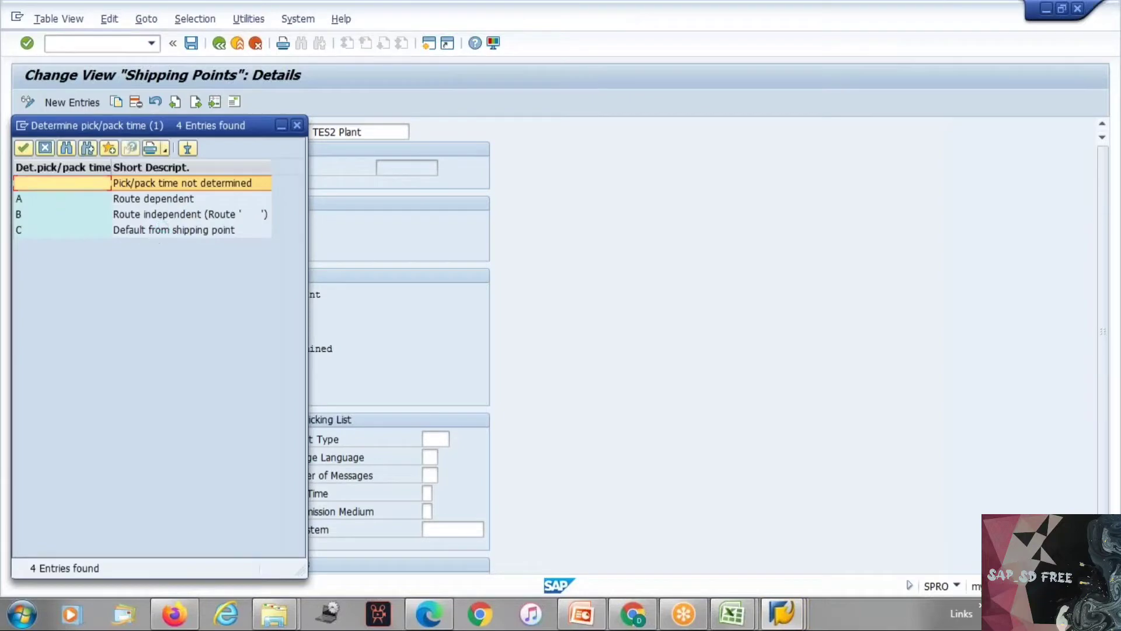
double_click(174, 230)
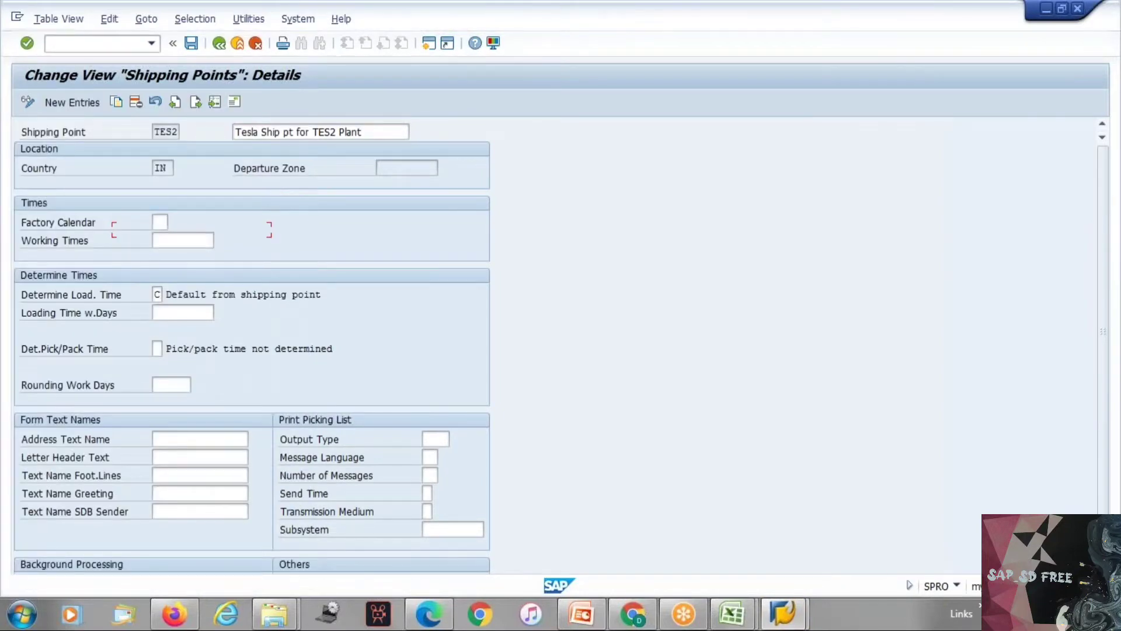
key("Return")
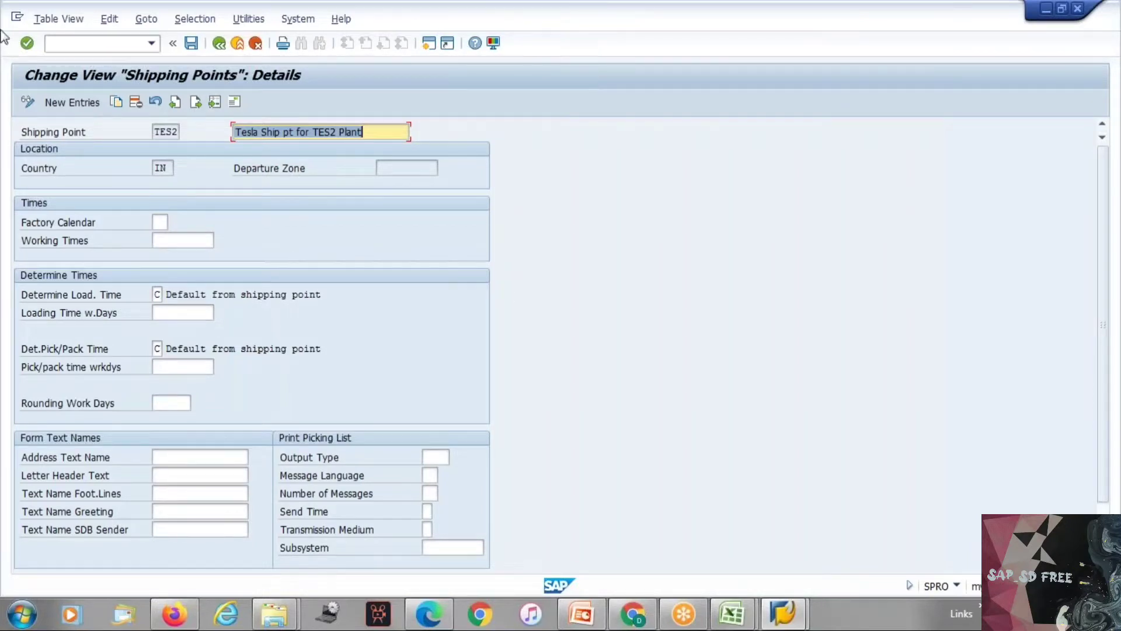
Step: Set both the pick/pack time and the loading time of shipping point TES2 to 1 working day
left_click(182, 314)
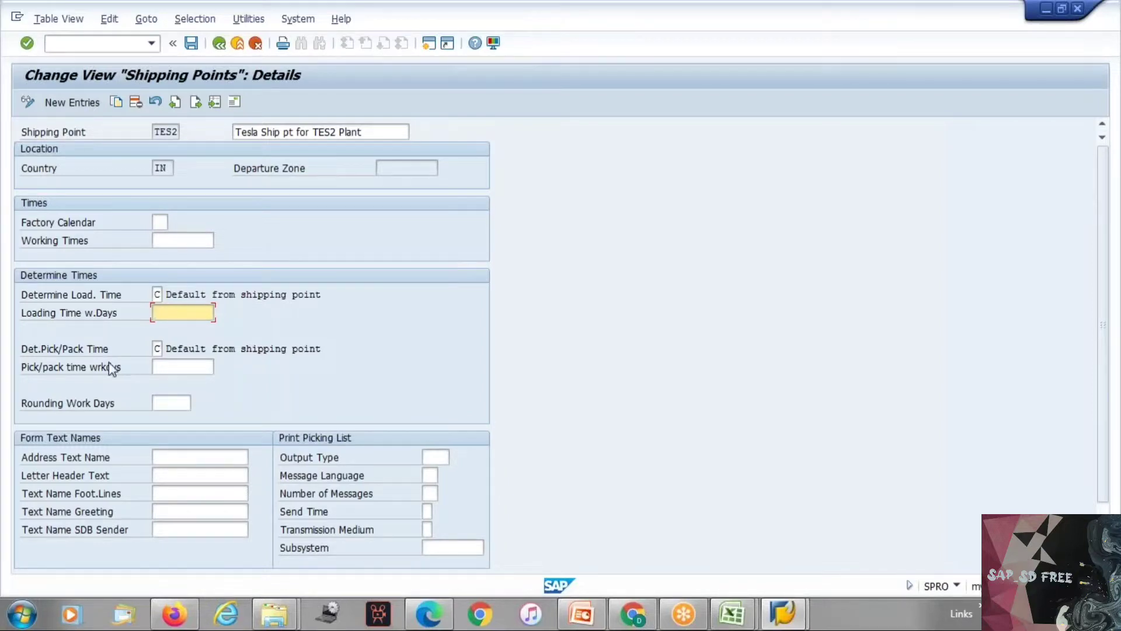
left_click(190, 369)
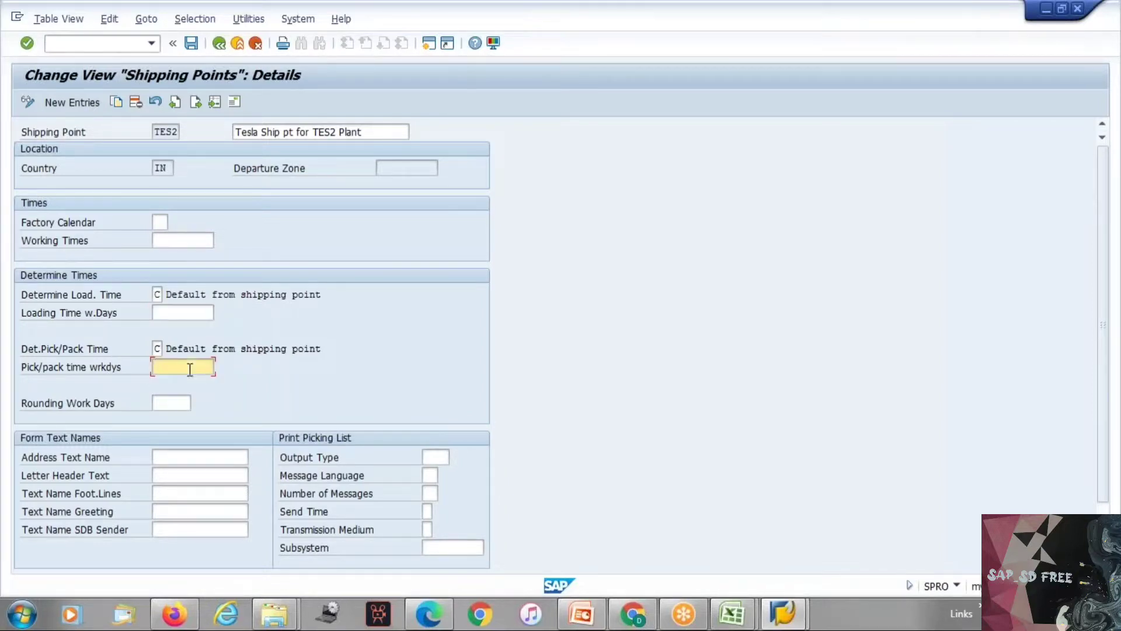
type("1")
left_click_drag(26, 348, 126, 355)
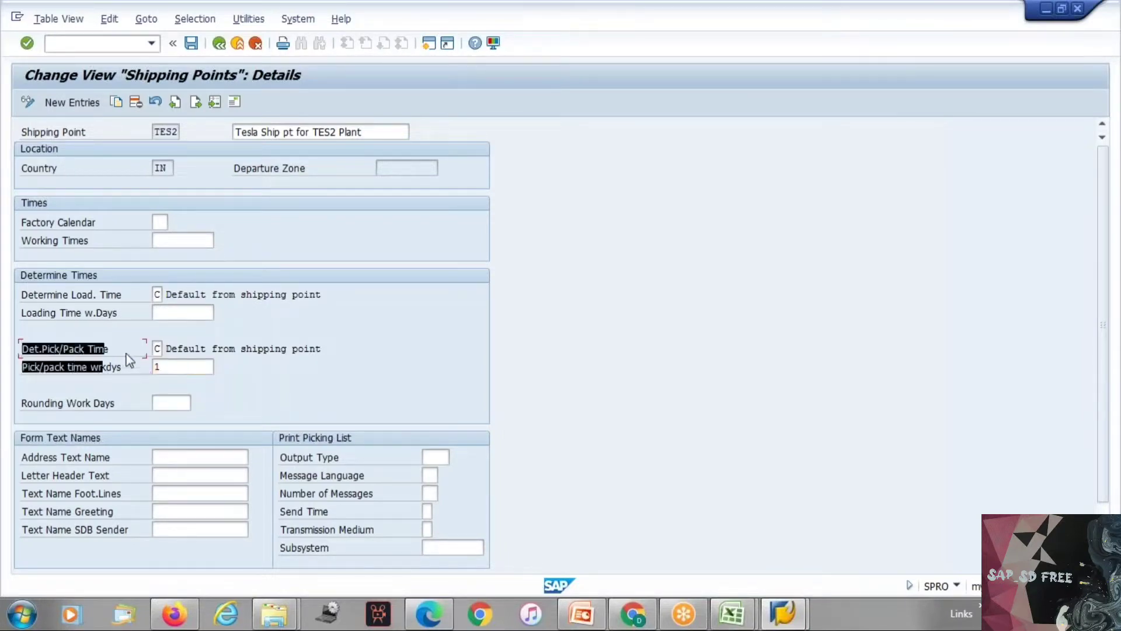
left_click(54, 294)
left_click_drag(54, 292, 140, 310)
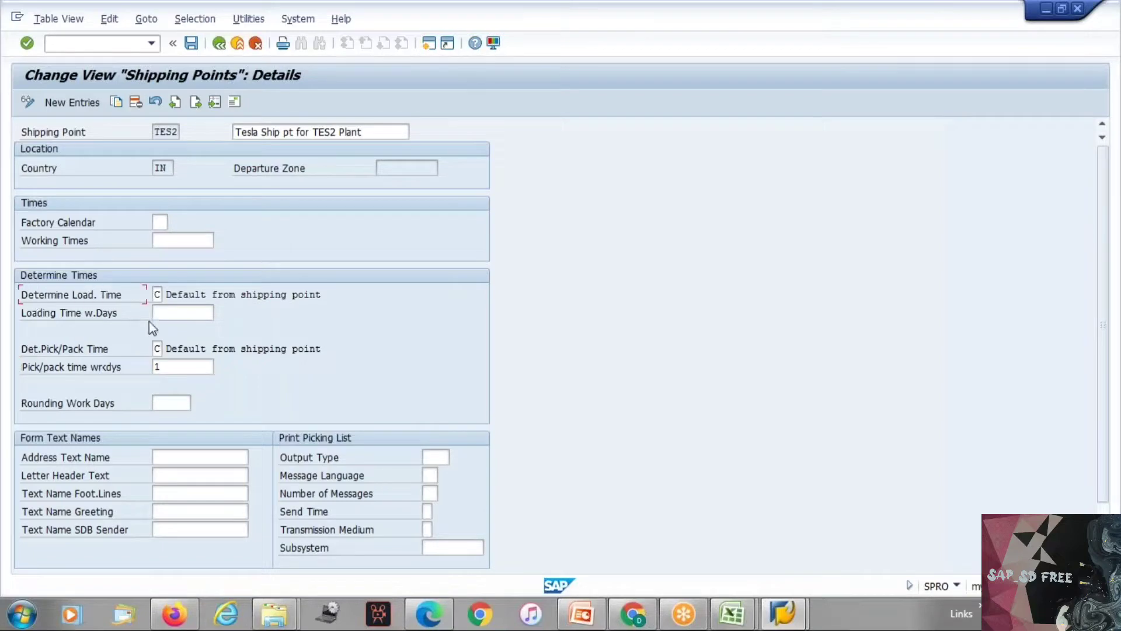
left_click(176, 312)
type("1")
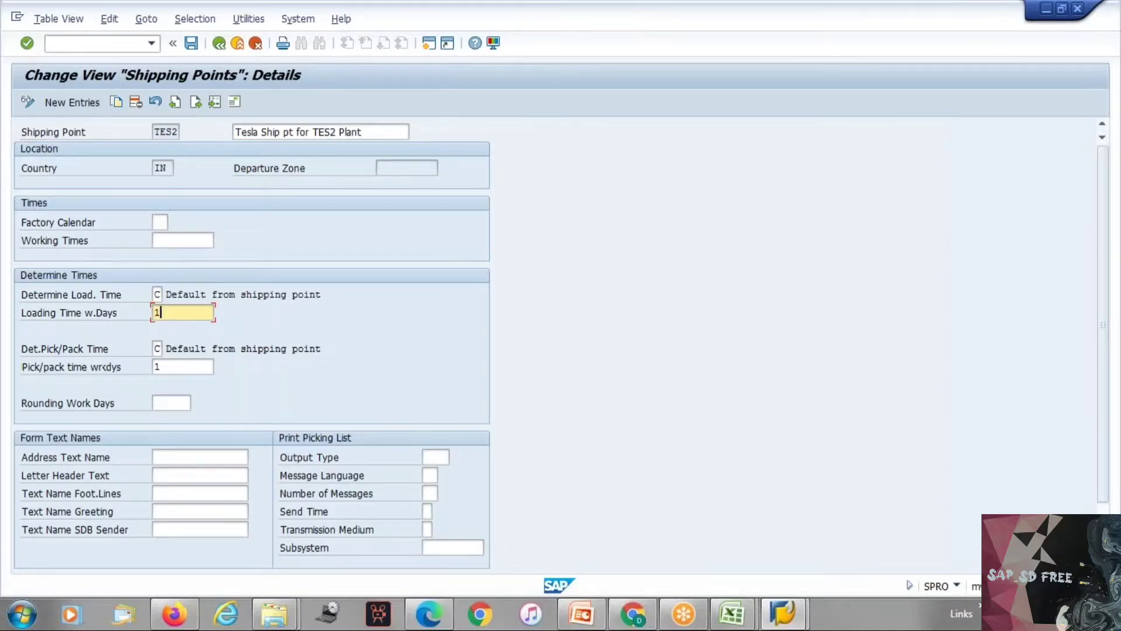
left_click(174, 367)
left_click(175, 314)
Step: Examine the Rounding Work Days field, the Form Text Names fields and the remaining sections of the TES2 details
left_click(169, 404)
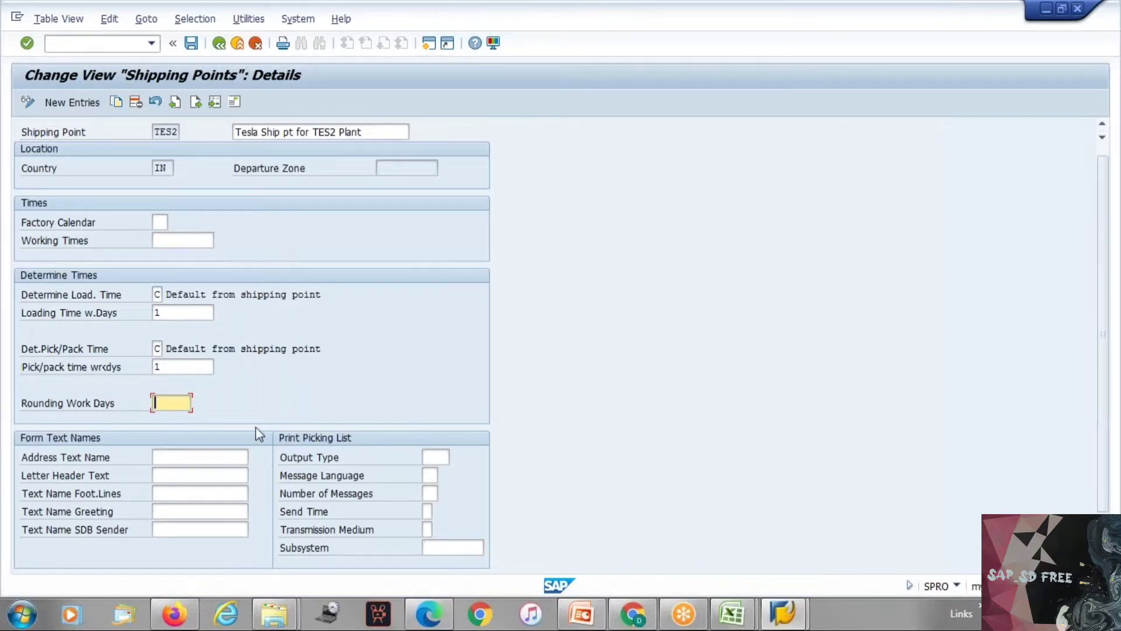
scroll(260, 435, "down", 1)
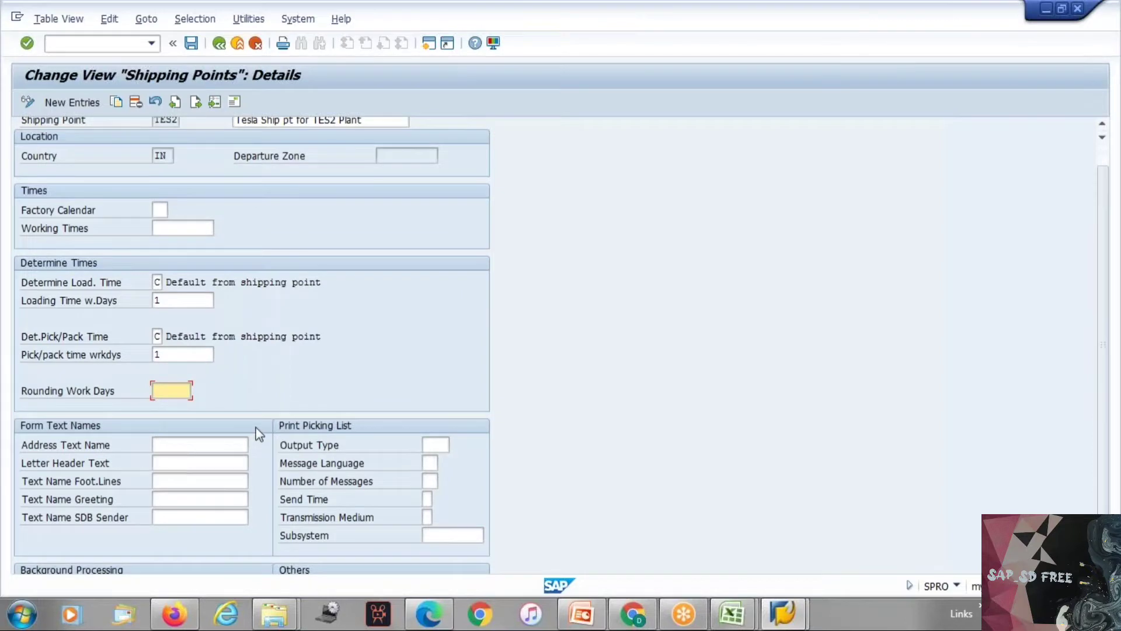
scroll(259, 435, "down", 1)
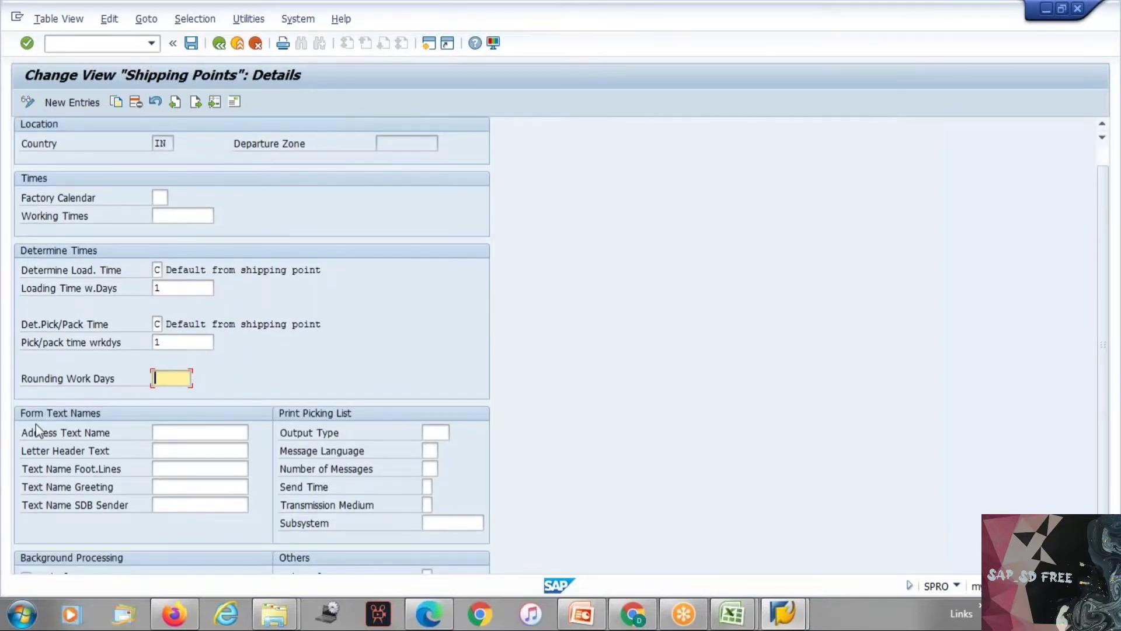
left_click_drag(29, 429, 67, 454)
left_click_drag(149, 487, 240, 514)
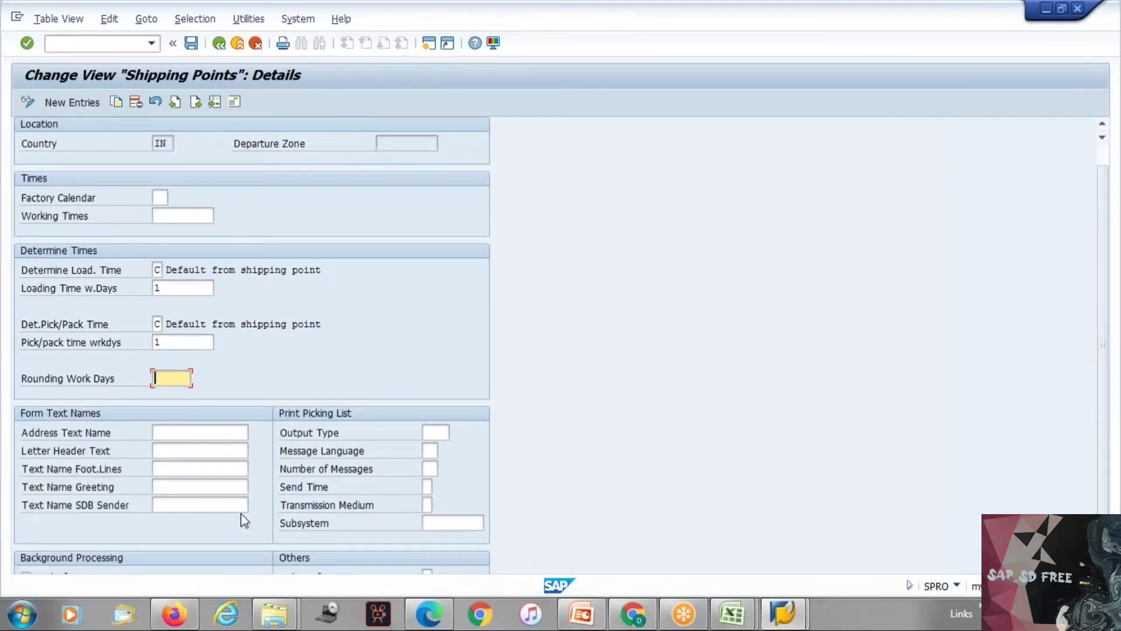
left_click_drag(24, 435, 157, 533)
left_click(202, 438)
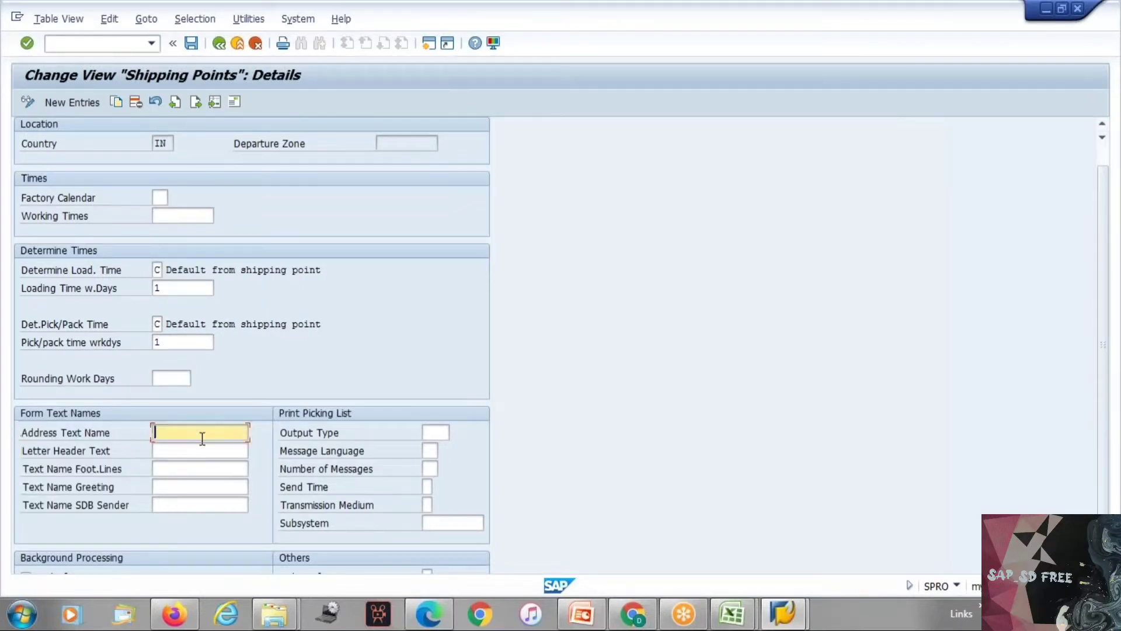
left_click(199, 451)
left_click(201, 468)
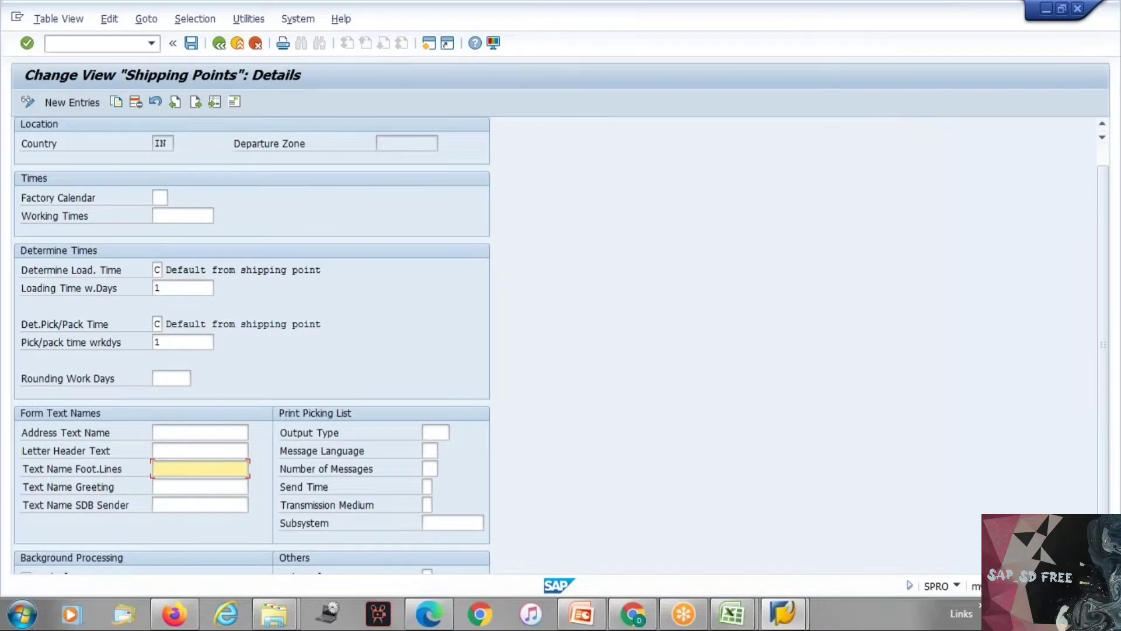
scroll(367, 465, "down", 1)
scroll(385, 476, "down", 1)
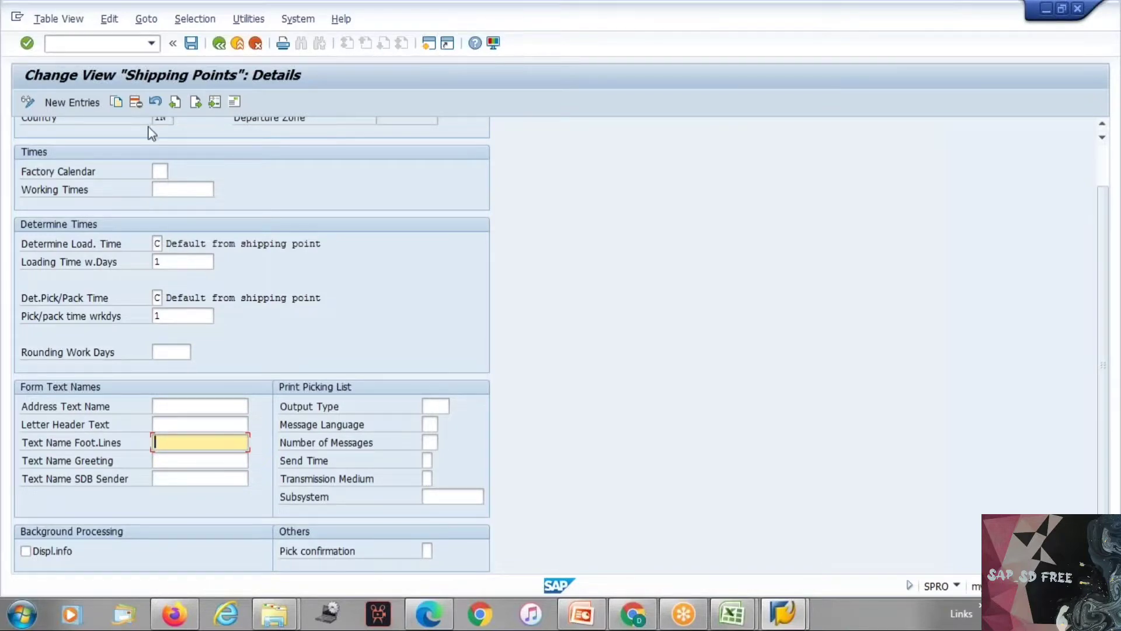
scroll(149, 127, "up", 1)
scroll(155, 146, "down", 1)
Step: Activate Displ.info under Background Processing for TES2, read its field help, and close the help
left_click(48, 551)
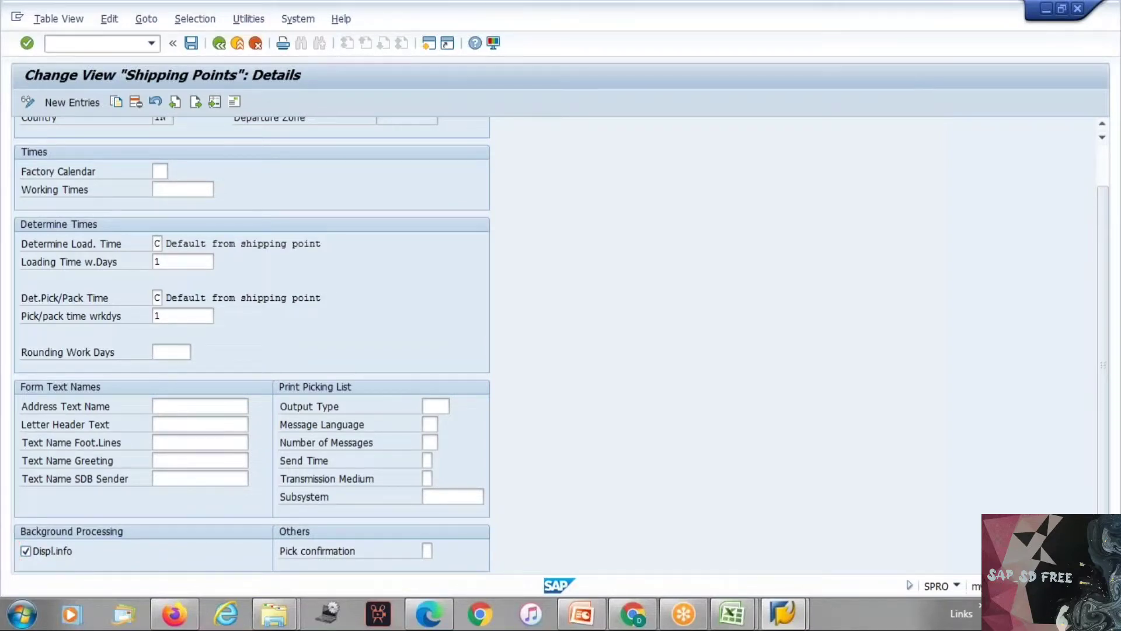
key("F1")
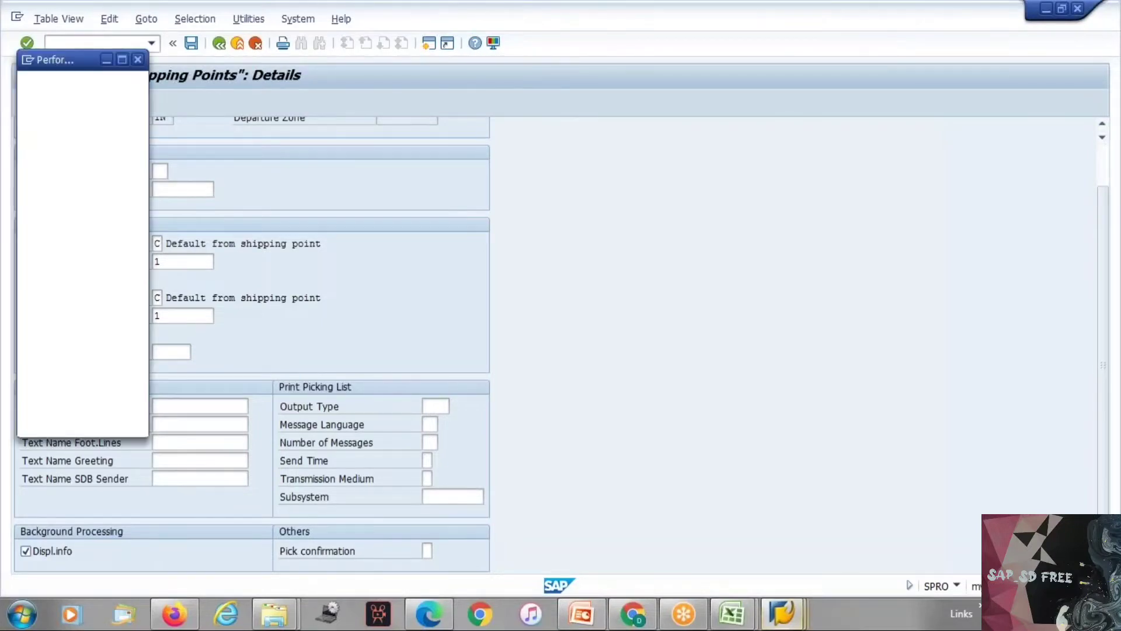
scroll(160, 105, "up", 1)
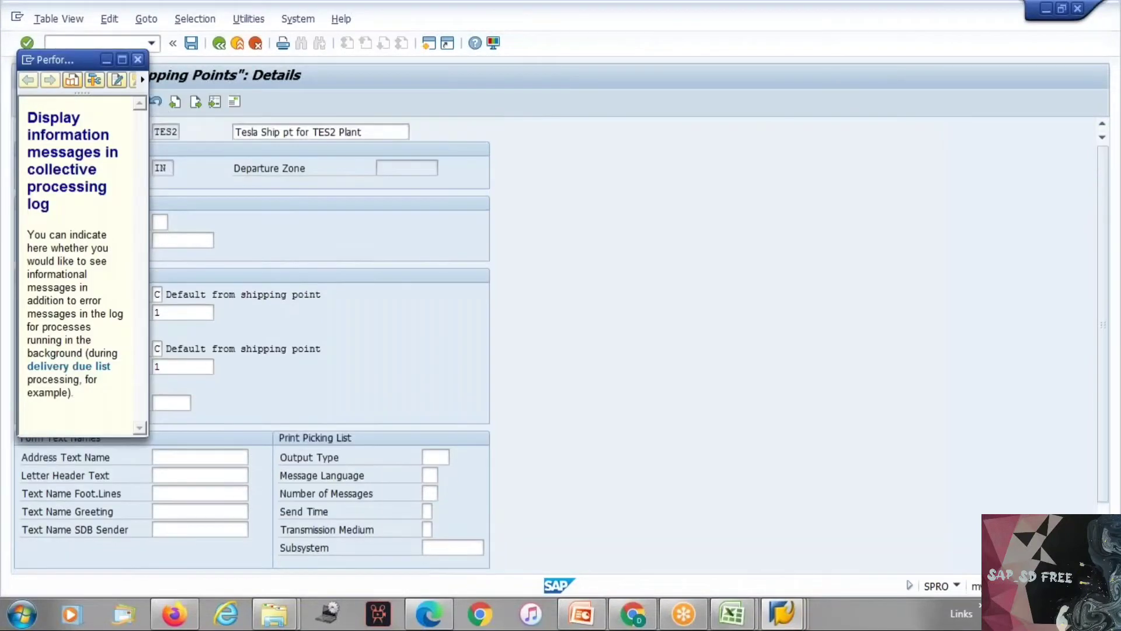
left_click(122, 59)
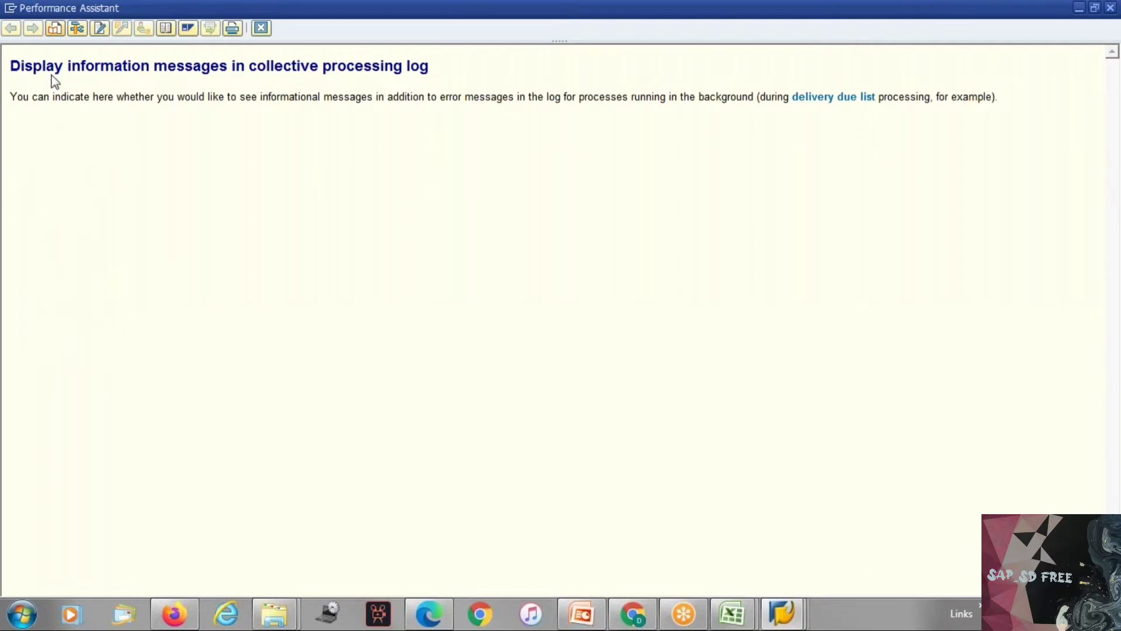
left_click_drag(35, 97, 998, 108)
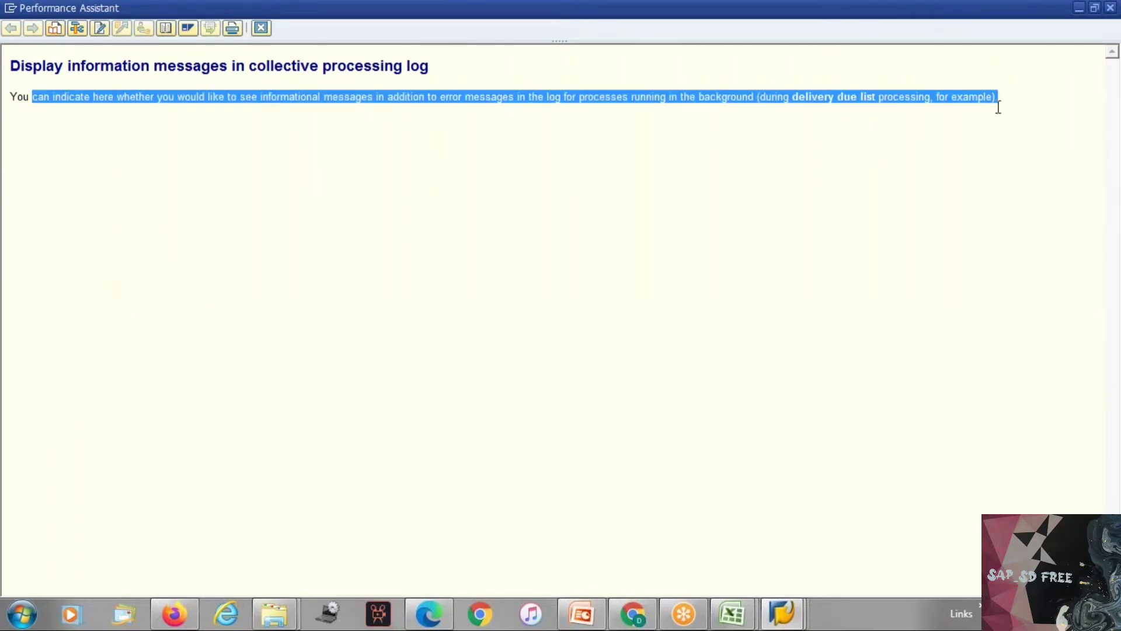
left_click(943, 185)
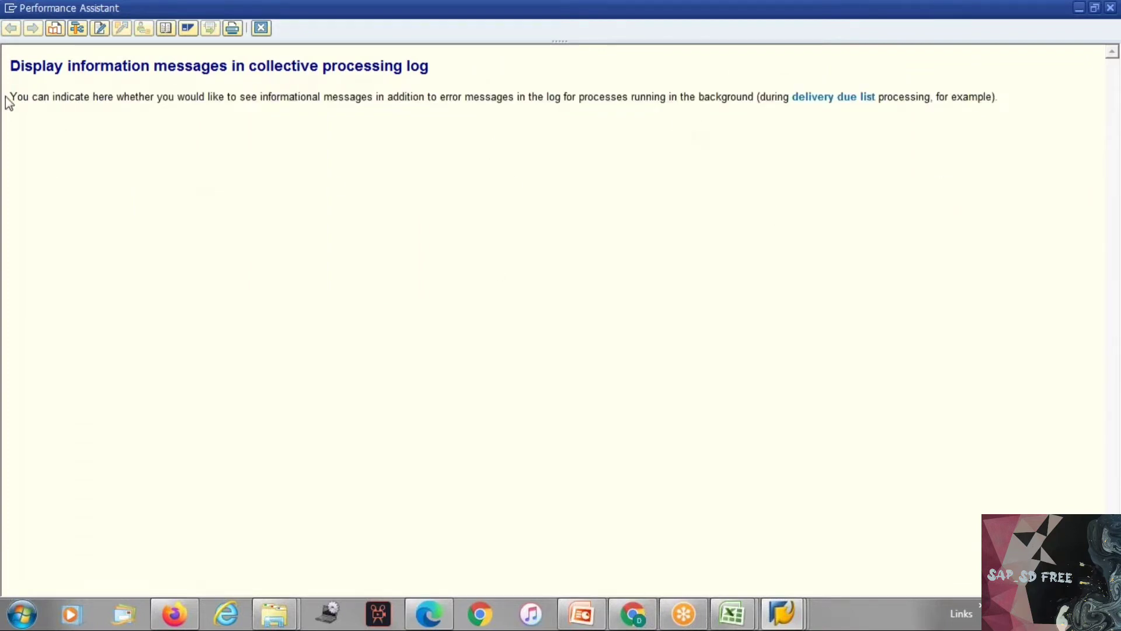
left_click_drag(5, 98, 1023, 112)
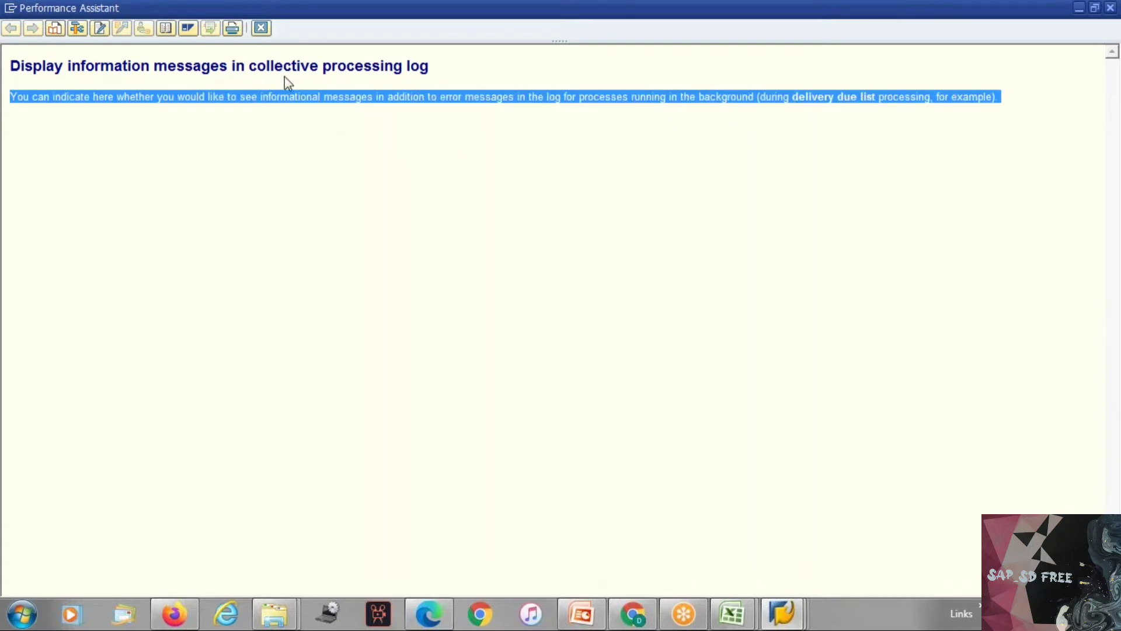
left_click(261, 28)
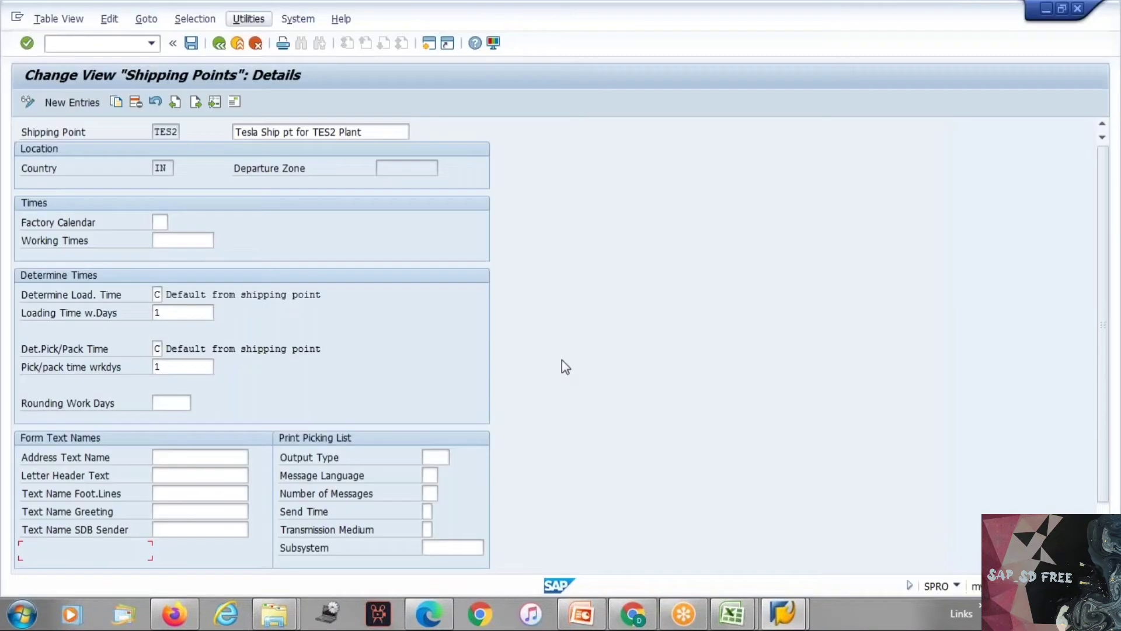
Step: Read the field help for Output Type in the Print Picking List section, including its use and examples, and close it
scroll(508, 397, "down", 2)
left_click(443, 407)
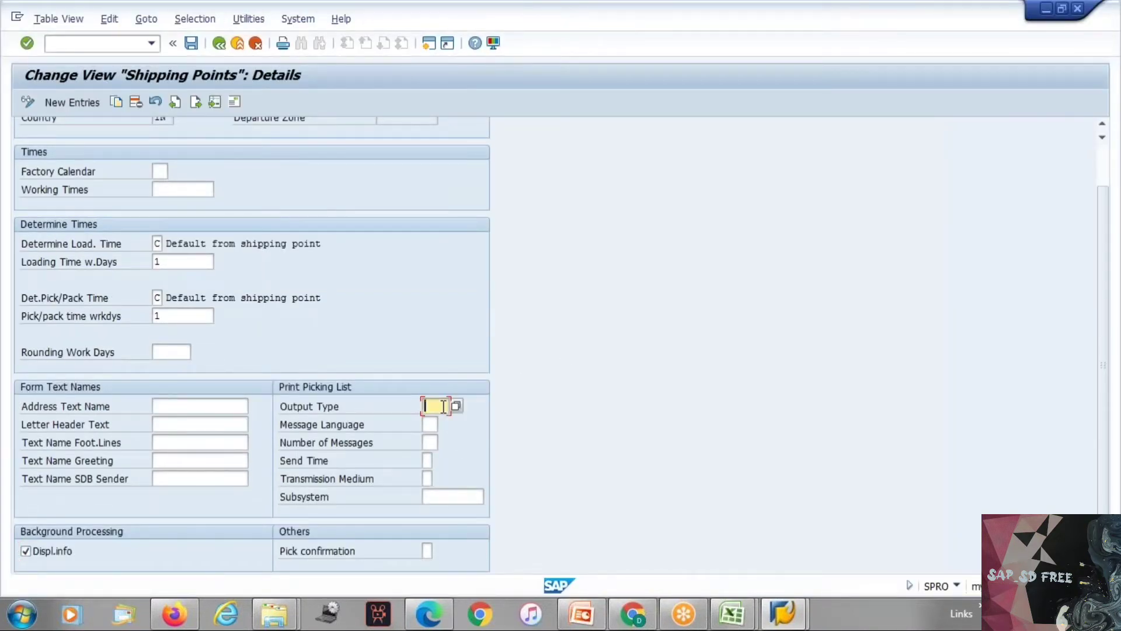
key("F1")
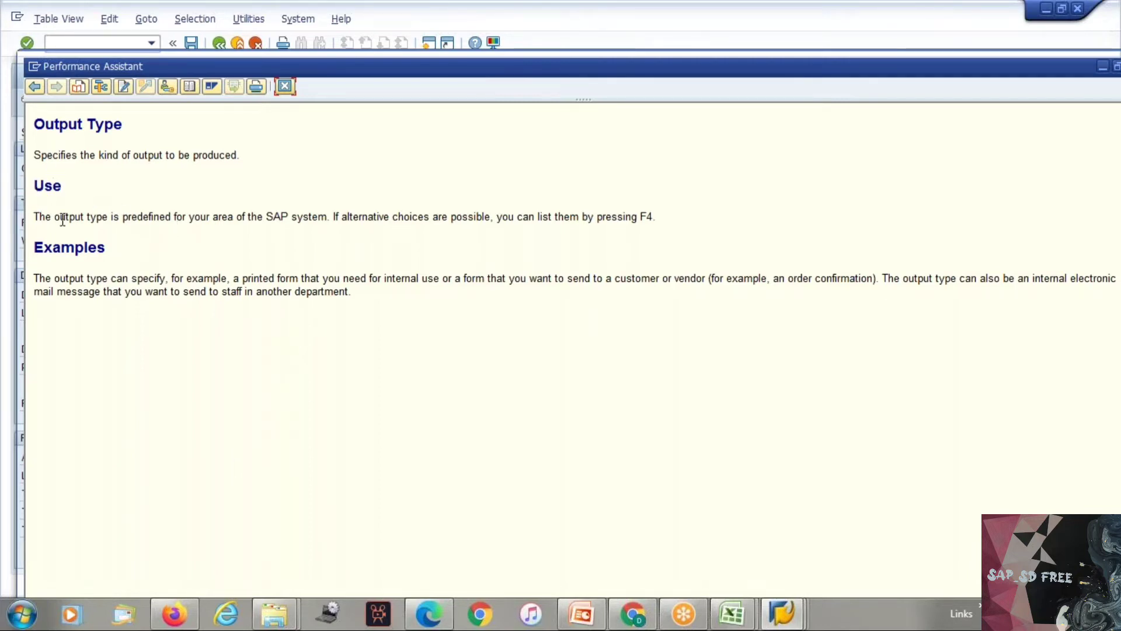
left_click_drag(54, 217, 420, 251)
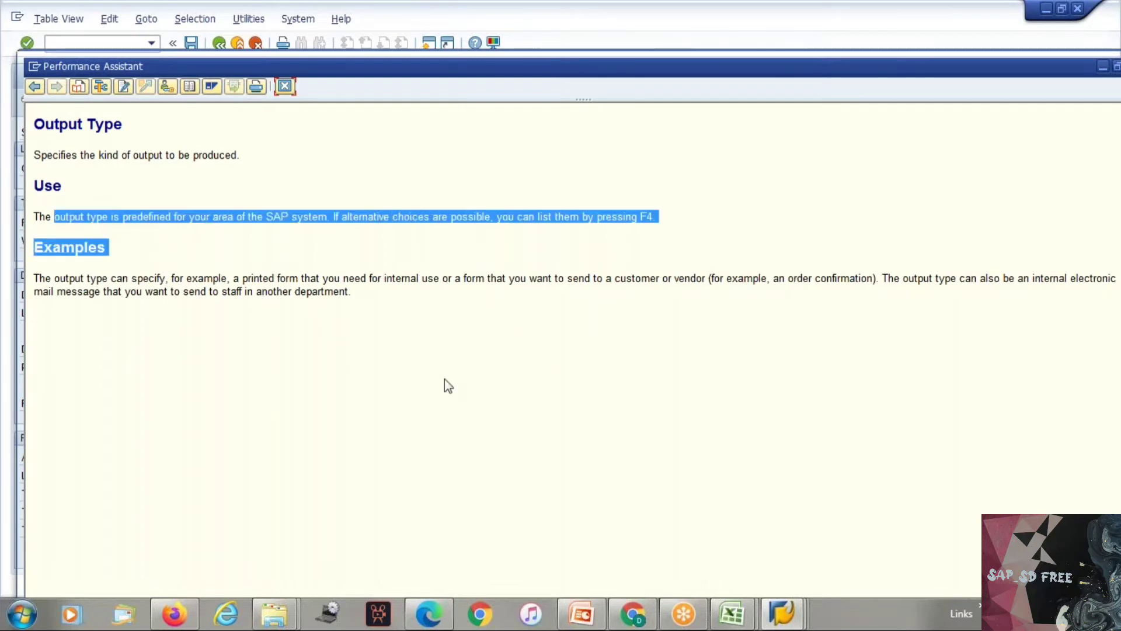
left_click(447, 379)
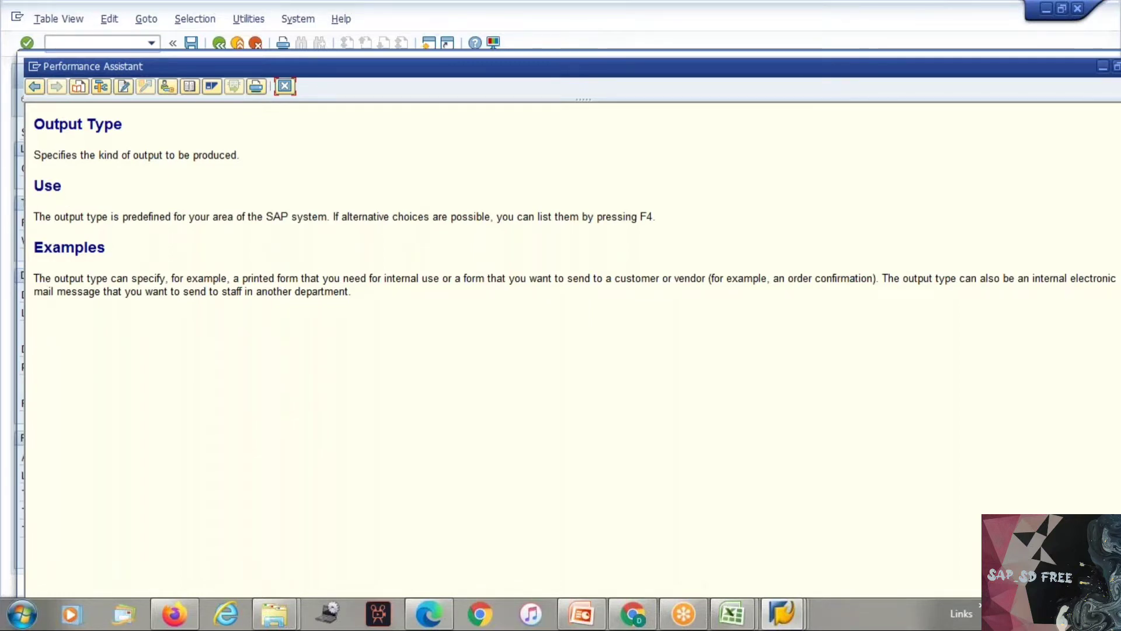
left_click(52, 217)
left_click_drag(95, 226, 365, 224)
left_click(365, 224)
left_click_drag(84, 278, 486, 277)
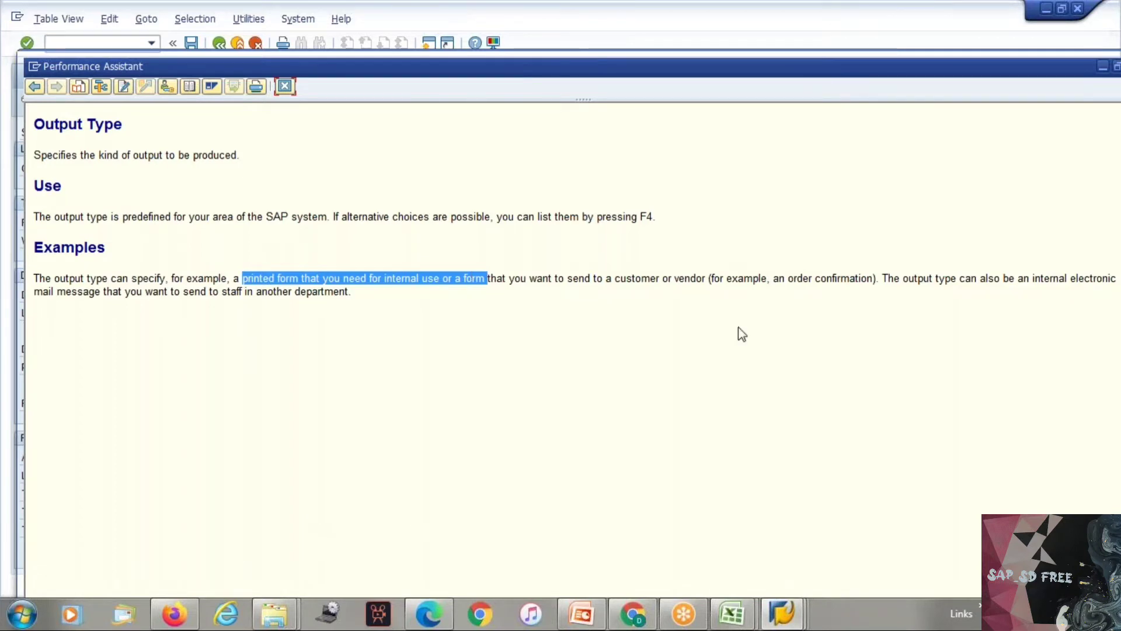
left_click(285, 88)
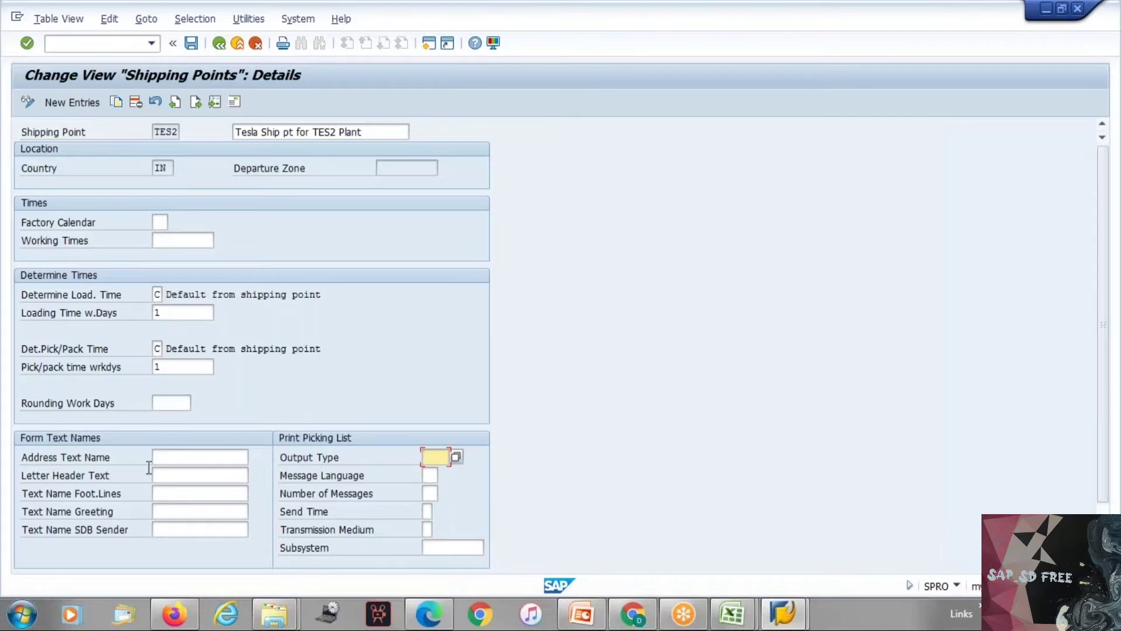
Step: Read the field help for Determine Load. Time, including its determination options, and close it
left_click(194, 474)
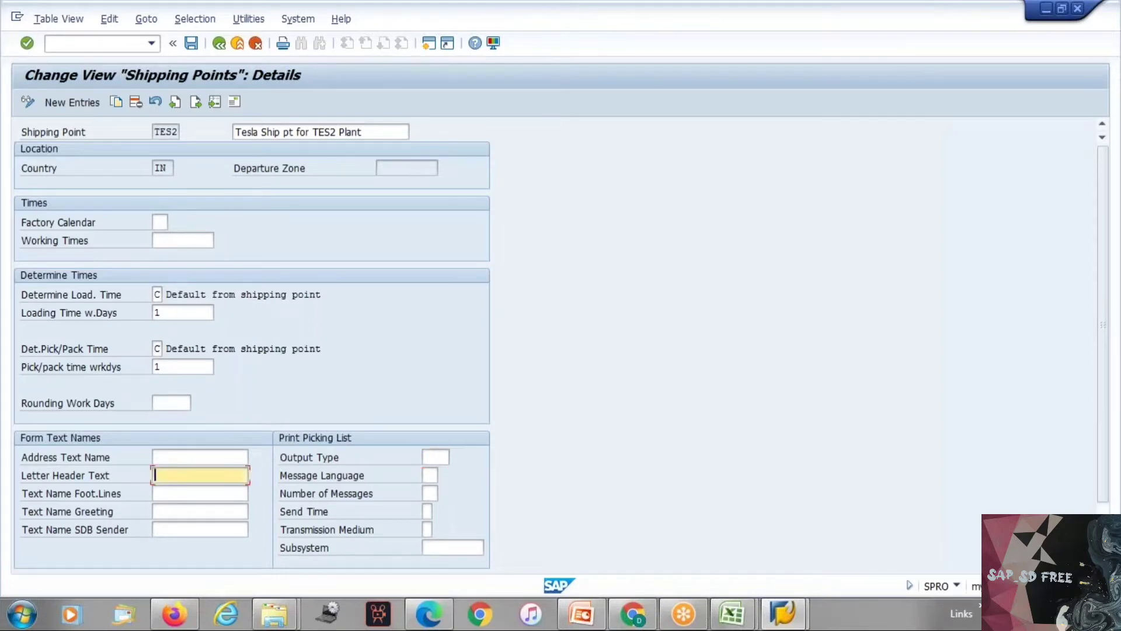
left_click(156, 293)
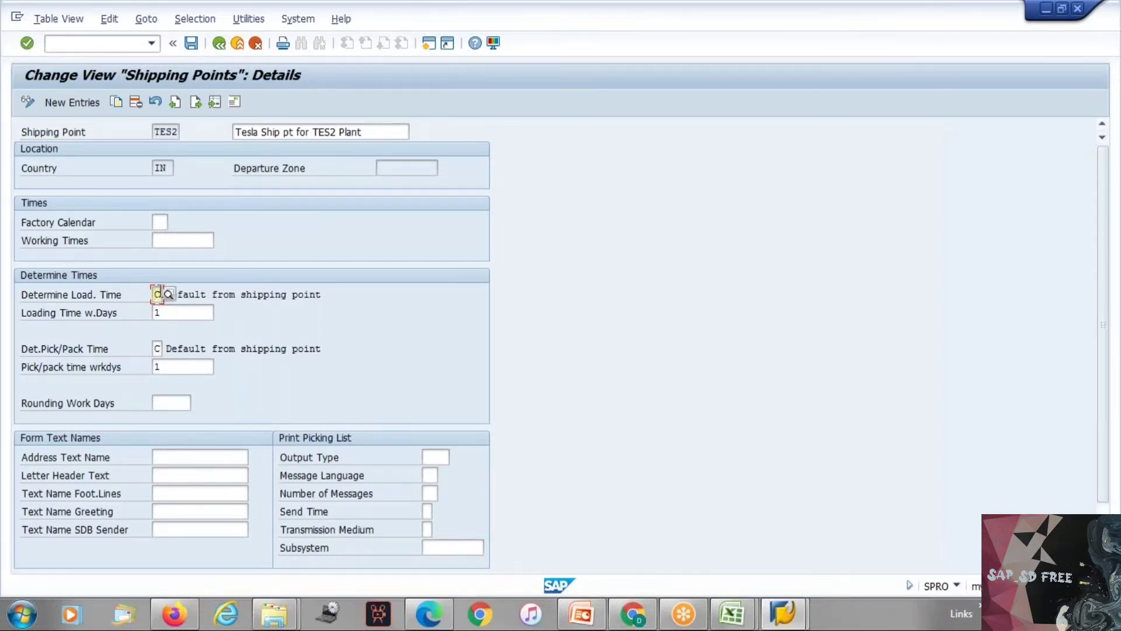
key("F1")
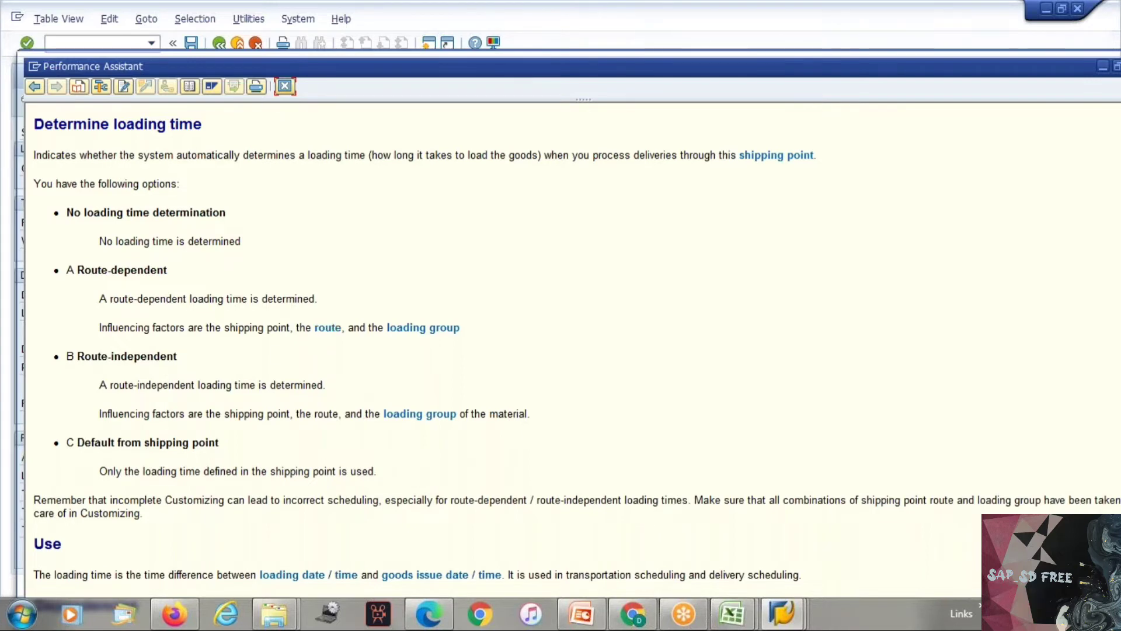
left_click(285, 86)
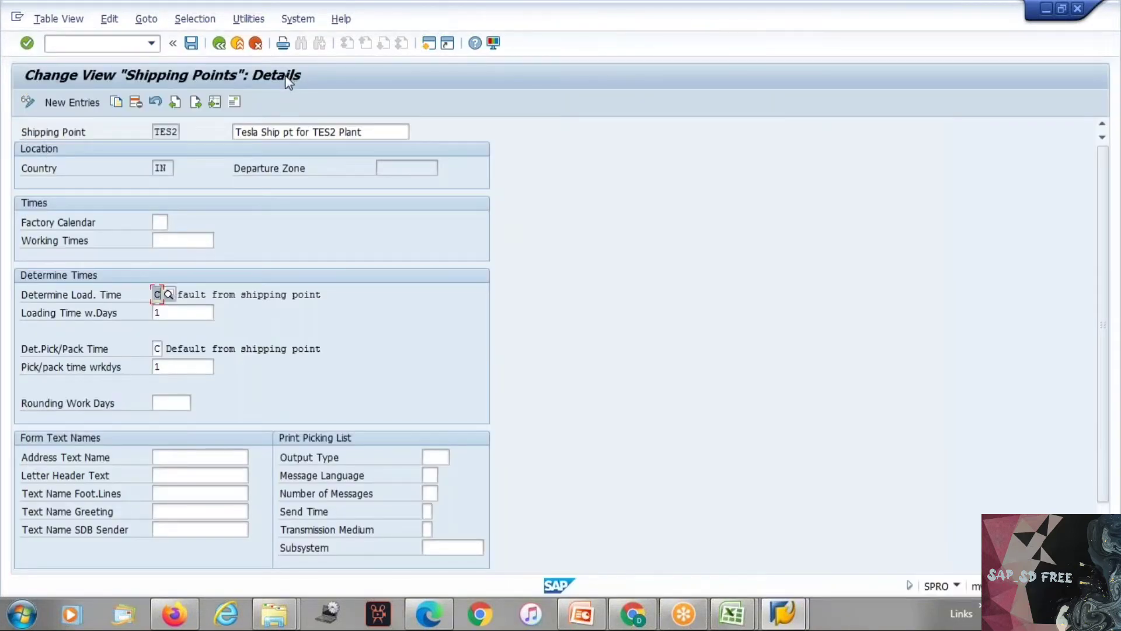
Step: Read the field help for the Factory Calendar field in the Times section and close it
left_click(156, 241)
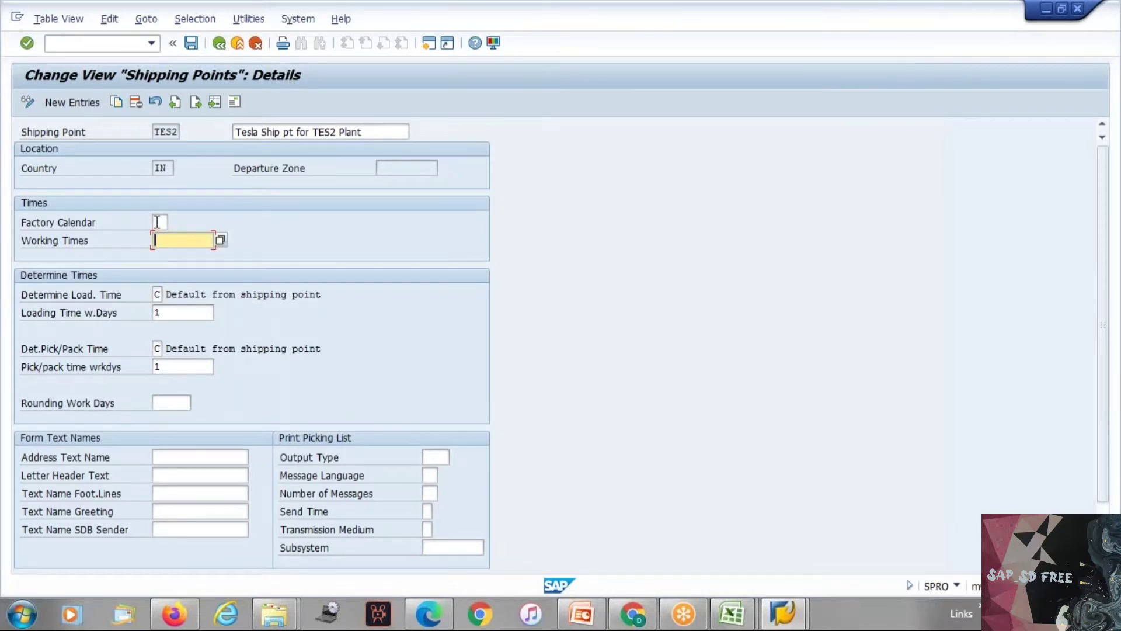
left_click(157, 222)
key("F1")
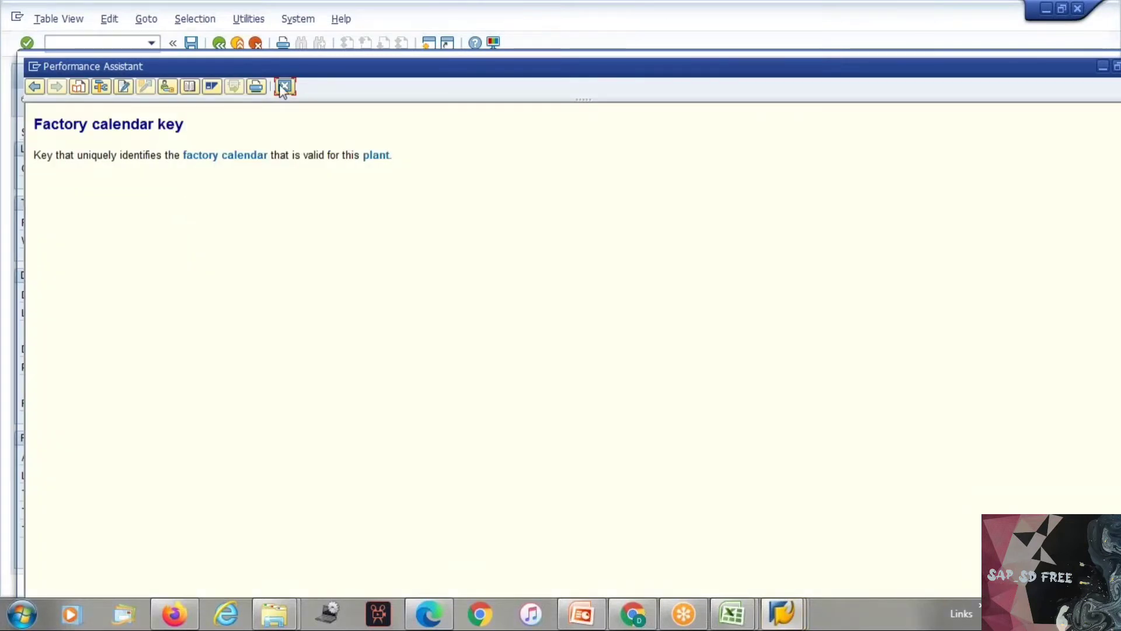
left_click(284, 87)
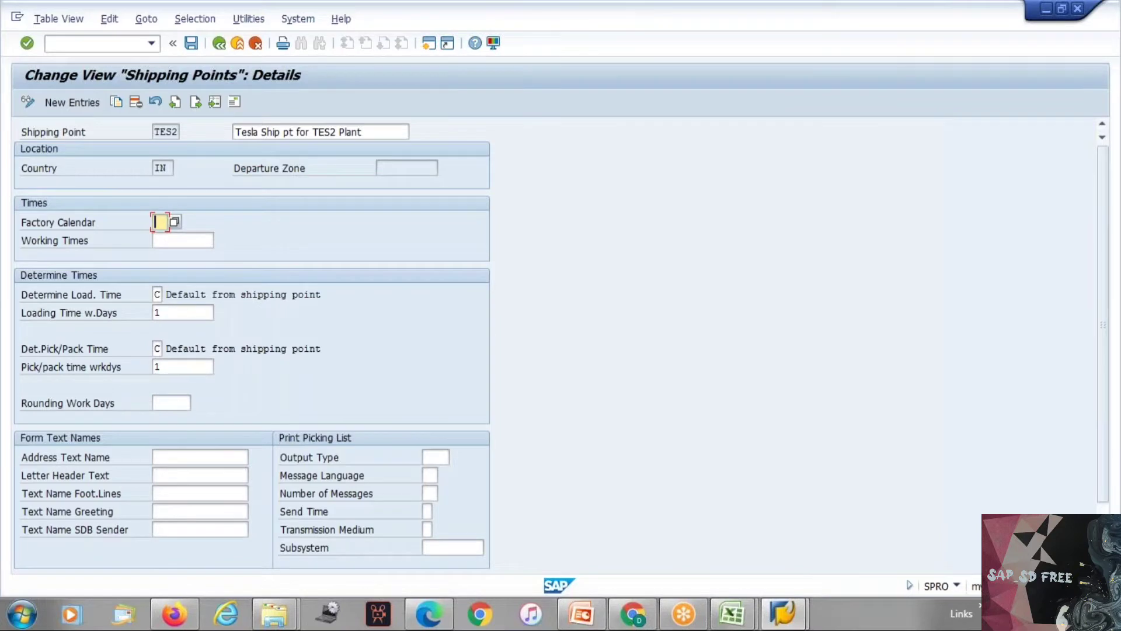
Step: Cancel the entry maintenance of shipping point TES2 and discard its unsaved changes
key("Escape")
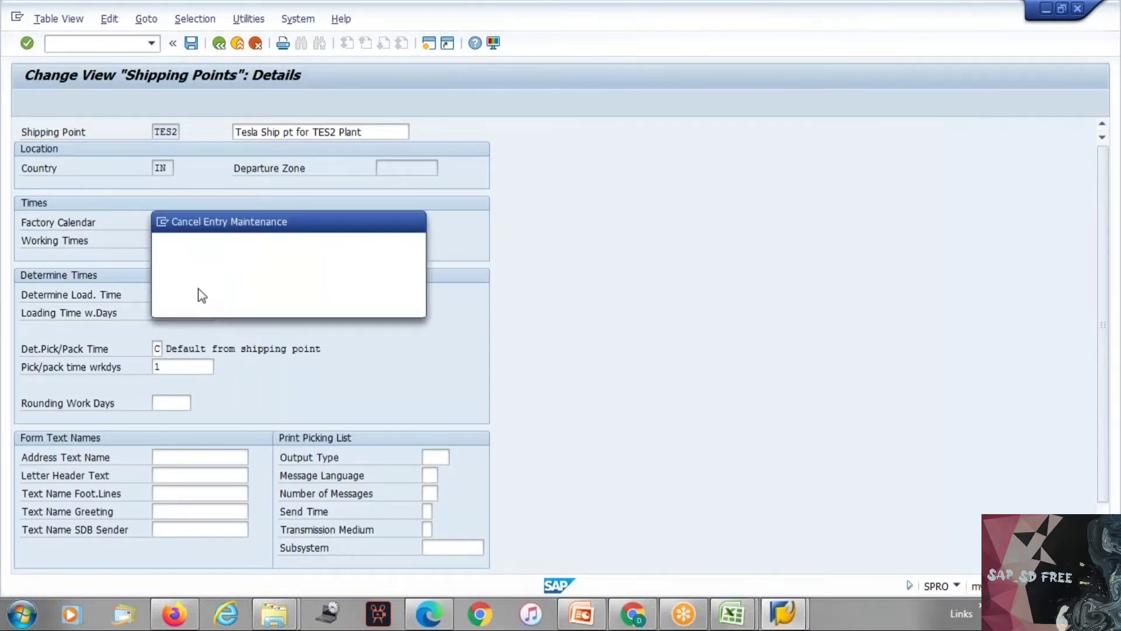
left_click(230, 303)
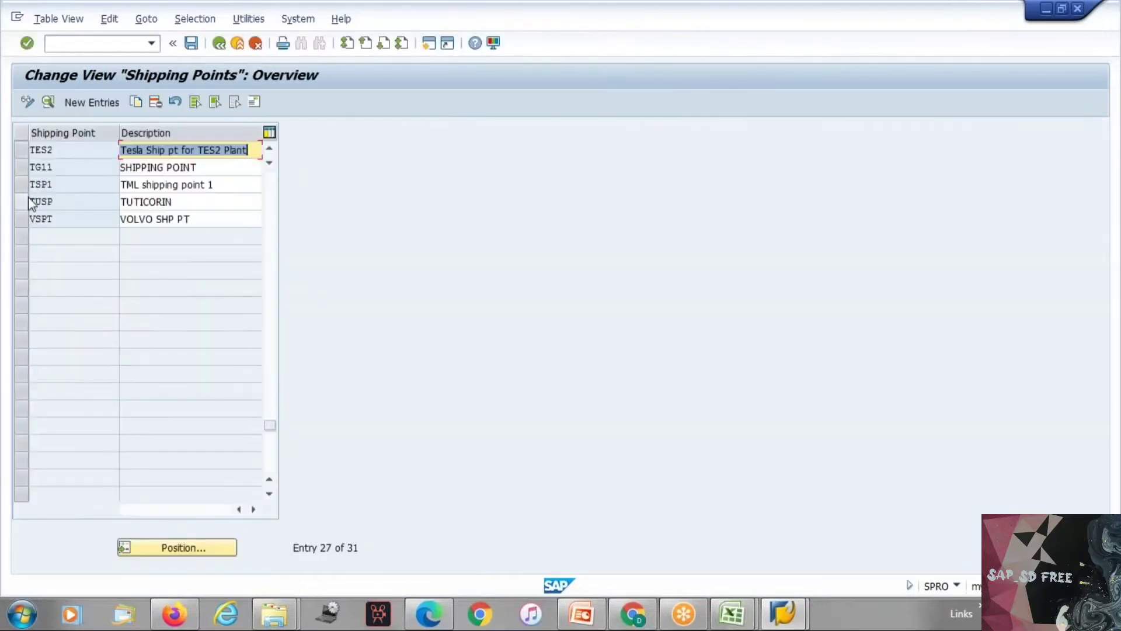
Step: Copy shipping point TES1 as TES3 with the description "Tesla Ship pt for TES3 Plant" and accept its address data
left_click(21, 153)
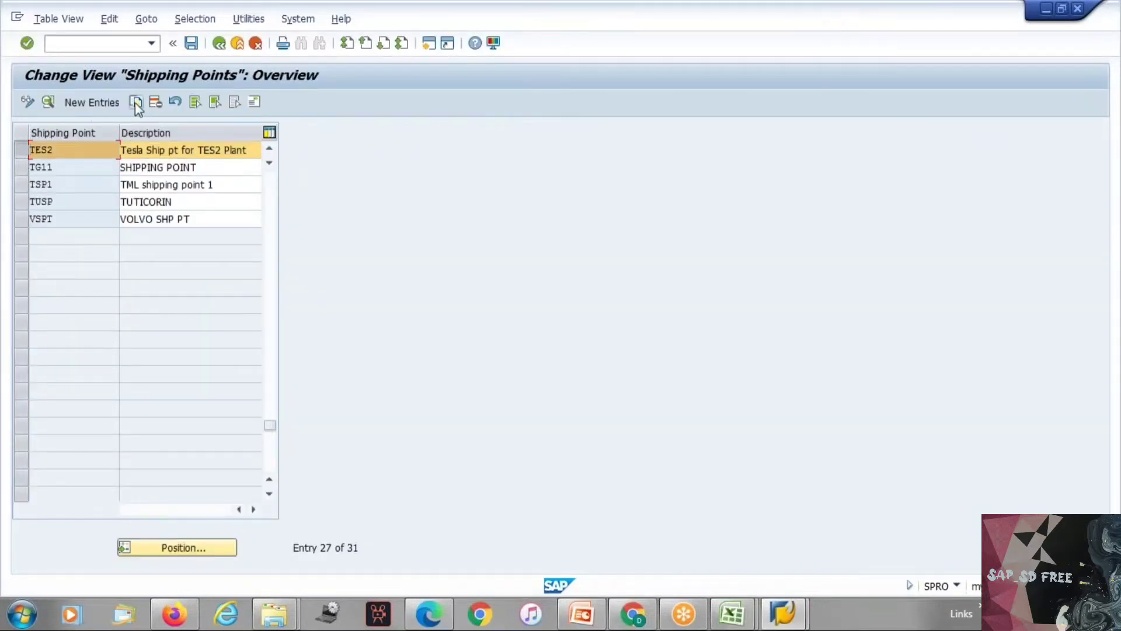
left_click(135, 102)
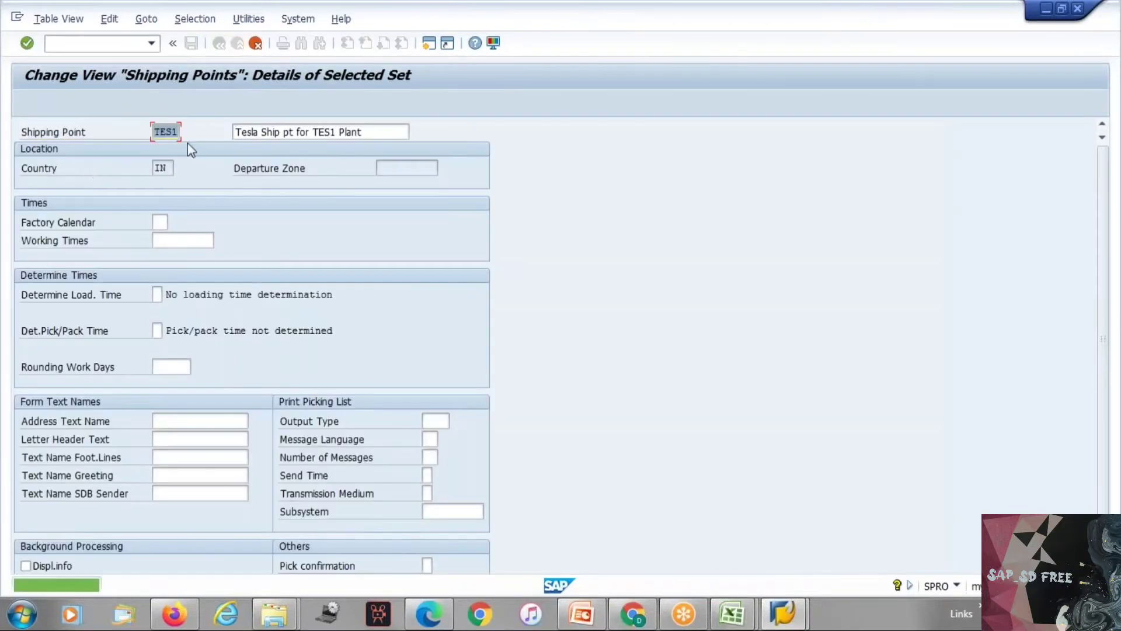
key("BackSpace")
type("3")
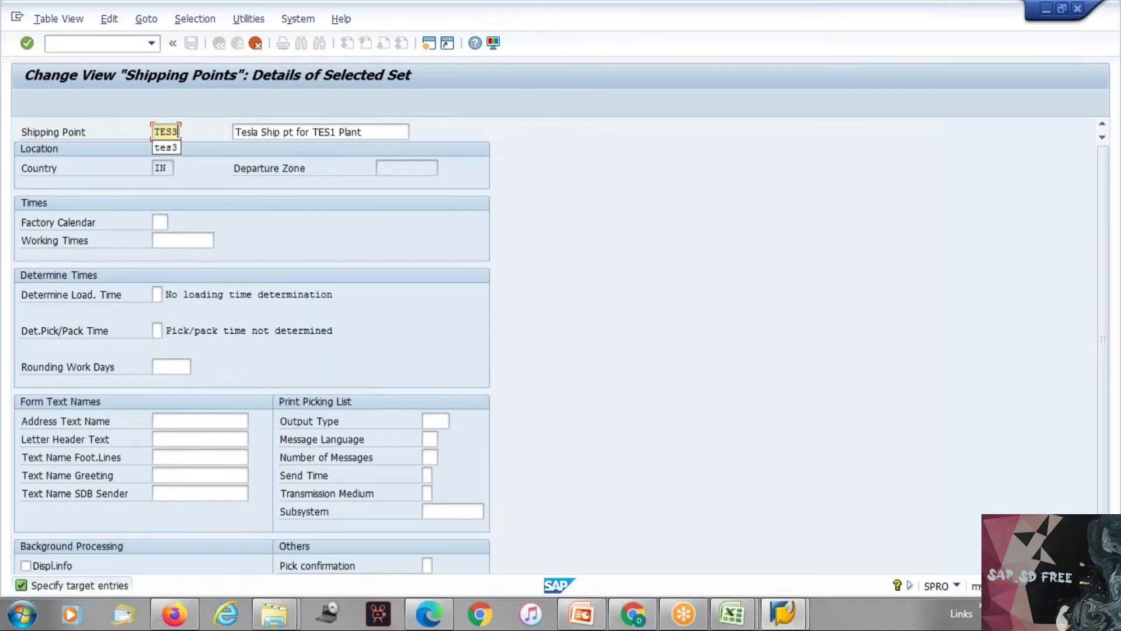
left_click(335, 132)
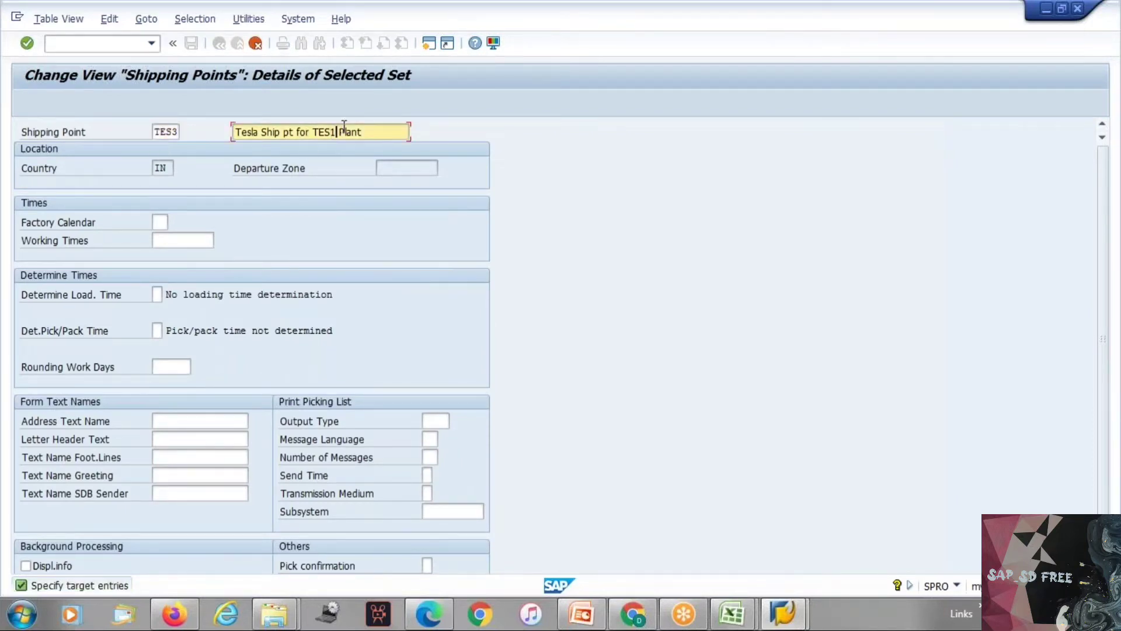
key("BackSpace")
type("3")
key("Return")
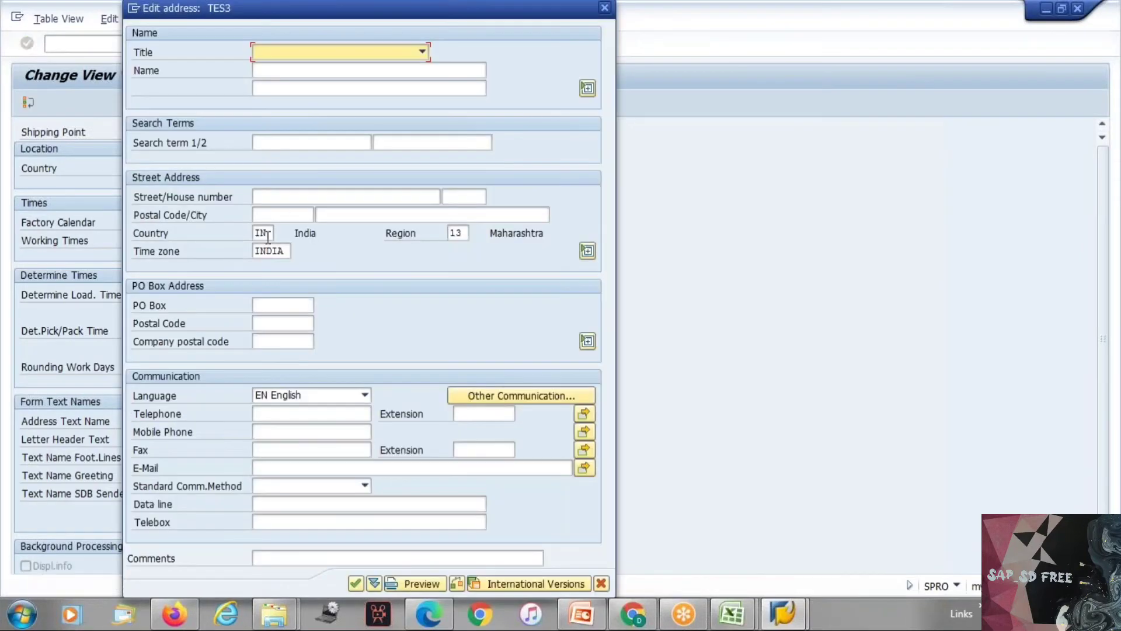
left_click(268, 233)
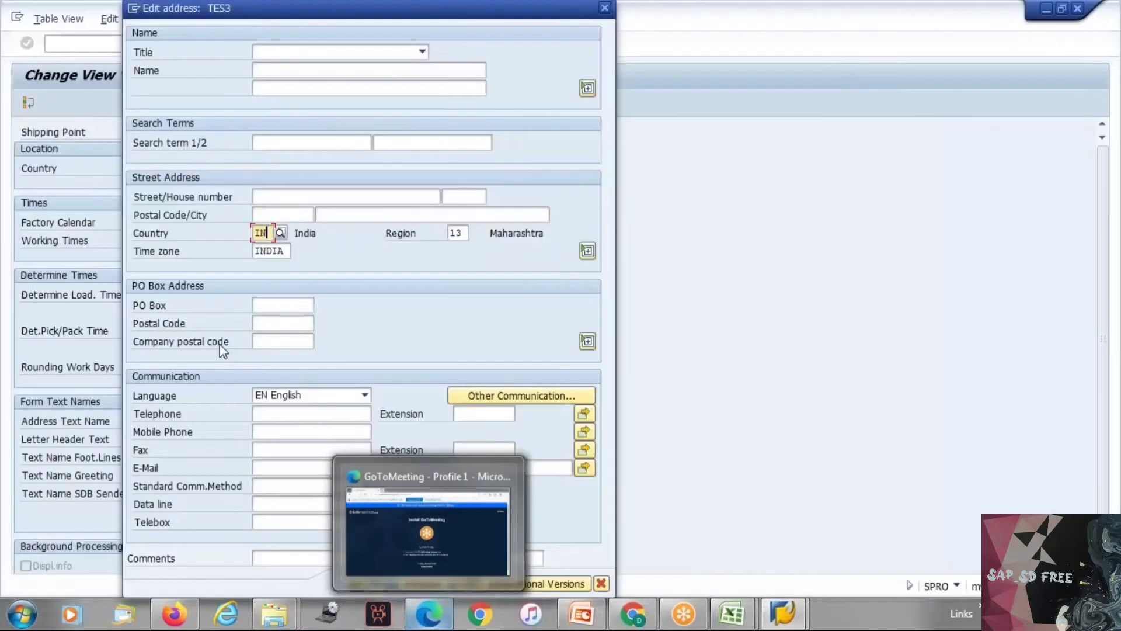
left_click(357, 583)
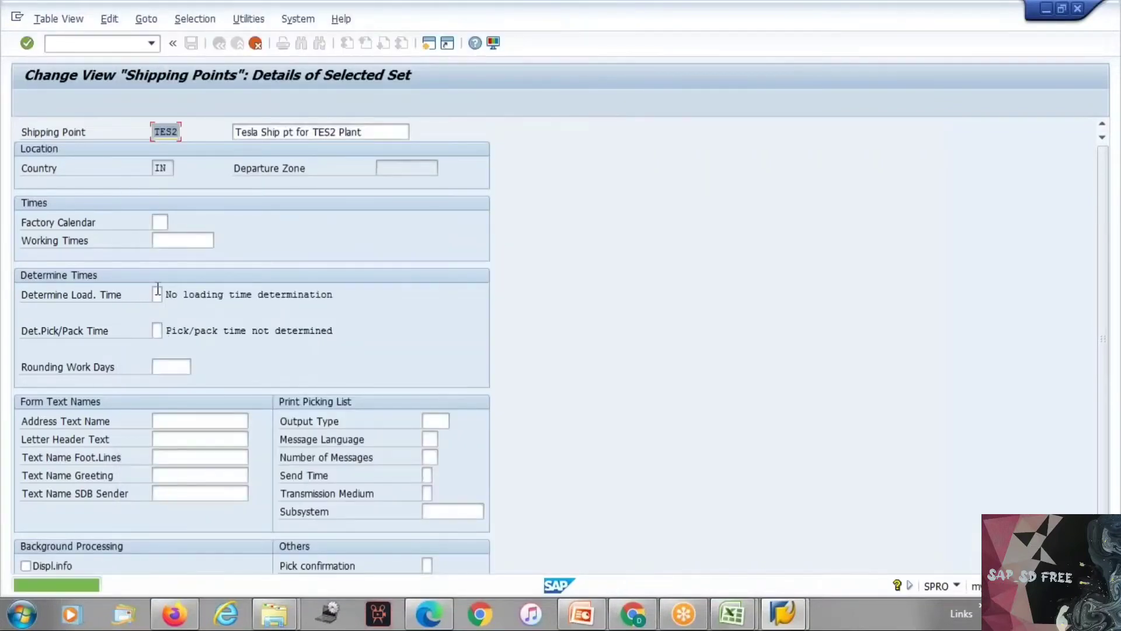
left_click(156, 294)
type("C")
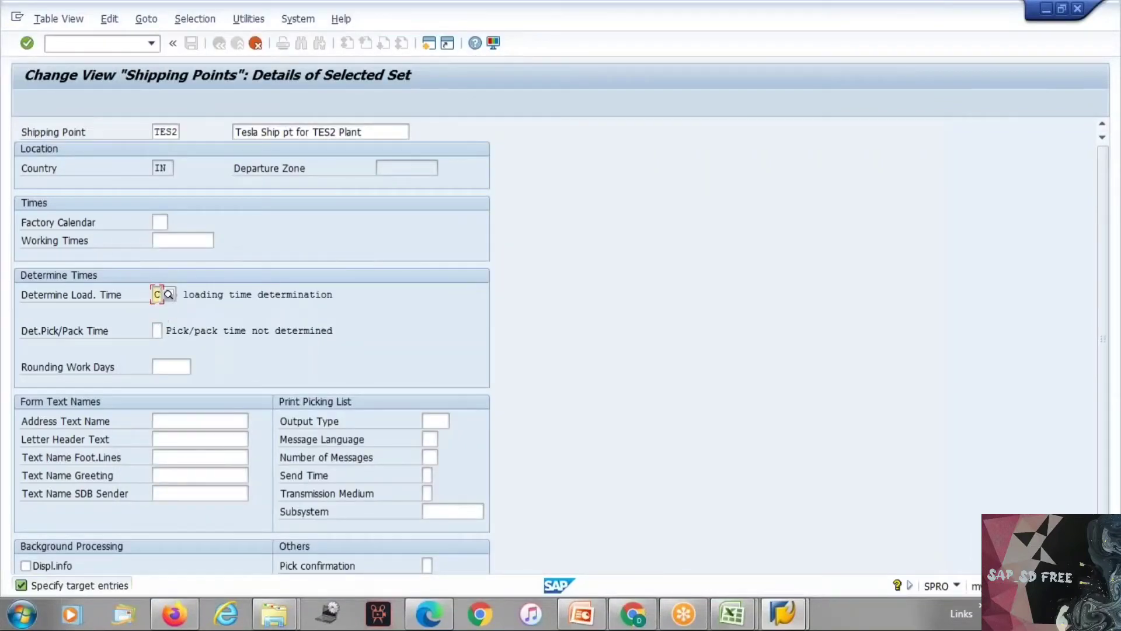
left_click(157, 329)
type("C")
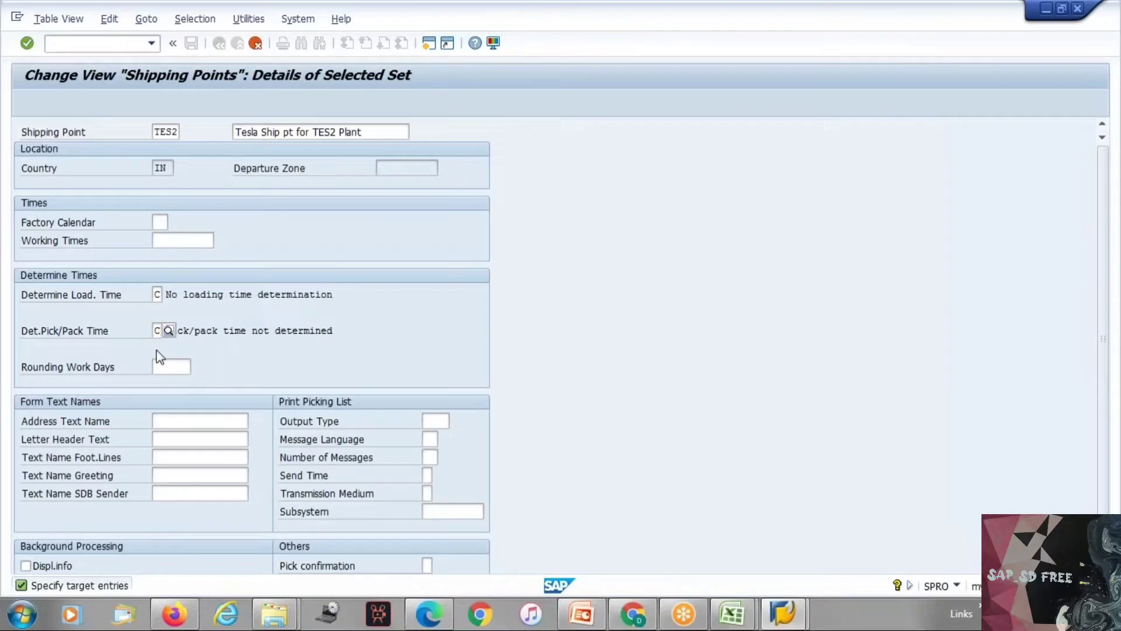
key("Return")
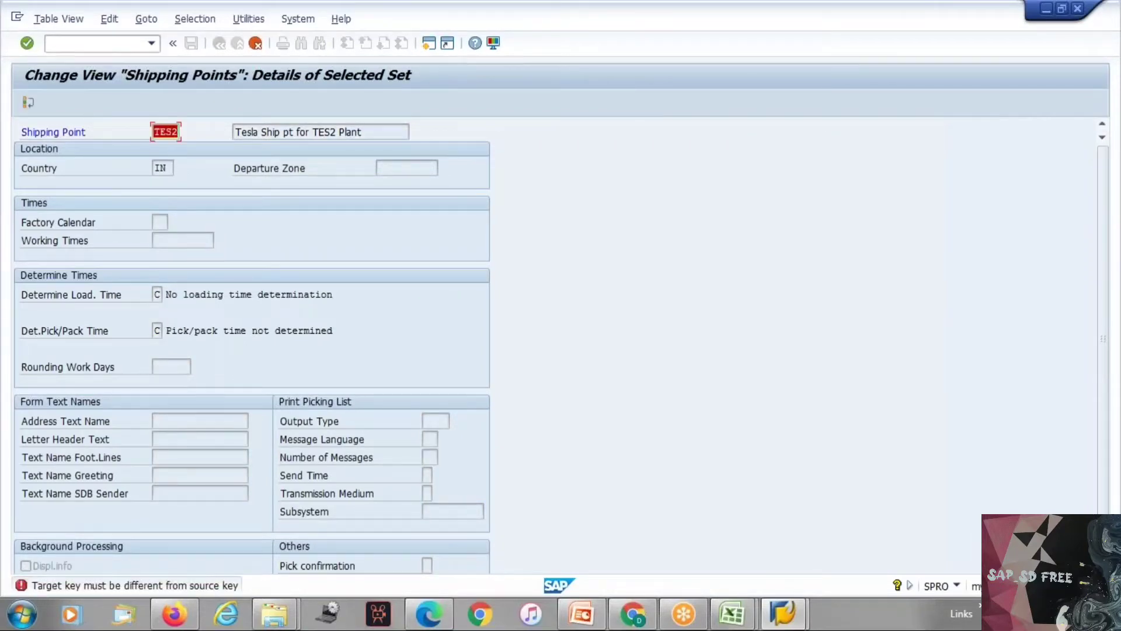
left_click(174, 132)
key("BackSpace")
type("3")
key("Return")
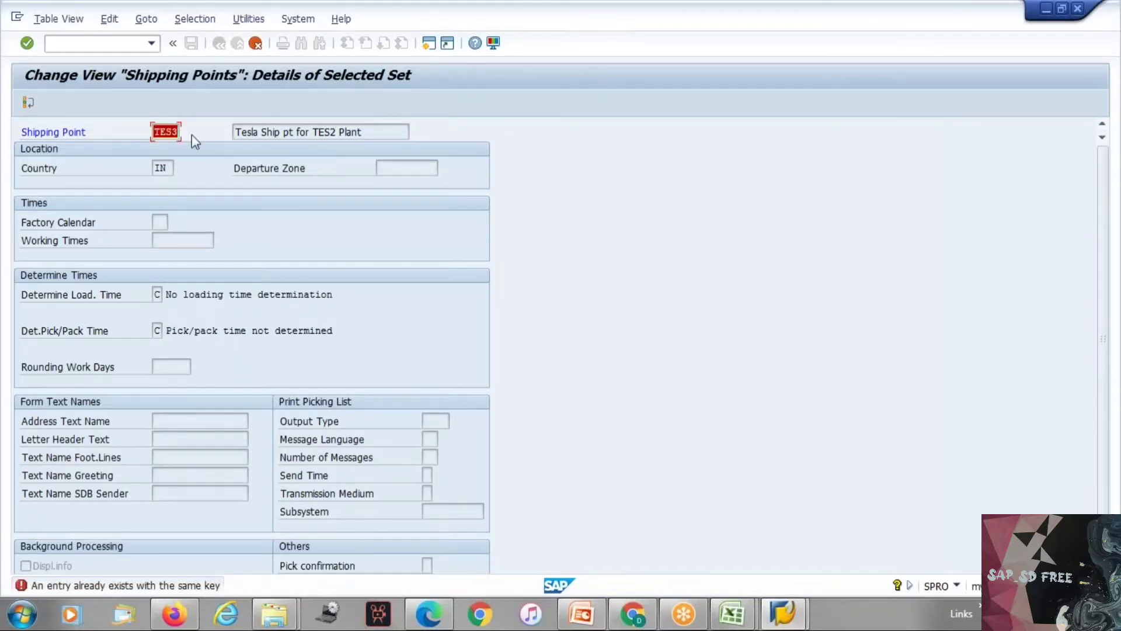
left_click(255, 44)
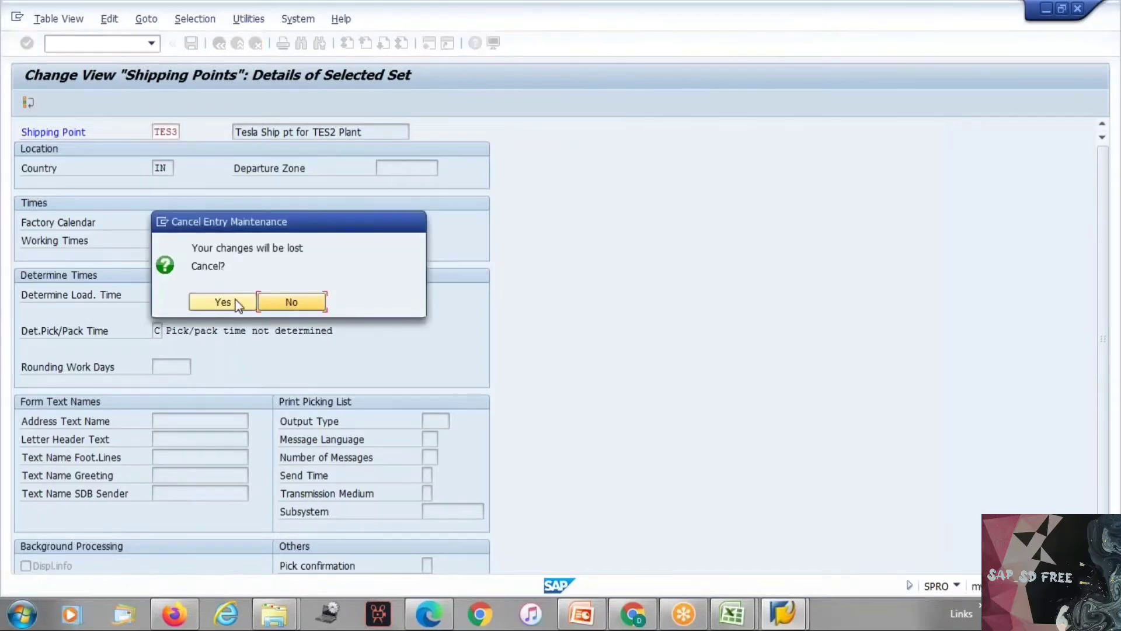
left_click(232, 300)
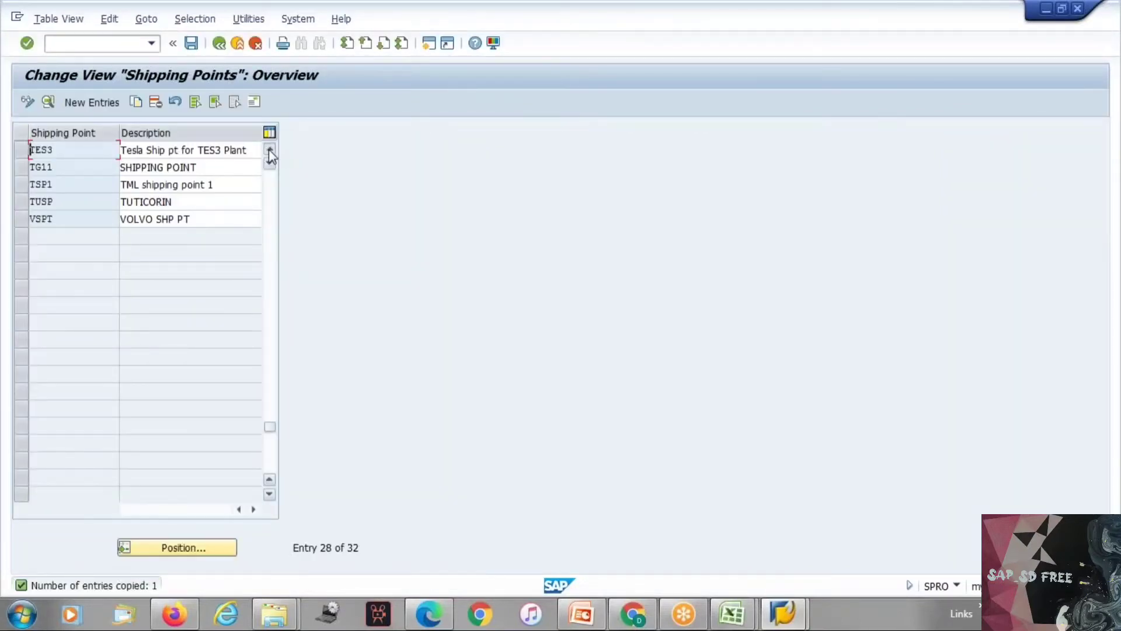
Step: Deselect TES1 and TES2 in the shipping points overview and open the details of TES3
left_click(268, 149)
left_click(269, 149)
left_click(269, 150)
left_click(22, 167)
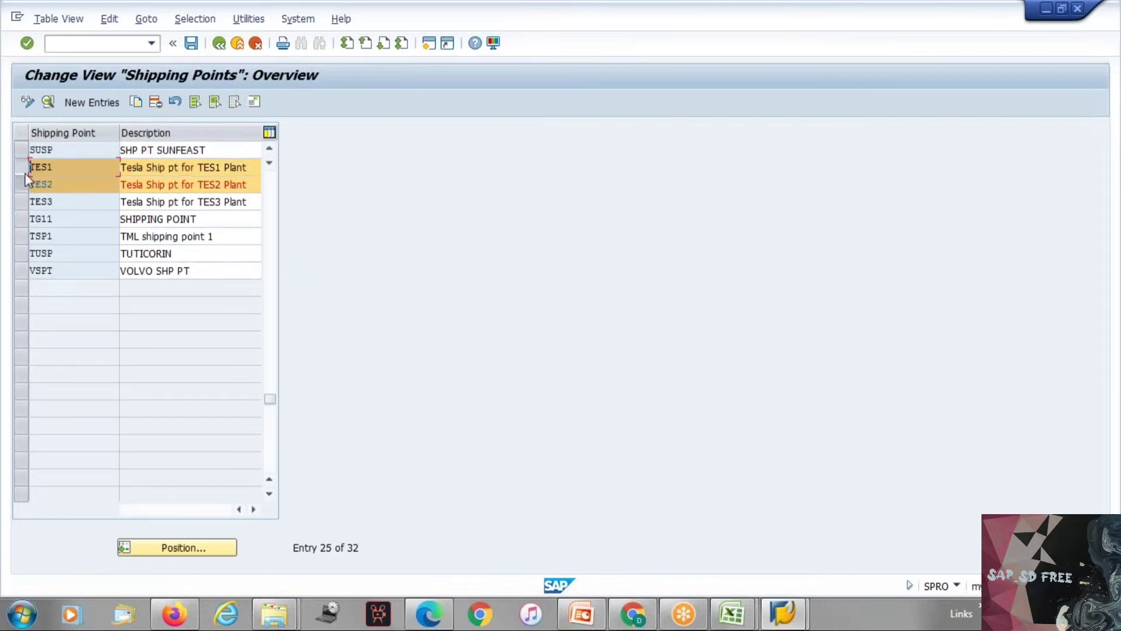
left_click(24, 167)
left_click(23, 183)
left_click(50, 201)
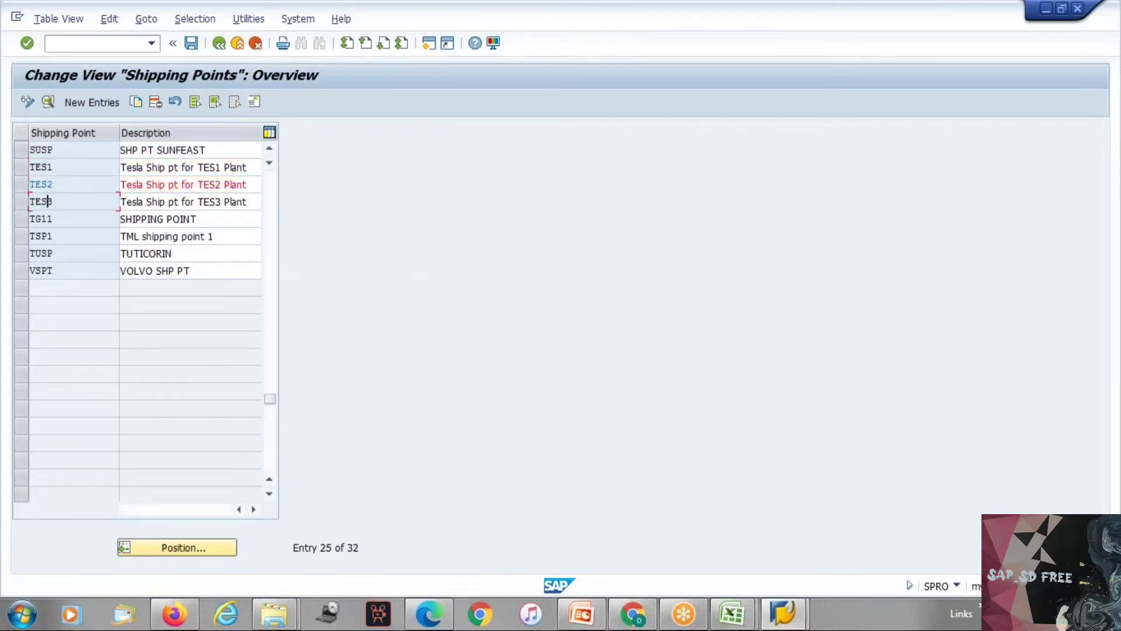
double_click(55, 198)
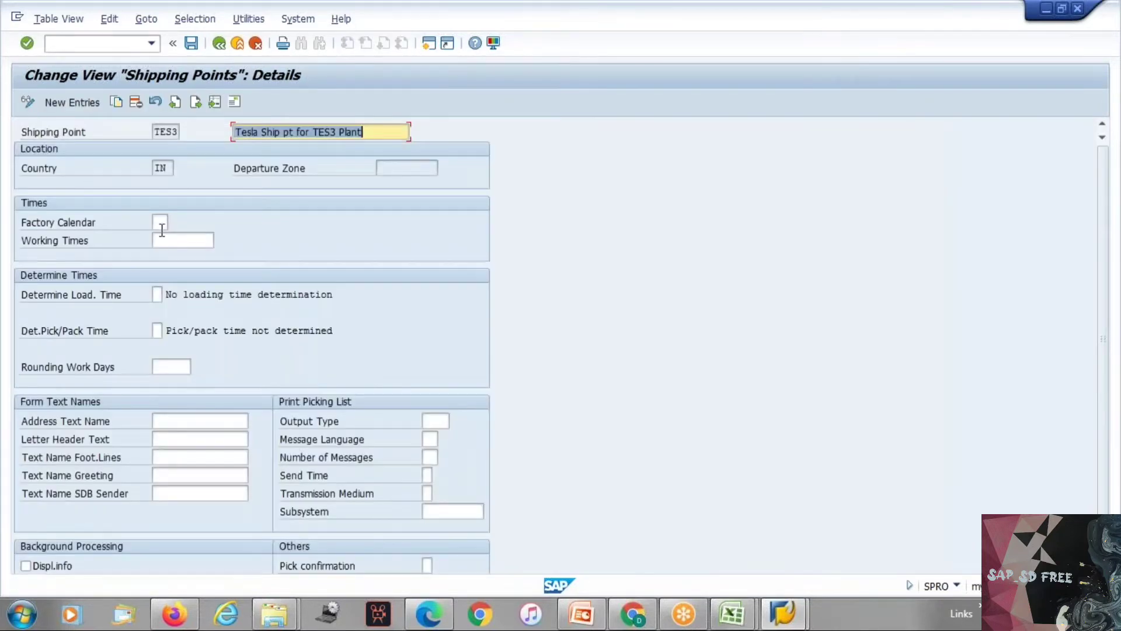
Step: Set both loading and pick/pack time determination of TES3 to C (Default from shipping point) and the factory calendar to 01
left_click(160, 295)
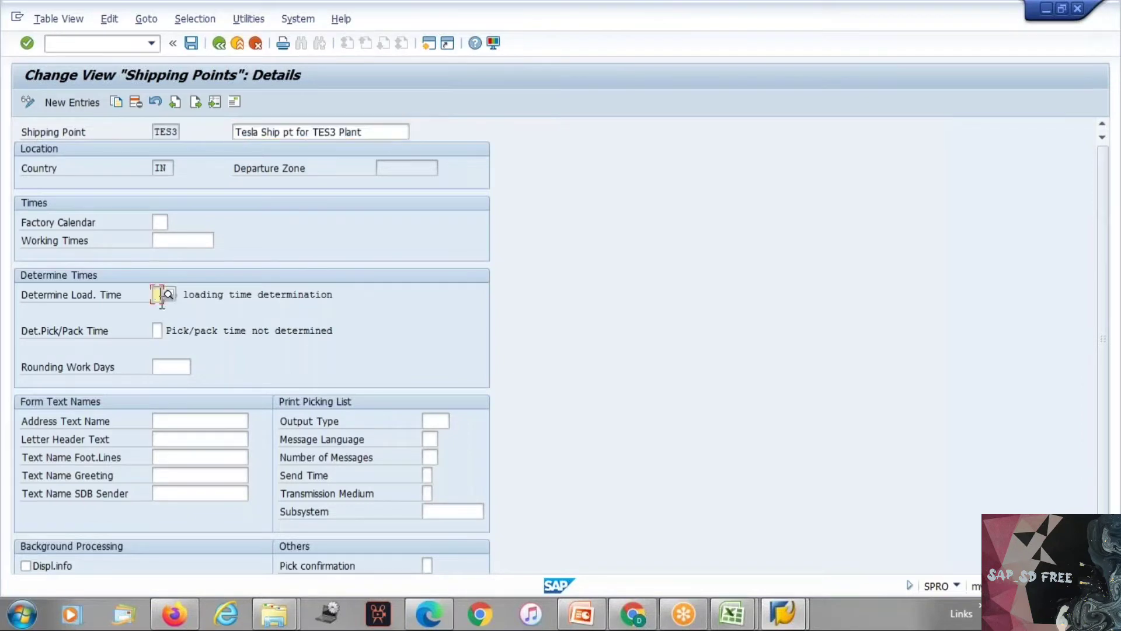
left_click(161, 310)
left_click(158, 331)
left_click(161, 347)
left_click(162, 222)
key("Return")
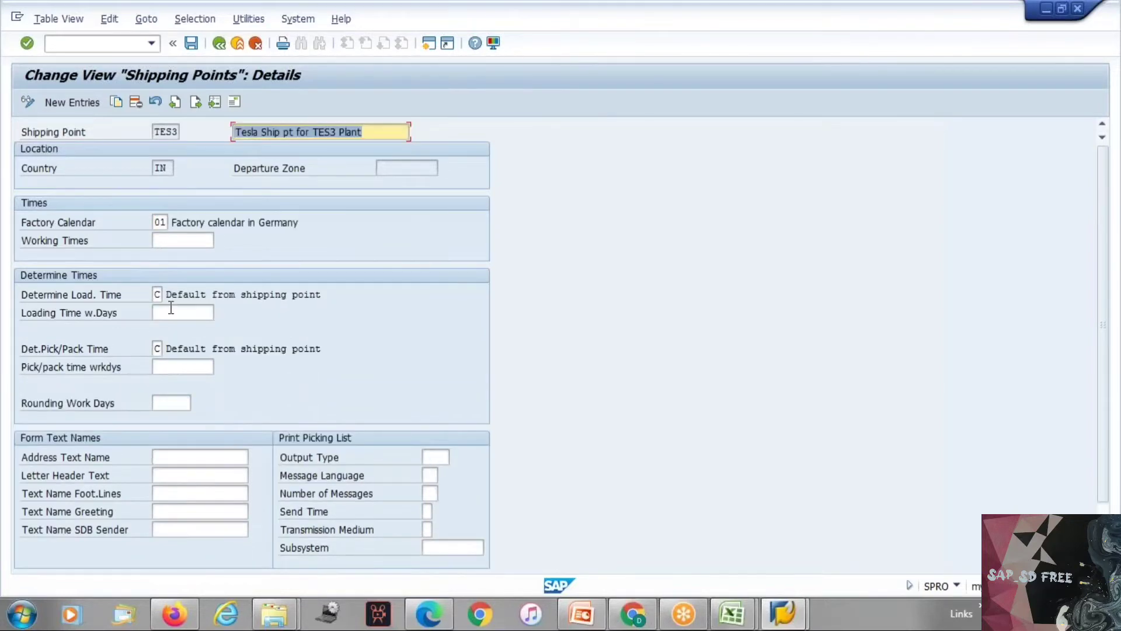
Step: Set the loading time of TES3 to 1 working day and its pick/pack time to 2 working days
left_click(175, 312)
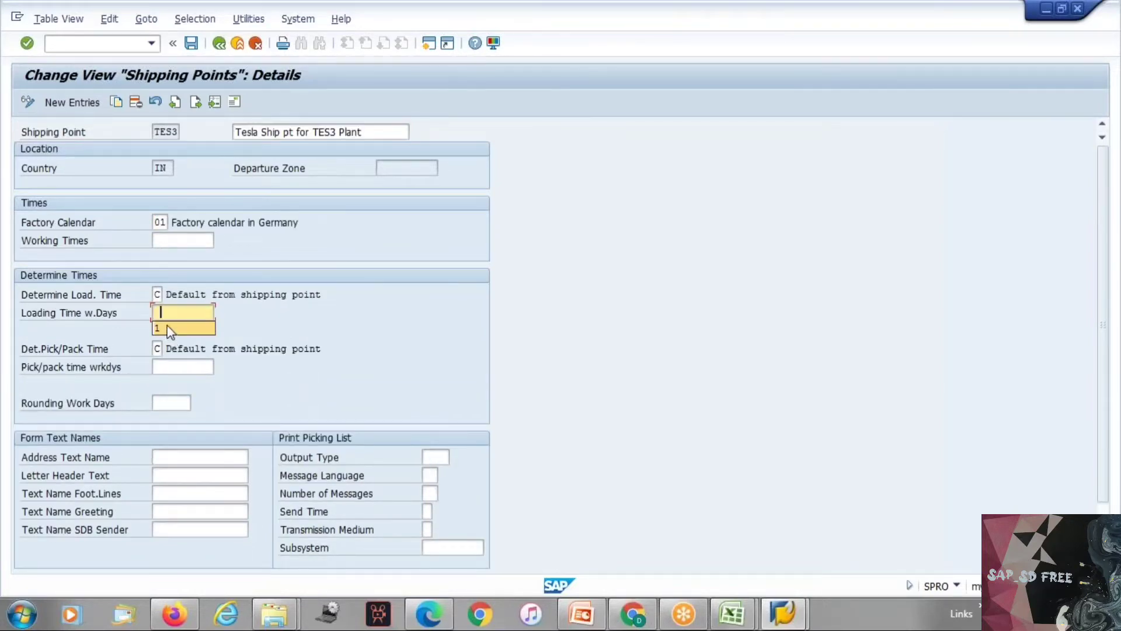
left_click(169, 329)
left_click(177, 367)
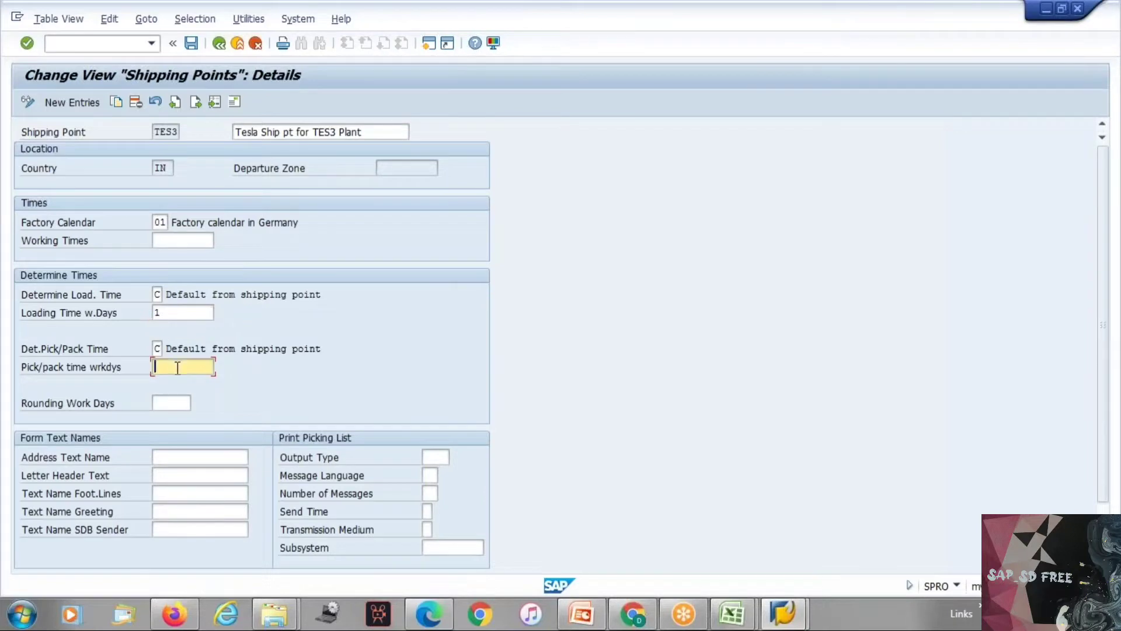
type("2")
key("Return")
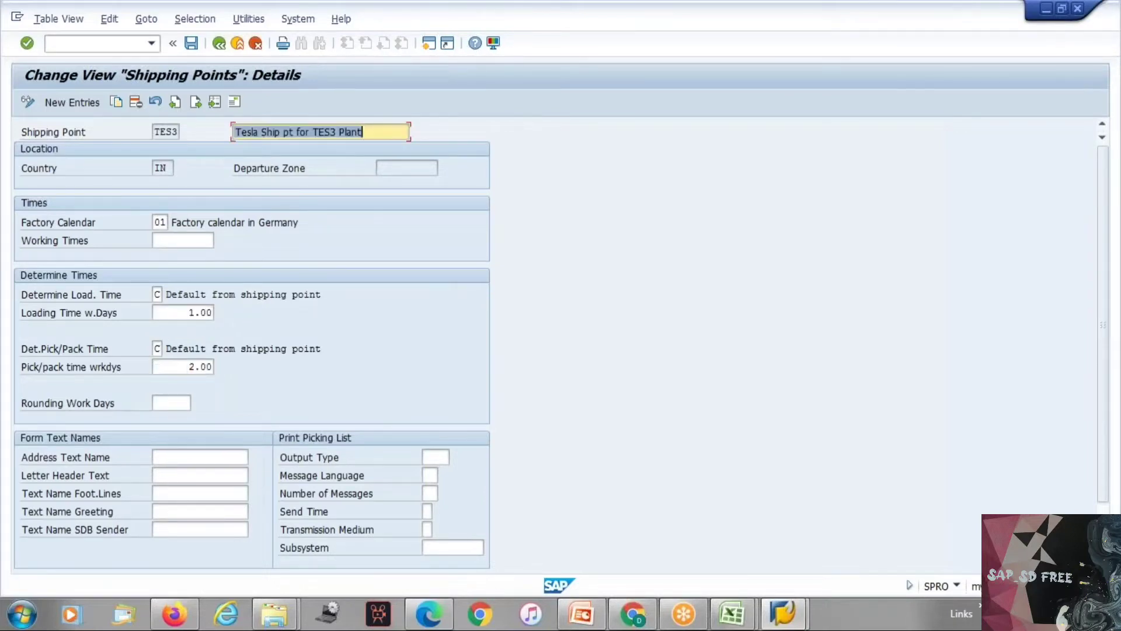
Step: Save the TES3 shipping point under the Test_SD team customizing request and return to the implementation guide structure
key("ctrl+s")
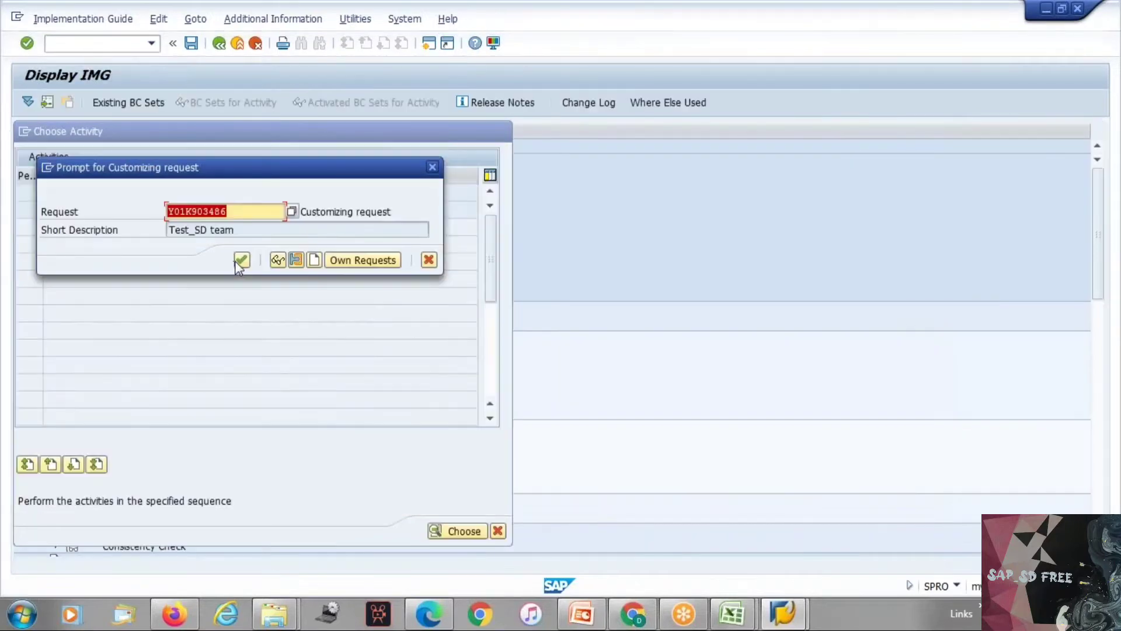
left_click(241, 260)
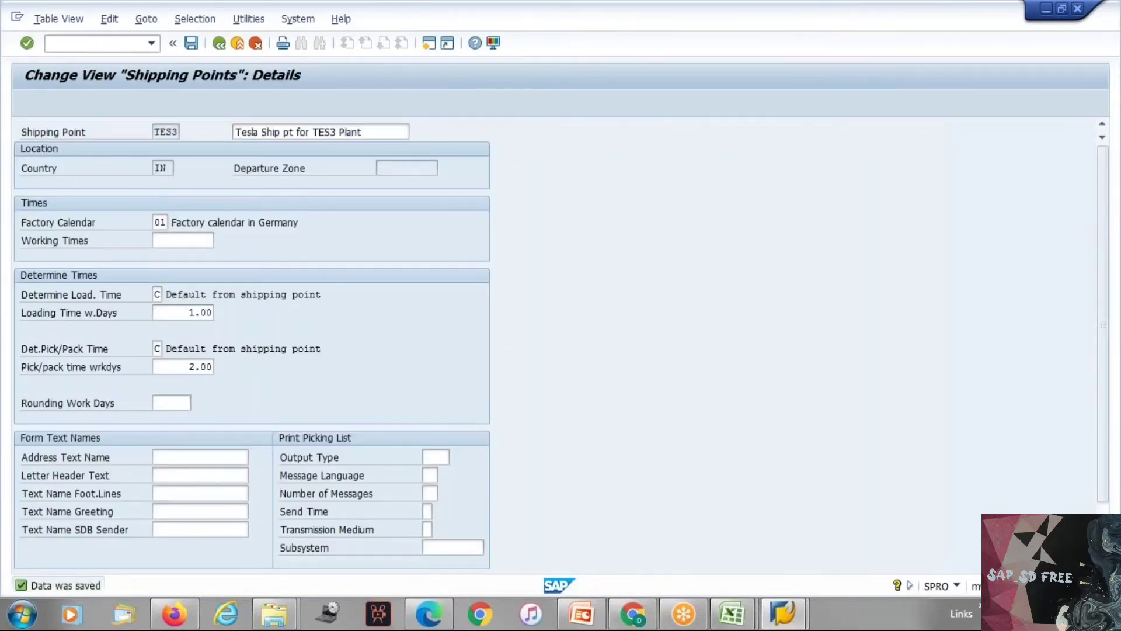
key("F3")
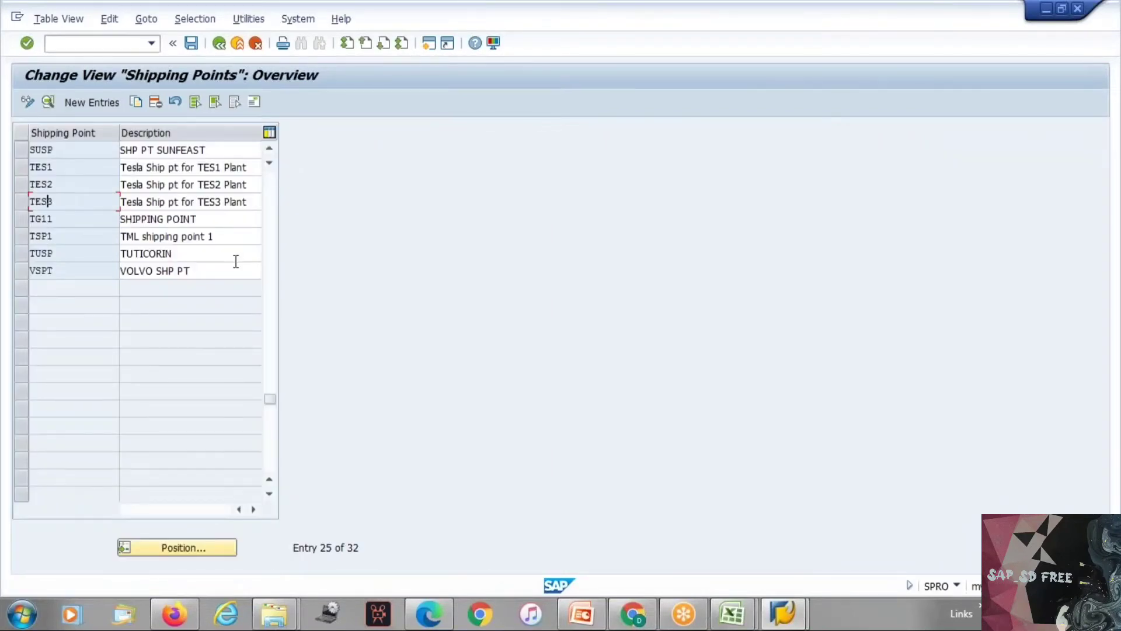
key("F3")
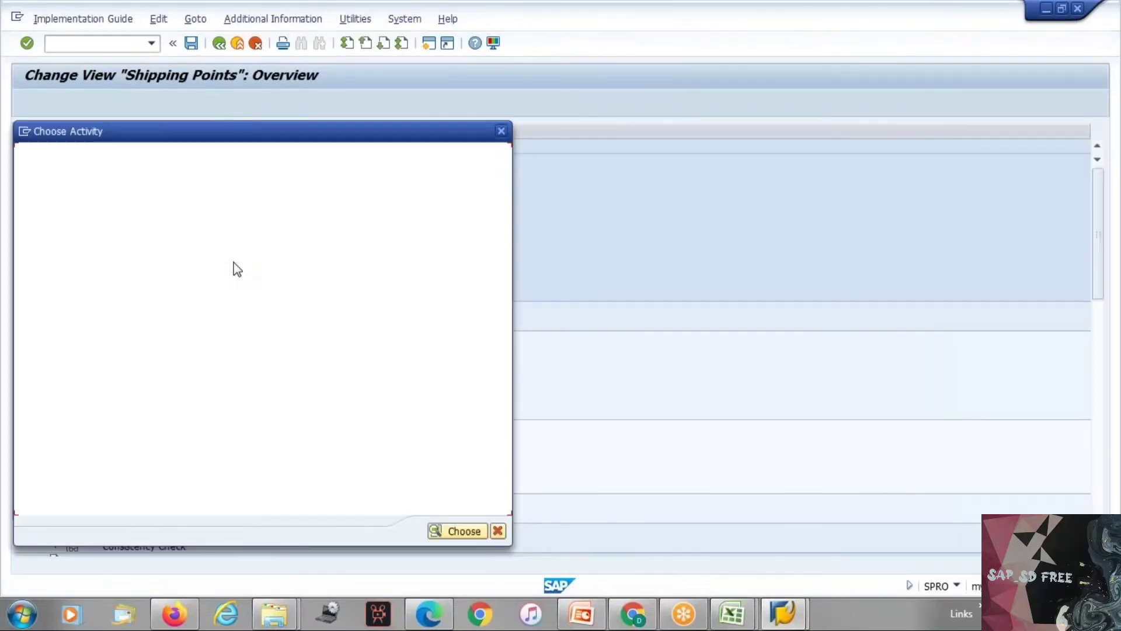
key("Escape")
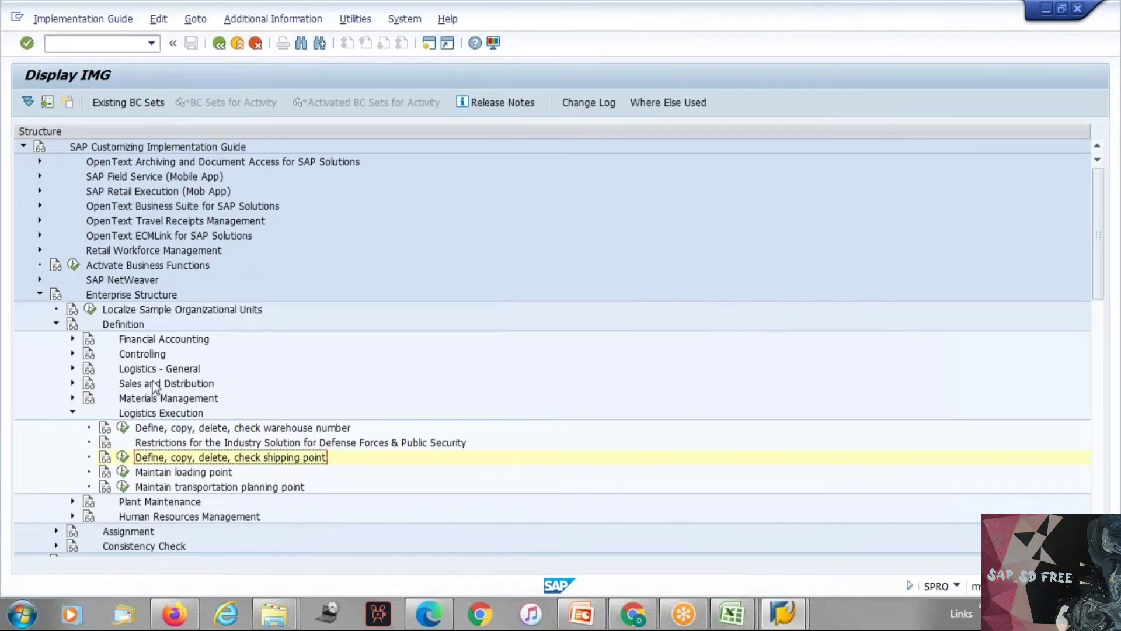
Step: Collapse the Logistics Execution and Definition nodes under Enterprise Structure and move to the Assignment node
left_click(181, 414)
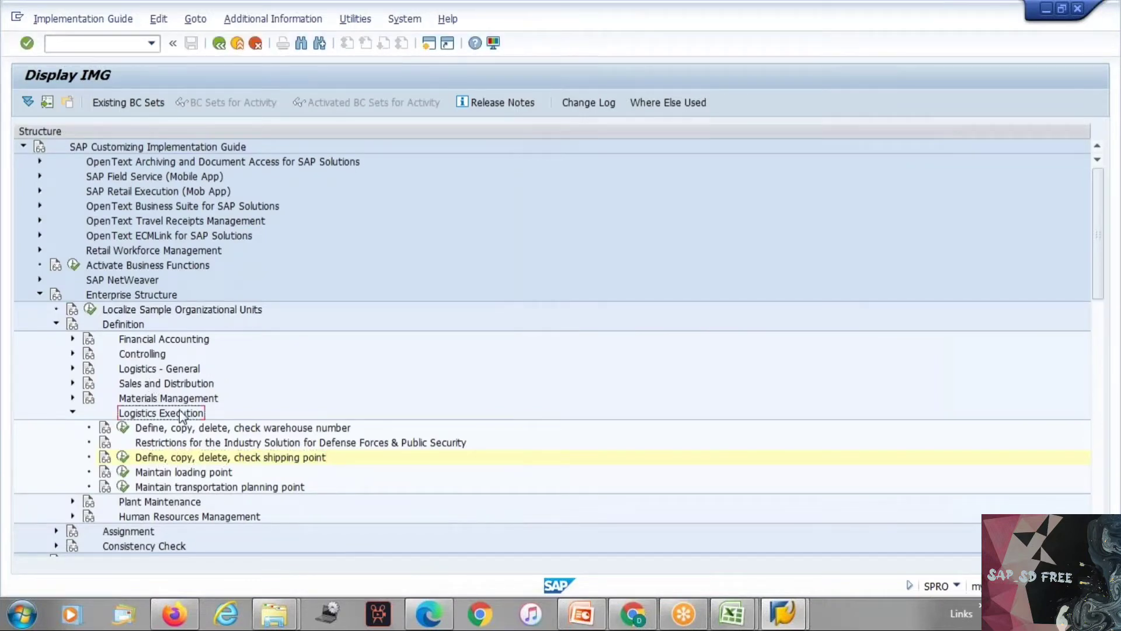
key("Left")
key("Left")
key("Left")
key("Down")
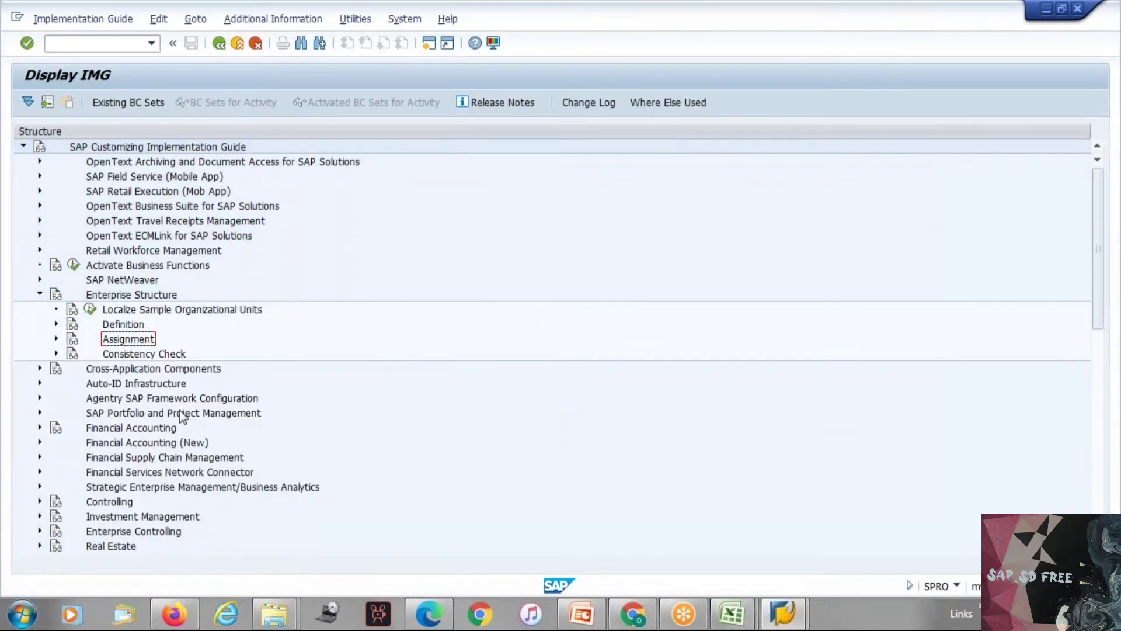
Step: Expand Assignment and its Logistics Execution node to list the assignment activities
key("Right")
key("Down")
key("Down")
key("Down")
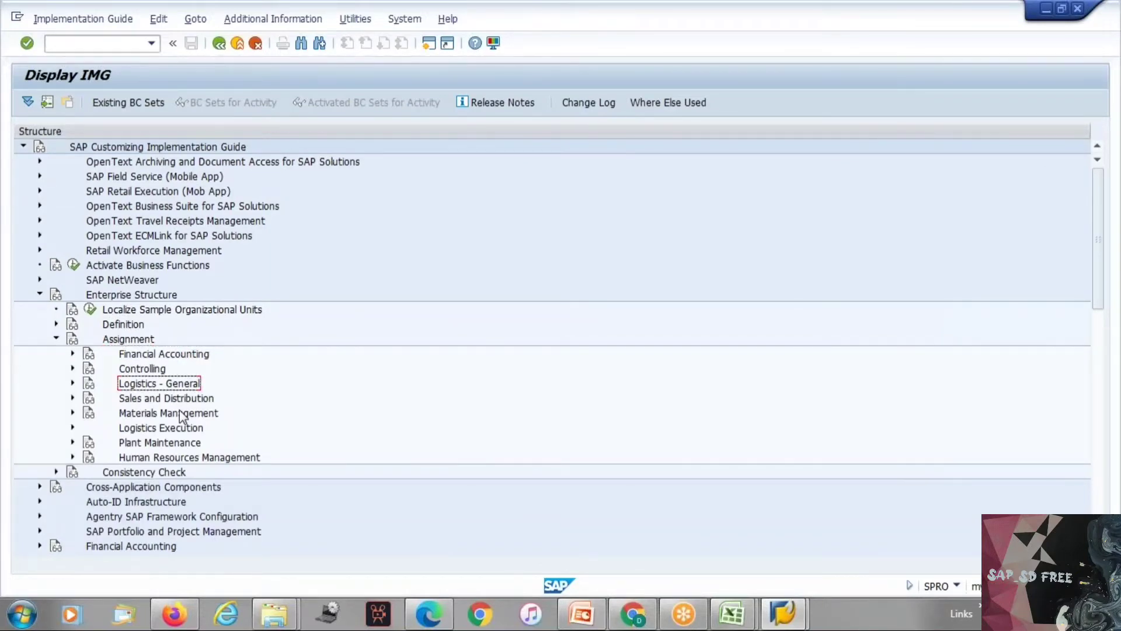
key("Down")
key("Down")
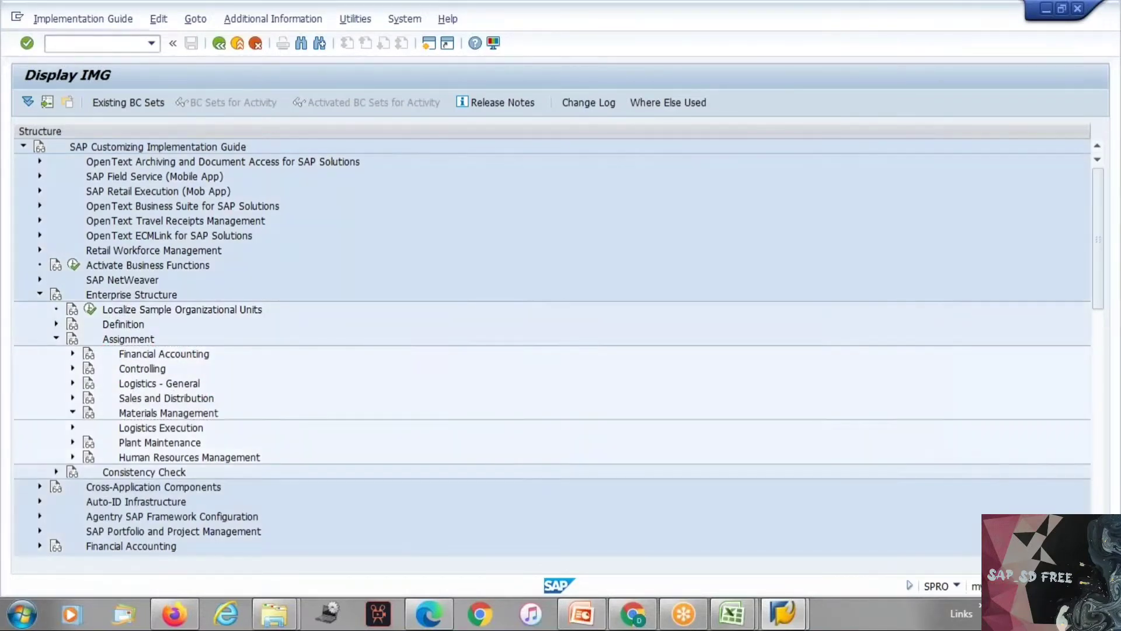
key("Down")
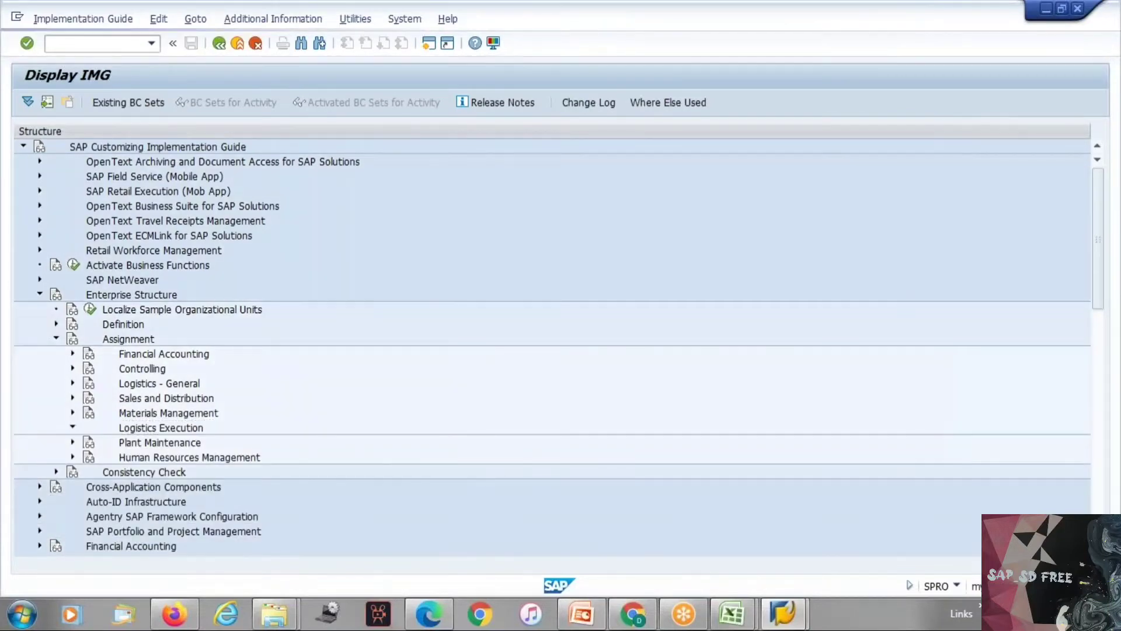
key("Right")
key("Up")
key("Up")
key("Up")
key("Up")
key("Up")
key("Up")
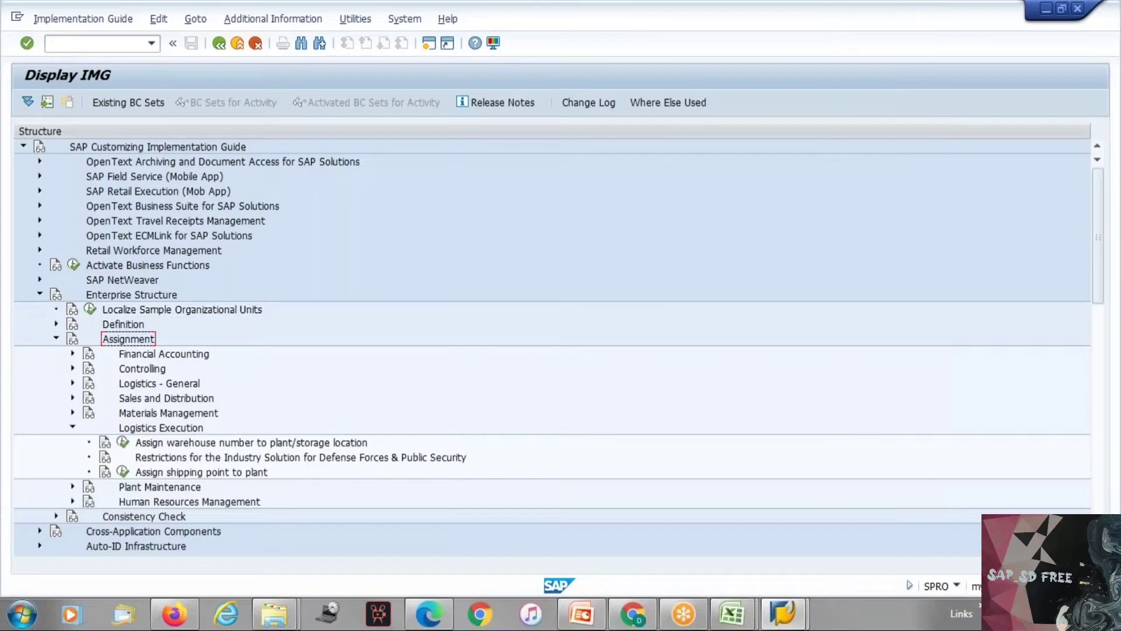
Step: Open the activity for assigning shipping points to plants under Assignment > Logistics Execution
key("Down")
key("Down")
key("Down")
key("Down")
key("Down")
key("Down")
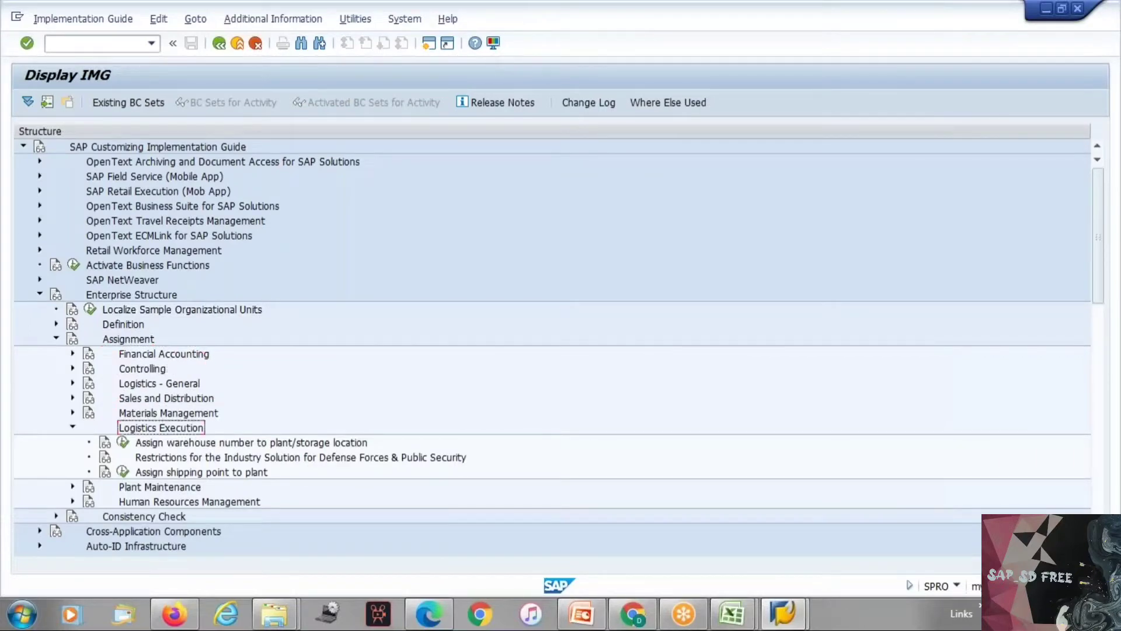
key("Down")
key("Down")
key("Down")
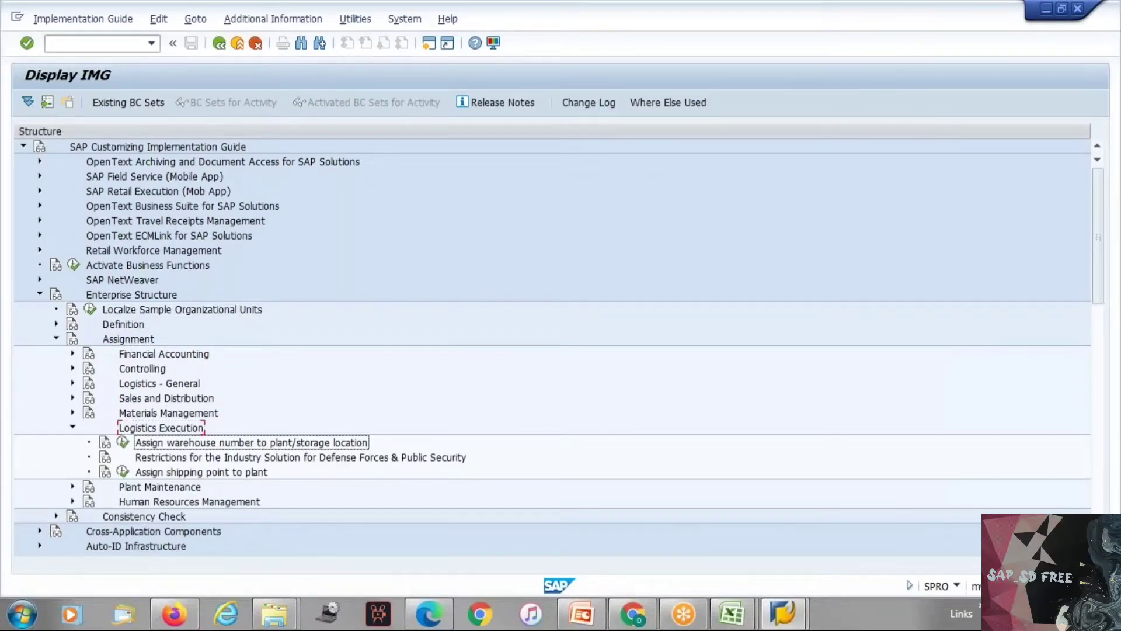
left_click(124, 472)
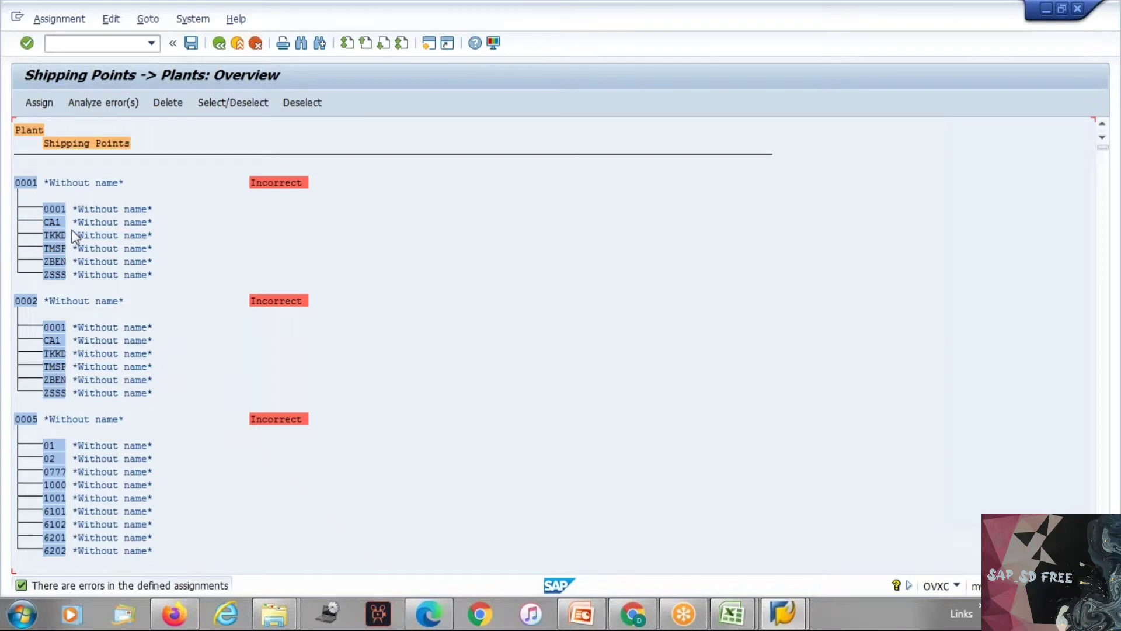
Step: Search the shipping points to plants overview for tep3
left_click(308, 51)
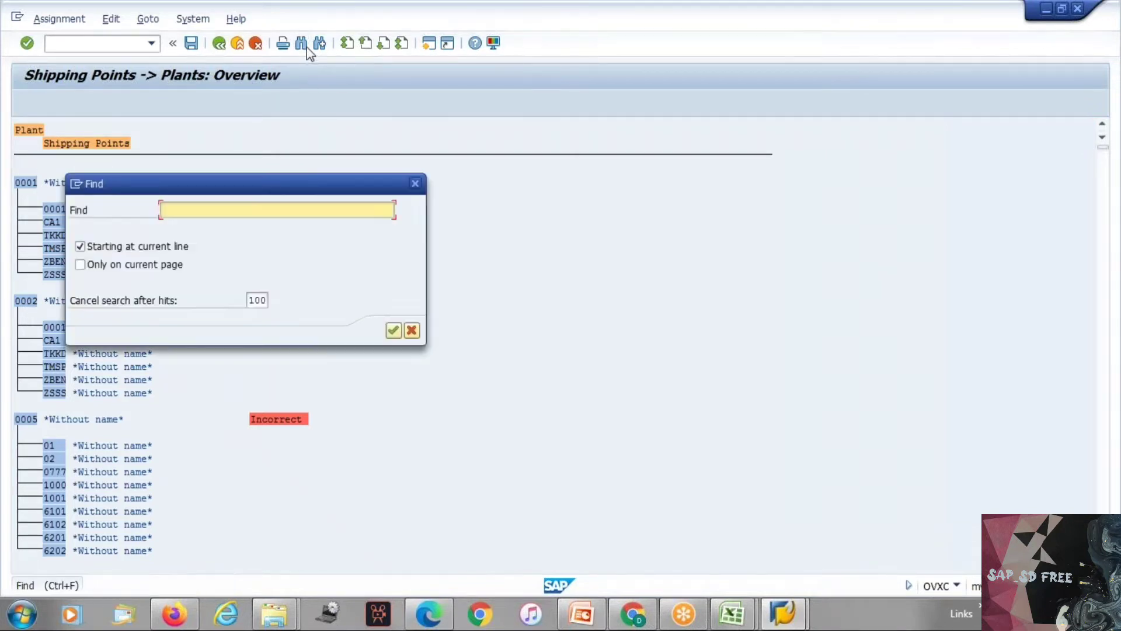
type("tep")
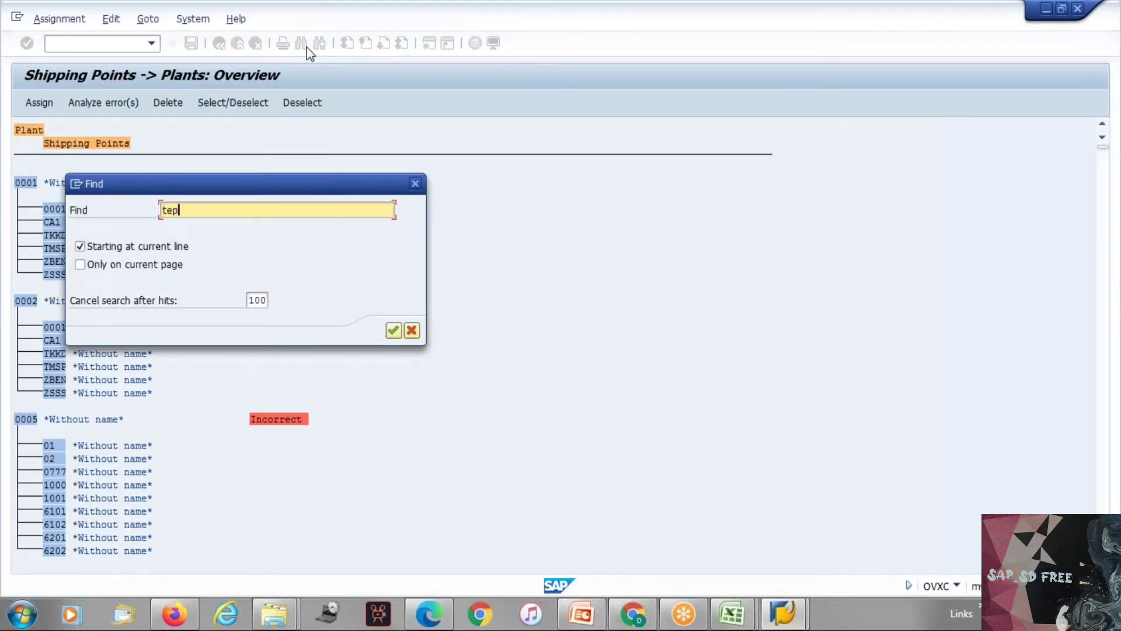
type("3")
key("Return")
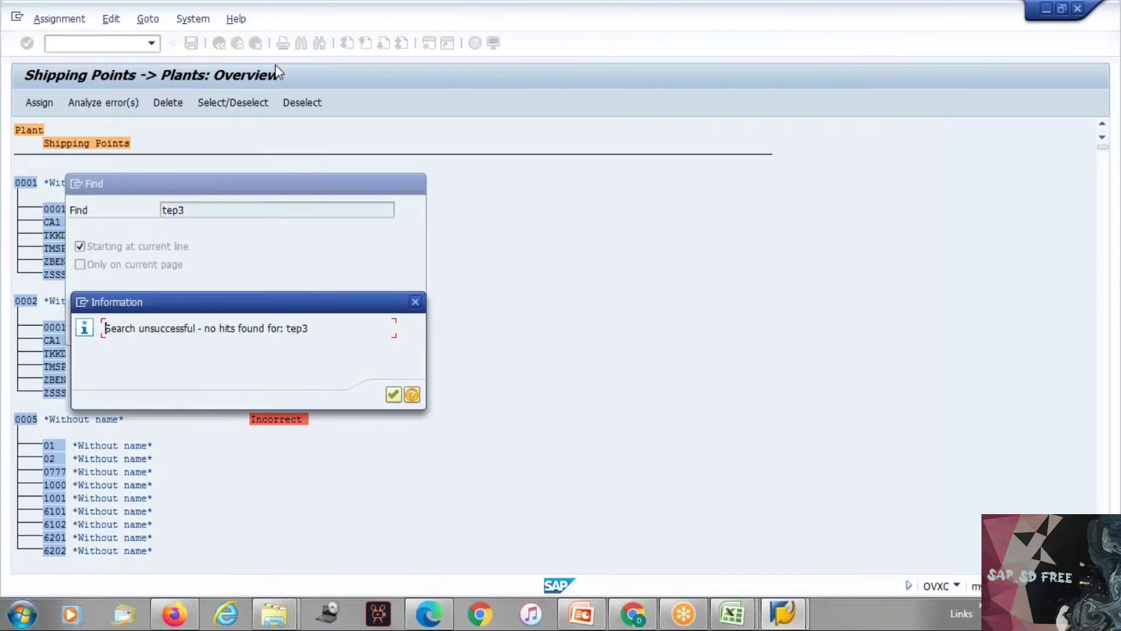
key("Return")
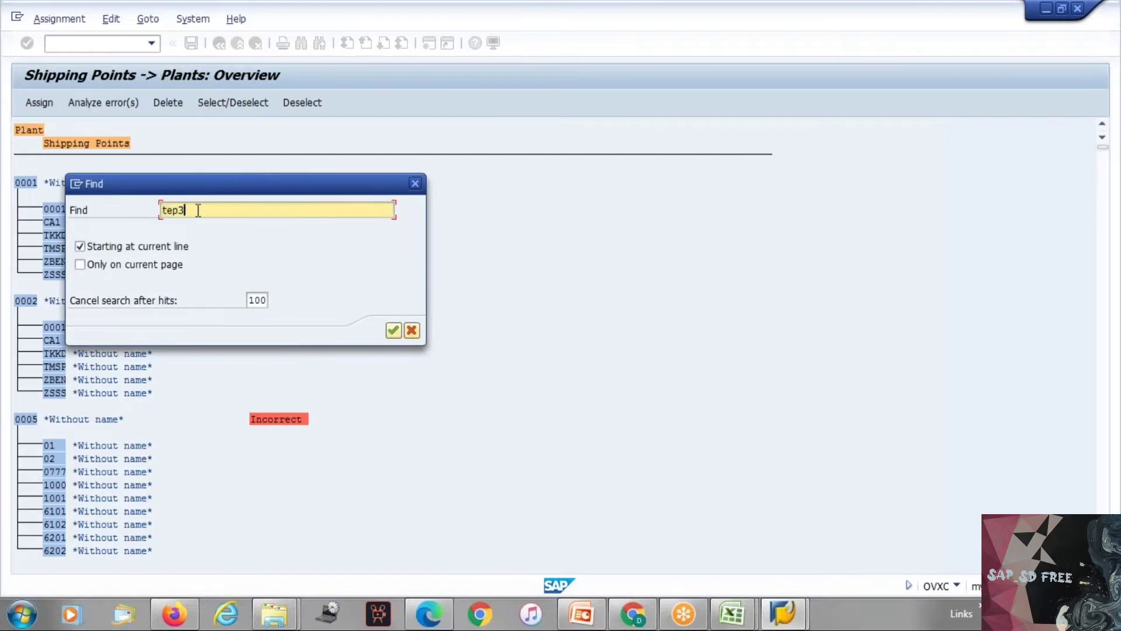
Step: Run a broader search in the overview, look through its hit list for the Tesla plants and close the search
key("Return")
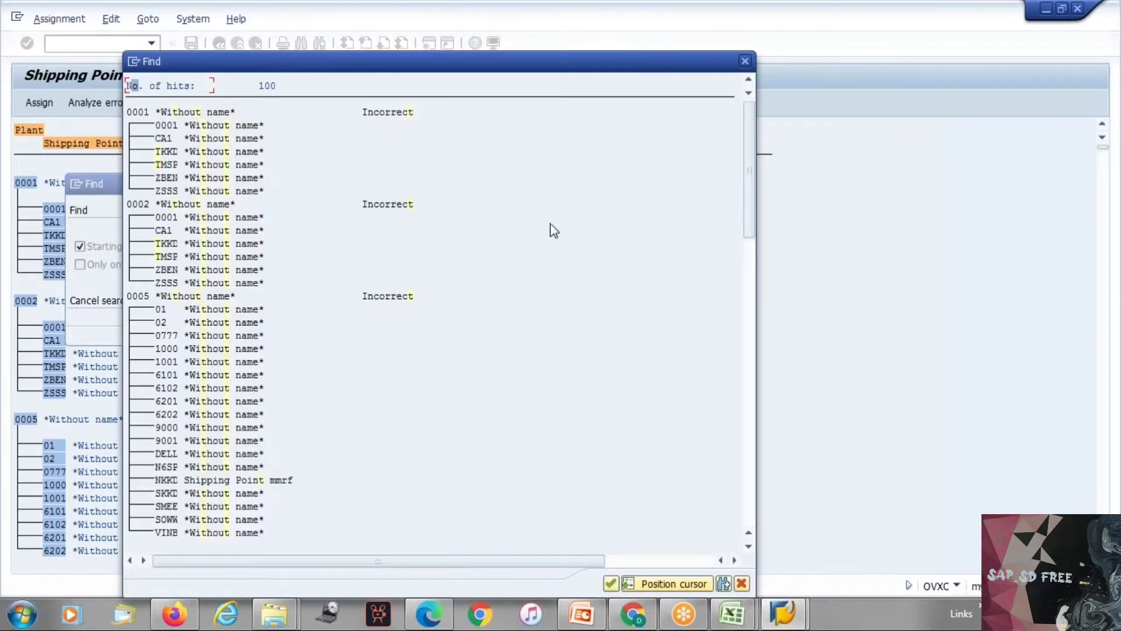
left_click(746, 407)
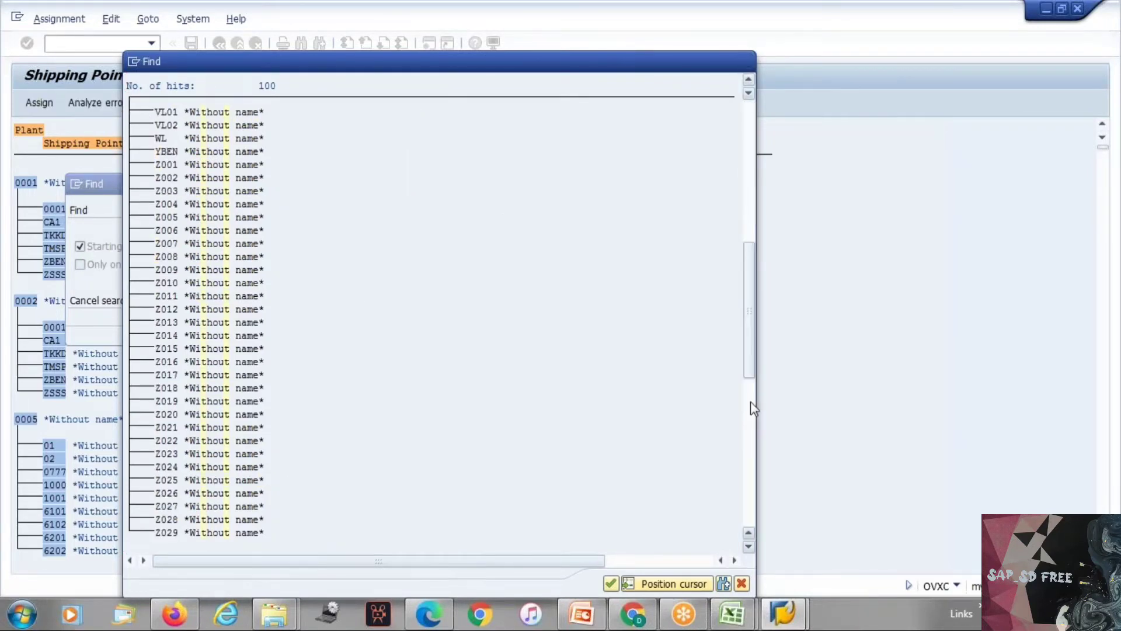
left_click(751, 408)
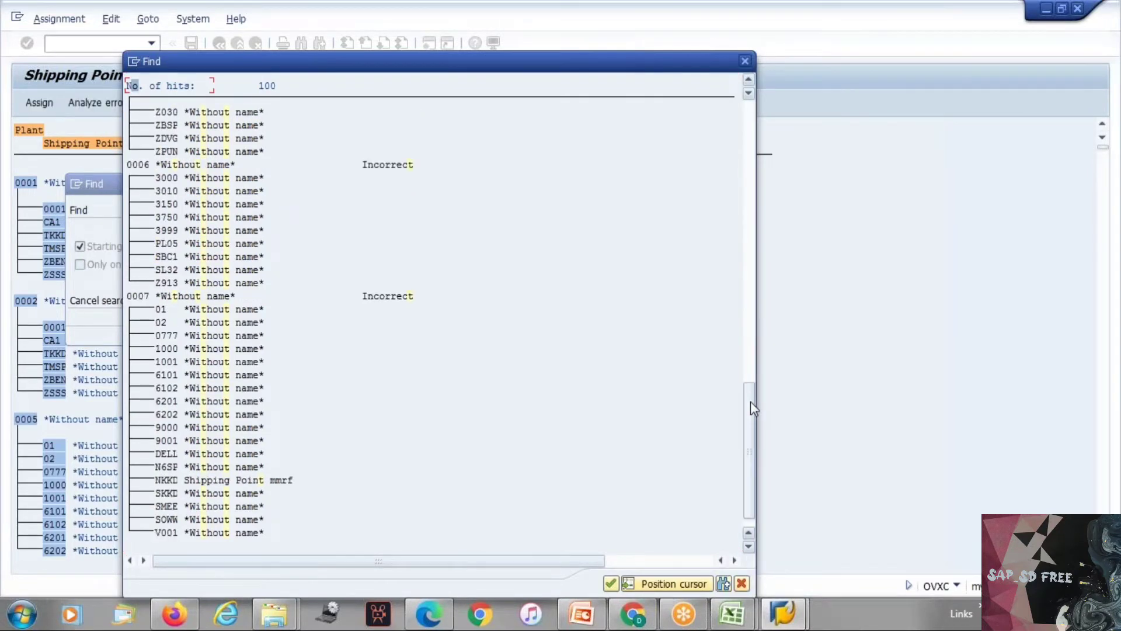
left_click(745, 314)
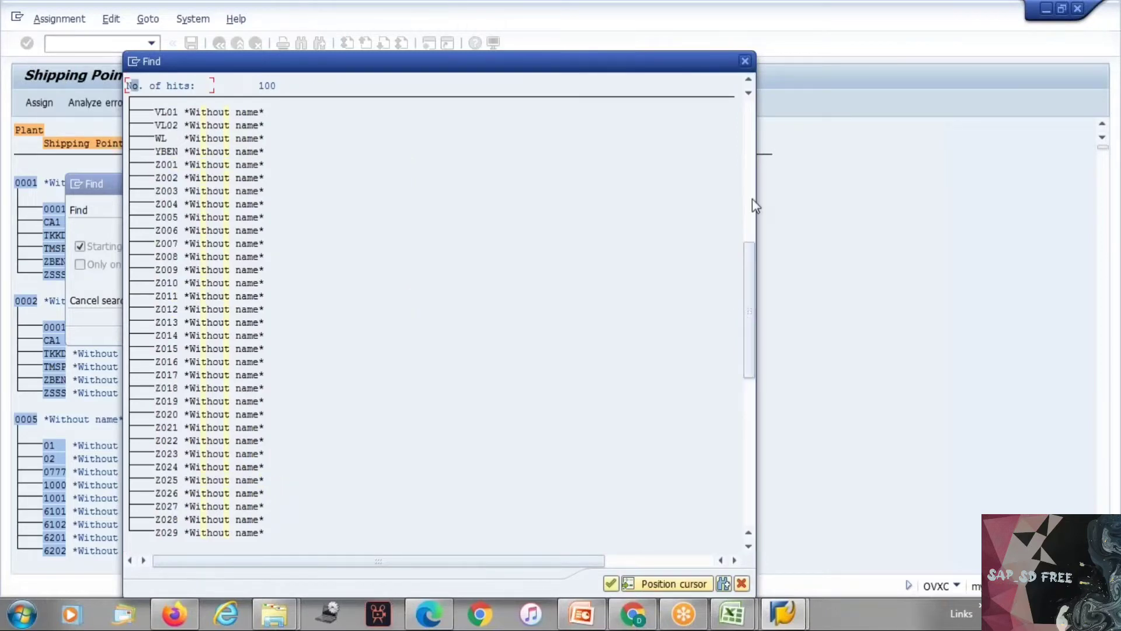
left_click(750, 177)
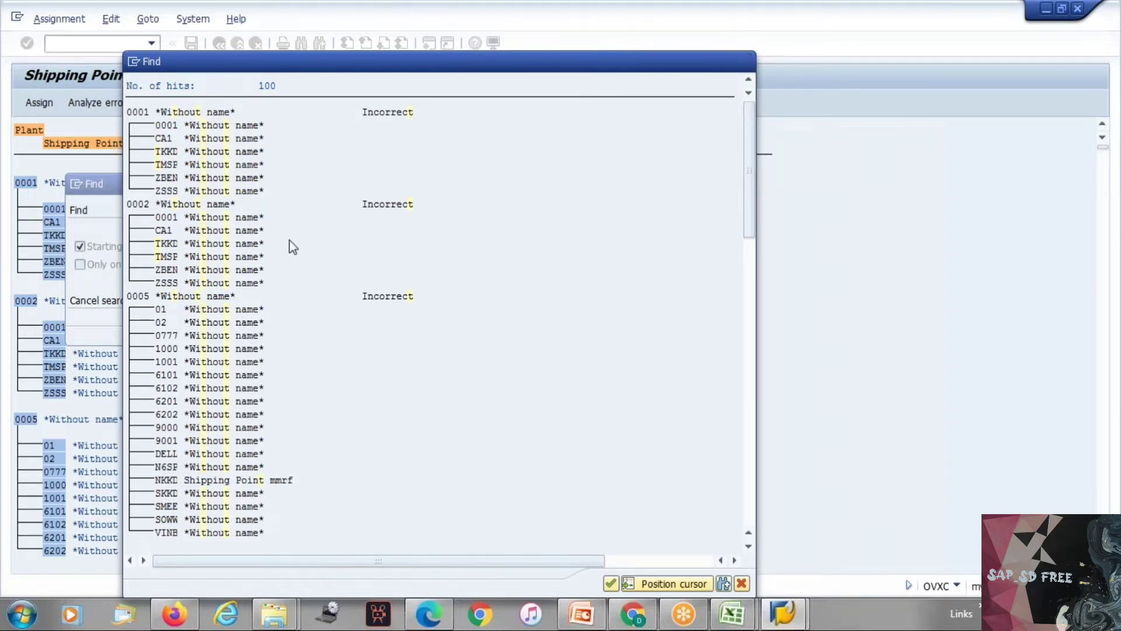
key("Escape")
key("Escape")
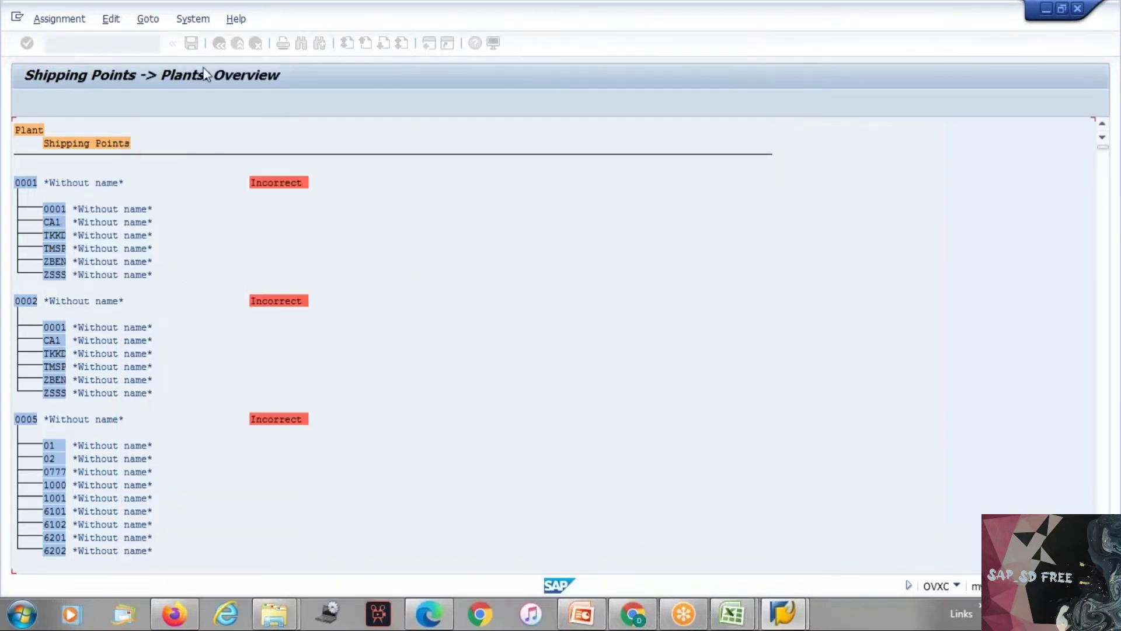
Step: Return to the implementation guide and open the Define Plant activity under Definition > Logistics - General
left_click(220, 44)
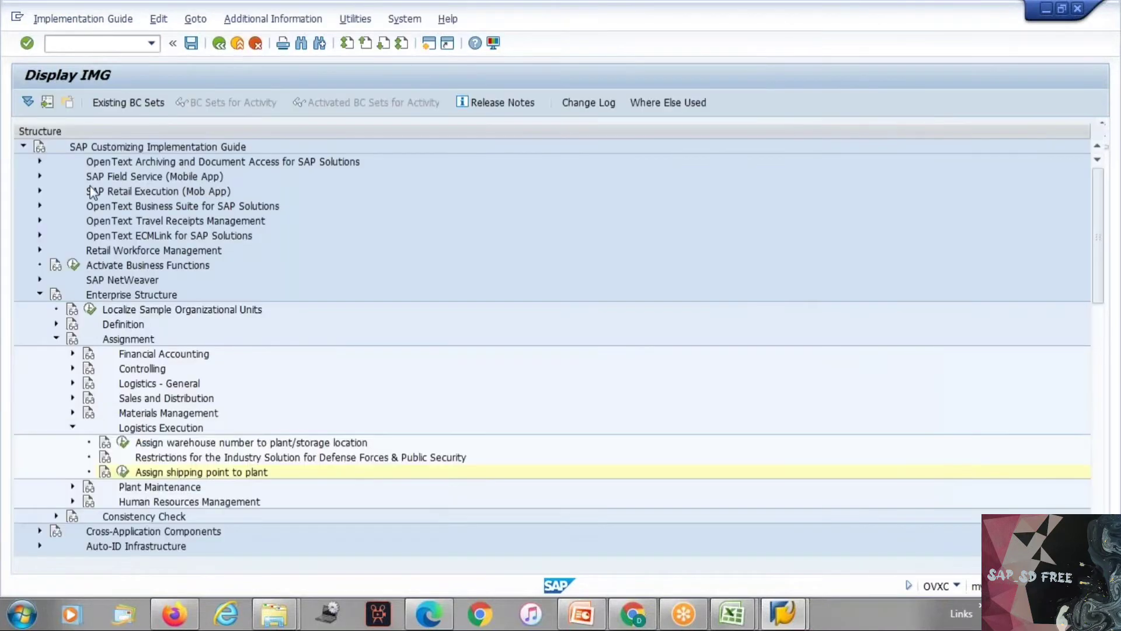
left_click(57, 324)
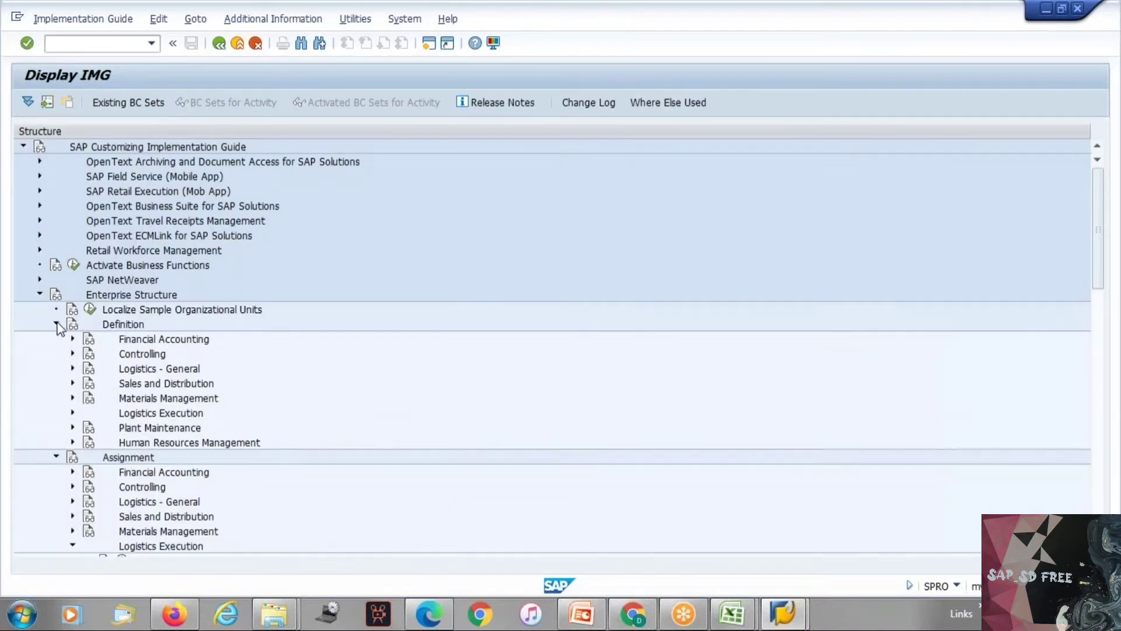
left_click(72, 368)
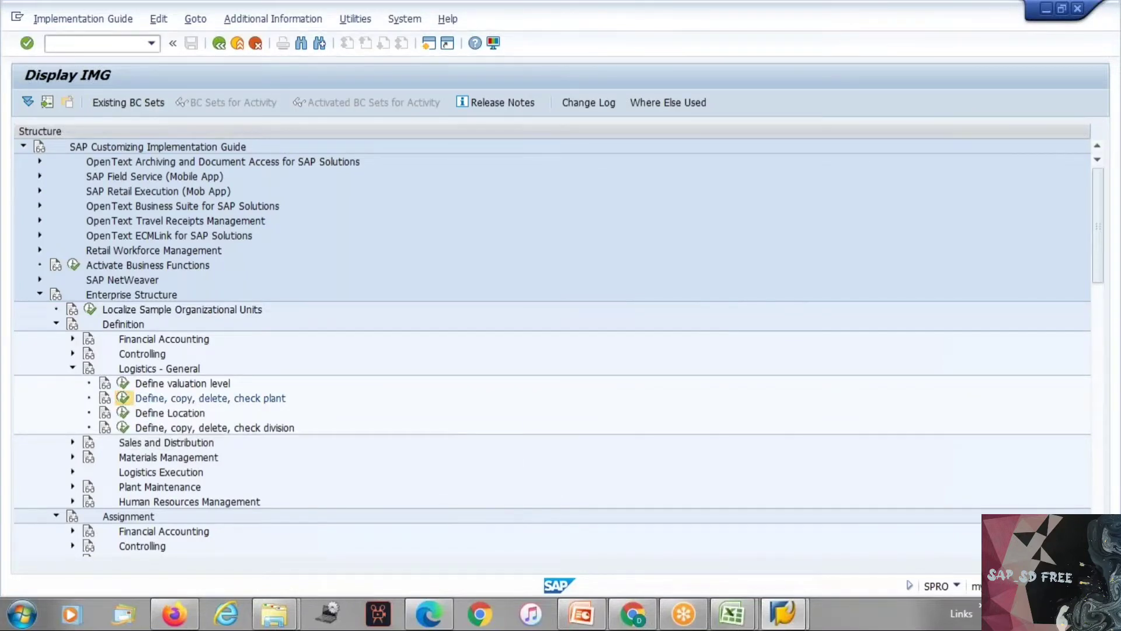
left_click(122, 397)
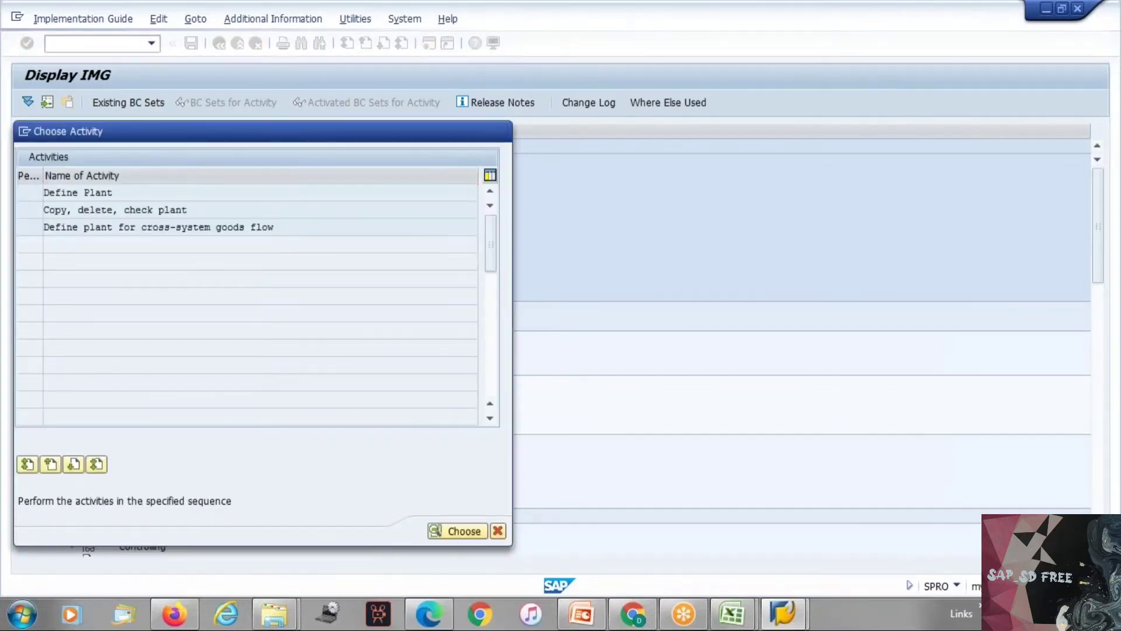
double_click(86, 192)
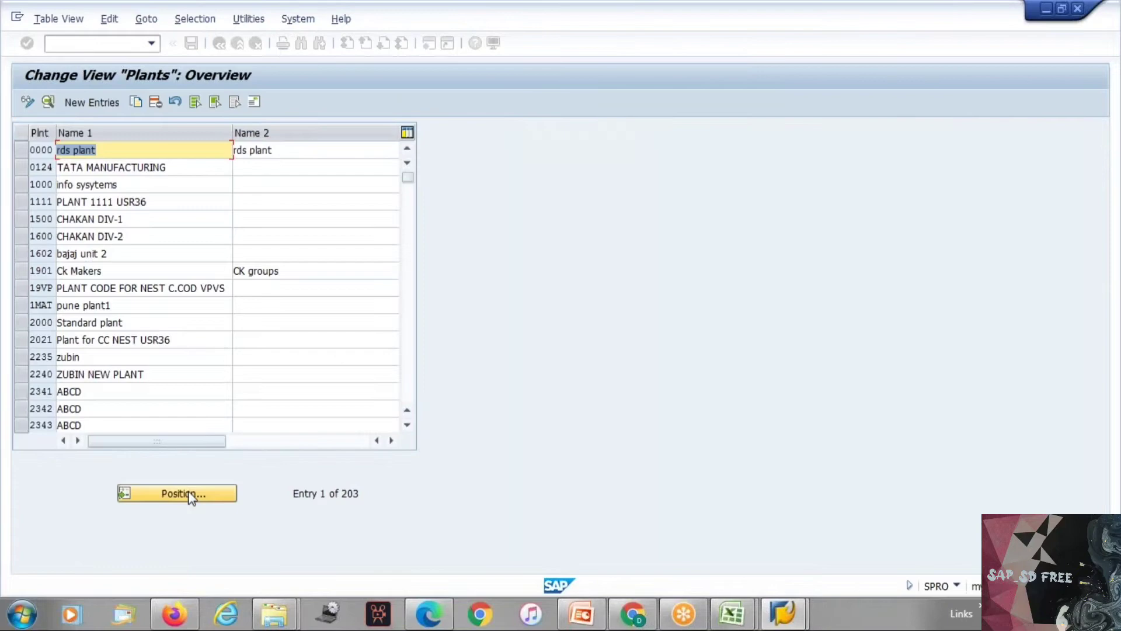
Step: Position the plants overview at TEP1 to check the codes of the Tesla plants
left_click(189, 492)
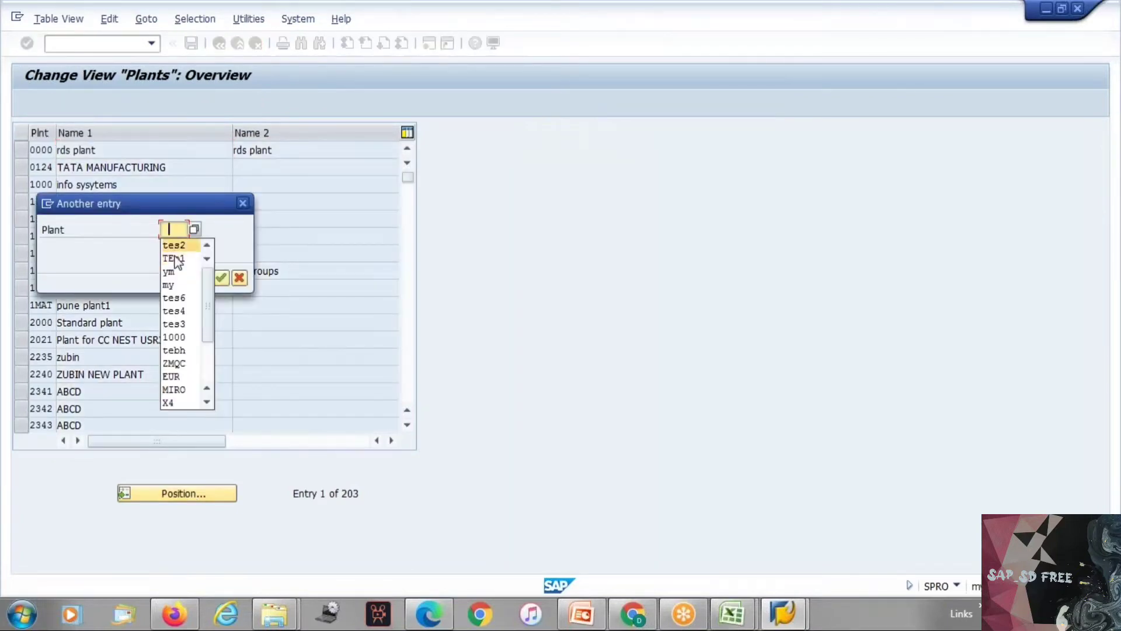
left_click(177, 259)
key("Return")
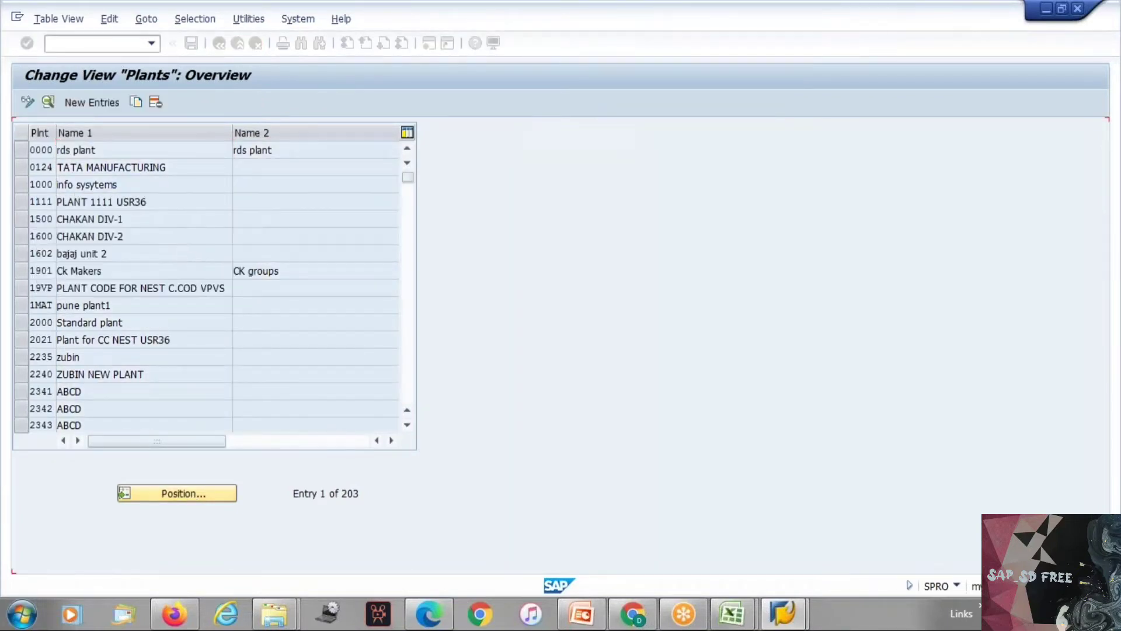
left_click(195, 493)
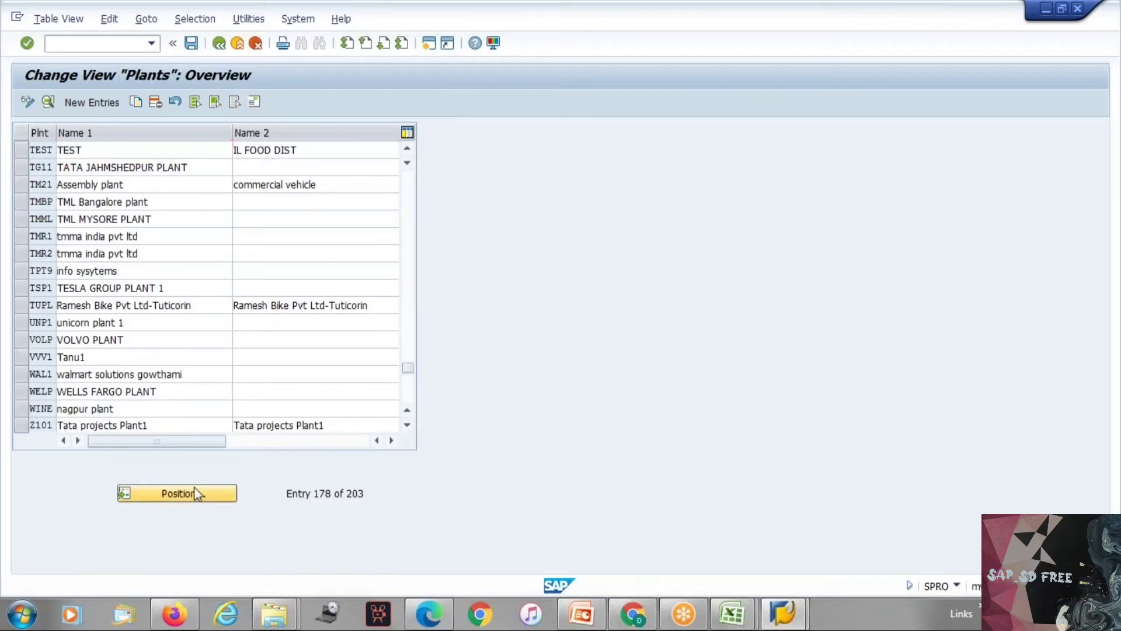
type("t")
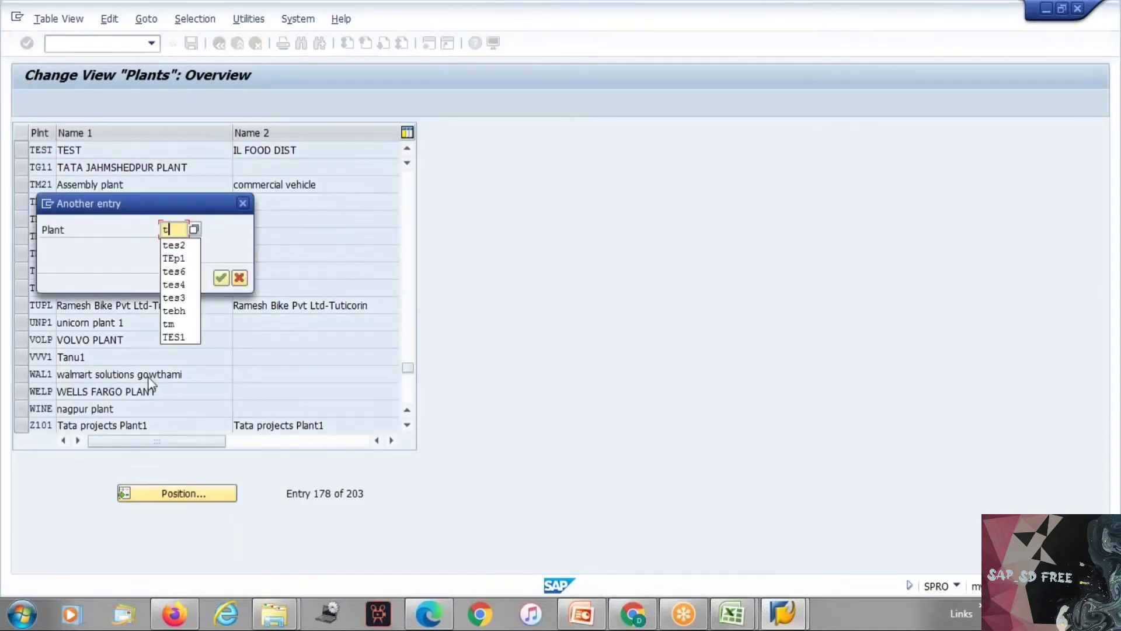
left_click(177, 256)
key("Return")
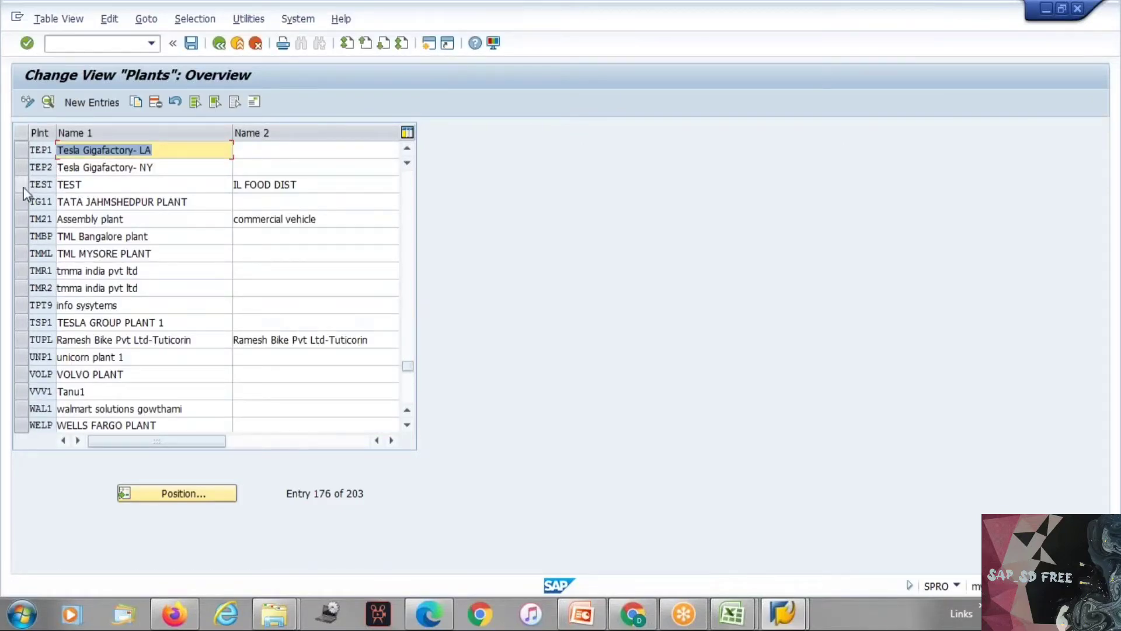
Step: Leave the plants overview and open the Define shipping point activity under Definition > Logistics Execution
key("F3")
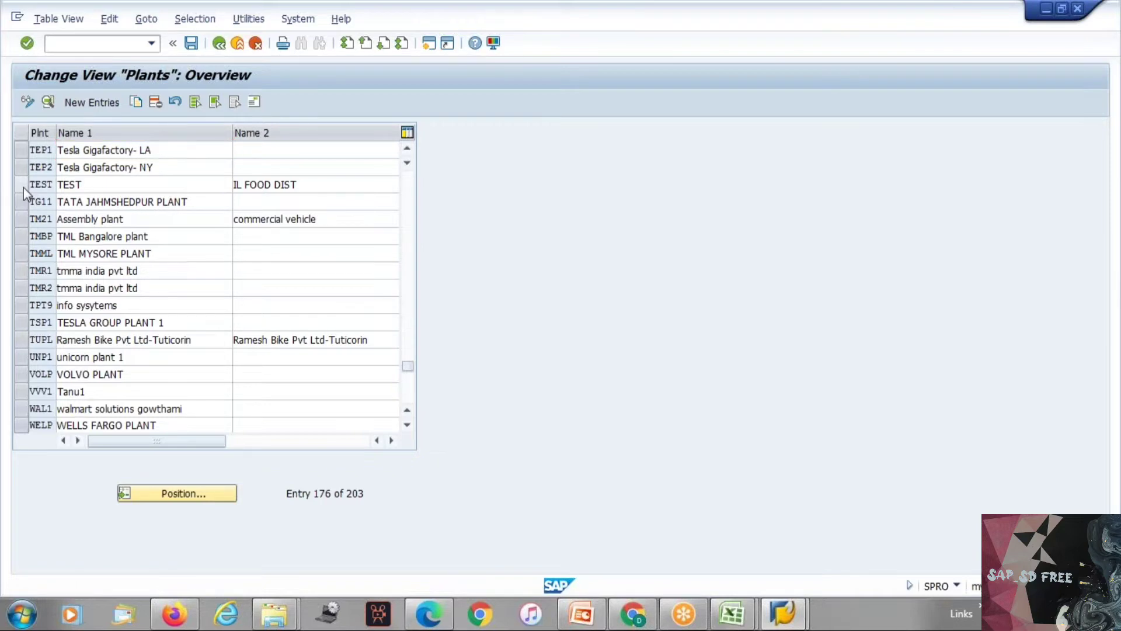
key("Escape")
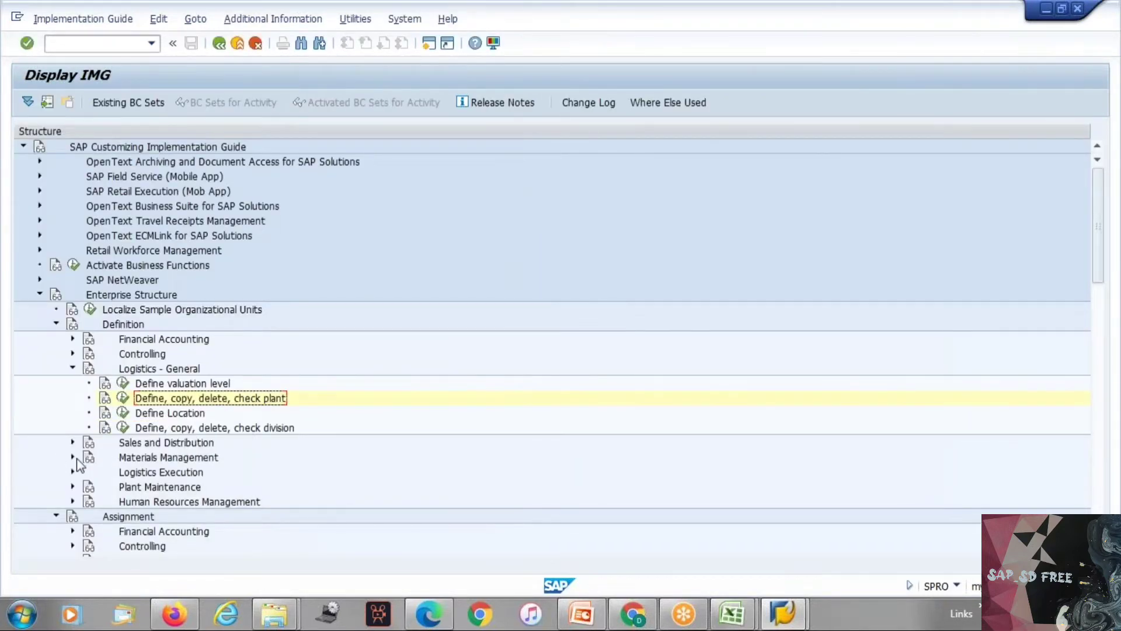
left_click(72, 369)
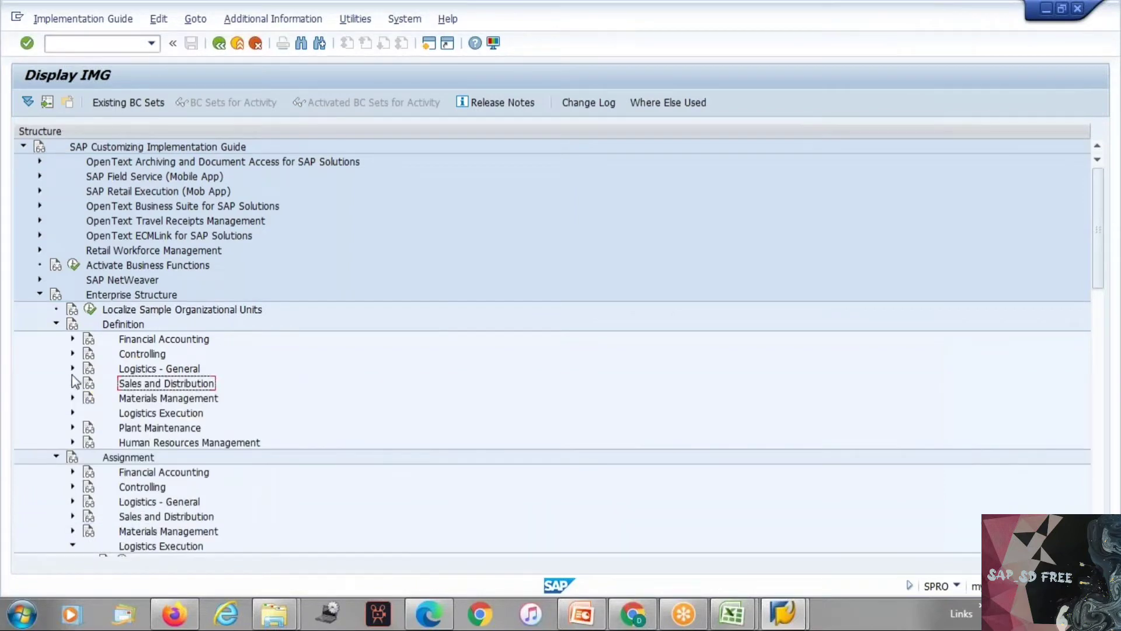
left_click(73, 413)
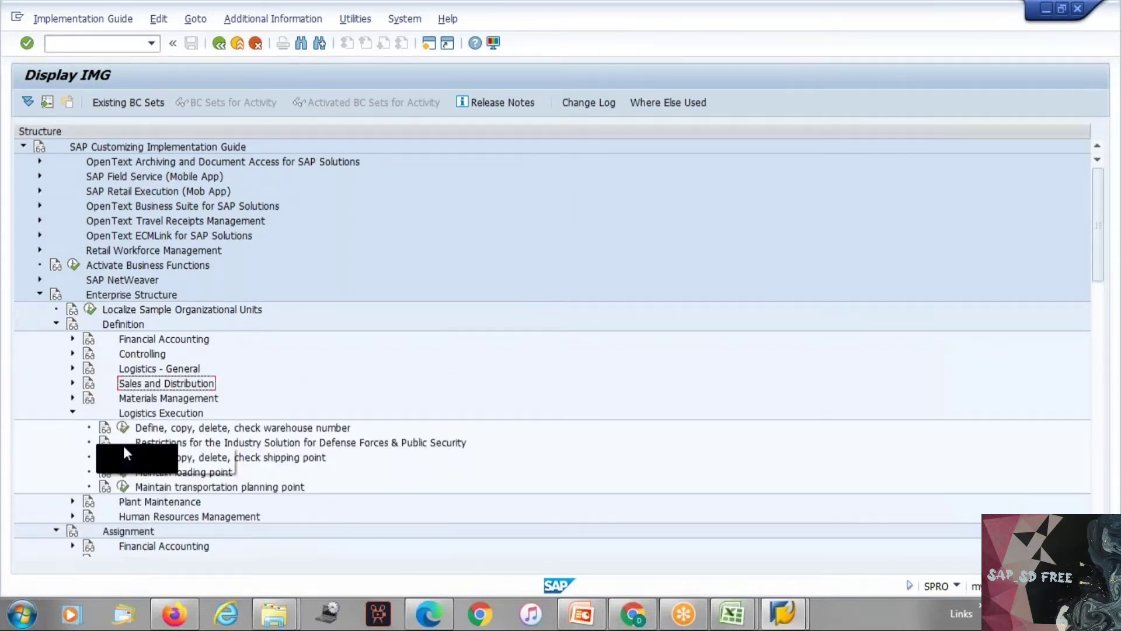
left_click(122, 487)
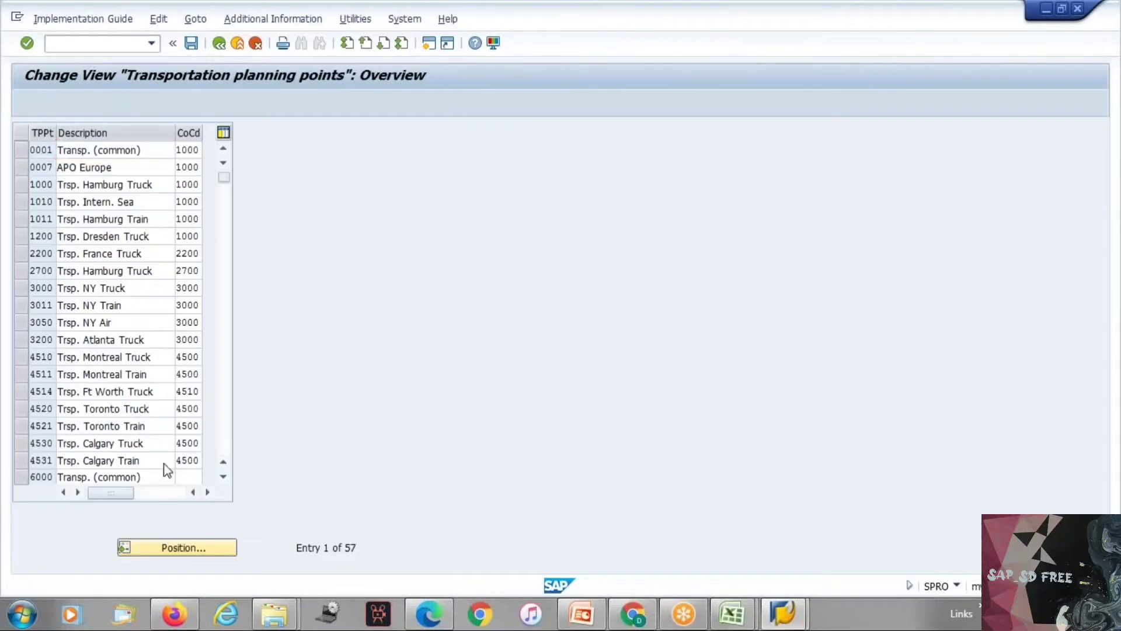
left_click(122, 457)
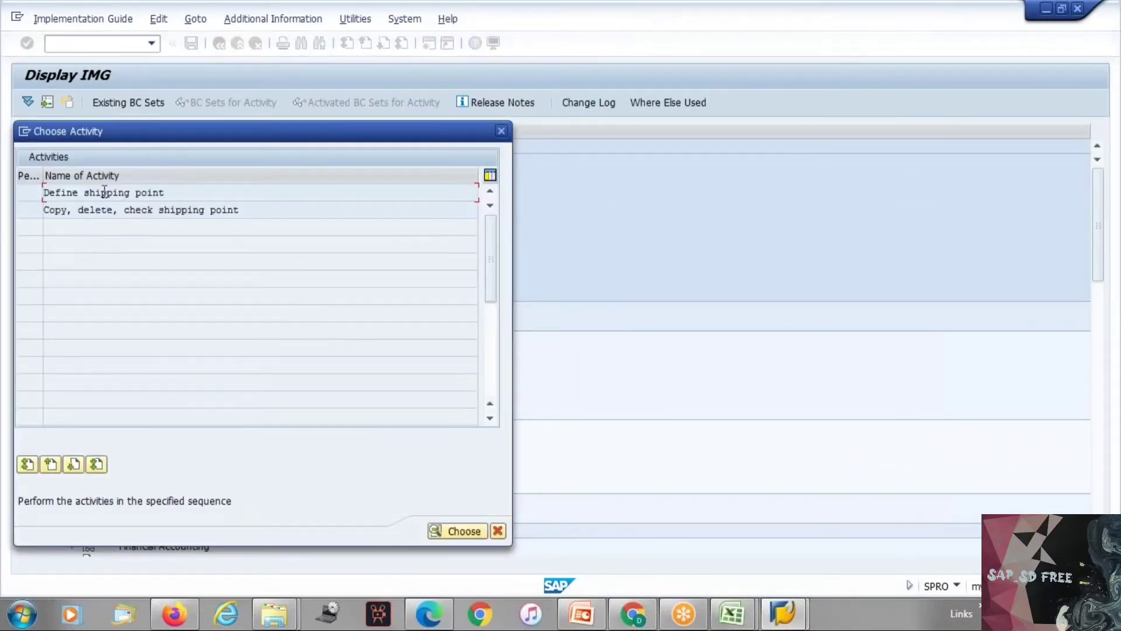
double_click(128, 193)
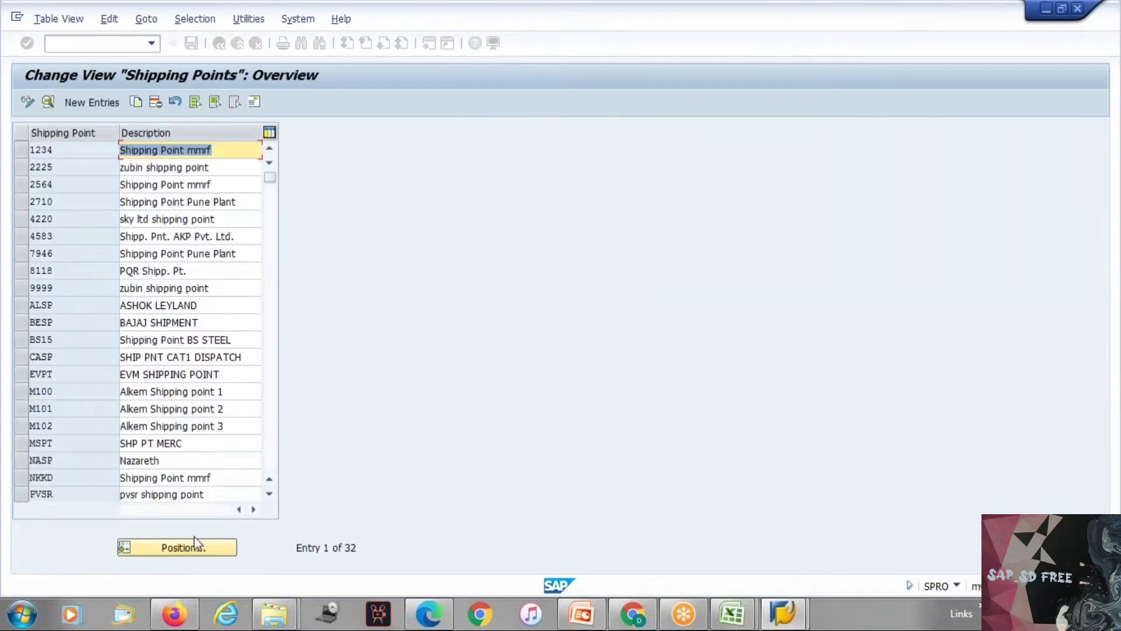
Step: Position the shipping points overview at TEP1 to check the Tesla shipping point codes, and pick out the code TES3
left_click(192, 545)
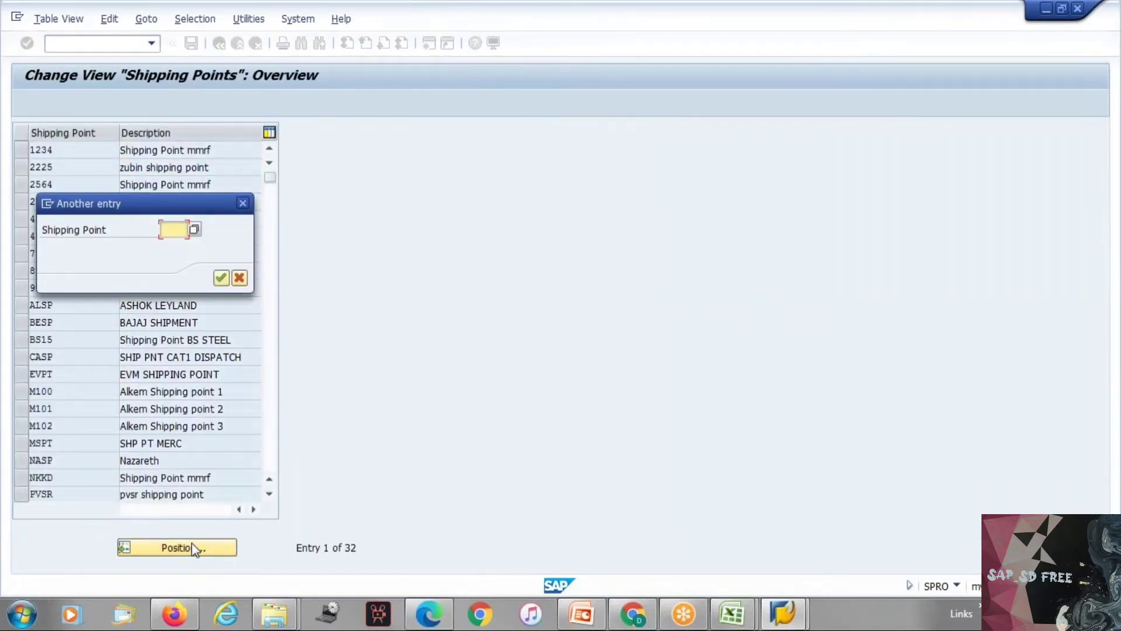
type("tes1")
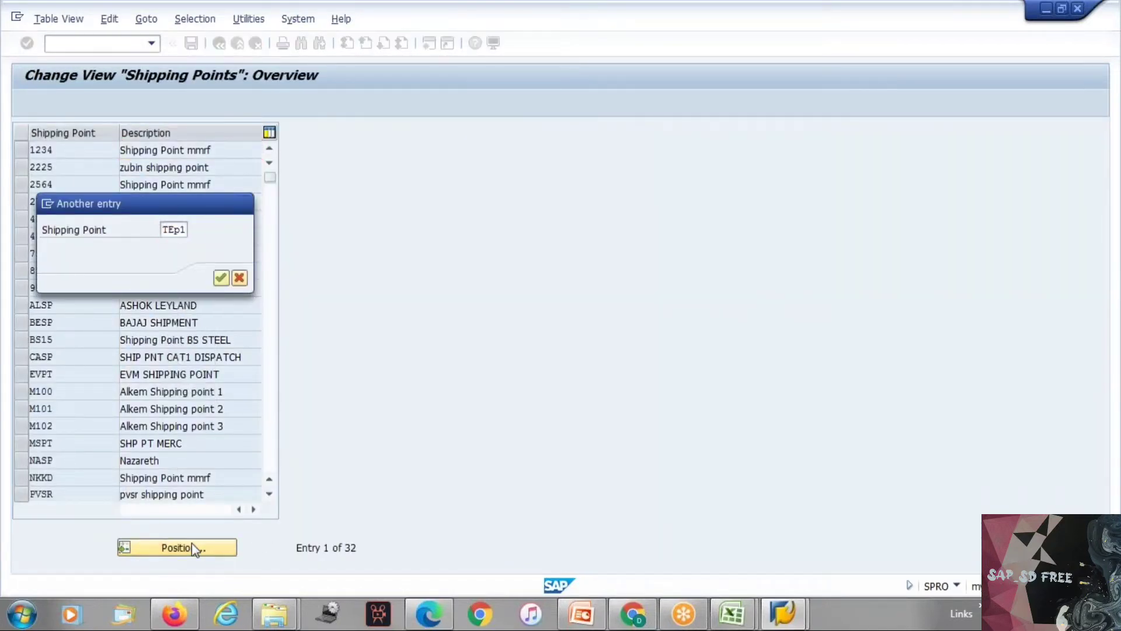
key("Return")
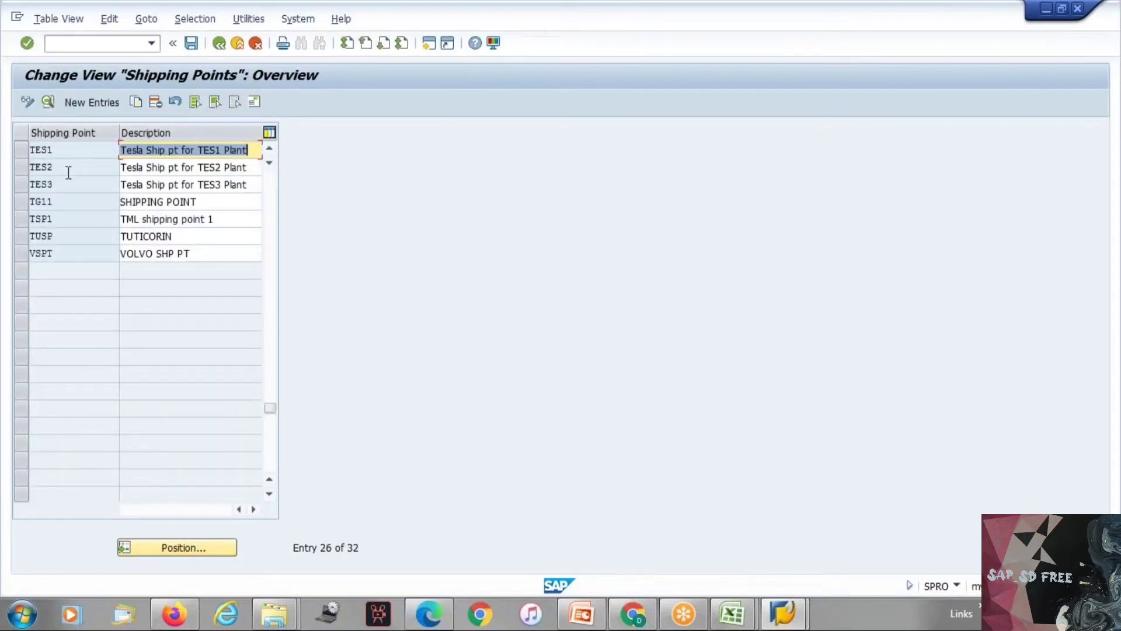
left_click(33, 184)
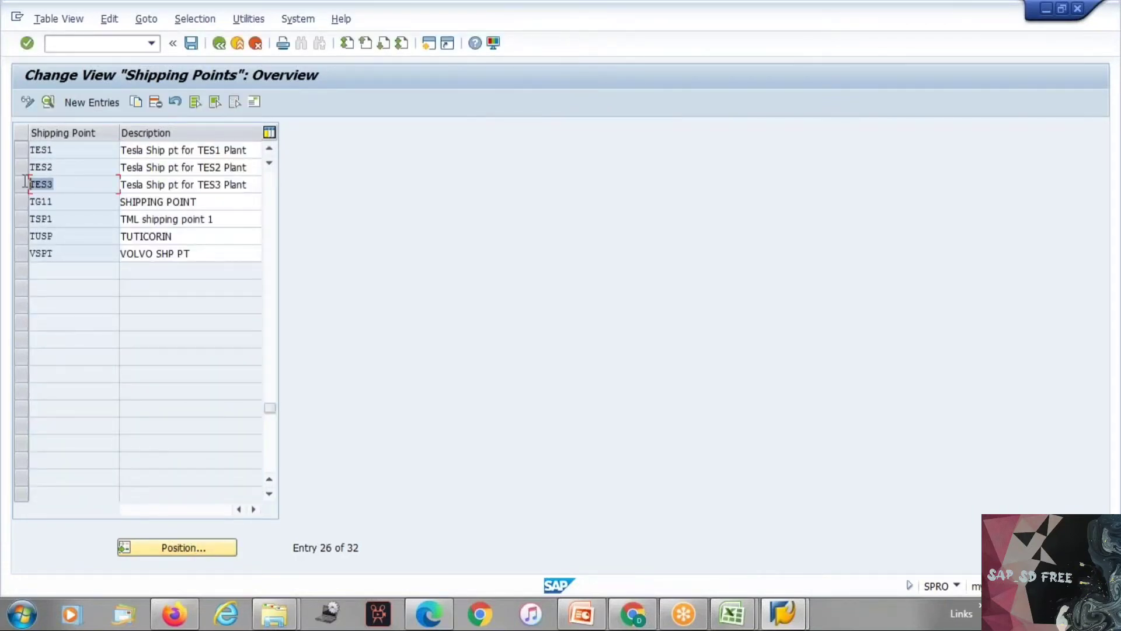
Step: Leave the shipping points overview and open the Assign shipping point to plant activity under Assignment > Logistics Execution
key("F3")
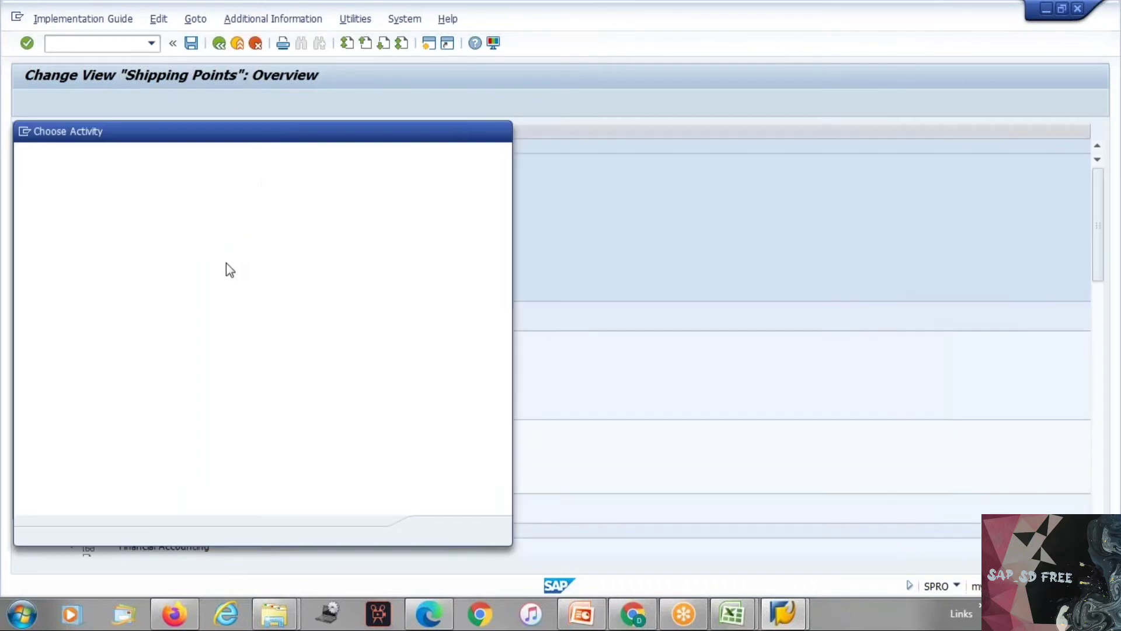
left_click(501, 130)
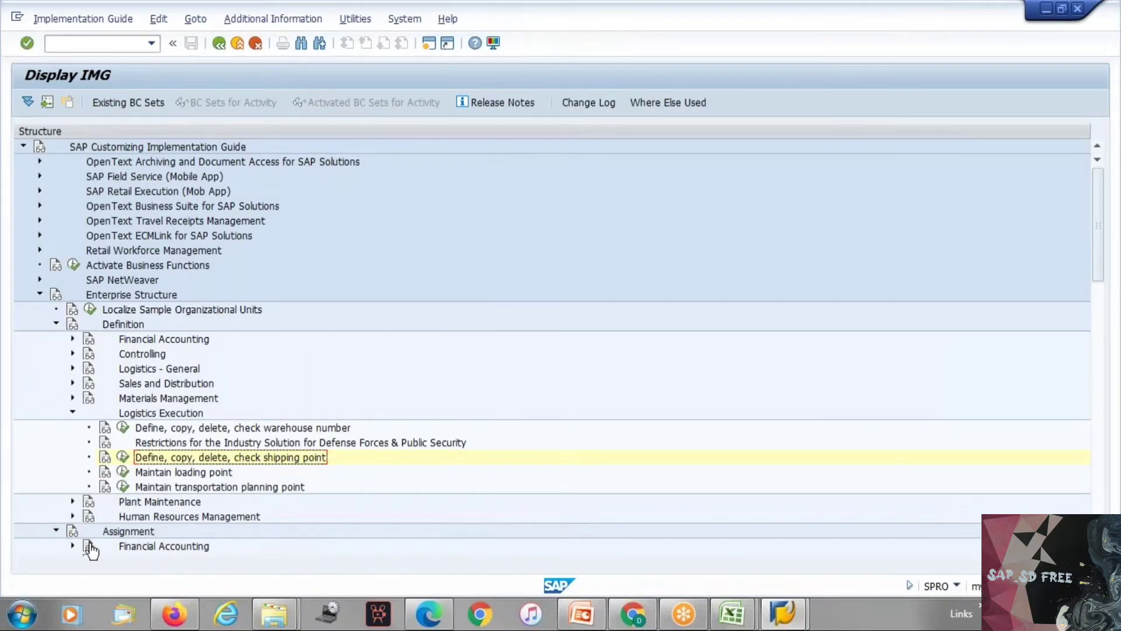
scroll(91, 542, "down", 2)
scroll(90, 542, "down", 6)
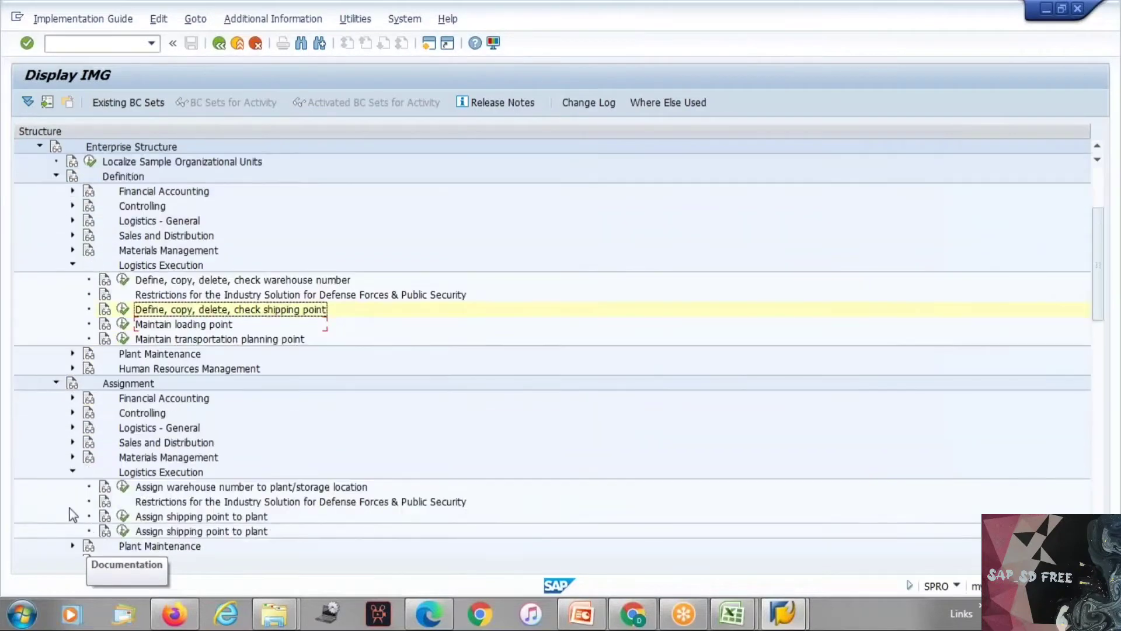
left_click(123, 399)
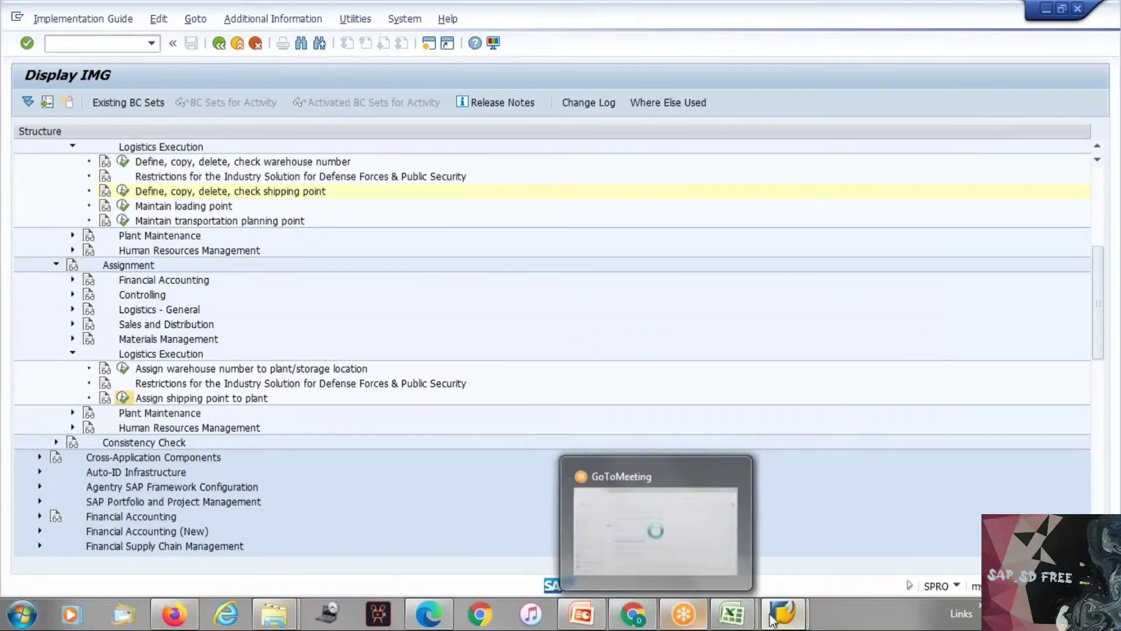
Step: Switch to the SAP SD workbook in Excel, put the shipping point code TES3 in cell J33 and return to SAP
left_click(733, 613)
left_click(774, 531)
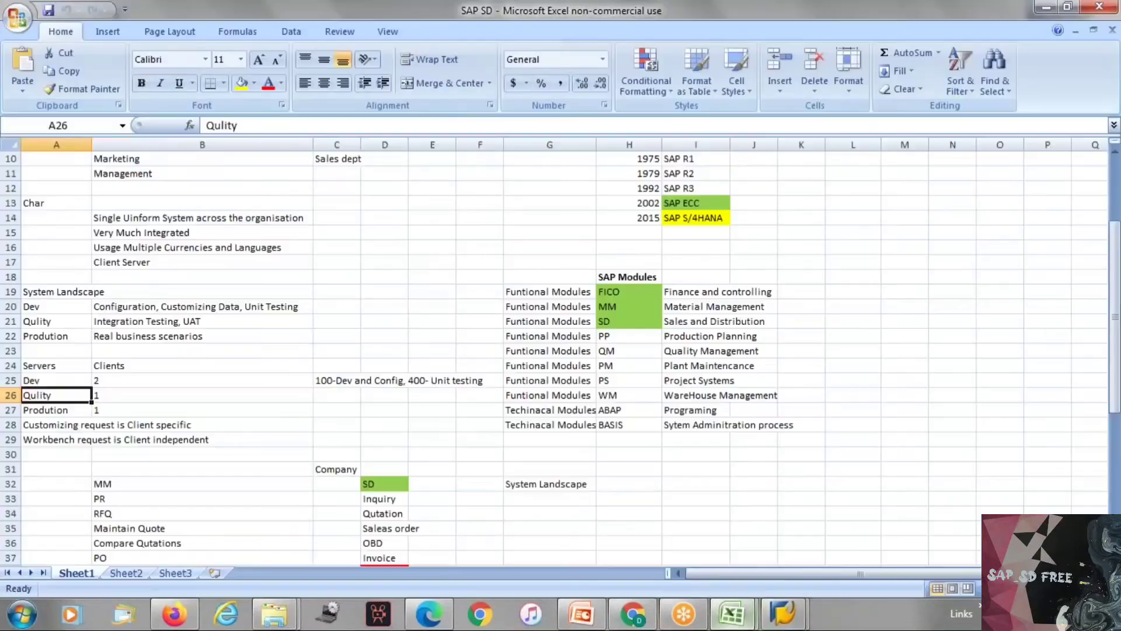
type("TES3")
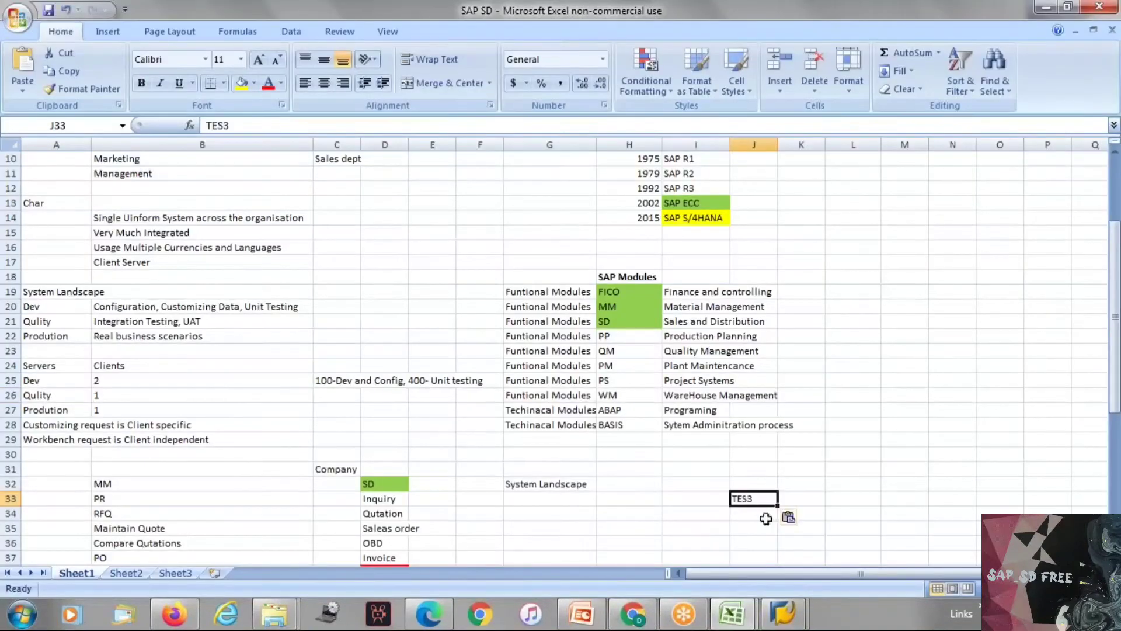
key("ctrl+Return")
key("alt+Tab")
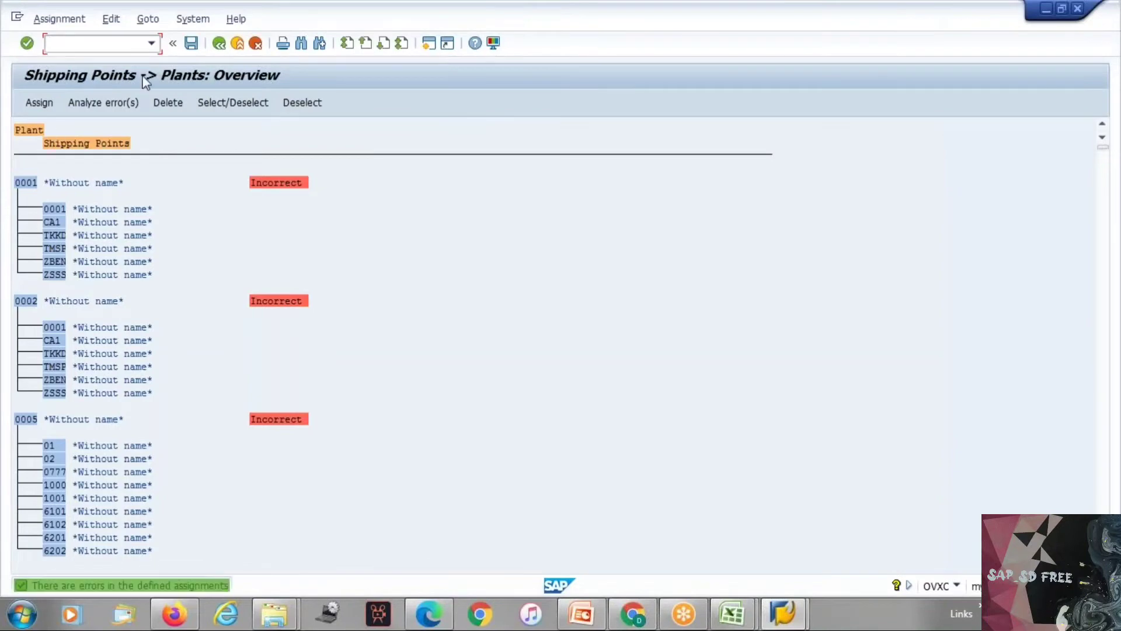
Step: Search the Shipping Points -> Plants overview for tep2, check the hit list and close the search
left_click(301, 43)
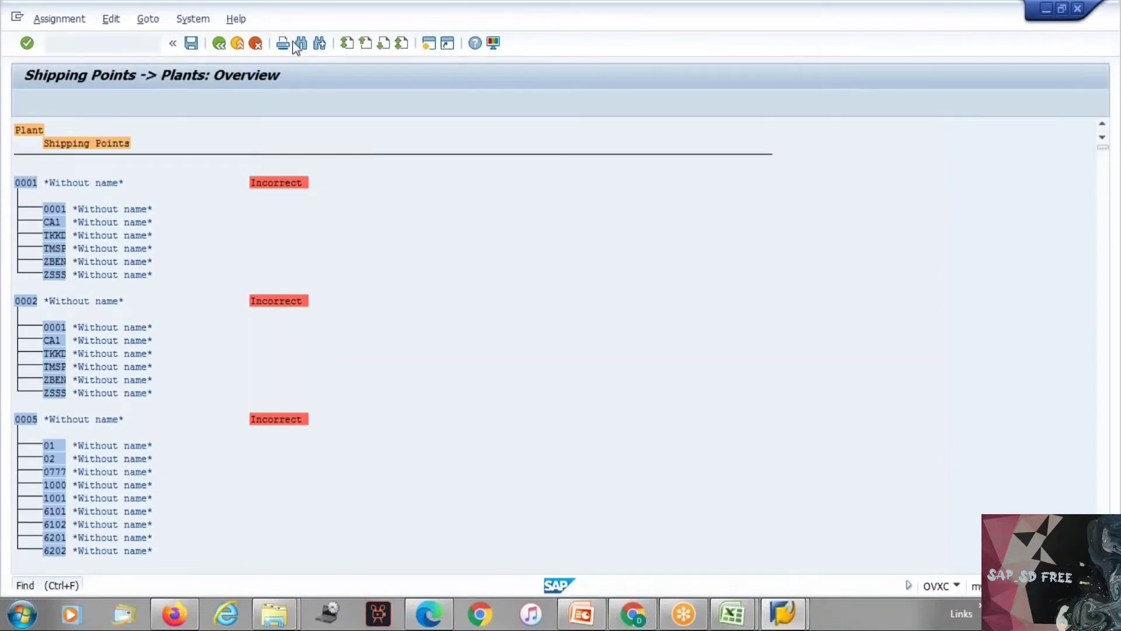
type("tep")
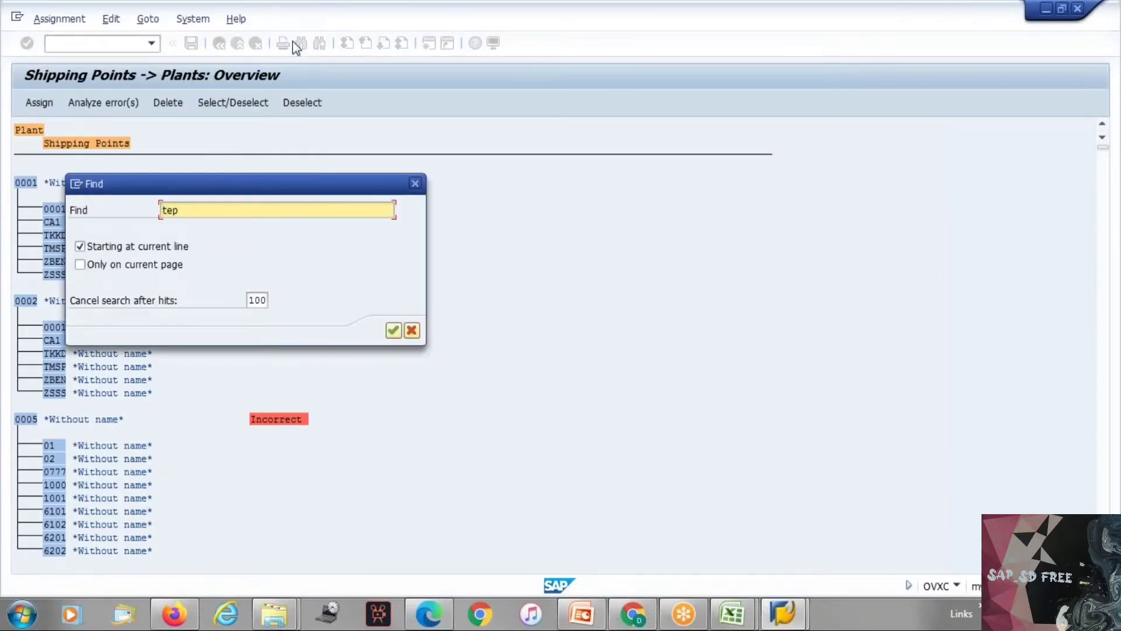
type("2")
key("Return")
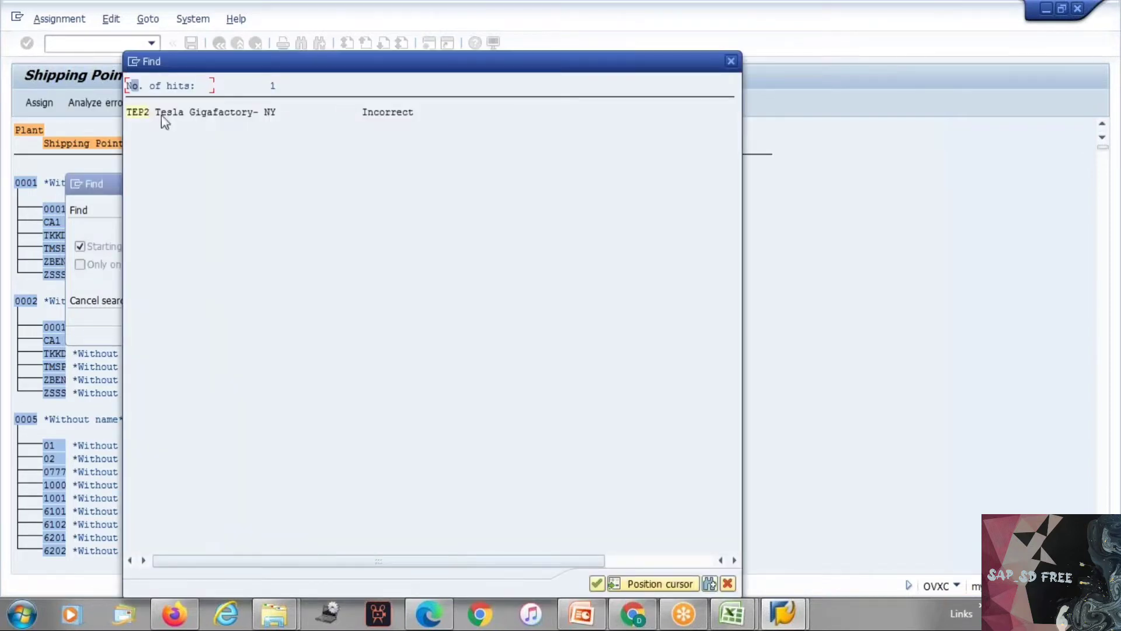
left_click(731, 64)
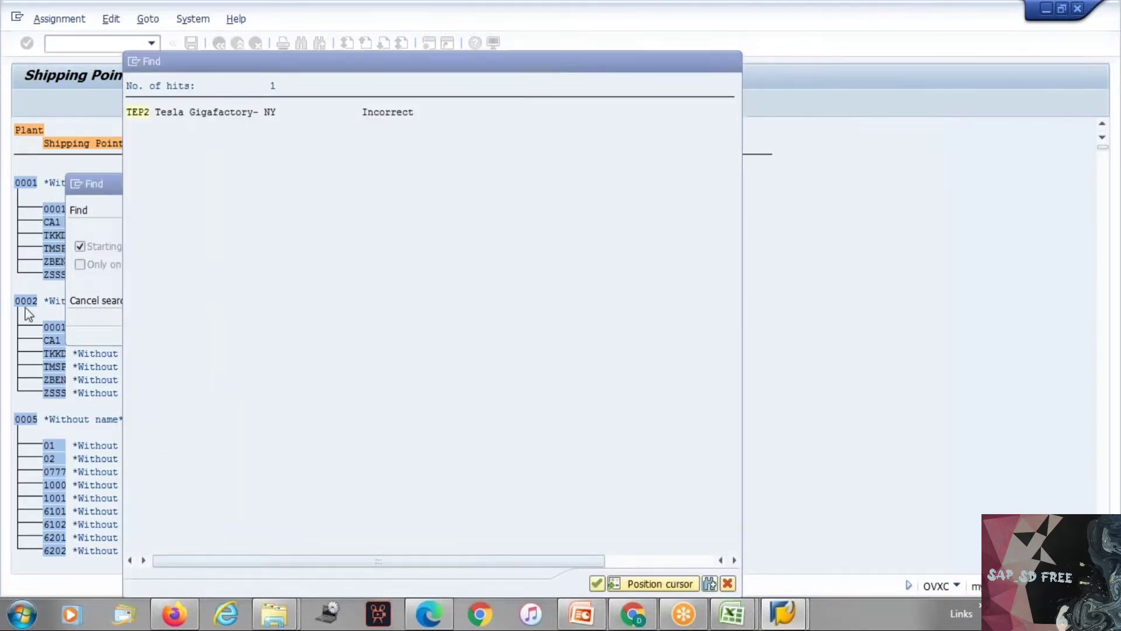
left_click(411, 331)
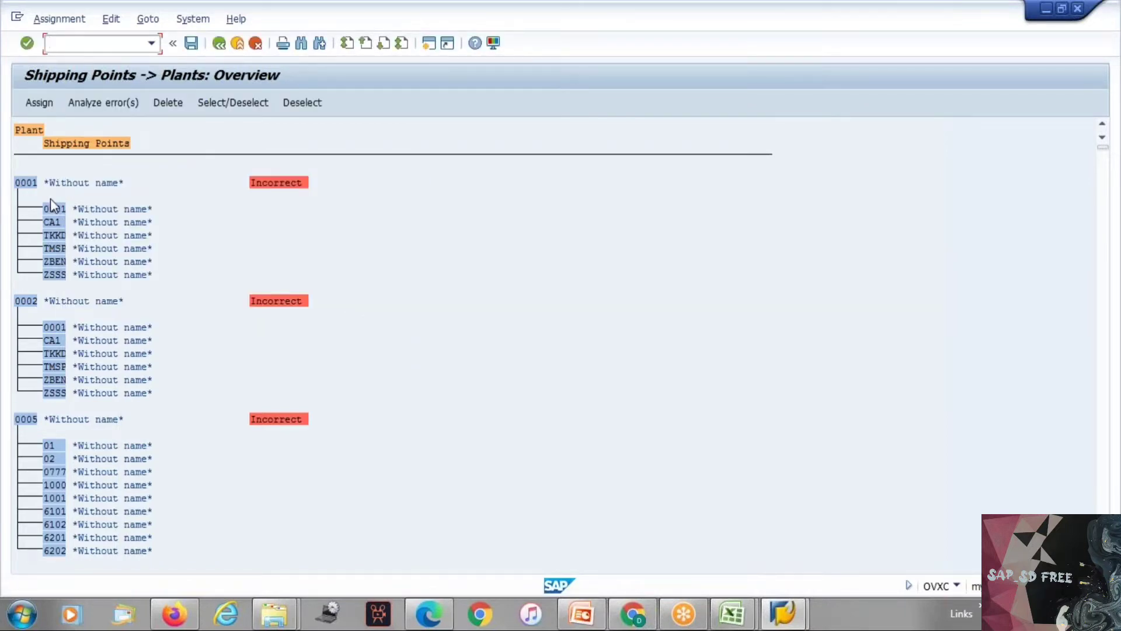
Step: Examine how shipping points are listed beneath each plant in the first part of the overview
left_click(1105, 355)
scroll(1107, 360, "down", 10)
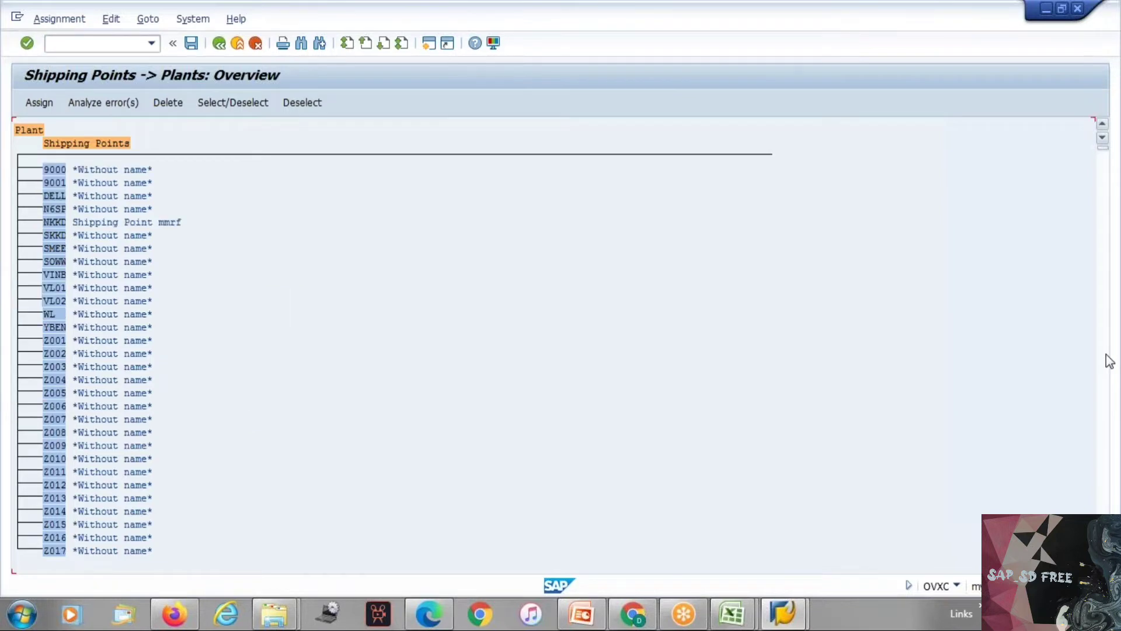
left_click(1102, 126)
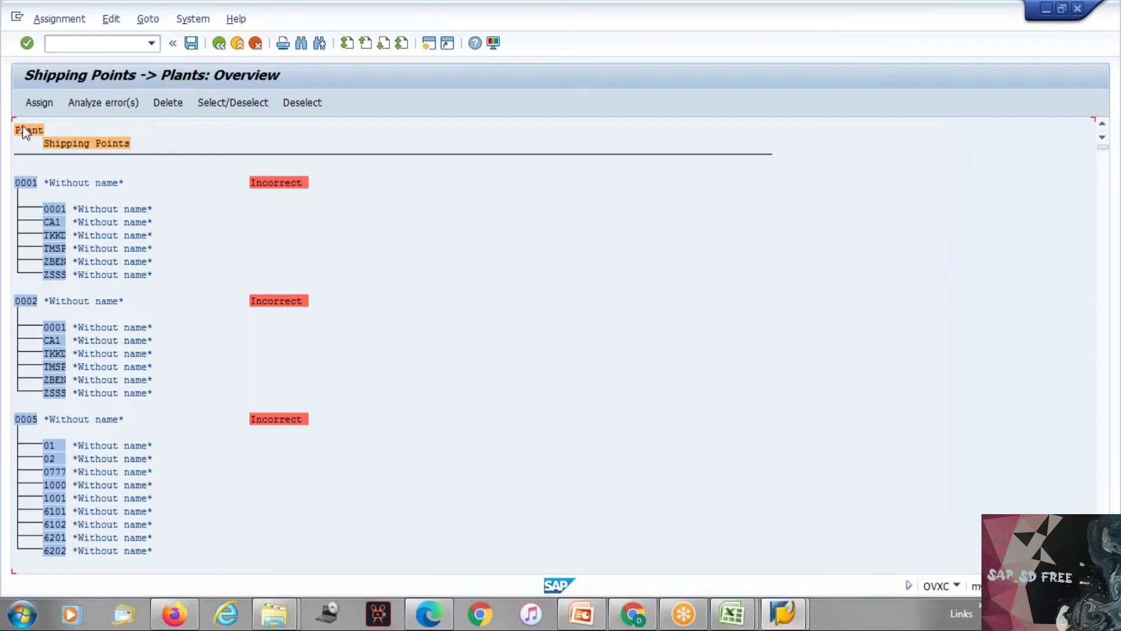
left_click(16, 183)
left_click_drag(42, 208, 178, 291)
left_click_drag(97, 260, 157, 282)
left_click(50, 208)
Step: Search for tep2 again, jump to that plant's entry and look through the shipping points listed under it
left_click(305, 44)
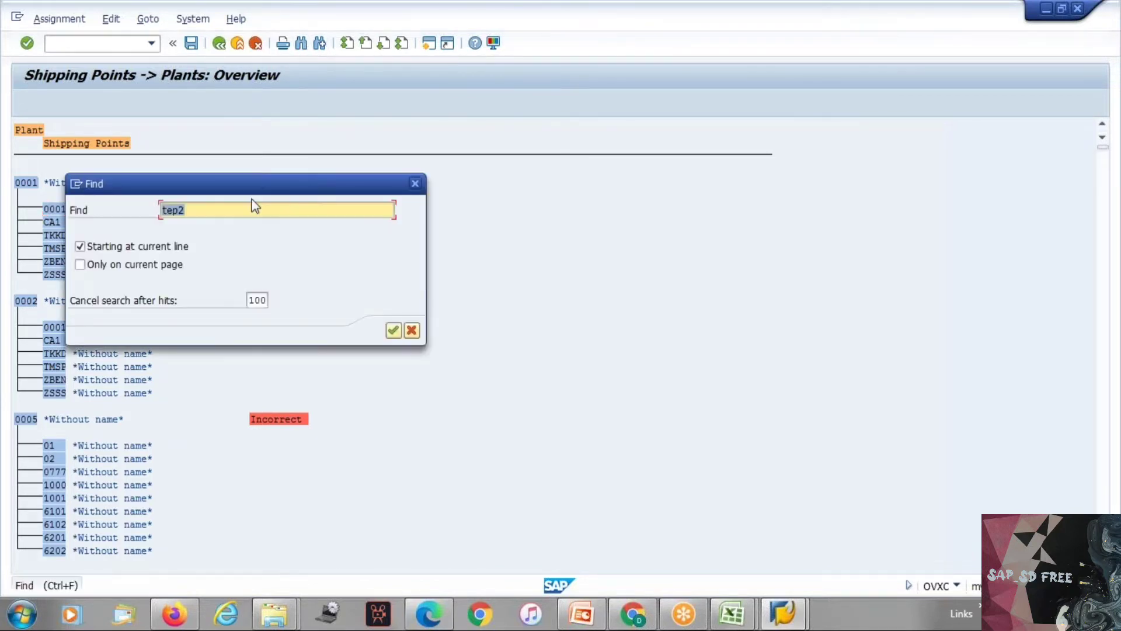
key("Return")
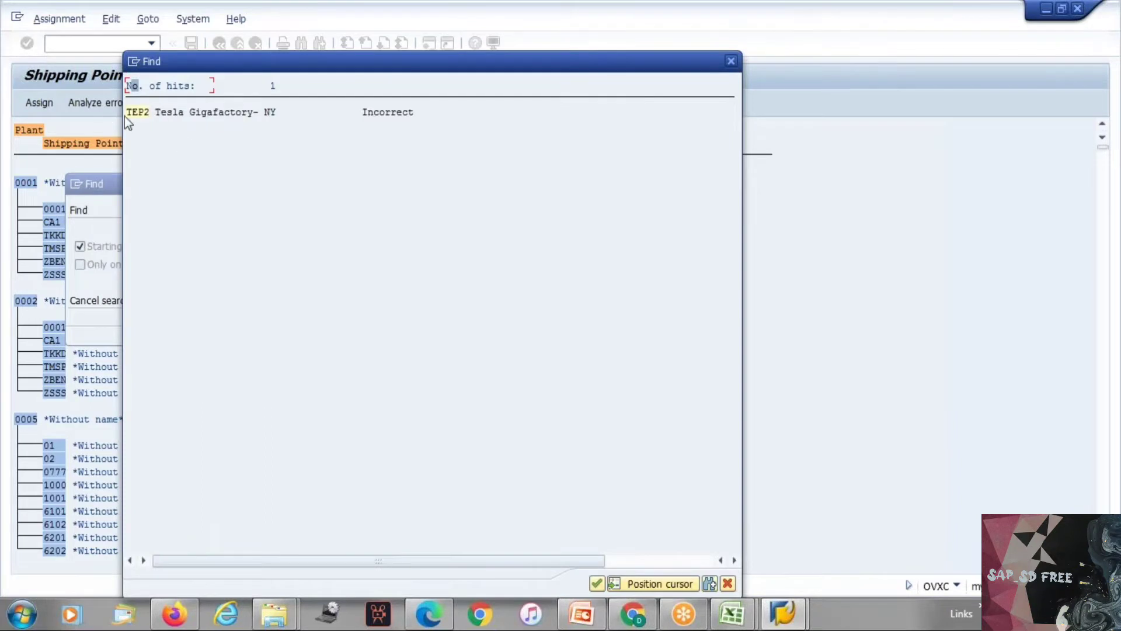
double_click(130, 113)
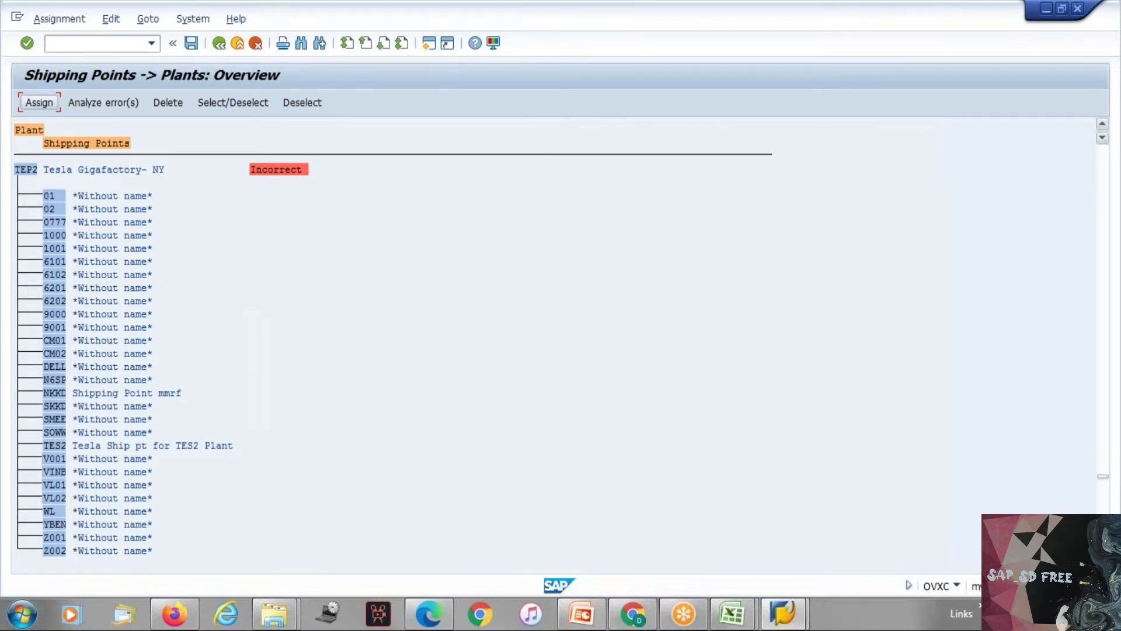
left_click(1101, 567)
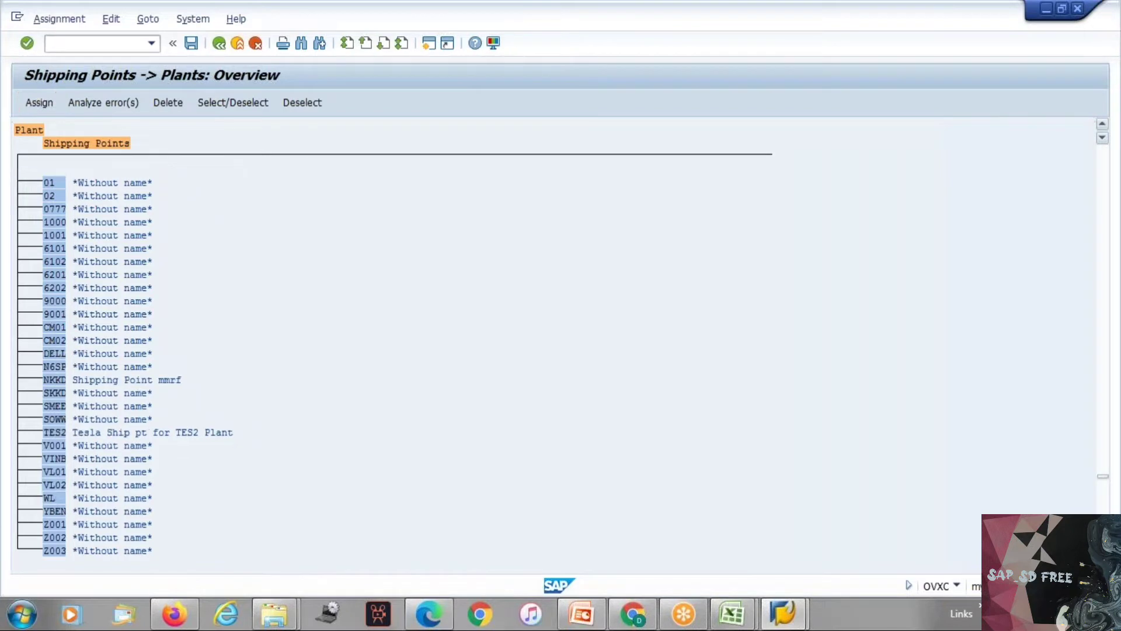
left_click(1101, 566)
left_click(1102, 566)
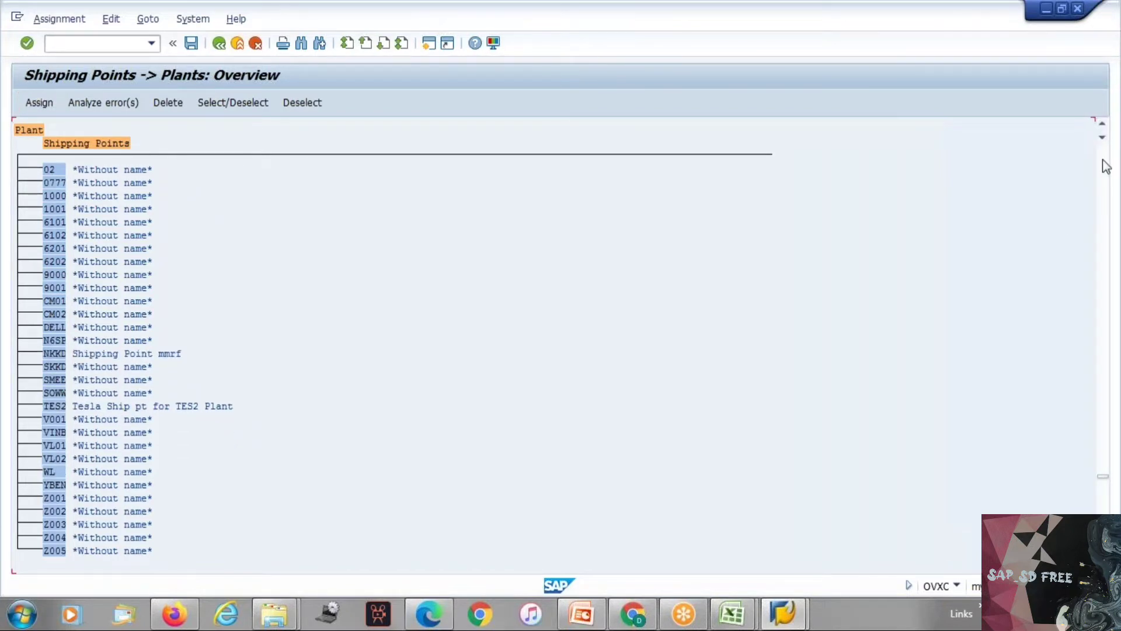
left_click(1102, 125)
left_click(1102, 125)
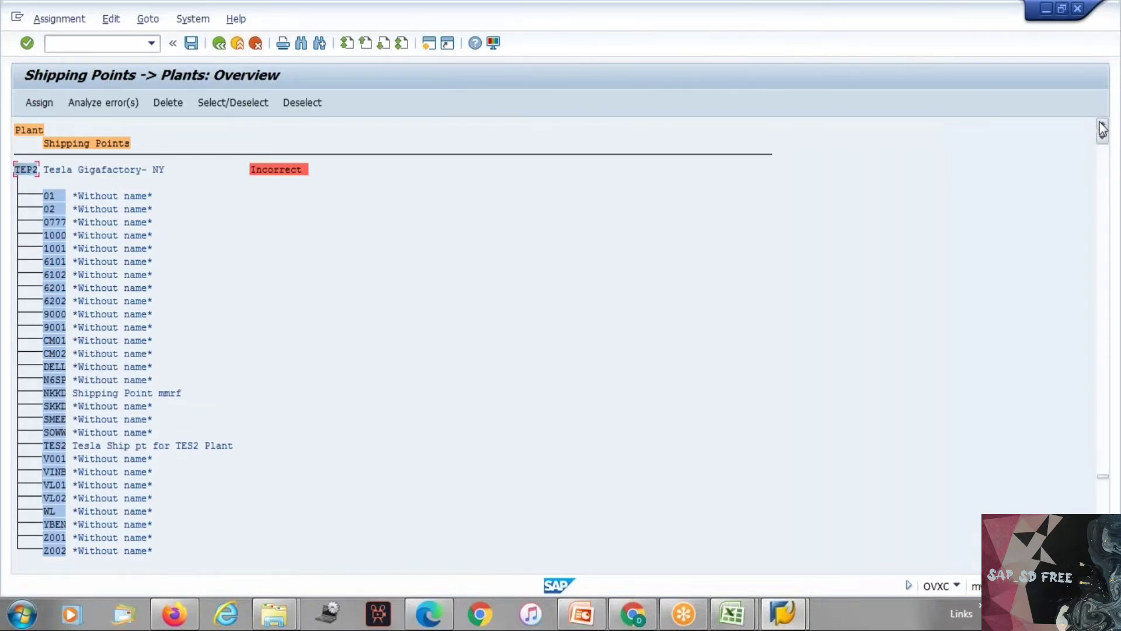
Step: Look briefly at the Excel workbook, return to SAP and try to assign a shipping point to plant TEP2
mouse_move(746, 618)
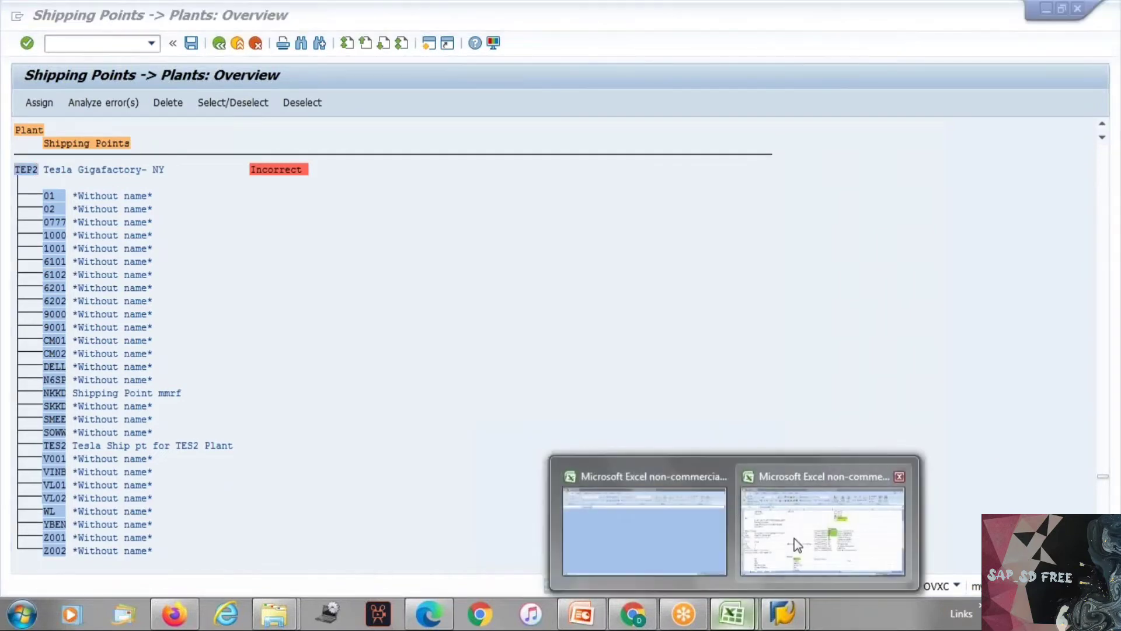
mouse_move(796, 538)
left_click(806, 509)
key("alt+Tab")
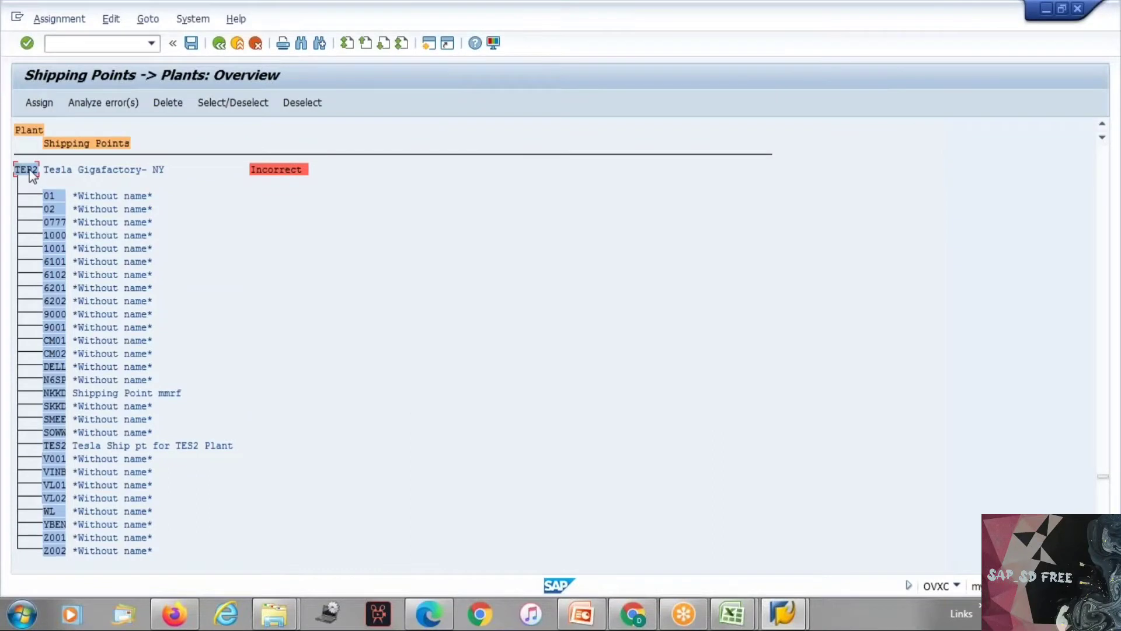
left_click(45, 107)
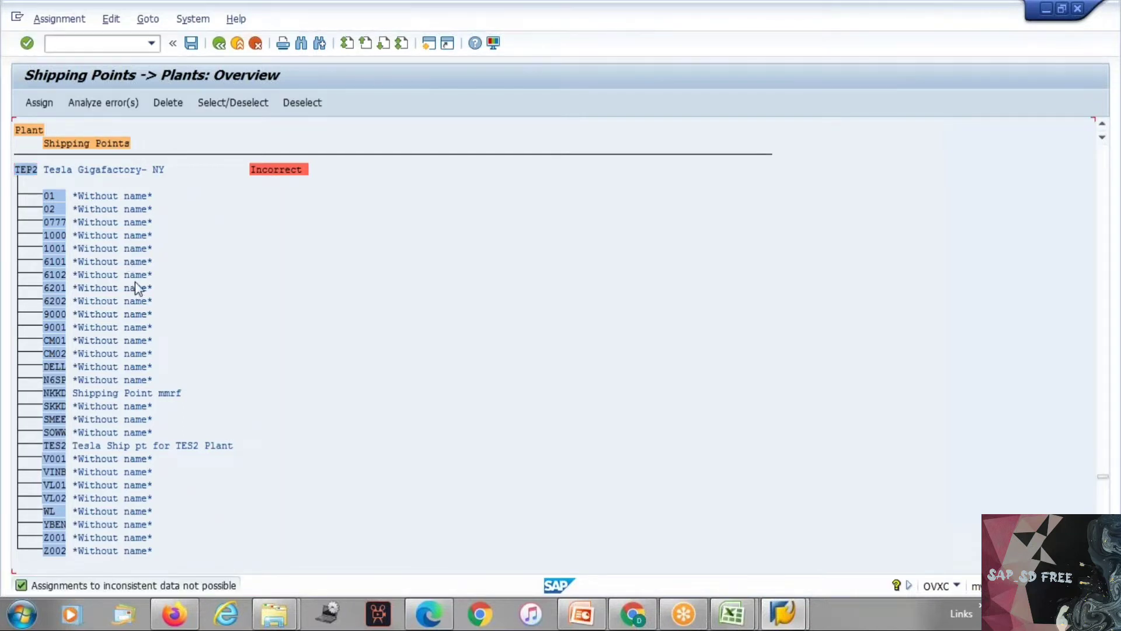
Step: Select the Tesla plant TEP2 marked Incorrect and open the error analysis of the shipping point assignments
left_click(30, 170)
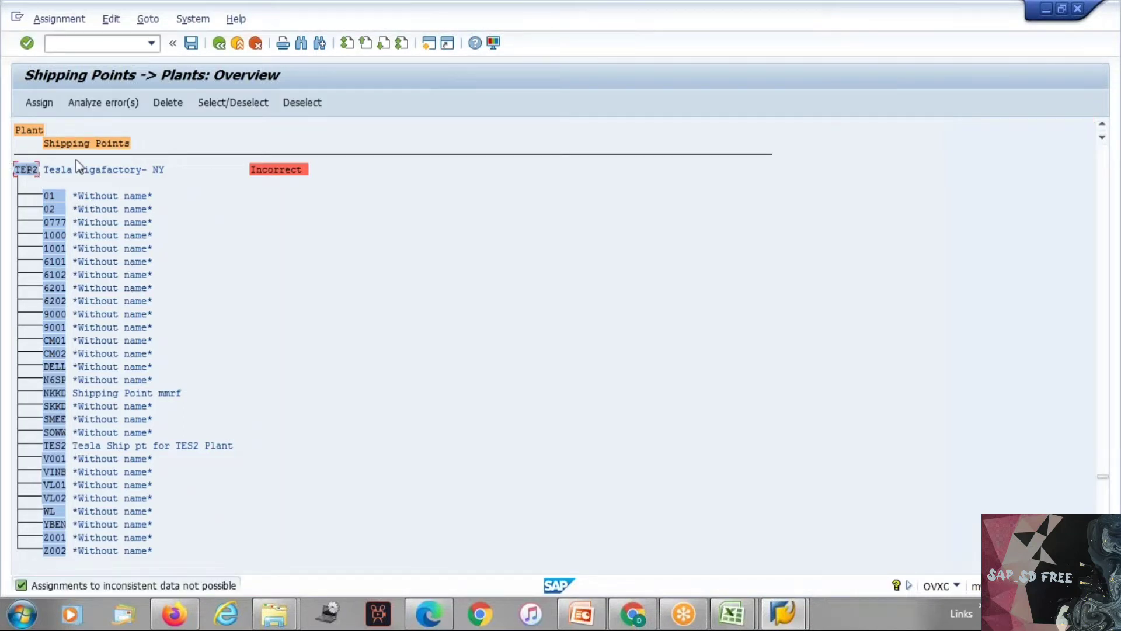
left_click(269, 170)
left_click(83, 104)
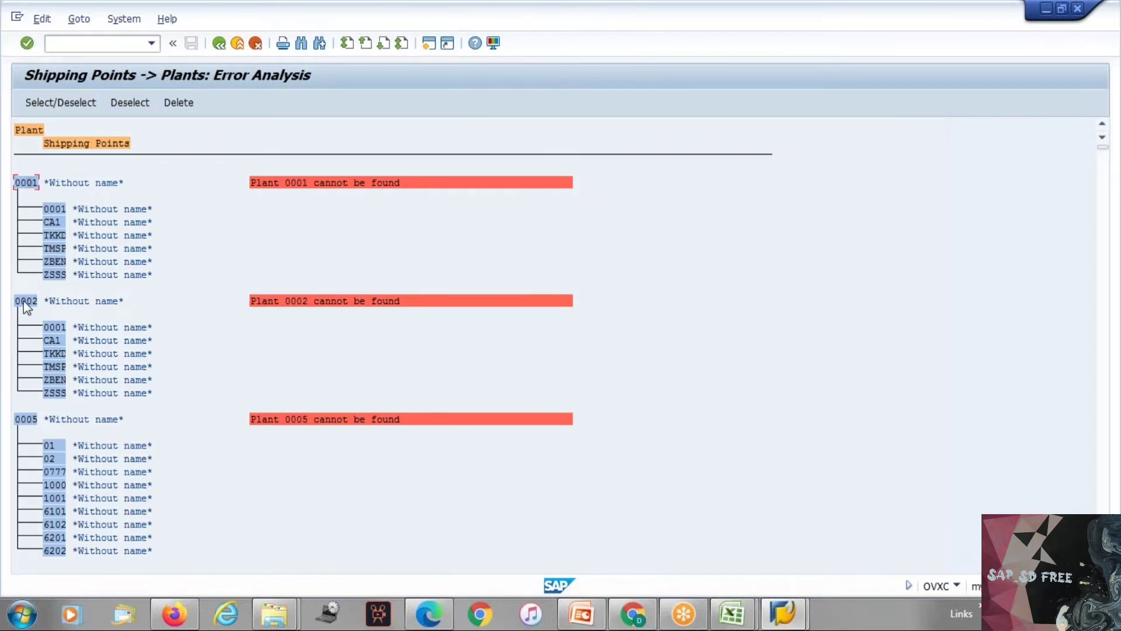
Step: Delete all plant allocations of plants 0002 and 0001 in the error analysis
left_click(177, 103)
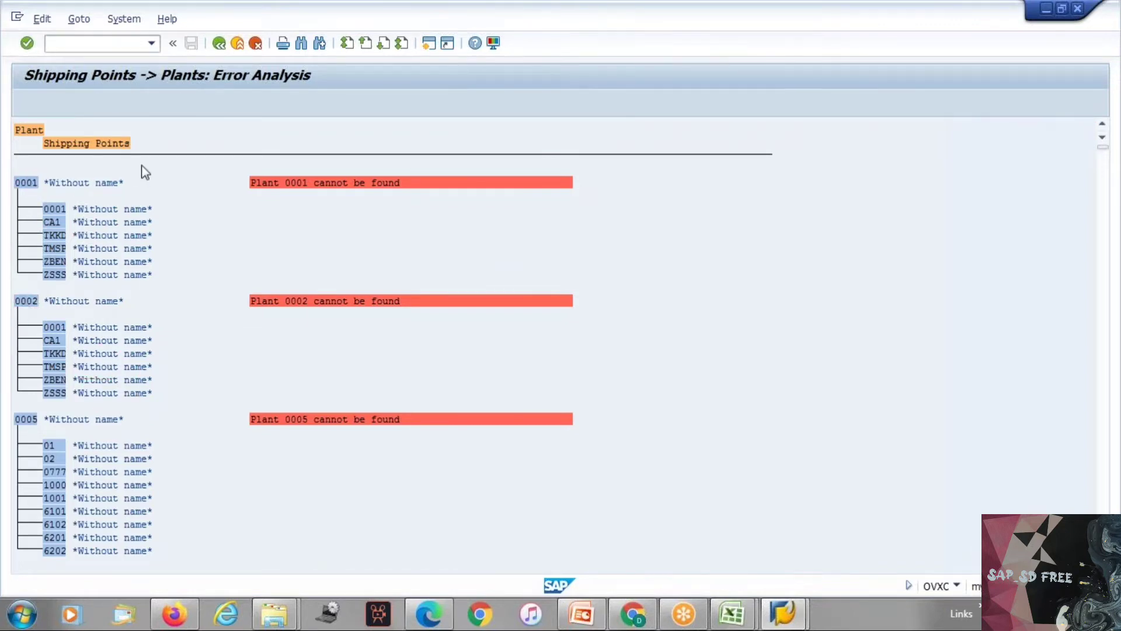
left_click(243, 293)
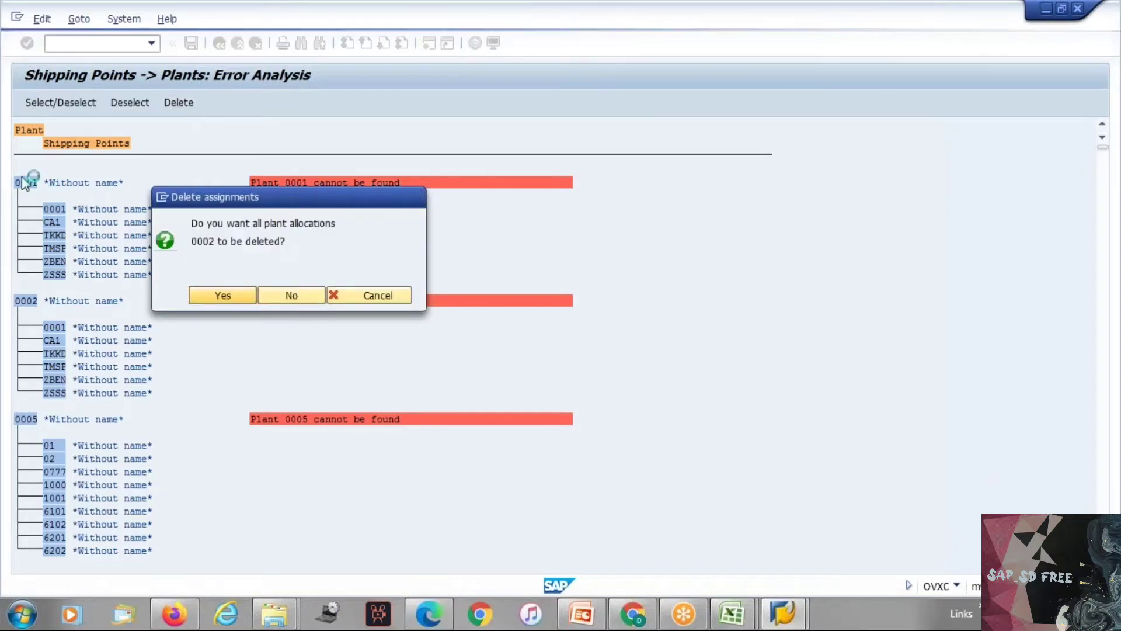
left_click(176, 104)
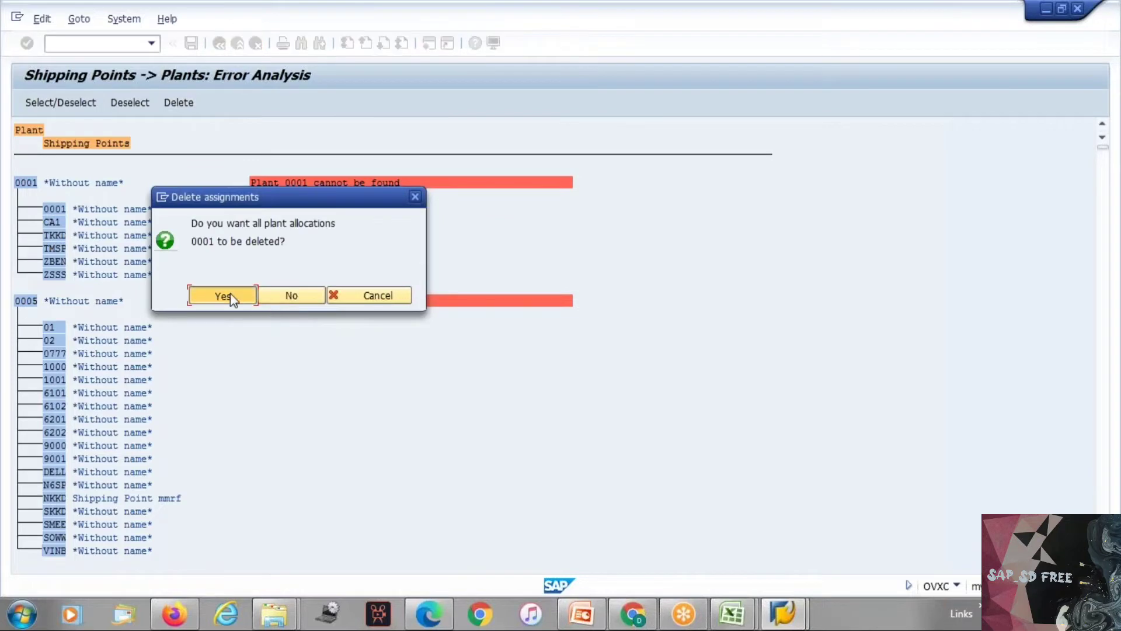
left_click(233, 297)
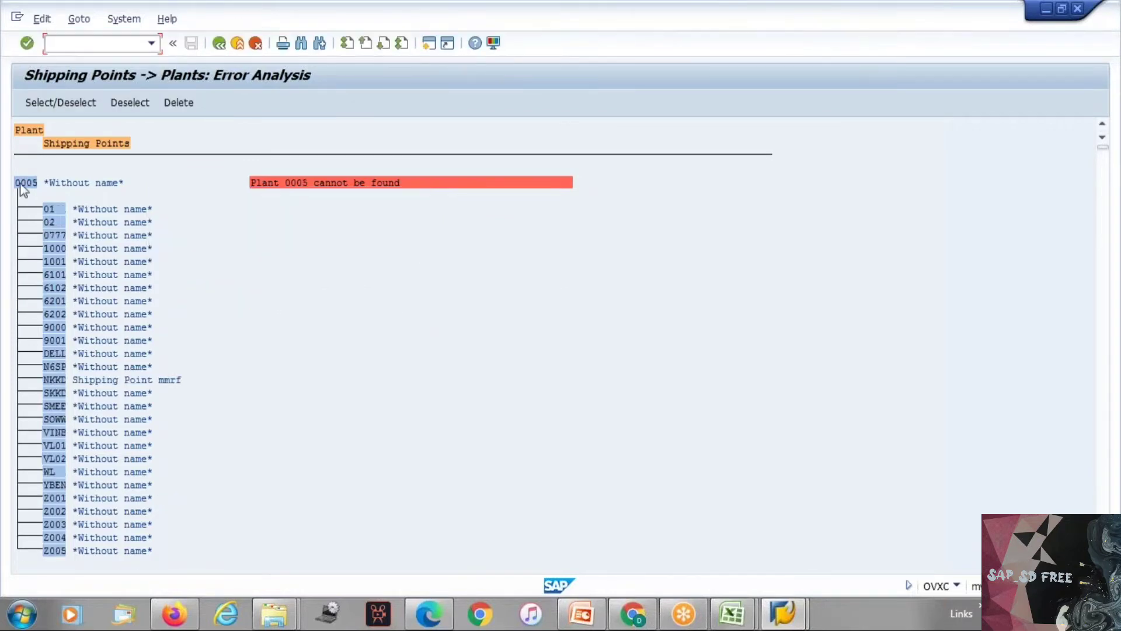
Step: Try to delete all plant allocations of plant 0005, acknowledge the information dialogs and go back to the SAP start screen
left_click(24, 184)
left_click(182, 104)
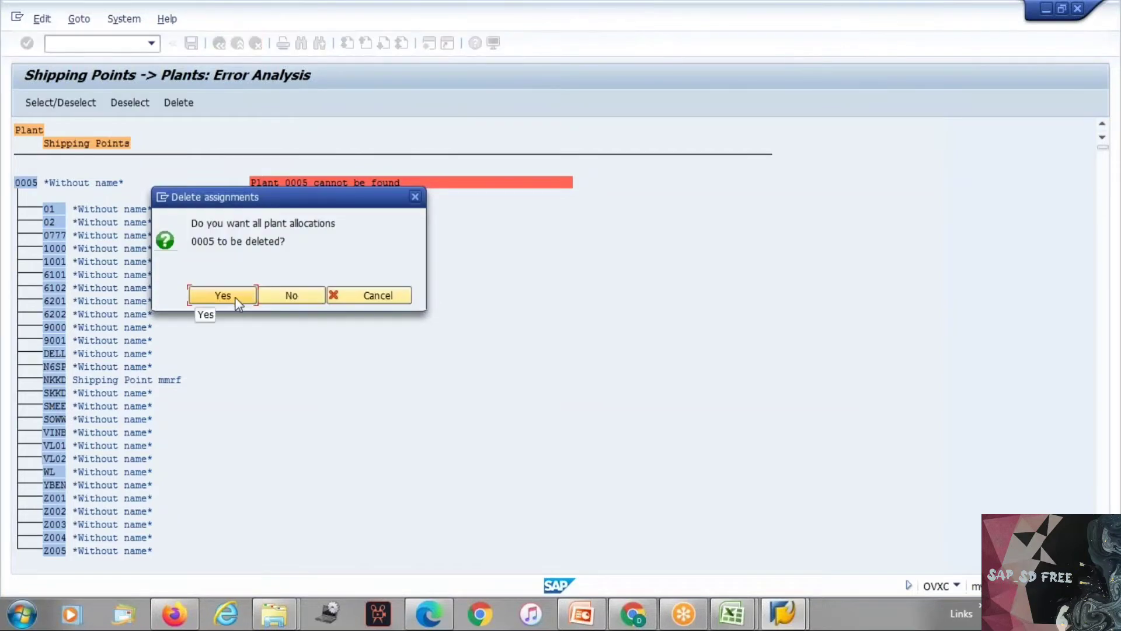
left_click(222, 296)
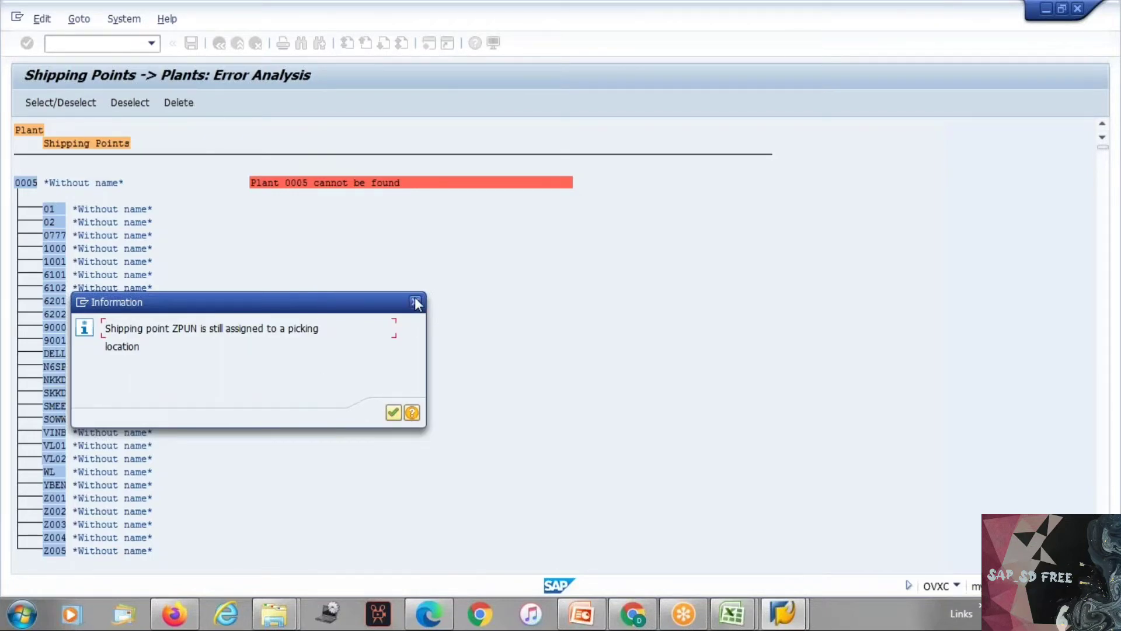
left_click(394, 411)
left_click(394, 411)
left_click(392, 413)
left_click(80, 303)
left_click(102, 362)
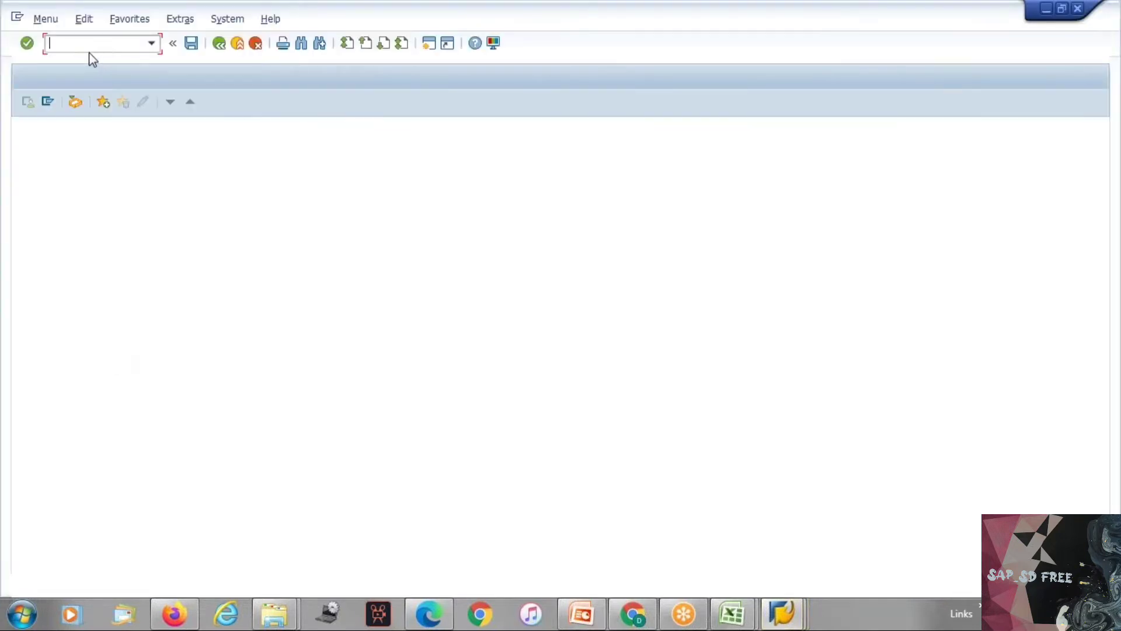
Step: Open the SAP customizing implementation guide through transaction SPRO and expand the Assignment node of the Enterprise Structure
type("spro")
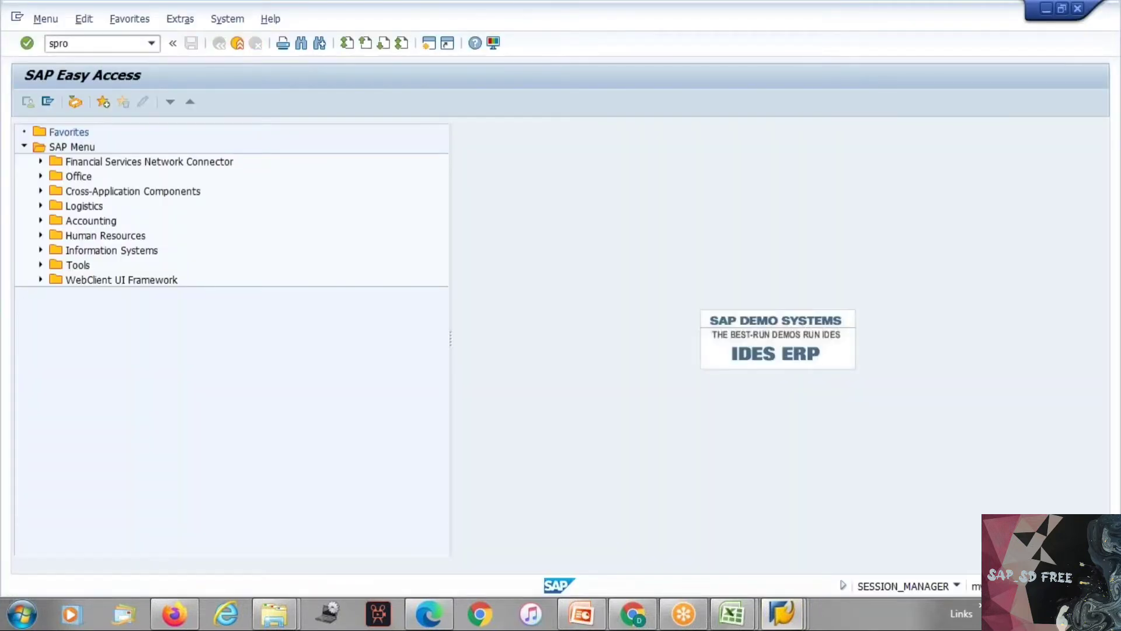
key("Return")
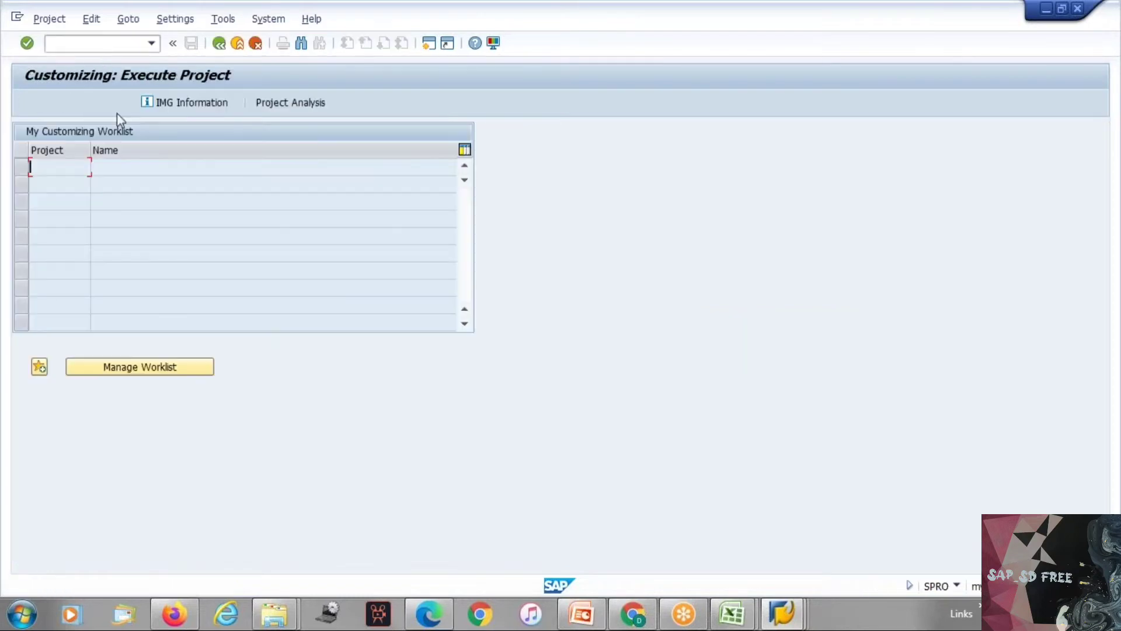
left_click(114, 104)
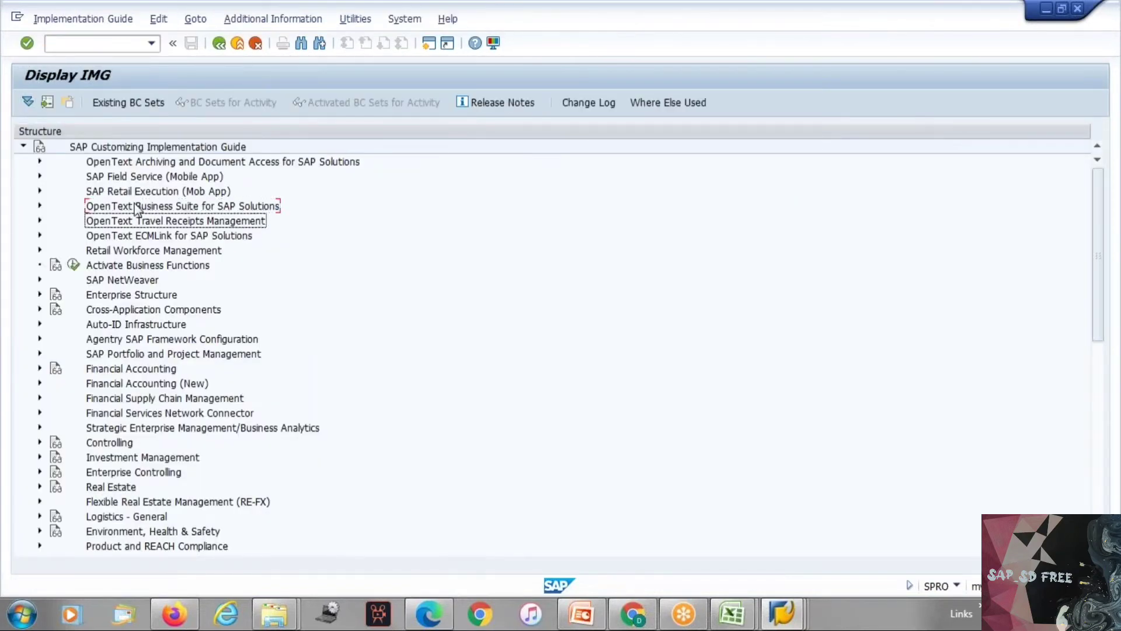
key("Down")
key("Down")
key("Down")
key("Down")
key("Down")
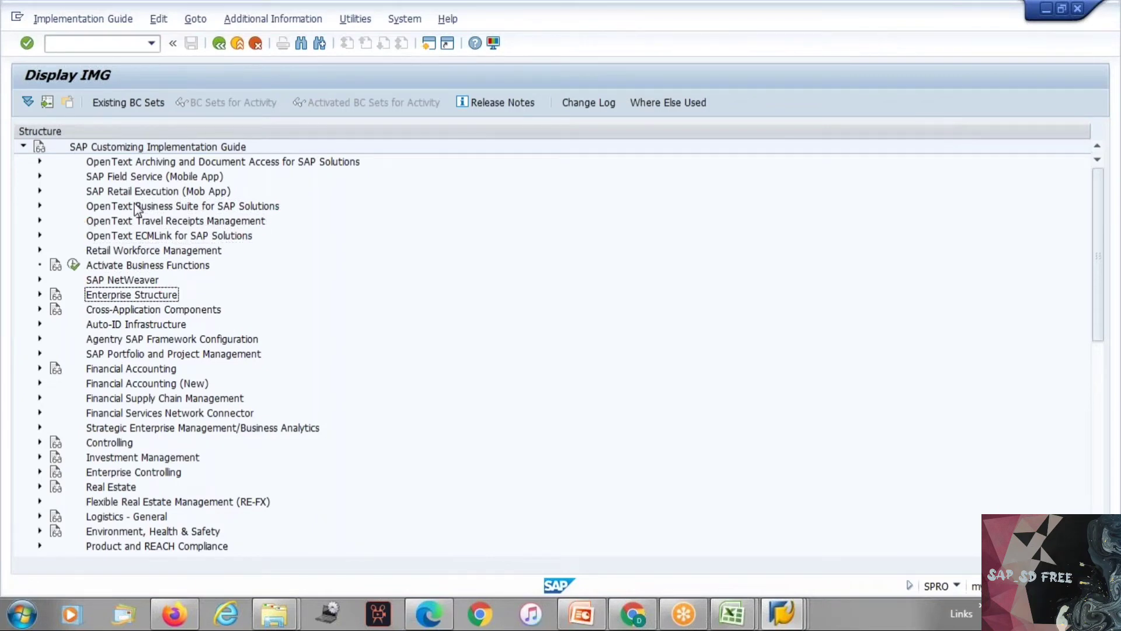
key("Right")
key("Right")
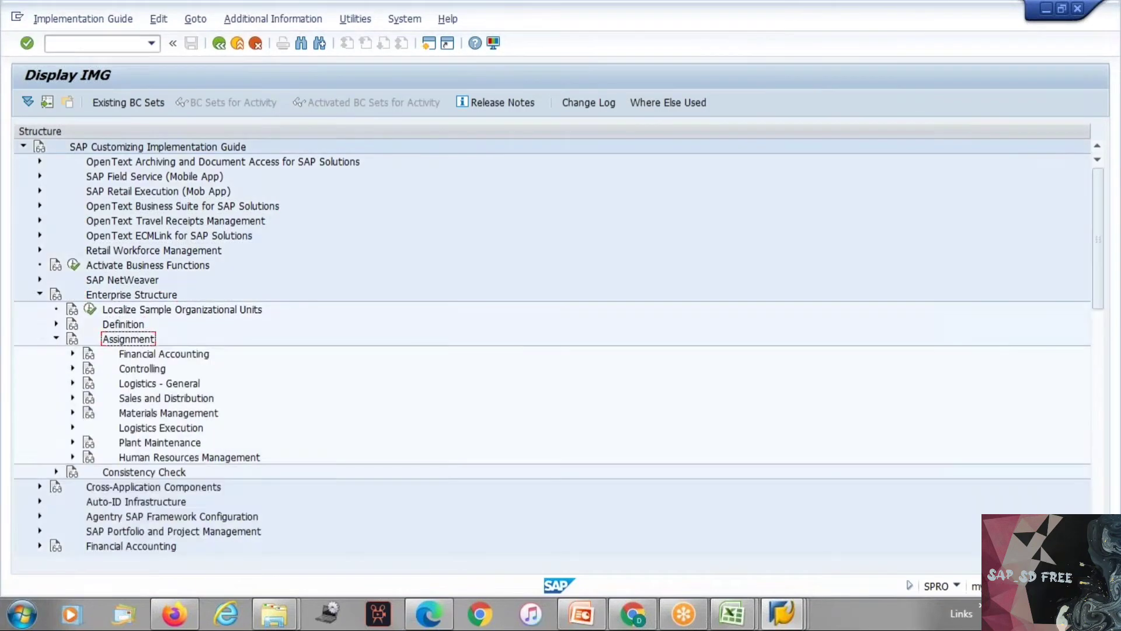
Step: Expand the Logistics Execution node within the enterprise structure assignments
key("Down")
key("Down")
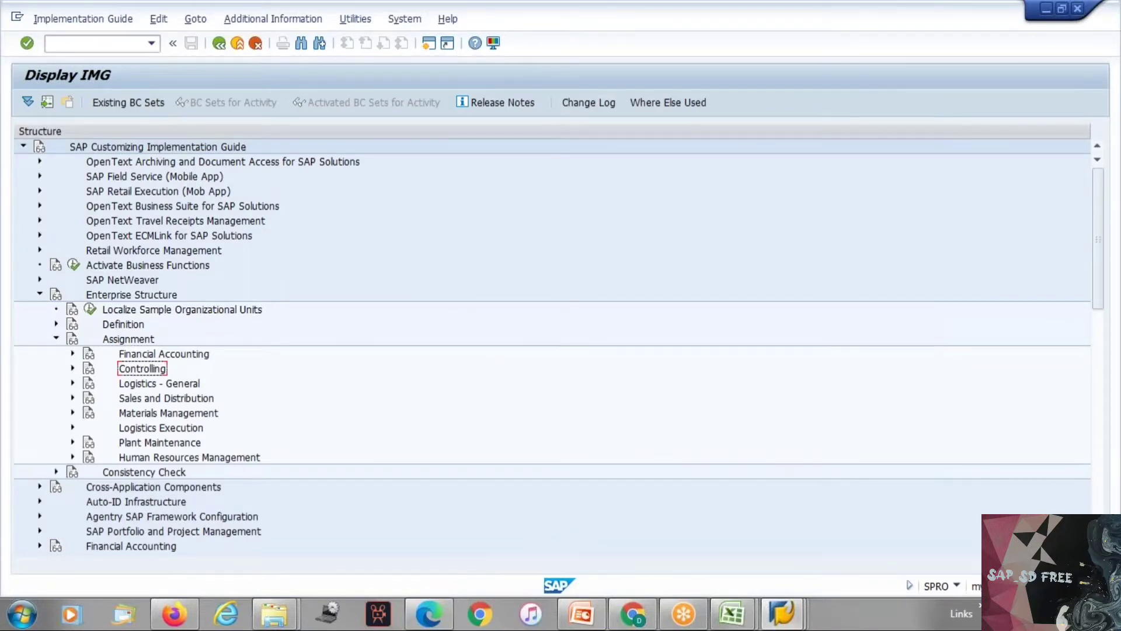
key("Down")
key("Down")
key("Down")
key("Down")
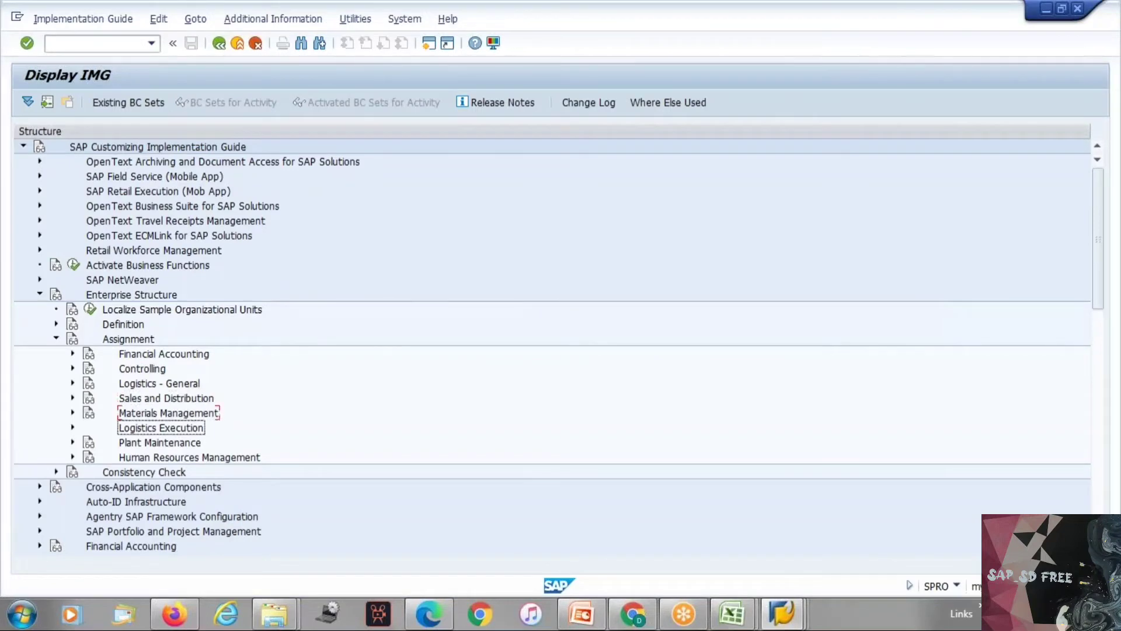
key("Right")
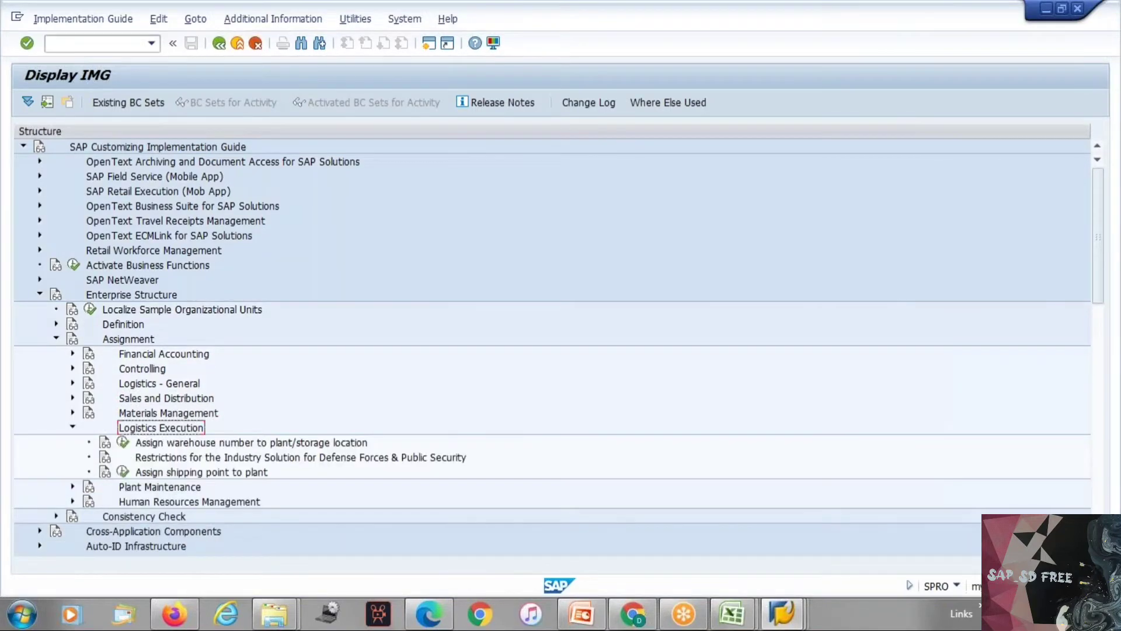
Step: Run the activity Assign shipping point to plant, check the other open session briefly and acknowledge the lock information
key("Down")
key("Down")
key("Down")
key("Left")
key("Return")
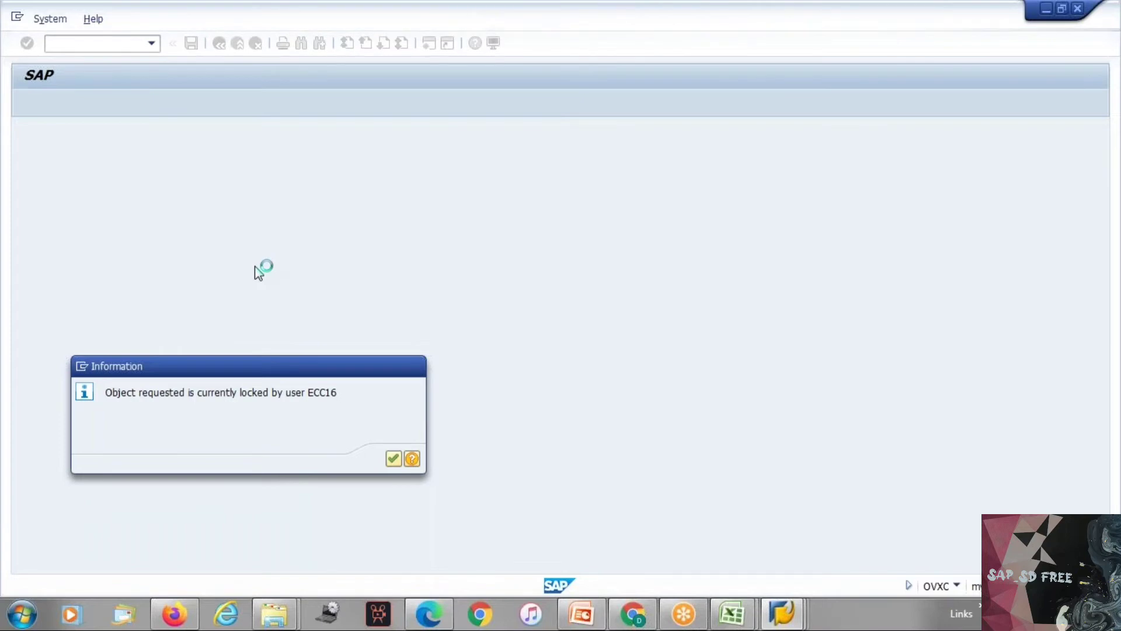
key("alt+Tab")
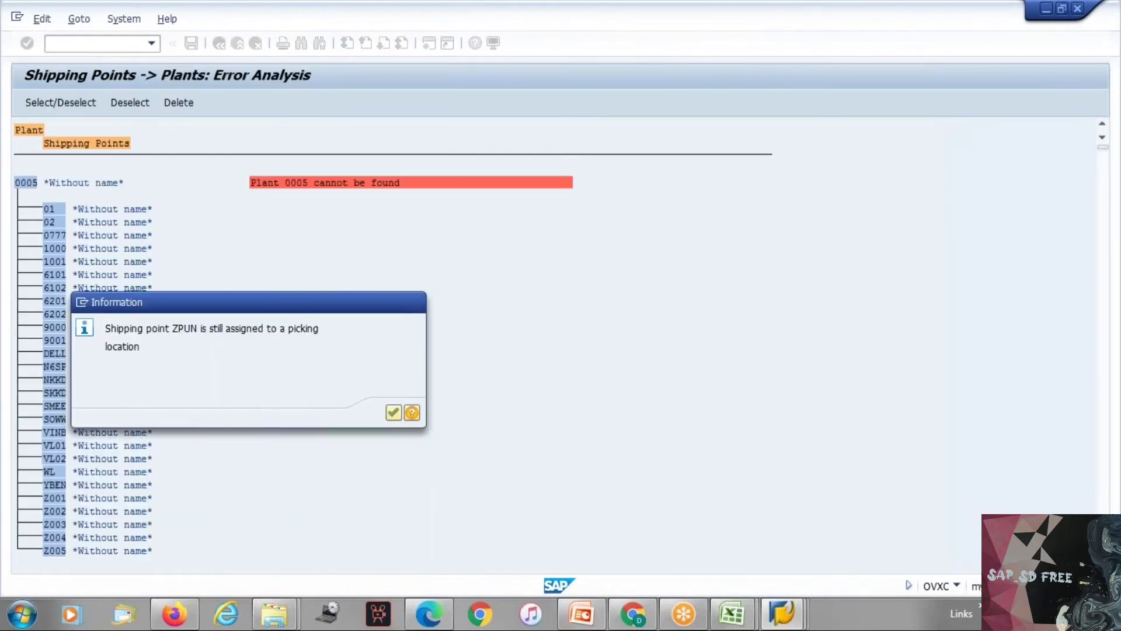
key("alt+Tab")
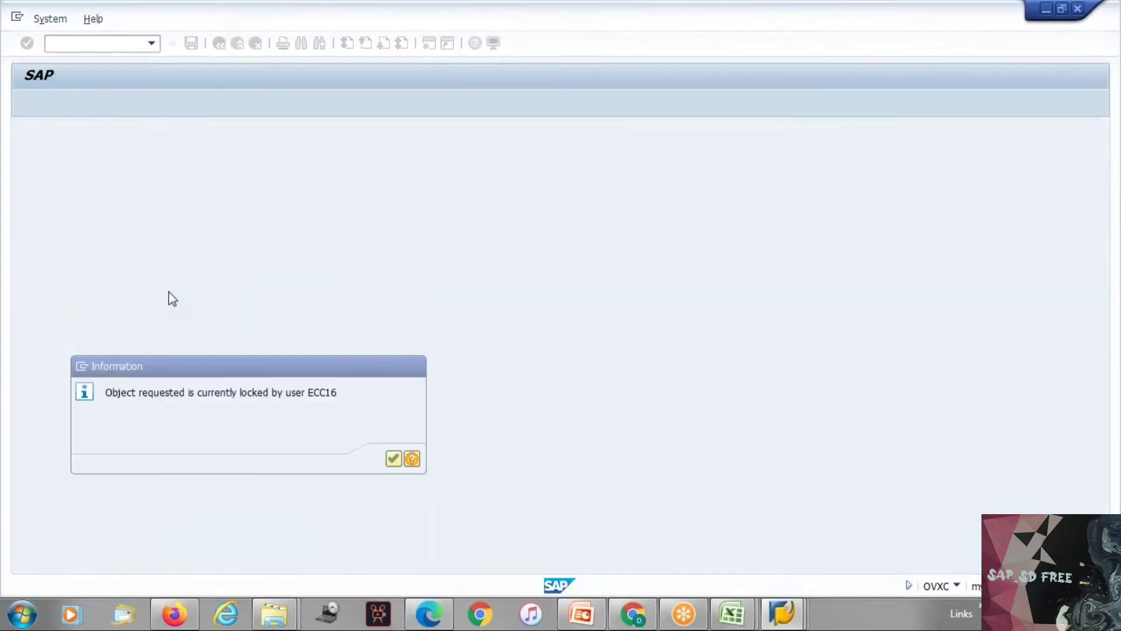
key("Return")
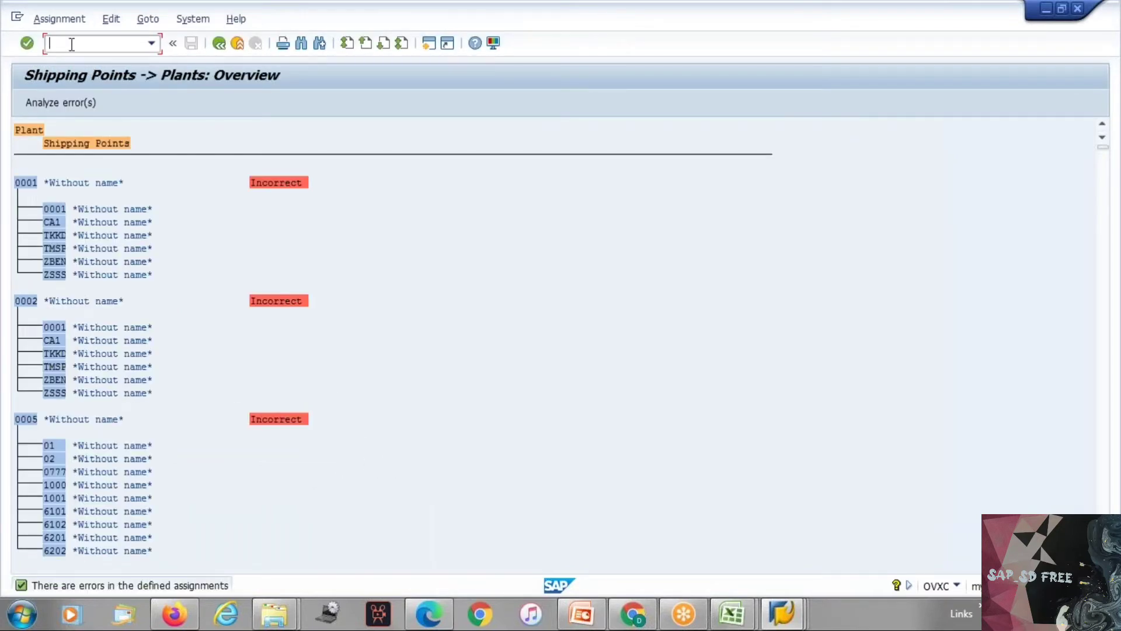
Step: Open transaction SM12 in a new session, delete all listed lock entries and return to the lock entry selection
type("/")
type("osm12")
key("Return")
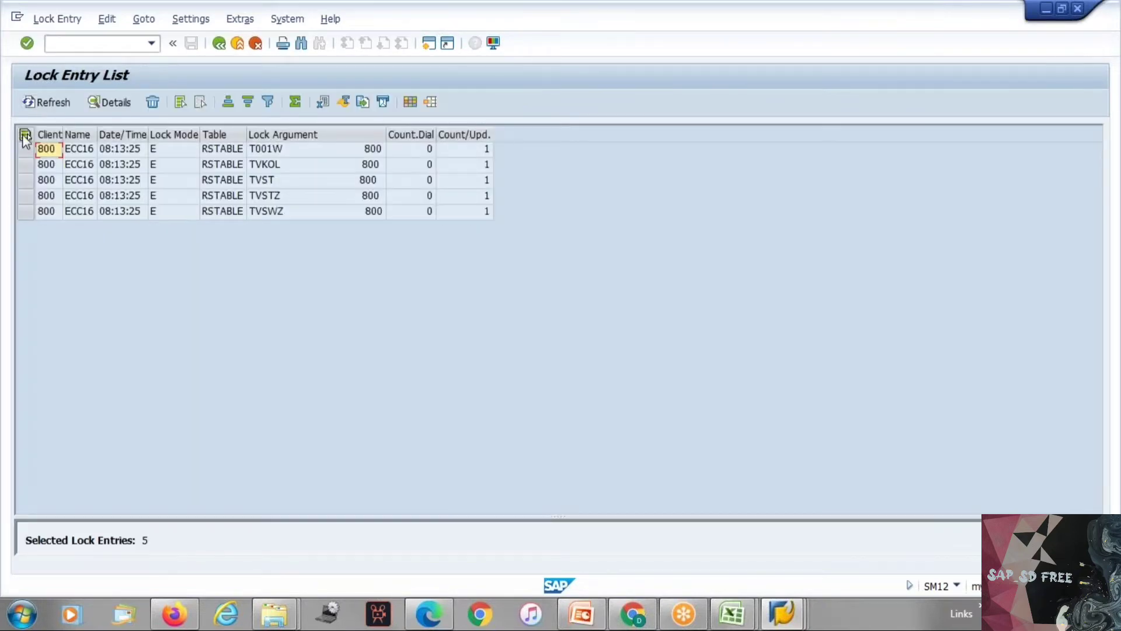
left_click(25, 137)
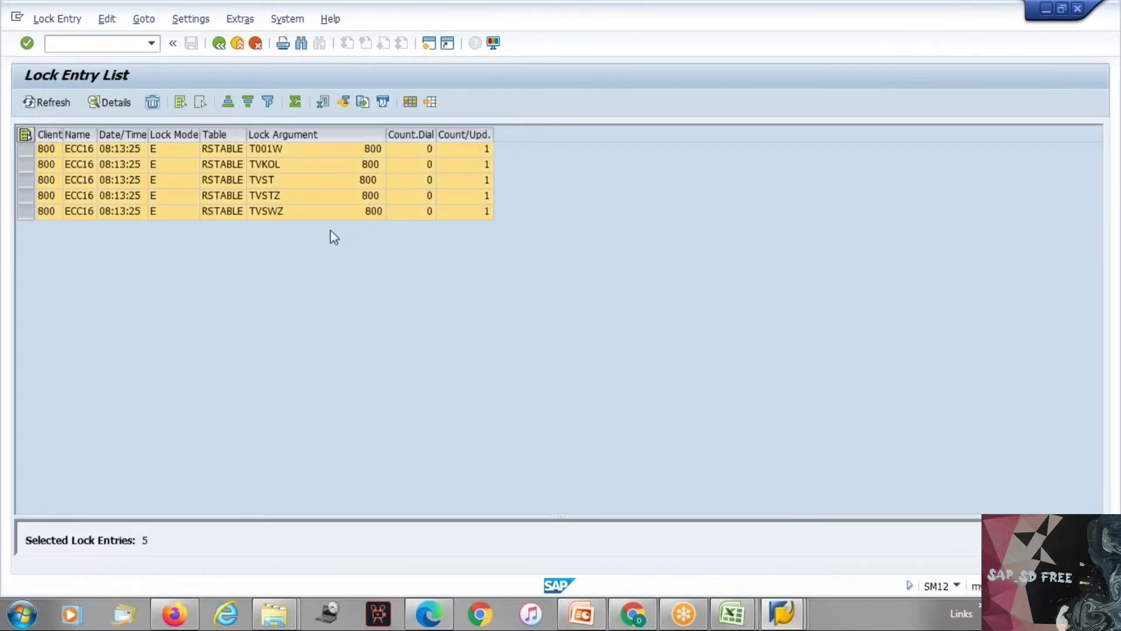
left_click(152, 101)
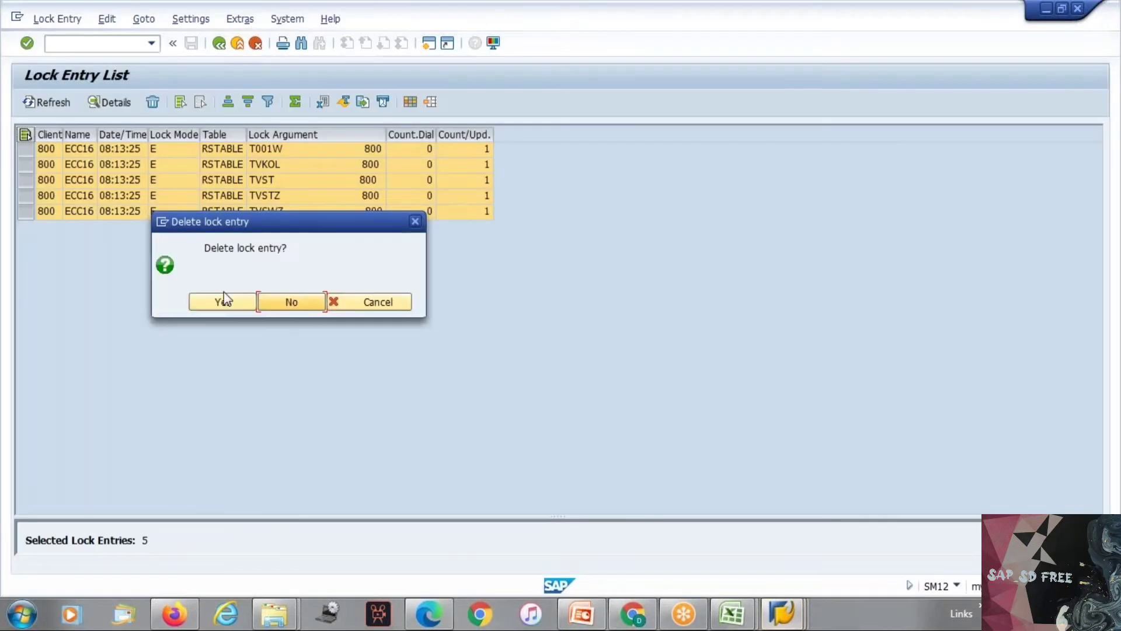
left_click(225, 300)
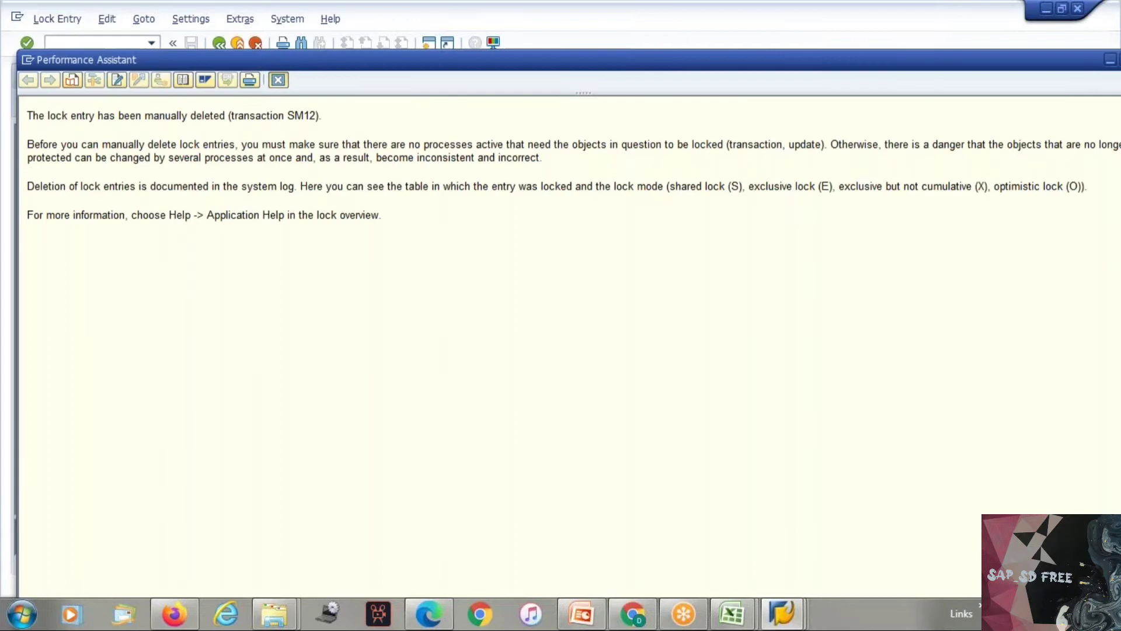
left_click(278, 80)
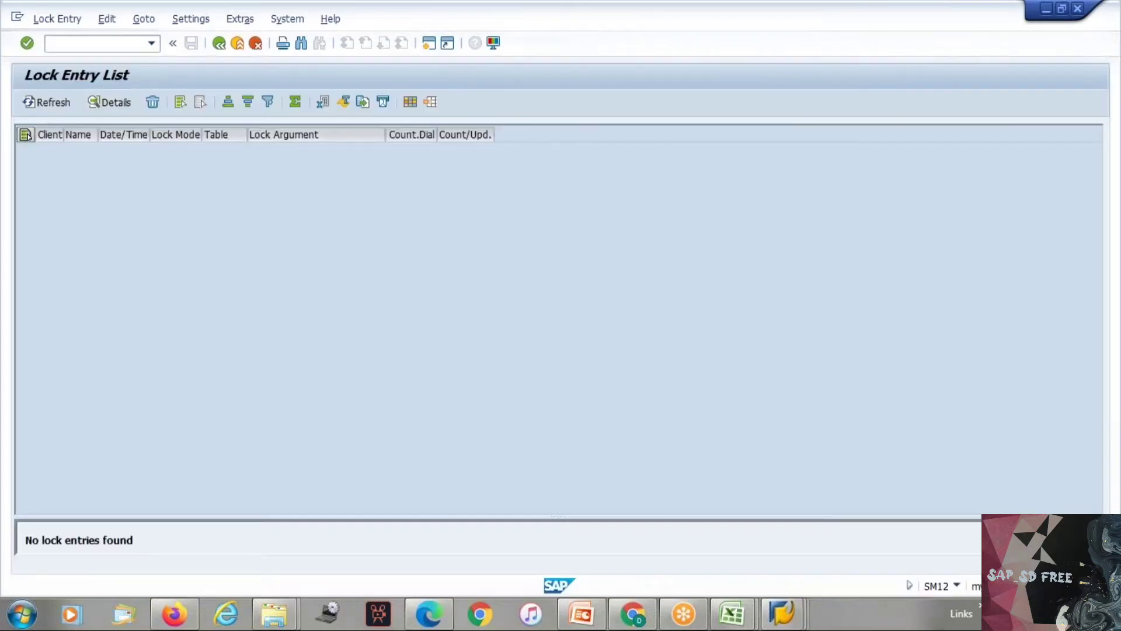
left_click(220, 43)
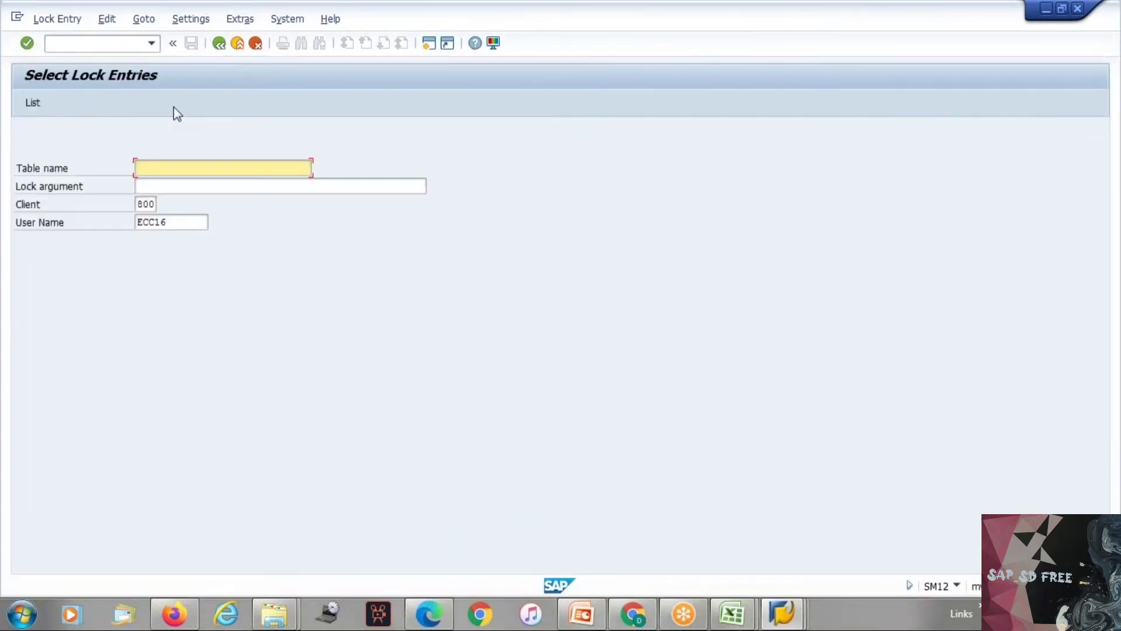
Step: Go back to the session with the shipping point overview, leave it and reopen Assign shipping point to plant for editing
key("alt+Tab")
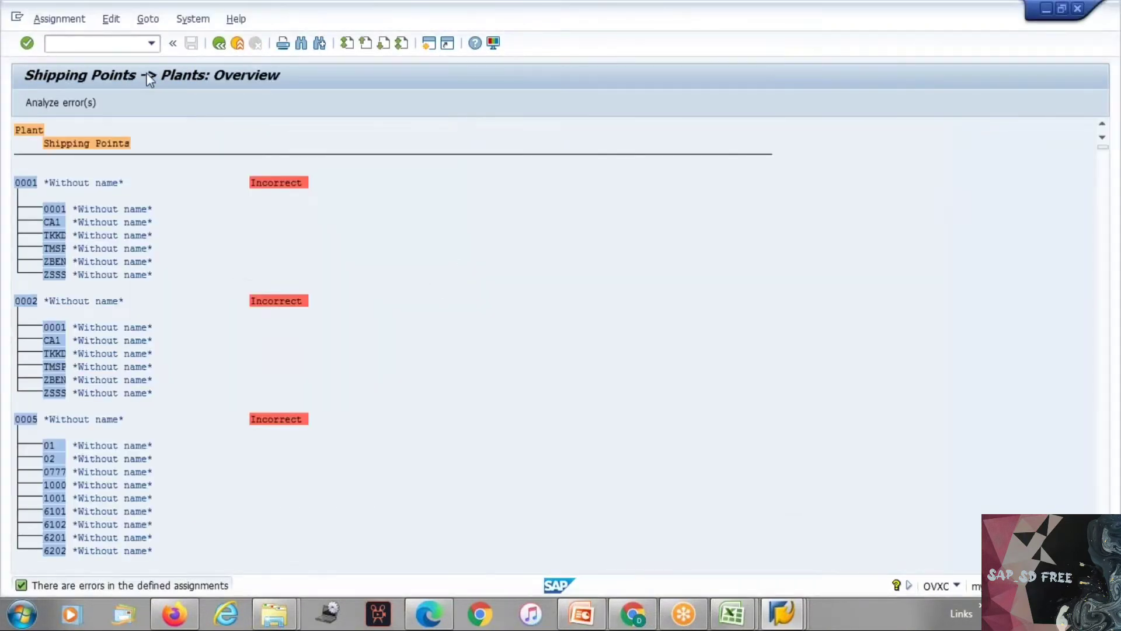
key("Return")
left_click(219, 45)
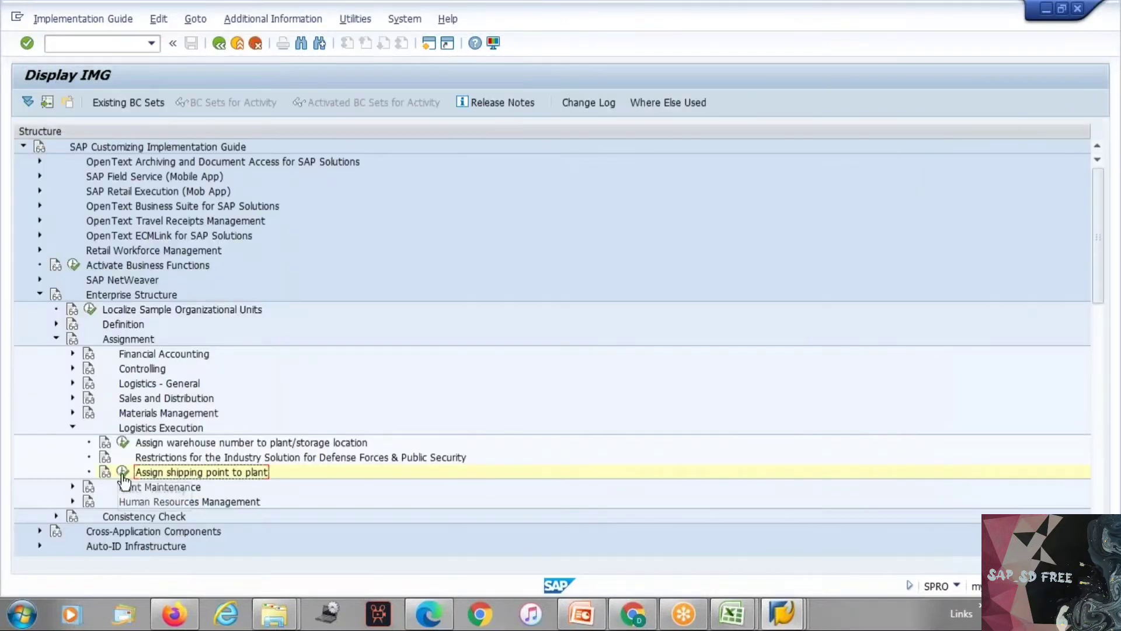
left_click(122, 471)
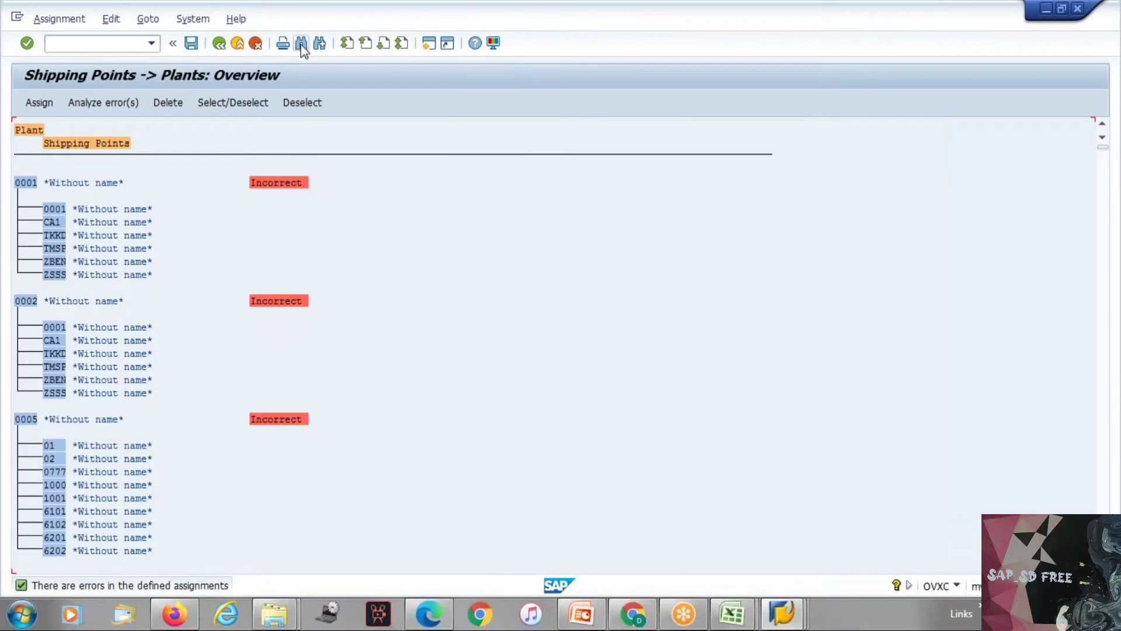
Step: Find plant TEP1 in the shipping point overview and jump to its entry
left_click(300, 44)
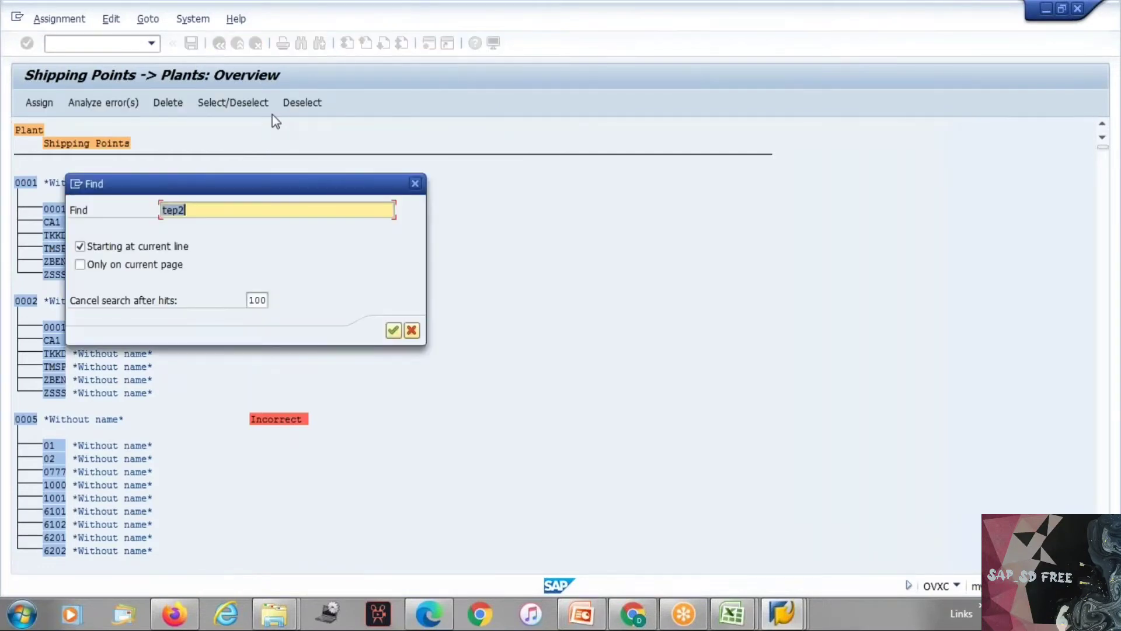
key("End")
key("BackSpace")
type("1")
key("Return")
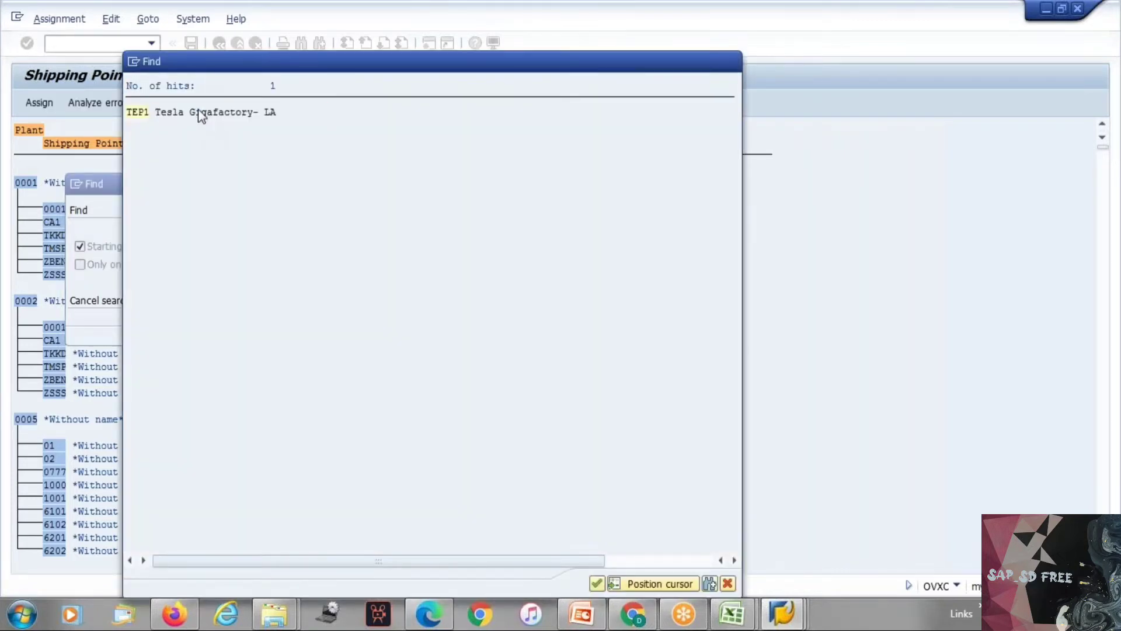
double_click(200, 113)
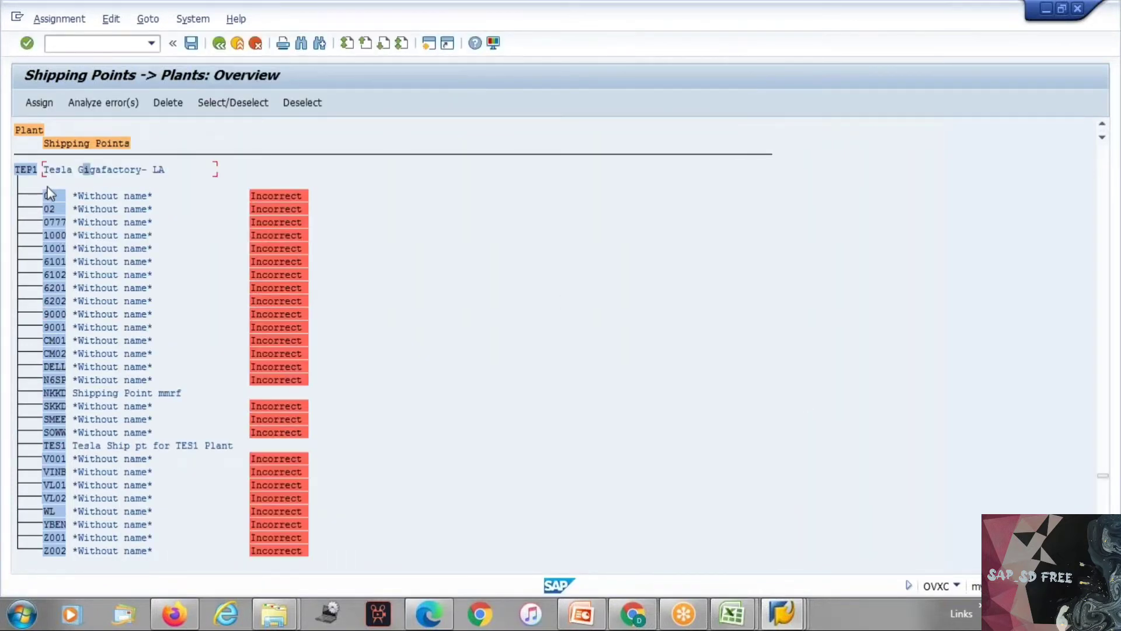
Step: Try to delete the assignment of shipping point 01 from plant TEP1 and acknowledge the information dialog
left_click(52, 198)
left_click(52, 197)
left_click(169, 104)
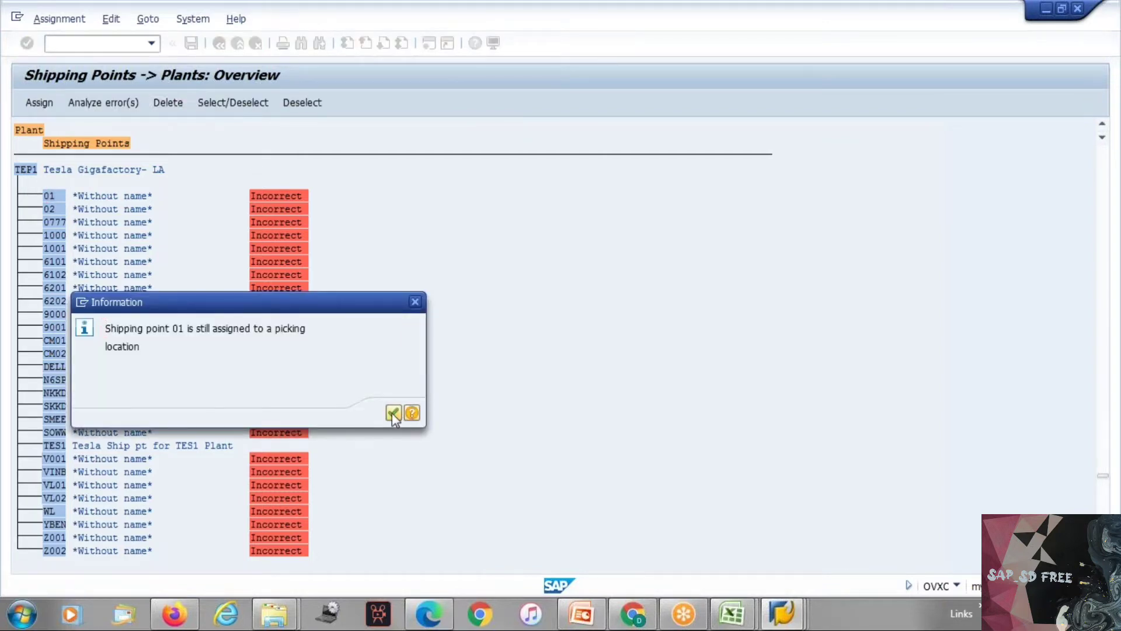
left_click(392, 412)
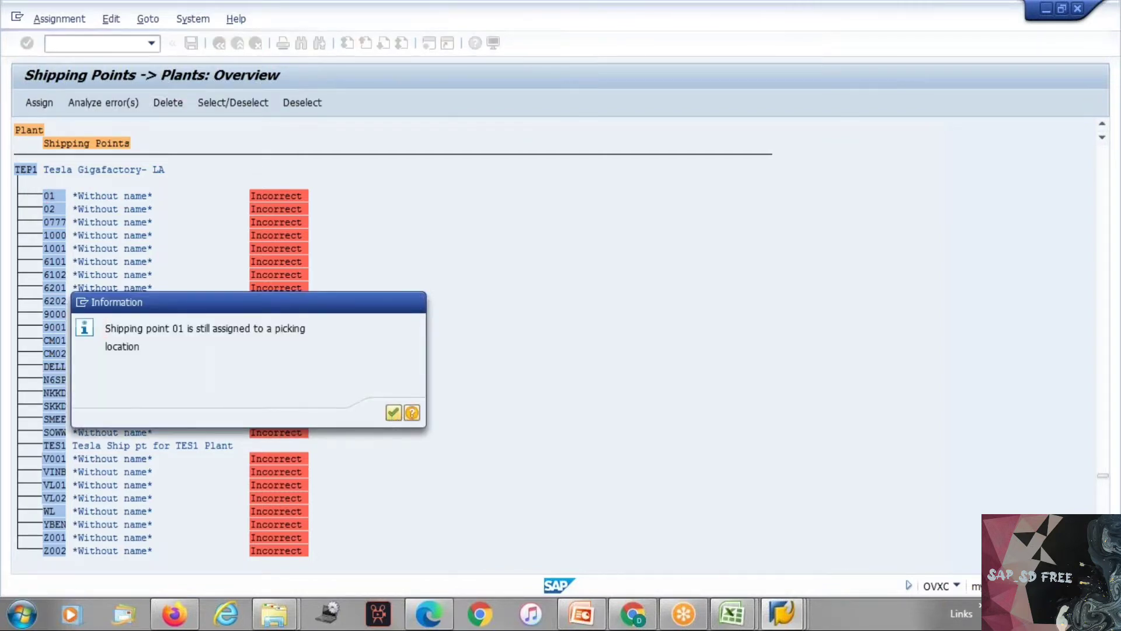
Step: Assign shipping point TES3, Tesla Ship pt for TES3 Plant, to plant TEP1
left_click(54, 209)
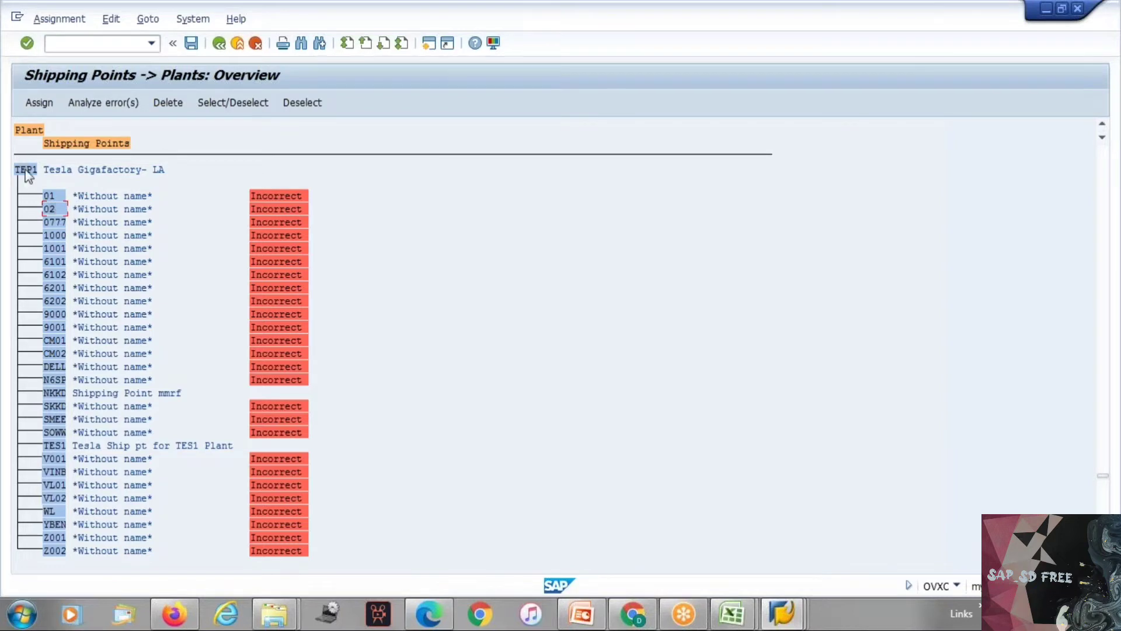
left_click(33, 103)
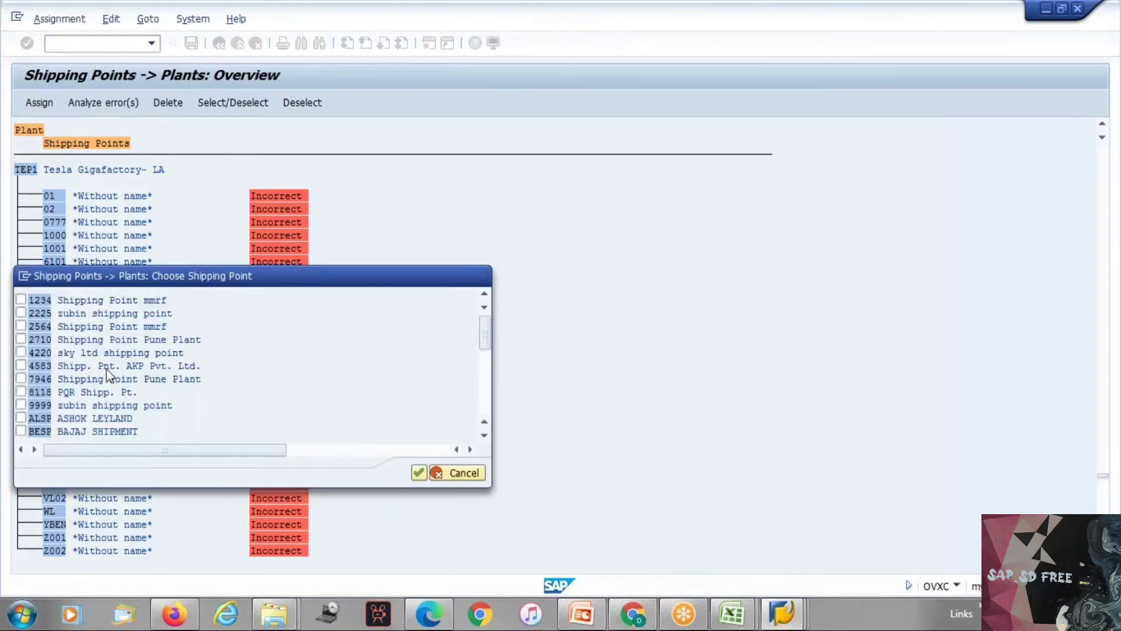
scroll(87, 327, "down", 2)
scroll(87, 327, "down", 4)
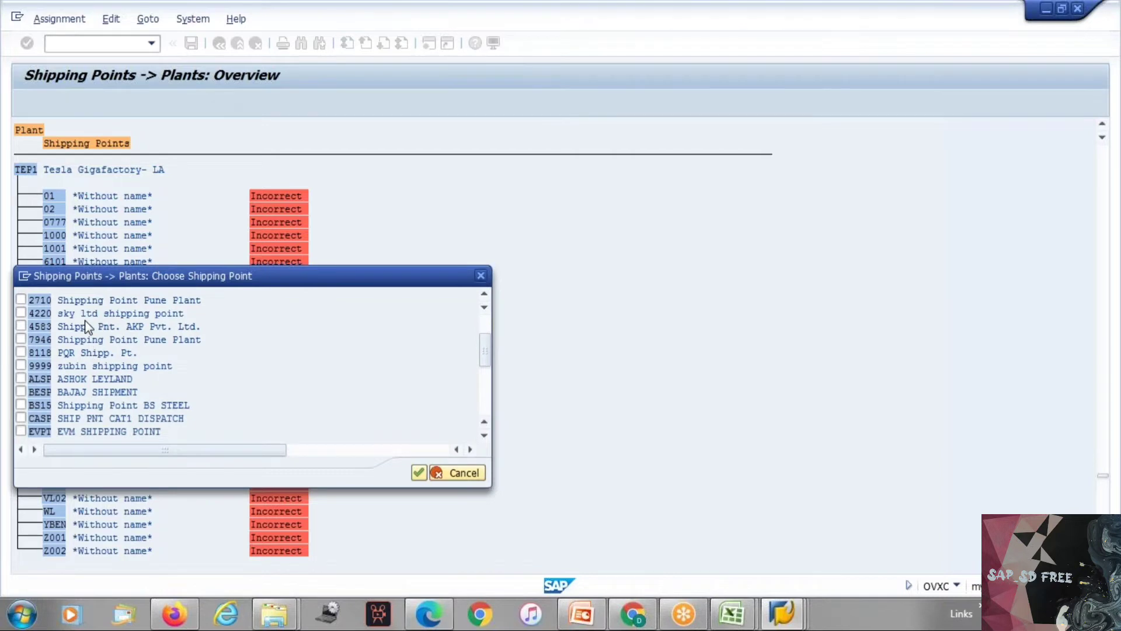
scroll(101, 338, "down", 3)
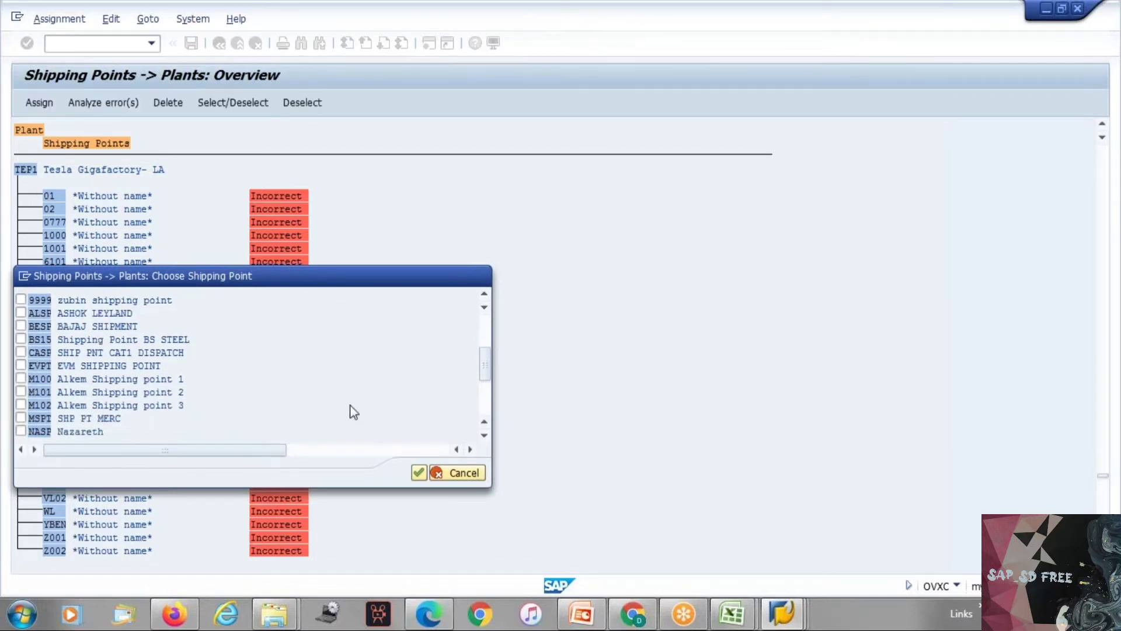
left_click(486, 402)
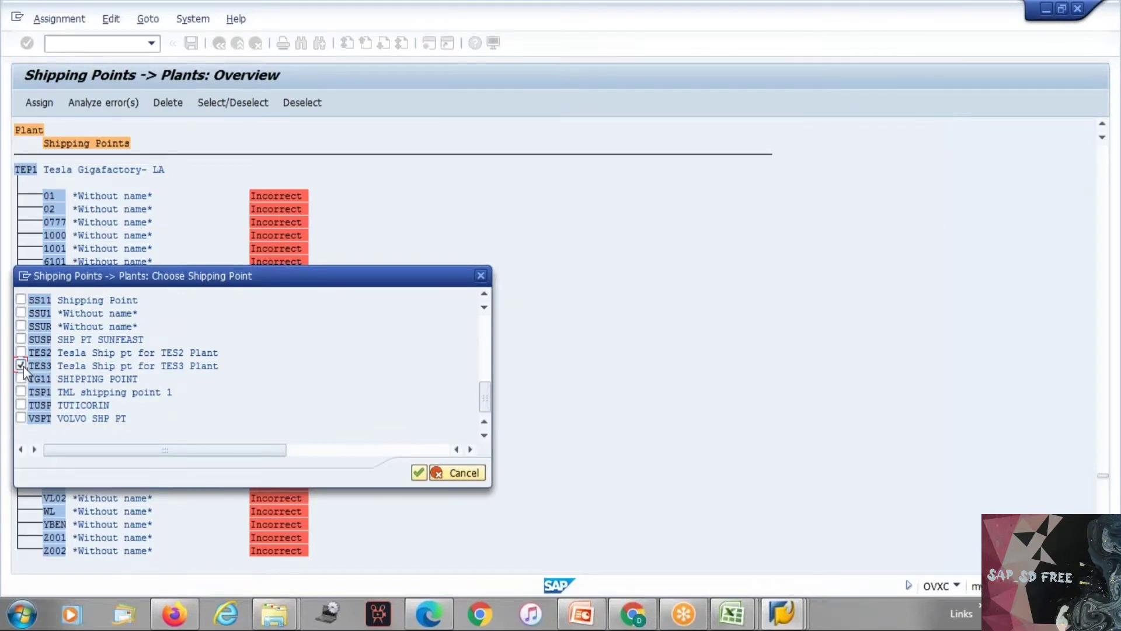
left_click(420, 473)
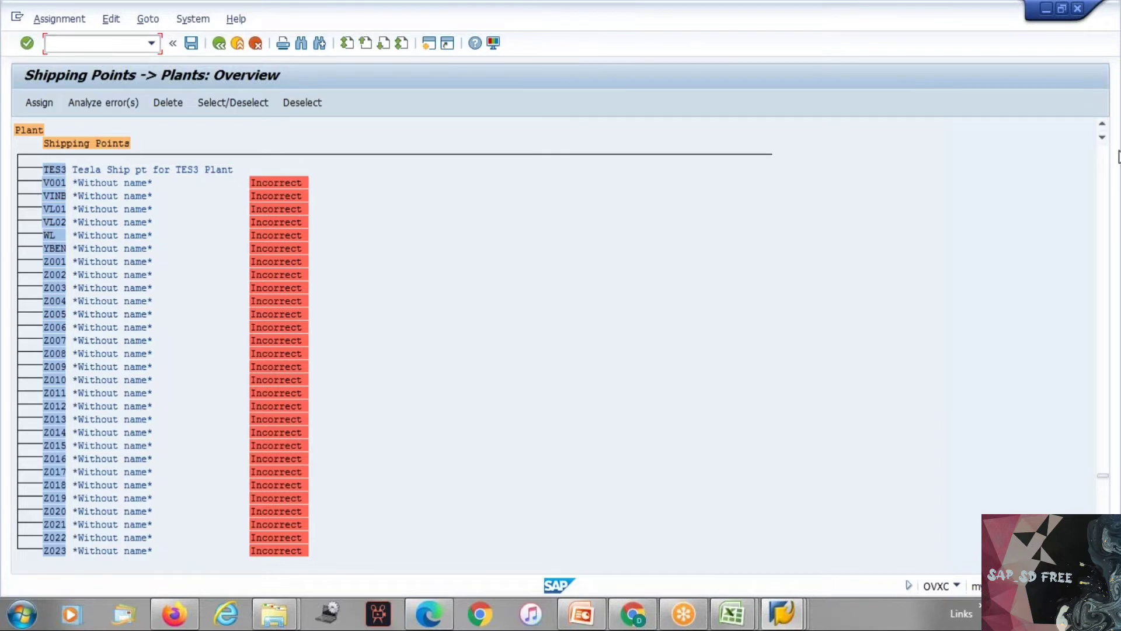
Step: Look over the shipping points assigned to plant TEP1, from TES3 back up to the plant's heading
left_click(1101, 125)
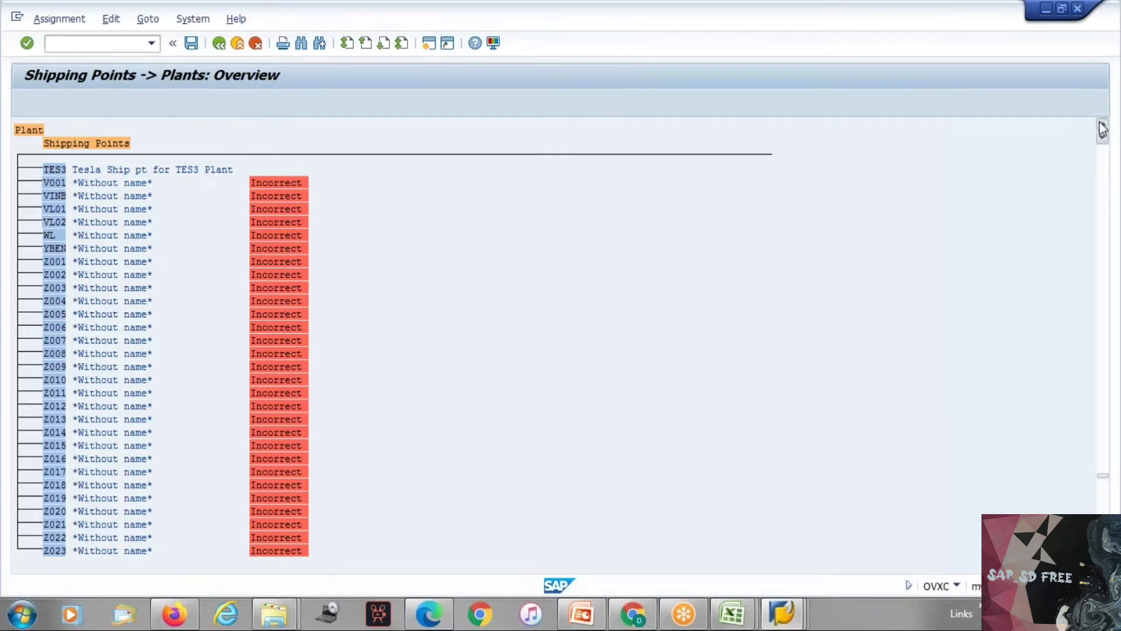
left_click(1100, 124)
left_click(1101, 125)
left_click(1100, 125)
left_click(1100, 125)
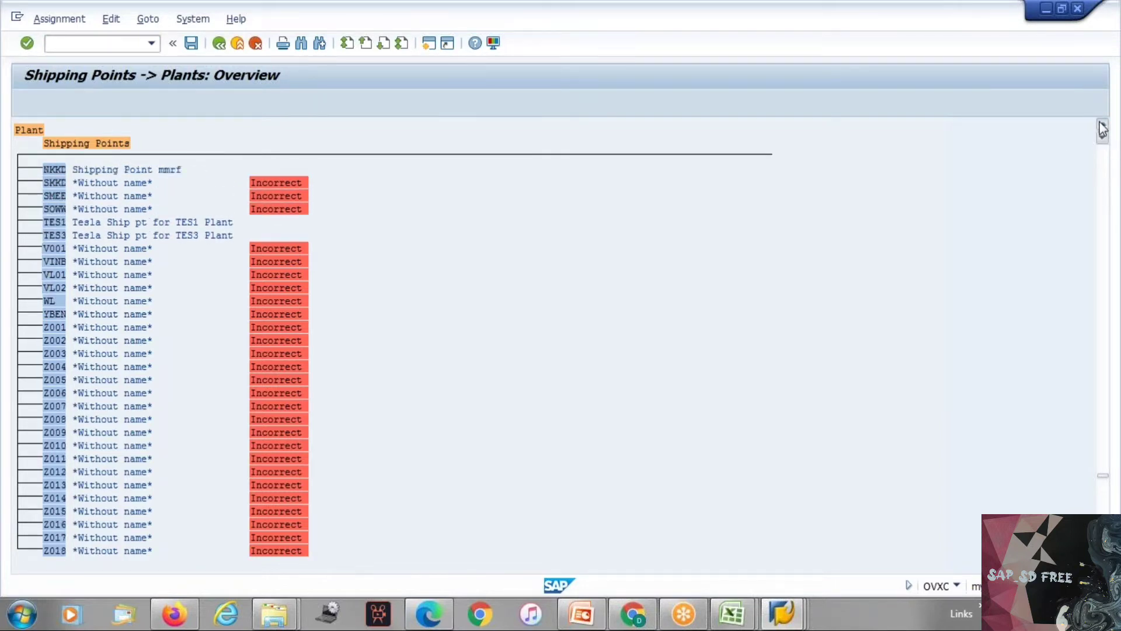
left_click(1101, 125)
left_click(1101, 124)
left_click(1100, 125)
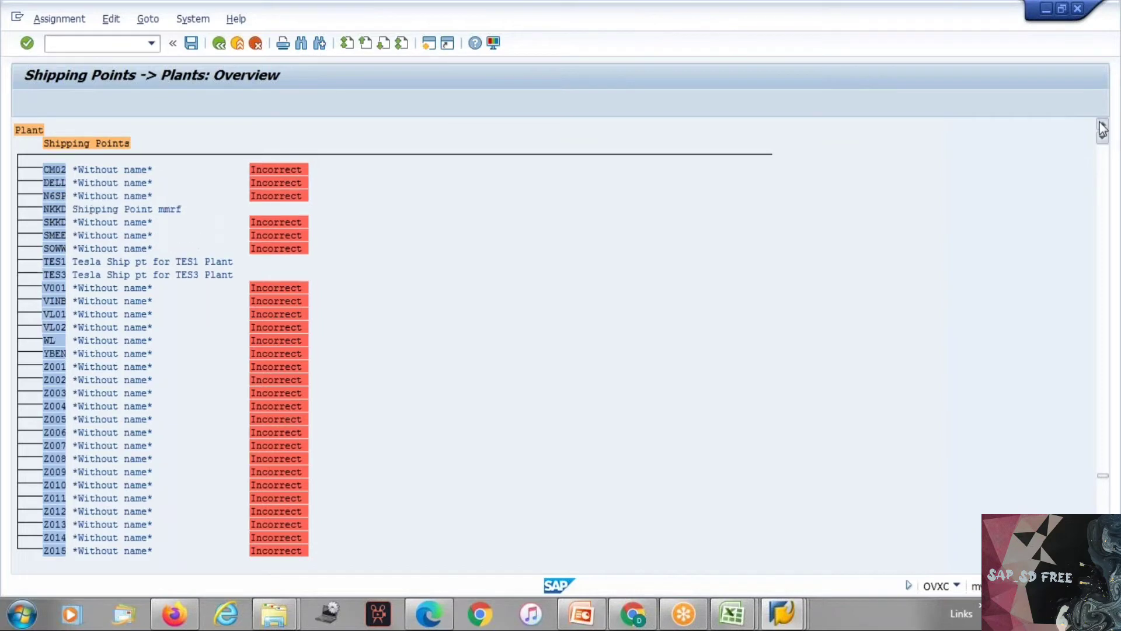
left_click(1100, 125)
left_click(1101, 125)
left_click(1101, 125)
left_click(1100, 125)
left_click(1100, 125)
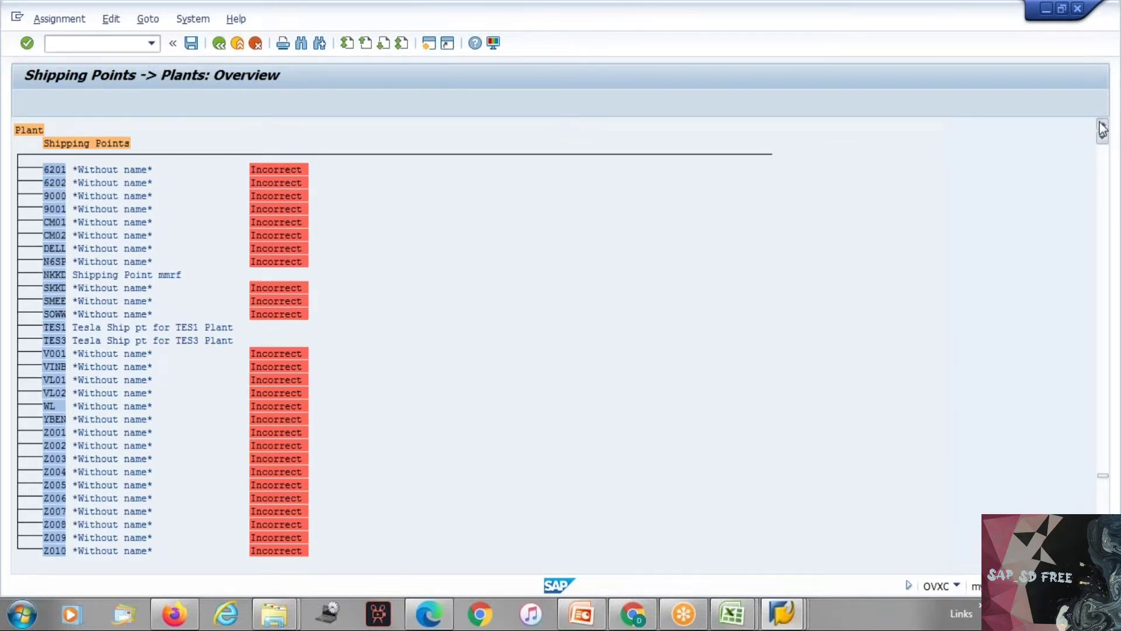
left_click(1101, 125)
left_click(1101, 125)
left_click(1101, 125)
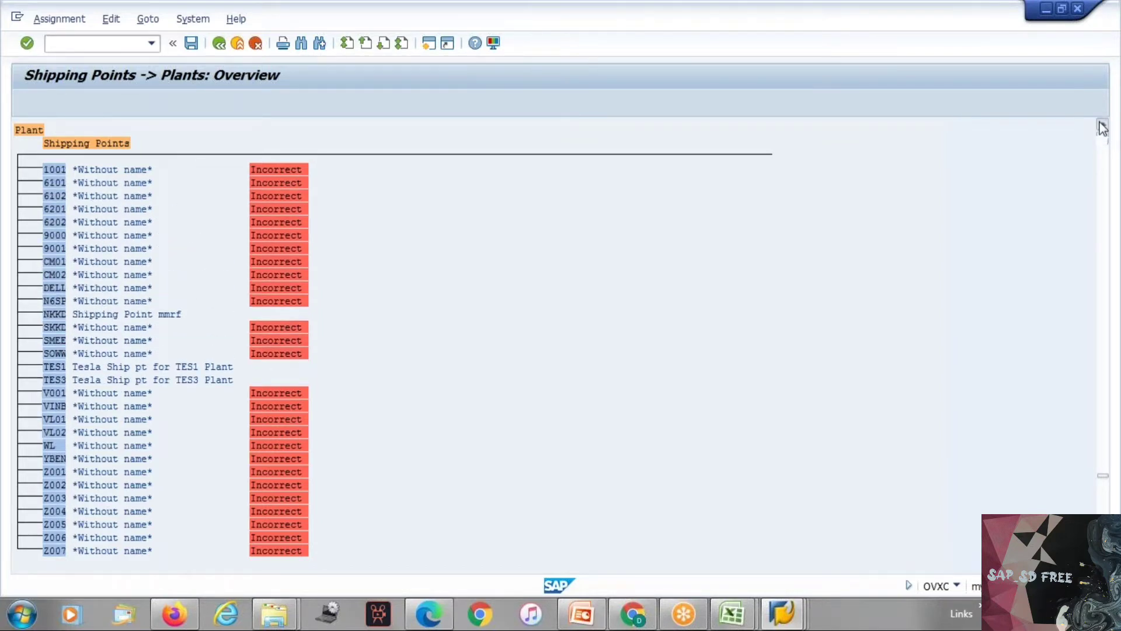
left_click(1100, 125)
left_click(1101, 125)
left_click(1101, 125)
left_click(1101, 125)
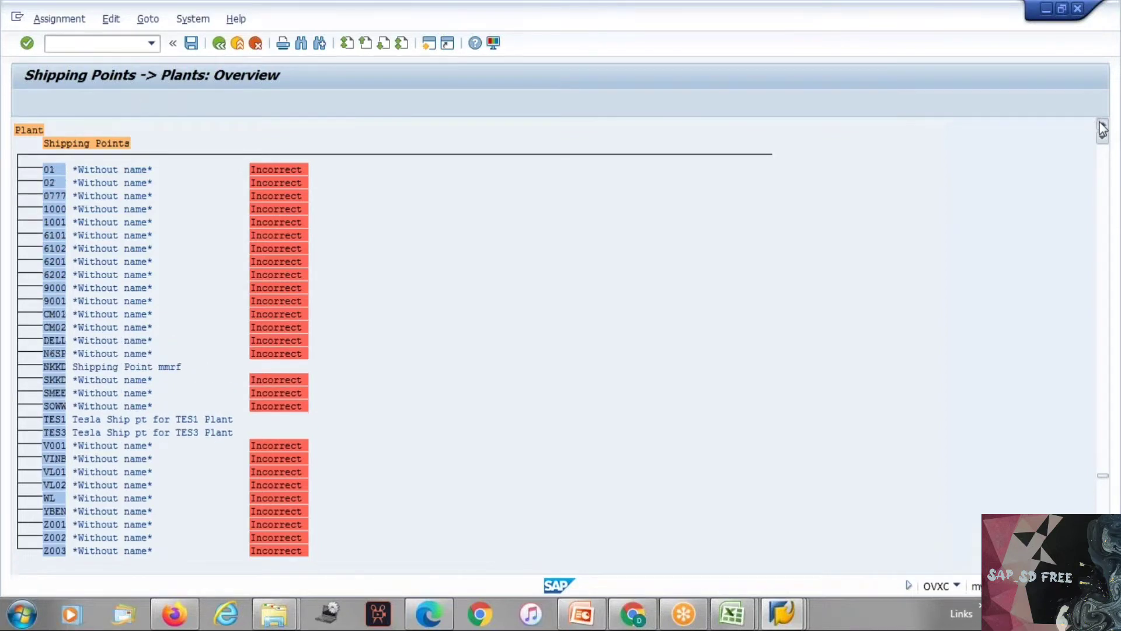
left_click(1100, 125)
left_click(1100, 125)
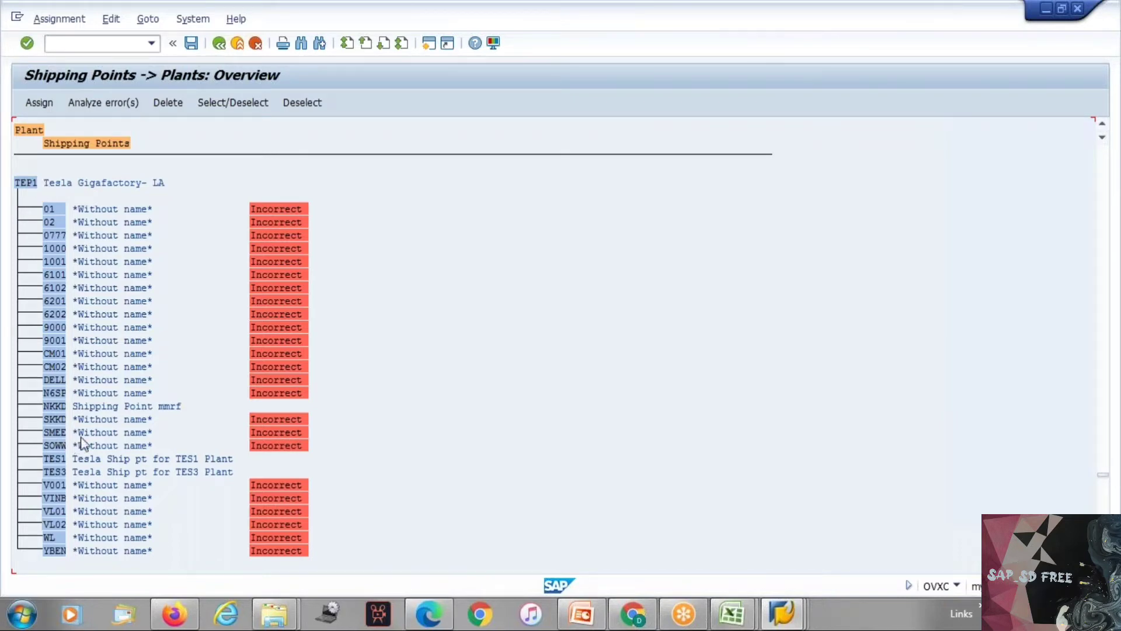
Step: Leave the shipping point overview without saving and reopen Assign shipping point to plant
left_click(220, 44)
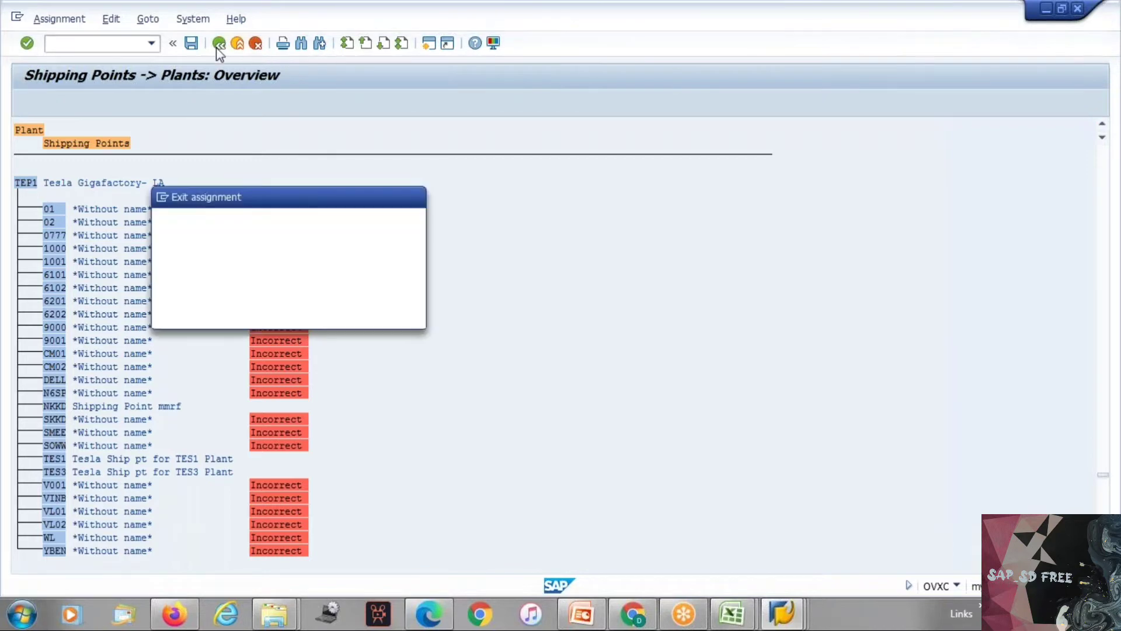
left_click(338, 313)
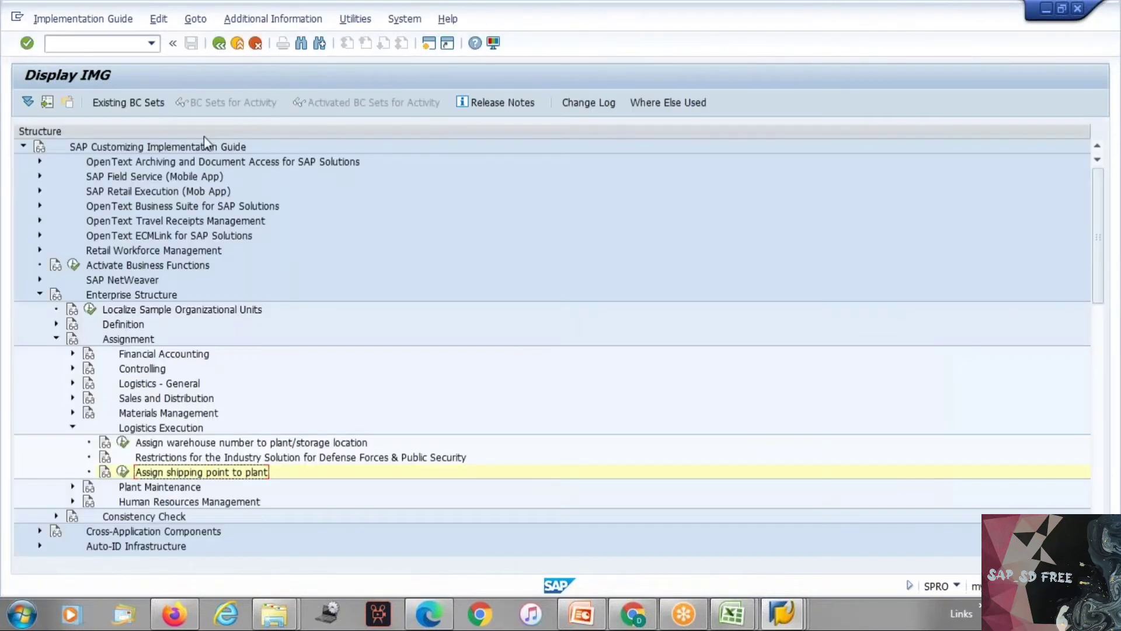
left_click(123, 471)
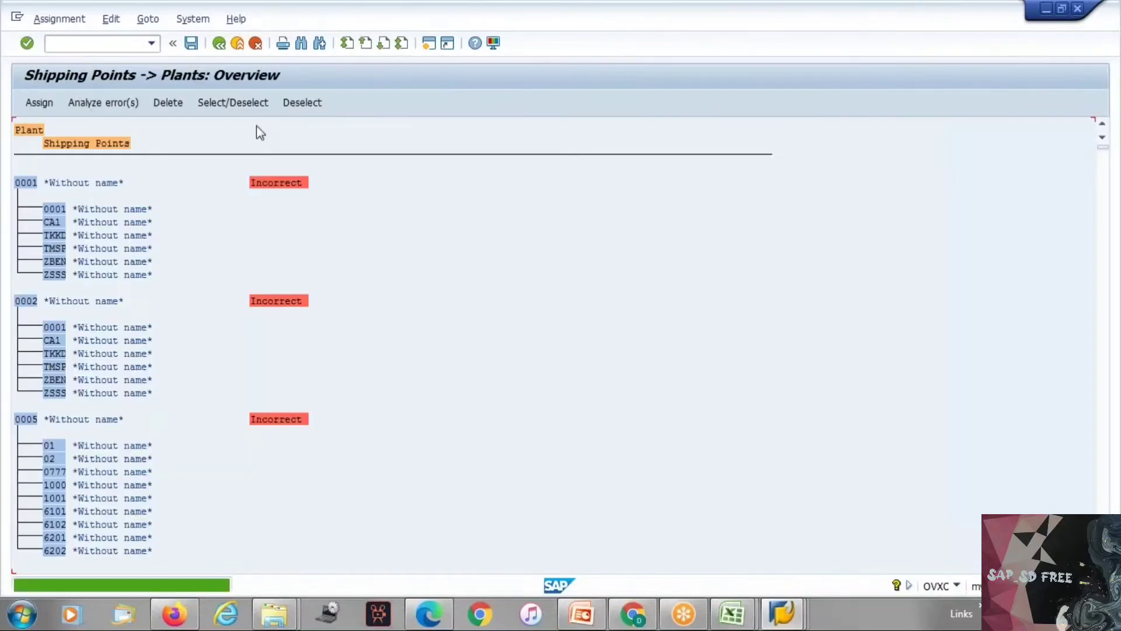
Step: Find plant TEP1, Tesla Gigafactory- LA, in the reopened overview and jump to its entry
left_click(300, 43)
key("Return")
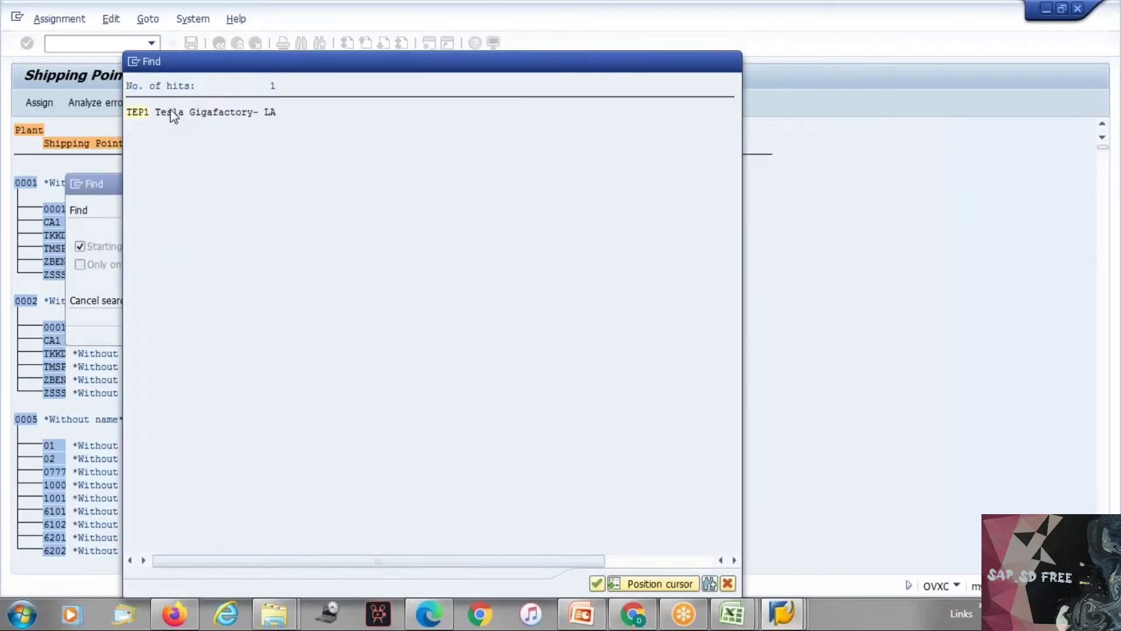
double_click(172, 113)
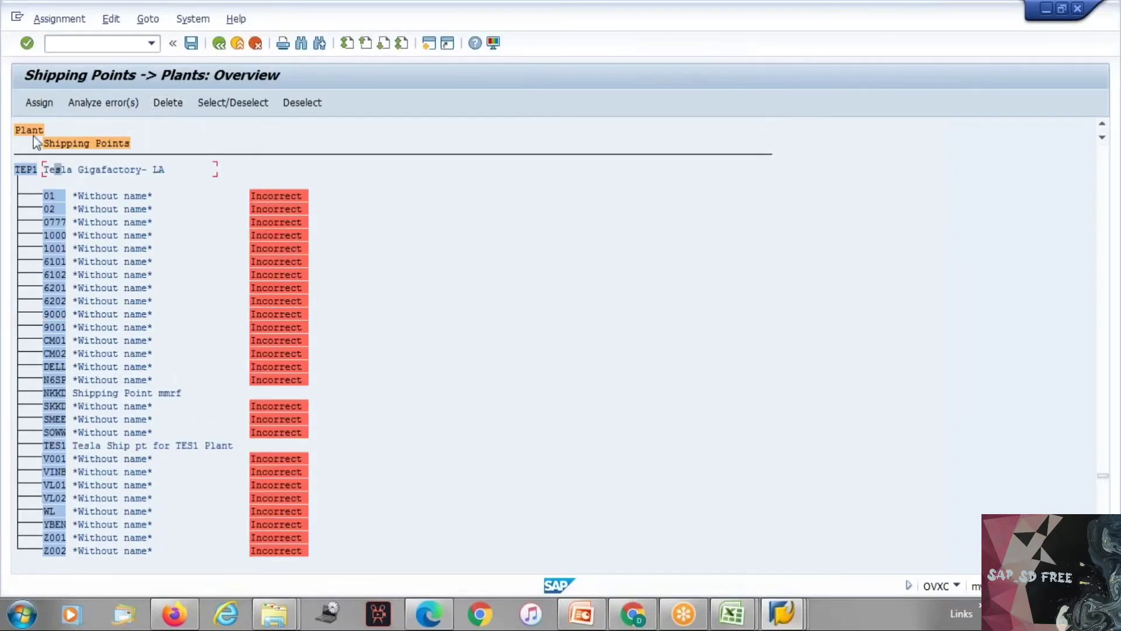
Step: Assign shipping point TES3, Tesla Ship pt for TES3 Plant, to plant TEP1 and save it under customizing request Y01K903486
left_click(35, 104)
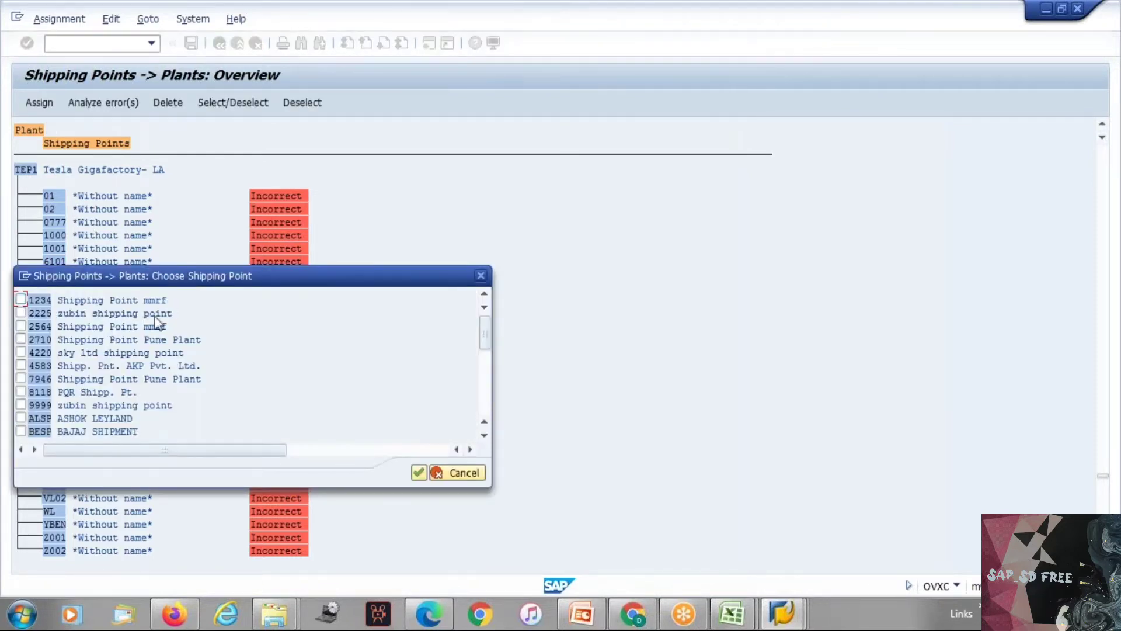
scroll(469, 421, "down", 2)
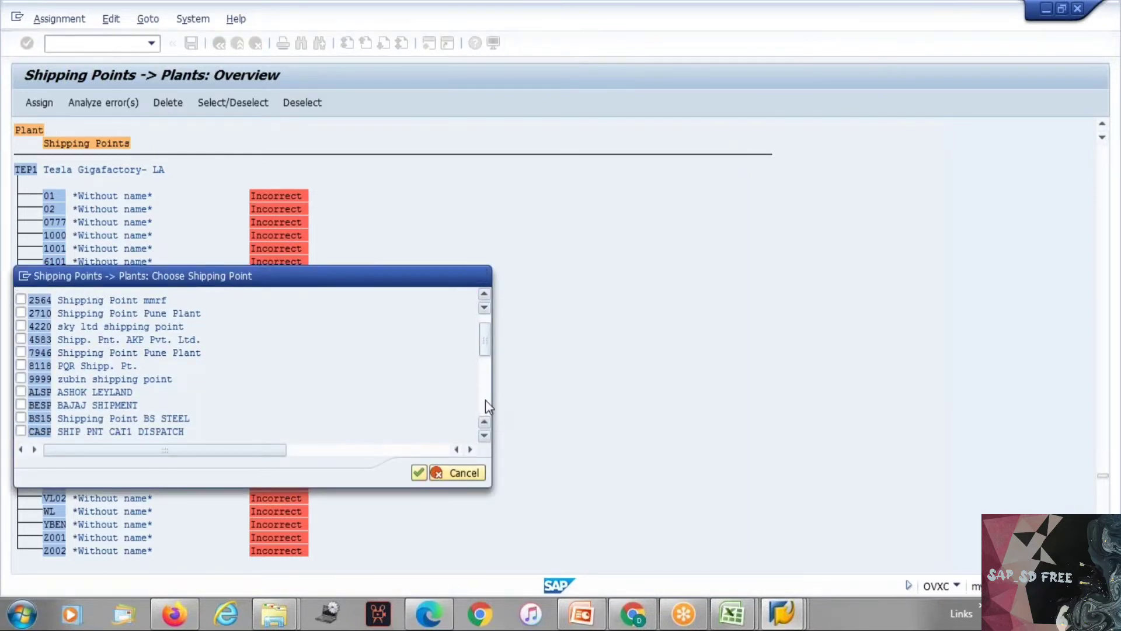
left_click(489, 407)
left_click(485, 400)
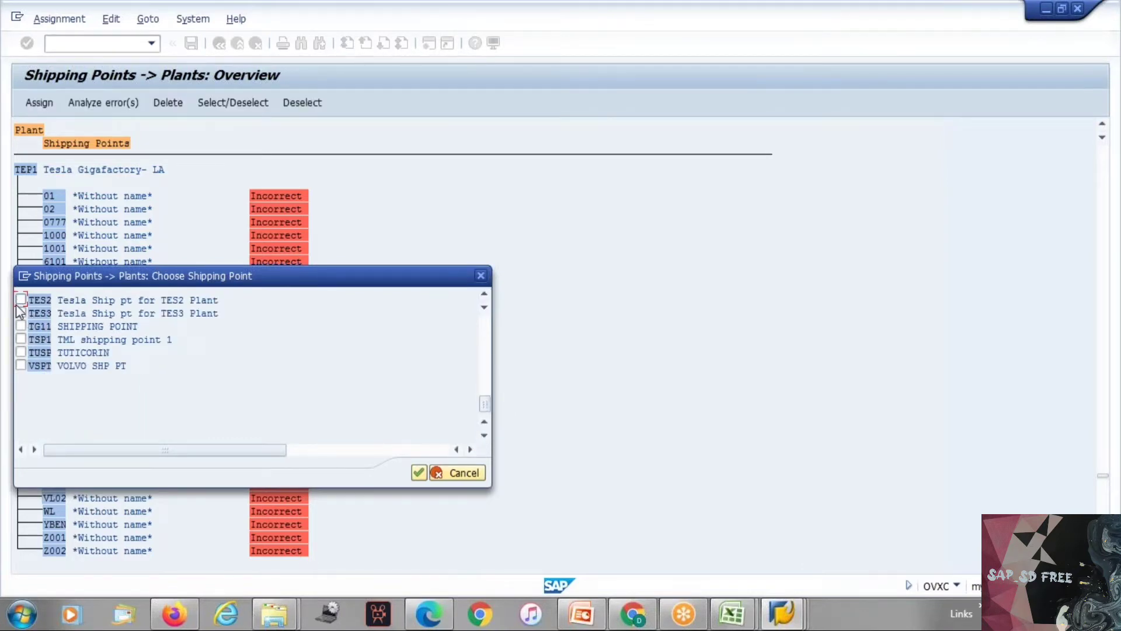
left_click(21, 314)
left_click(419, 472)
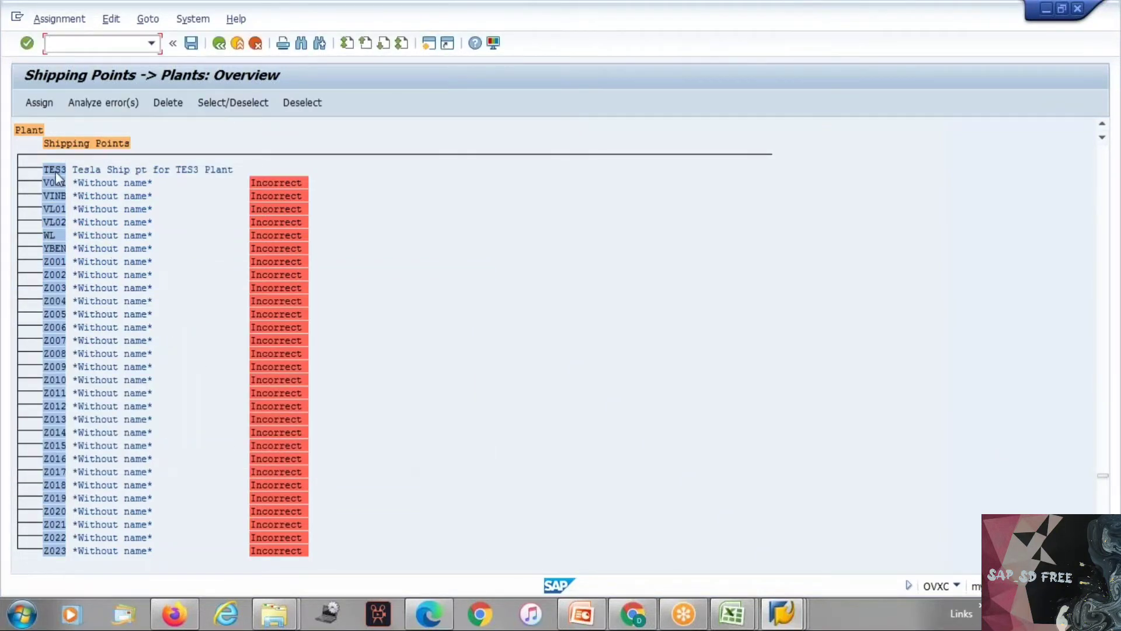
left_click(190, 42)
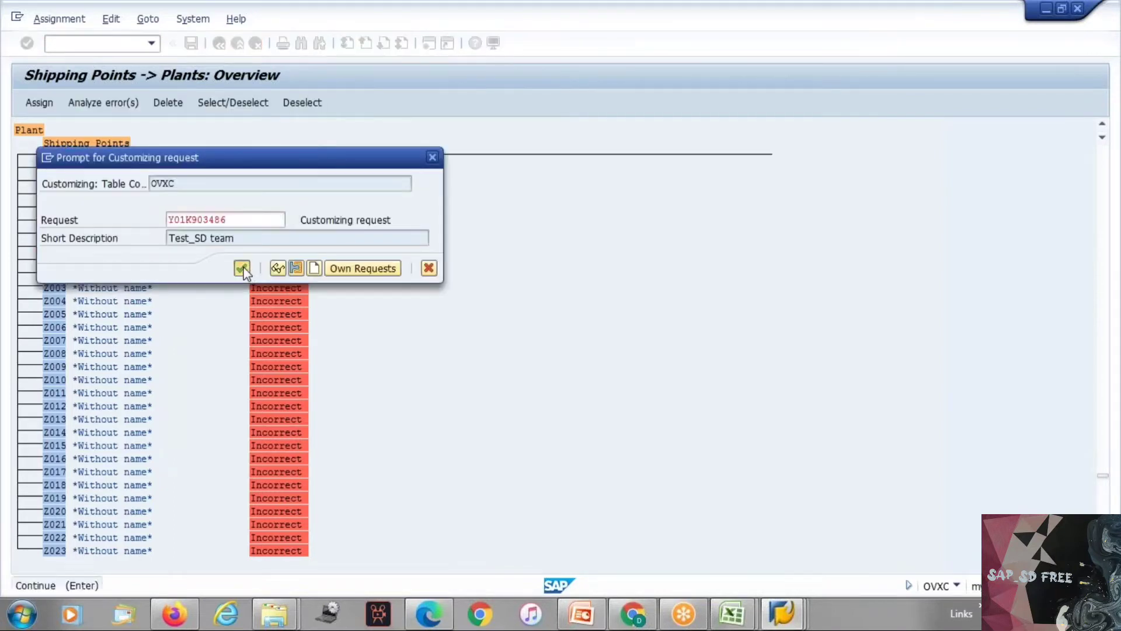
left_click(242, 268)
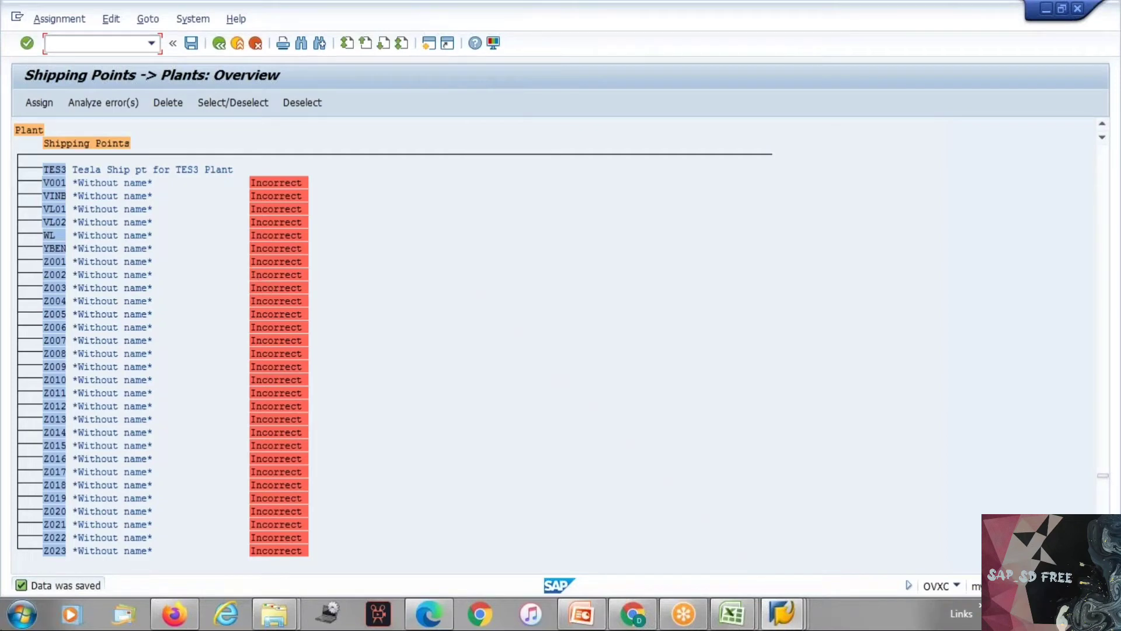
Step: Return to the implementation guide and collapse the Logistics Execution and Assignment nodes
left_click(222, 47)
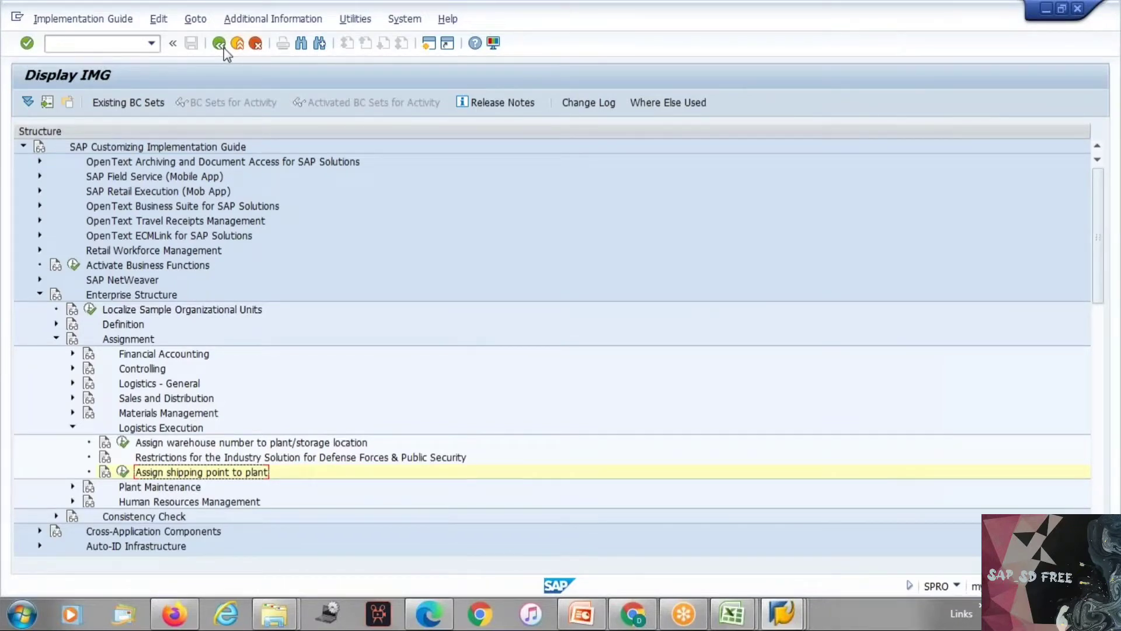
left_click(72, 427)
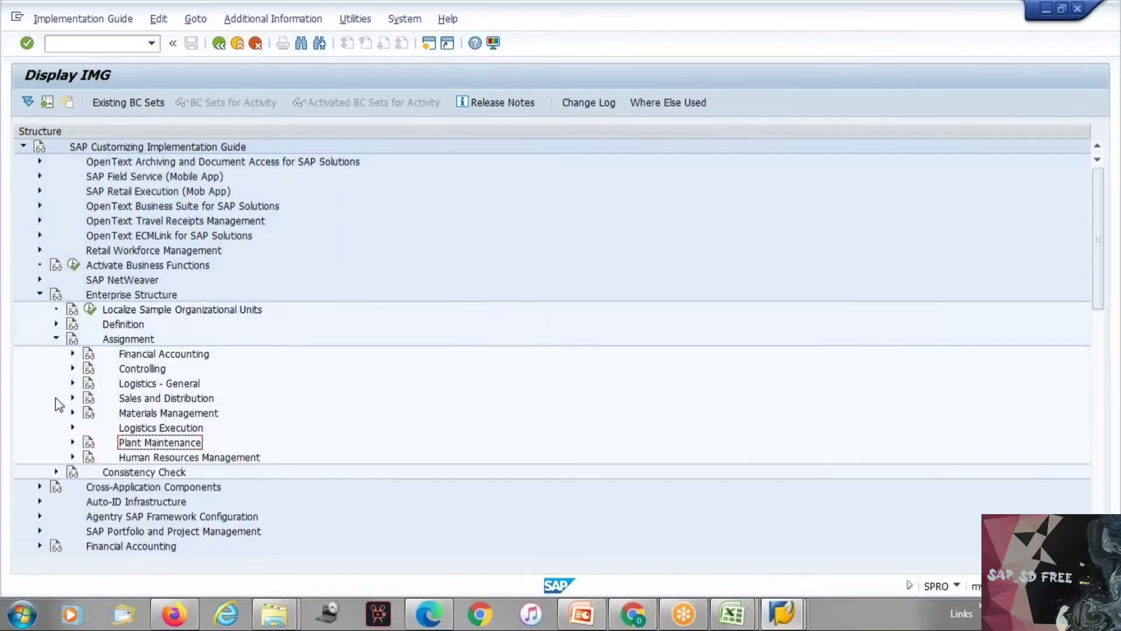
left_click(57, 339)
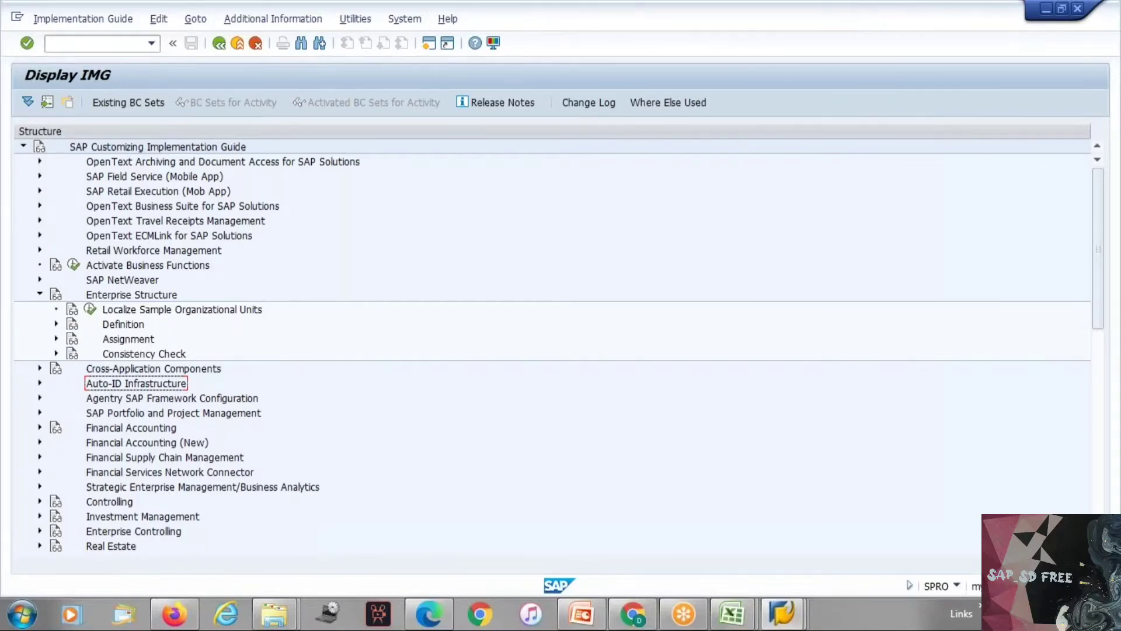
Step: Open Maintain storage location under Enterprise Structure, Definition, Materials Management, with plant TEP1 as the work area
left_click(56, 323)
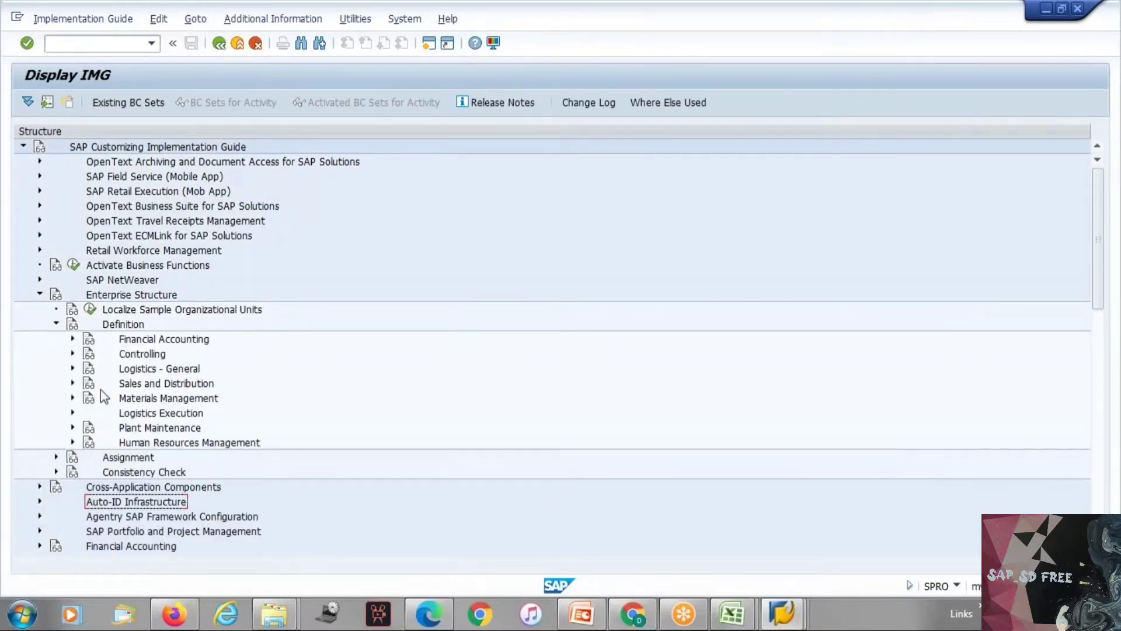
left_click(73, 367)
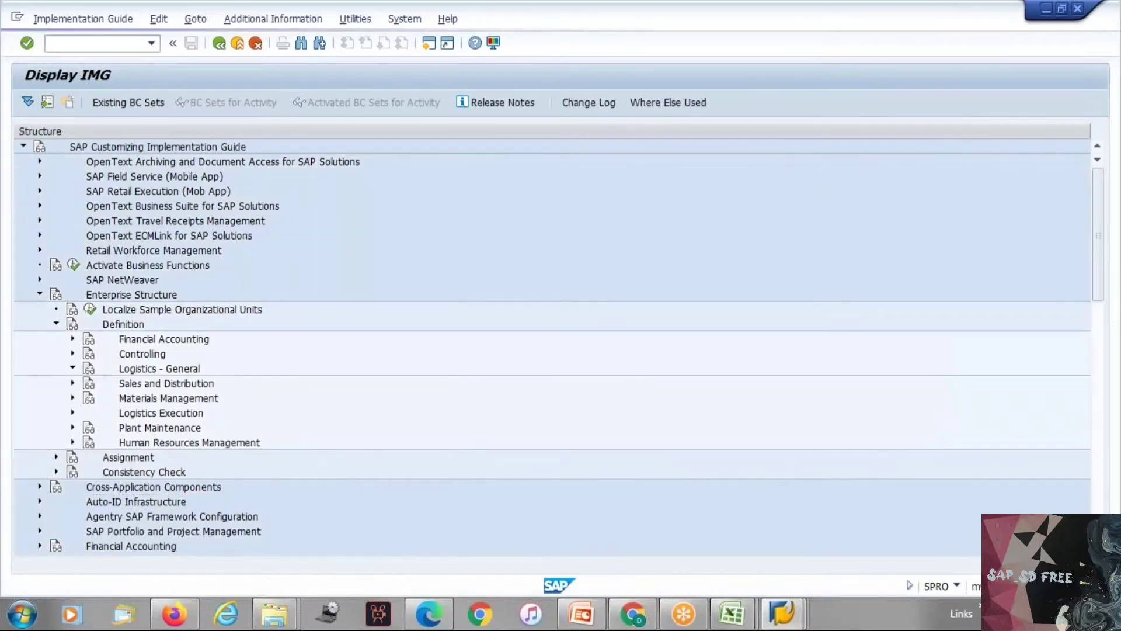
left_click(72, 368)
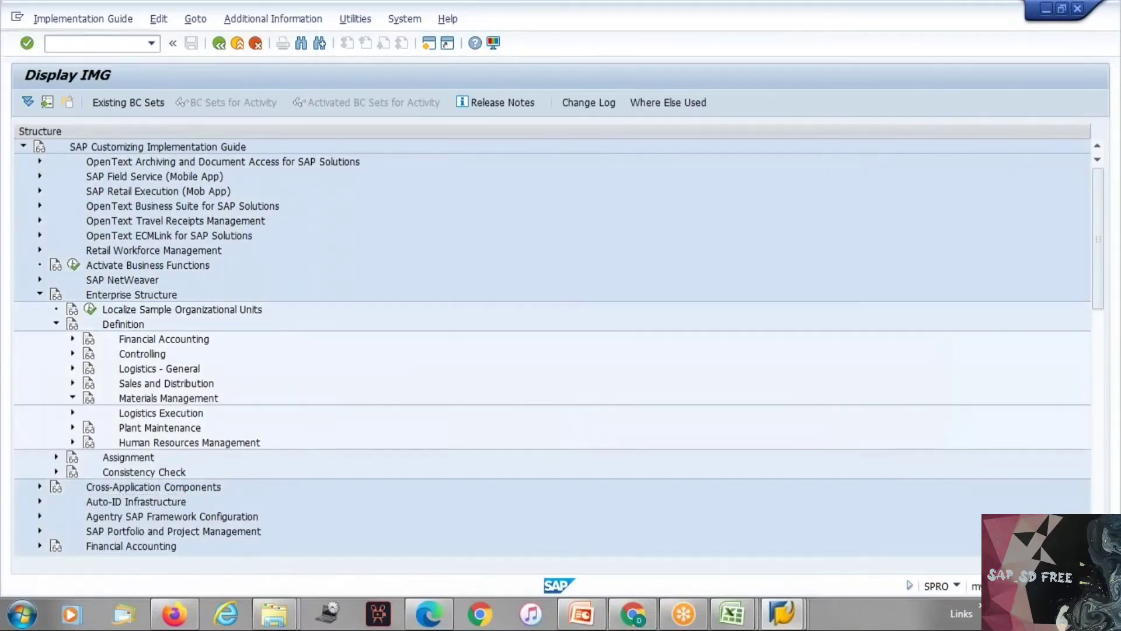
left_click(72, 398)
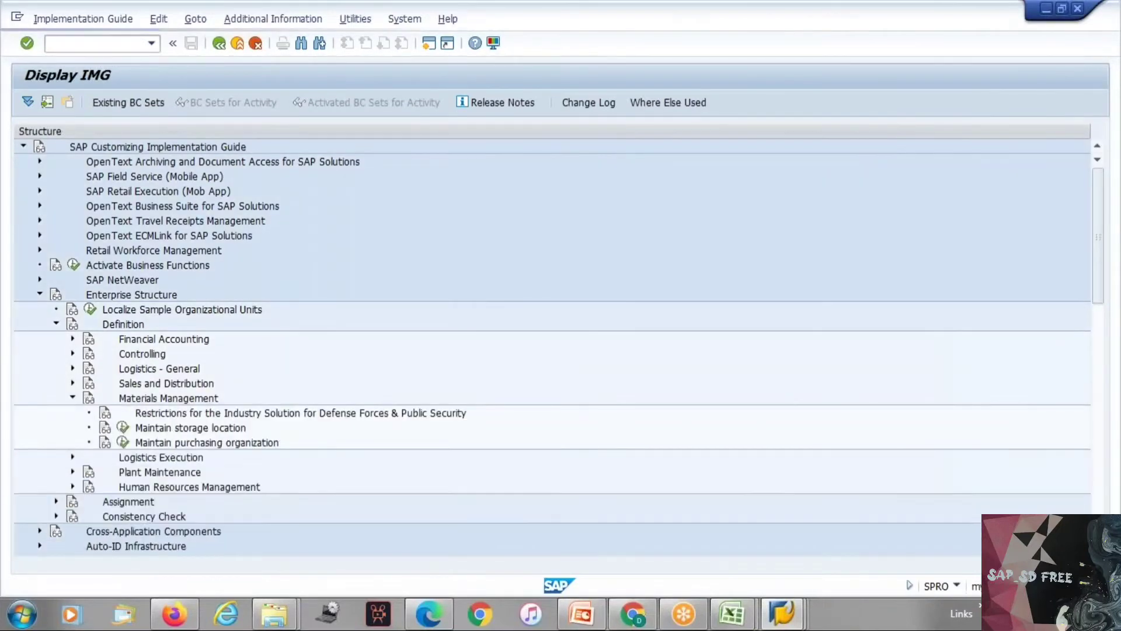
left_click(123, 427)
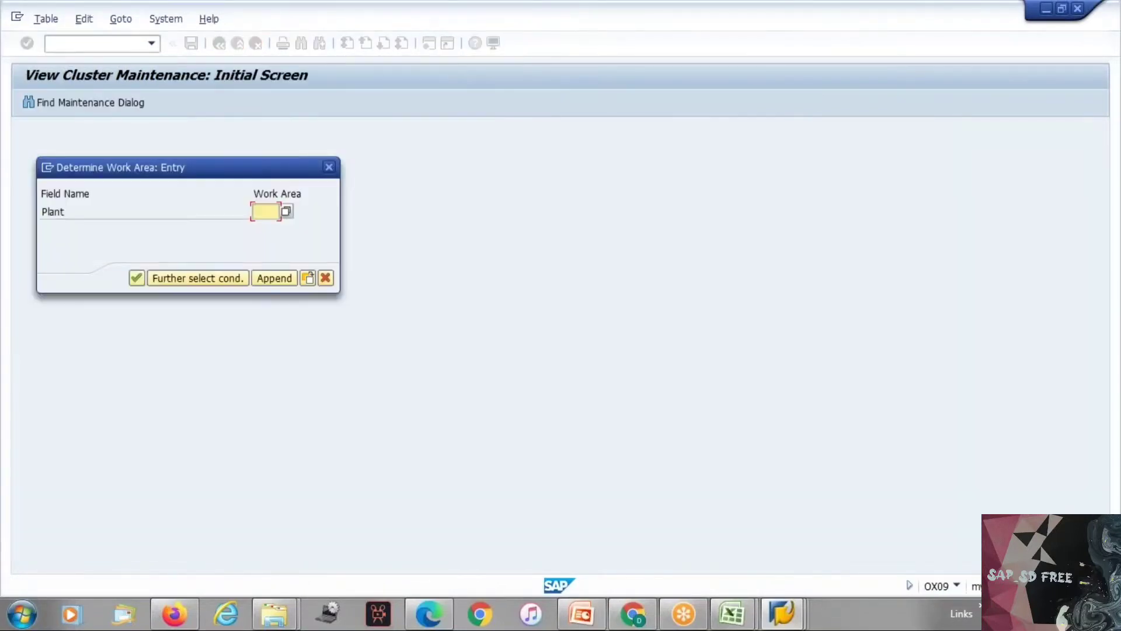
left_click(263, 218)
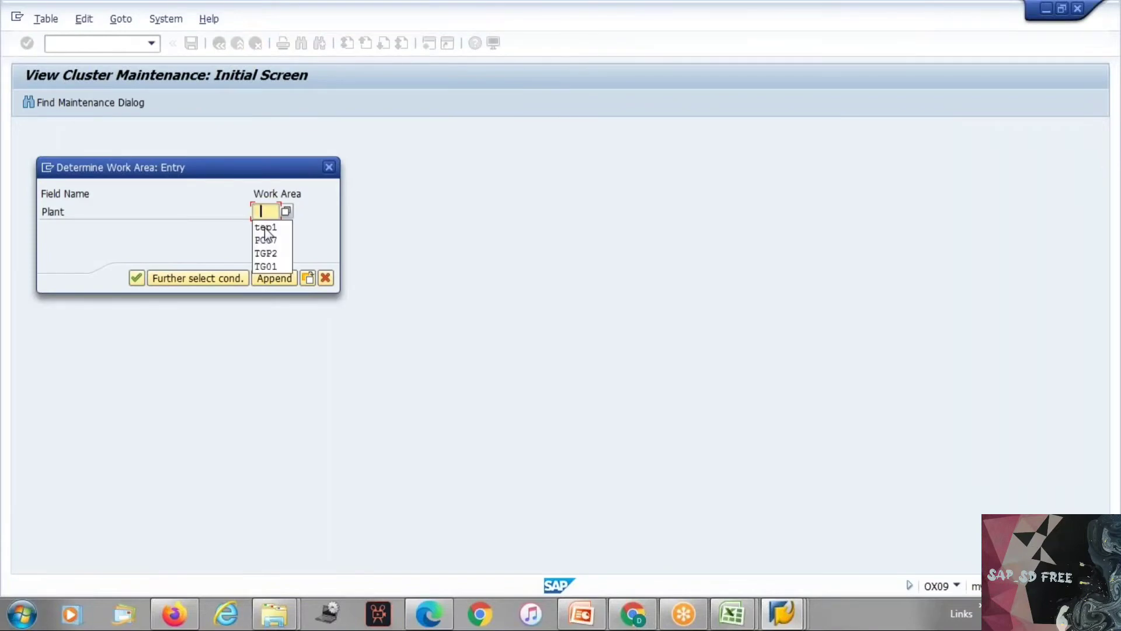
left_click(264, 228)
key("Return")
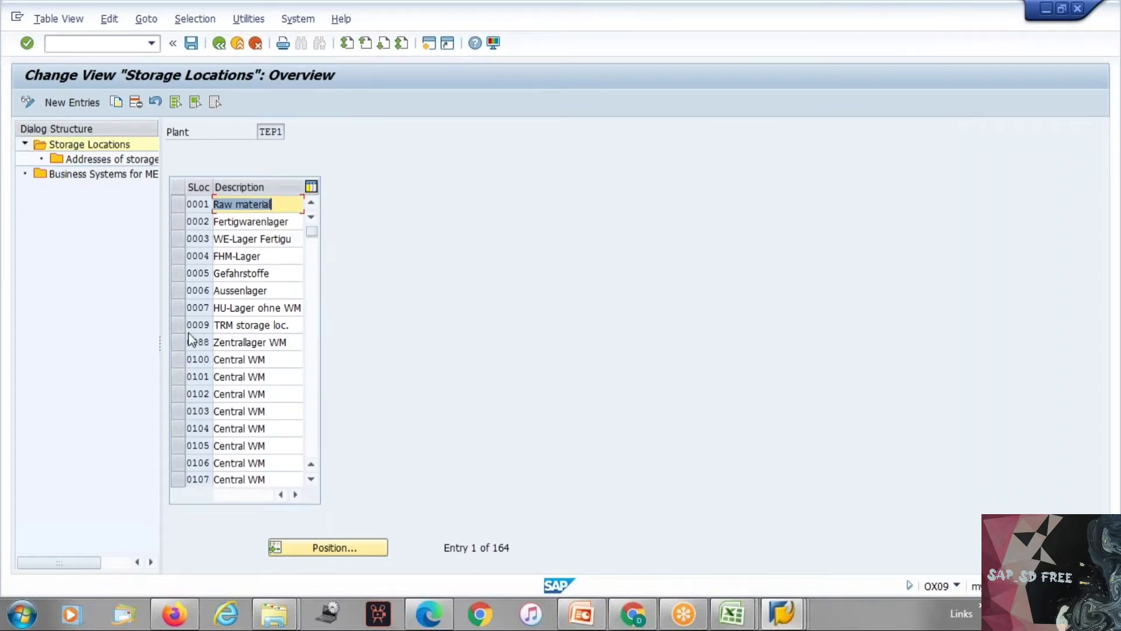
Step: Add a new storage location TEP1 with the description Tyres to plant TEP1
left_click(87, 103)
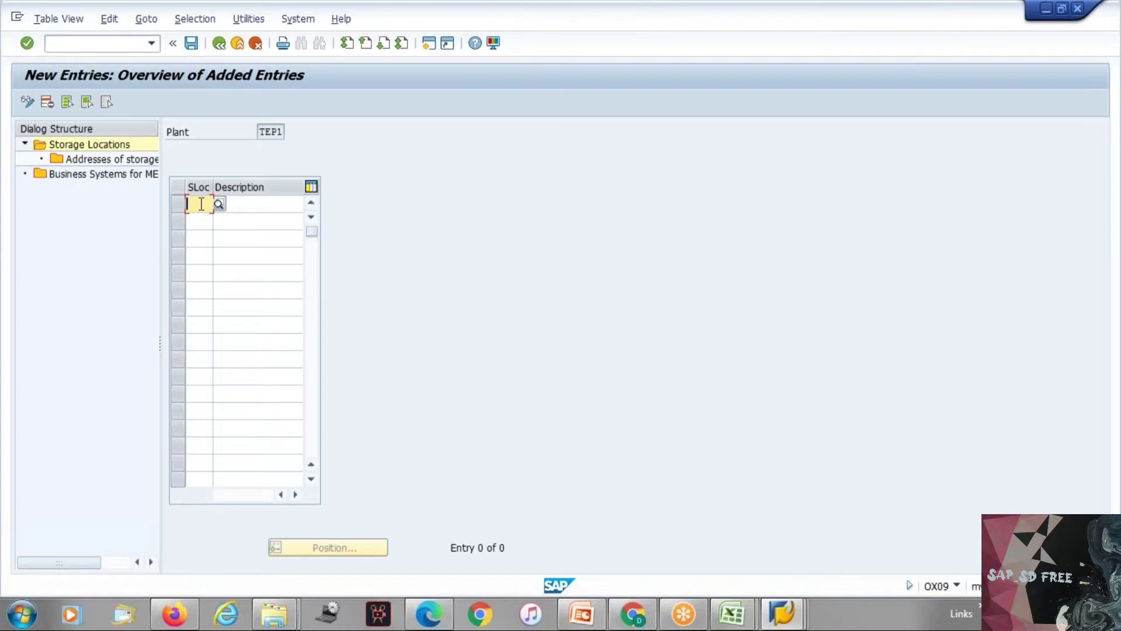
type("tep1")
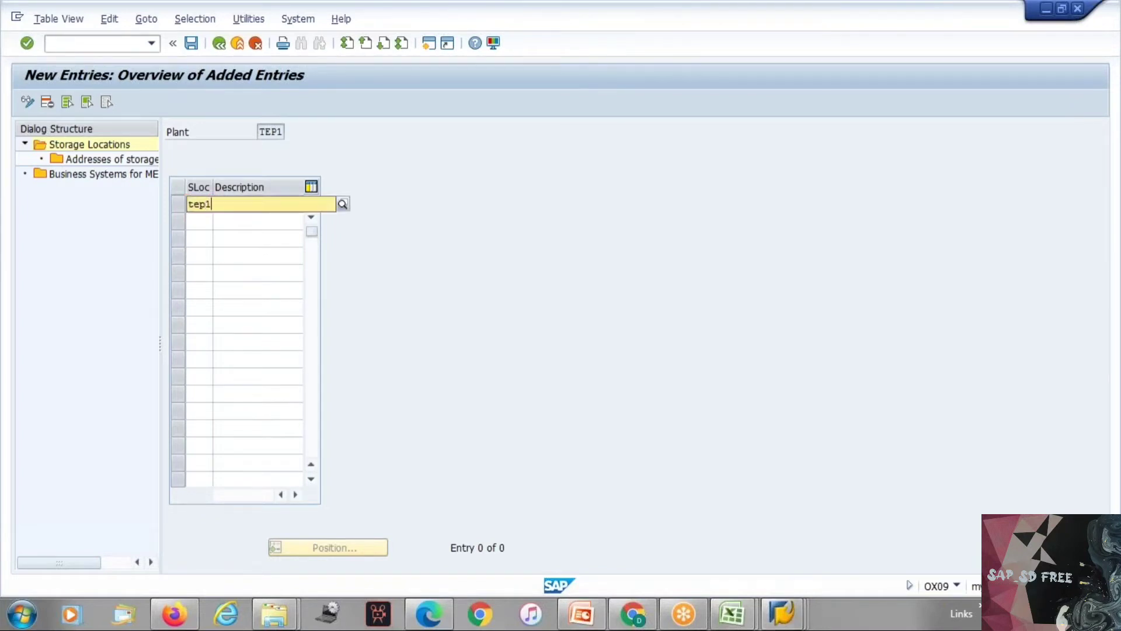
key("Tab")
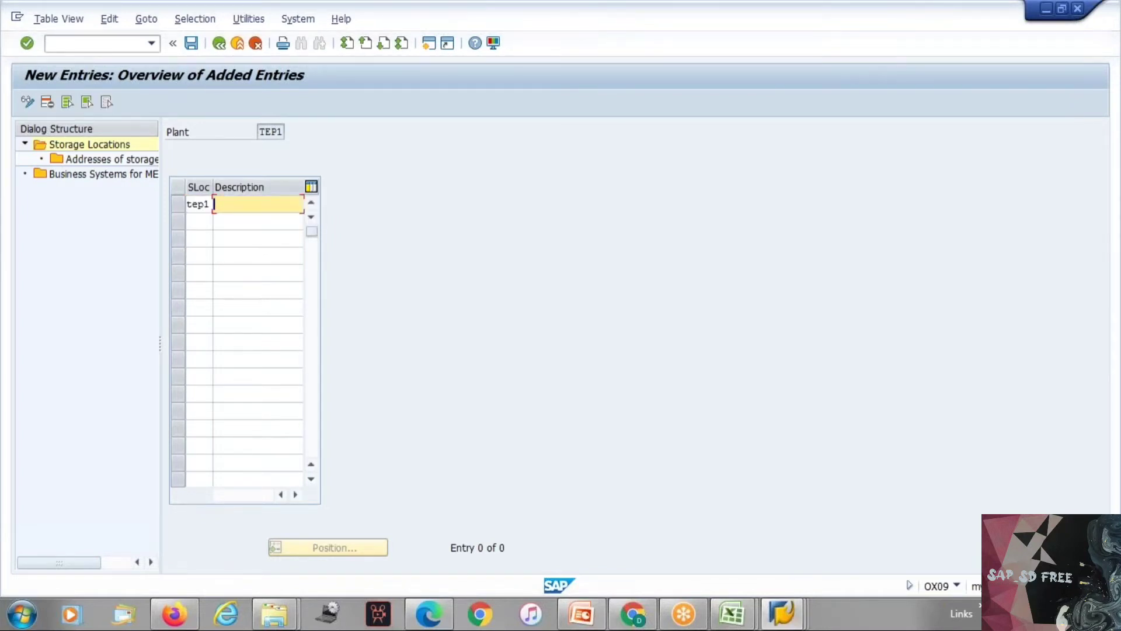
type("En")
key("BackSpace")
key("BackSpace")
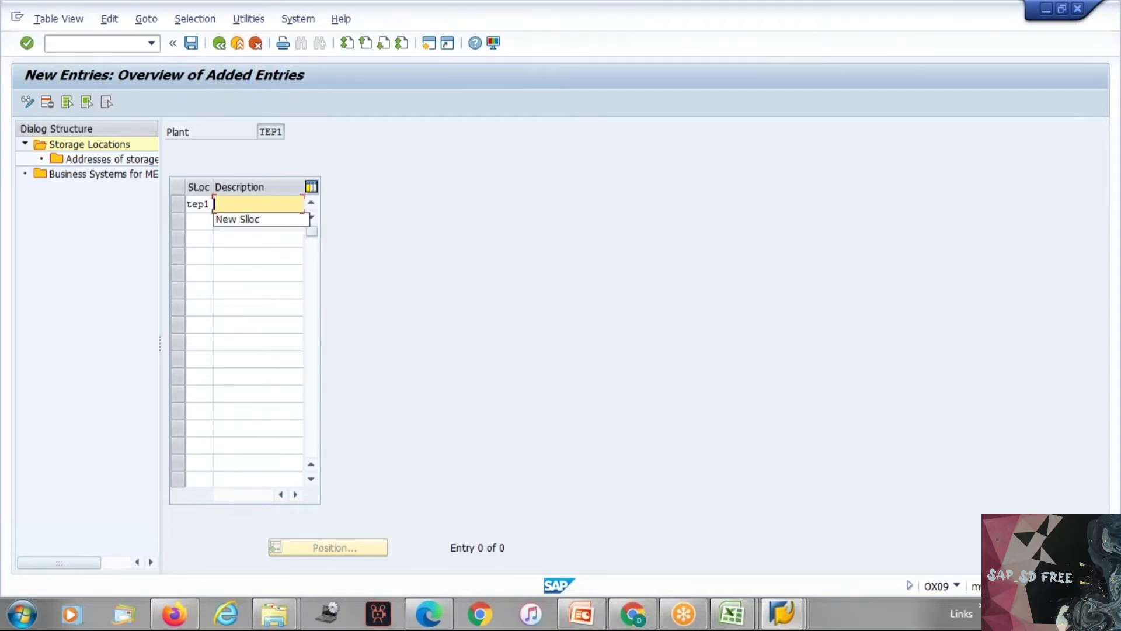
type("Ty")
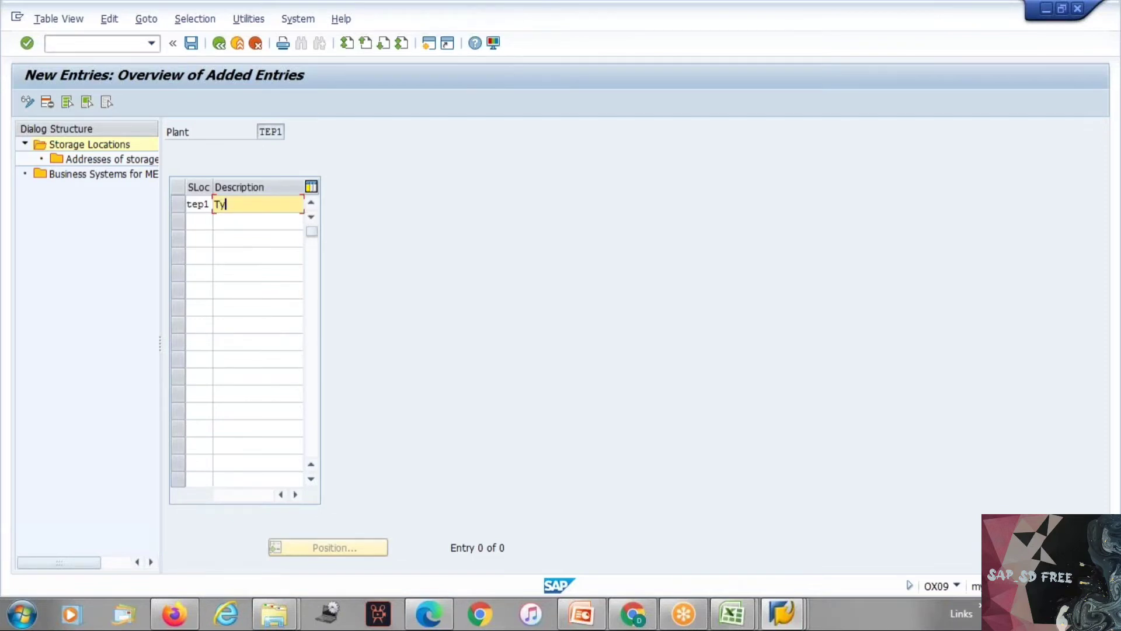
type("res")
key("Tab")
key("Return")
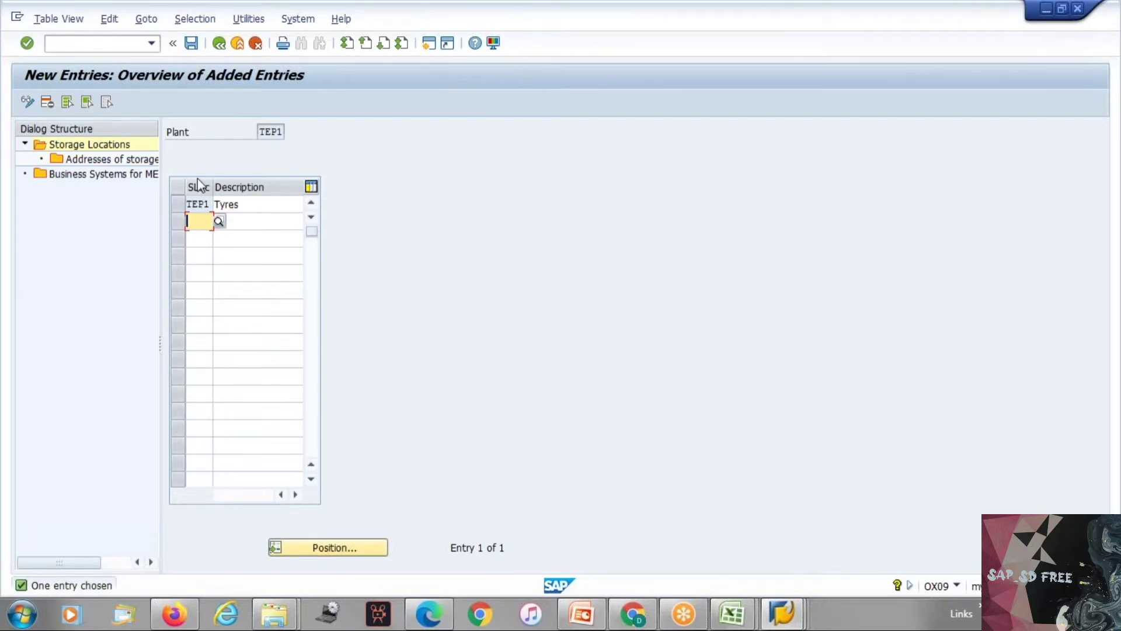
Step: Save the new storage location in the proposed customizing request and return to the storage locations overview
left_click(198, 46)
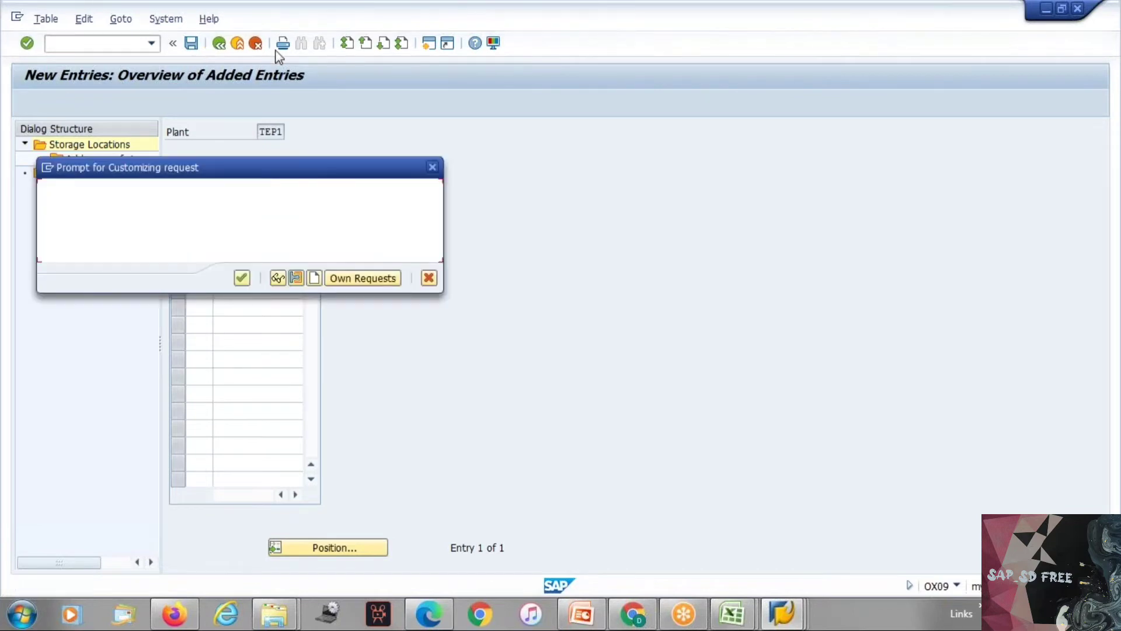
left_click(242, 279)
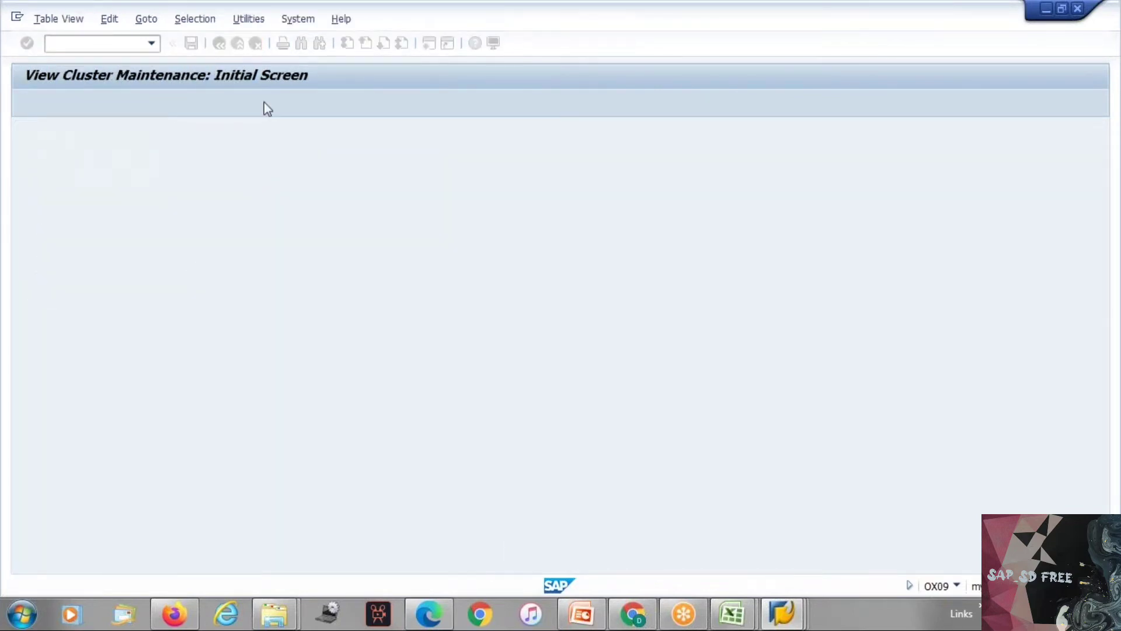
left_click(219, 44)
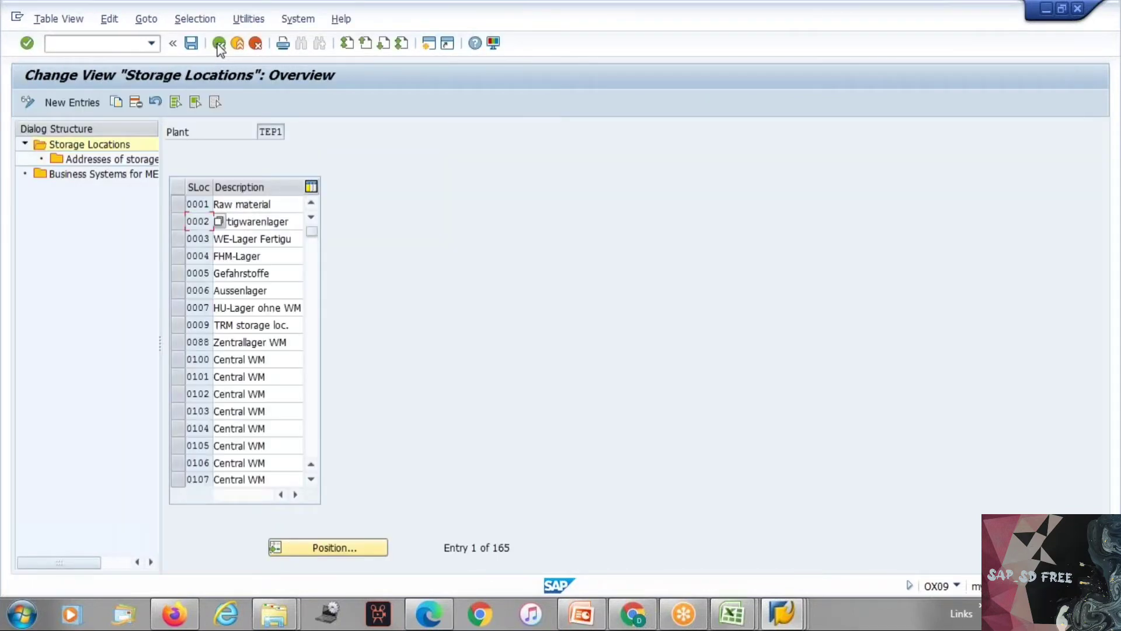
Step: Open the addresses of storage location 0001, Raw material, in plant TEP1
double_click(129, 165)
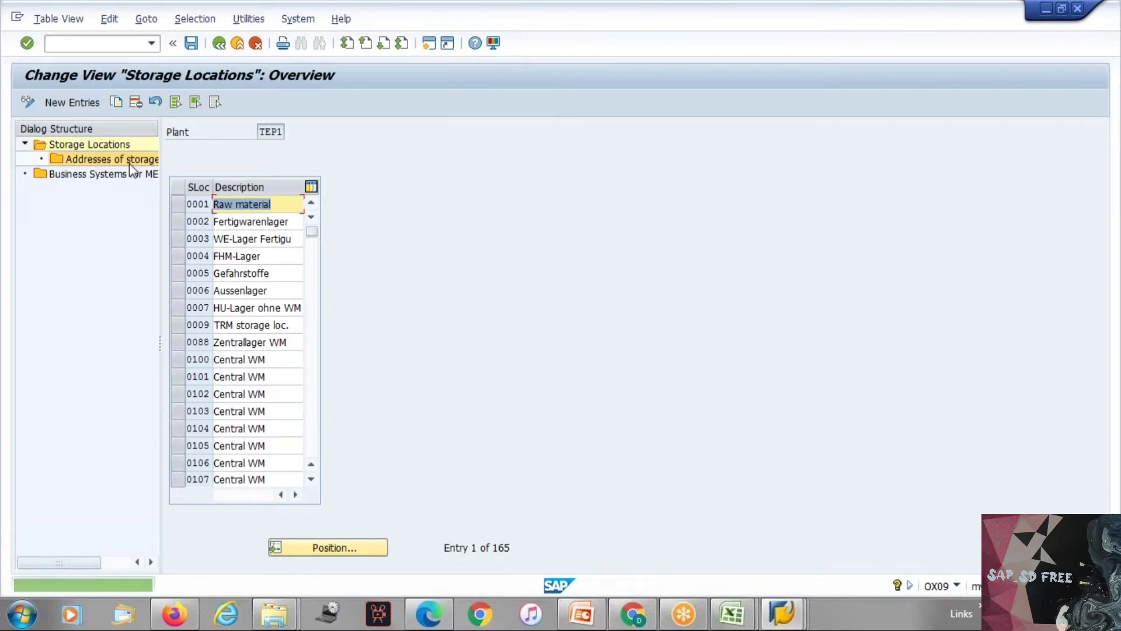
left_click(180, 206)
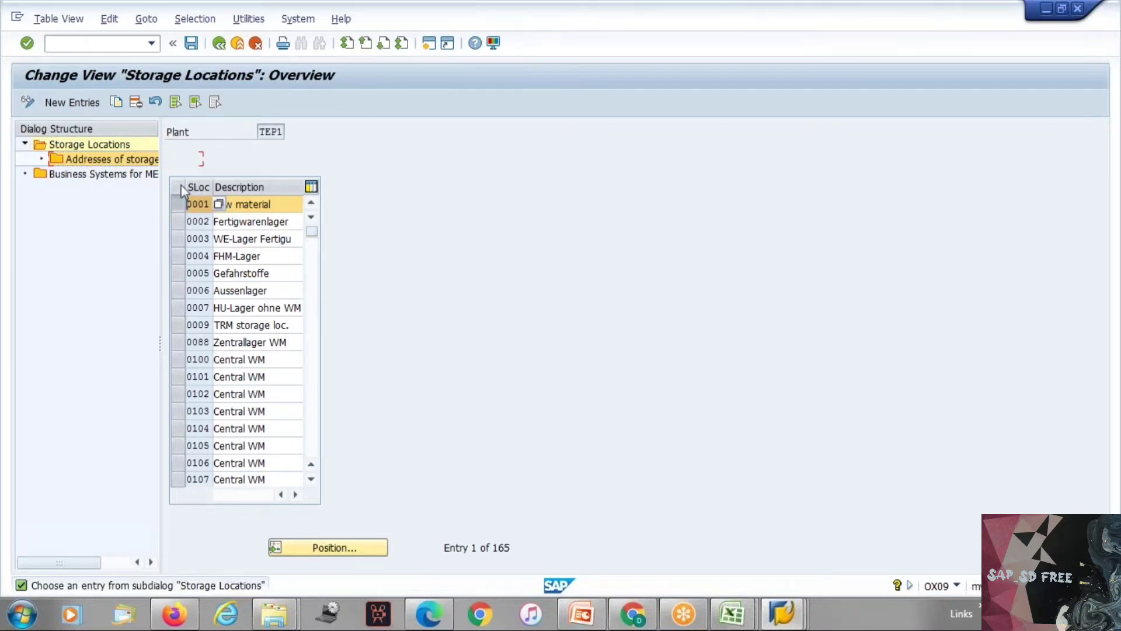
double_click(130, 166)
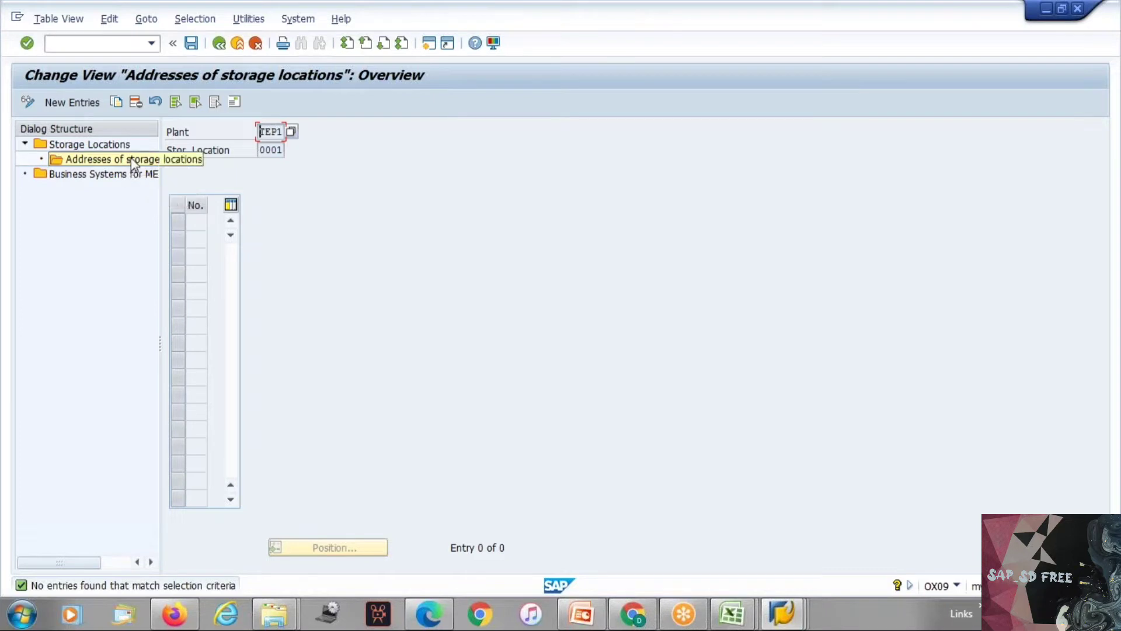
Step: Try to add address number 01 to storage location 0001, then exit the address maintenance without filling in any data
left_click(234, 103)
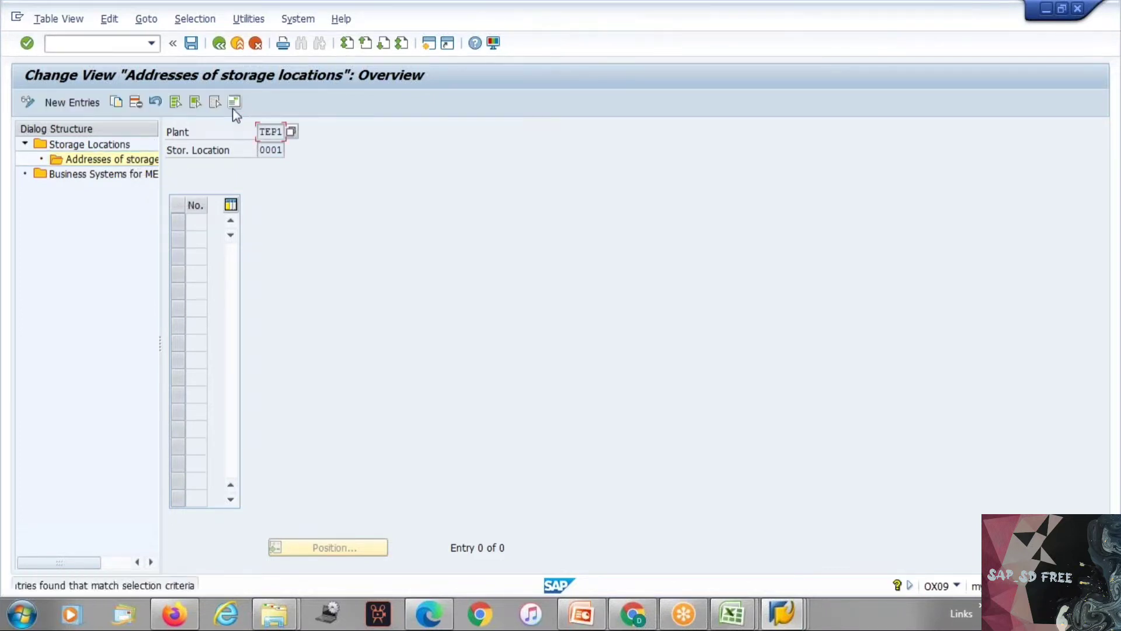
left_click(52, 105)
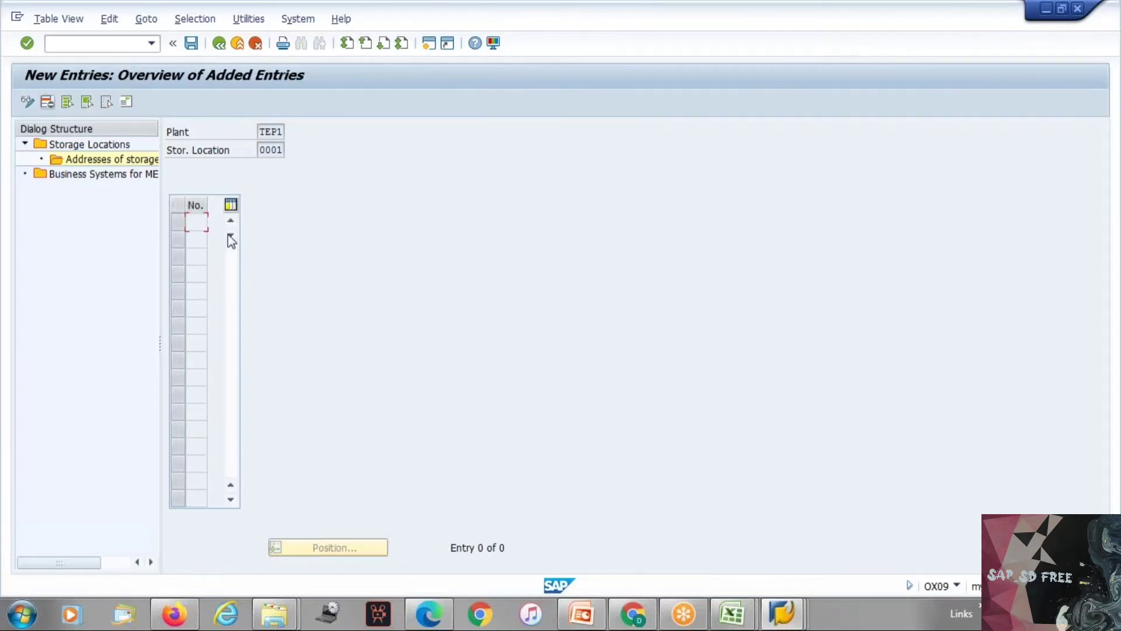
left_click(204, 223)
type("01")
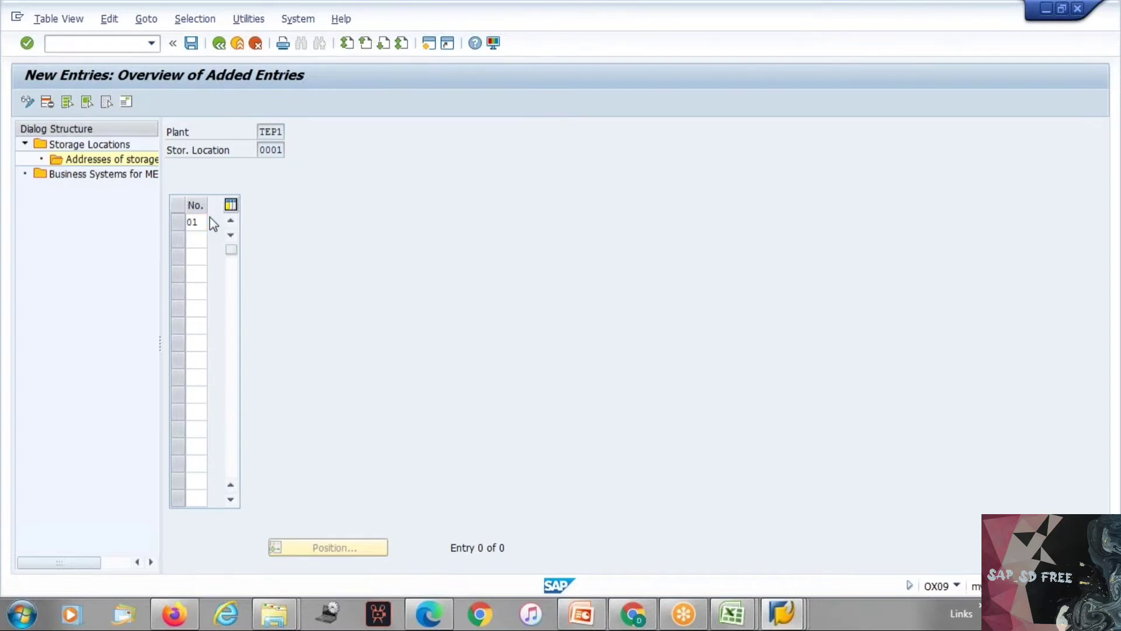
key("Return")
key("Return")
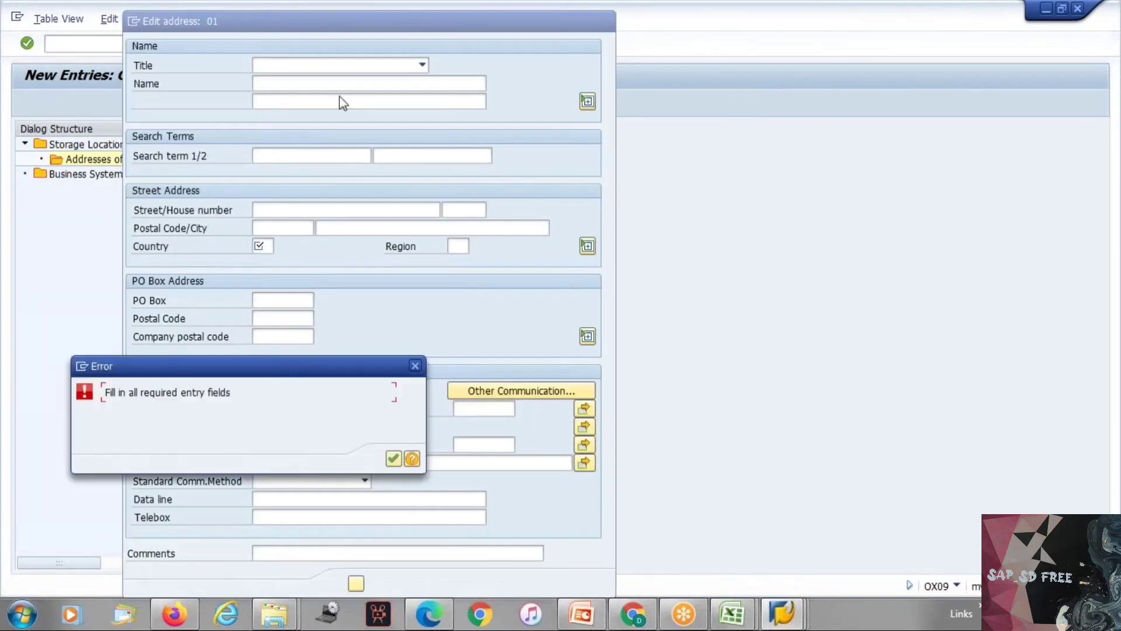
left_click(392, 458)
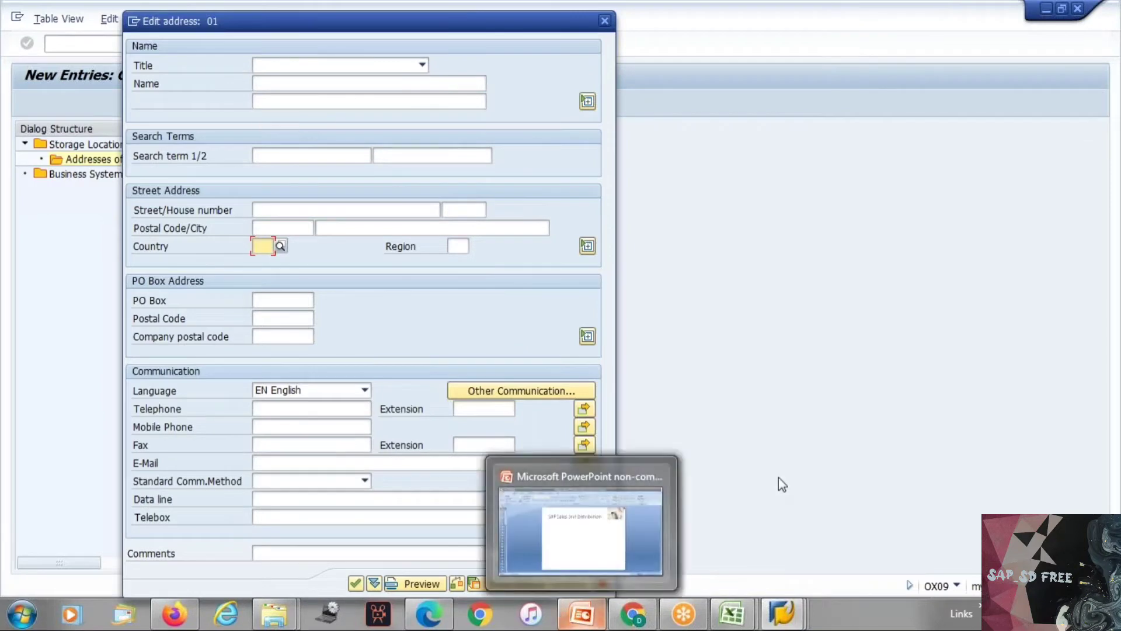
left_click(600, 588)
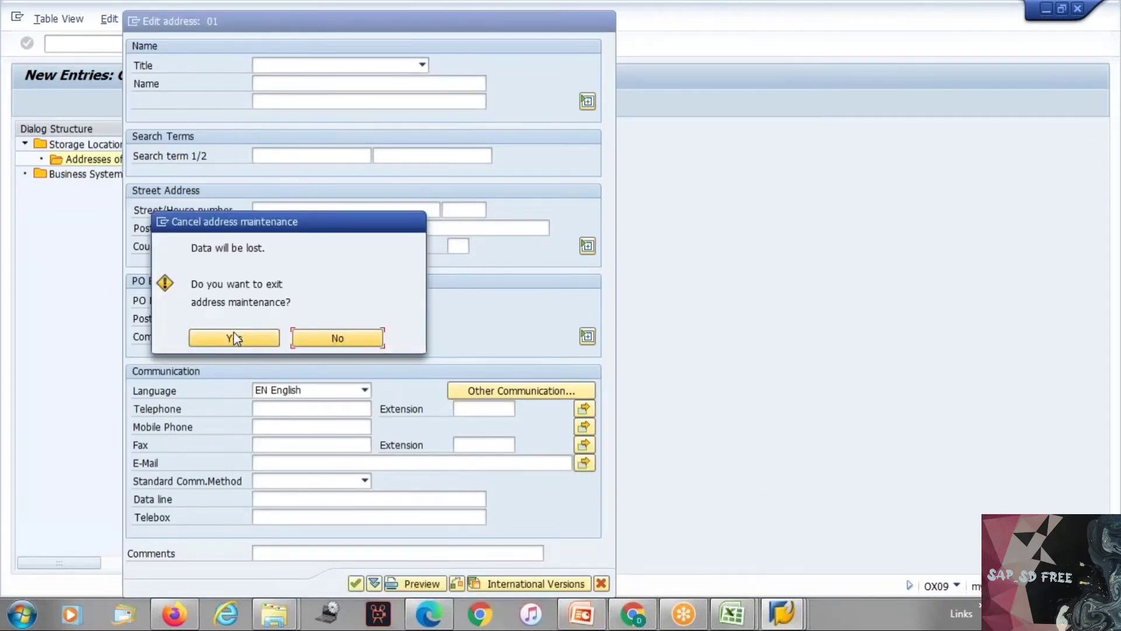
left_click(229, 337)
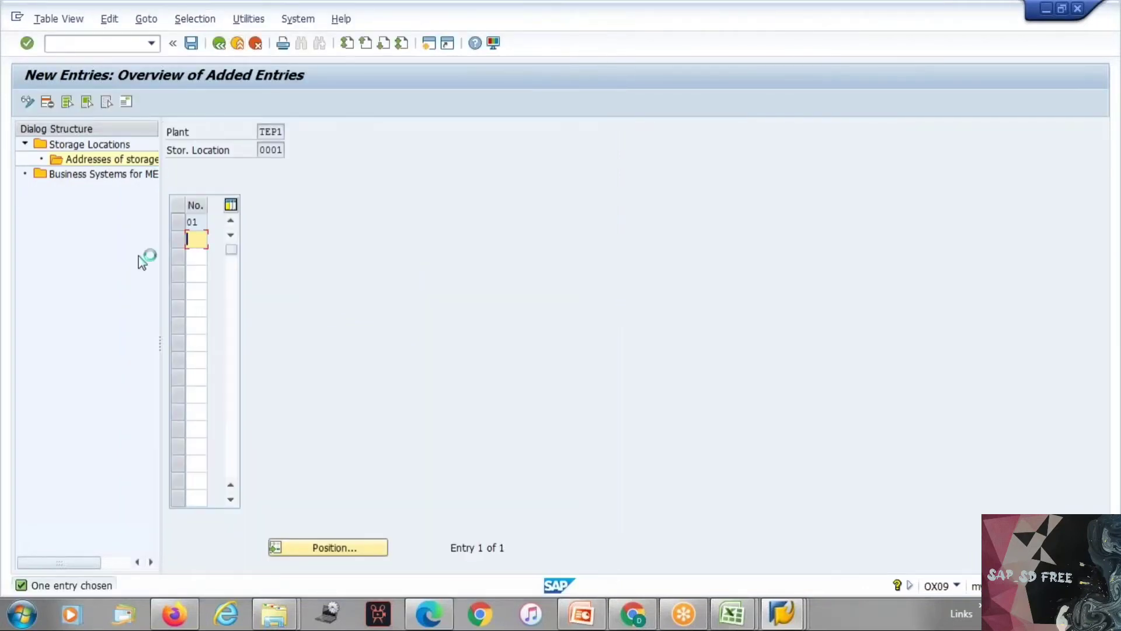
Step: Leave the storage address and storage location overviews and return to the implementation guide
left_click(256, 46)
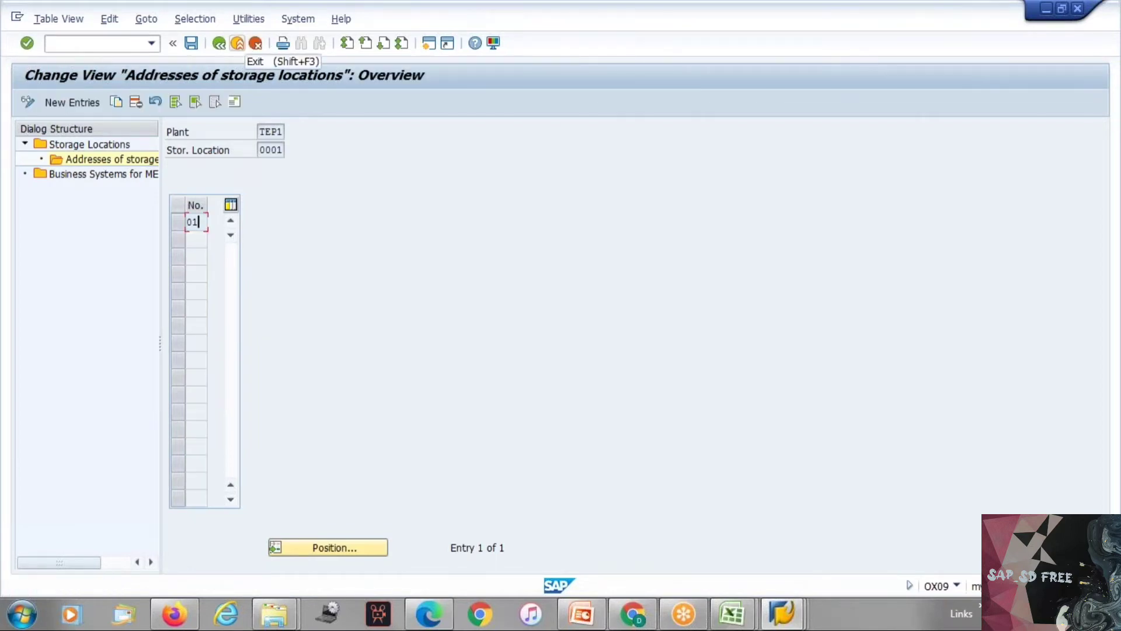
left_click(255, 45)
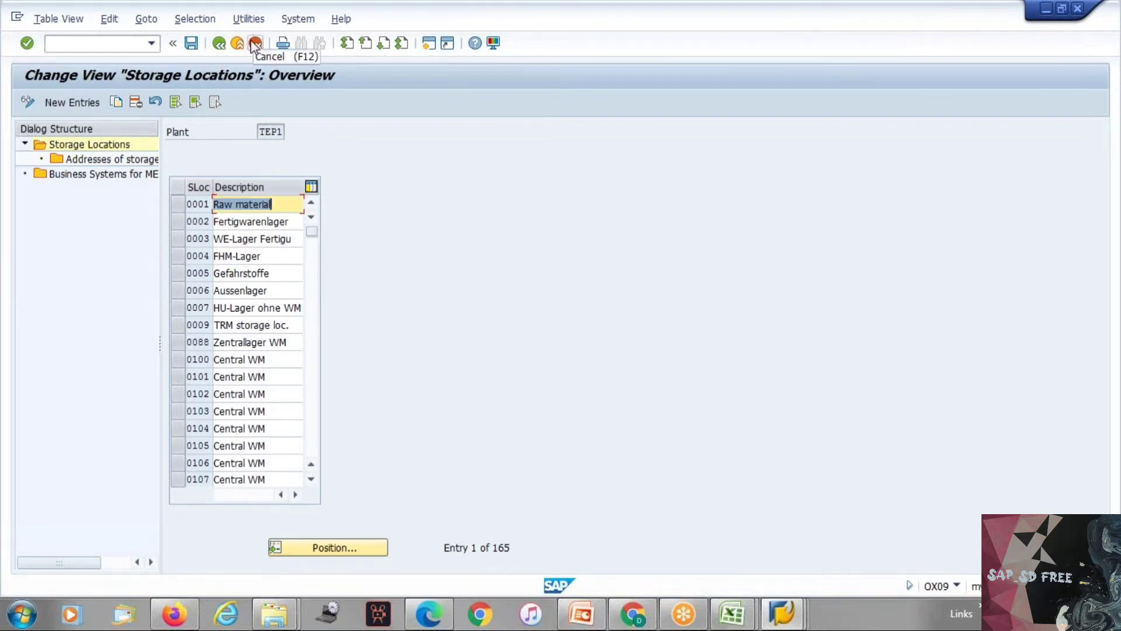
left_click(255, 45)
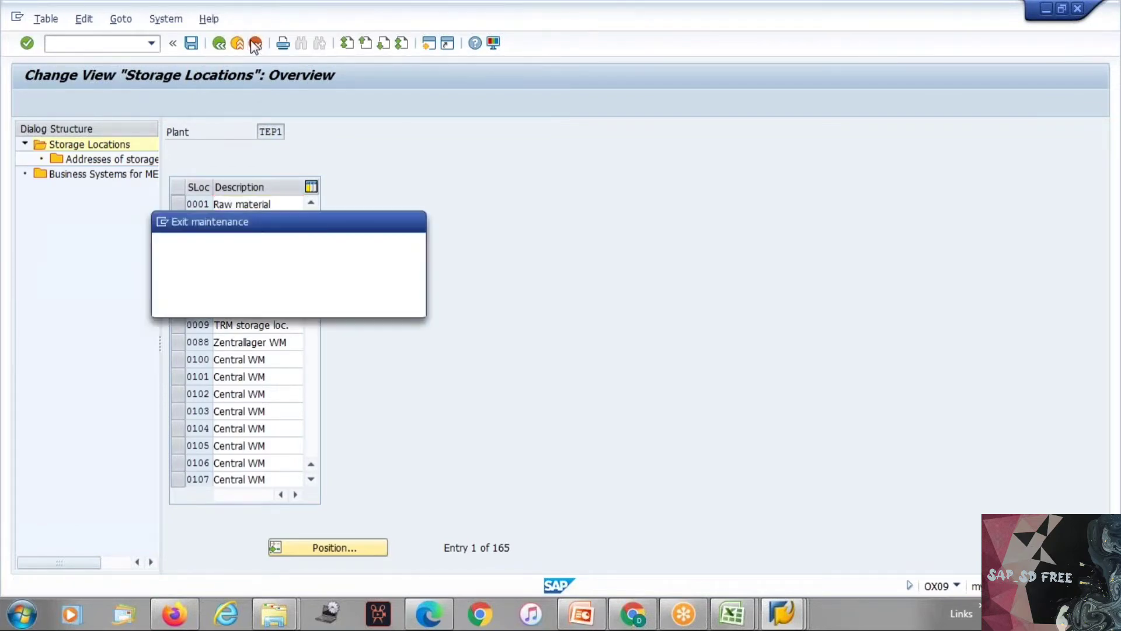
left_click(277, 307)
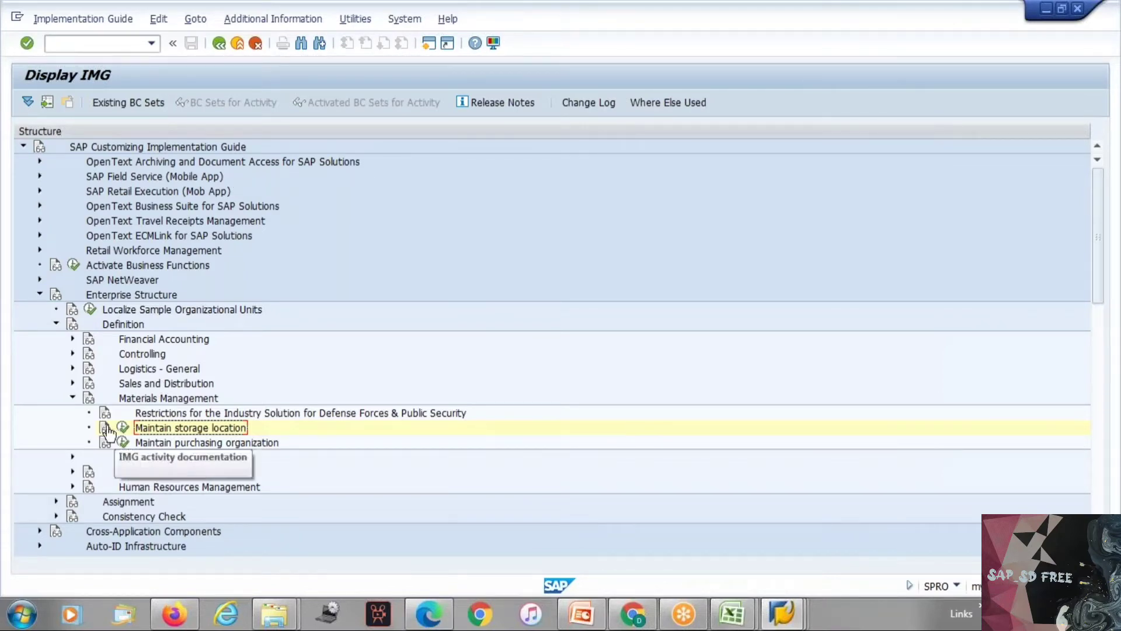
Step: Review the Logistics Execution activities under Definition, then collapse the Definition and Enterprise Structure nodes
left_click(73, 398)
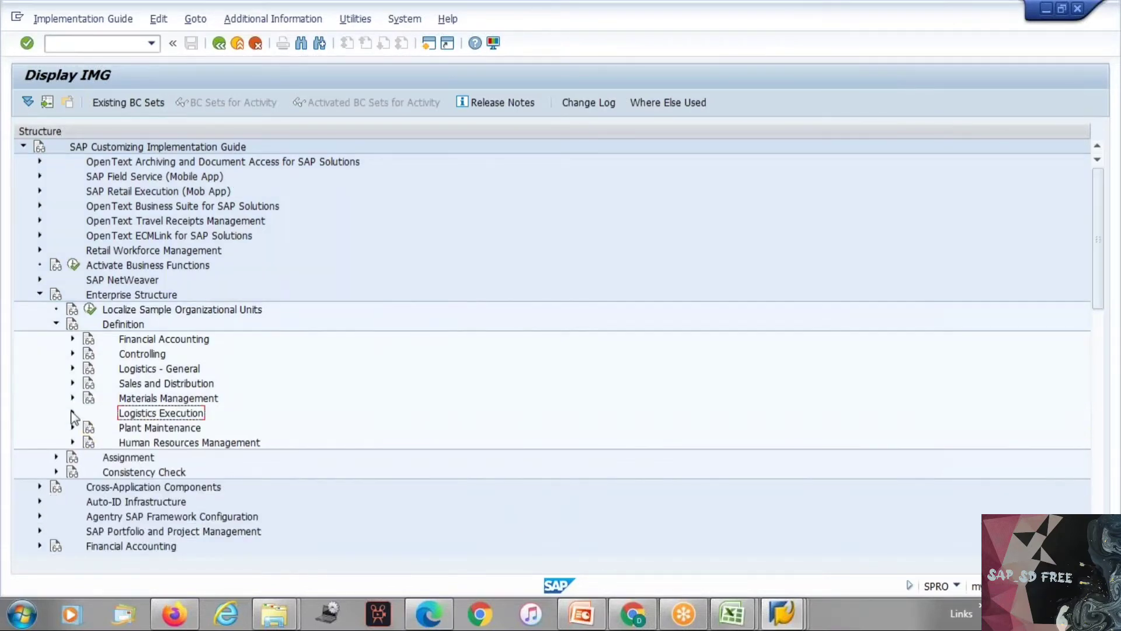
left_click(215, 488)
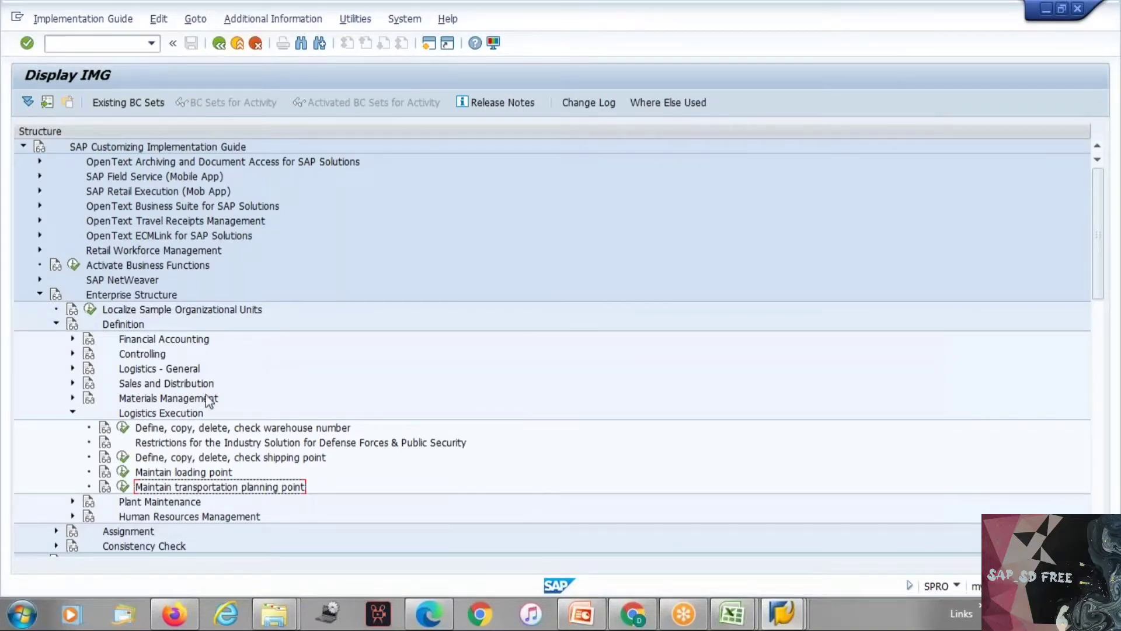
left_click(72, 412)
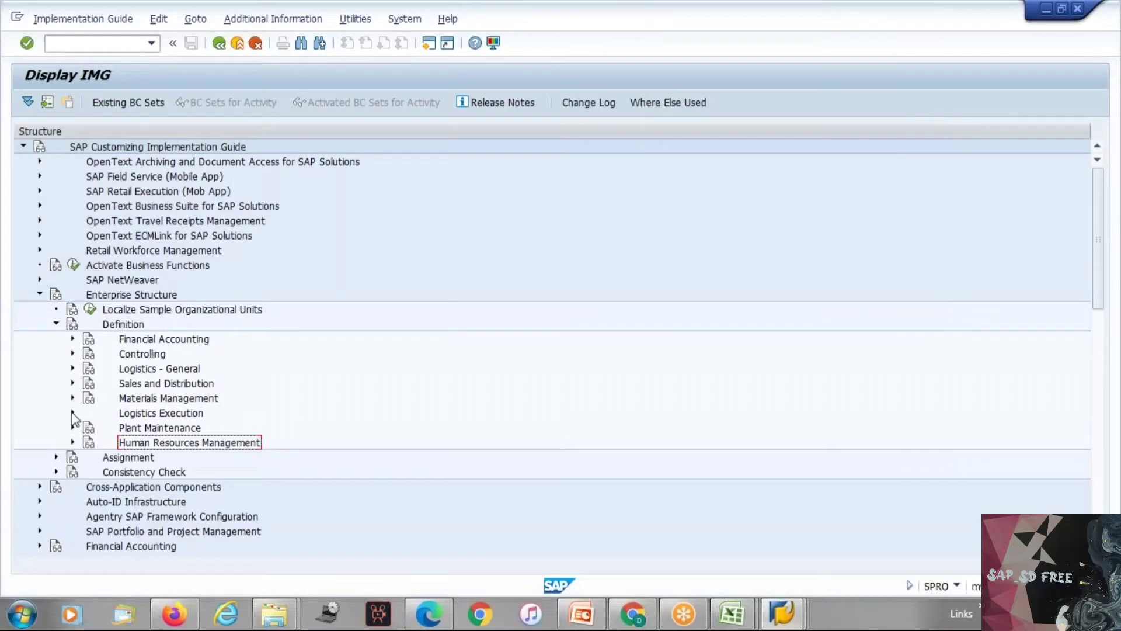
left_click(55, 325)
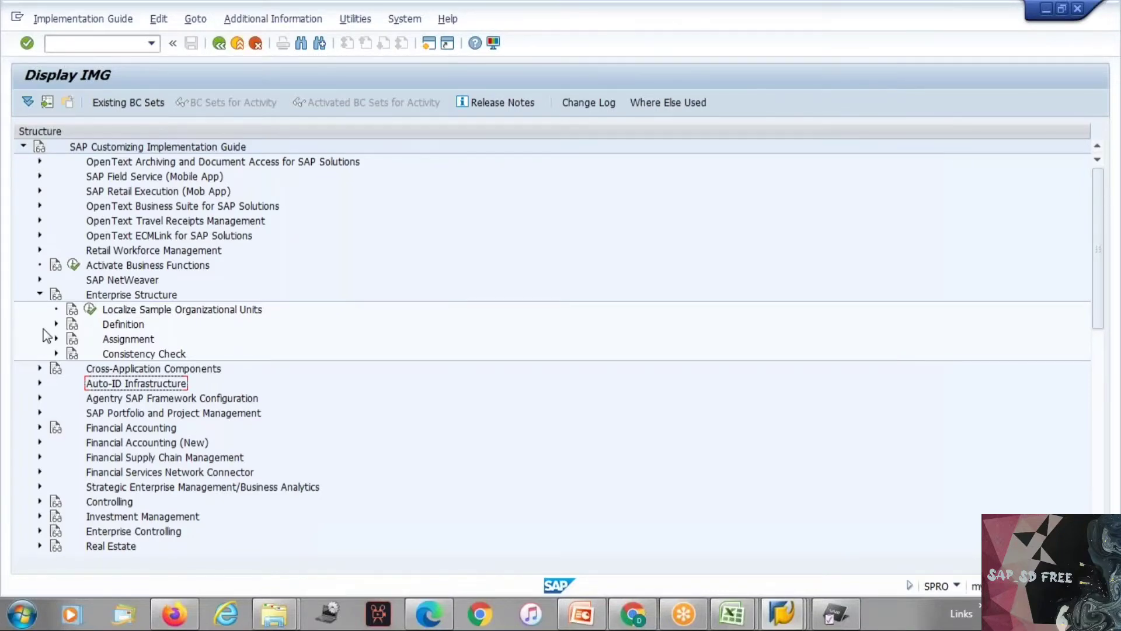
left_click(40, 294)
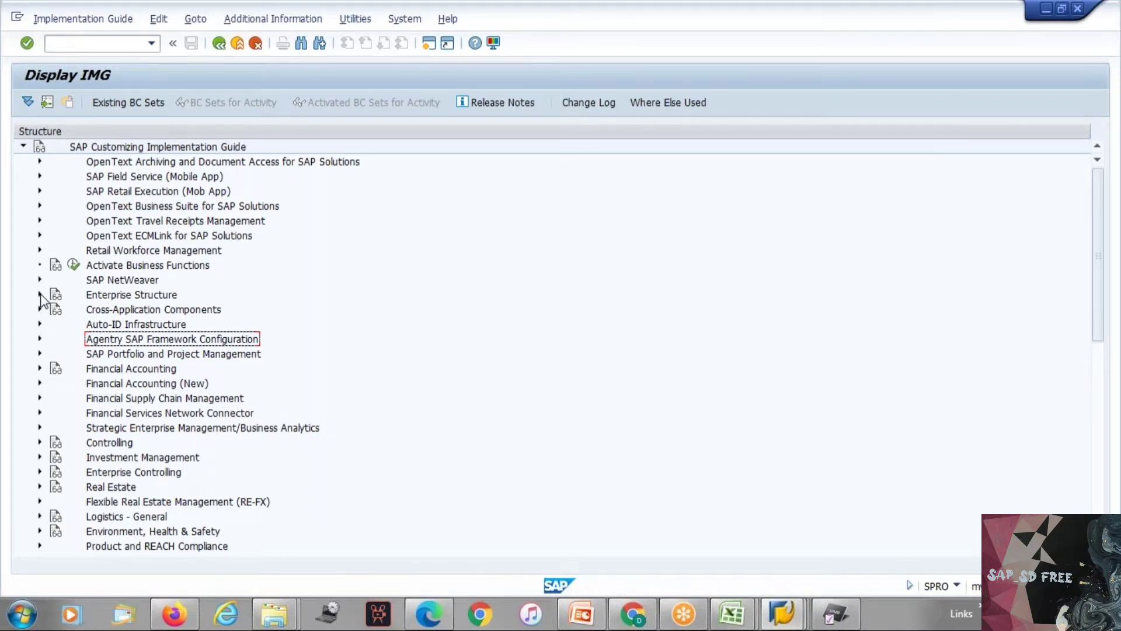
Step: Expand the SAP NetWeaver node and its General settings node in the implementation guide
left_click(138, 283)
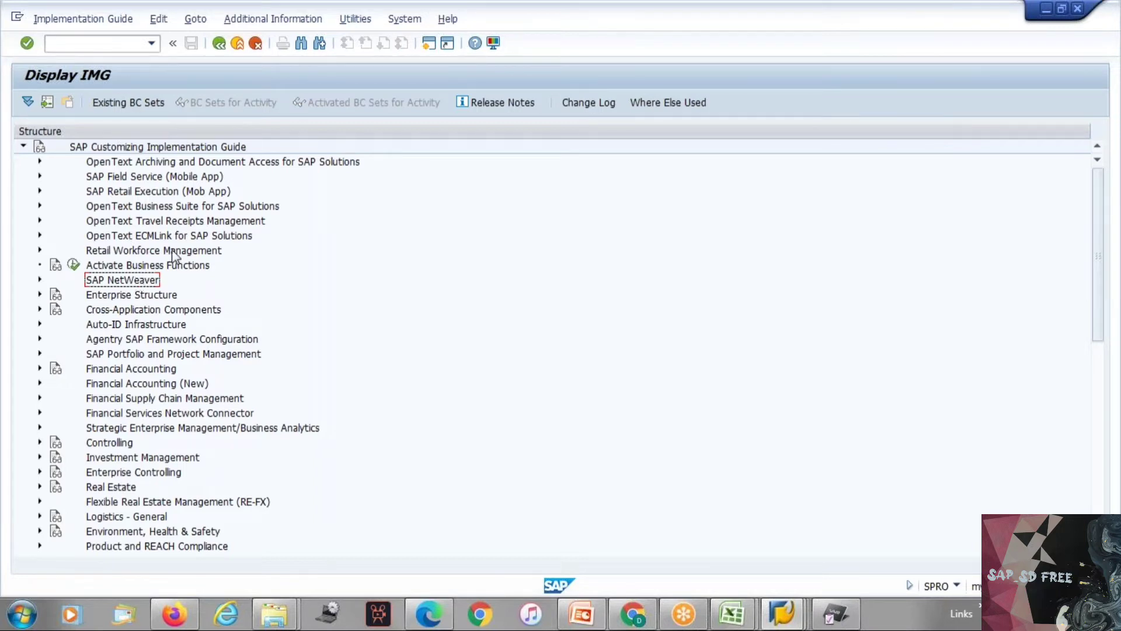
left_click(164, 296)
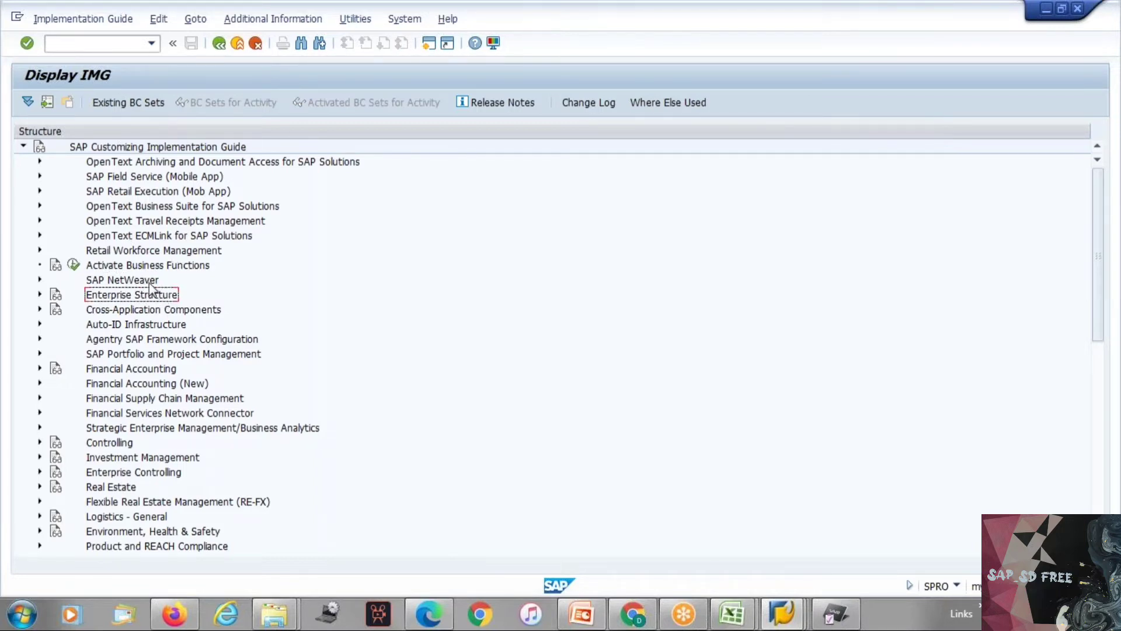
left_click(150, 282)
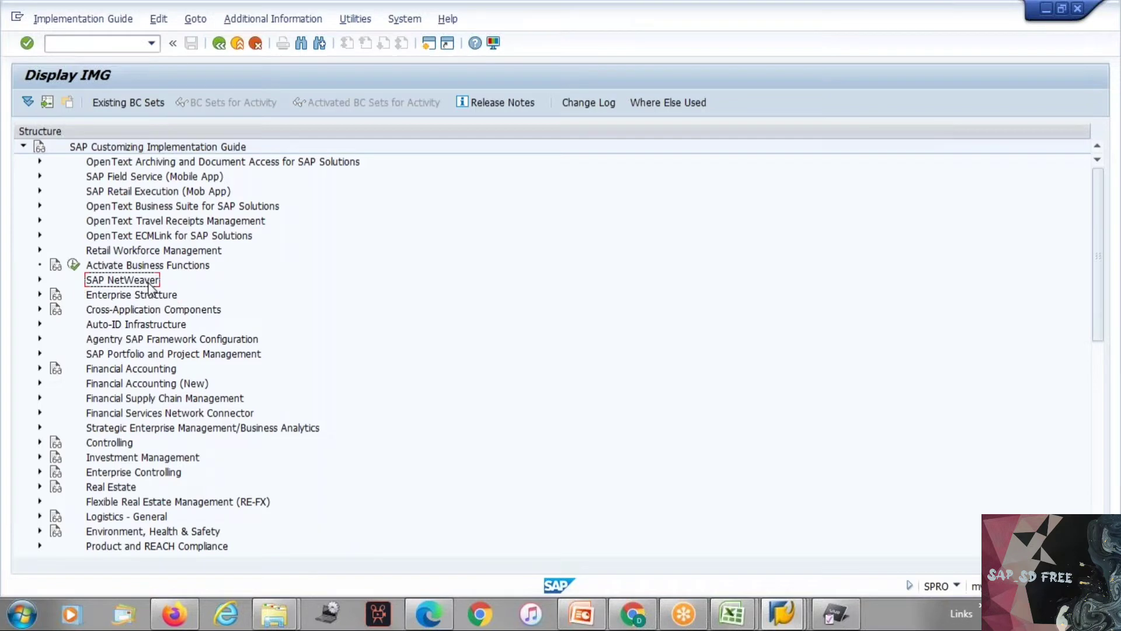
double_click(150, 281)
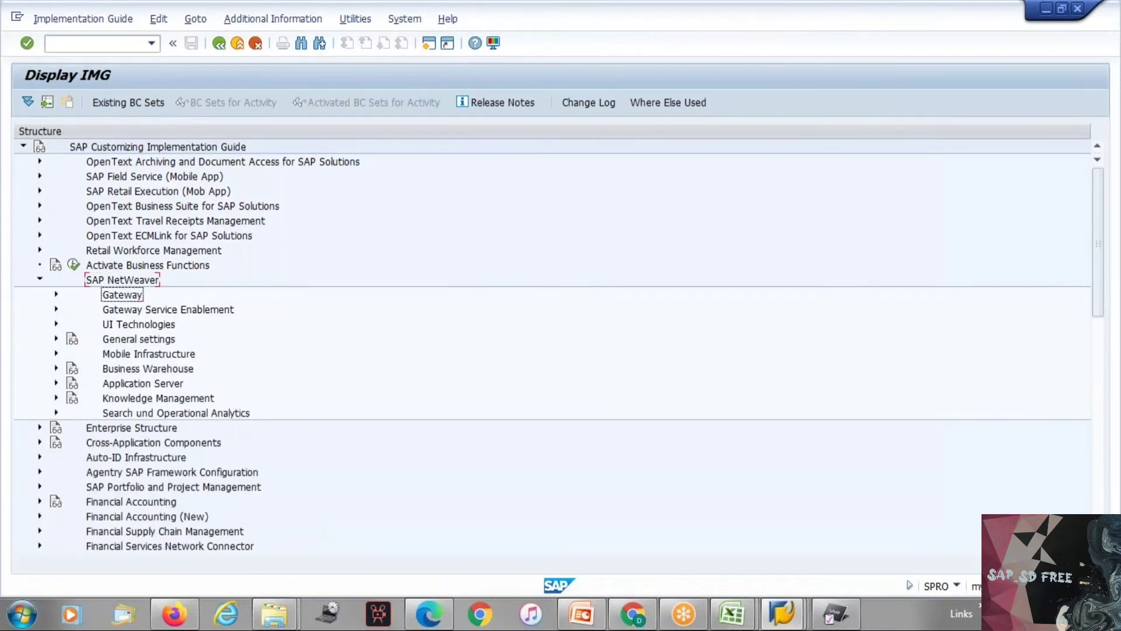
key("Down")
key("Down")
key("Down")
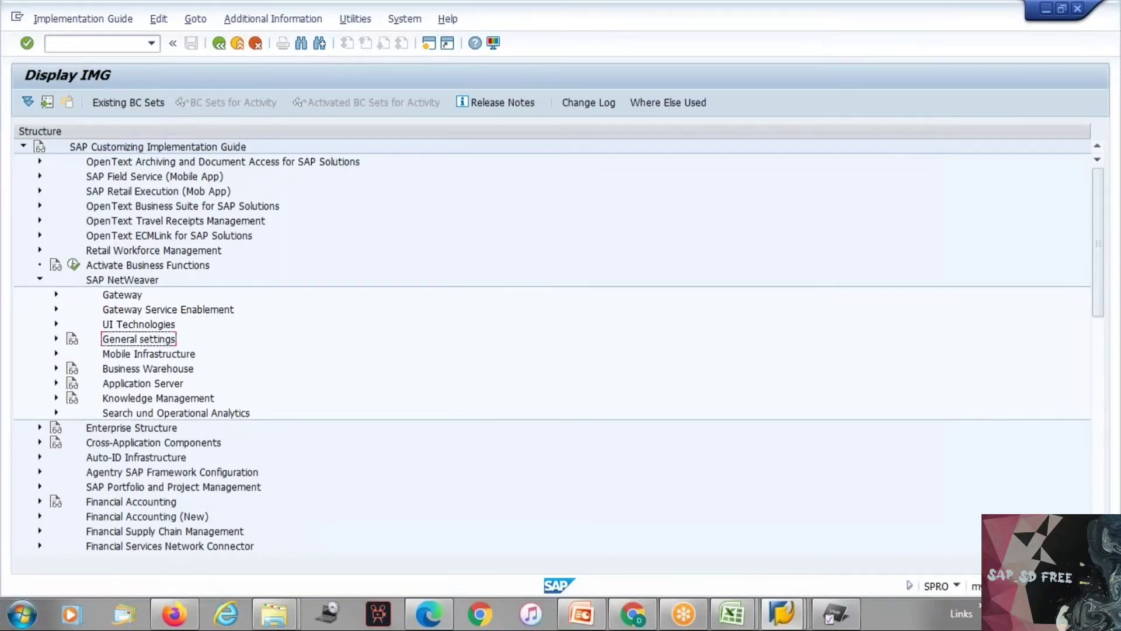
key("Right")
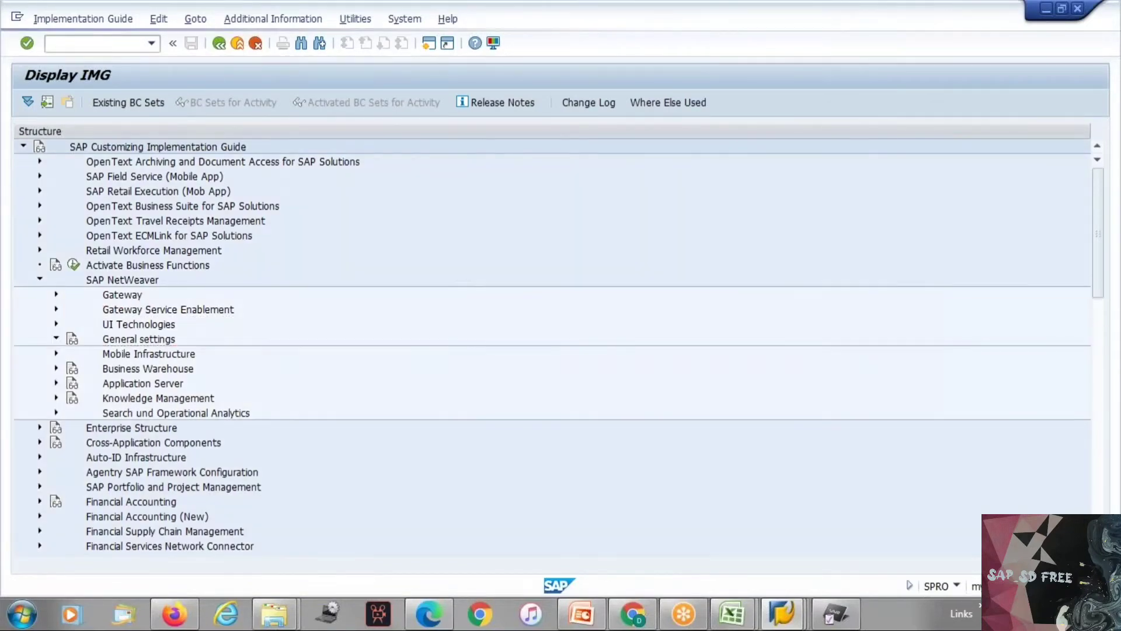
Step: Run the Maintain Calendar activity under General settings
key("Down")
key("Down")
key("Down")
key("Down")
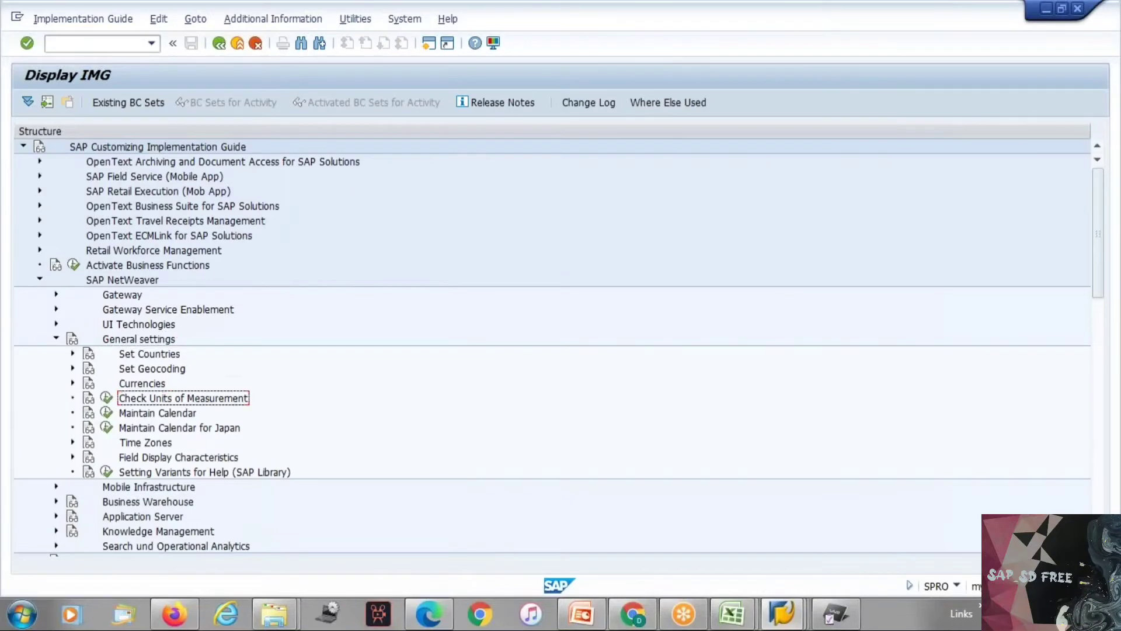
key("Down")
key("Left")
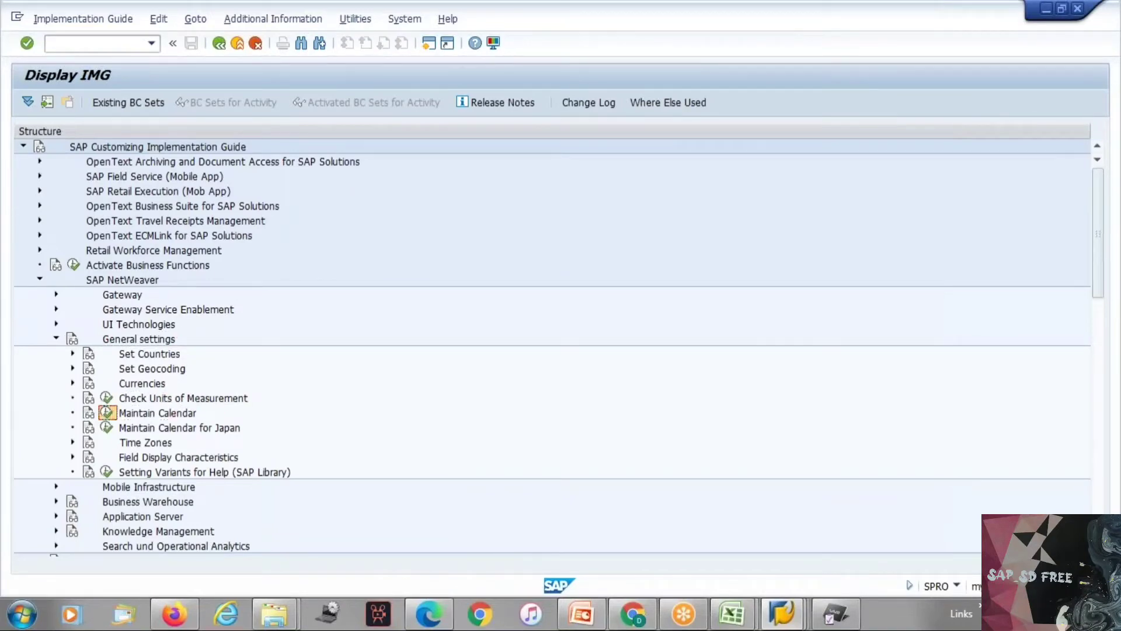
key("Return")
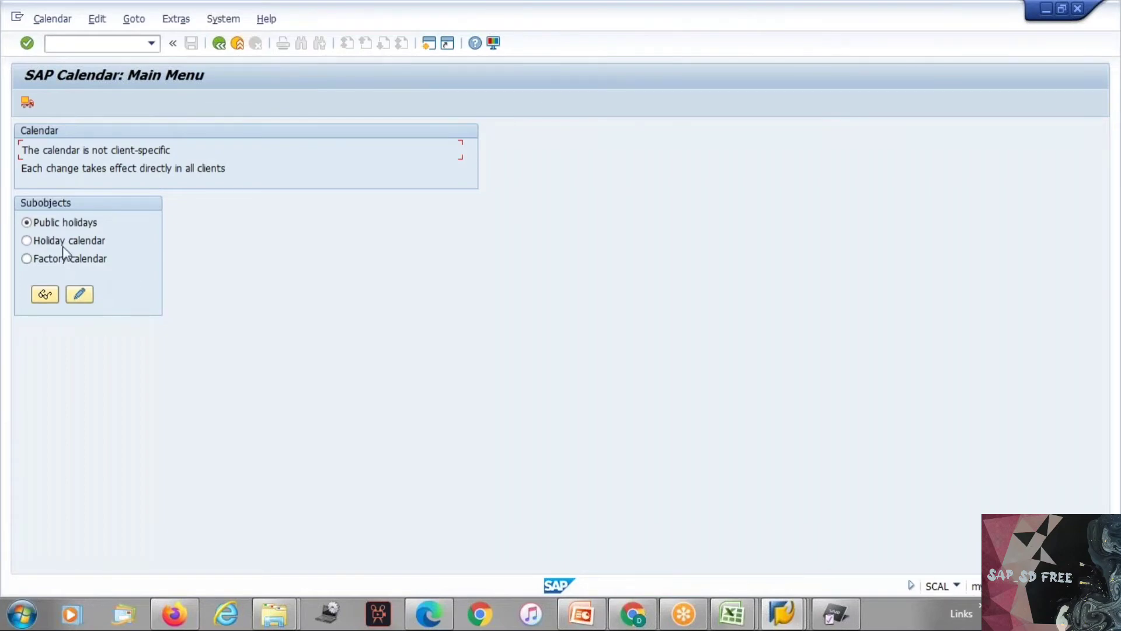
Step: Open the factory calendar overview in change mode from the calendar main menu
left_click(79, 259)
left_click(70, 224)
left_click(72, 240)
left_click(63, 260)
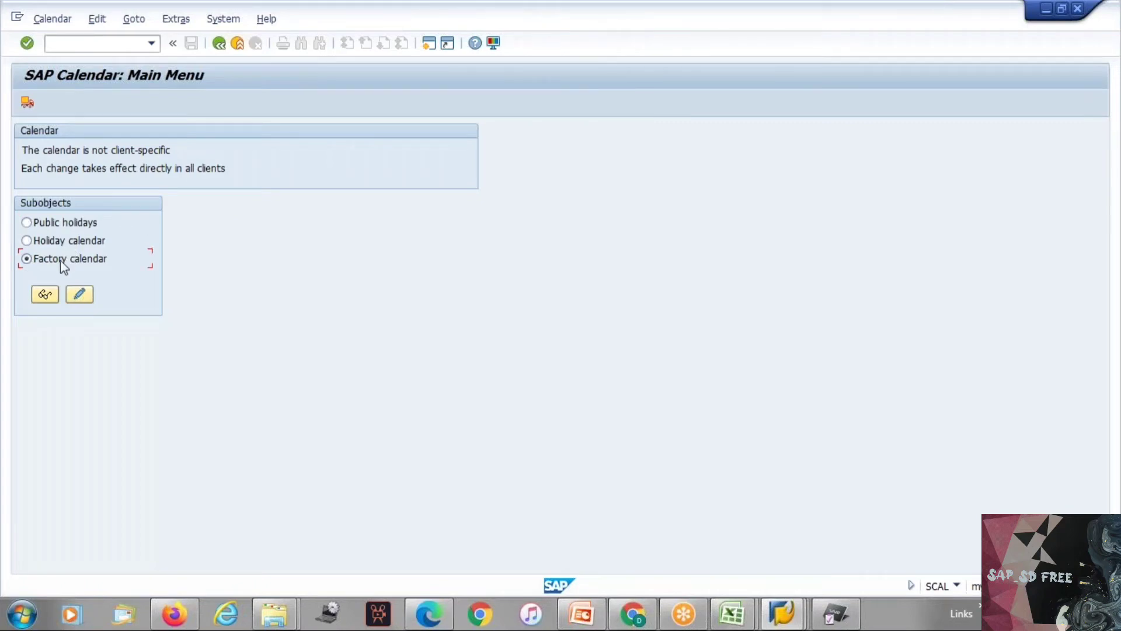
left_click(80, 295)
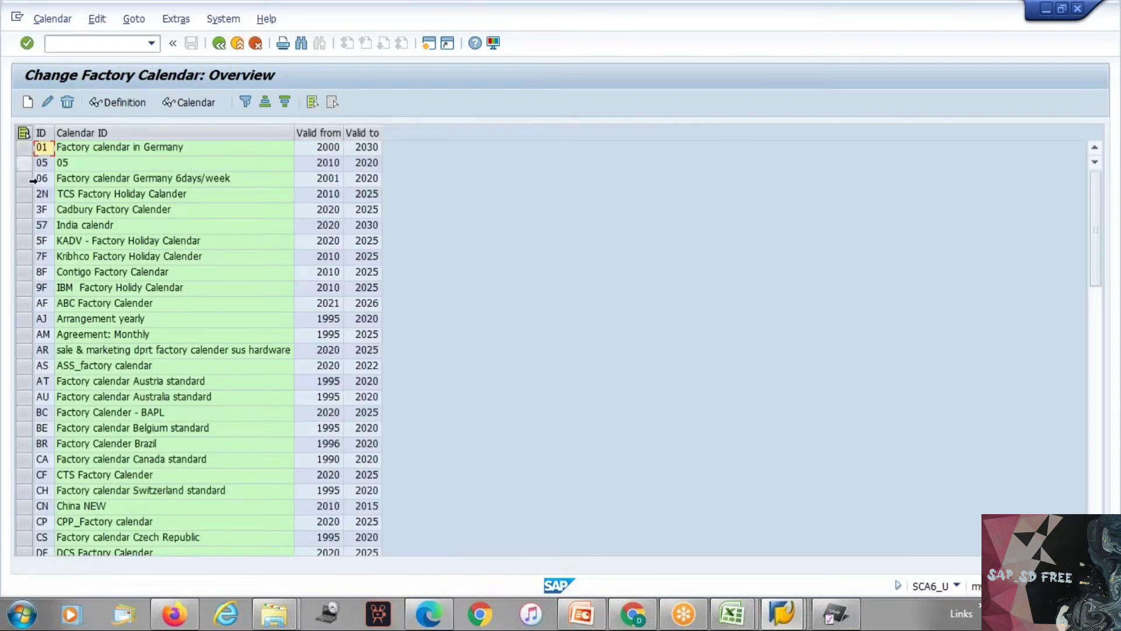
left_click(27, 102)
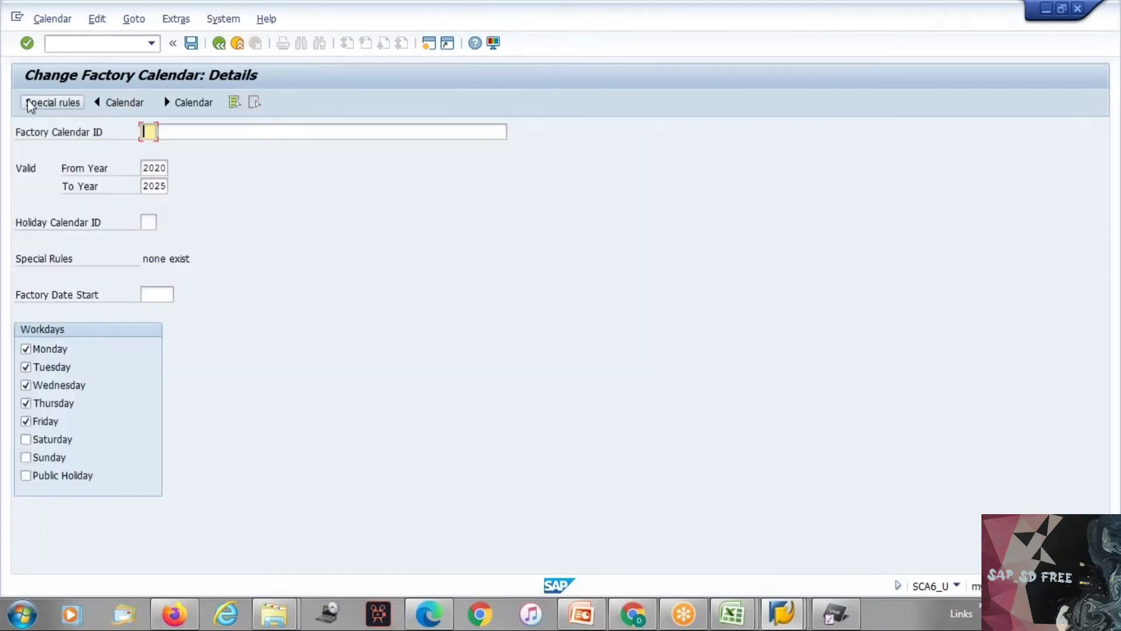
type("ZZ")
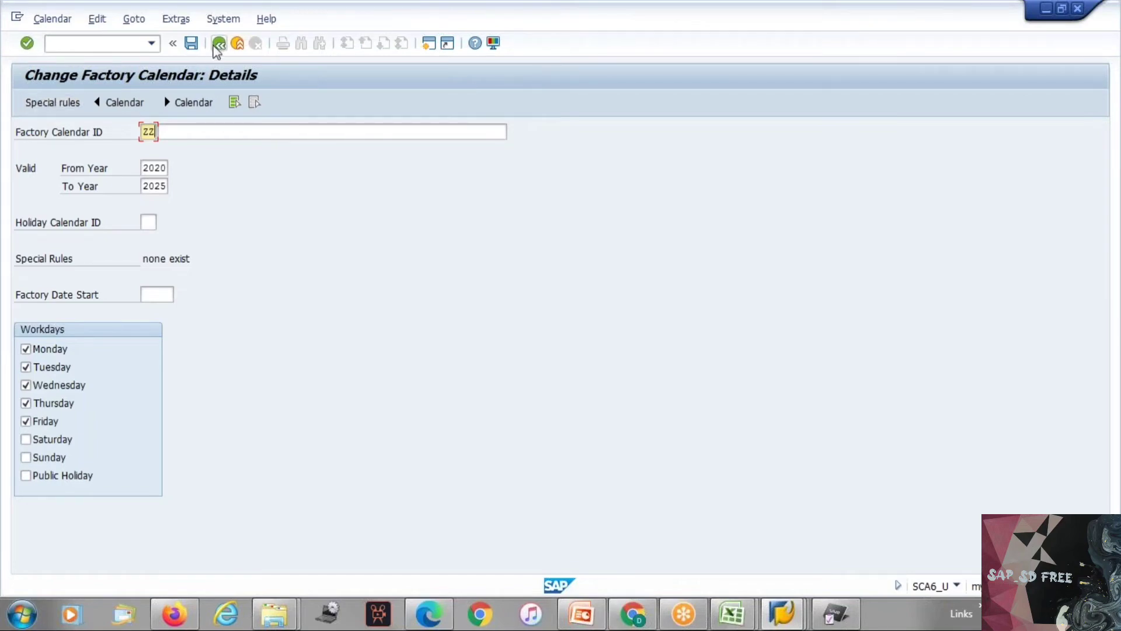
left_click(219, 45)
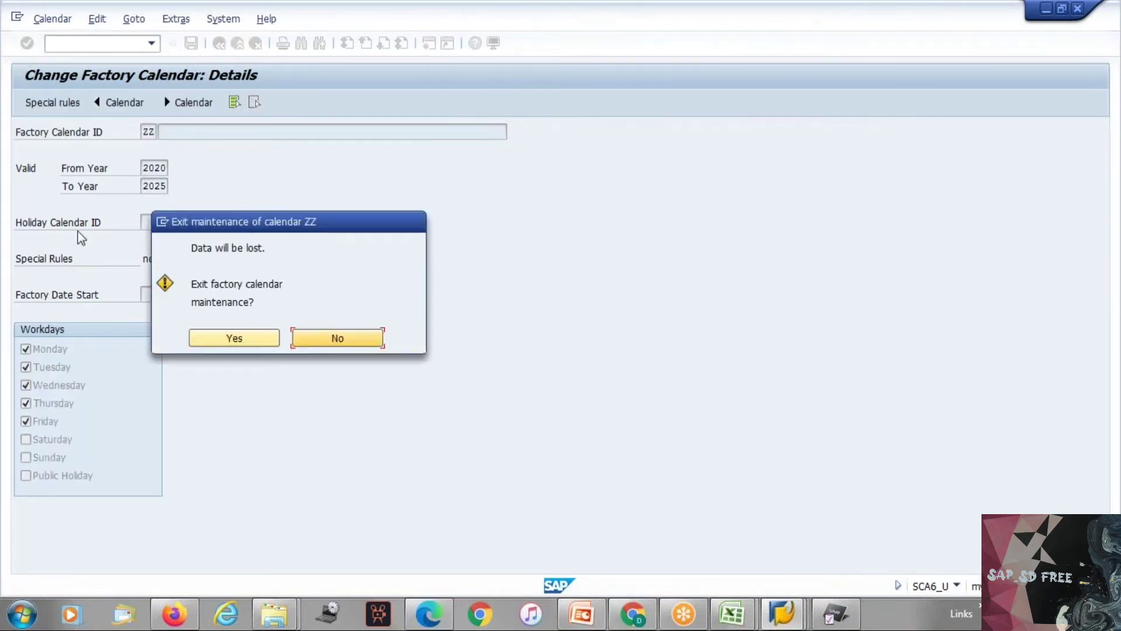
left_click(236, 342)
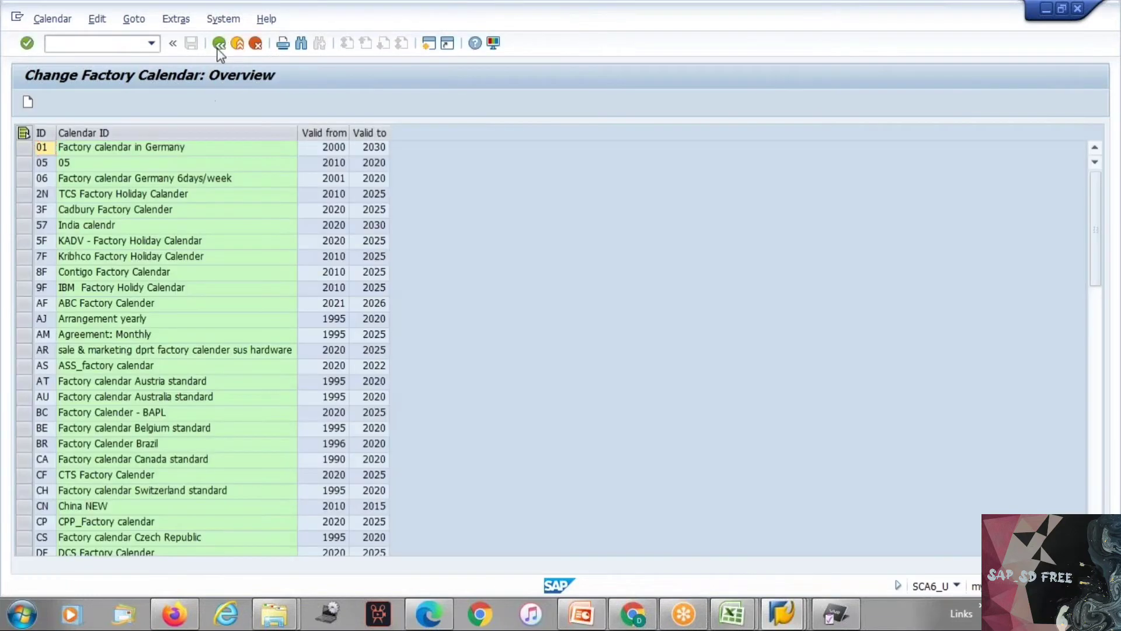
left_click(219, 44)
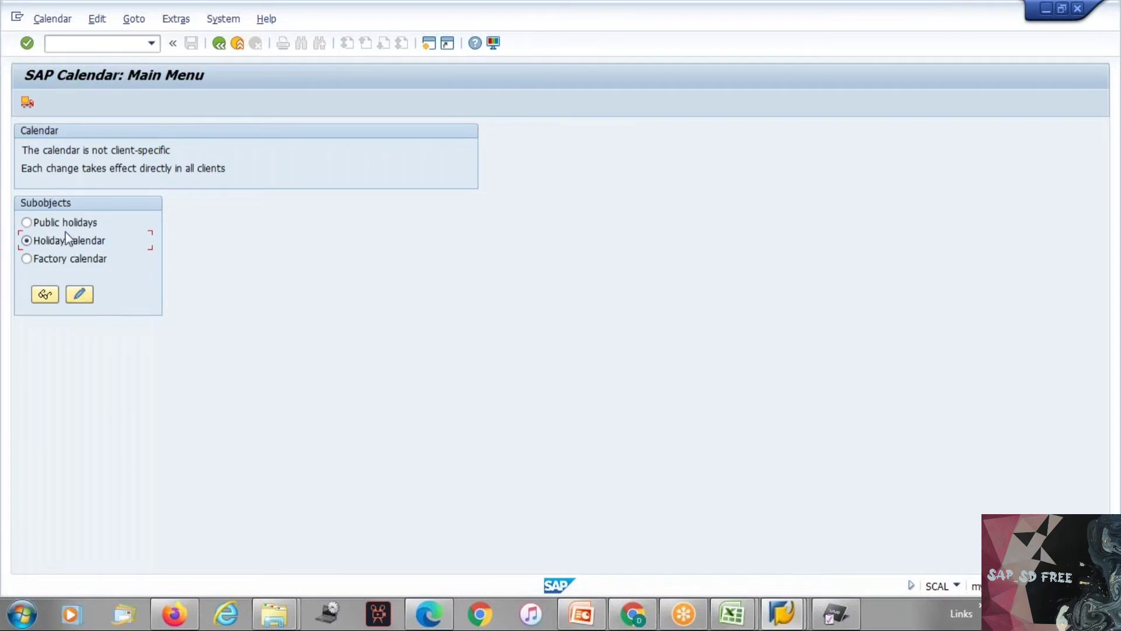
Step: Open the holiday calendar overview in change mode and look through the existing holiday calendars
left_click(84, 300)
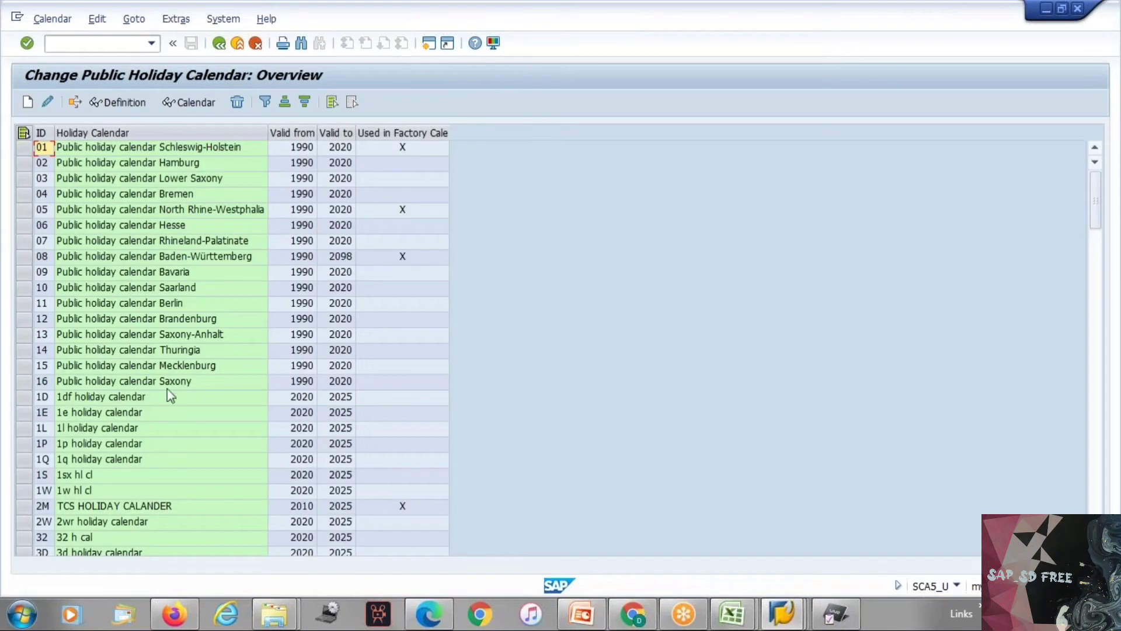
left_click(1094, 458)
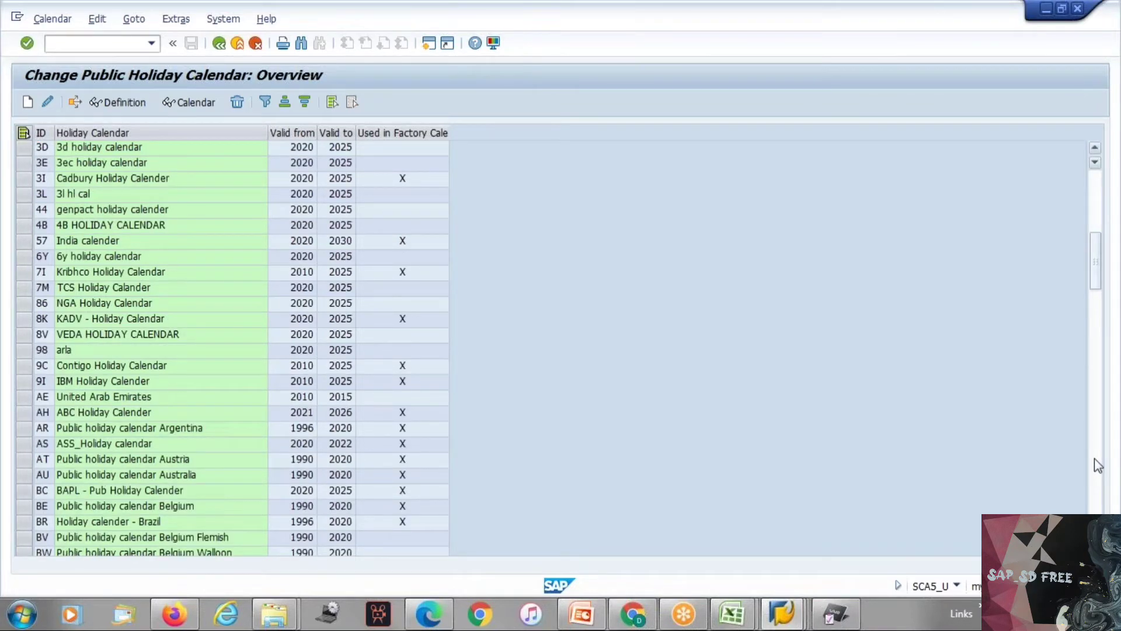
left_click(1094, 458)
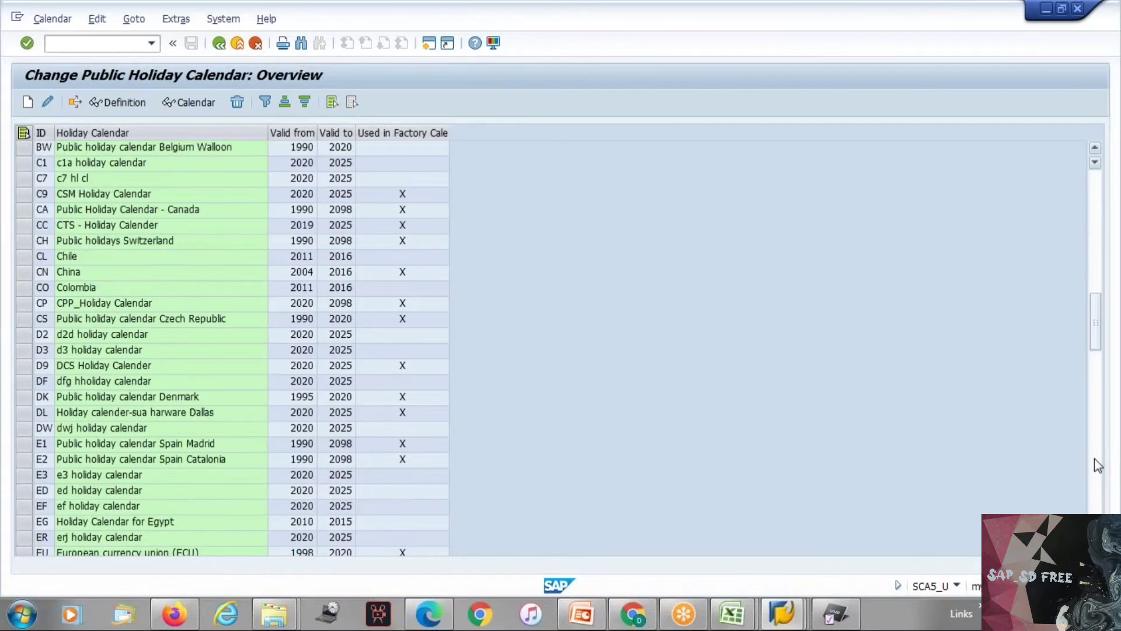
left_click(1094, 457)
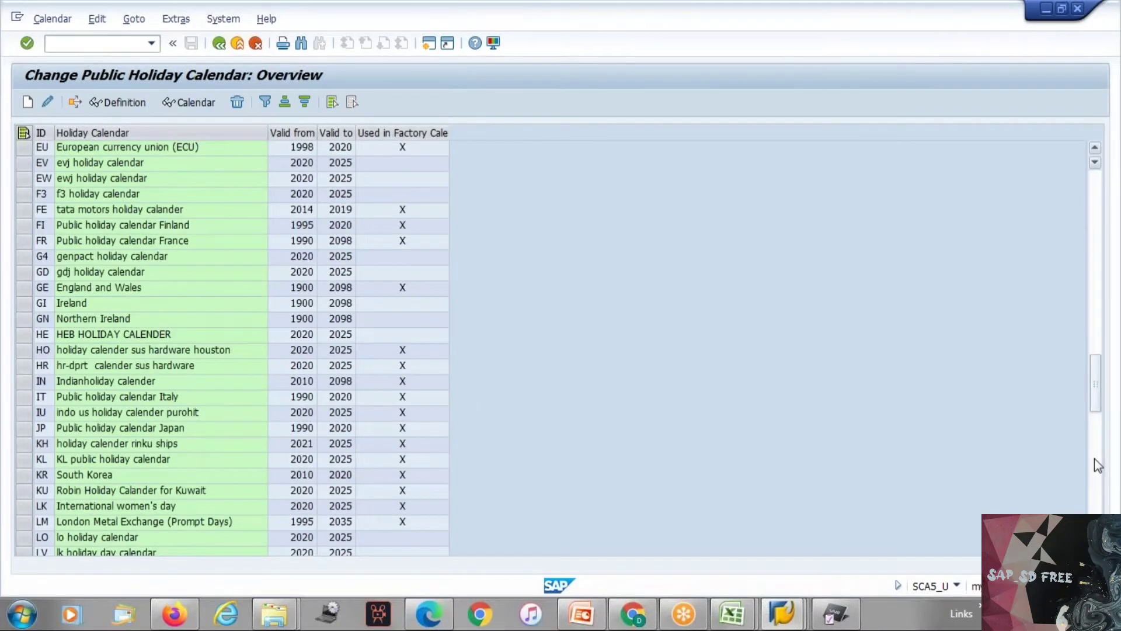
left_click(1094, 458)
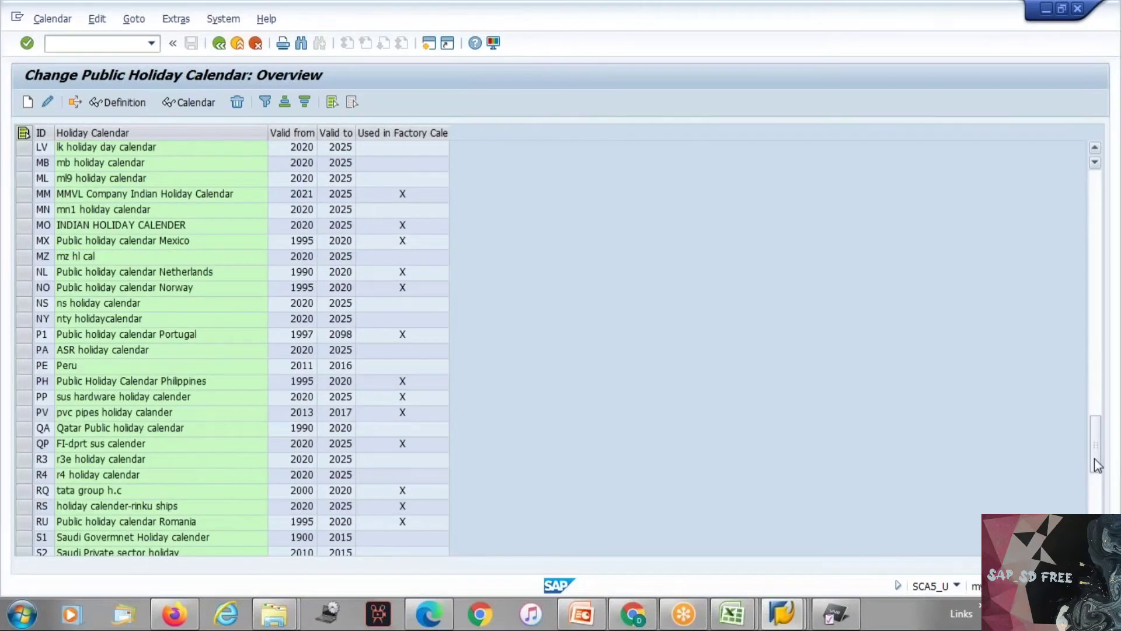
left_click(1100, 499)
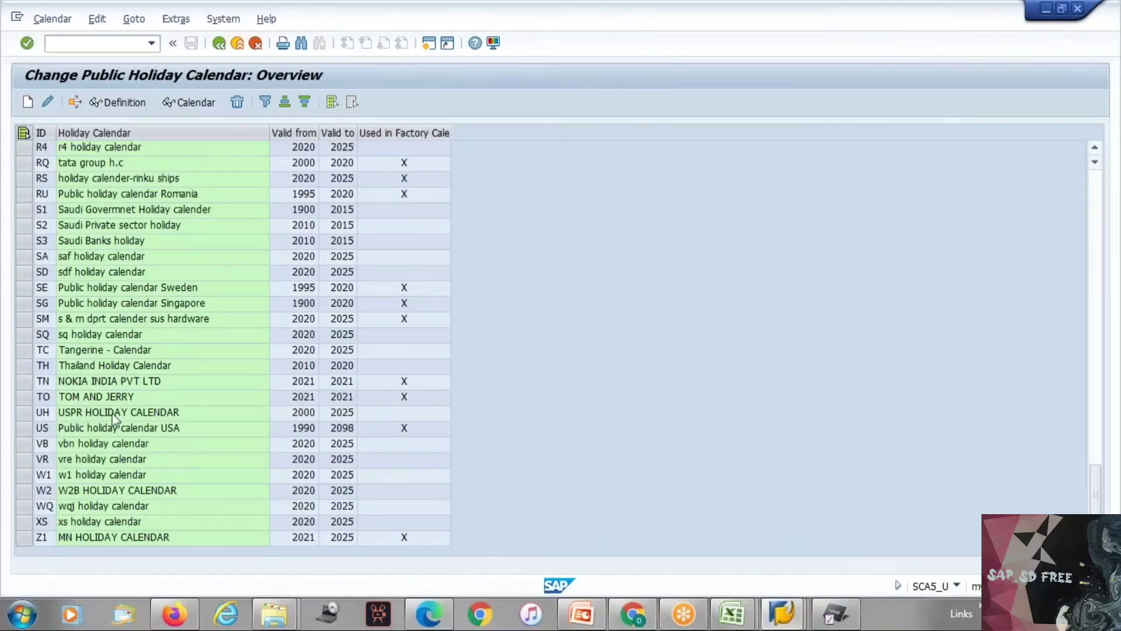
left_click(1098, 212)
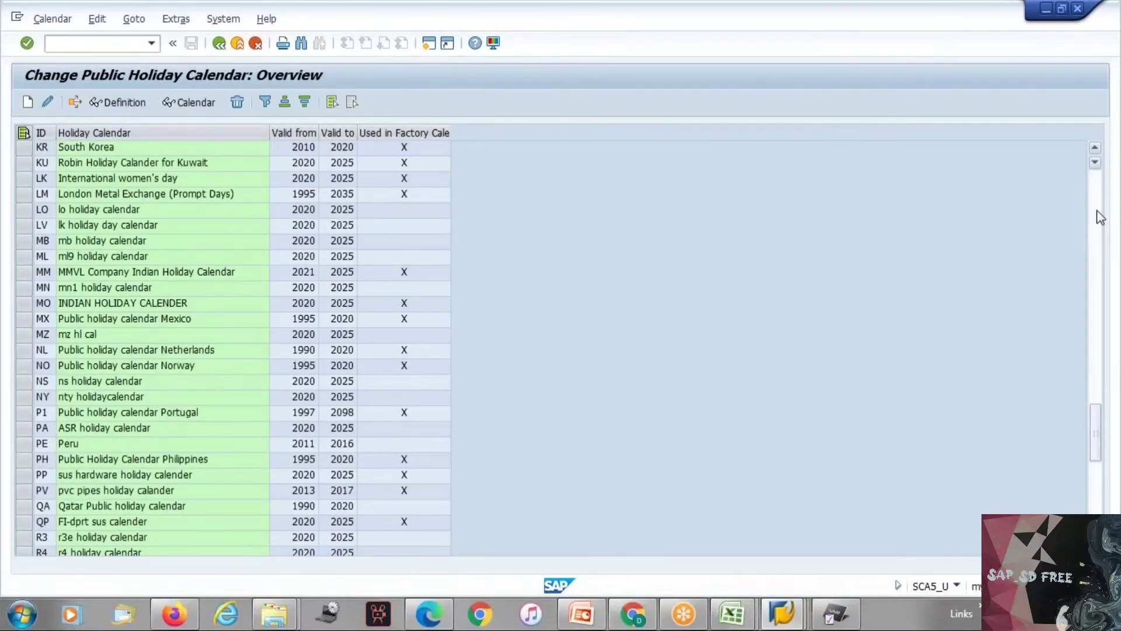
left_click(1098, 213)
left_click(1097, 213)
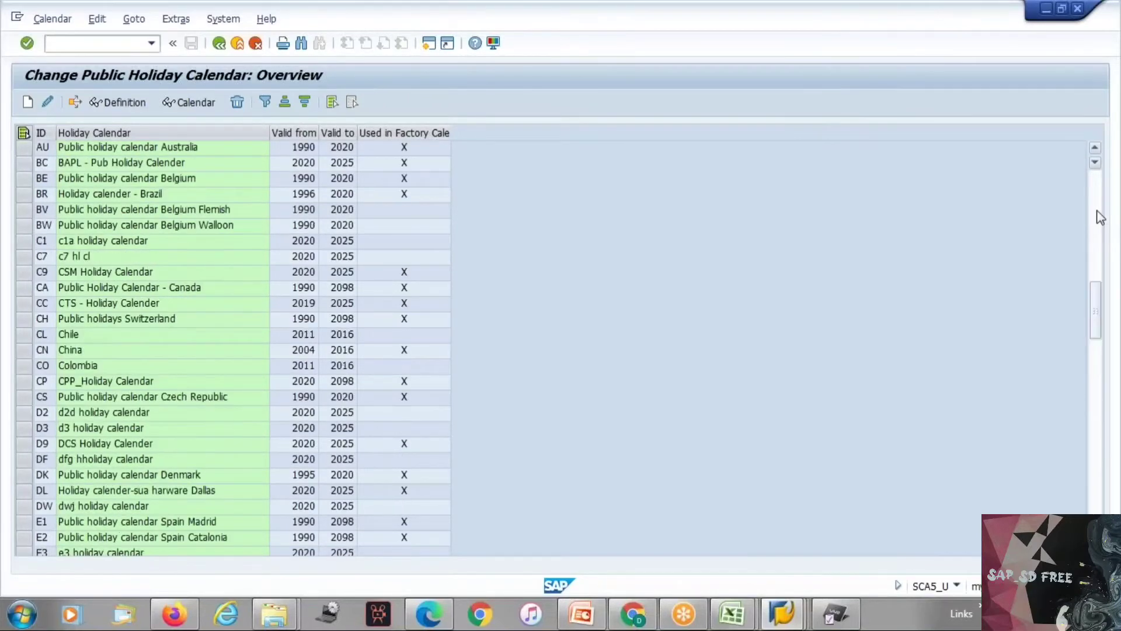
left_click(1100, 216)
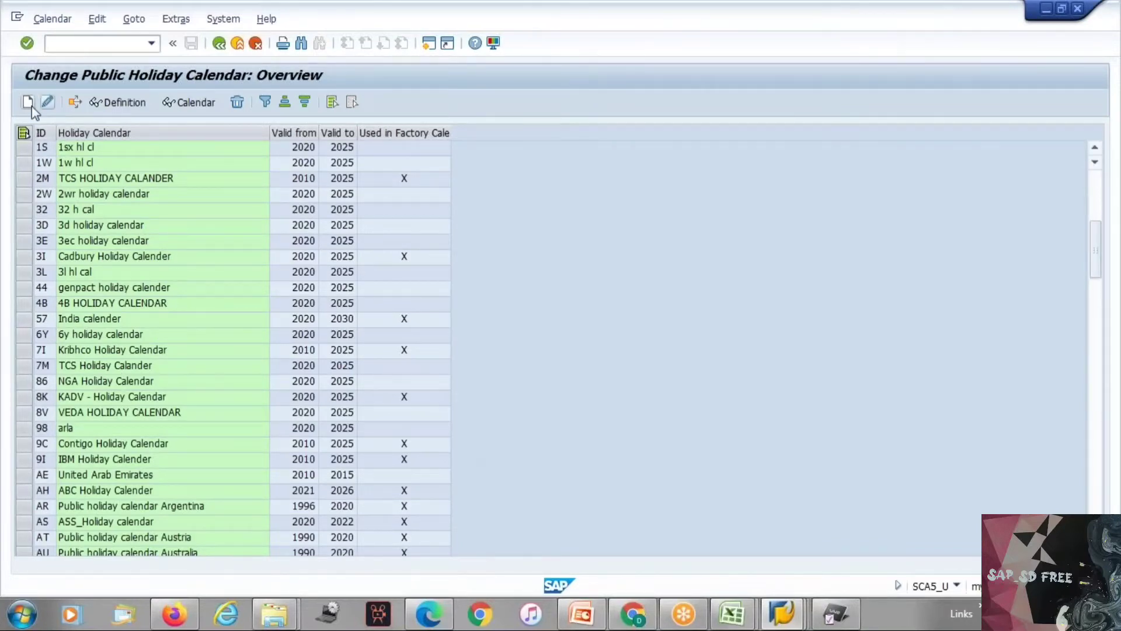
Step: Examine the ID, description, validity years and assigned holidays of the IBM Holiday Calender, then return to the overview
double_click(90, 461)
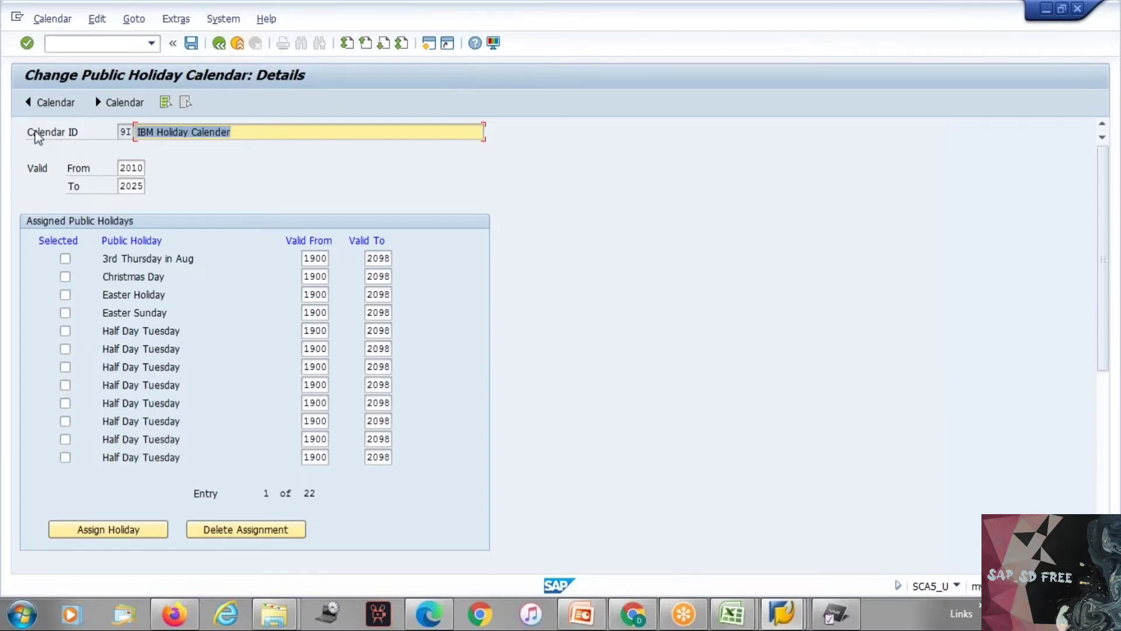
left_click(37, 134)
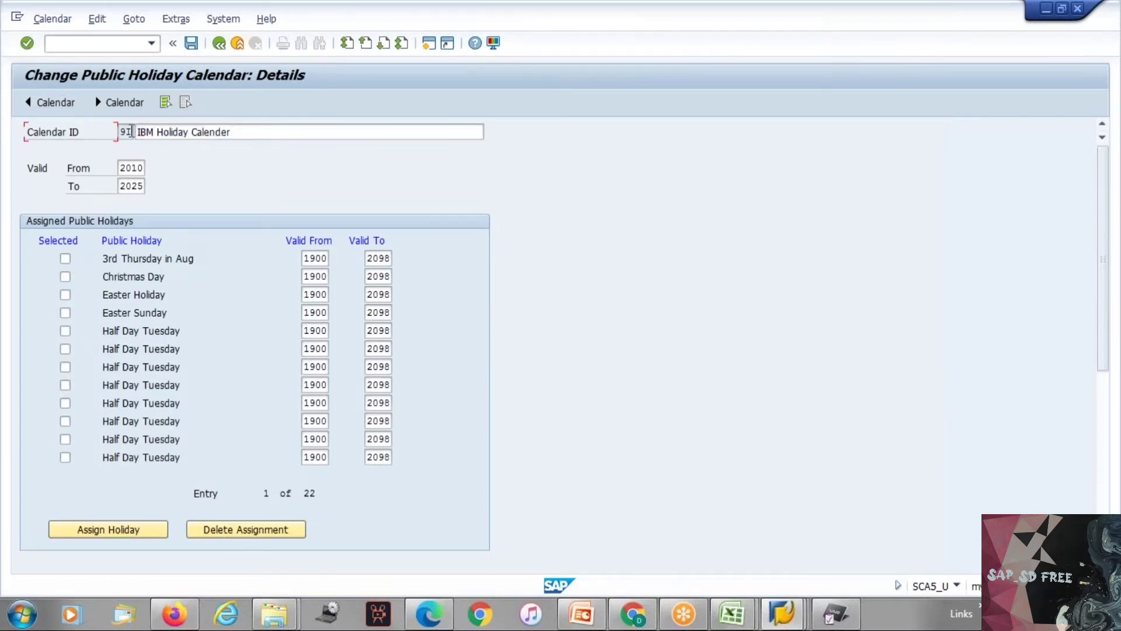
left_click(157, 129)
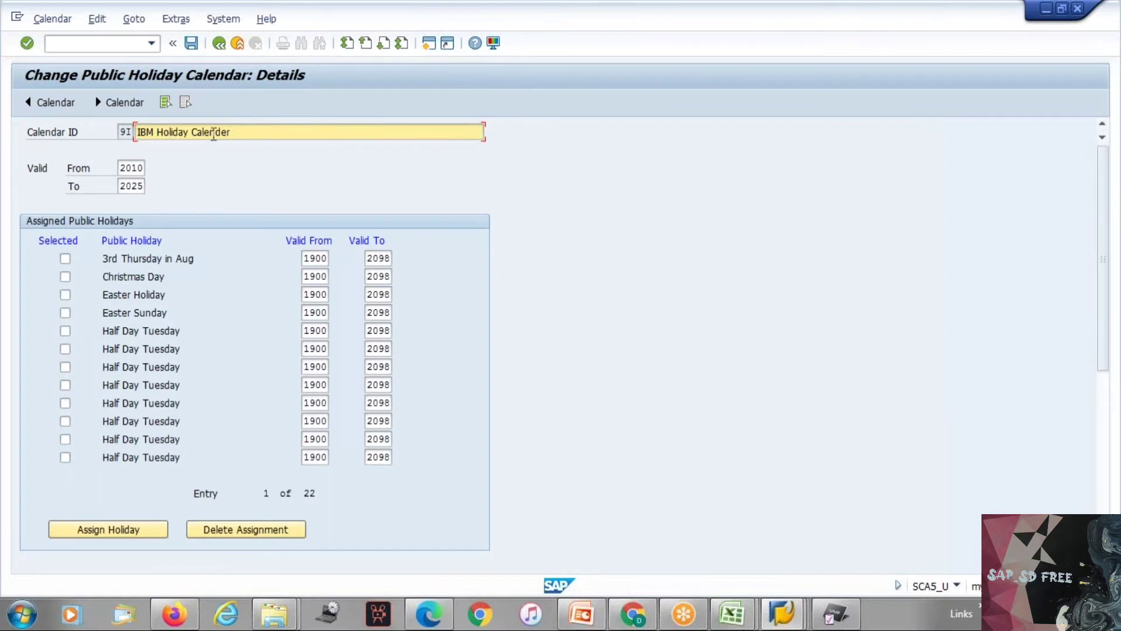
left_click_drag(241, 131, 88, 128)
left_click(126, 168)
left_click(126, 186)
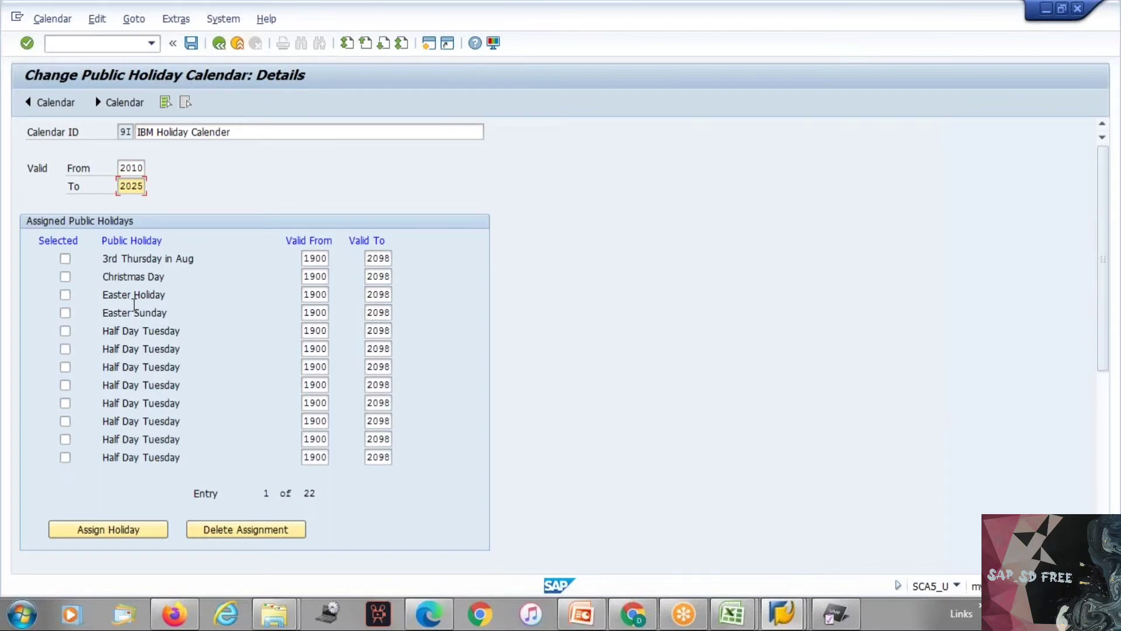
left_click(219, 44)
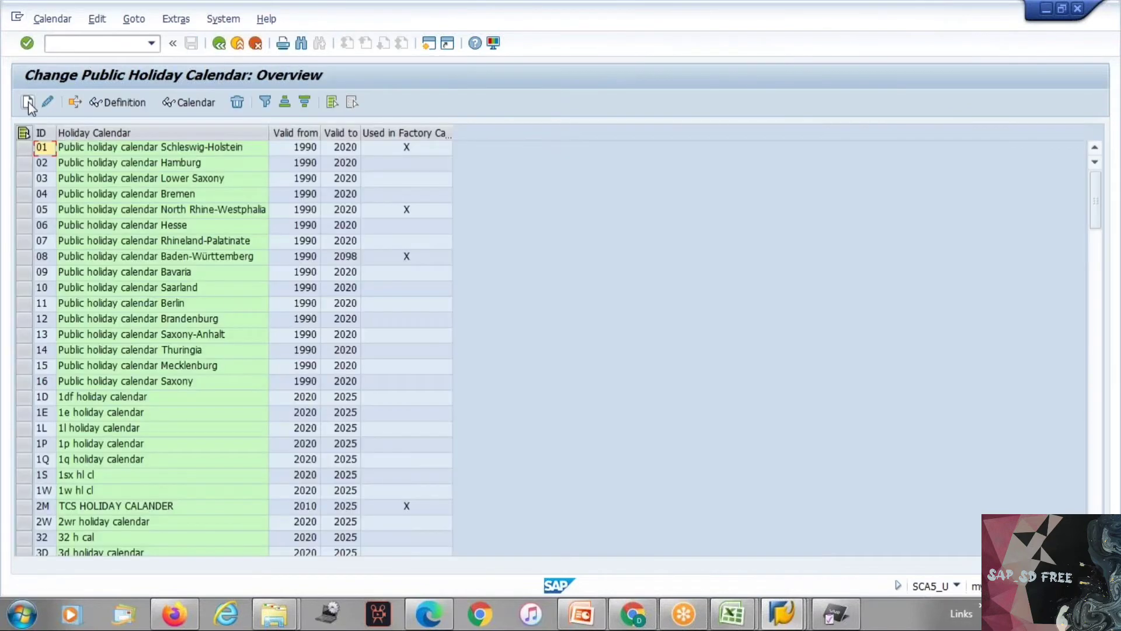
Step: Start a new holiday calendar with the calendar ID ZZ
left_click(27, 102)
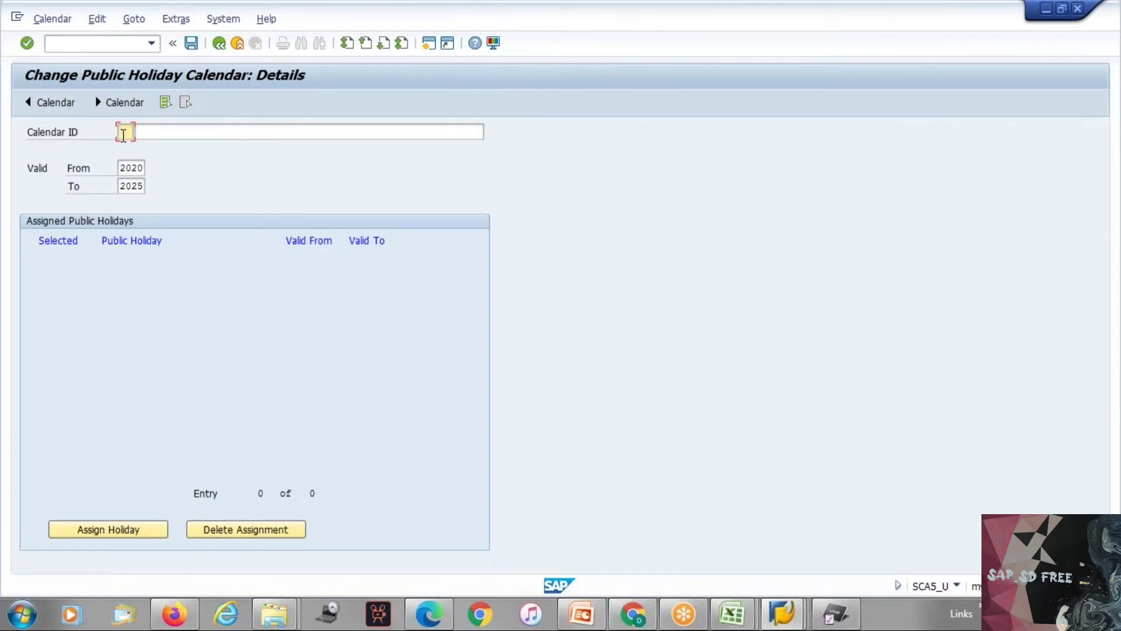
type("Z2")
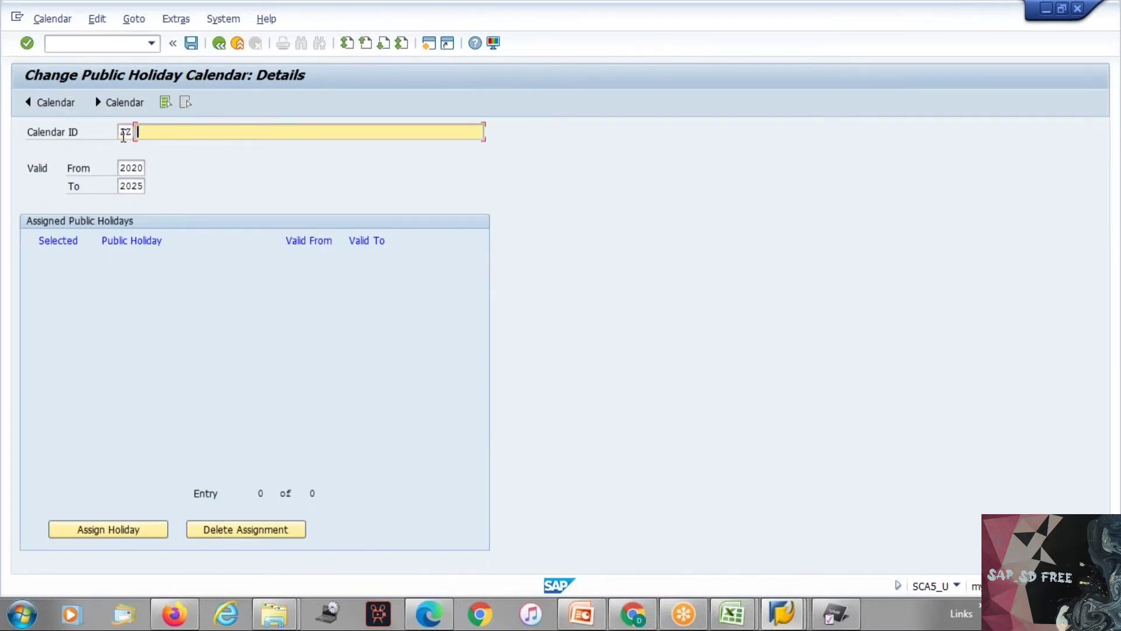
type("Tesla USA Plant 1 calanc")
Step: Enter "Tesla USA Plant 1 calender ID" as the description of holiday calendar ZZ
key("BackSpace")
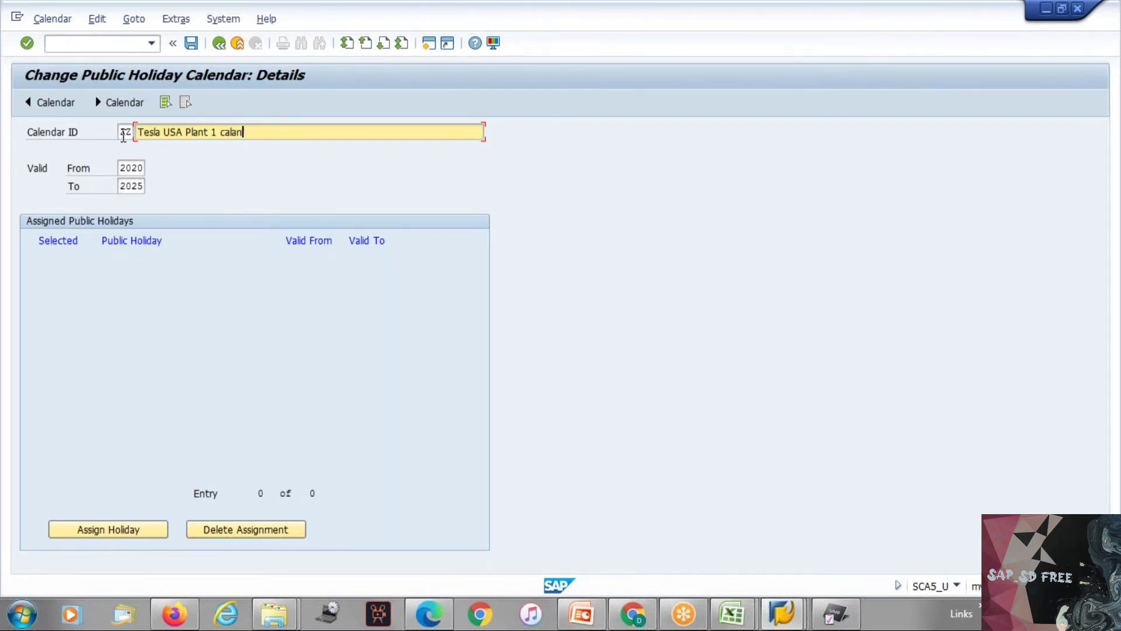
type("dewr ID")
left_click(237, 132)
key("BackSpace")
type("e")
left_click(261, 132)
key("BackSpace")
key("shift+Tab")
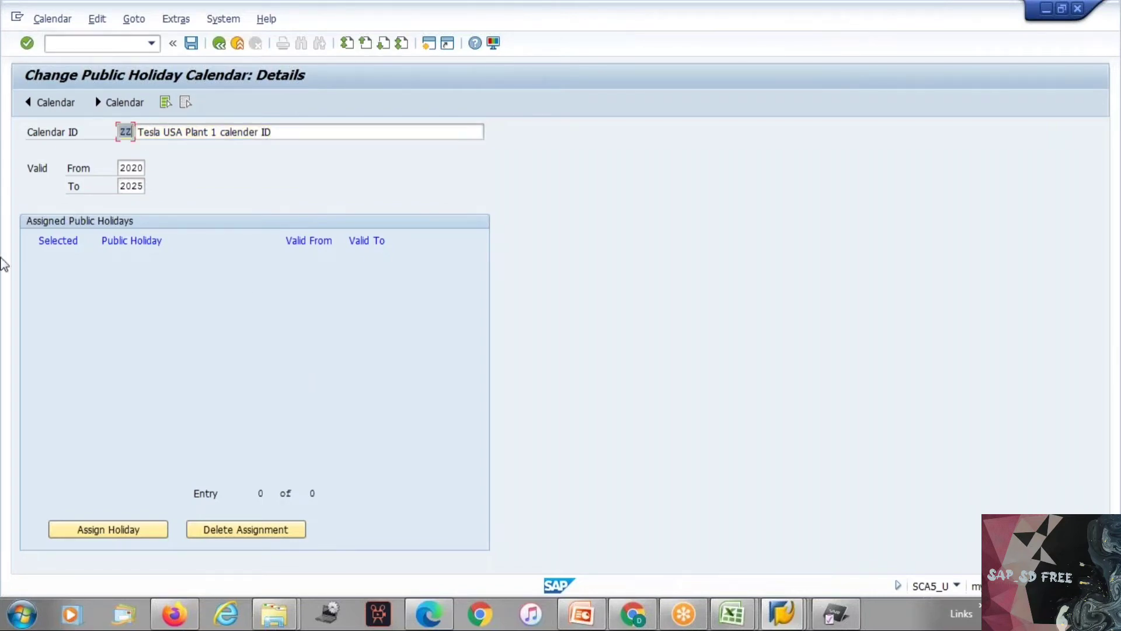
Step: Look through the public holidays available for assignment to calendar ZZ, then exit the calendar's maintenance without saving
left_click(145, 536)
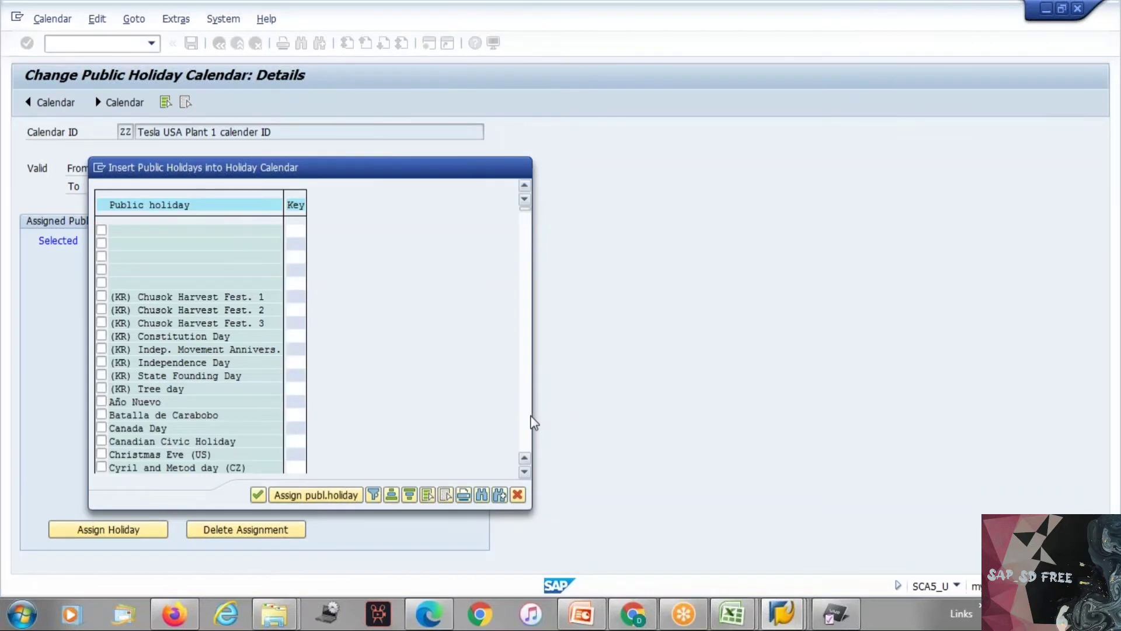
scroll(528, 421, "down", 3)
scroll(527, 416, "down", 3)
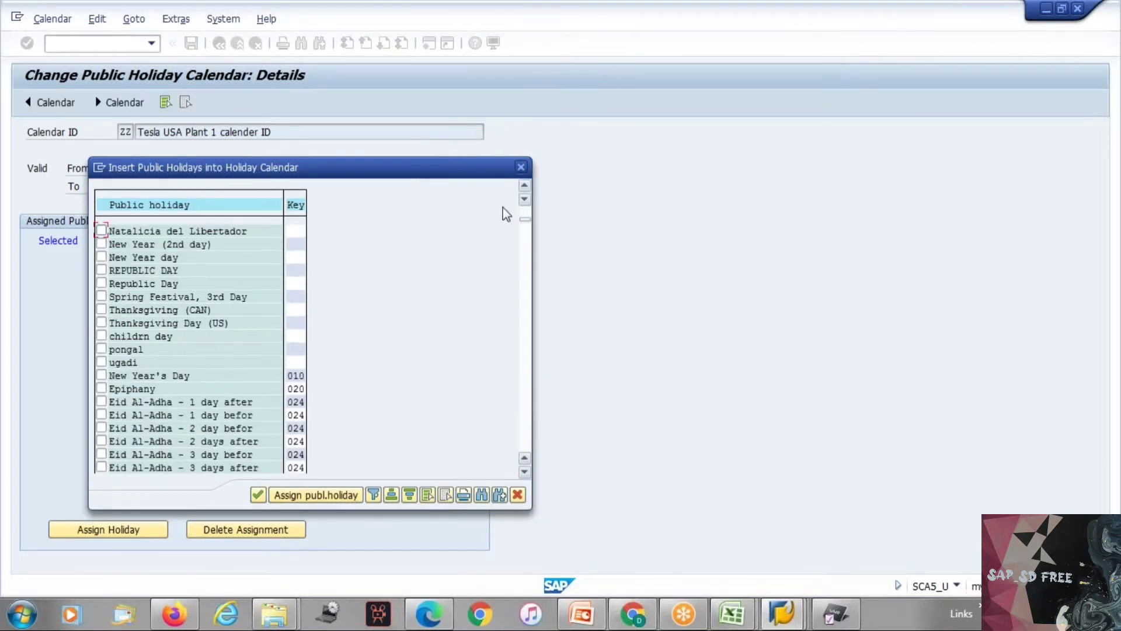
left_click(520, 167)
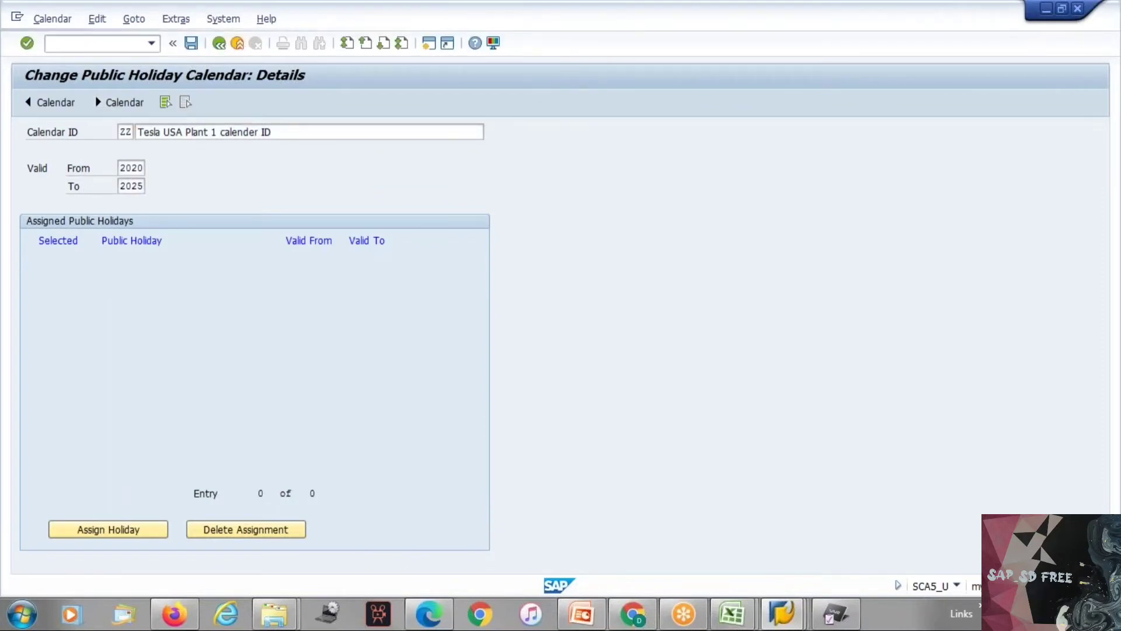
left_click(219, 43)
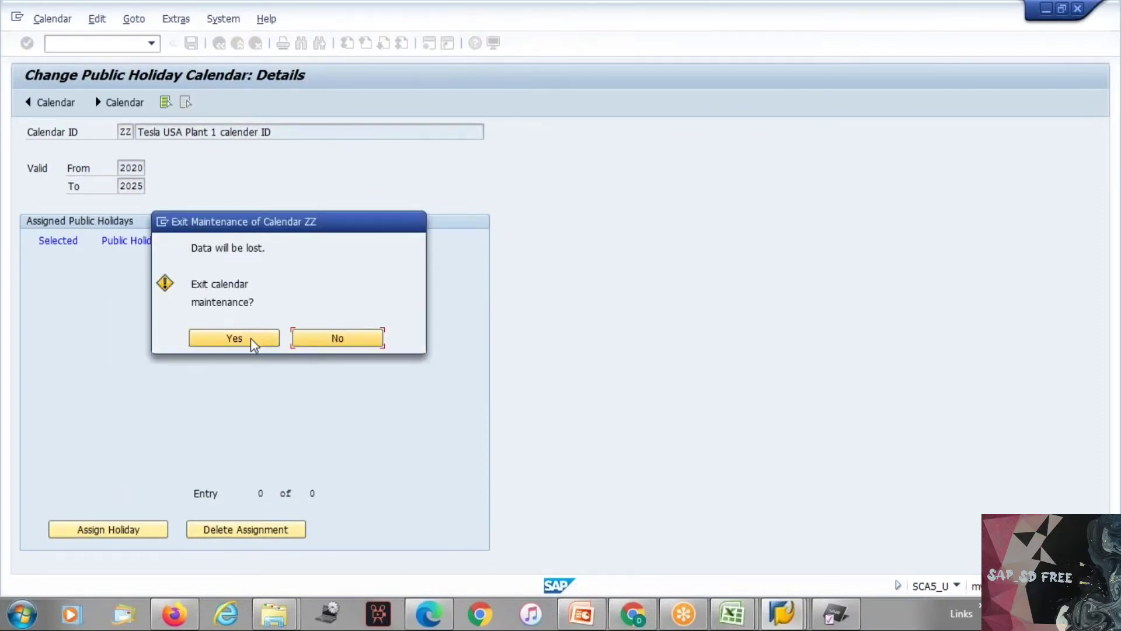
left_click(250, 338)
left_click(234, 338)
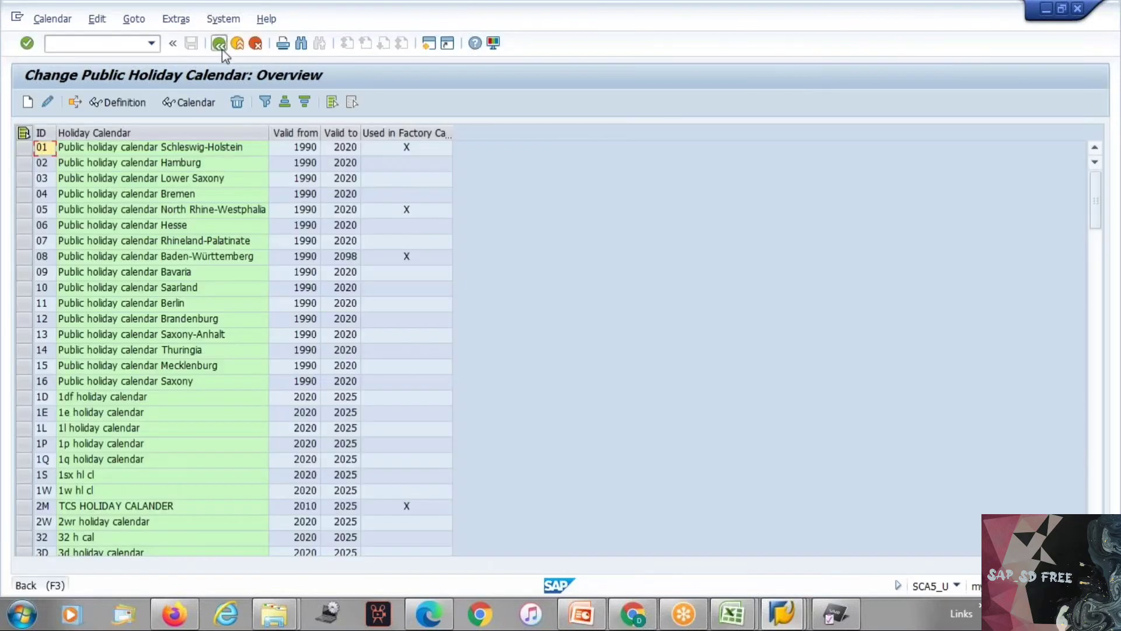
Step: Open the public holidays overview in change mode and start a new public holiday with a fixed date
left_click(221, 46)
left_click(57, 226)
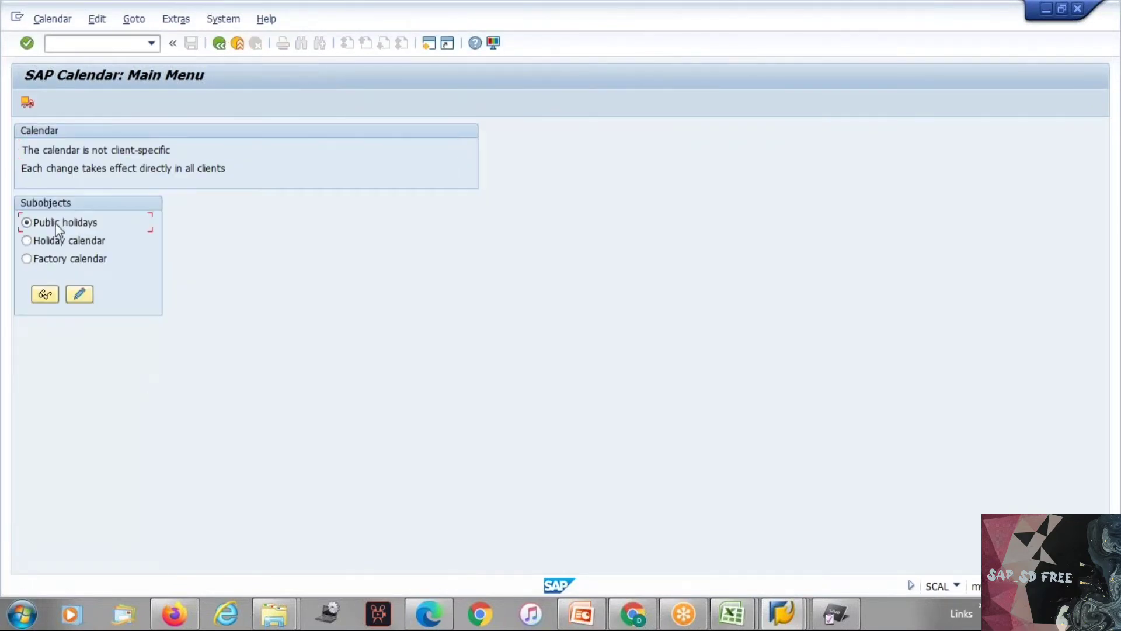
left_click(79, 294)
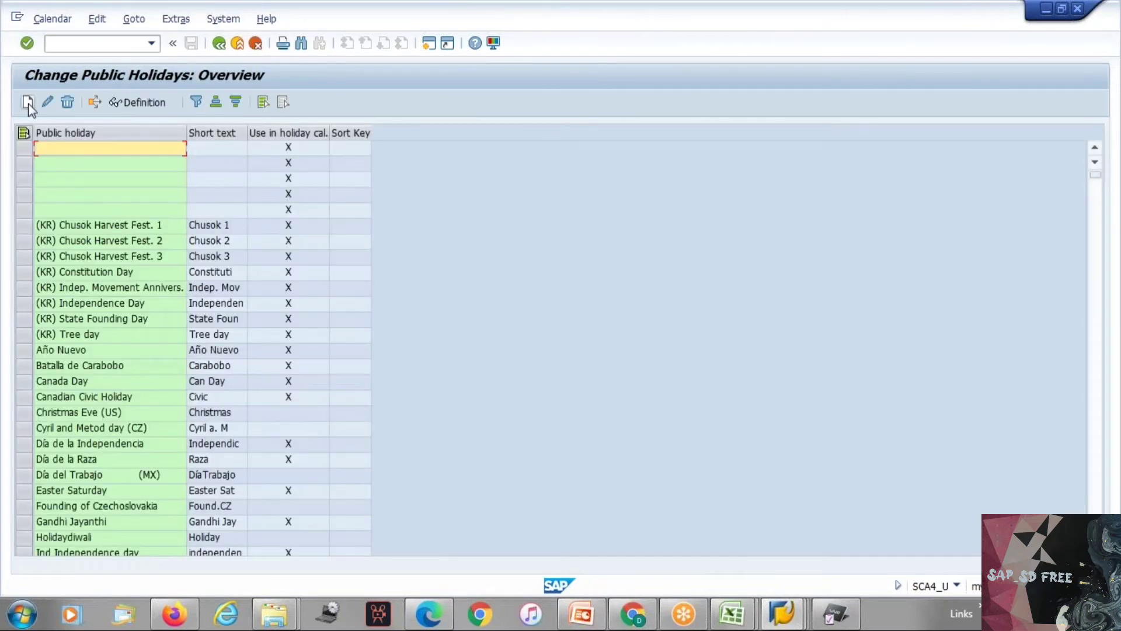
left_click(28, 103)
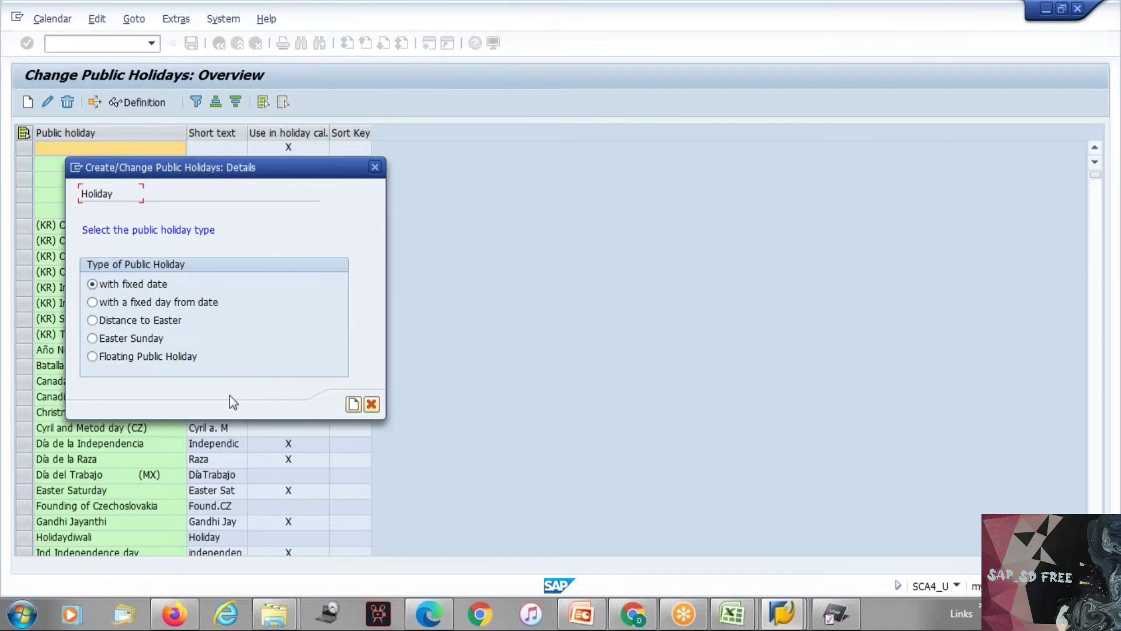
left_click(353, 404)
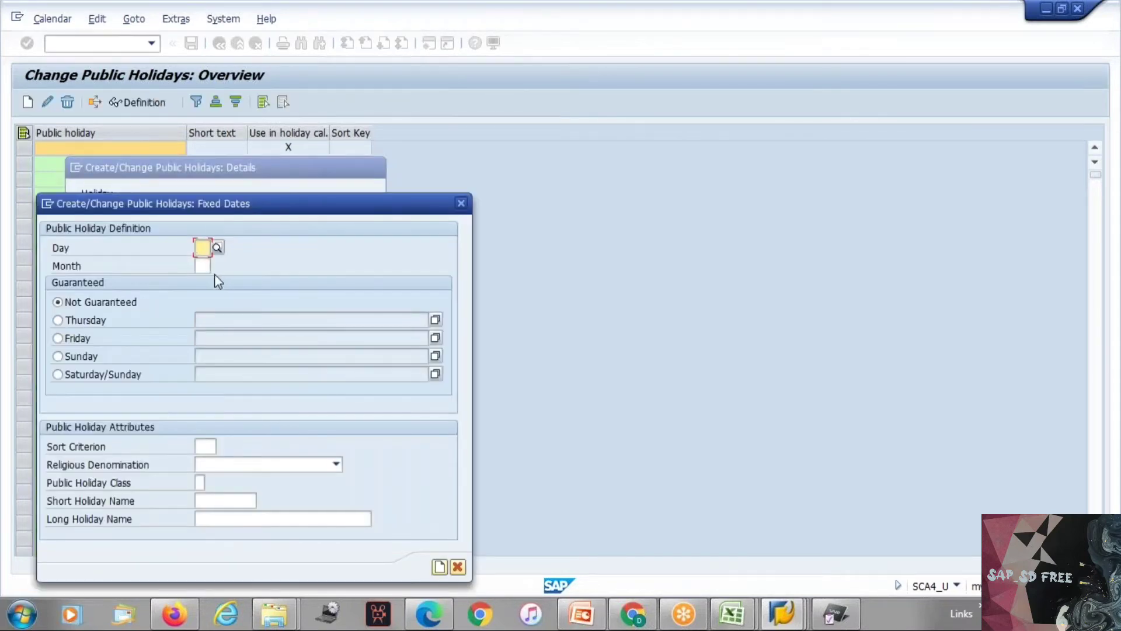
Step: Set the new public holiday's date to day 15 of month 08, without any guaranteed weekday
type("15")
key("Return")
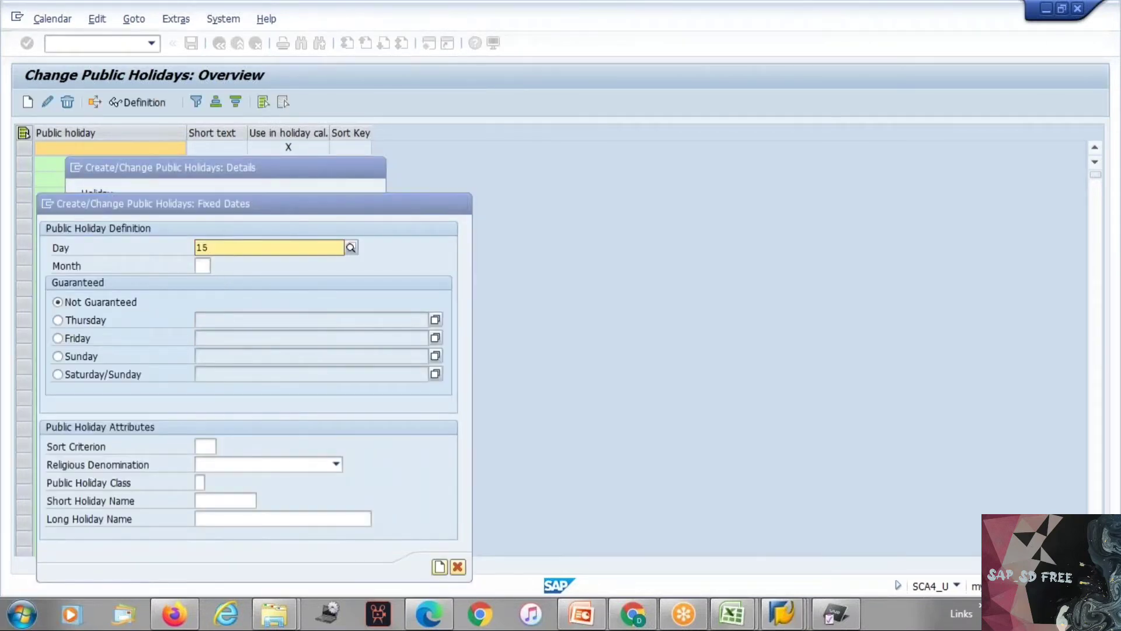
left_click(206, 266)
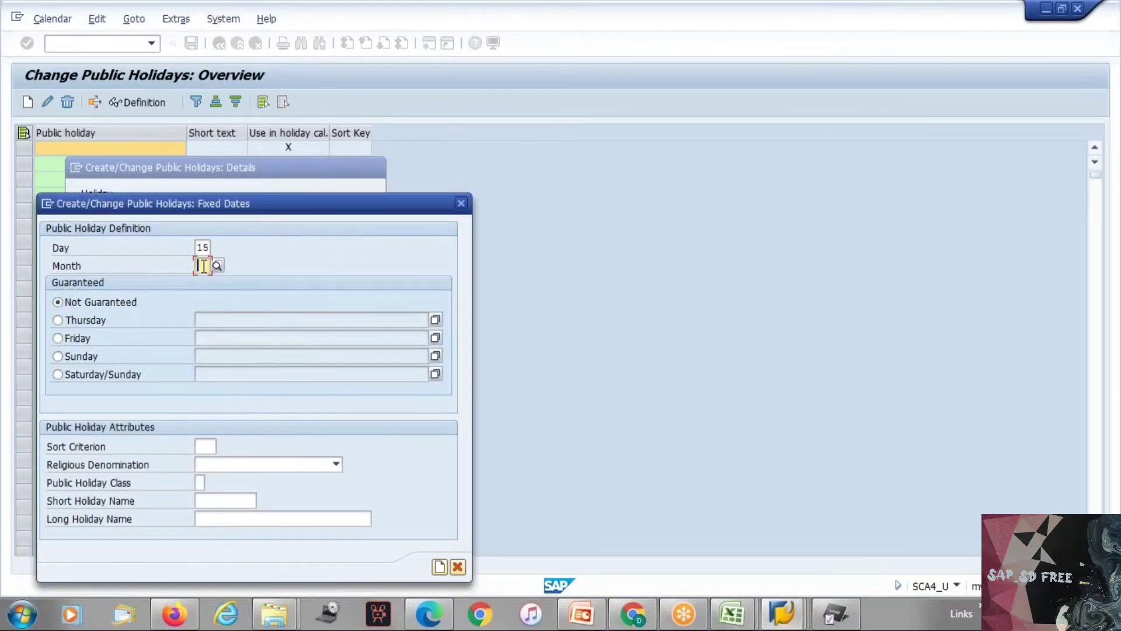
type("08")
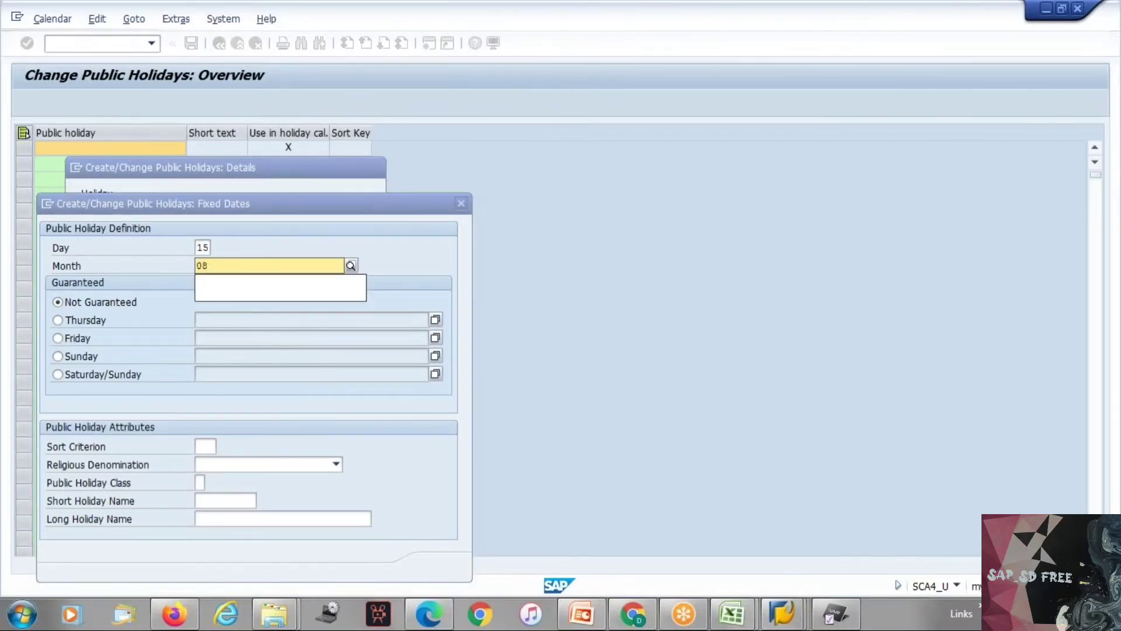
left_click(252, 408)
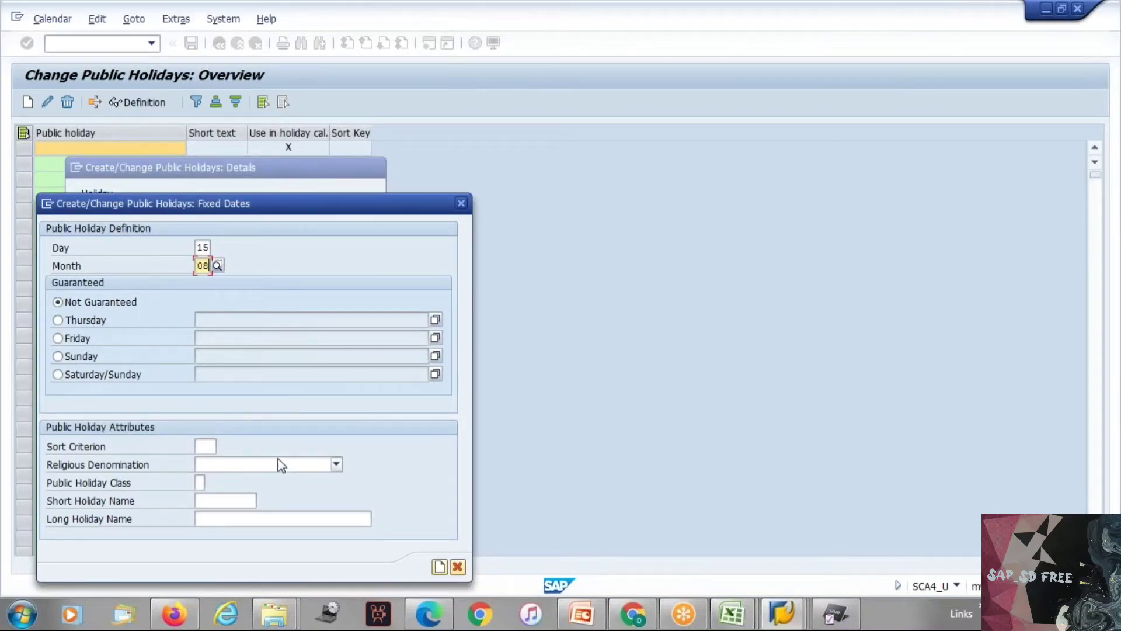
key("Return")
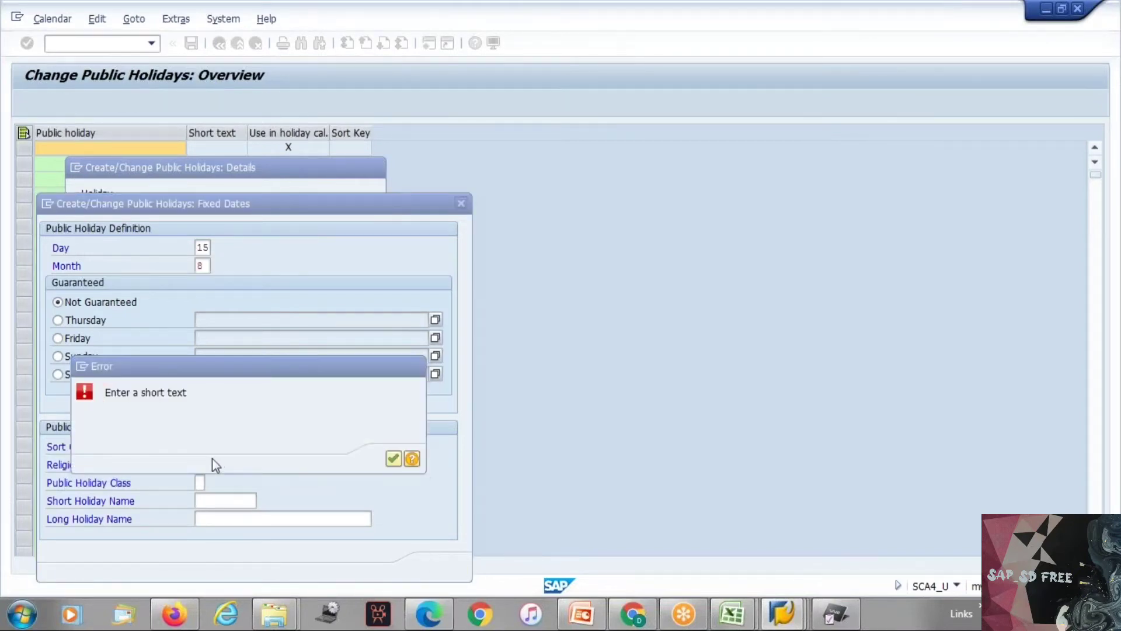
key("Return")
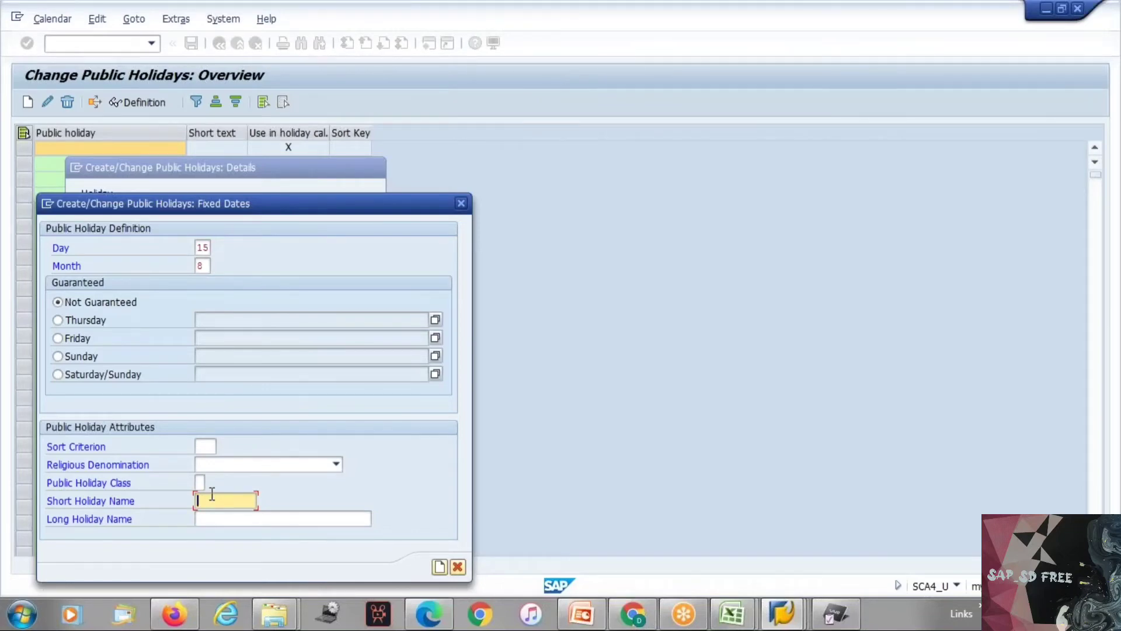
Step: Name the holiday "India" in short and "Independece day" in long form, and save it despite the matching rule
type("India")
left_click(206, 519)
type("Inde")
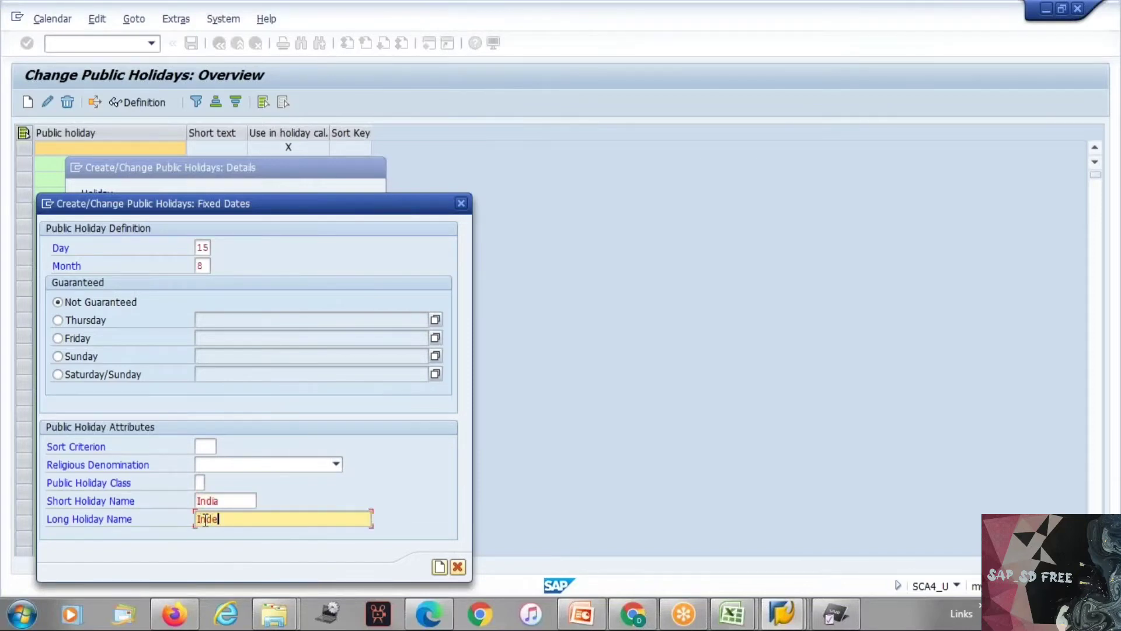
type("pendece day")
key("Return")
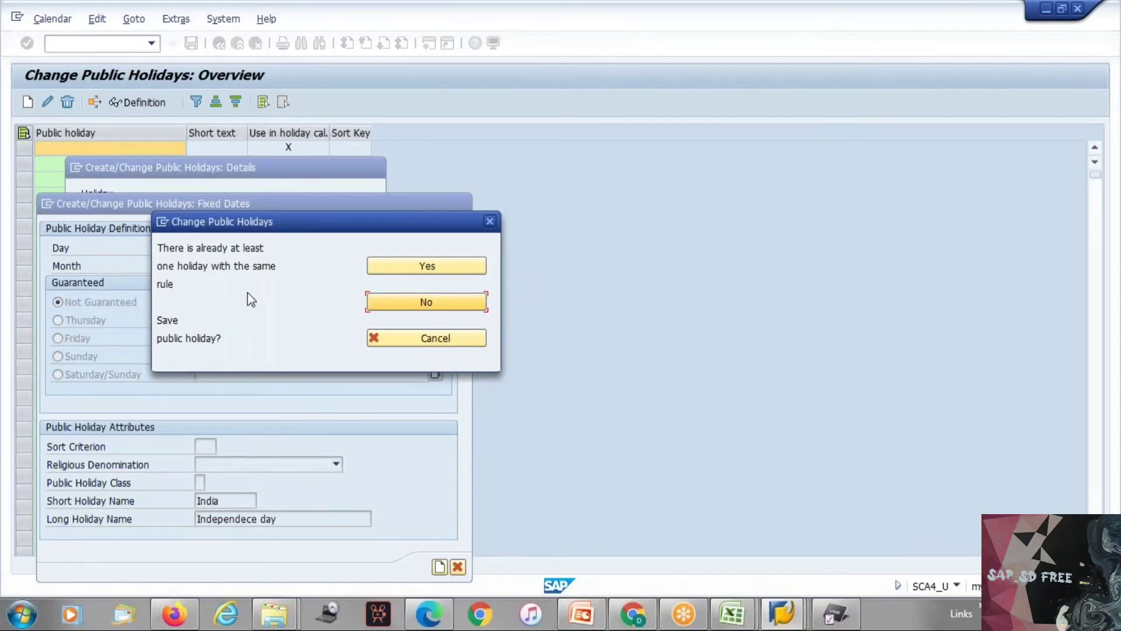
left_click(435, 264)
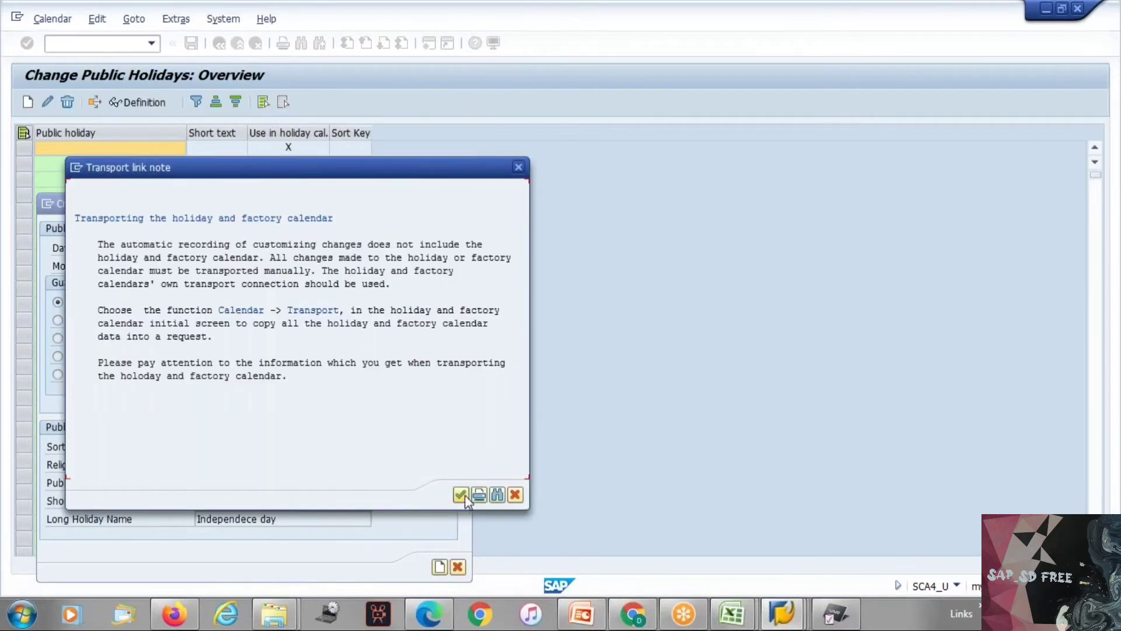
left_click(464, 496)
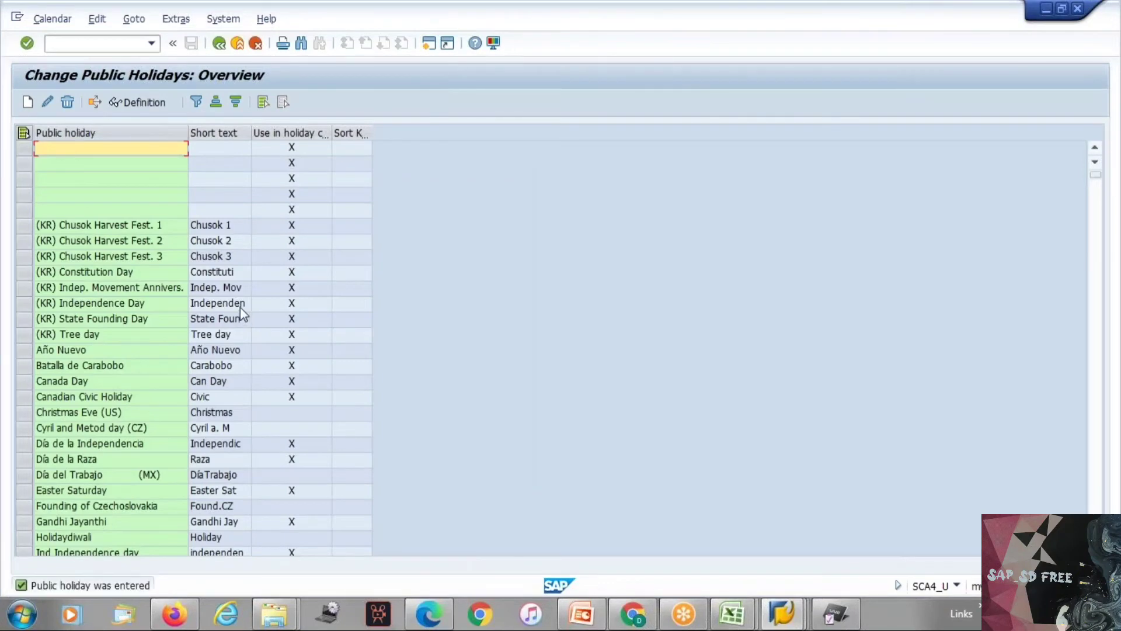
Step: Look through the public holidays overview and open a diwali entry's details, leaving the holiday unchanged
left_click(1095, 448)
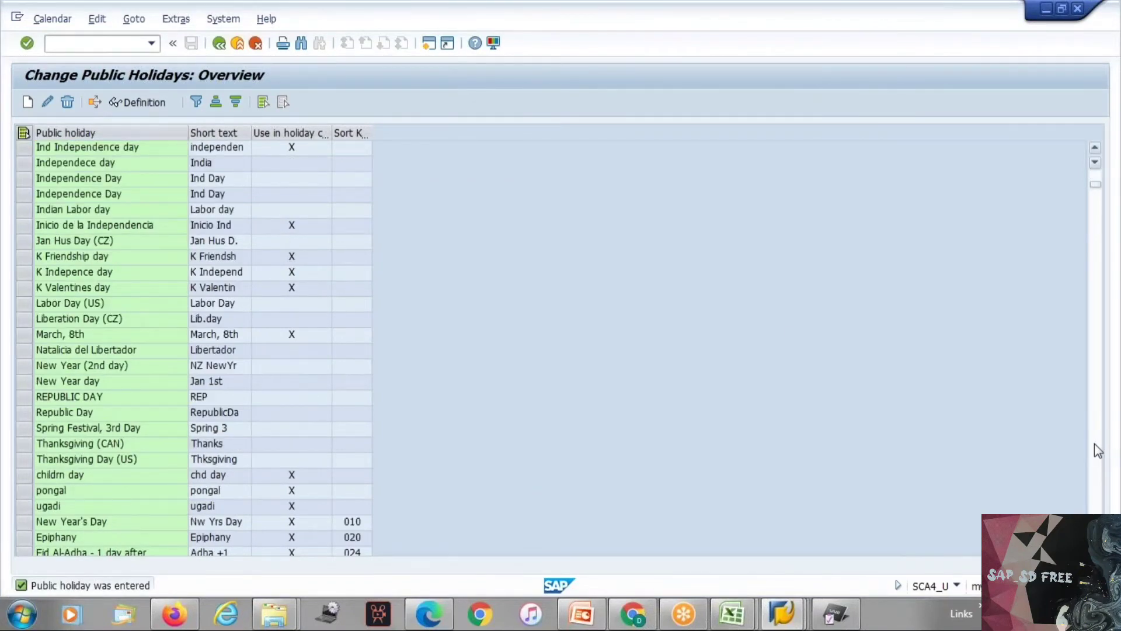
left_click(1095, 450)
left_click(1096, 450)
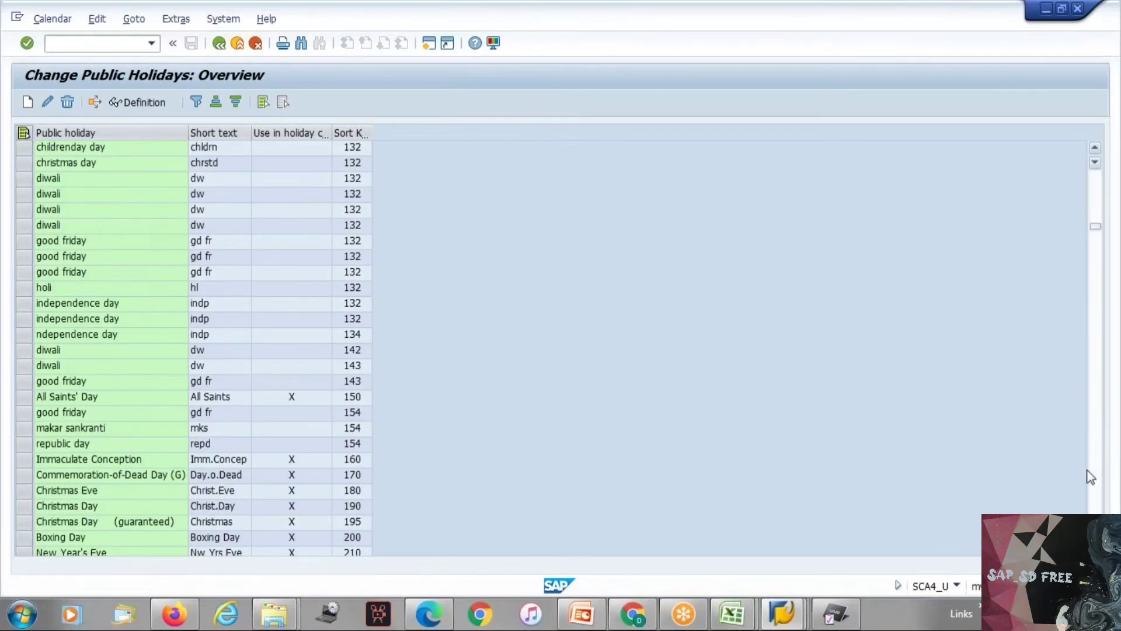
left_click(92, 303)
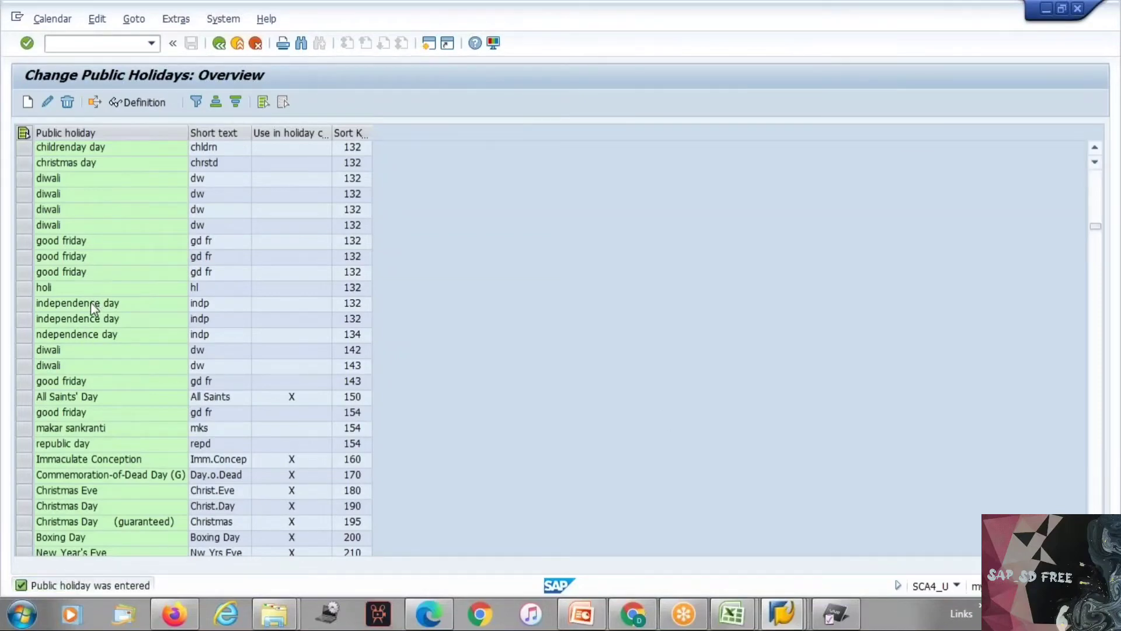
left_click(72, 349)
double_click(73, 349)
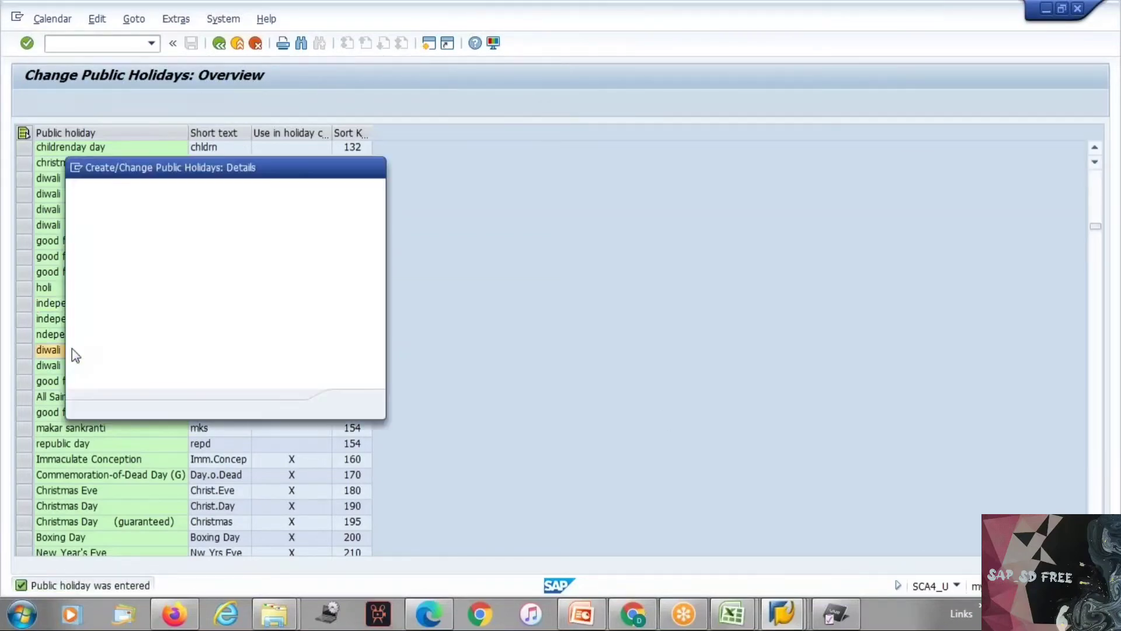
left_click(372, 405)
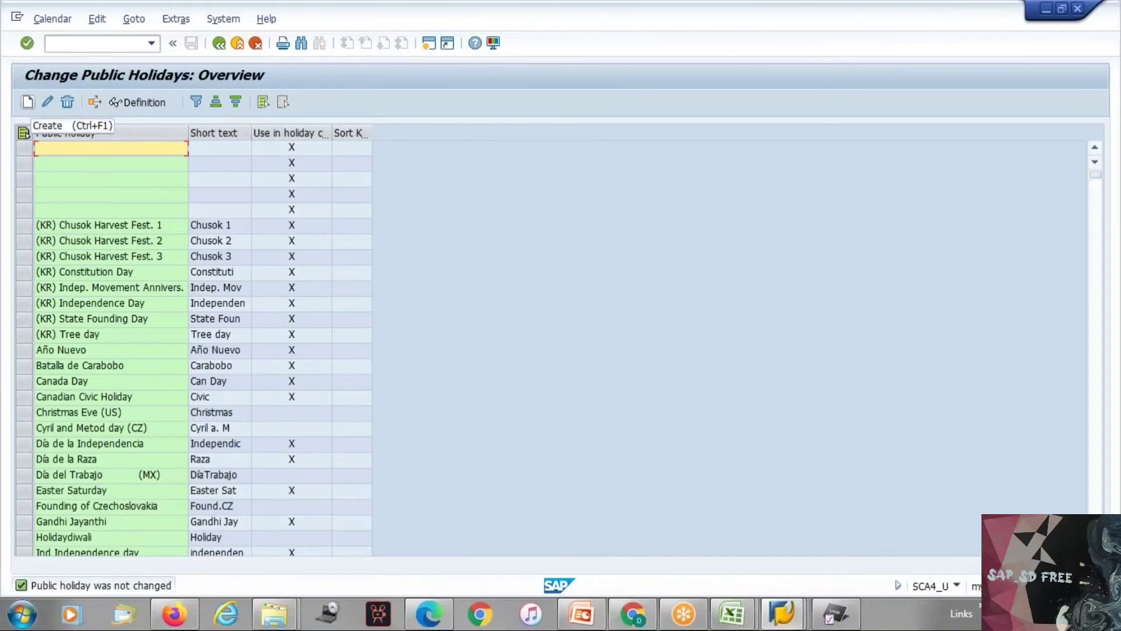
left_click(27, 103)
Step: Return to the holiday calendar overview in change mode and start a new calendar with the ID ZZ
left_click(220, 51)
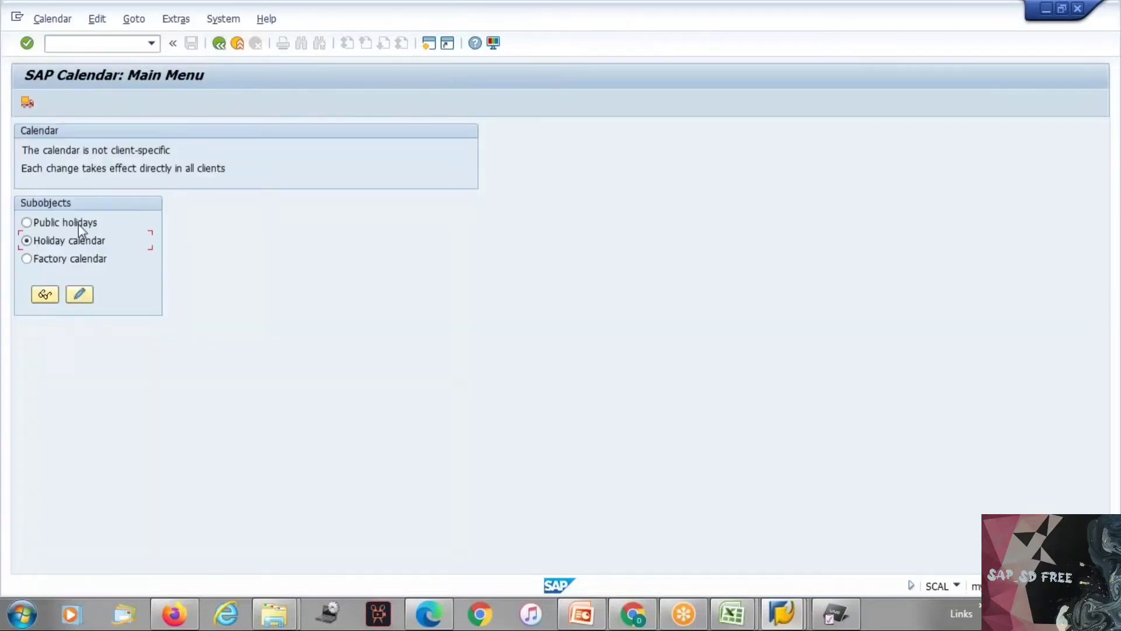
left_click(80, 295)
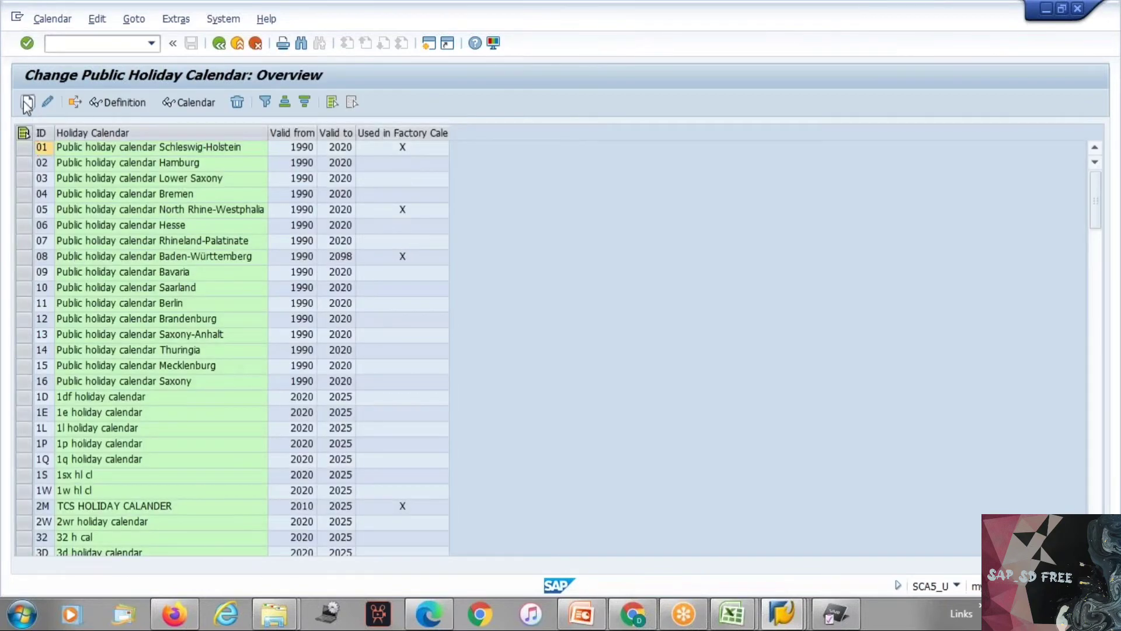
left_click(26, 103)
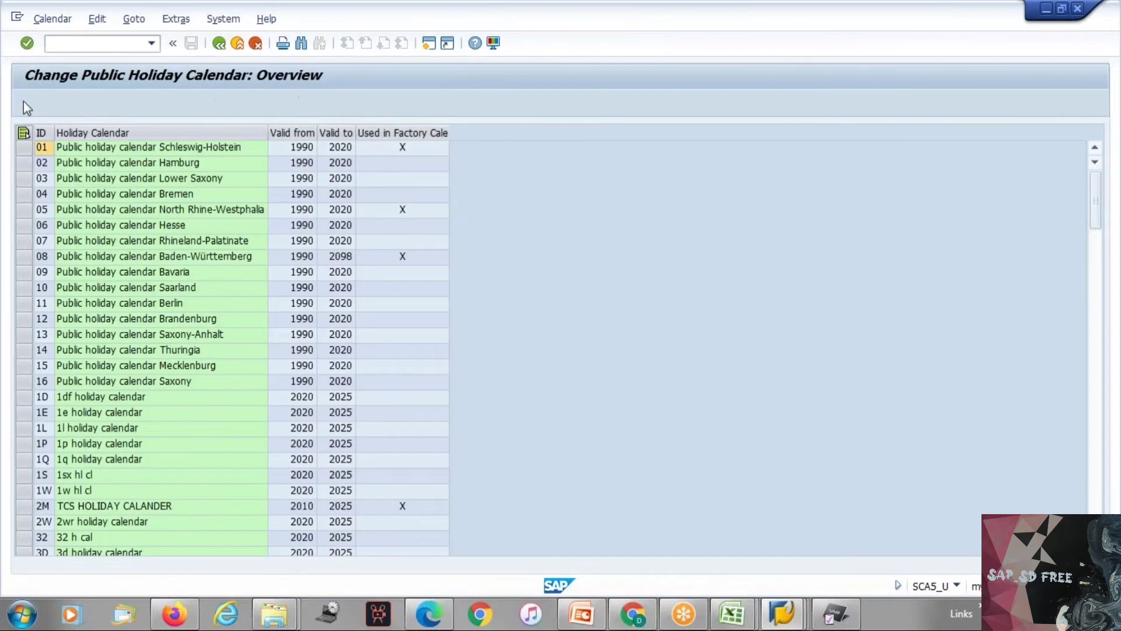
type("zz")
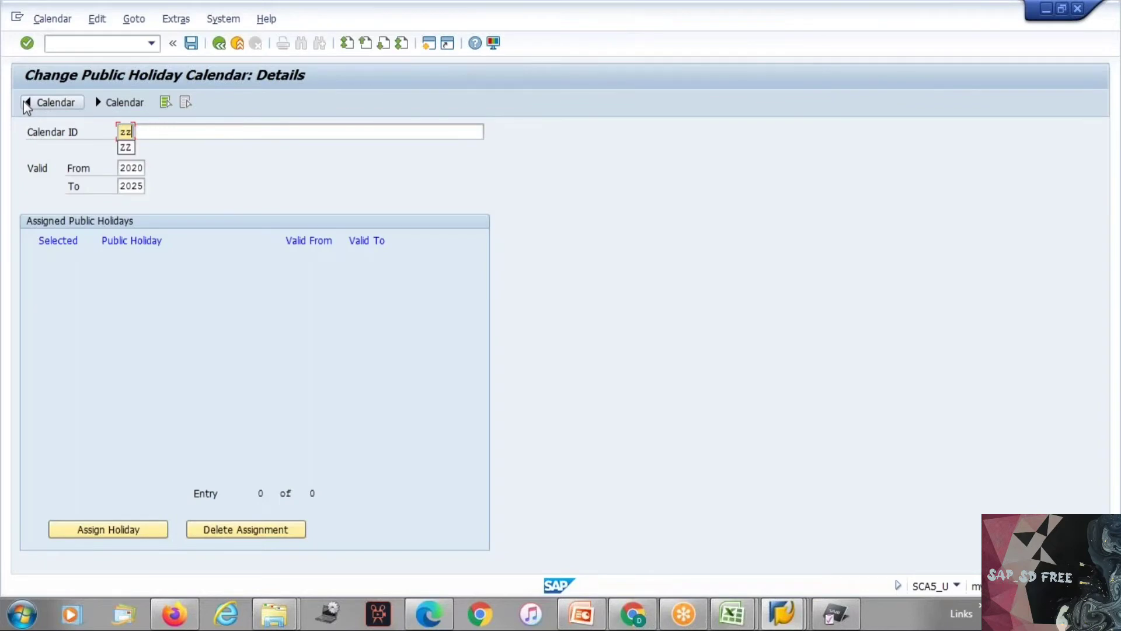
Step: Enter "Calender for TES1" as the description of the new holiday calendar
left_click(155, 132)
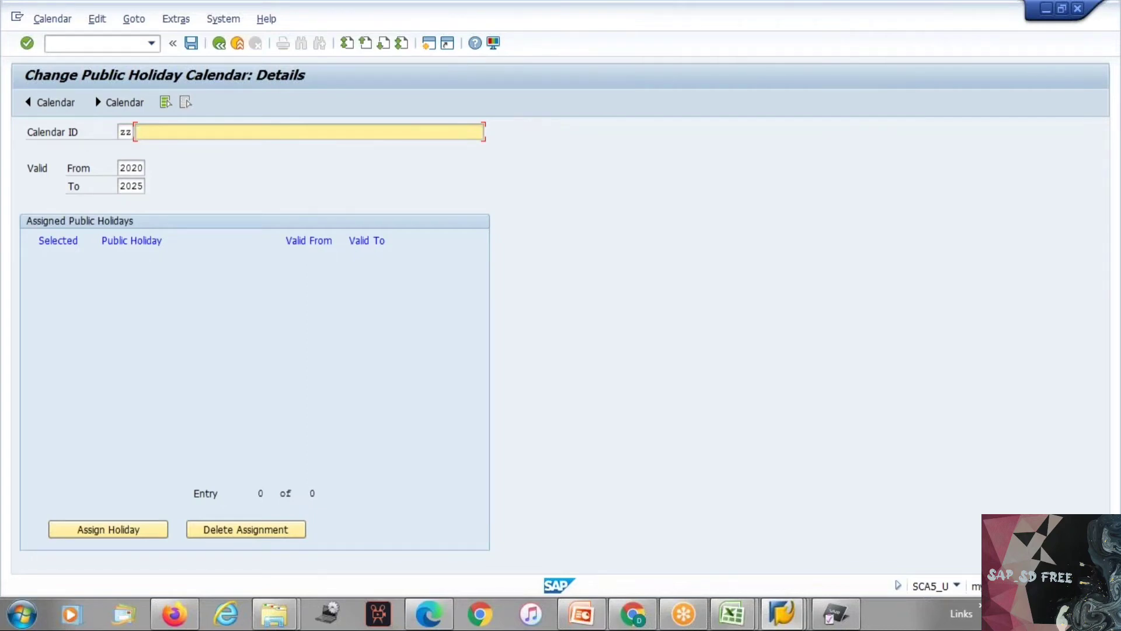
type("Calender fotr")
key("BackSpace")
key("BackSpace")
key("BackSpace")
type("r TES1")
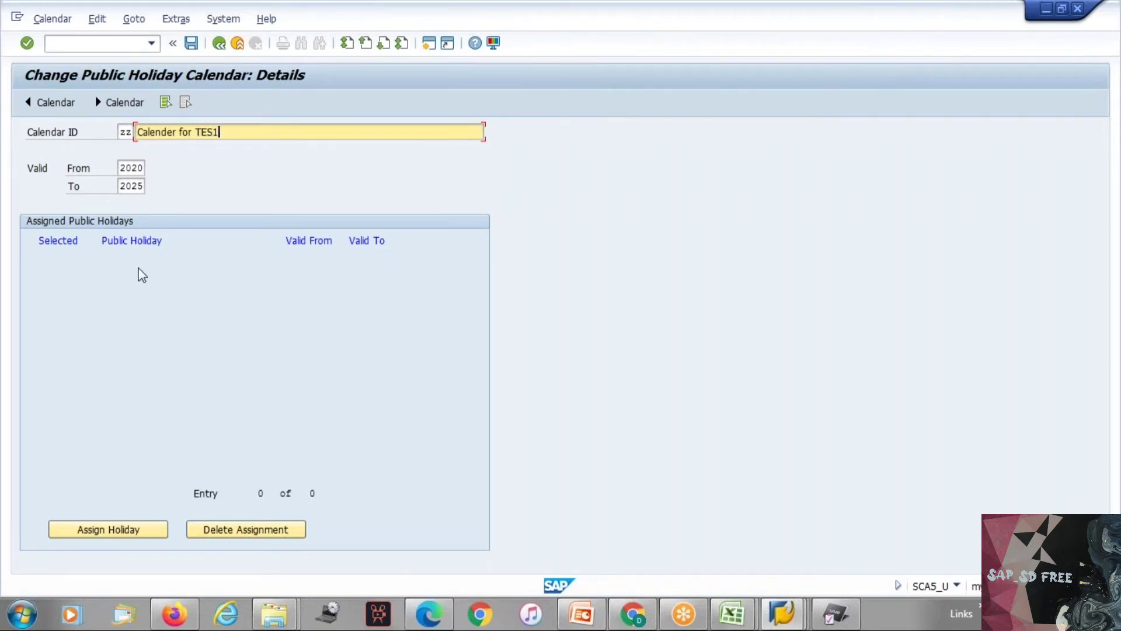
Step: Assign the public holidays Gandhi Jayanthi, Holidaydiwali, Independece day and Indian Labor day to calendar ZZ
left_click(127, 528)
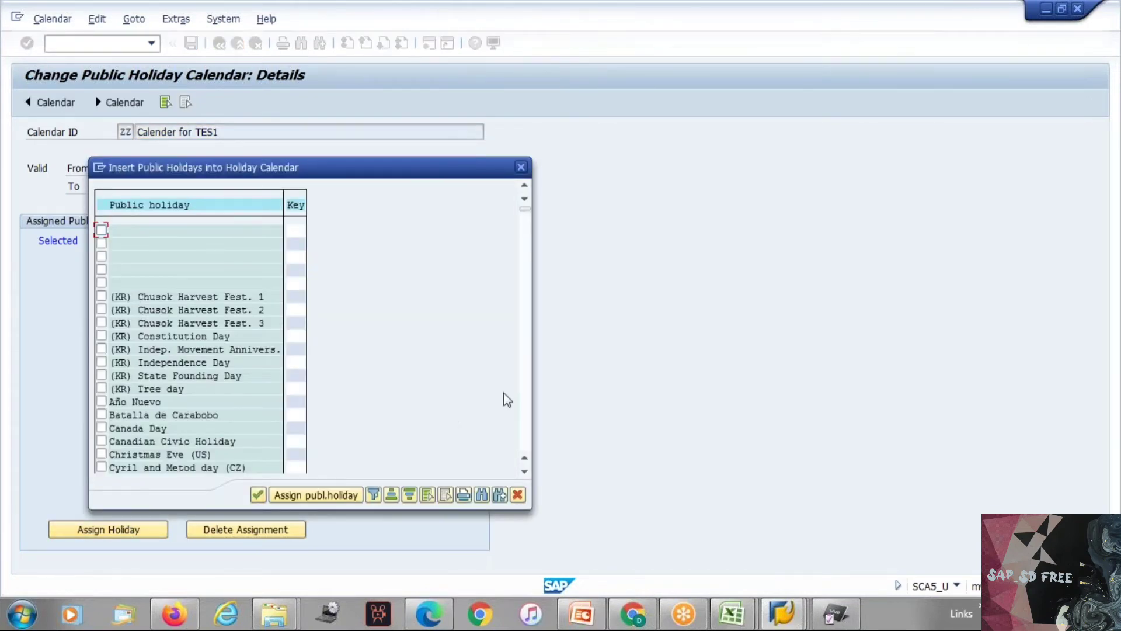
left_click(523, 407)
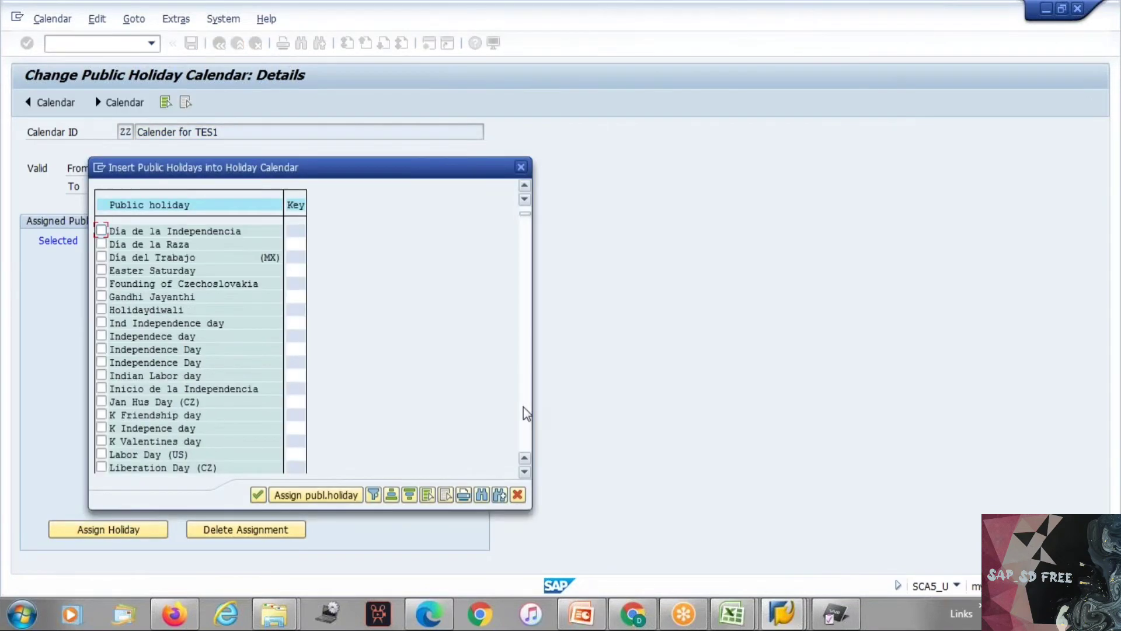
left_click(101, 336)
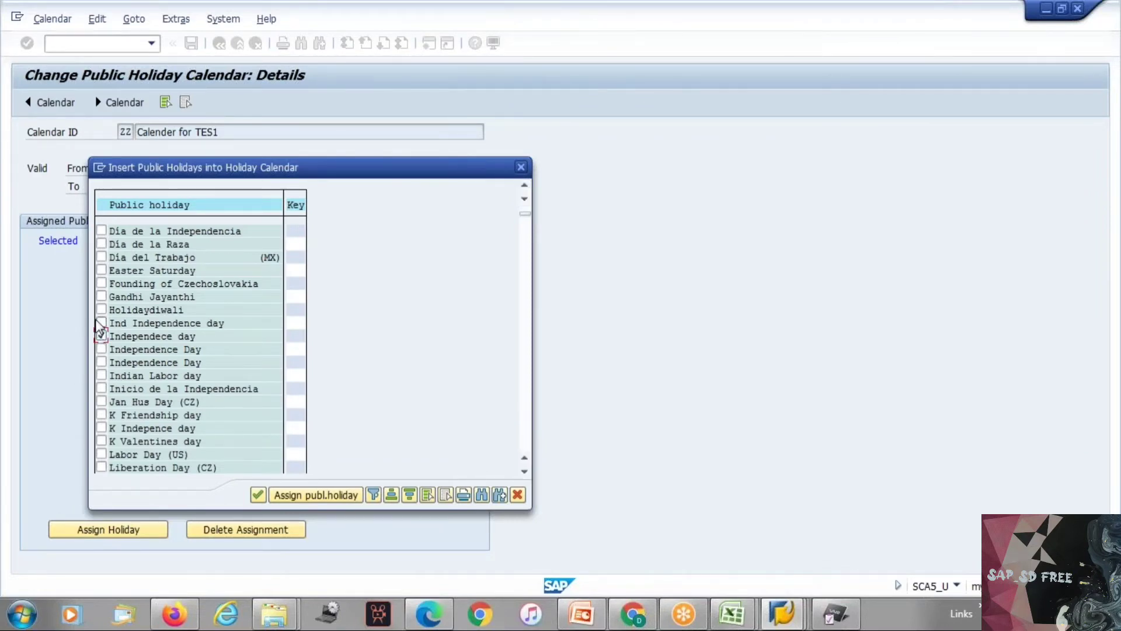
left_click(101, 310)
left_click(101, 296)
left_click(101, 375)
left_click(279, 497)
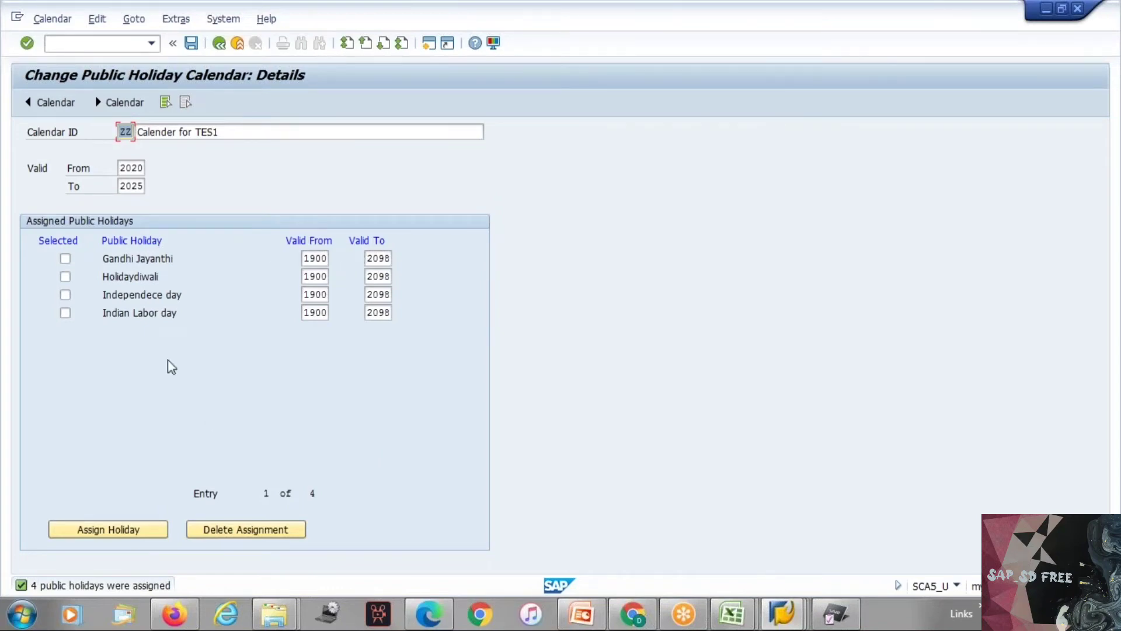
Step: Save holiday calendar ZZ, acknowledging the transport information, and return to the SAP Calendar main menu
left_click(192, 43)
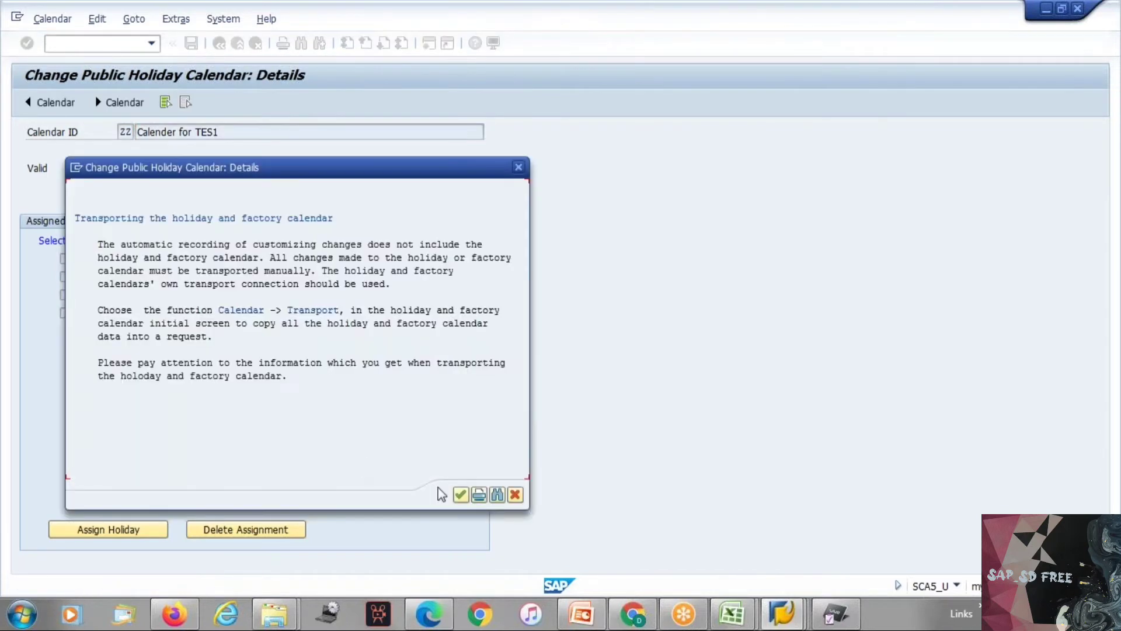
left_click(461, 495)
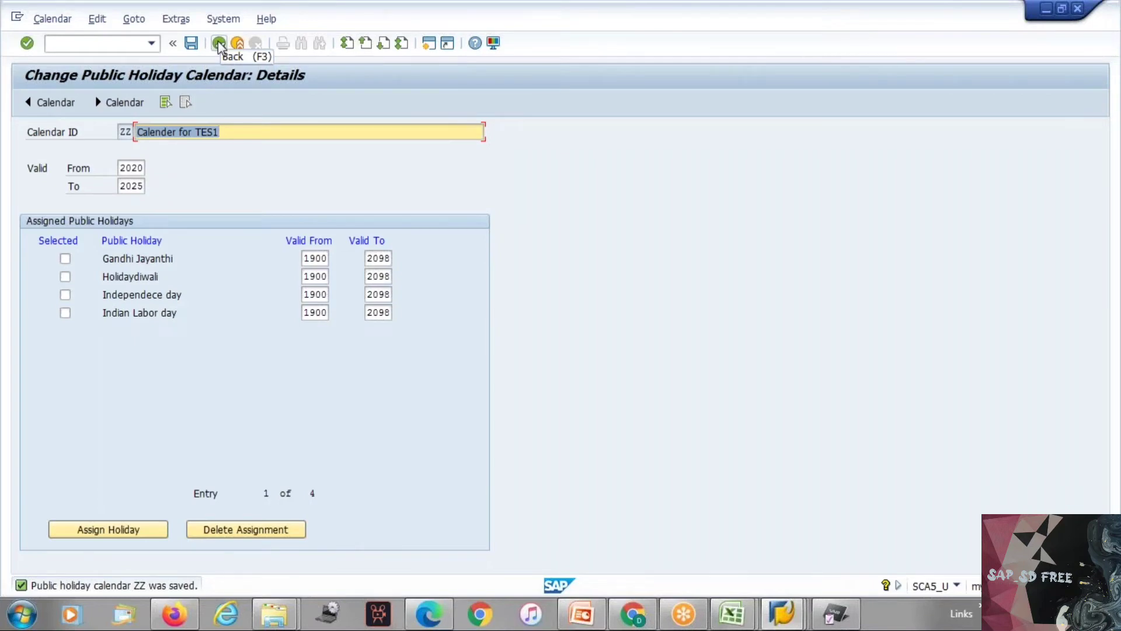
left_click(219, 43)
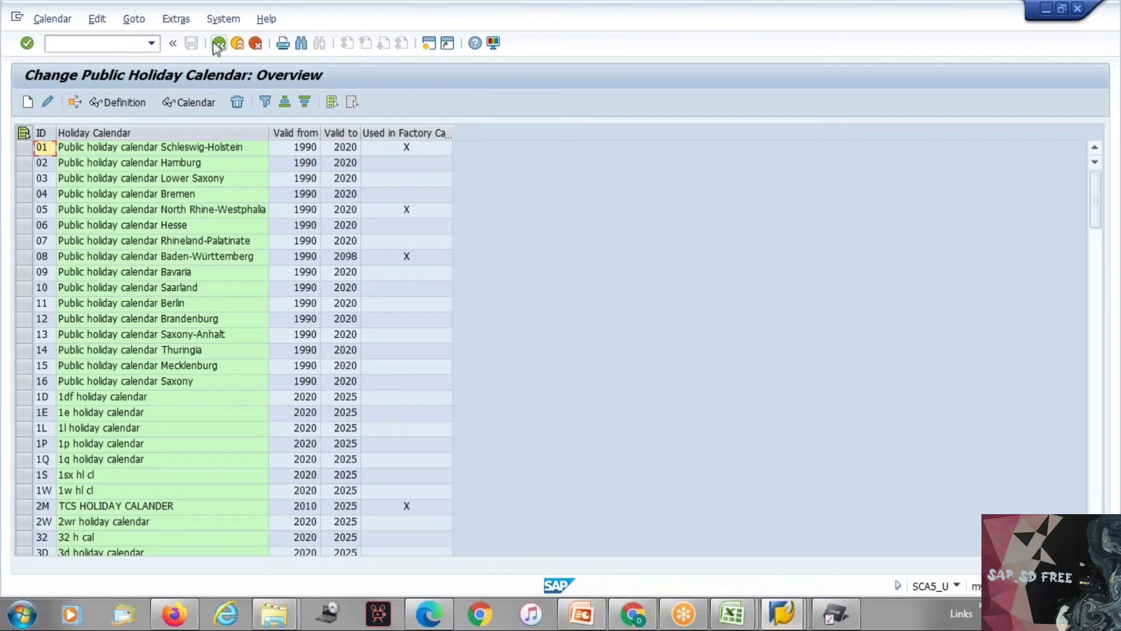
left_click(219, 44)
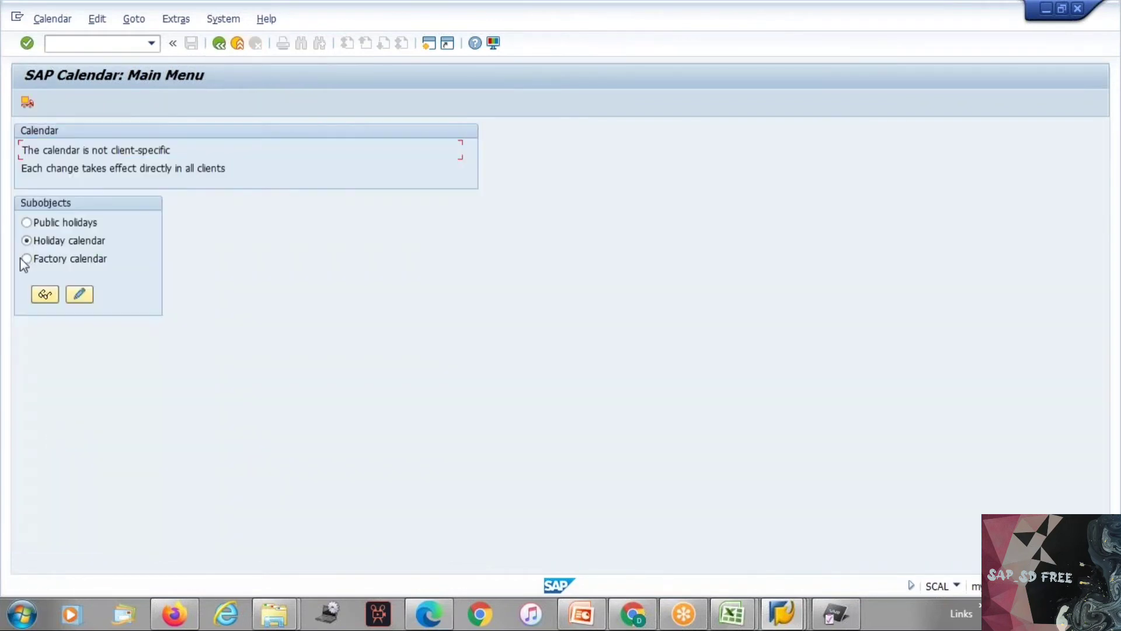
Step: Start a new factory calendar in change mode with the ID ZZ
left_click(25, 258)
left_click(79, 294)
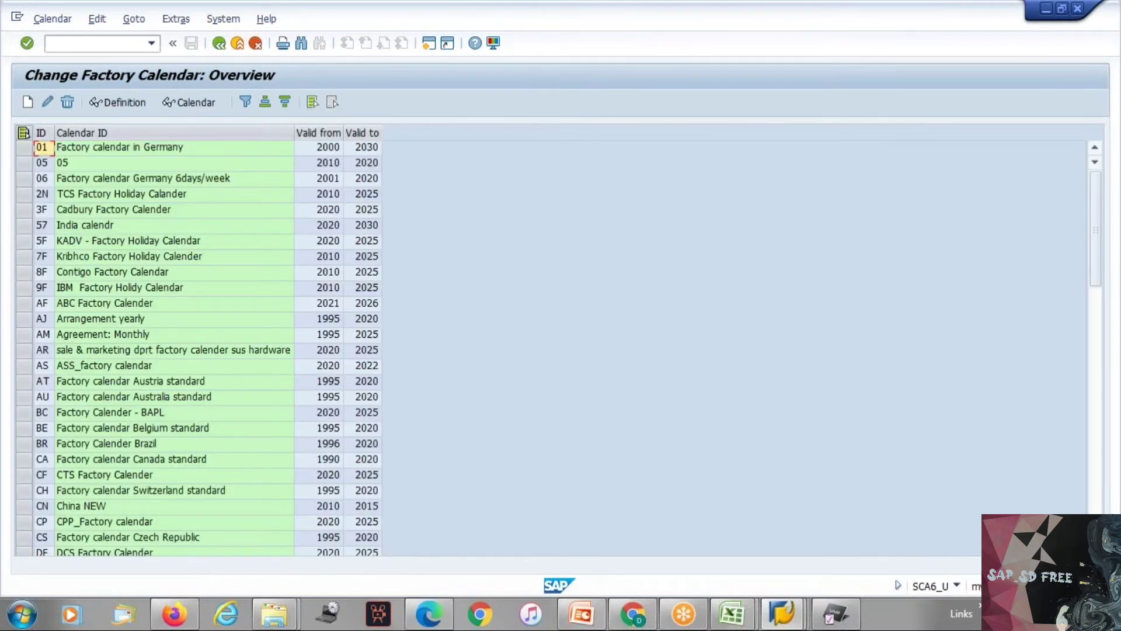
left_click(32, 104)
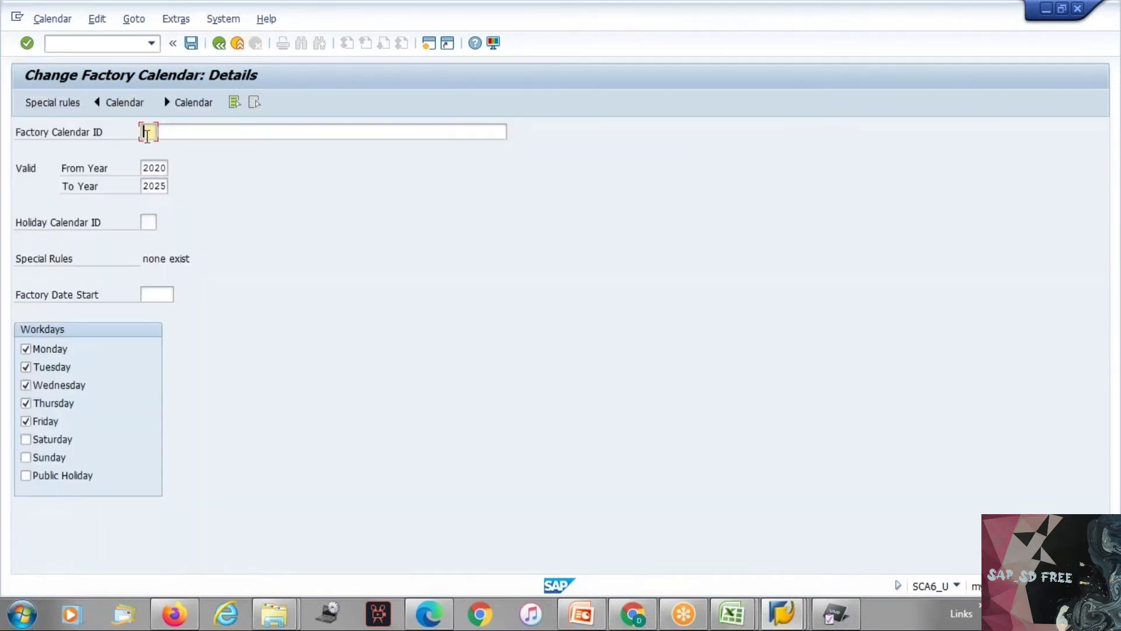
type("zz")
Step: Enter "Factory Calender for TES1" as the description of the new factory calendar
left_click(188, 133)
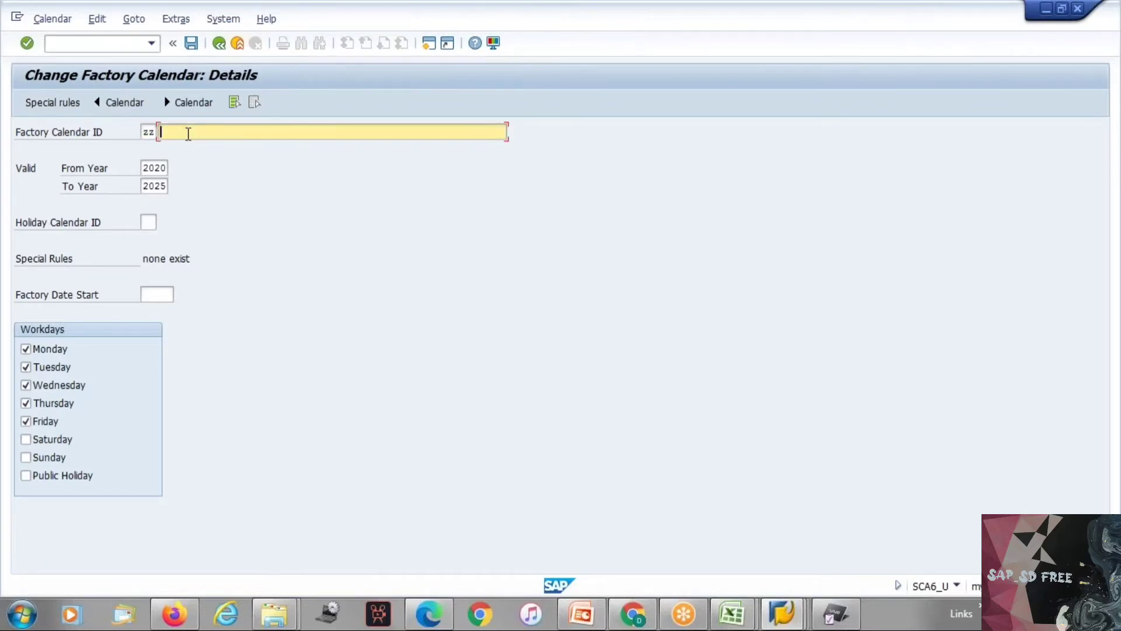
type("Factory Calender for TES1")
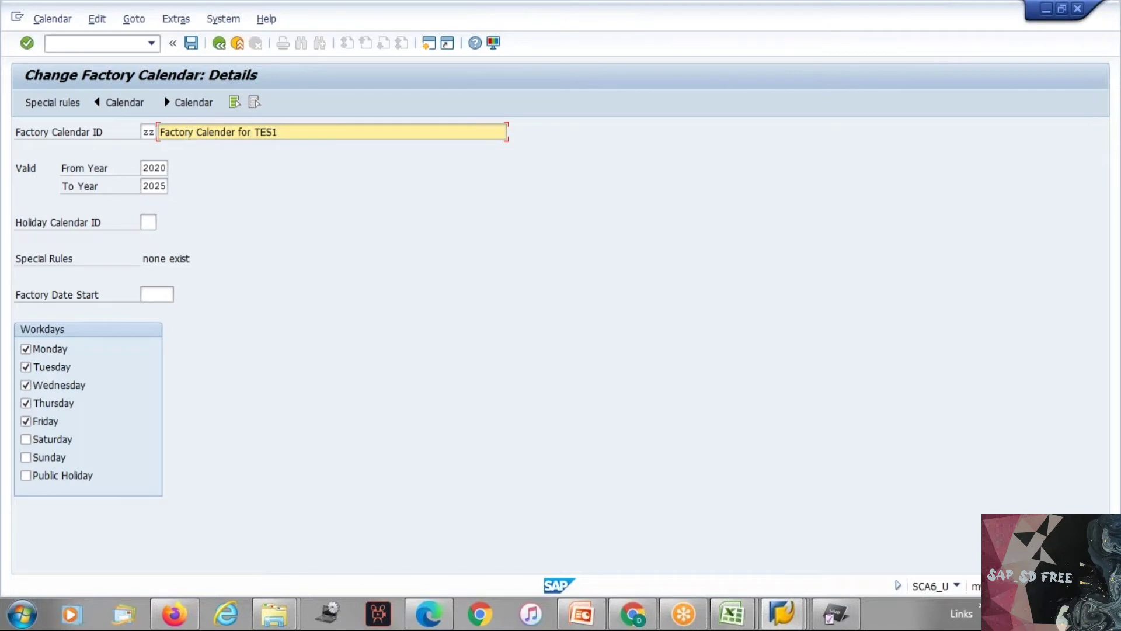
Step: Assign holiday calendar ZZ to the factory calendar and save it, acknowledging the transport information
left_click(147, 222)
type("zz")
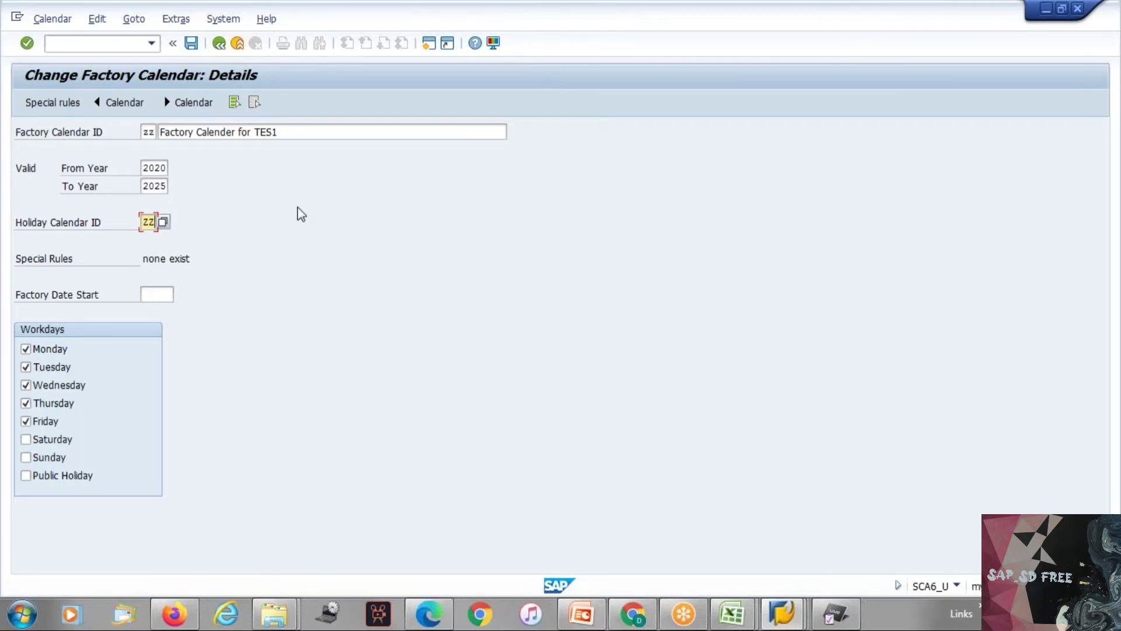
key("Return")
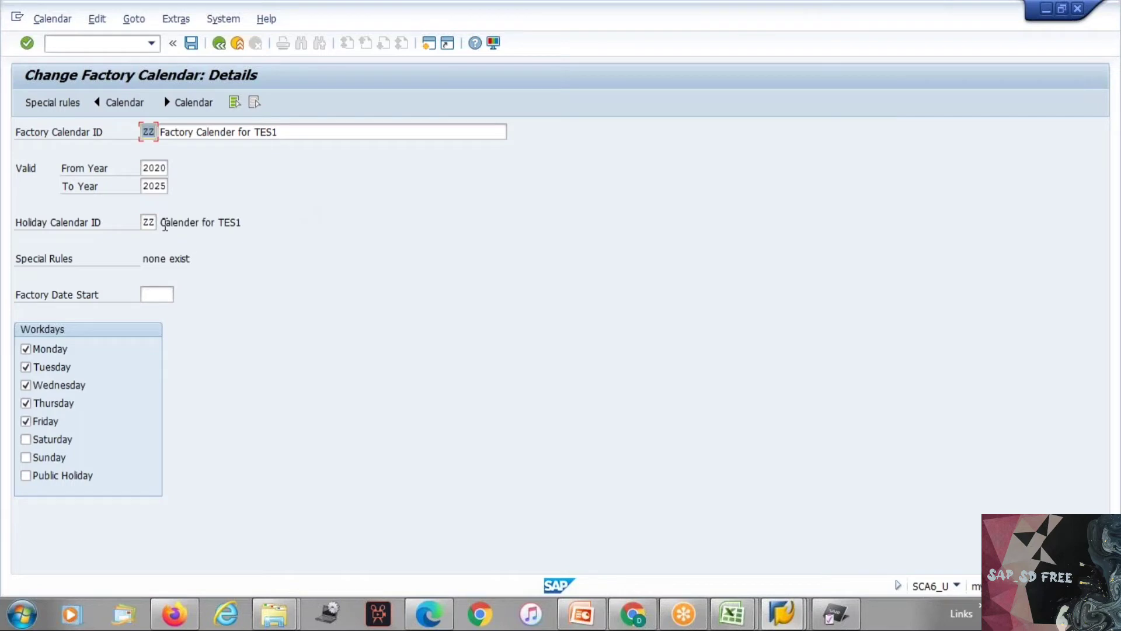
left_click(202, 220)
left_click(49, 445)
left_click(190, 45)
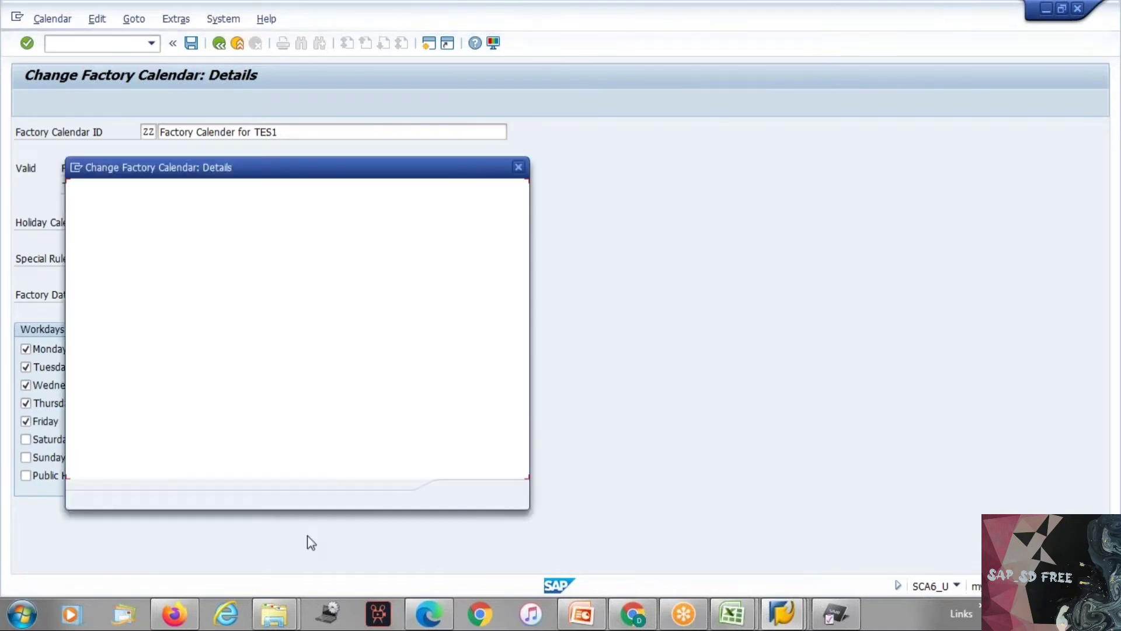
left_click(460, 496)
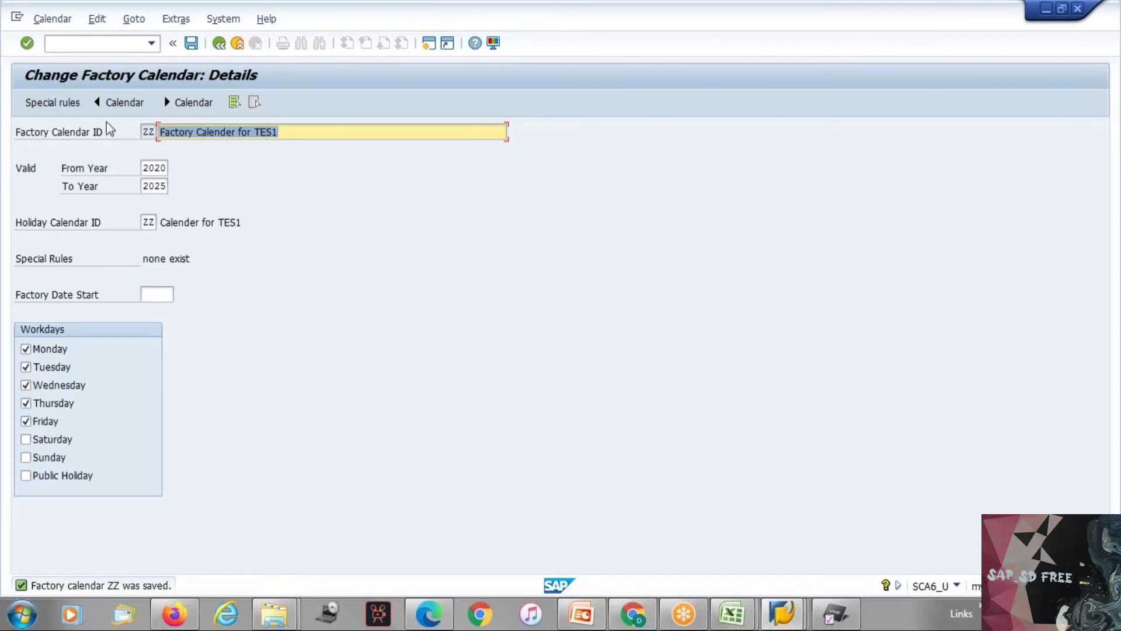
Step: View the special rules of factory calendar ZZ and the form for a new rule, without adding one
left_click(147, 132)
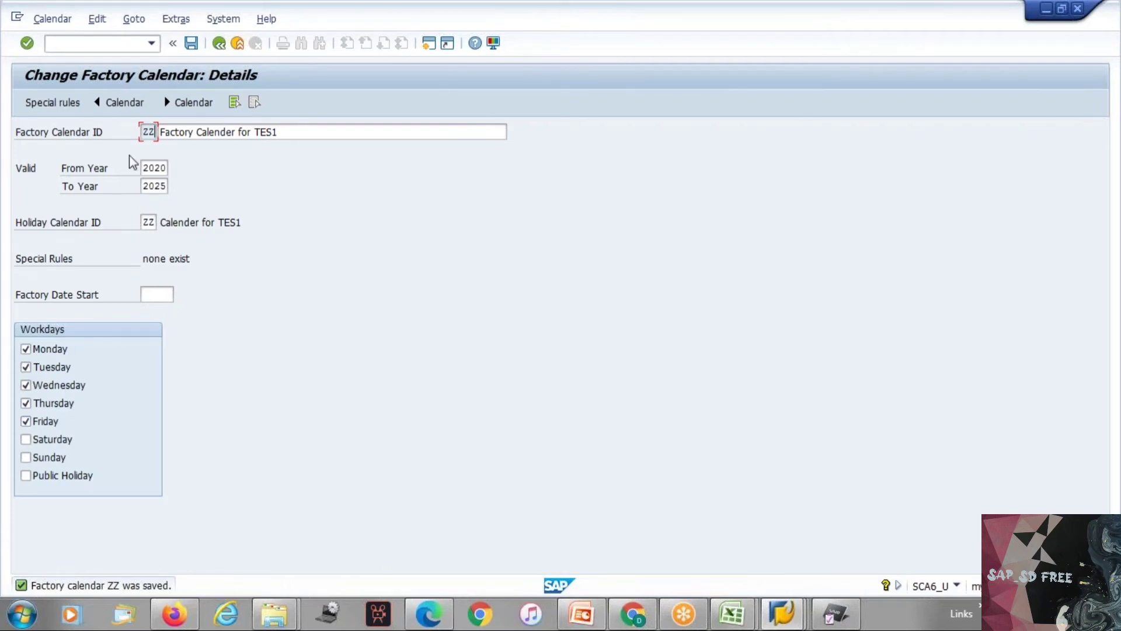
left_click(68, 106)
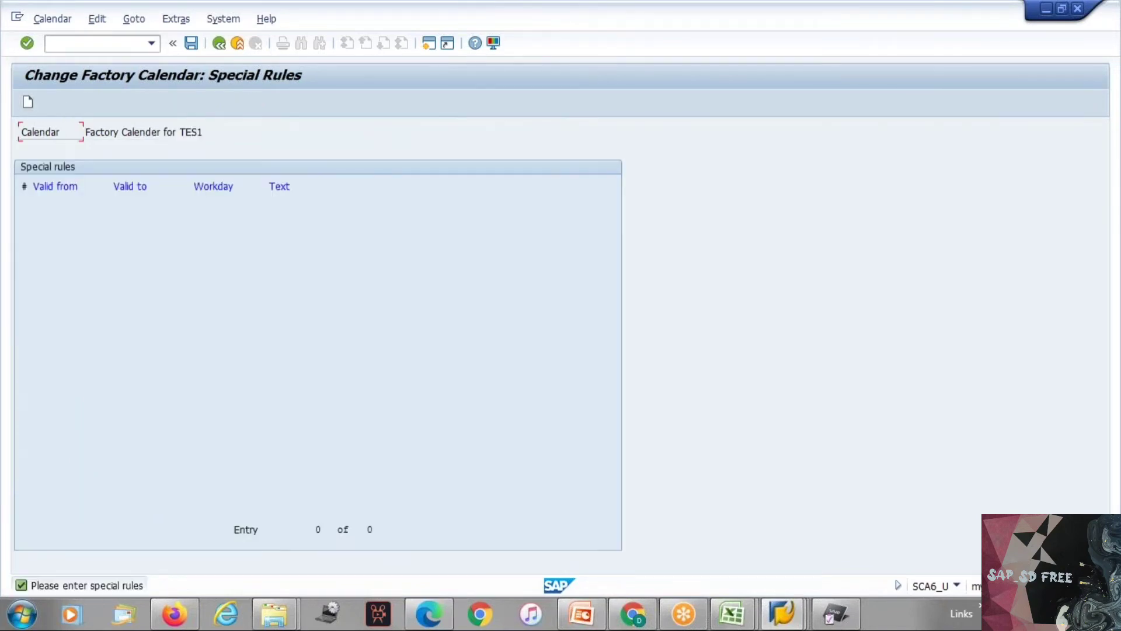
left_click(25, 103)
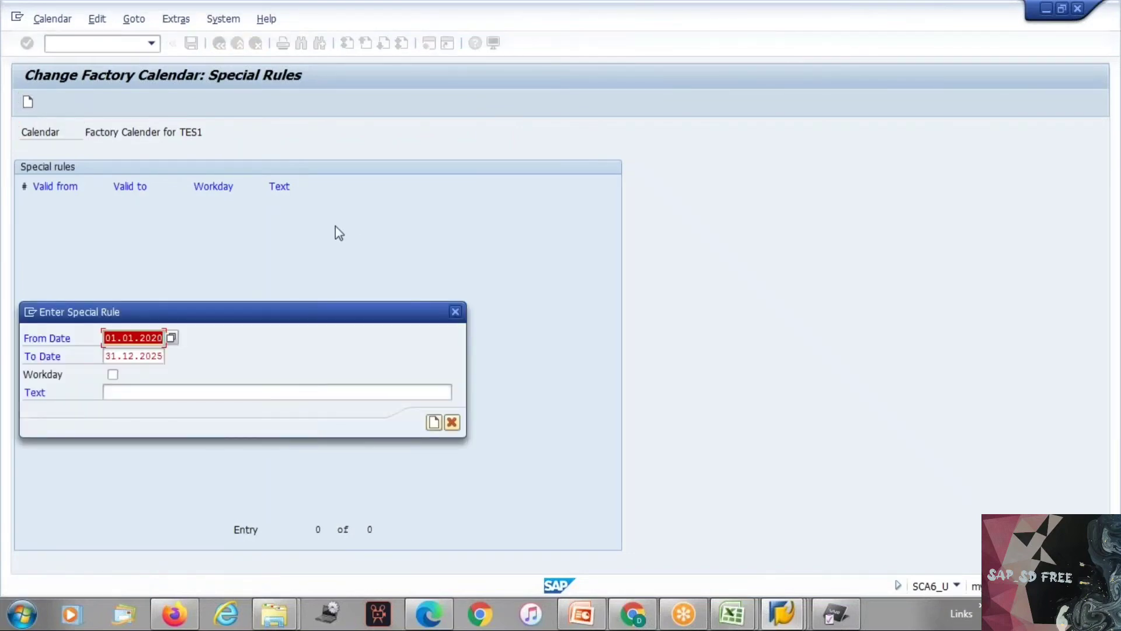
key("Return")
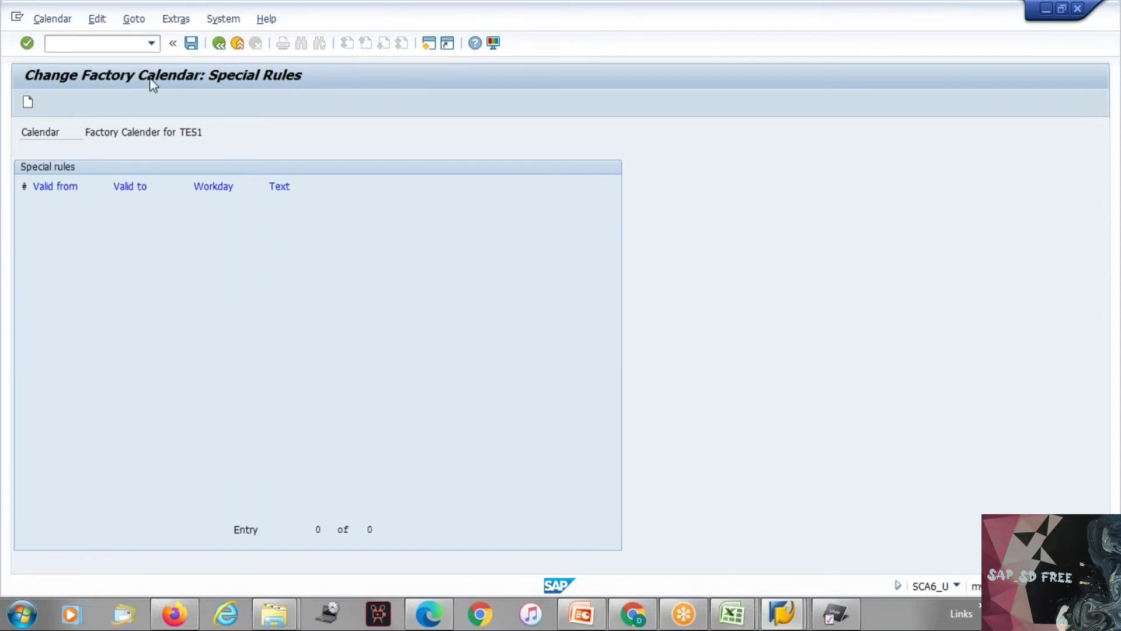
key("Return")
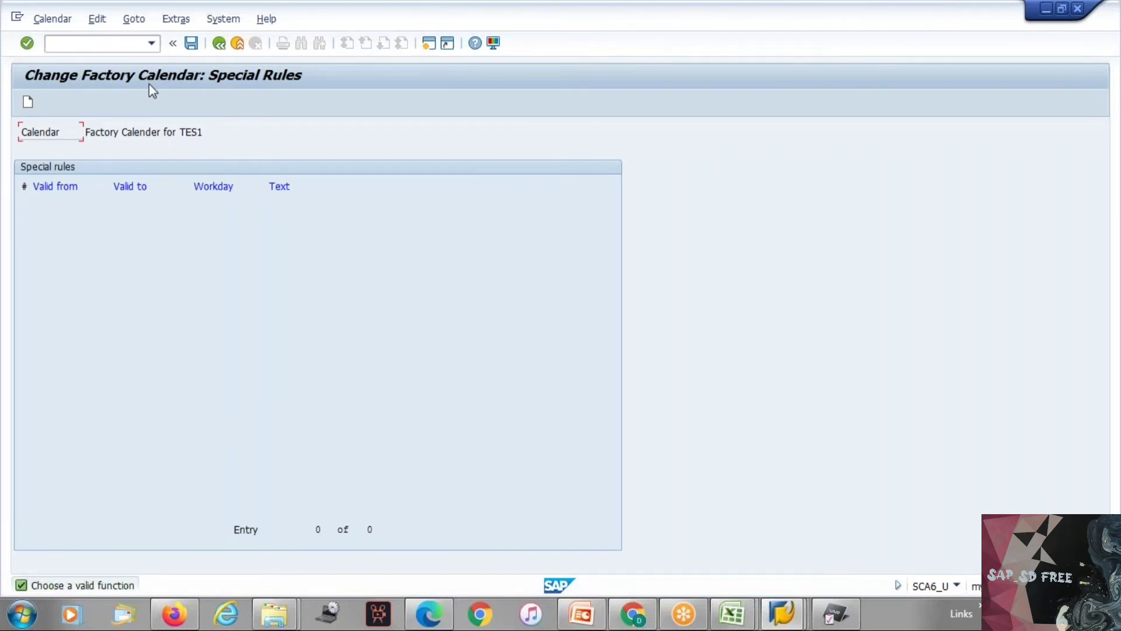
left_click(219, 43)
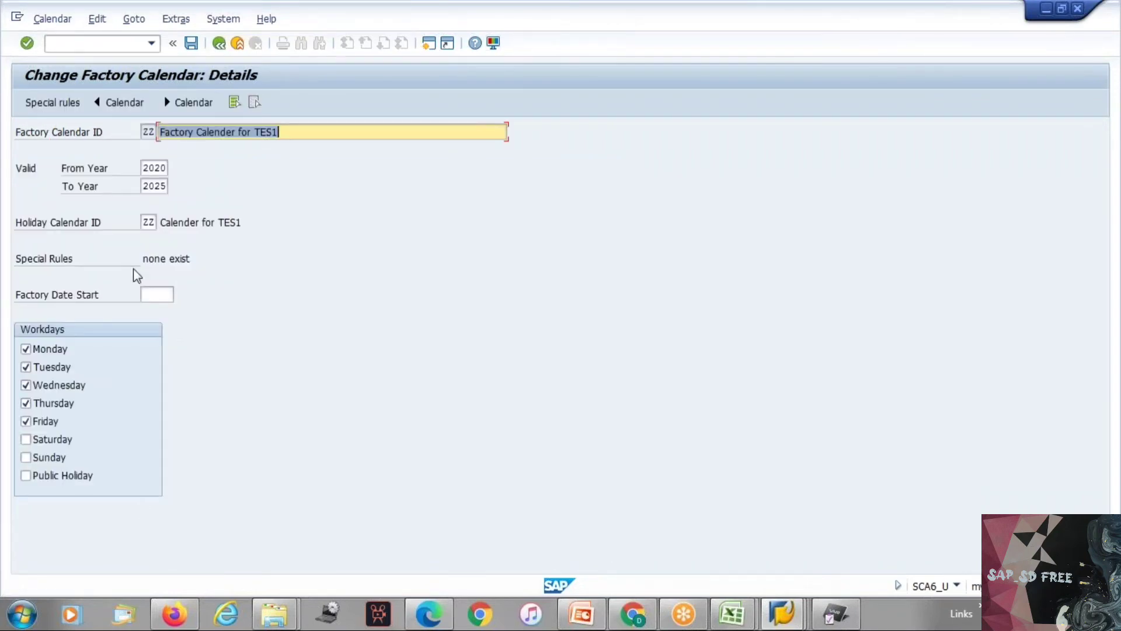
left_click(48, 108)
left_click(149, 132)
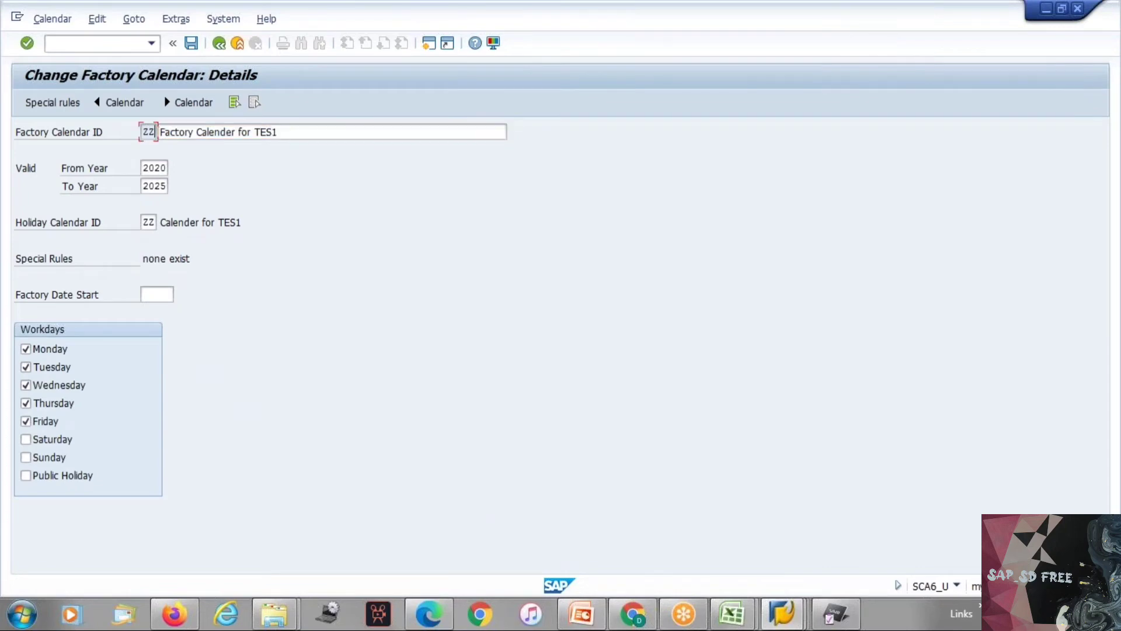
Step: Leave the calendar maintenance for the customizing implementation guide and collapse the General settings and SAP NetWeaver nodes
left_click(218, 43)
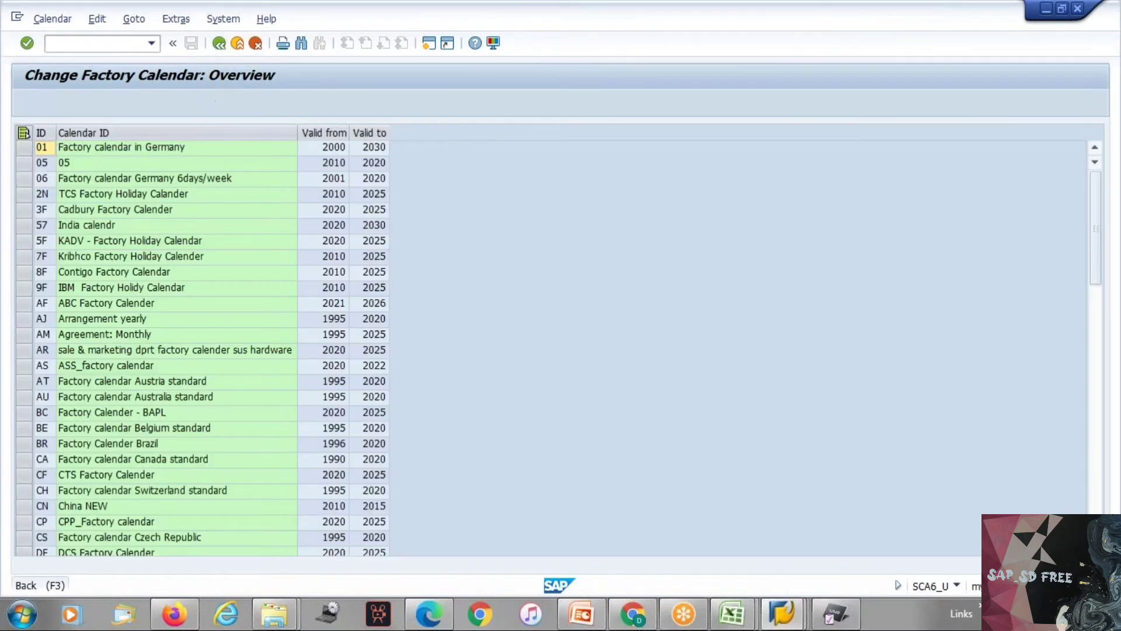
left_click(218, 43)
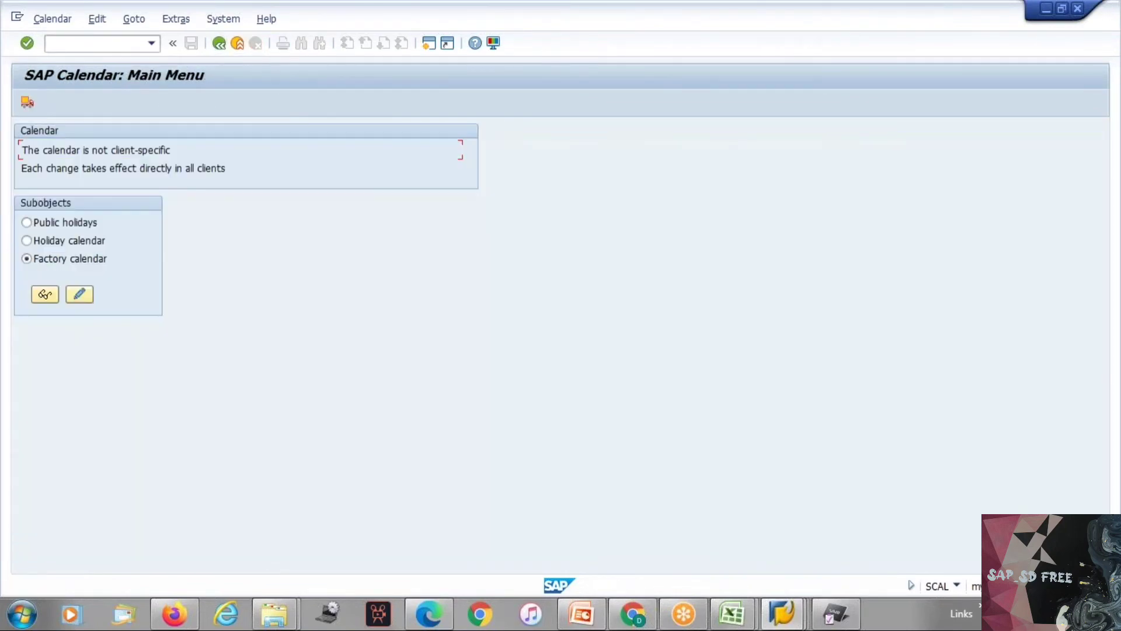
left_click(218, 44)
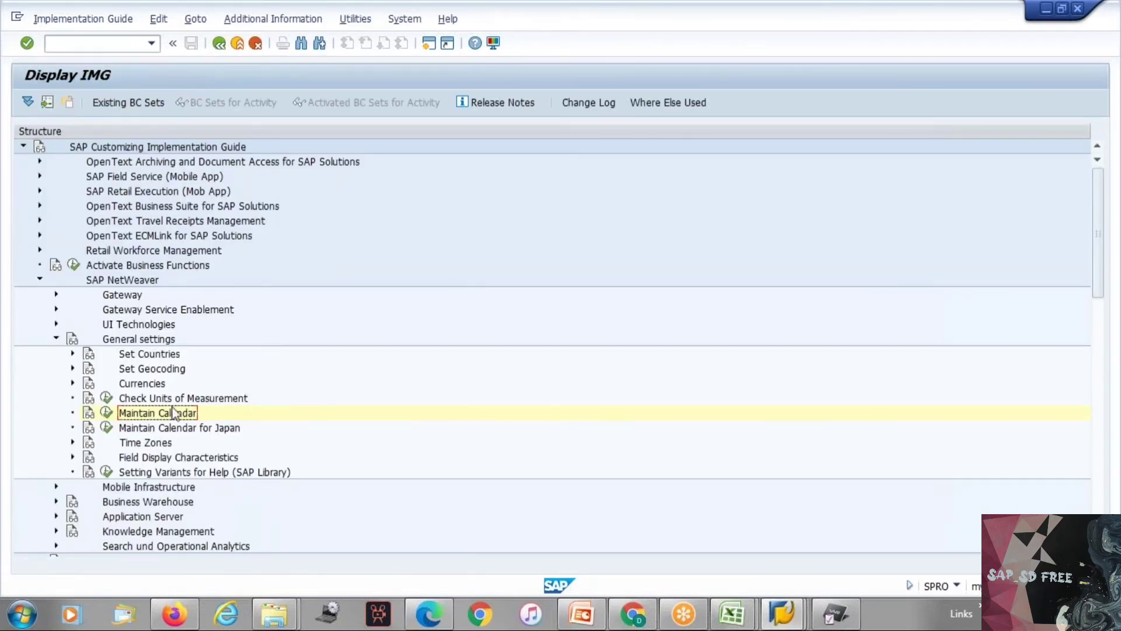
left_click(56, 339)
left_click(40, 280)
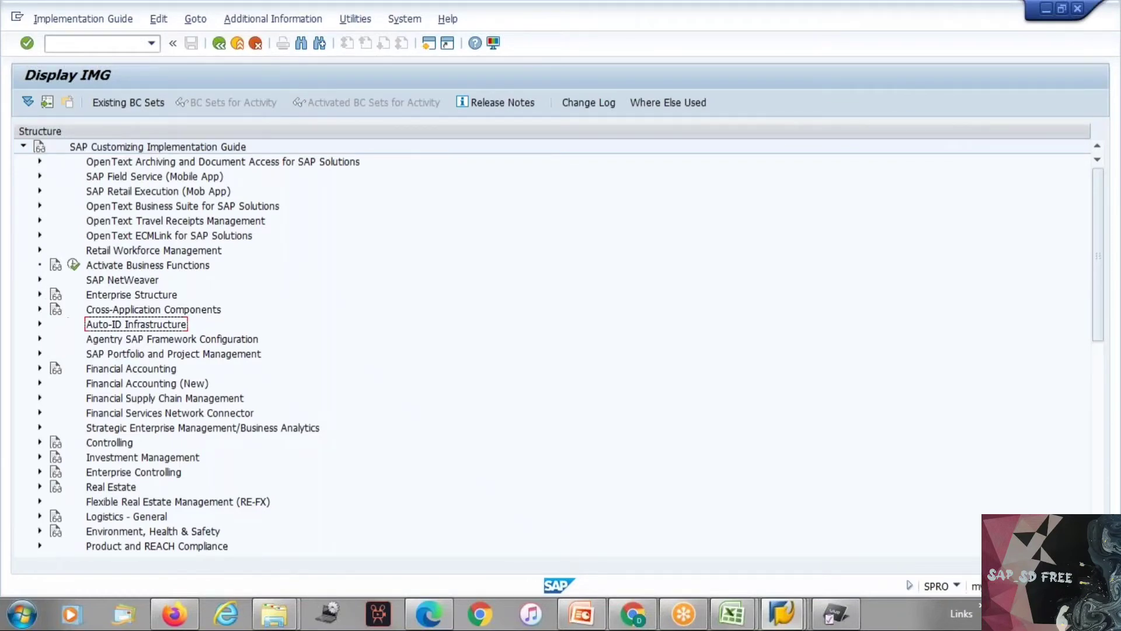
Step: Open the Define Plant activity from Enterprise Structure, Definition, Logistics - General
left_click(40, 294)
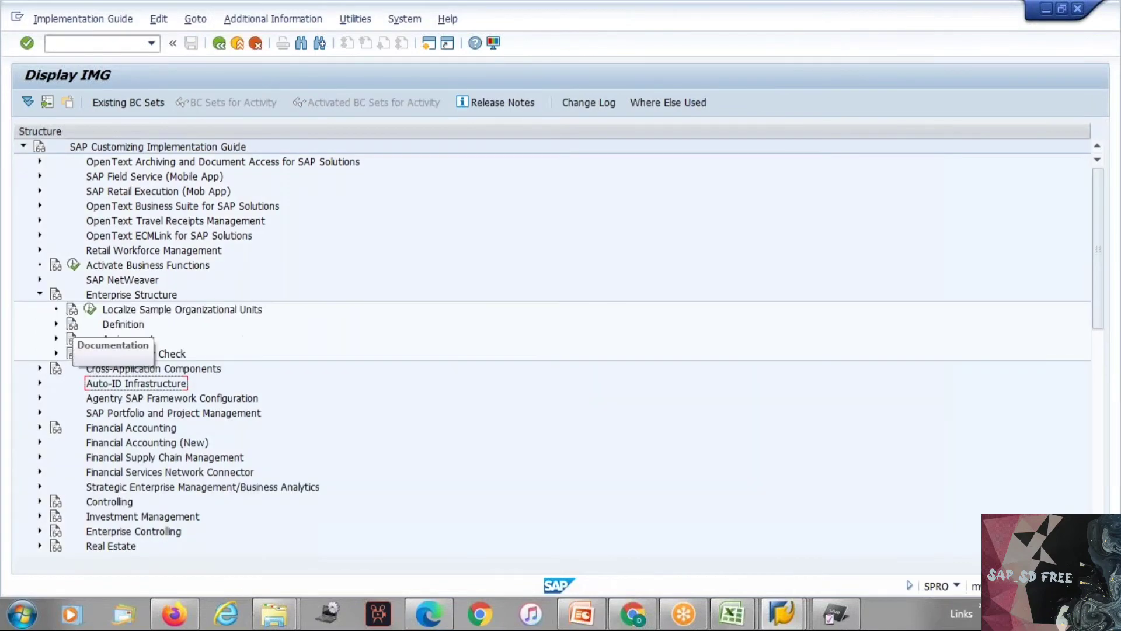
left_click(56, 323)
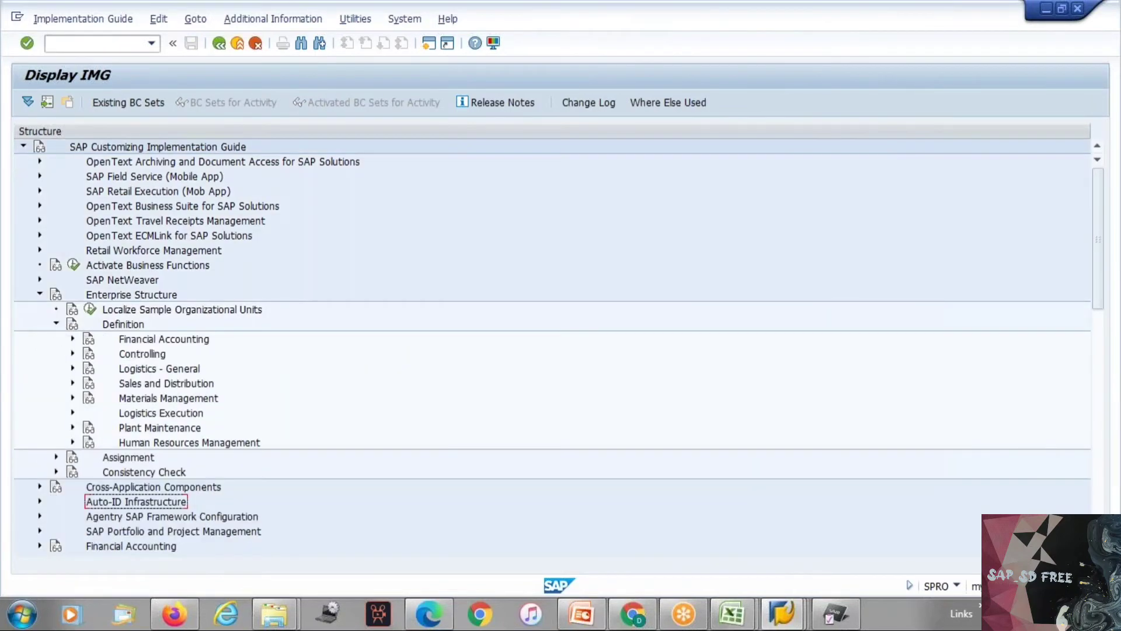
left_click(73, 368)
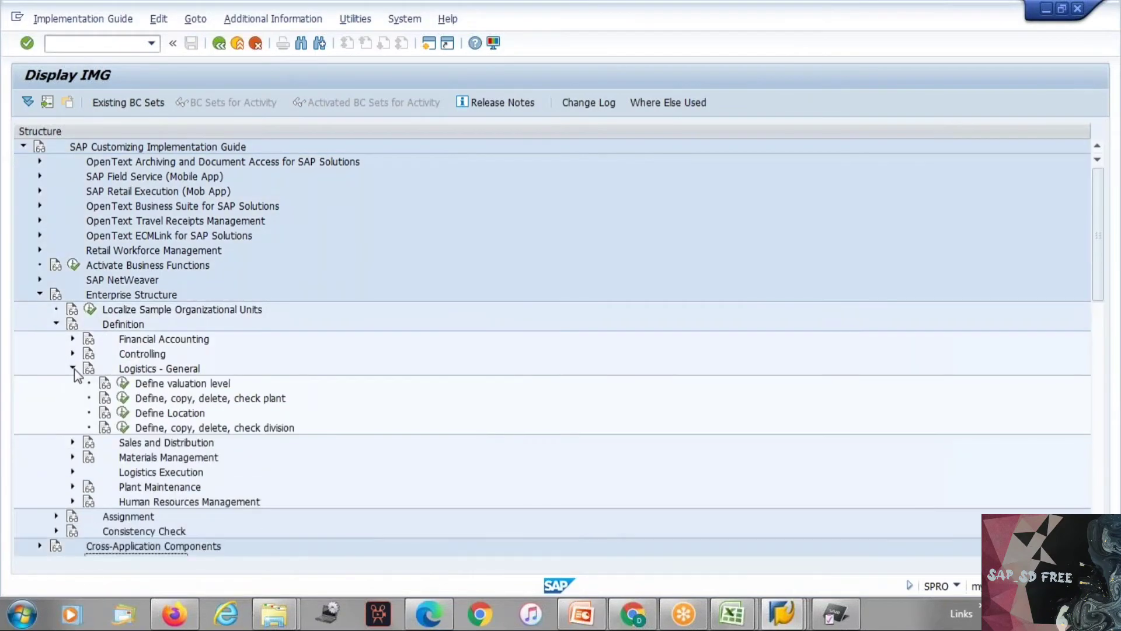
left_click(123, 399)
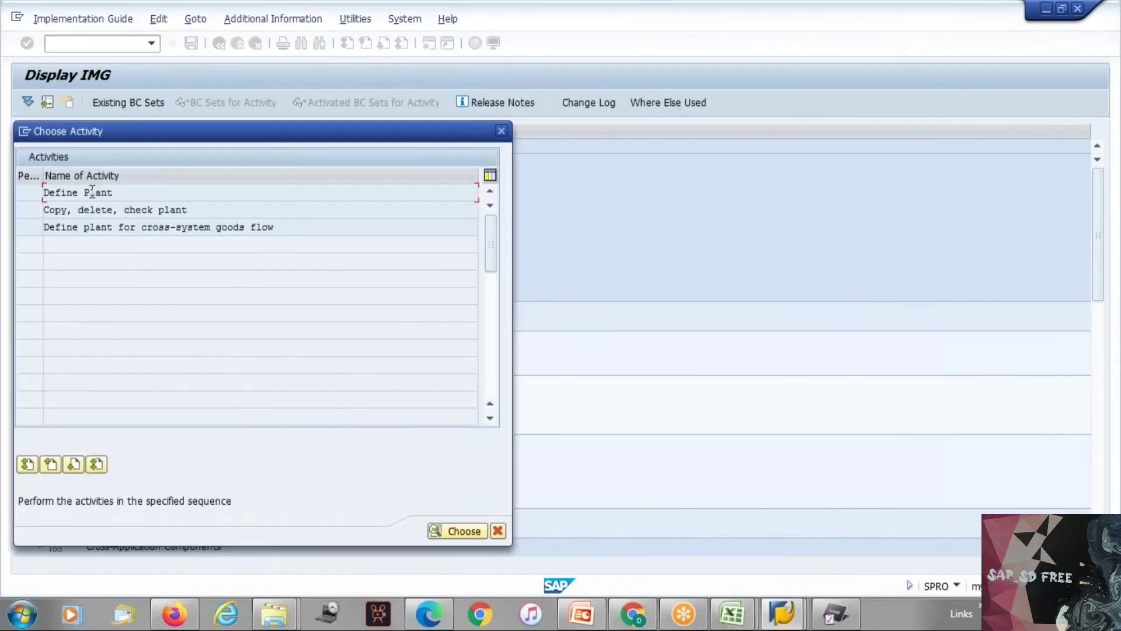
double_click(91, 191)
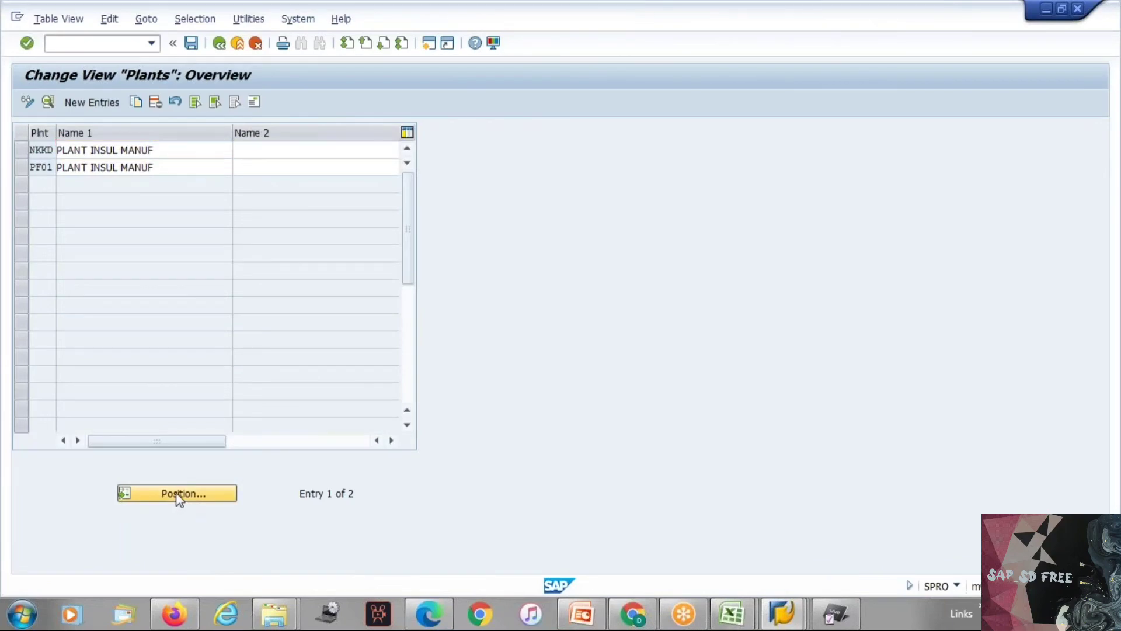
Step: Look through the entries in the plants overview and return to the implementation guide structure
left_click(179, 495)
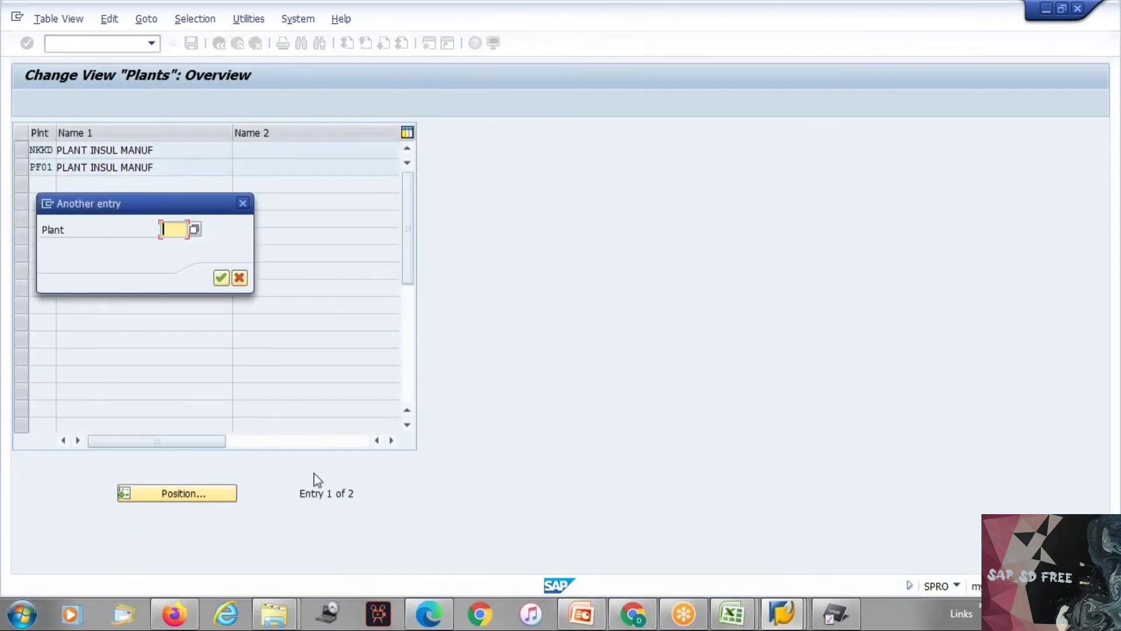
key("Return")
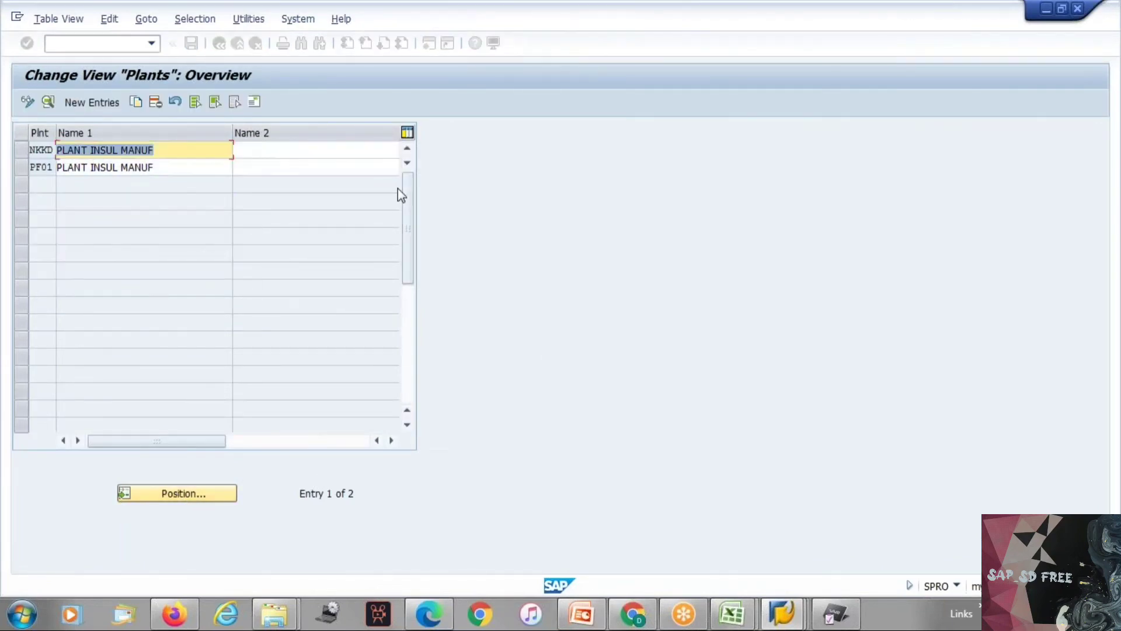
left_click(411, 318)
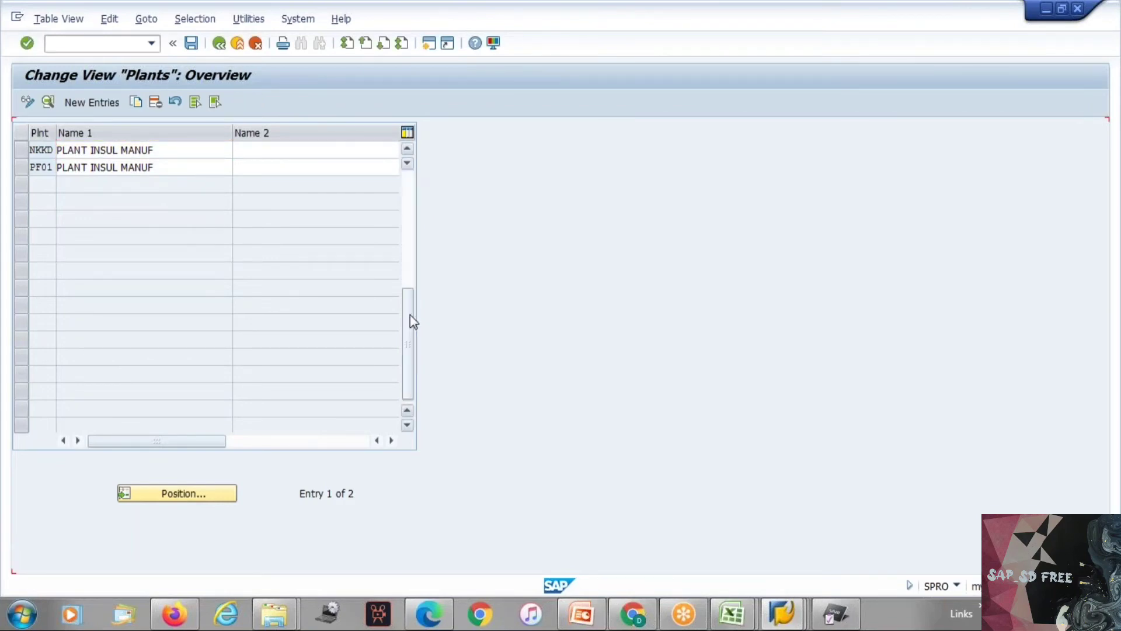
left_click(408, 209)
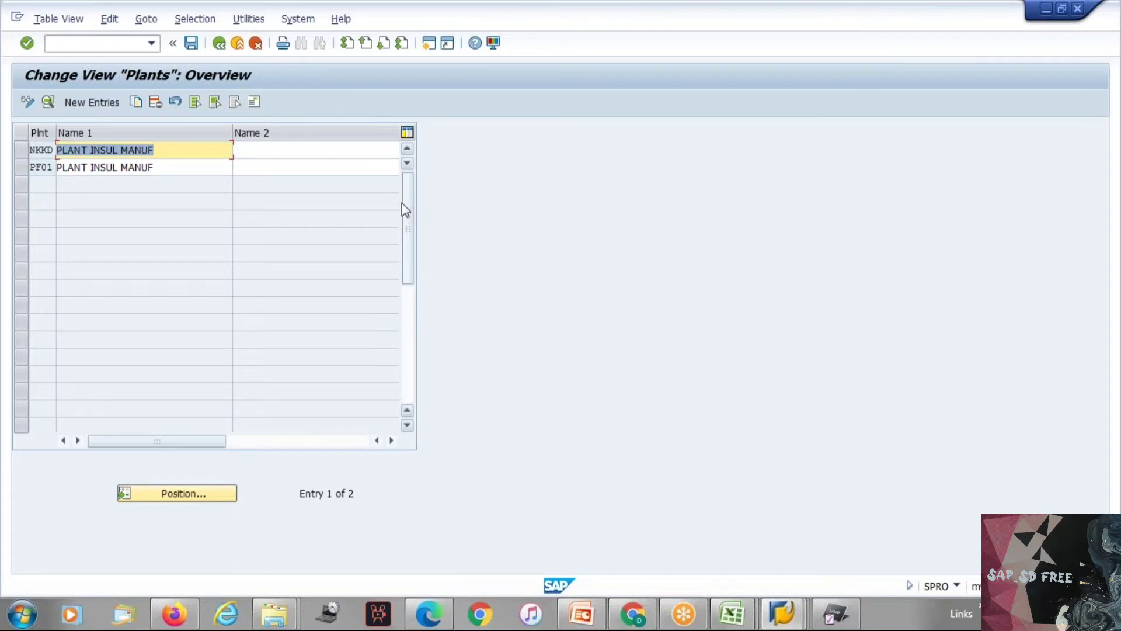
key("F3")
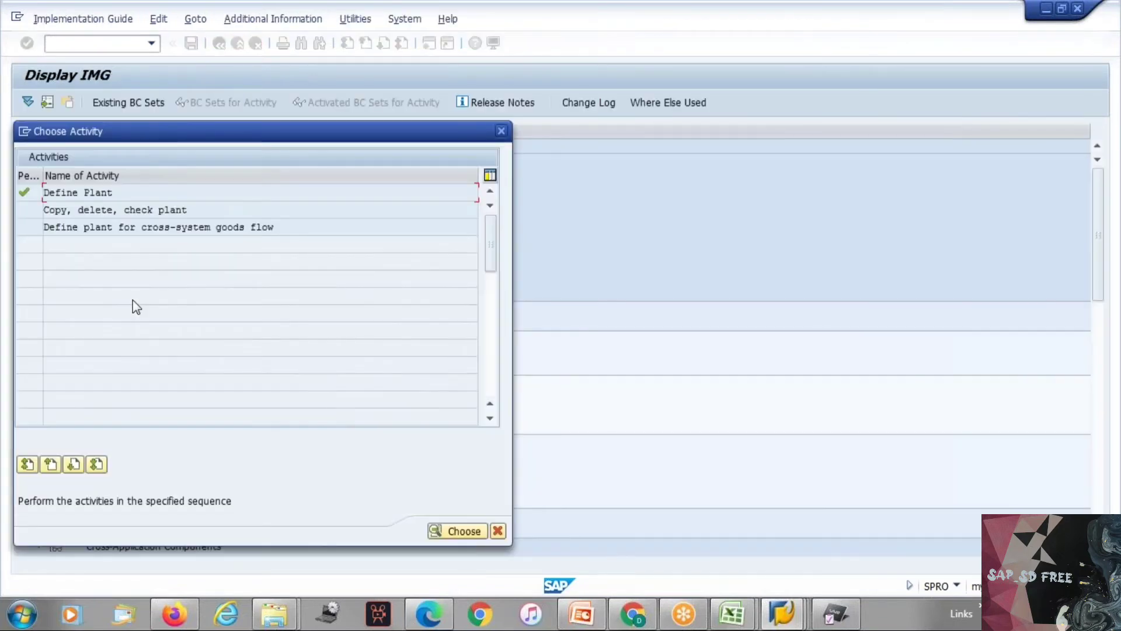
key("Escape")
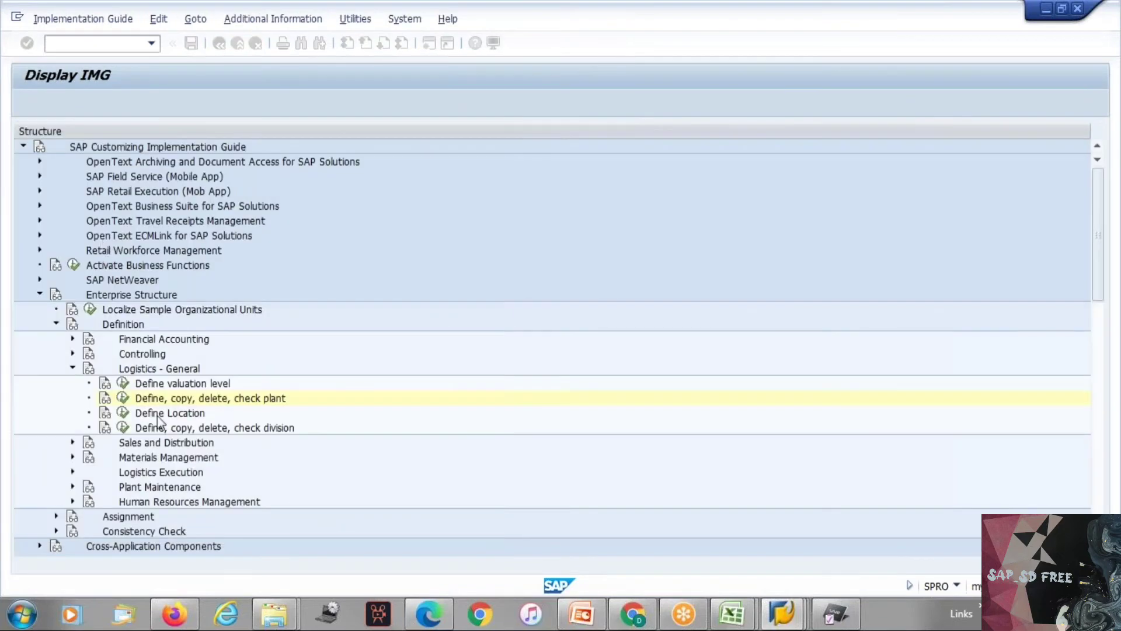
Step: Open the Define Plant activity under Logistics - General and display the details of plant PF01
left_click(123, 398)
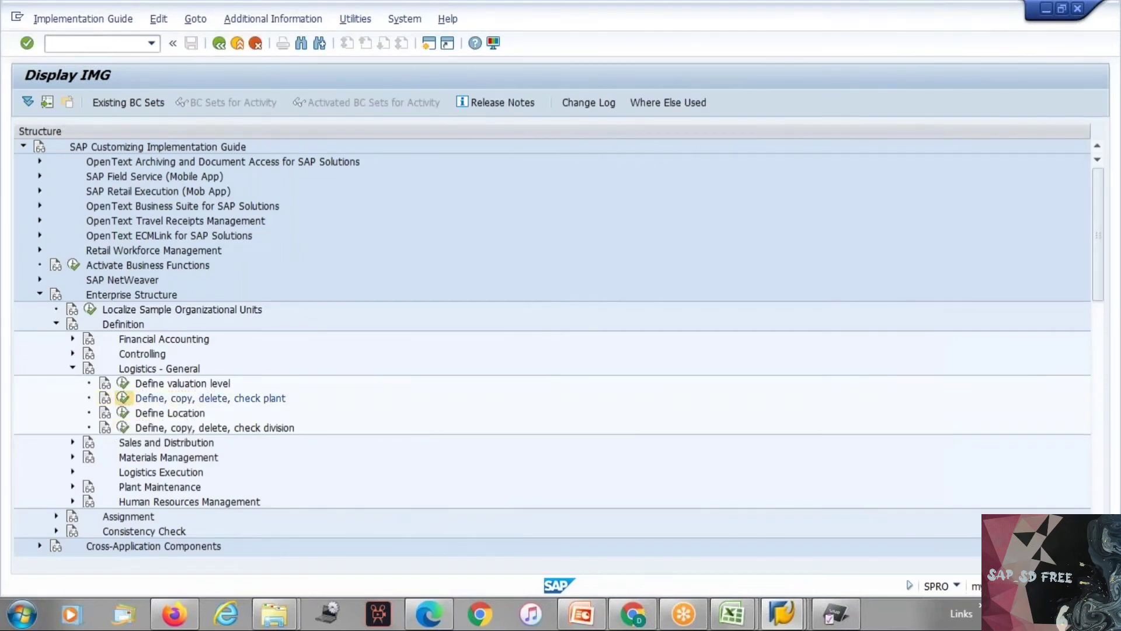
key("Return")
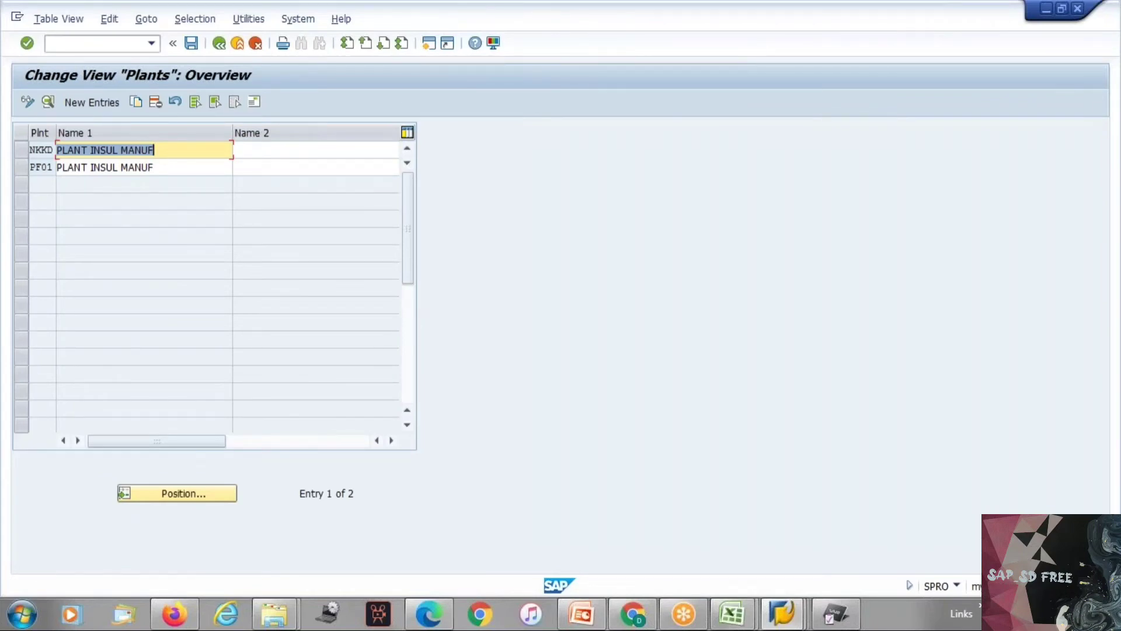
double_click(93, 165)
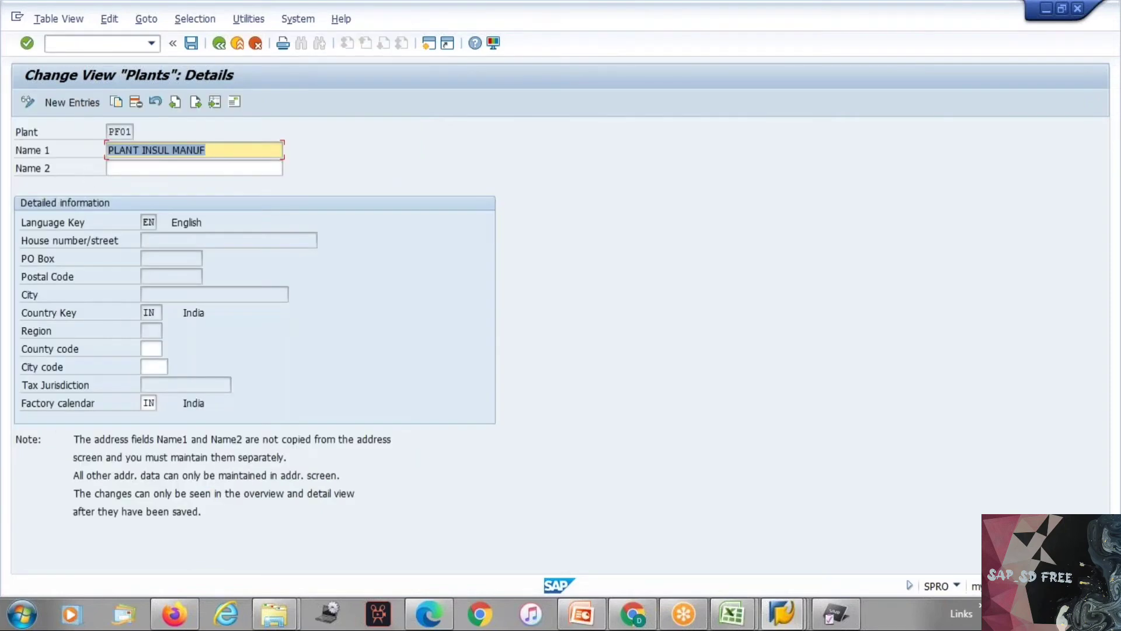
Step: Enter ZZ as the factory calendar of plant PF01 without saving, and check the calendar description
left_click(144, 401)
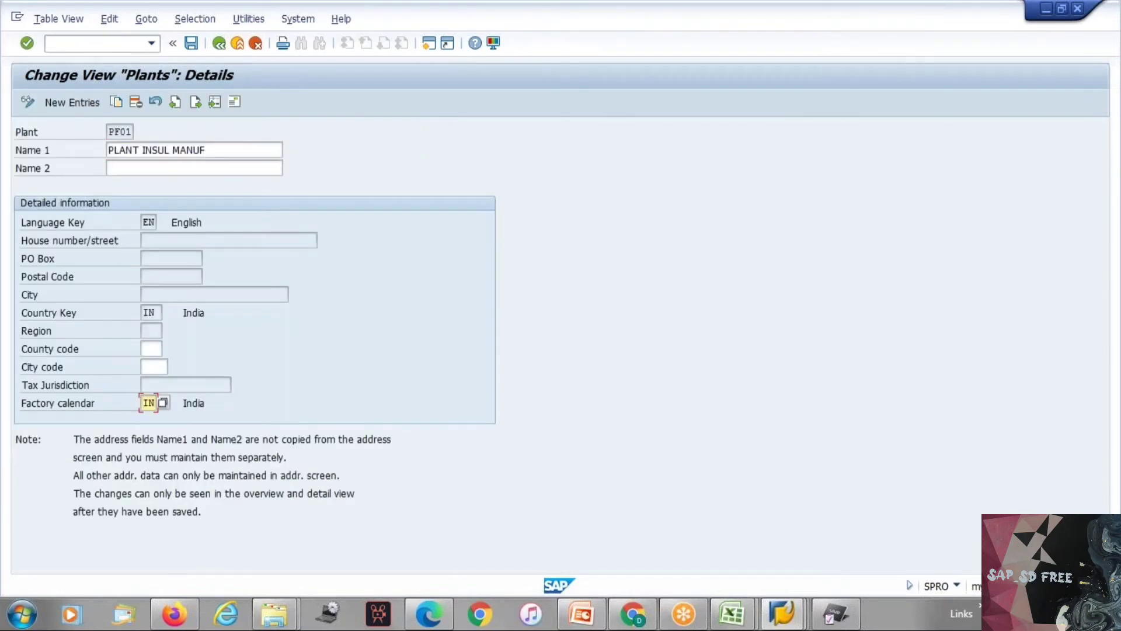
key("Delete")
key("Delete")
type("ZZ")
key("Return")
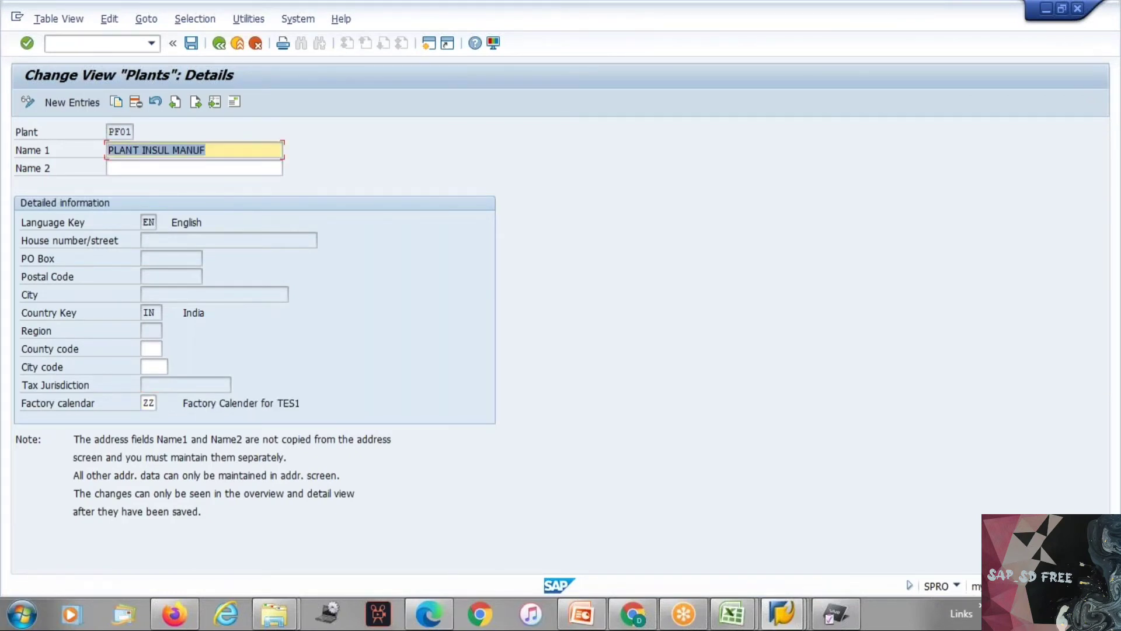
left_click_drag(184, 403, 284, 409)
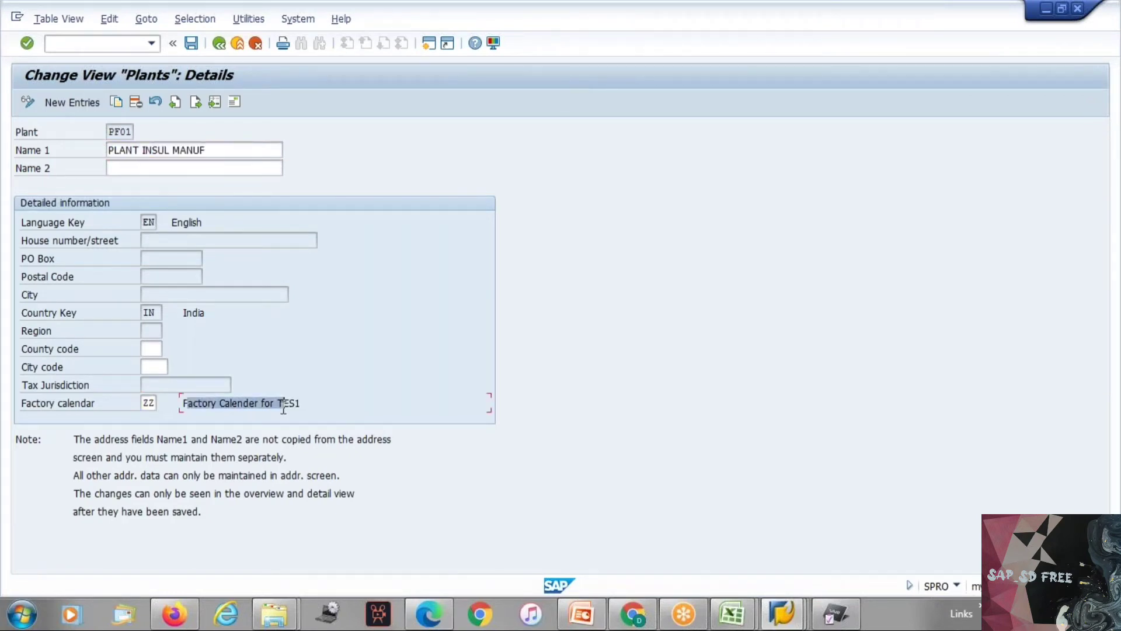
left_click(284, 407)
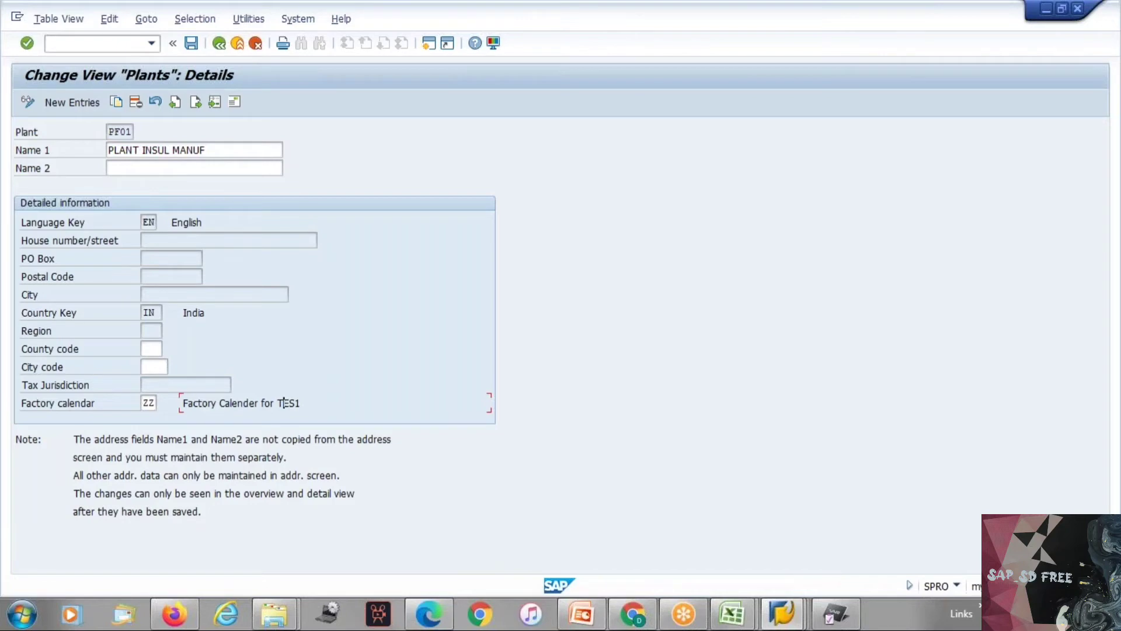
Step: Cancel the maintenance of plant PF01, discarding the unsaved factory calendar change, and leave the plants overview
left_click(257, 43)
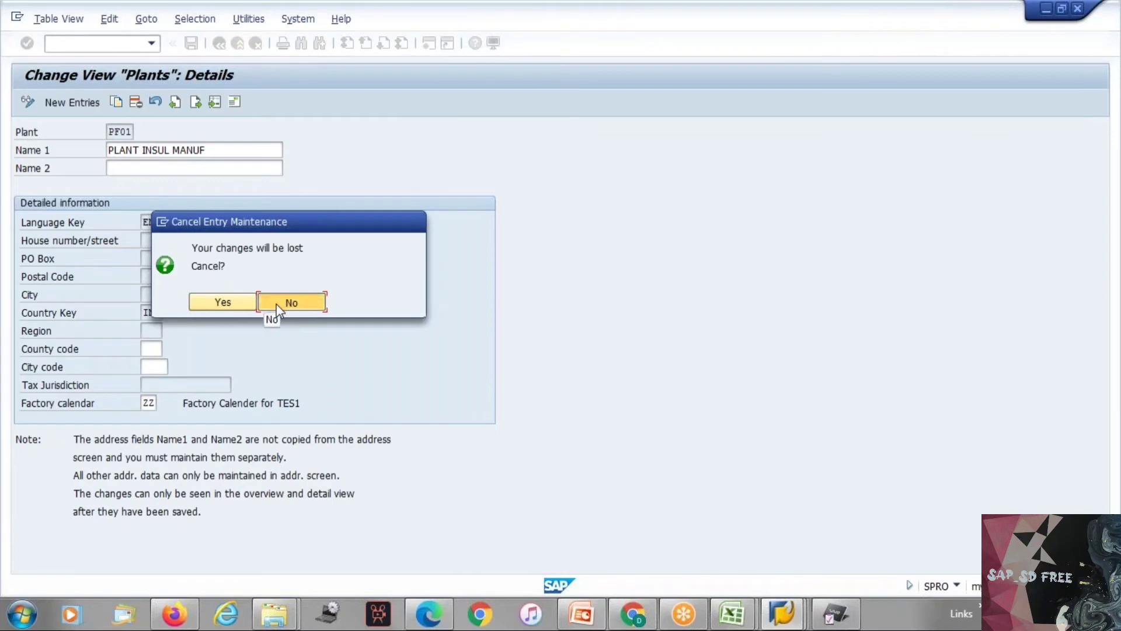
left_click(277, 311)
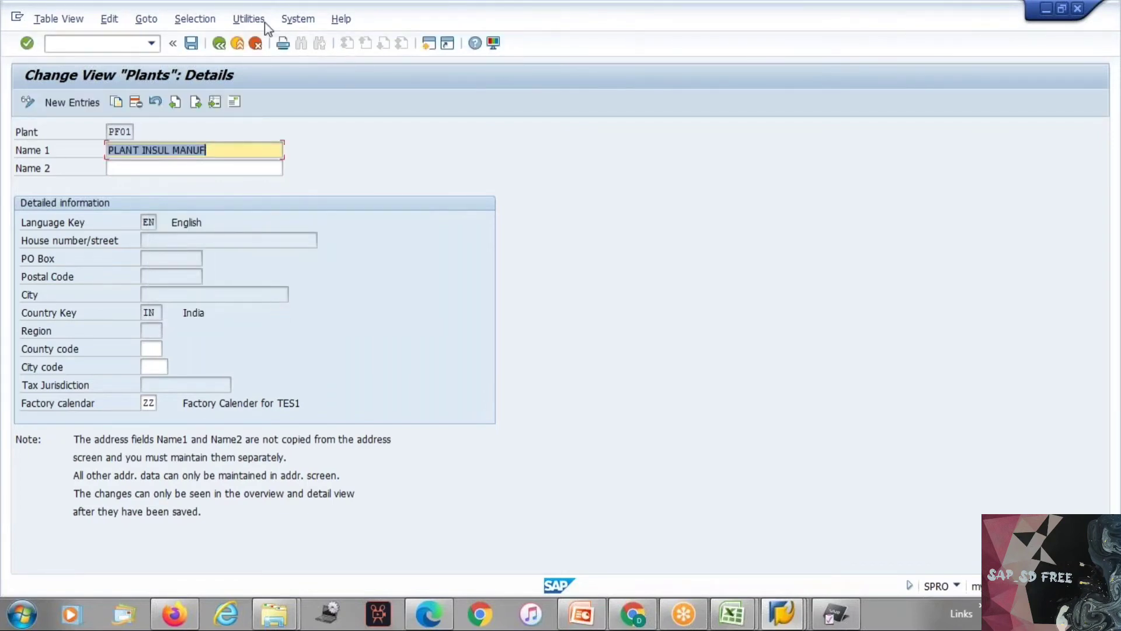
left_click(255, 44)
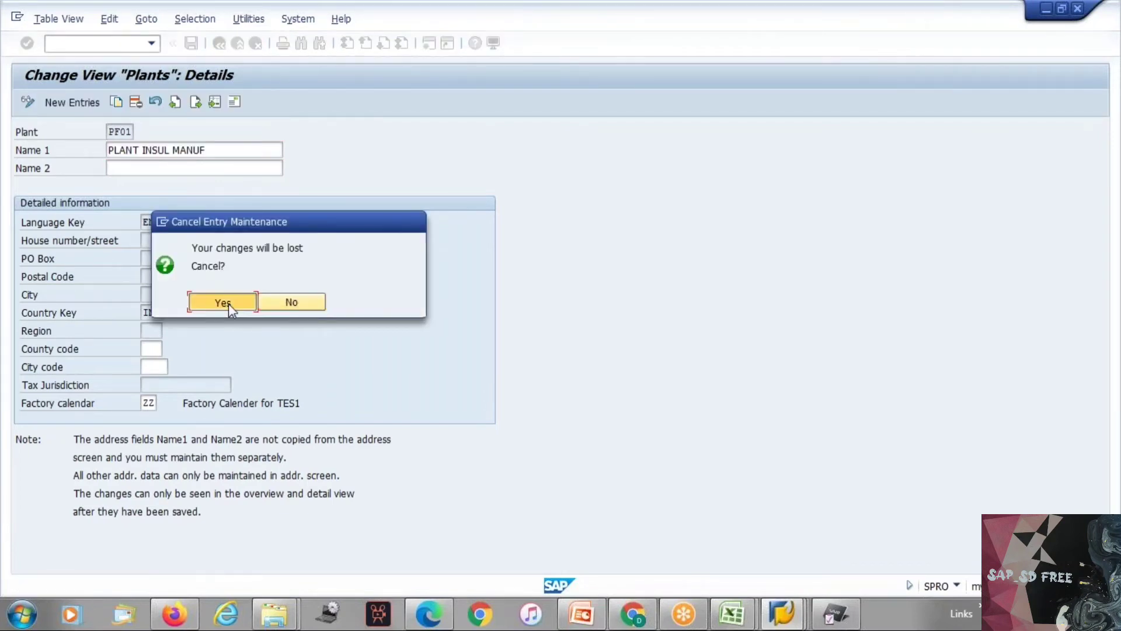
left_click(228, 303)
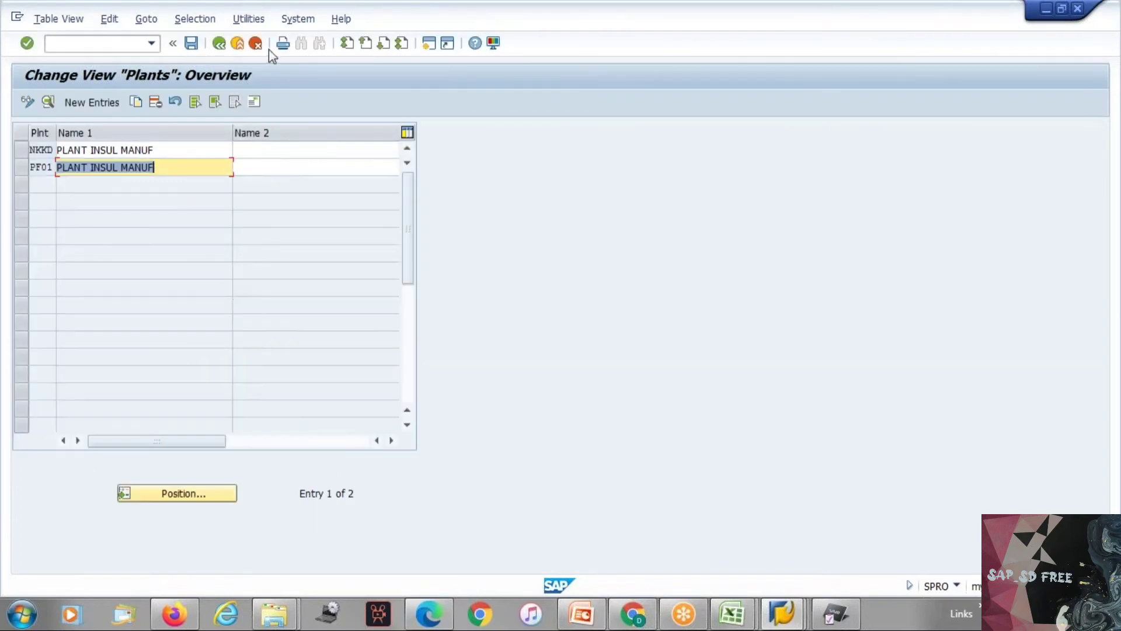
left_click(255, 44)
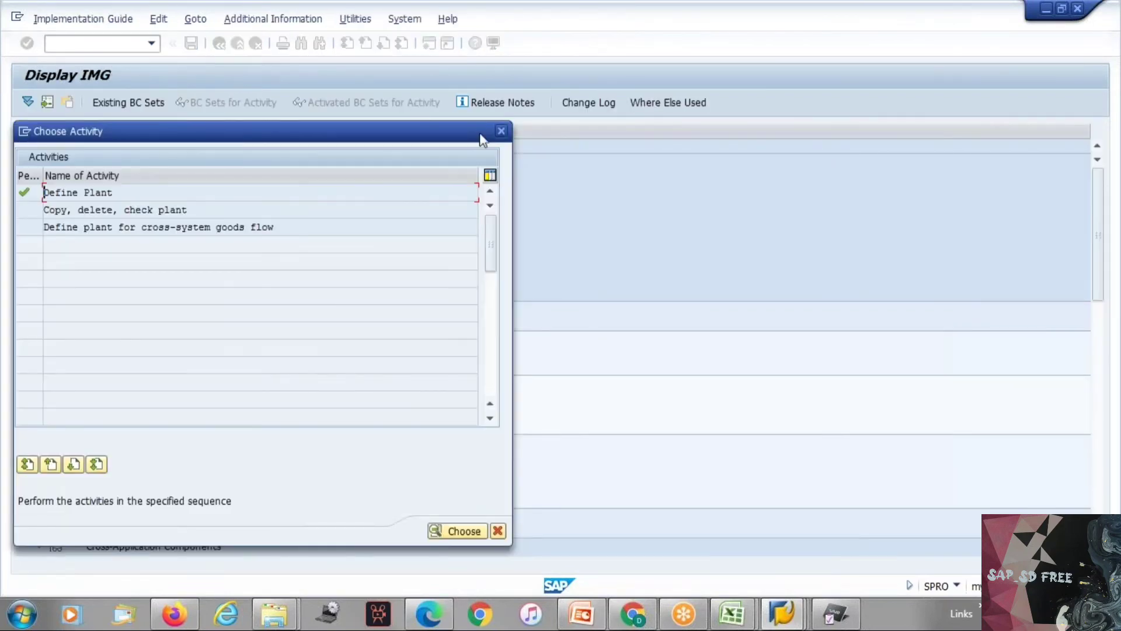
Step: Close the activity selection and collapse the Logistics - General and Definition nodes of the implementation guide
left_click(502, 132)
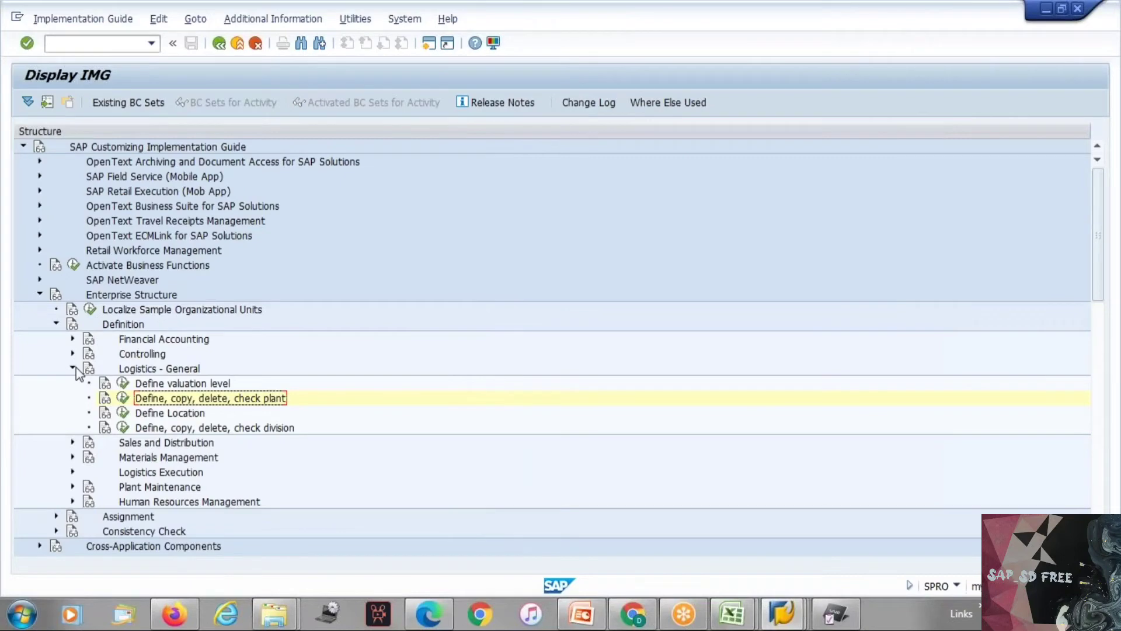
left_click(72, 368)
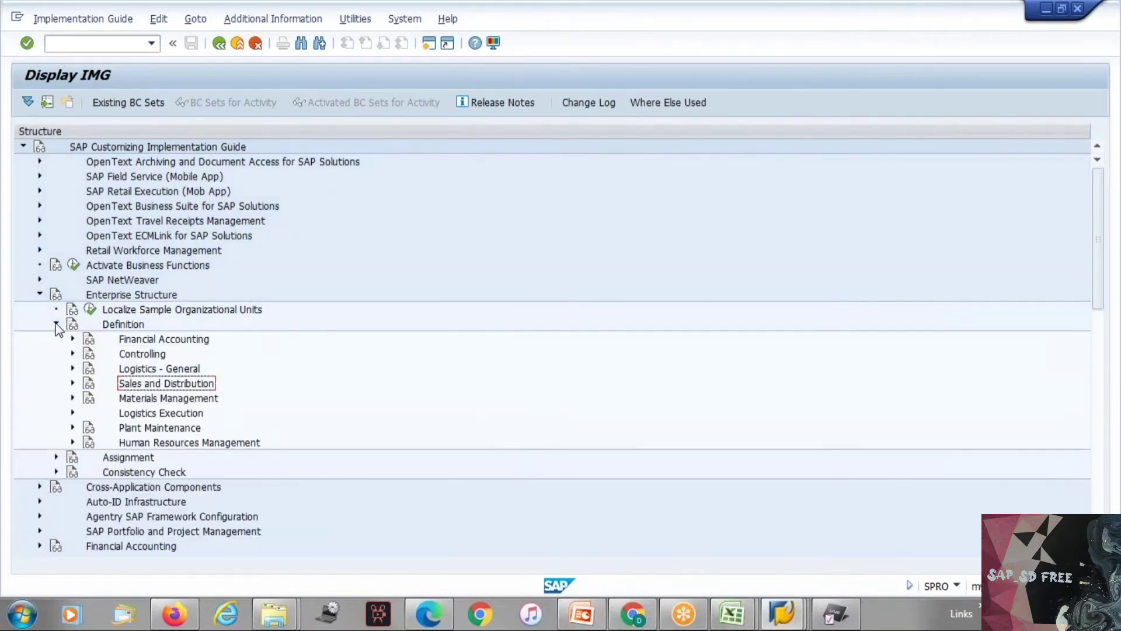
left_click(56, 324)
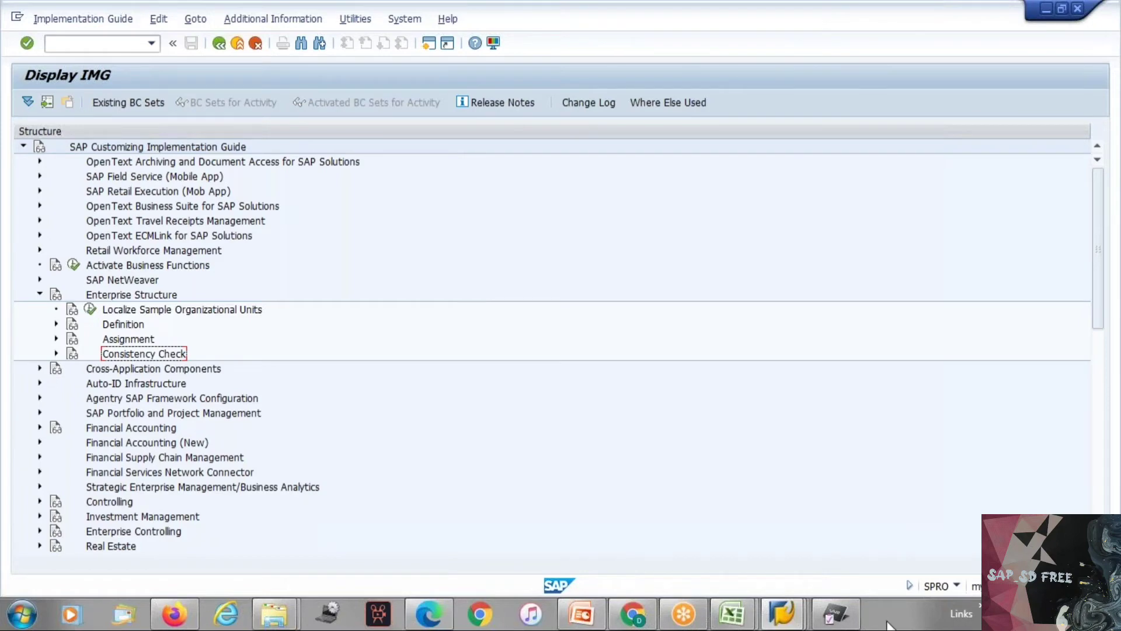
Step: Switch to the SAP SD workbook in Excel and rename Sheet2 as 2
mouse_move(747, 620)
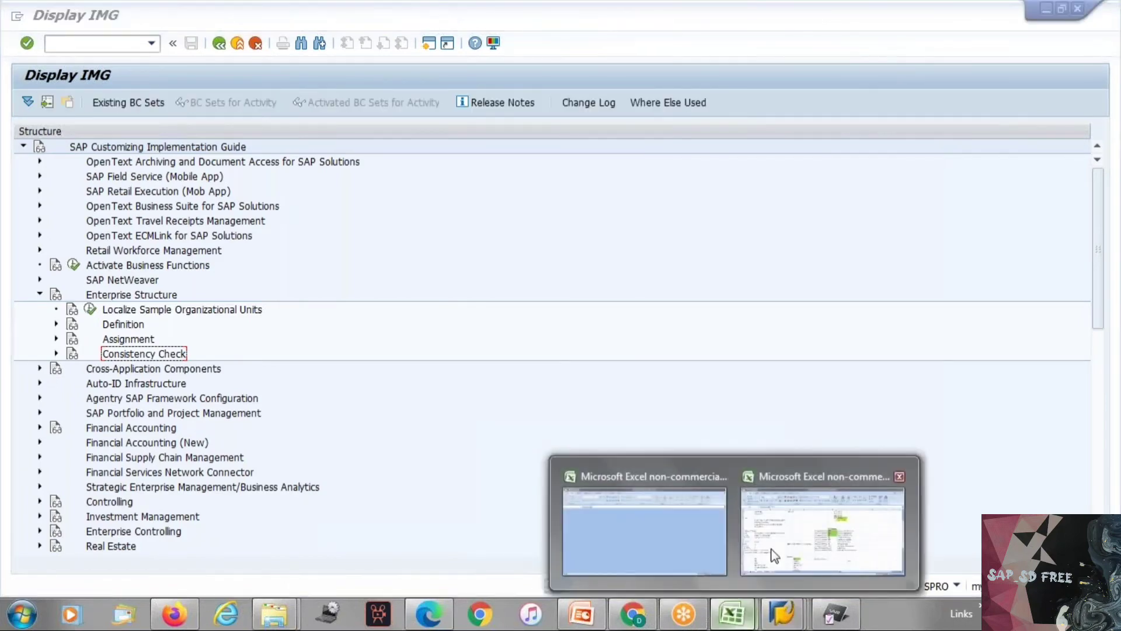
left_click(763, 562)
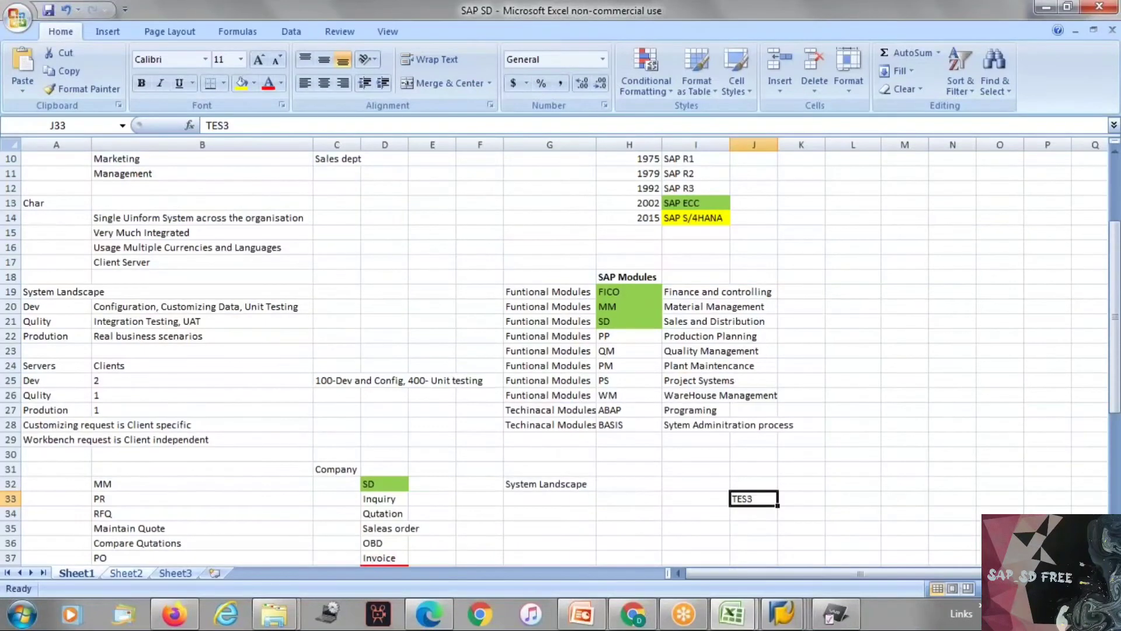
left_click(124, 573)
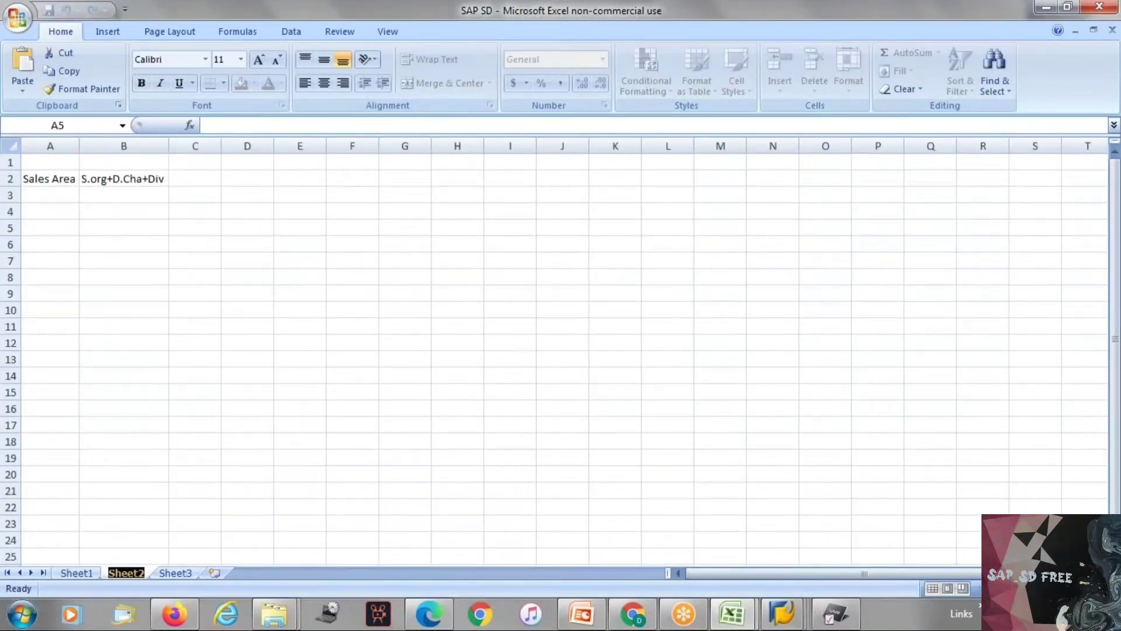
key("BackSpace")
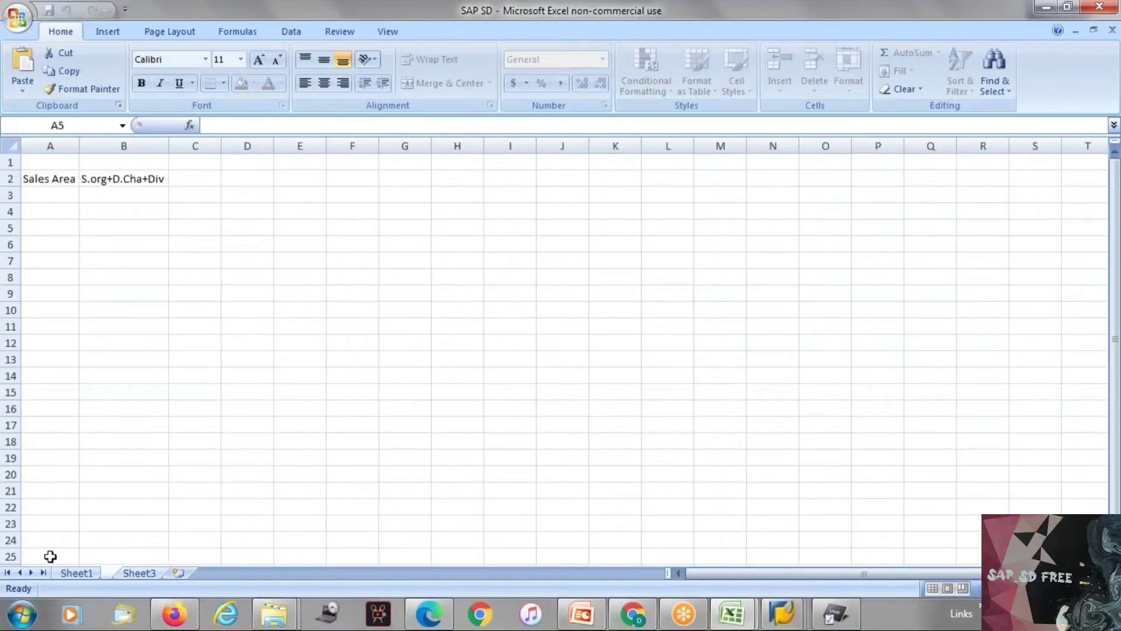
key("Return")
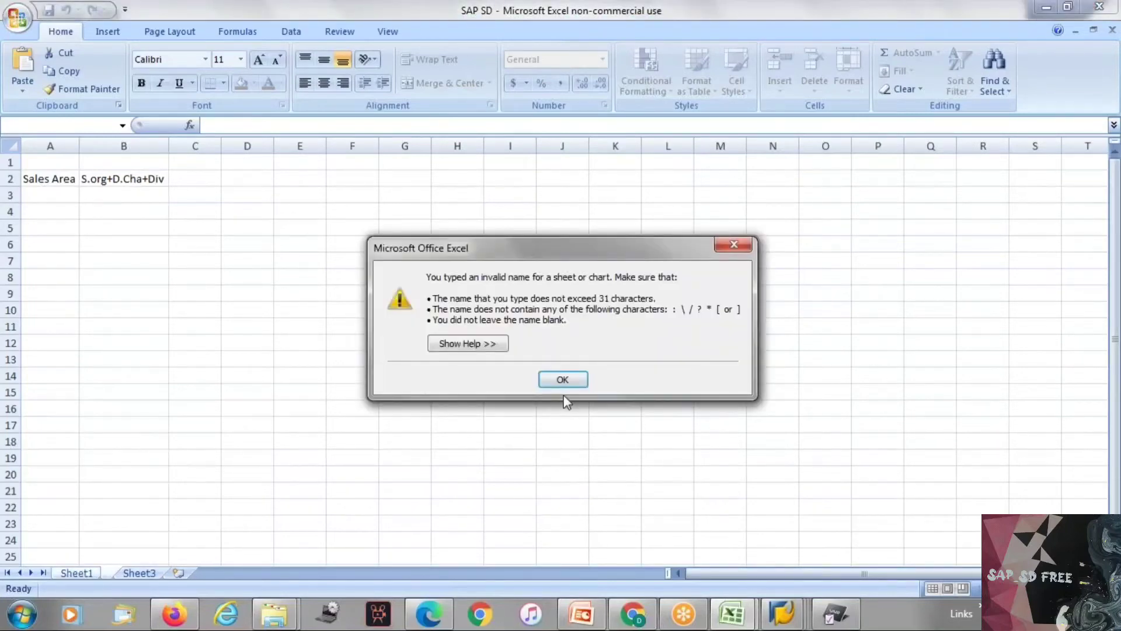
left_click(562, 379)
type("Ma")
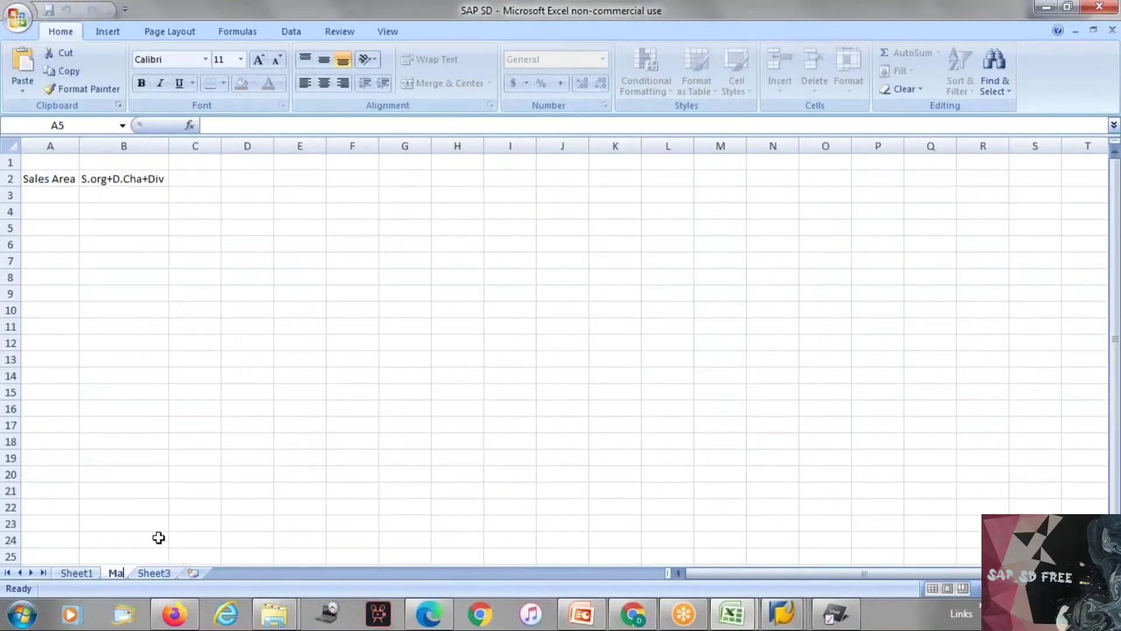
type("s")
key("BackSpace")
key("BackSpace")
key("BackSpace")
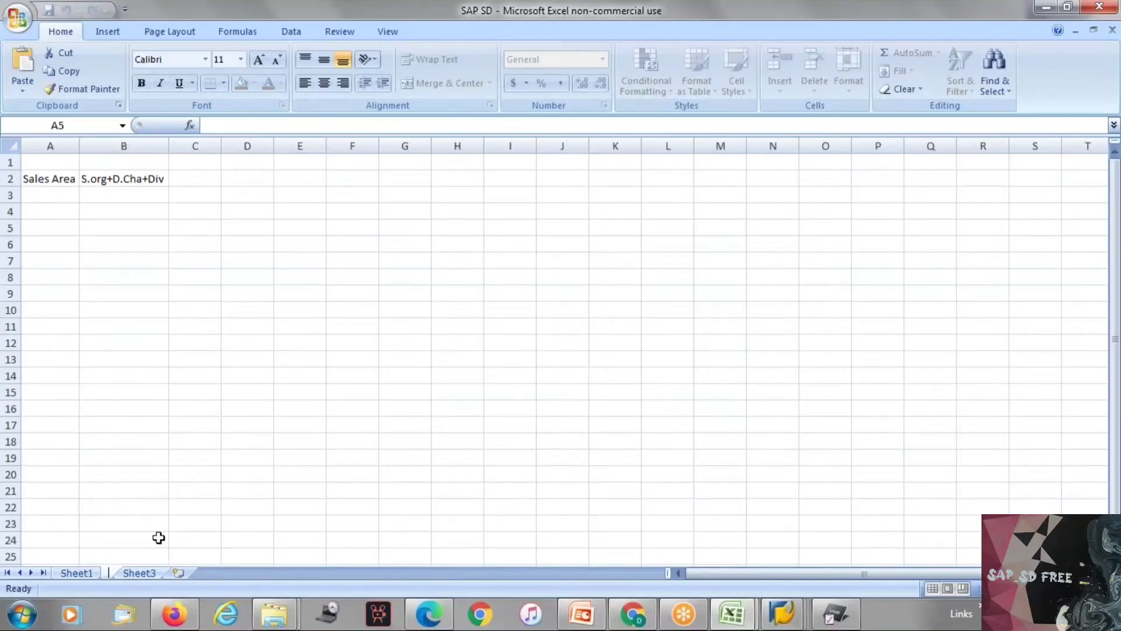
type("2")
Step: Rename Sheet3 of the workbook as Master Data
double_click(150, 576)
type("Master")
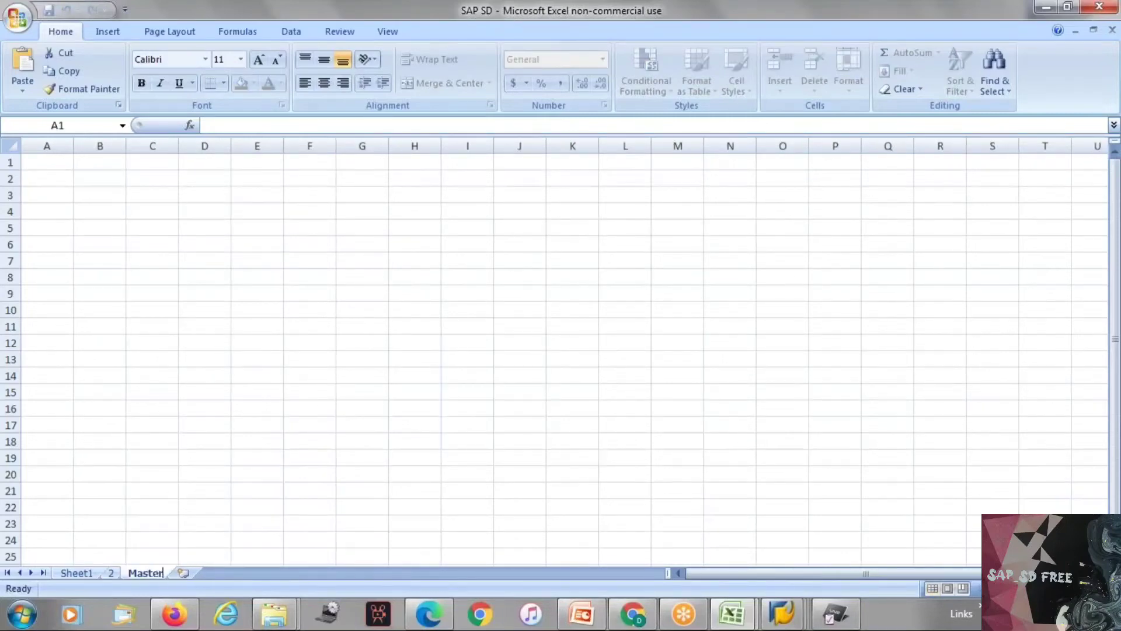
type(" Data")
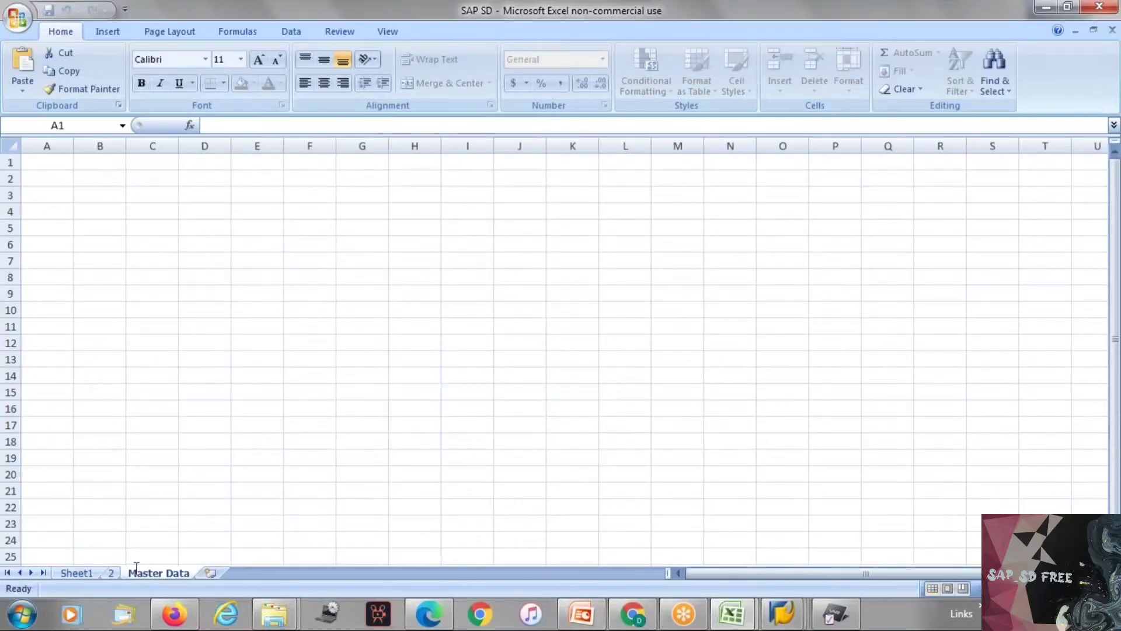
left_click(99, 523)
Step: Review the Types of data list on Sheet1, covering configuration and customizing, master and transaction data
left_click(82, 572)
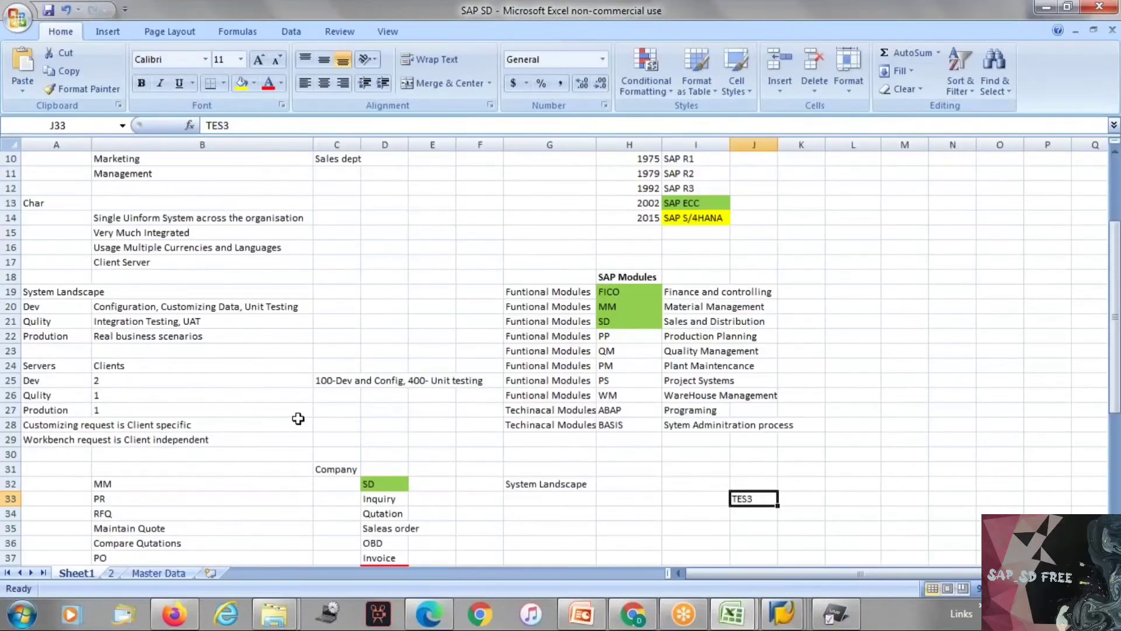
scroll(298, 418, "down", 5)
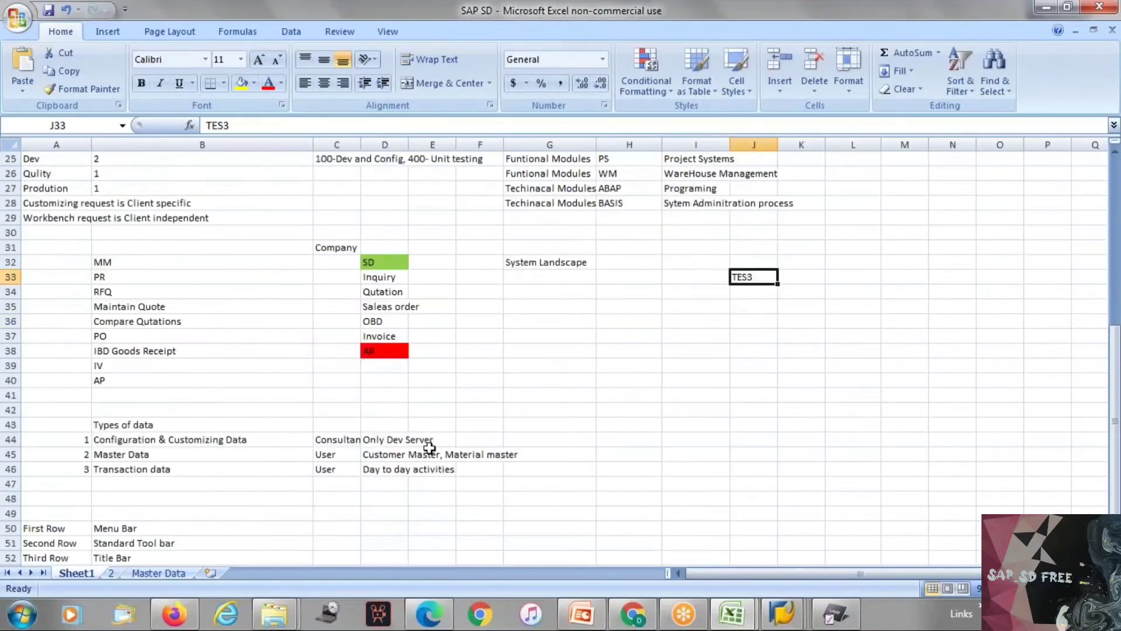
left_click(167, 439)
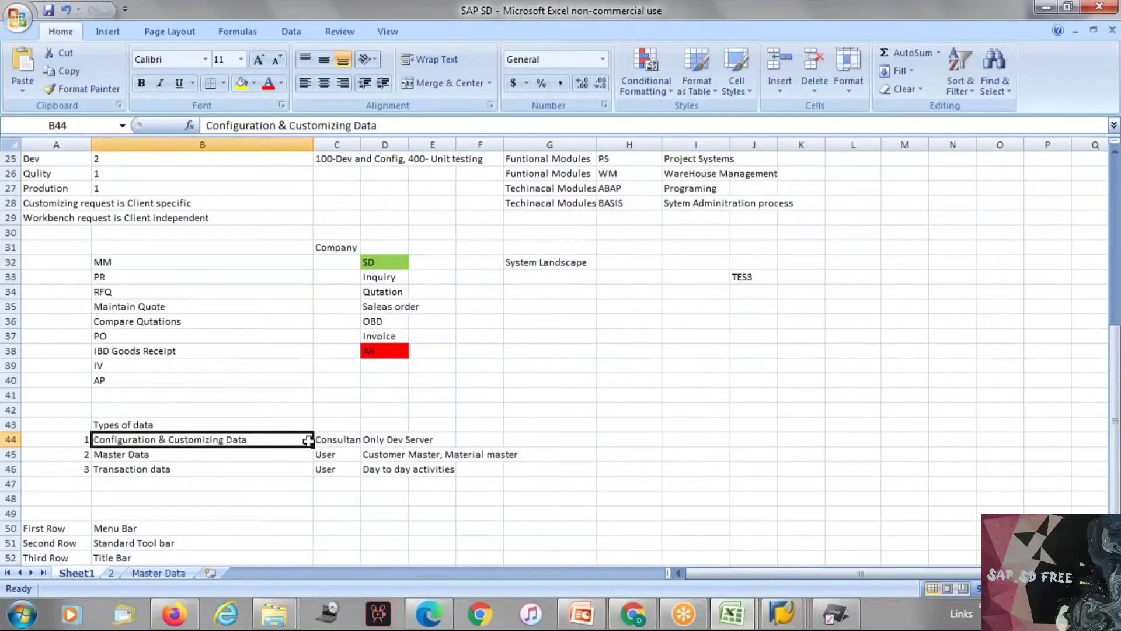
left_click(162, 452)
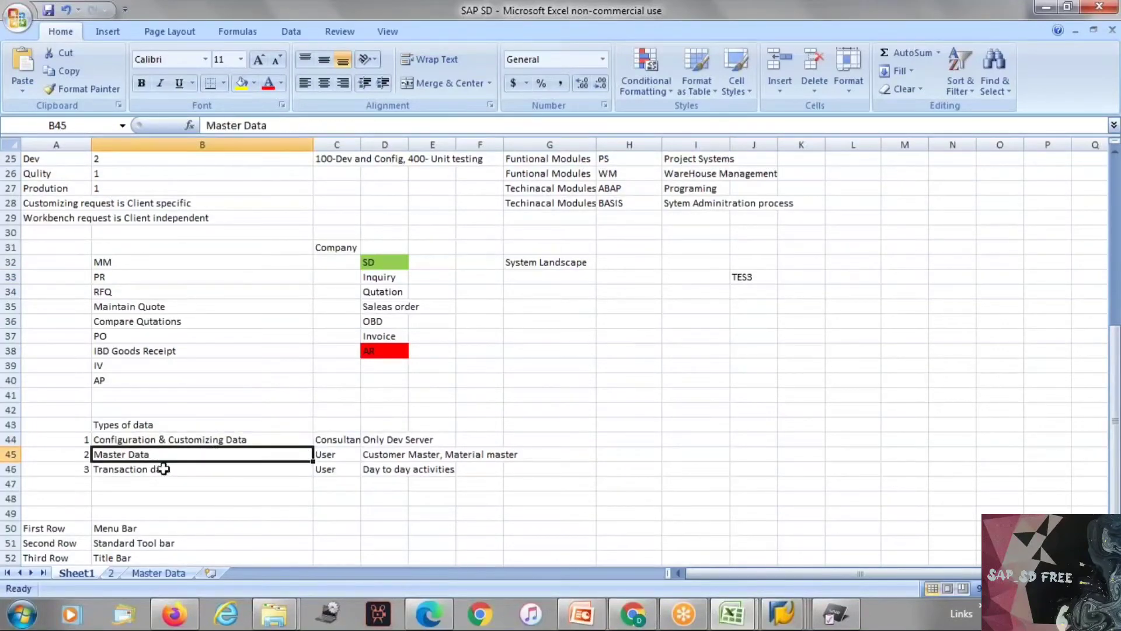
left_click(163, 468)
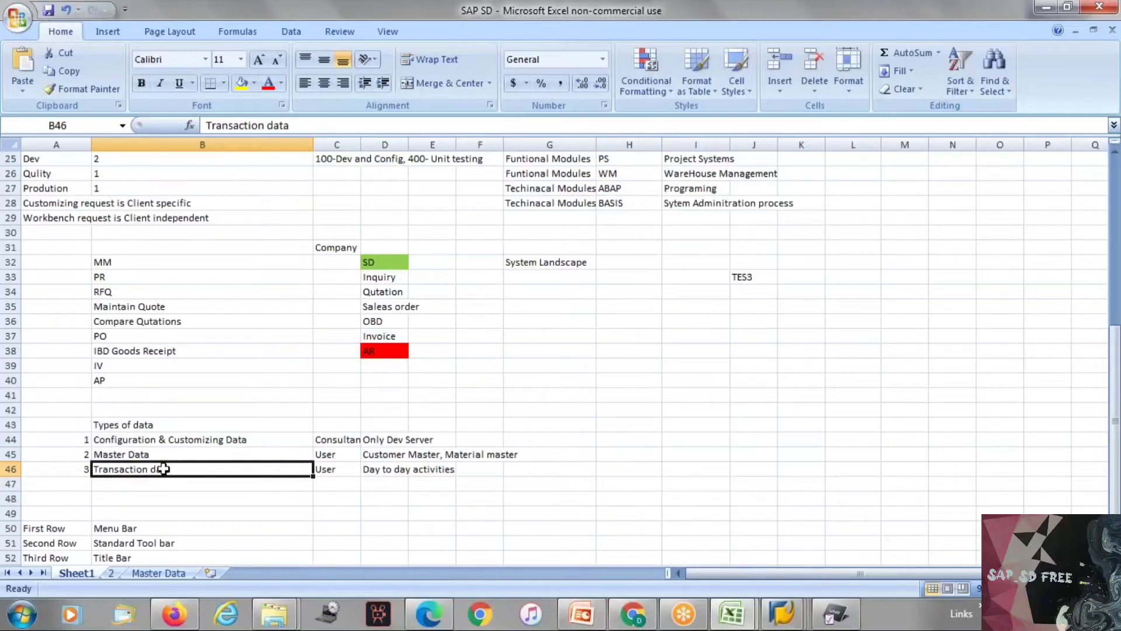
left_click(166, 438)
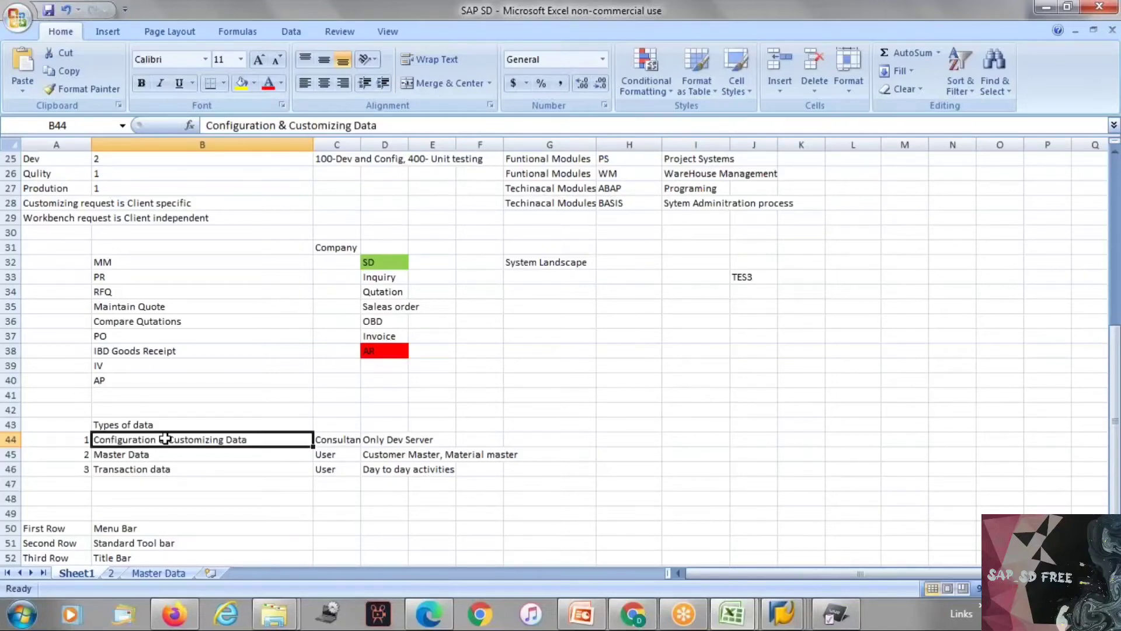
Step: Preview the open Display IMG window, return to the SAP SD workbook and open the Master Data sheet
mouse_move(782, 618)
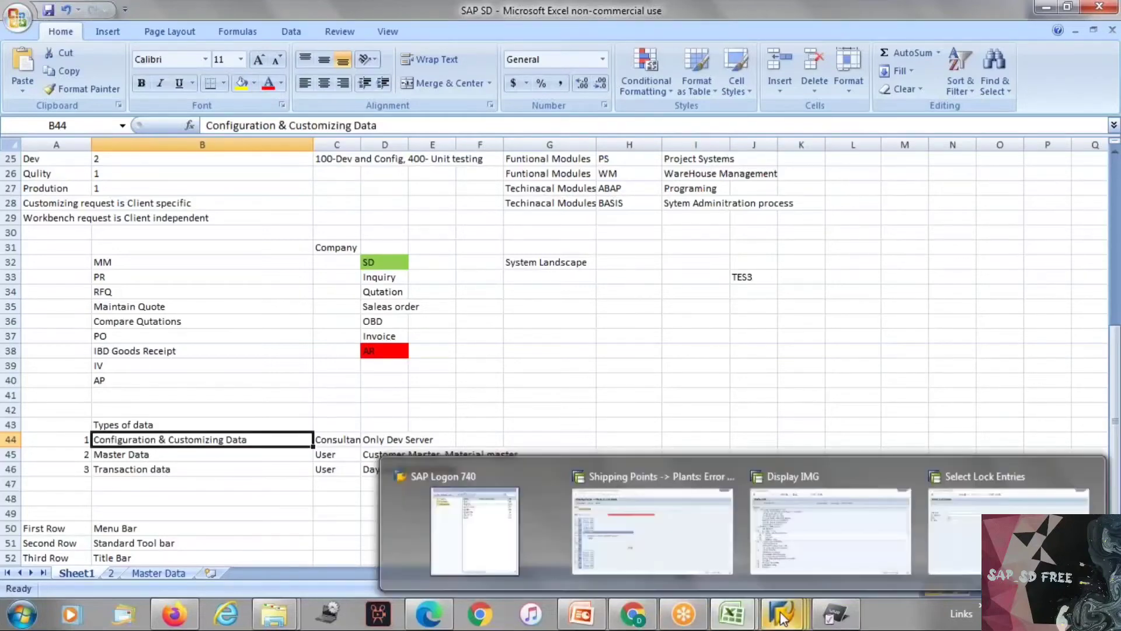
mouse_move(780, 510)
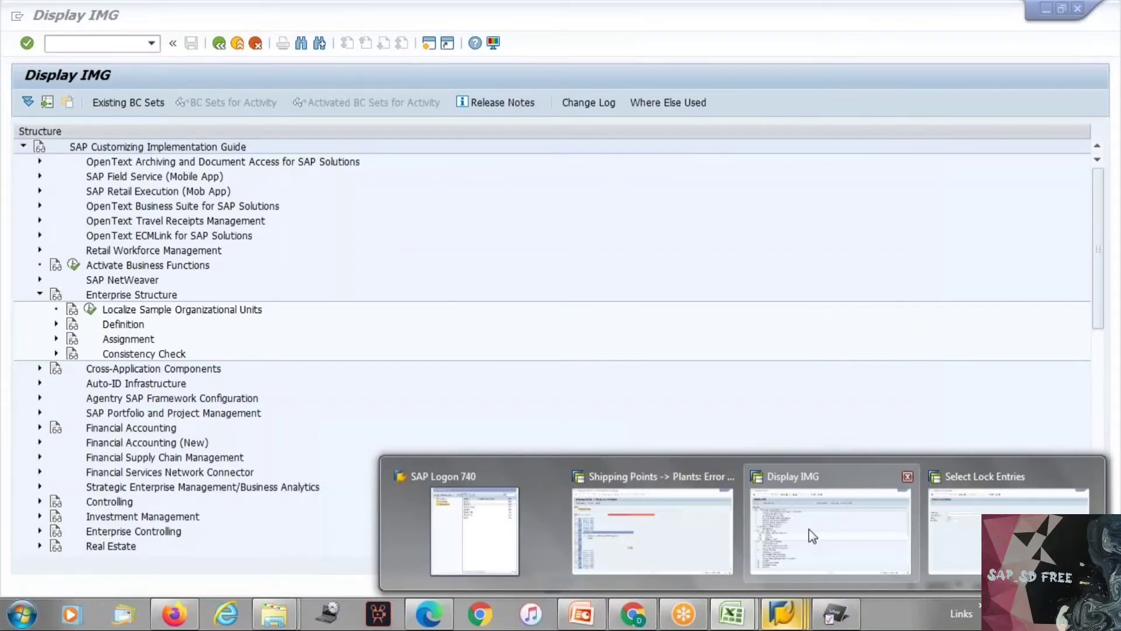
left_click(739, 613)
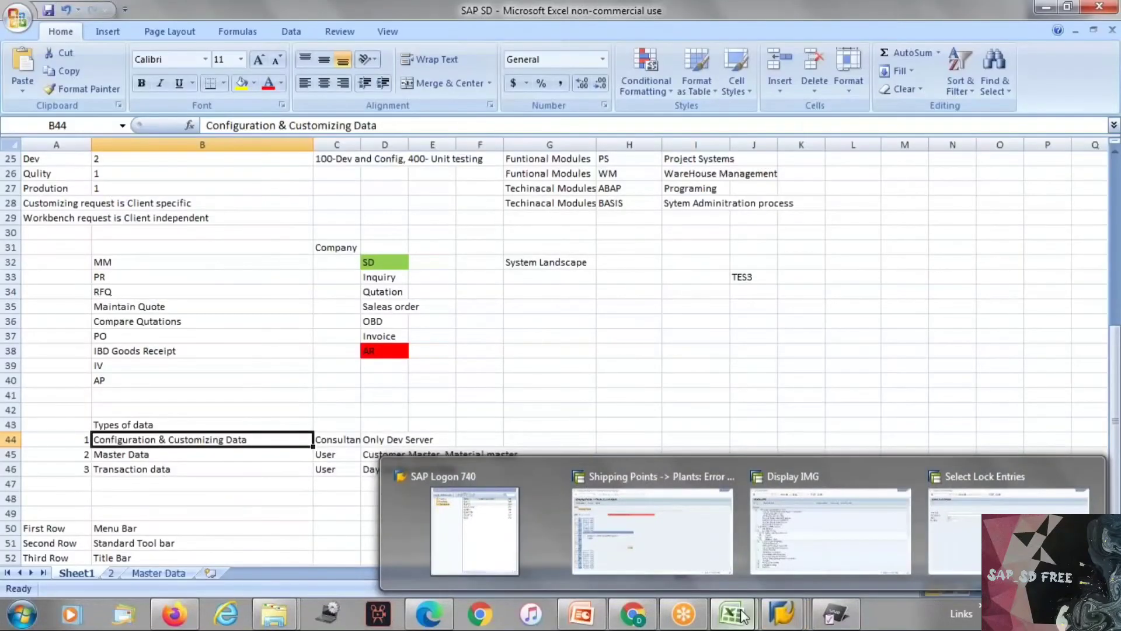
left_click(167, 573)
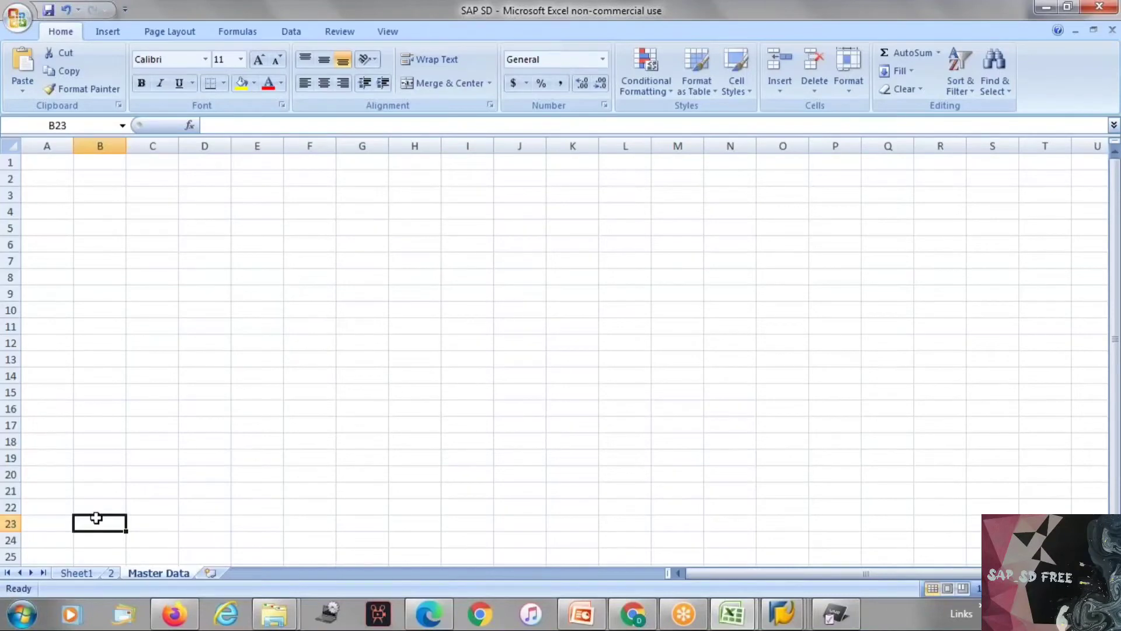
Step: Enter "Customer Master" in cell A2 of the Master Data sheet
scroll(99, 520, "down", 1)
scroll(99, 520, "up", 1)
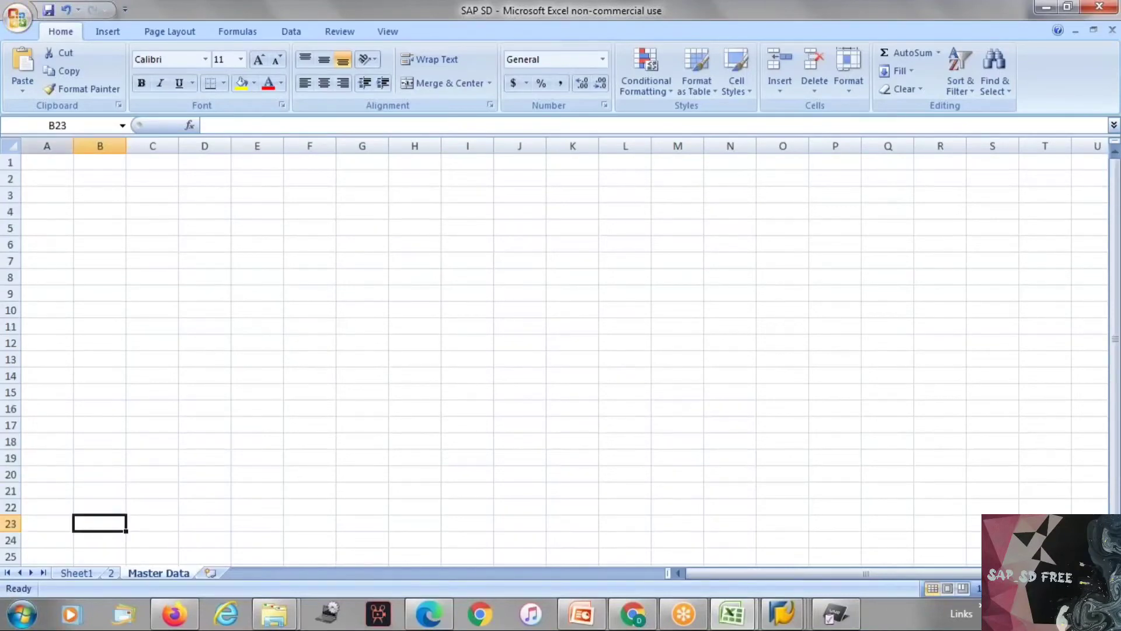
left_click(47, 179)
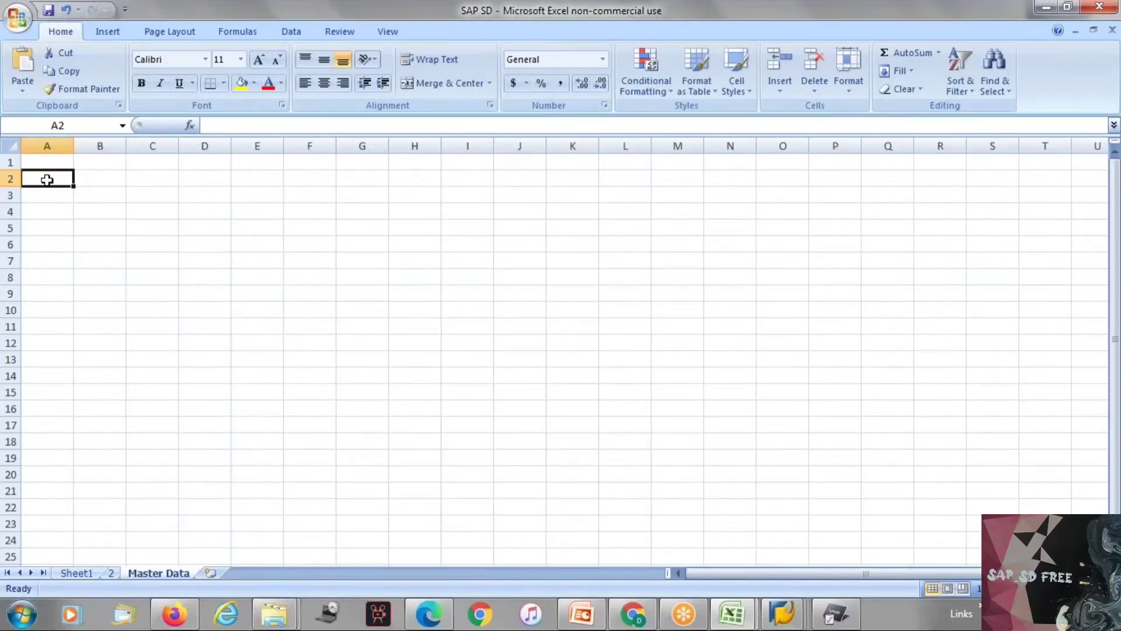
type("Cust")
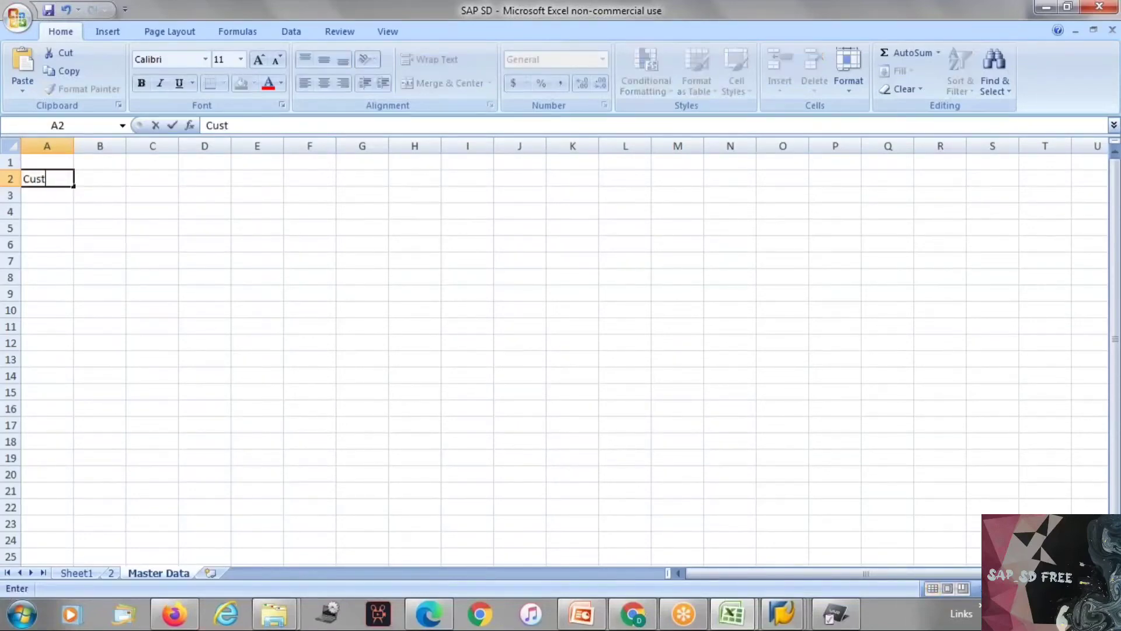
type("omer Master")
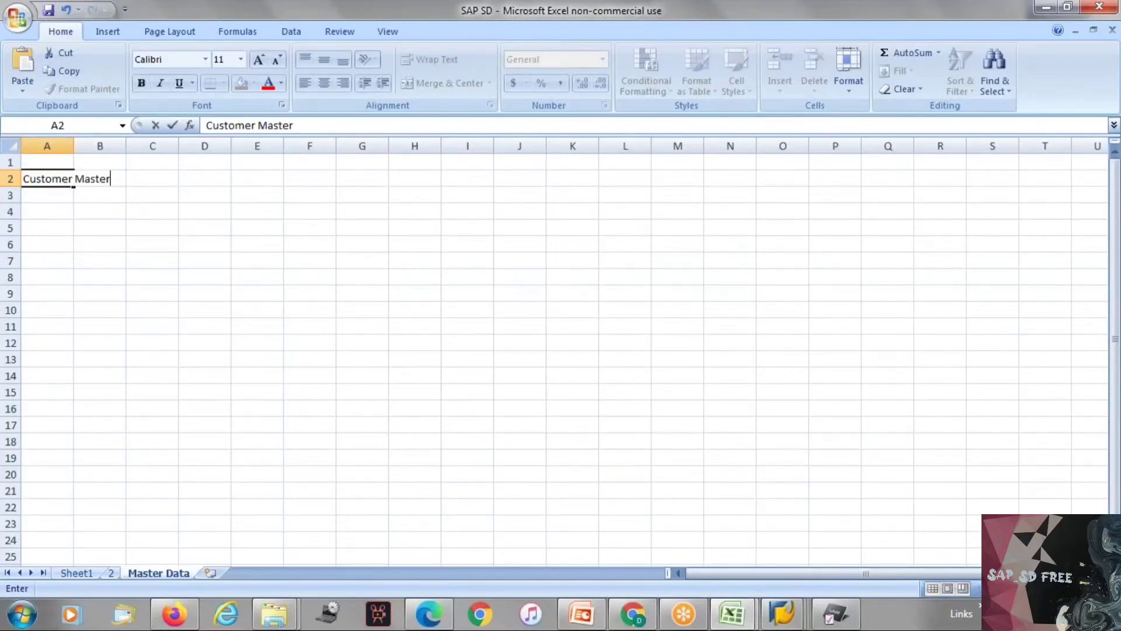
key("Return")
Step: Add "Material Master" in cell A3 below the Customer Master entry
type("M")
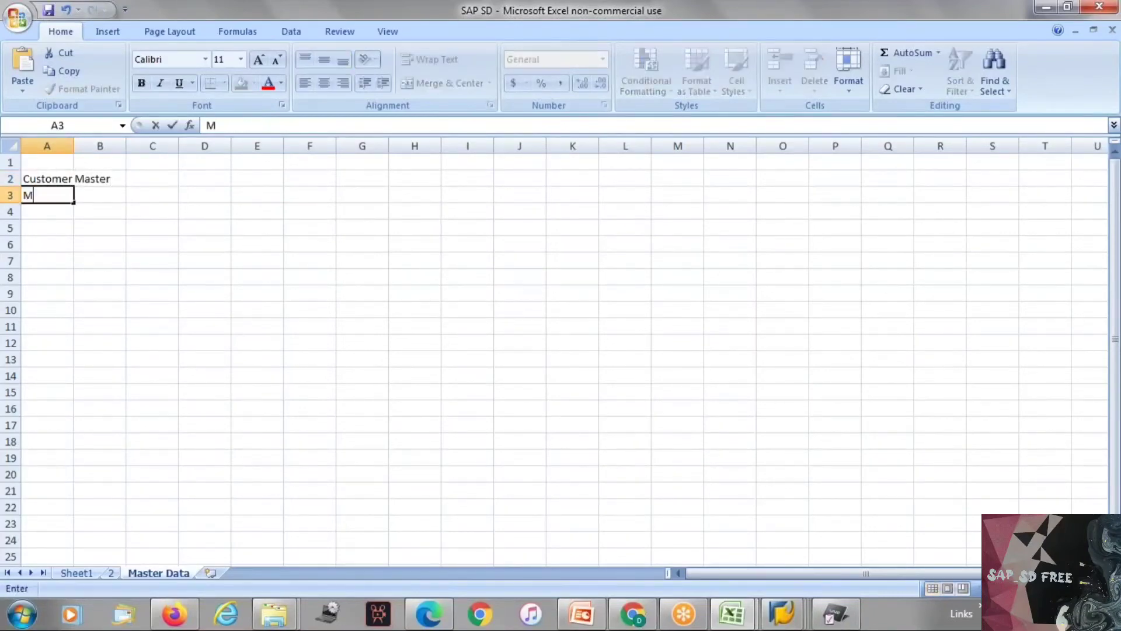
type("aterial Master")
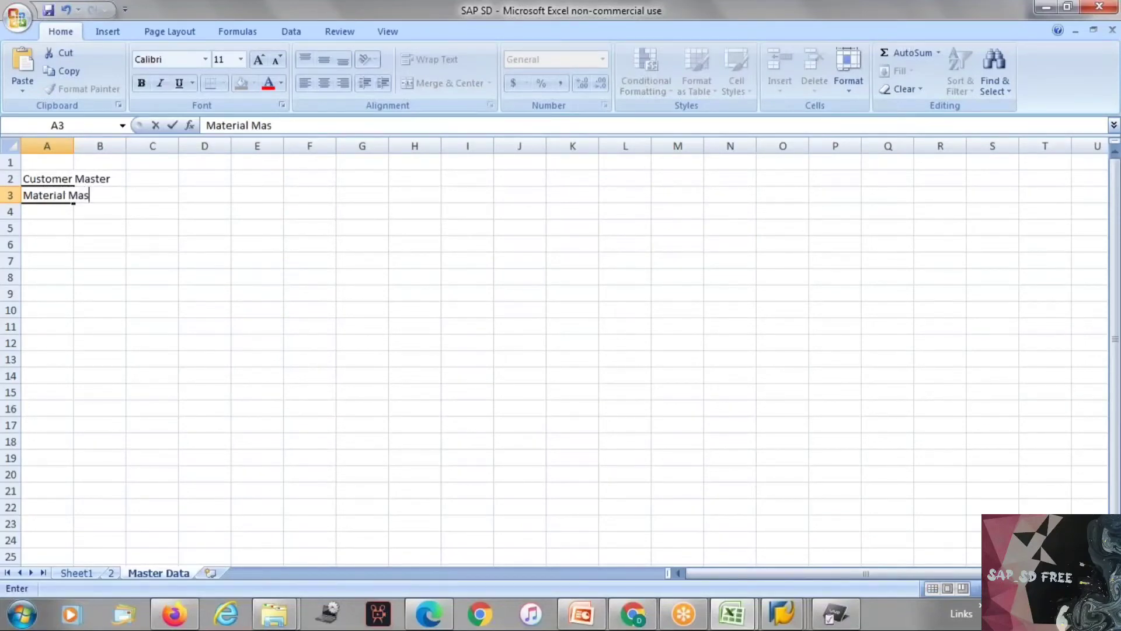
key("Return")
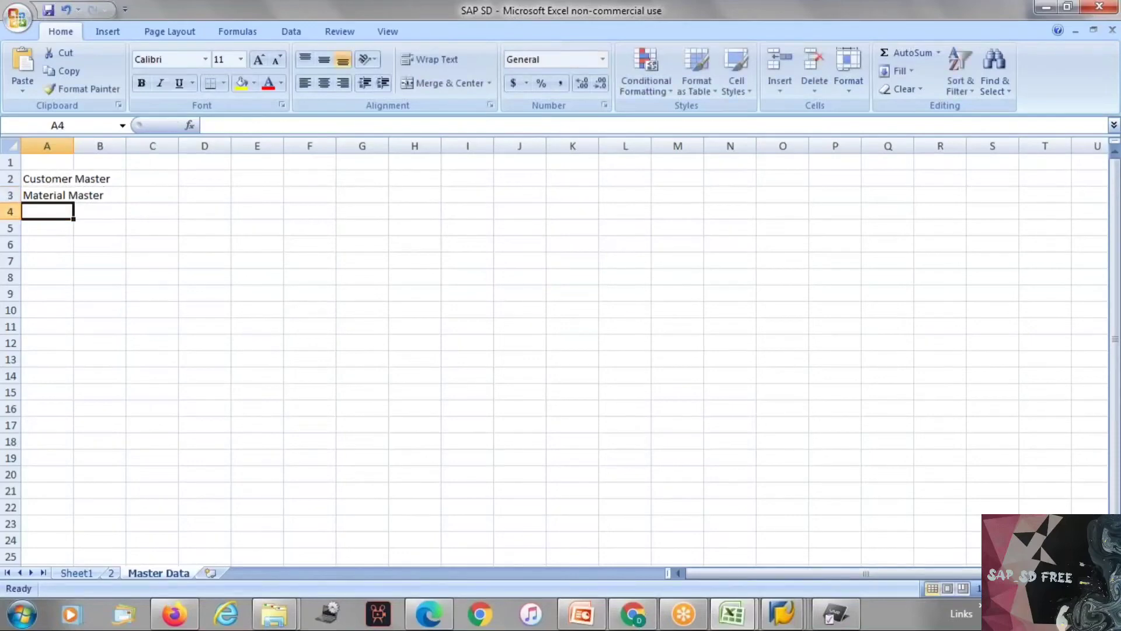
Step: Continue the master data list with "CMIR" in A4 and "Conditons master" in A5
type("CMIR")
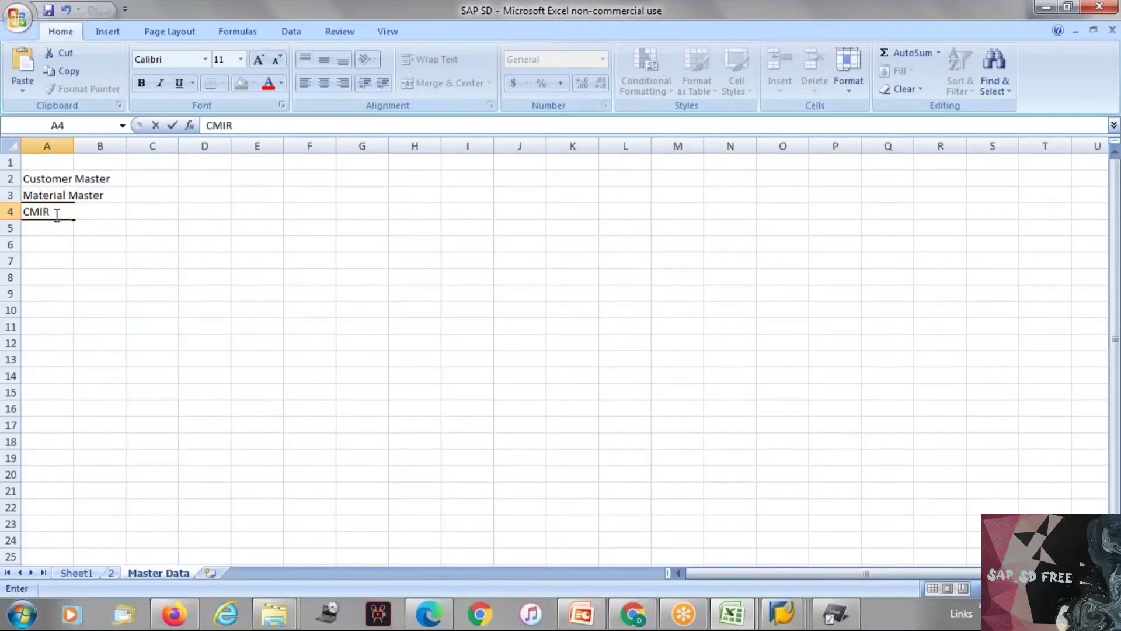
key("Return")
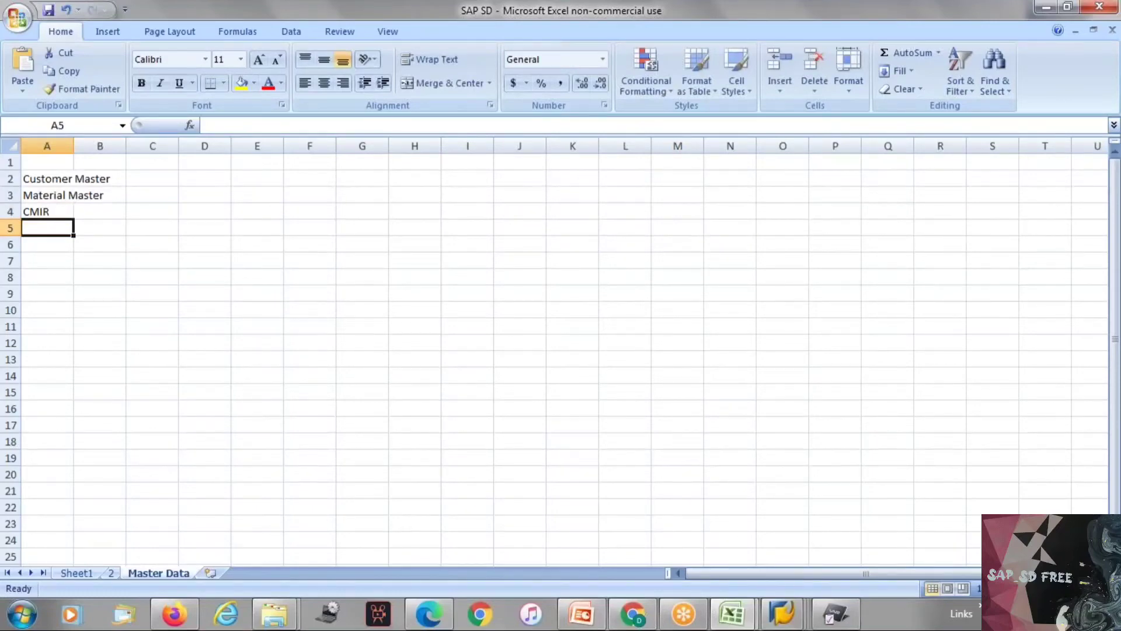
type("CON")
key("BackSpace")
key("BackSpace")
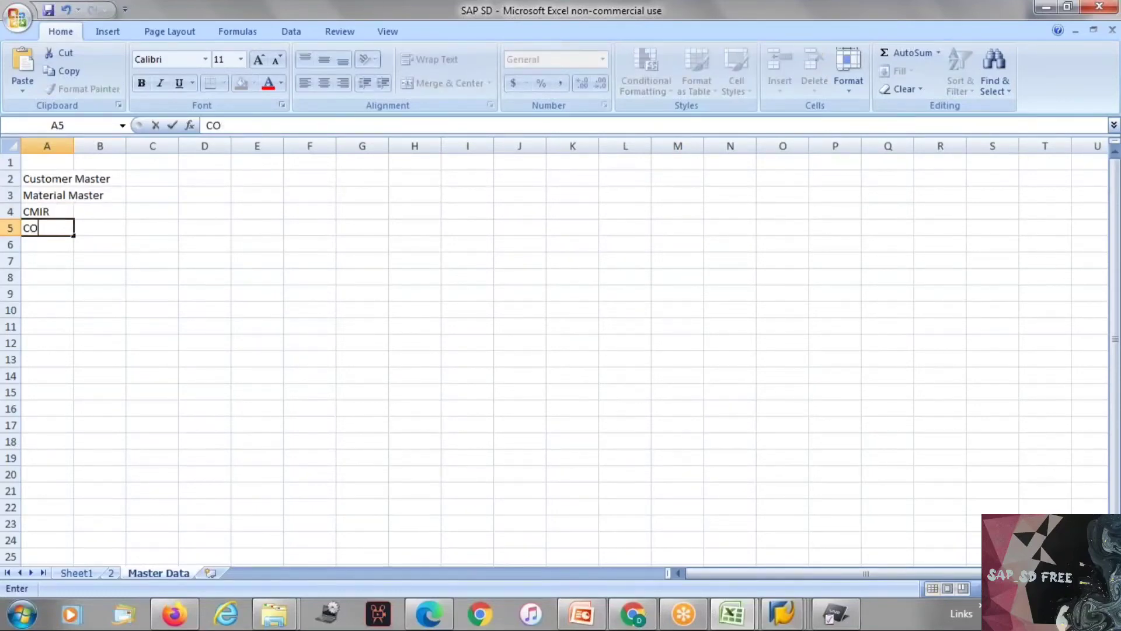
type("onditons master")
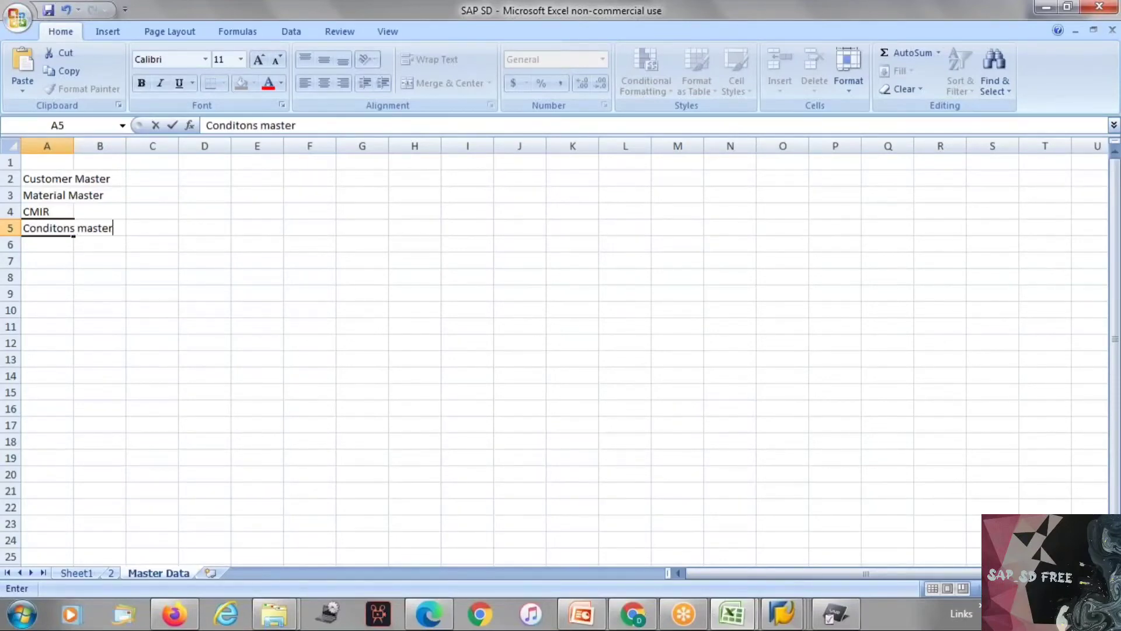
key("Return")
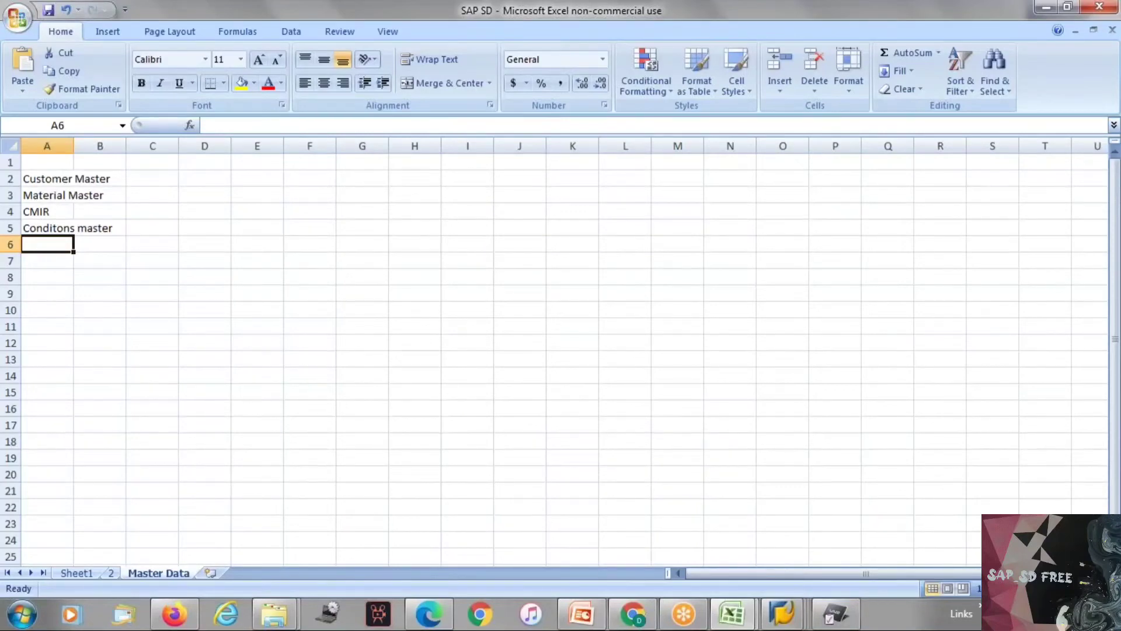
Step: Fit column A to its longest entry and go through the master data types listed in A2 to A5
left_click(63, 178)
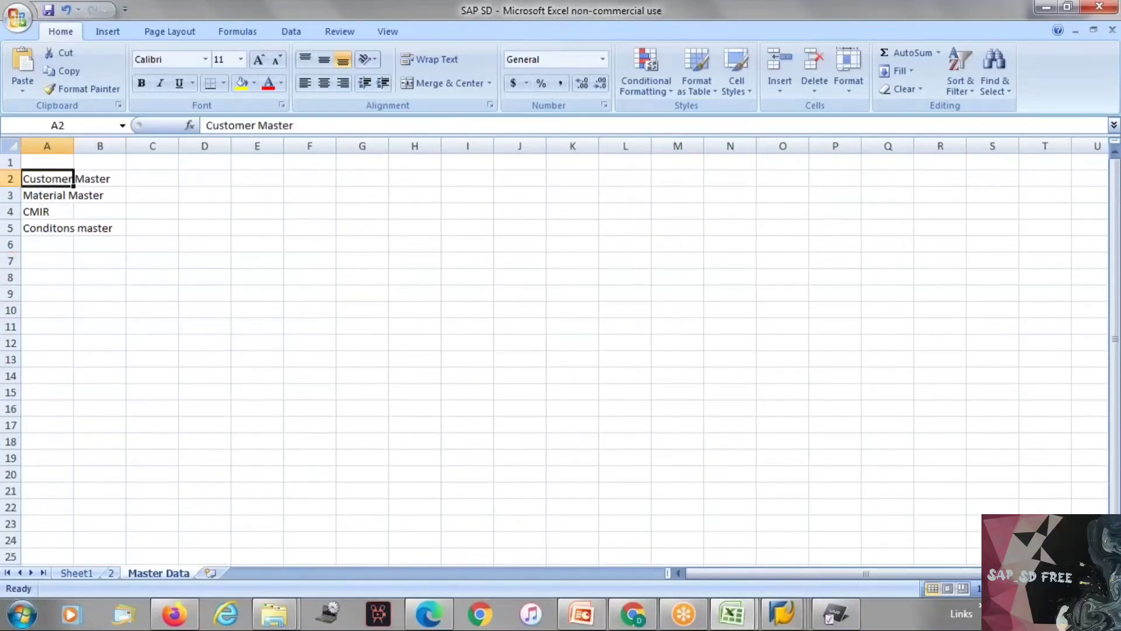
double_click(74, 146)
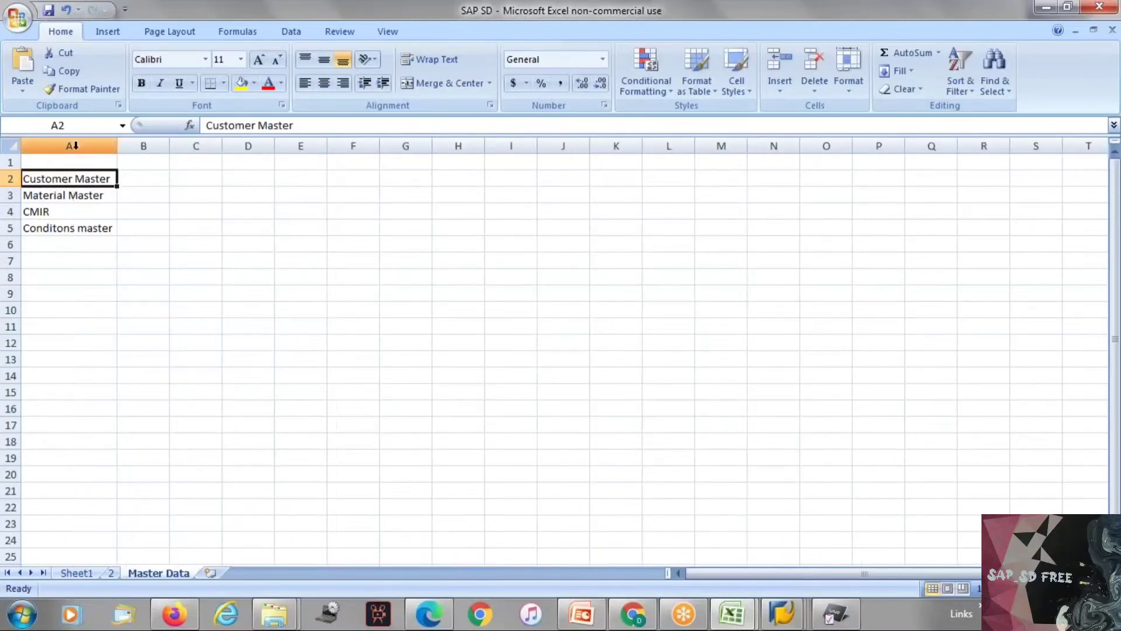
left_click(73, 195)
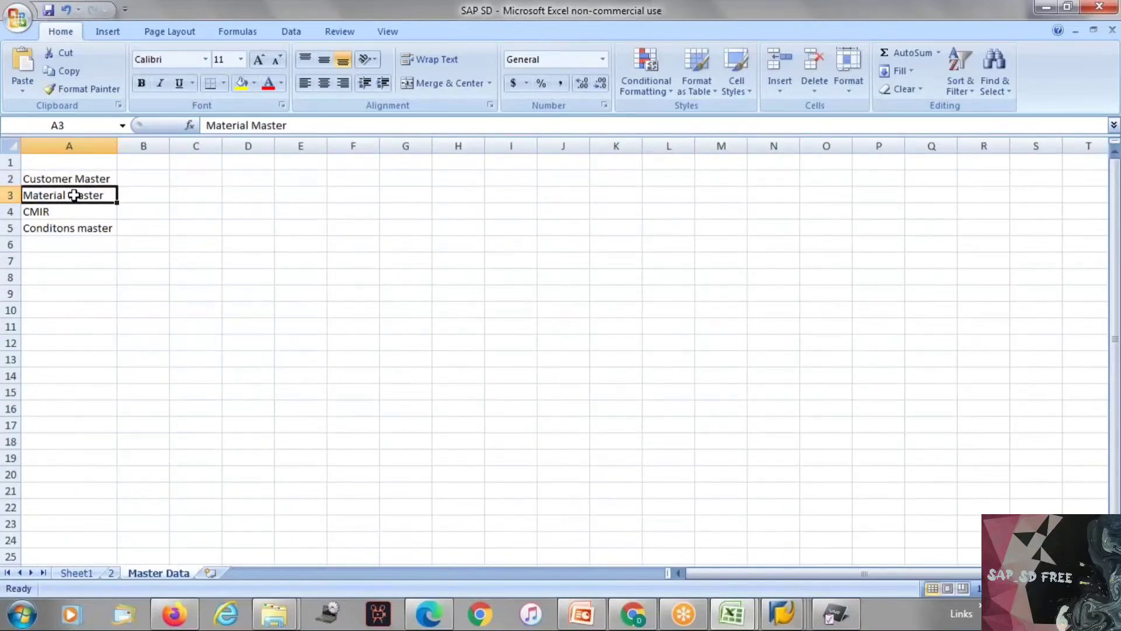
left_click(57, 210)
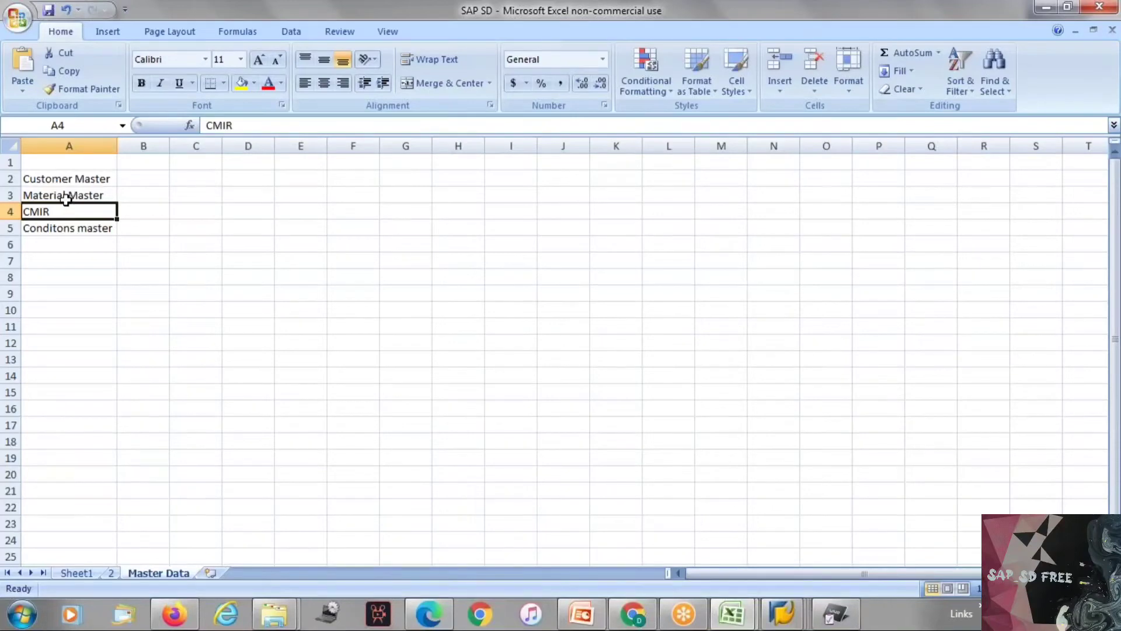
key("Down")
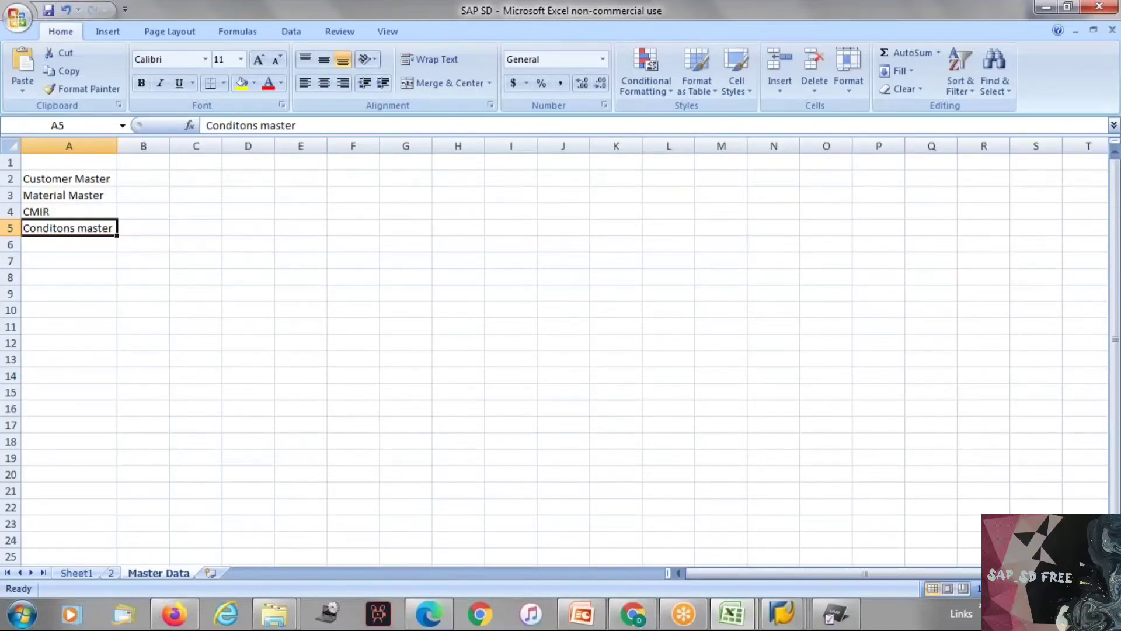
Step: Copy "Customer Master" from A2 to A8 and enter "SD & FI" beside it in B8
left_click(96, 177)
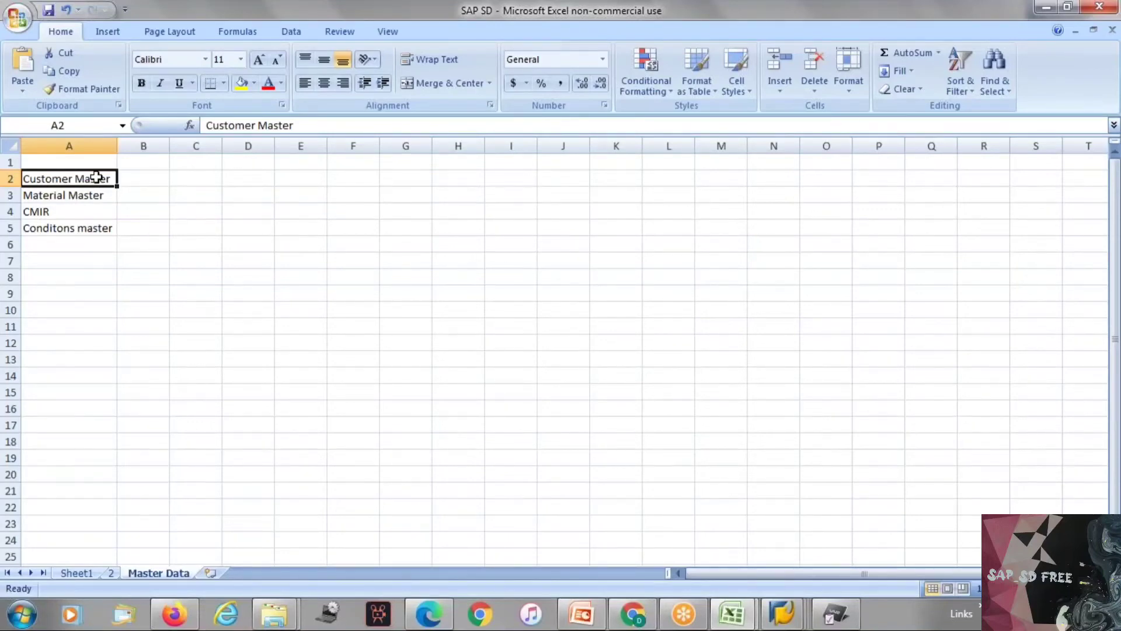
left_click_drag(96, 177, 69, 290)
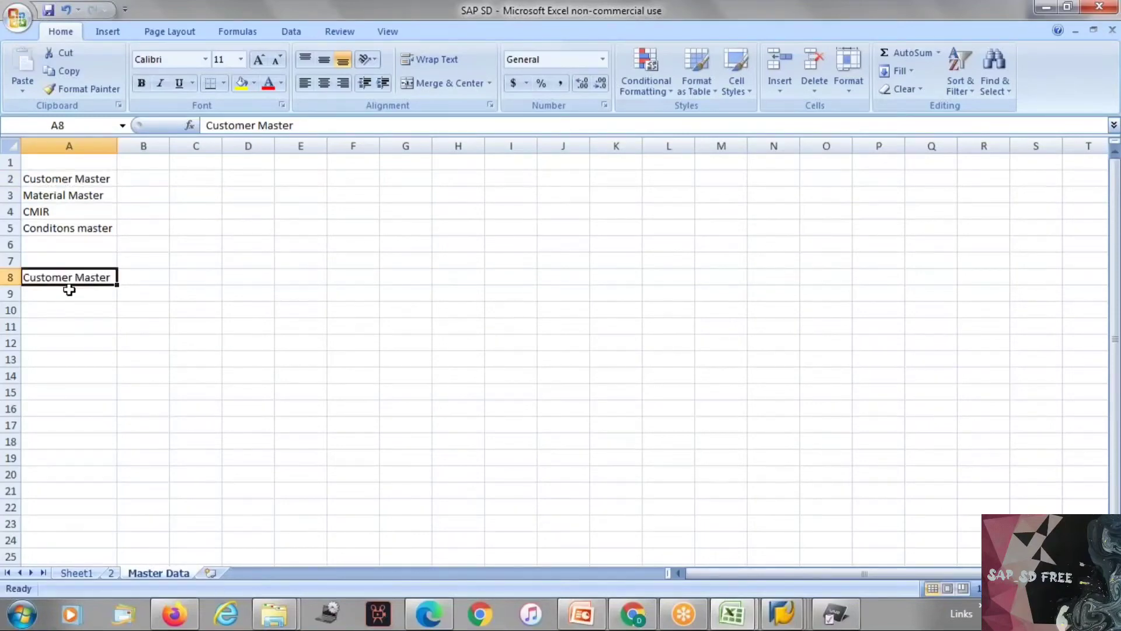
left_click(138, 273)
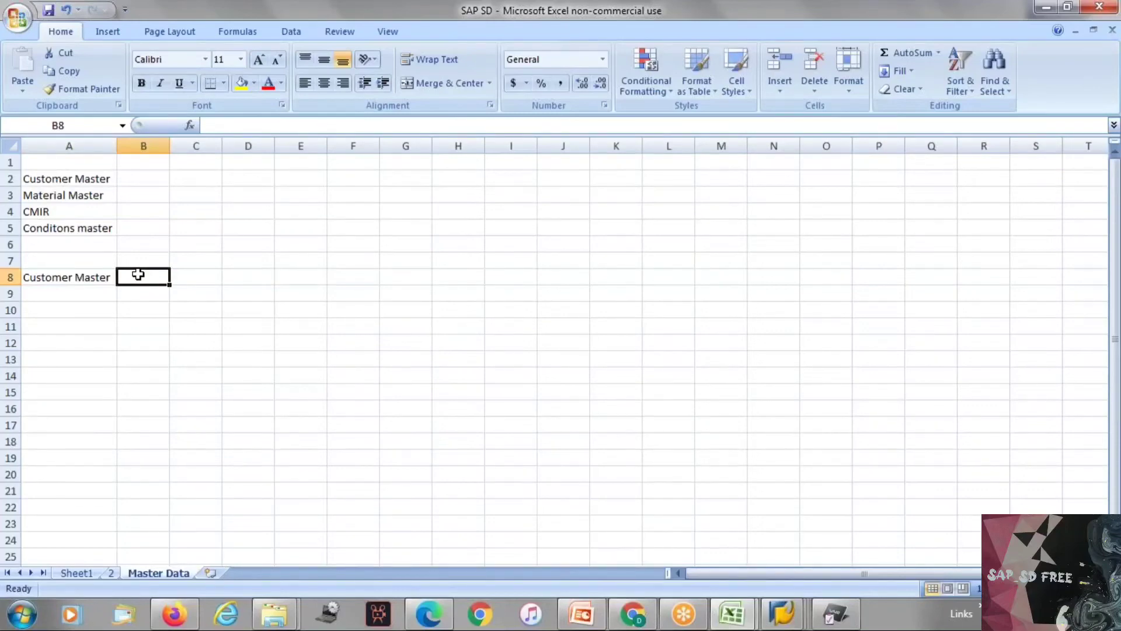
type("SD")
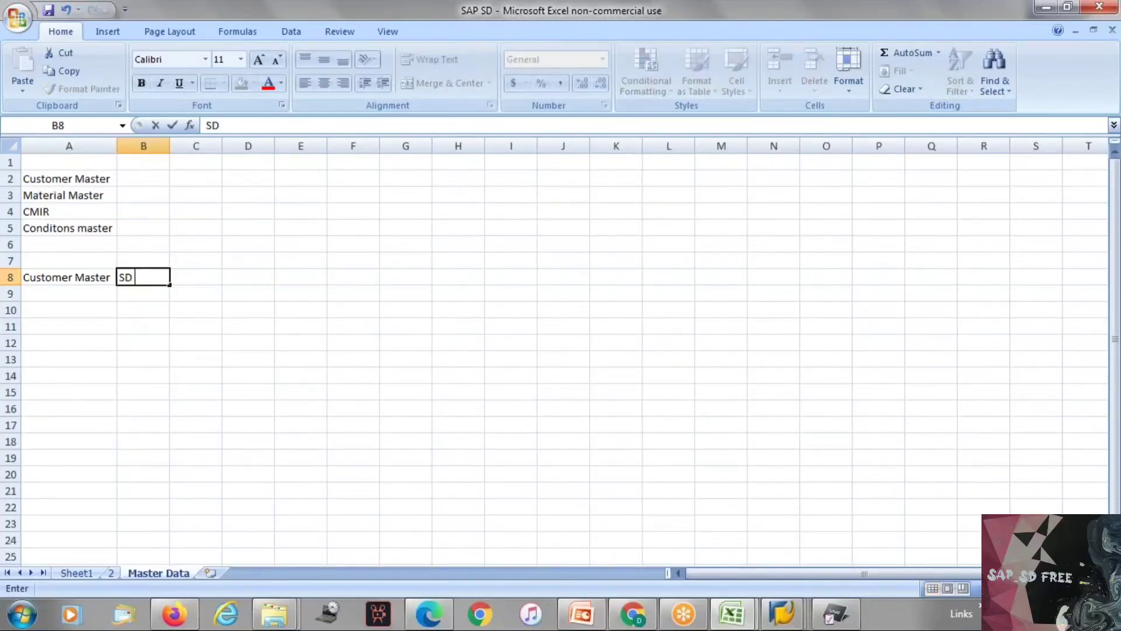
type(" & FI")
key("Return")
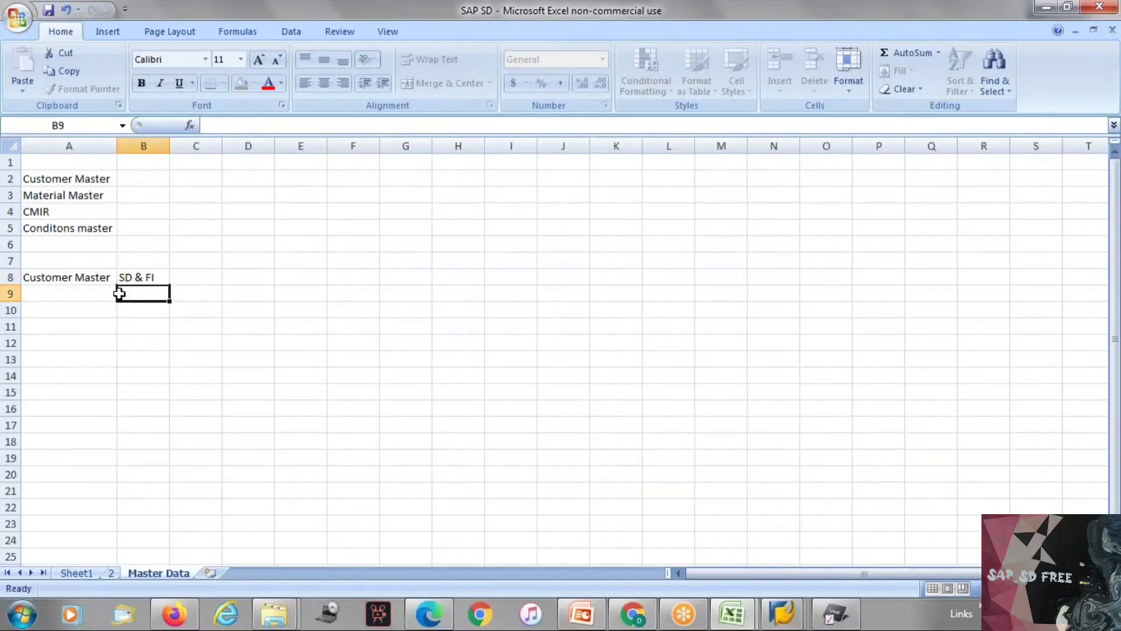
left_click(102, 278)
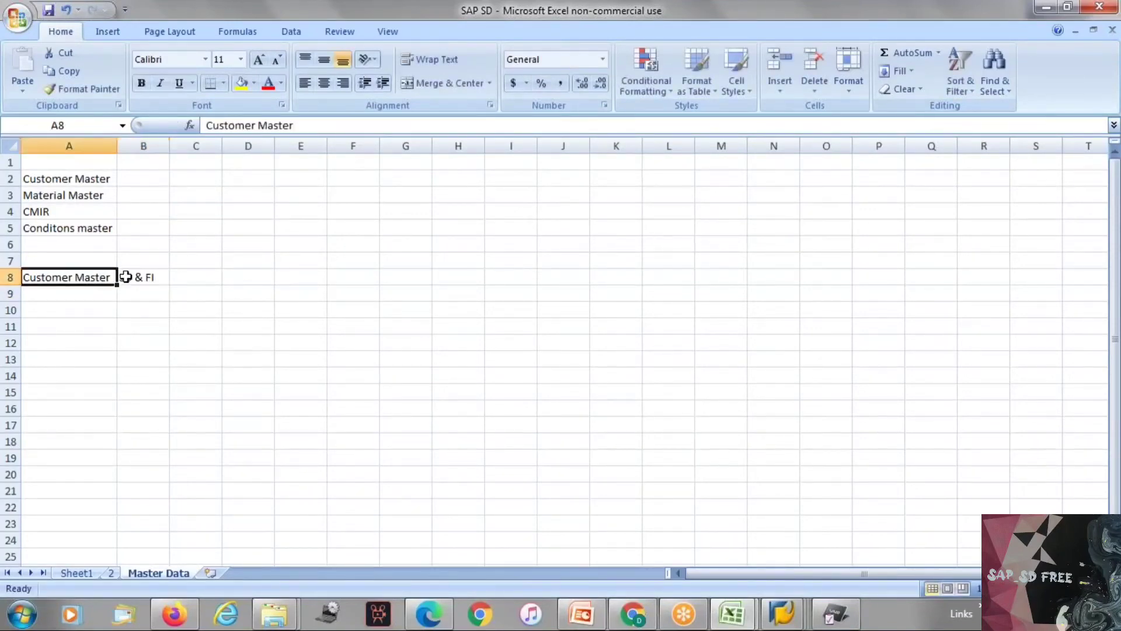
left_click(126, 277)
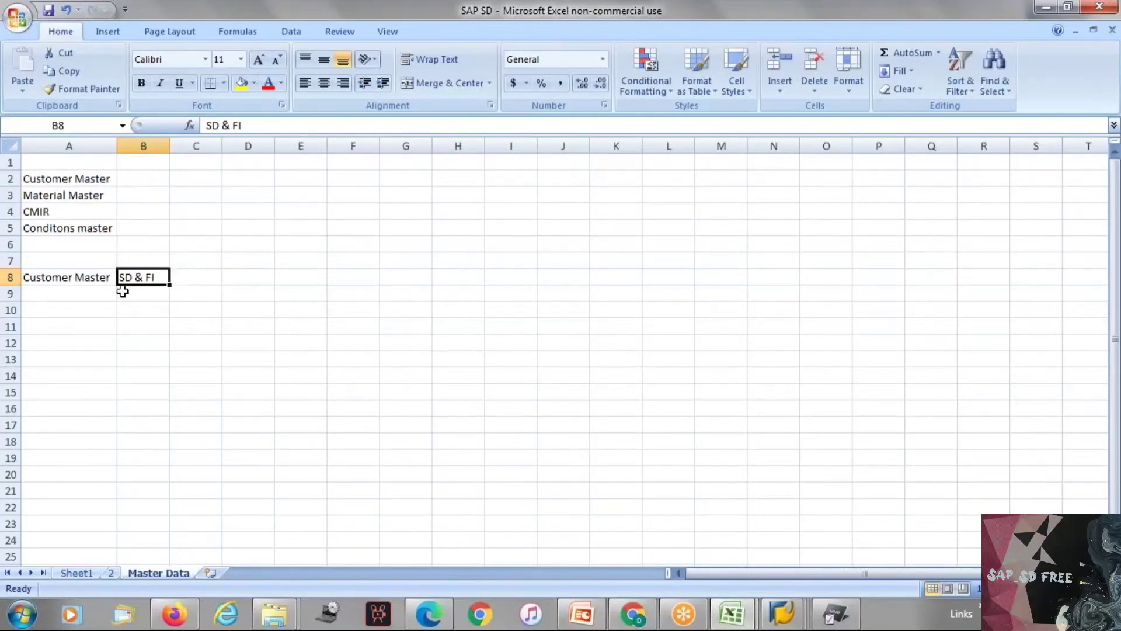
Step: Enter "General data" in A10 and "Company code data" in A11 as parts of the customer master
left_click(66, 310)
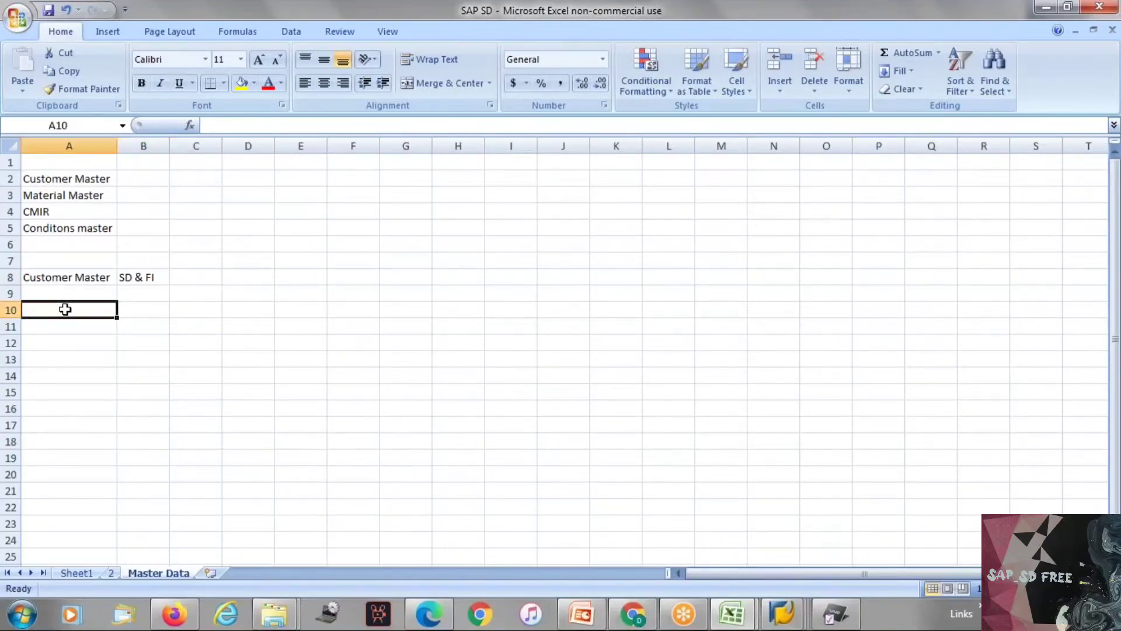
type("Gene")
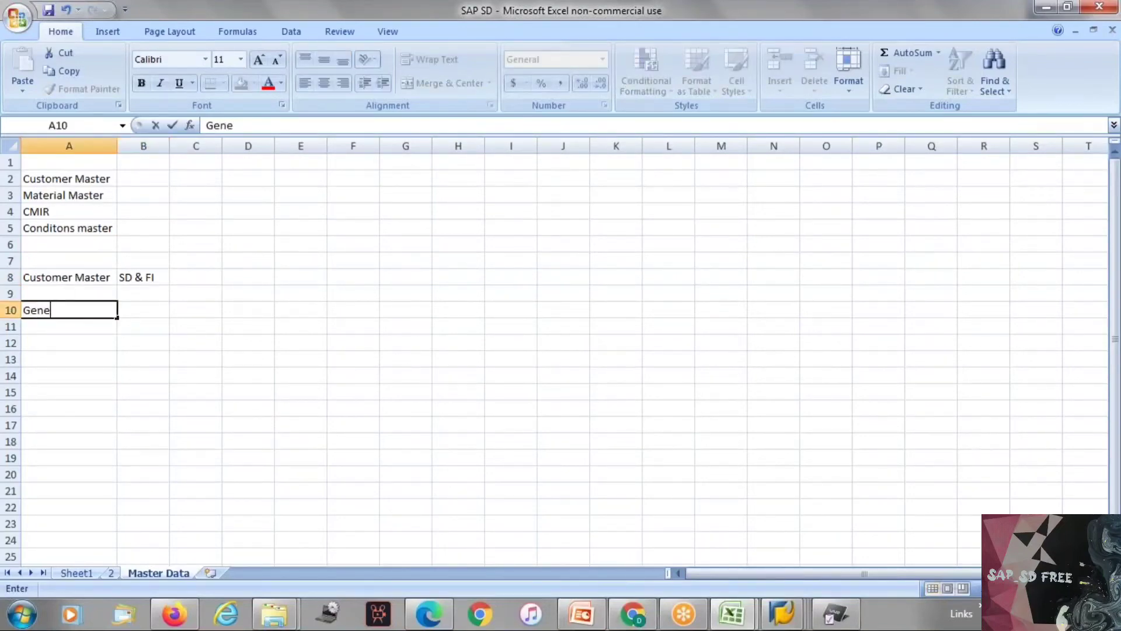
type("ral data")
key("Return")
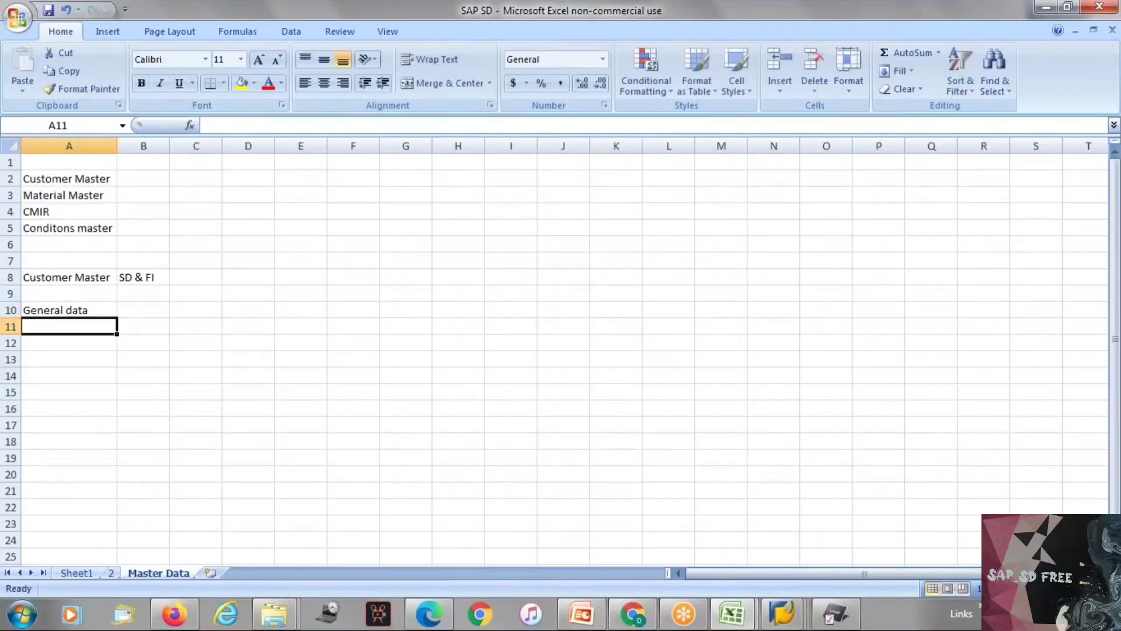
type("Company")
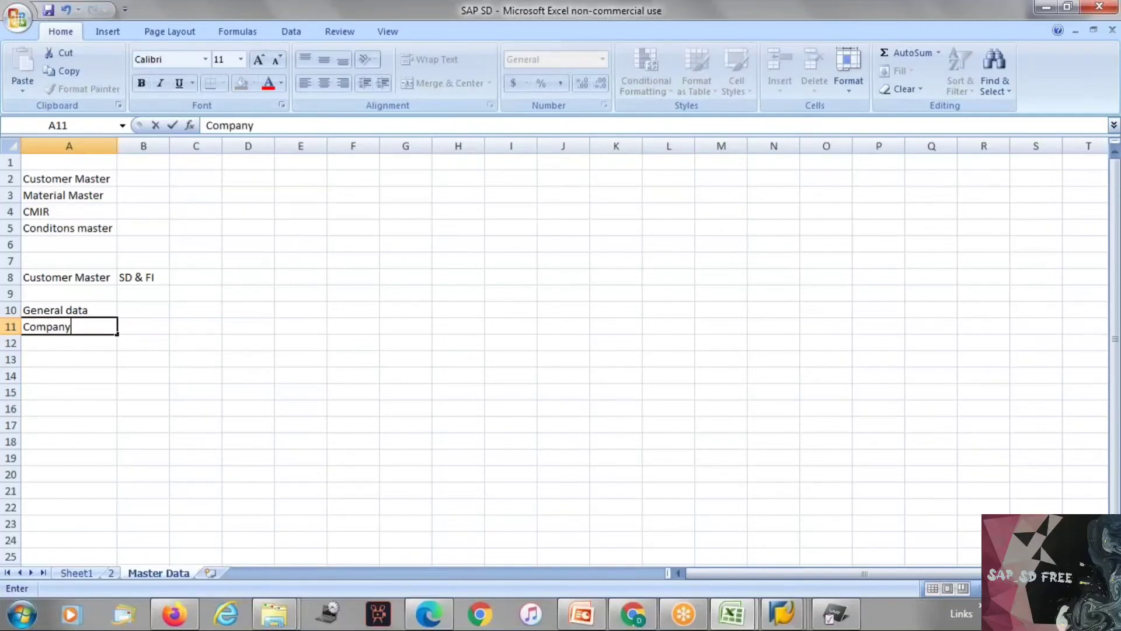
type(" code data")
key("Return")
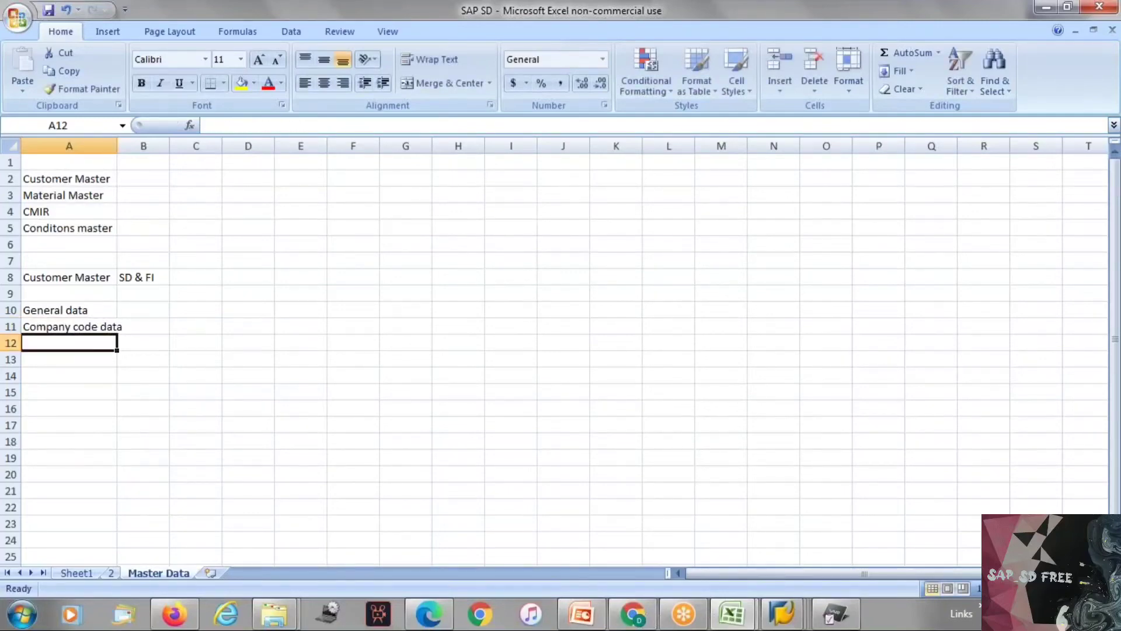
Step: Enter "Sales data" in A12 and fit column A to the width of its longest entry
type("Sales")
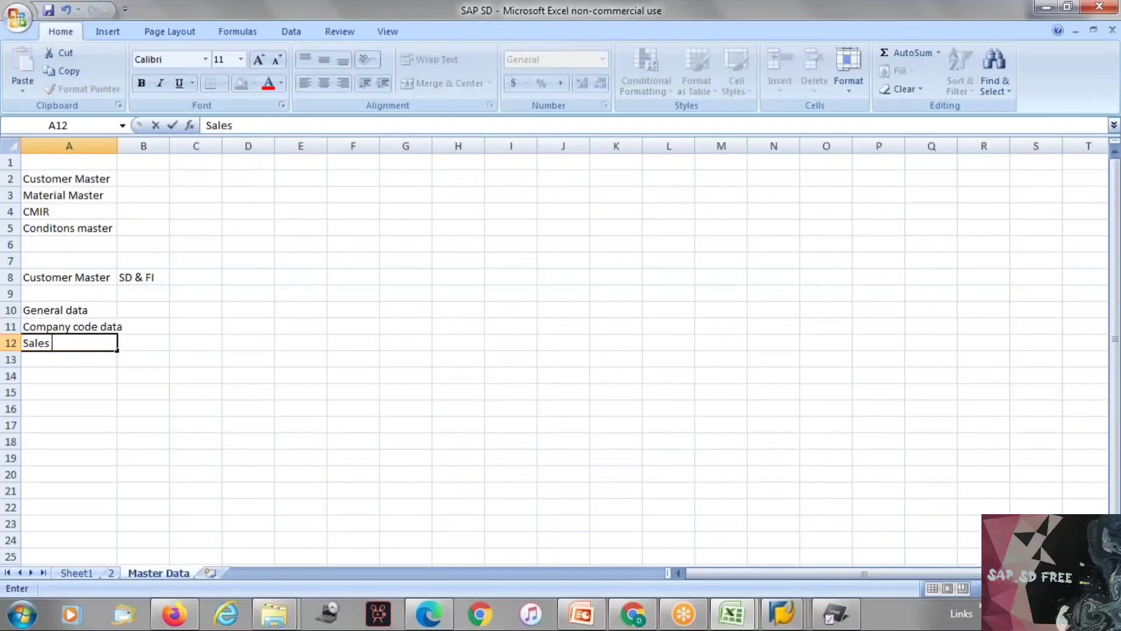
type(" data")
left_click(154, 394)
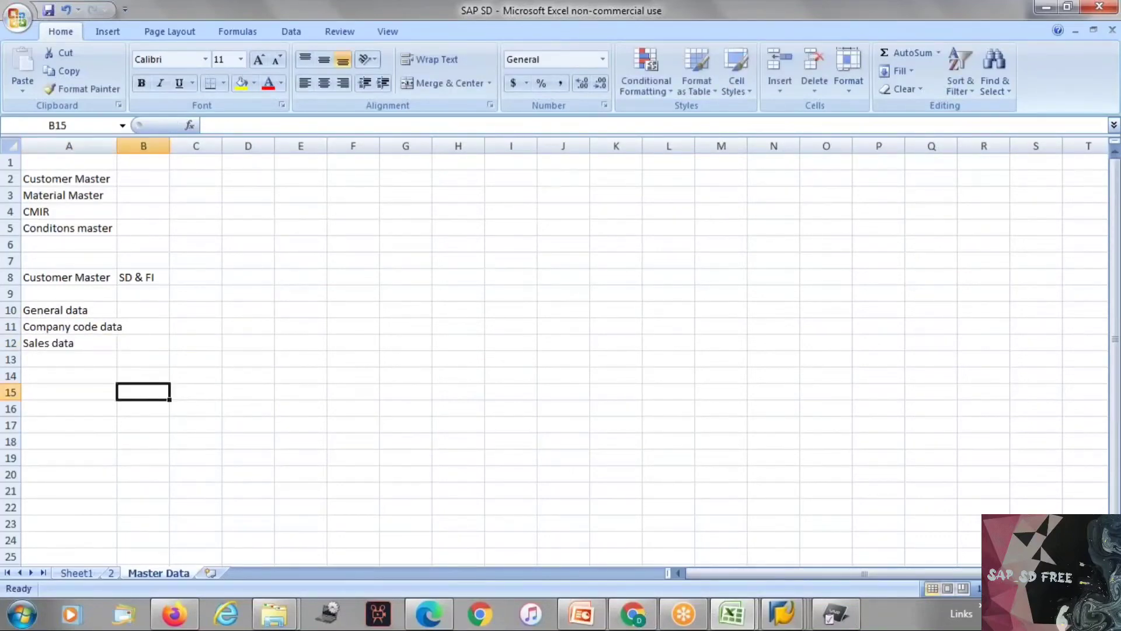
double_click(117, 146)
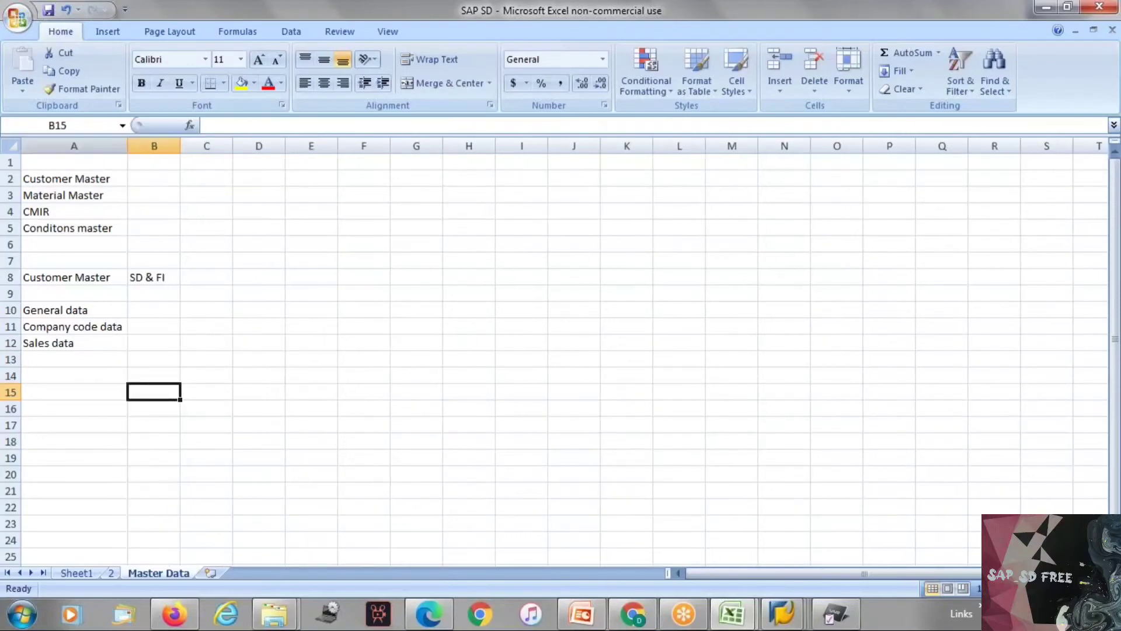
Step: Copy "SD & FI" from B8 to B10 beside the General data entry
left_click(150, 277)
key("ctrl+c")
left_click(158, 309)
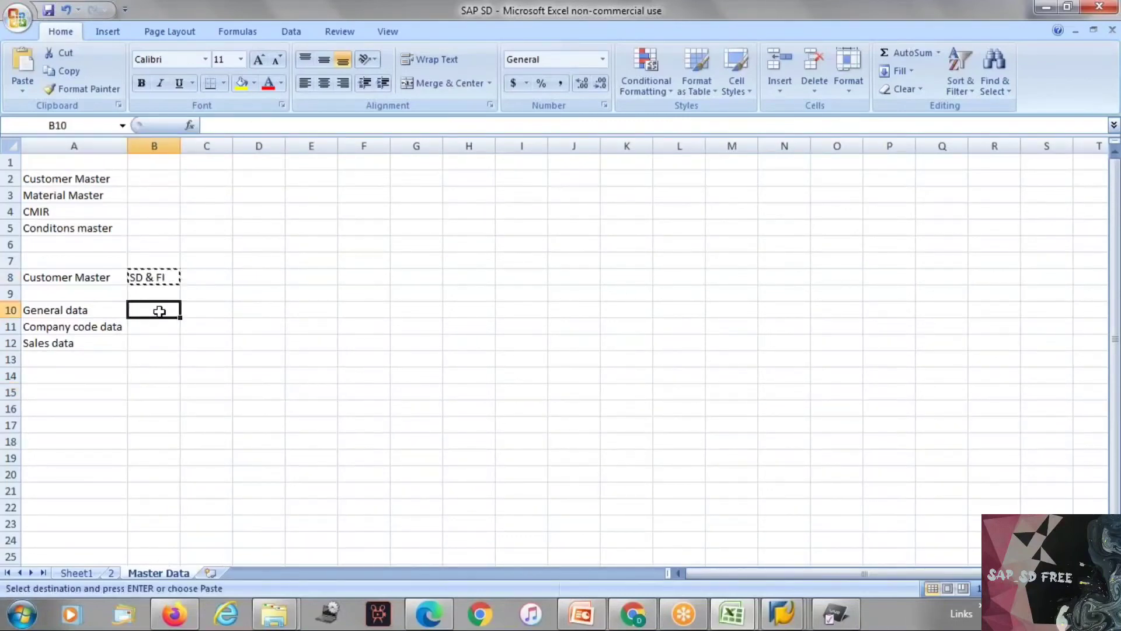
key("ctrl+v")
key("Escape")
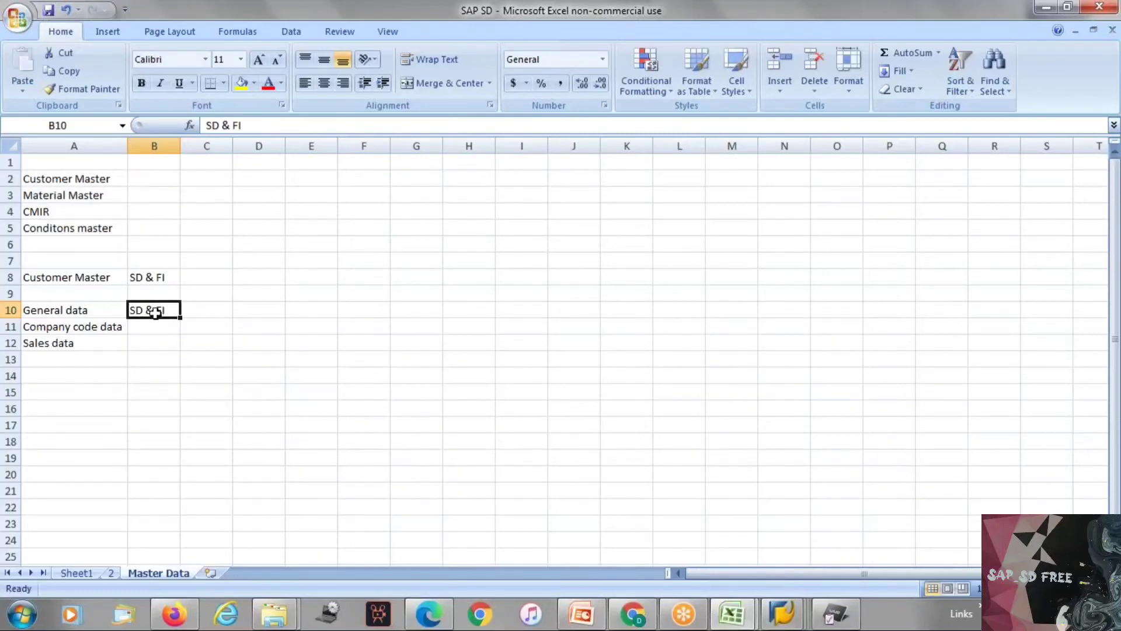
left_click(221, 125)
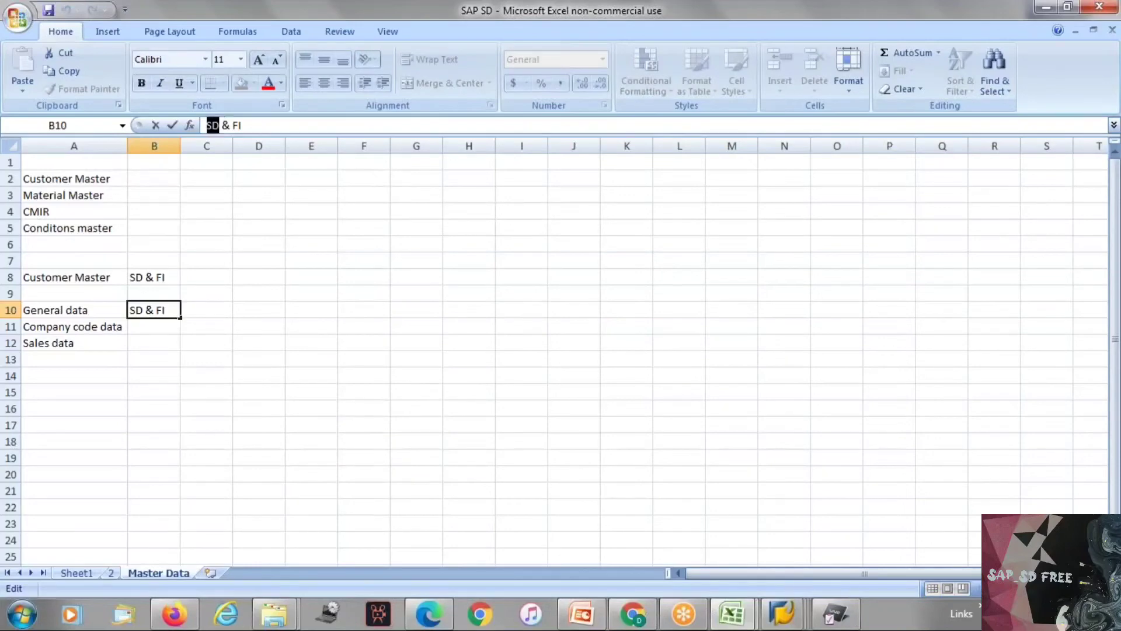
key("Escape")
Step: Enter "SD" in B12 for Sales data and "FI" in B11 for Company code data
left_click(182, 355)
left_click(155, 343)
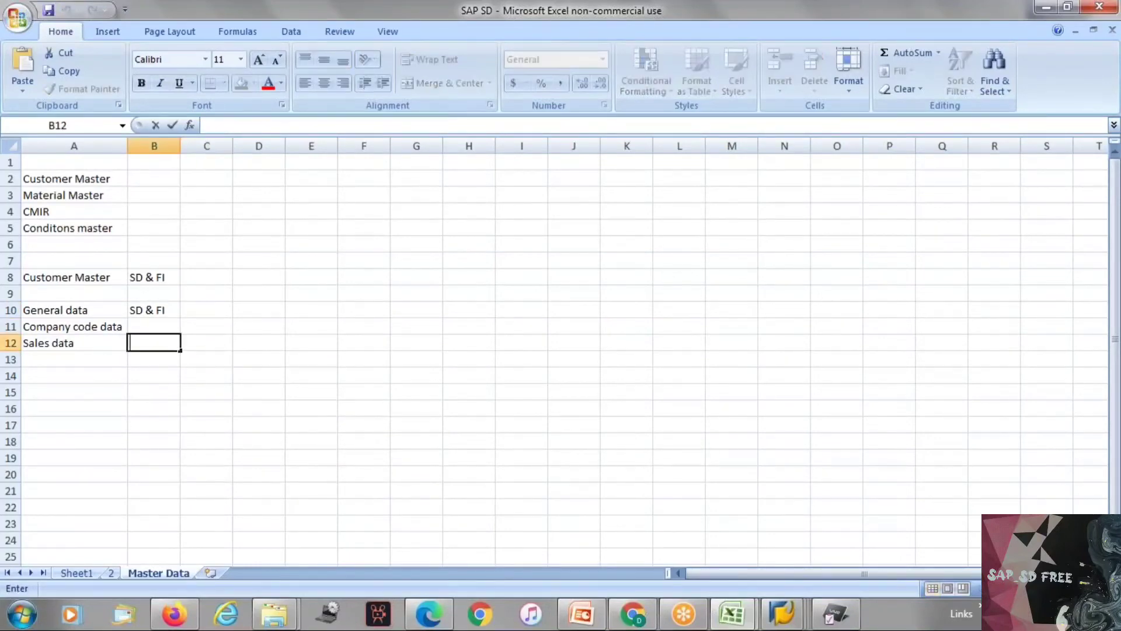
type("SD")
left_click(154, 326)
type("FI")
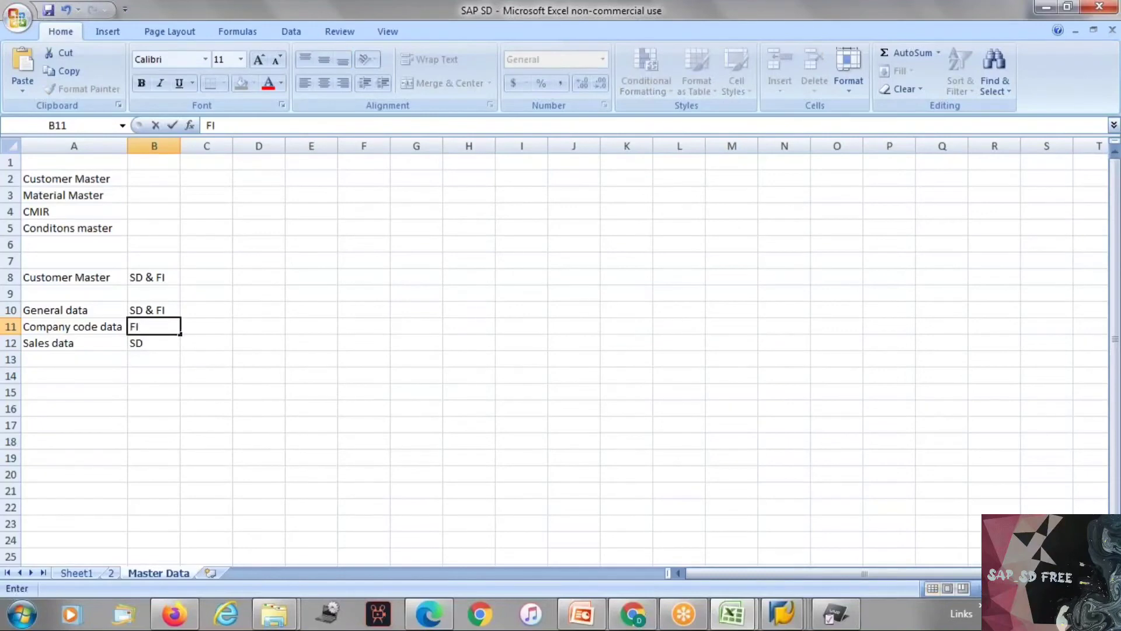
key("Return")
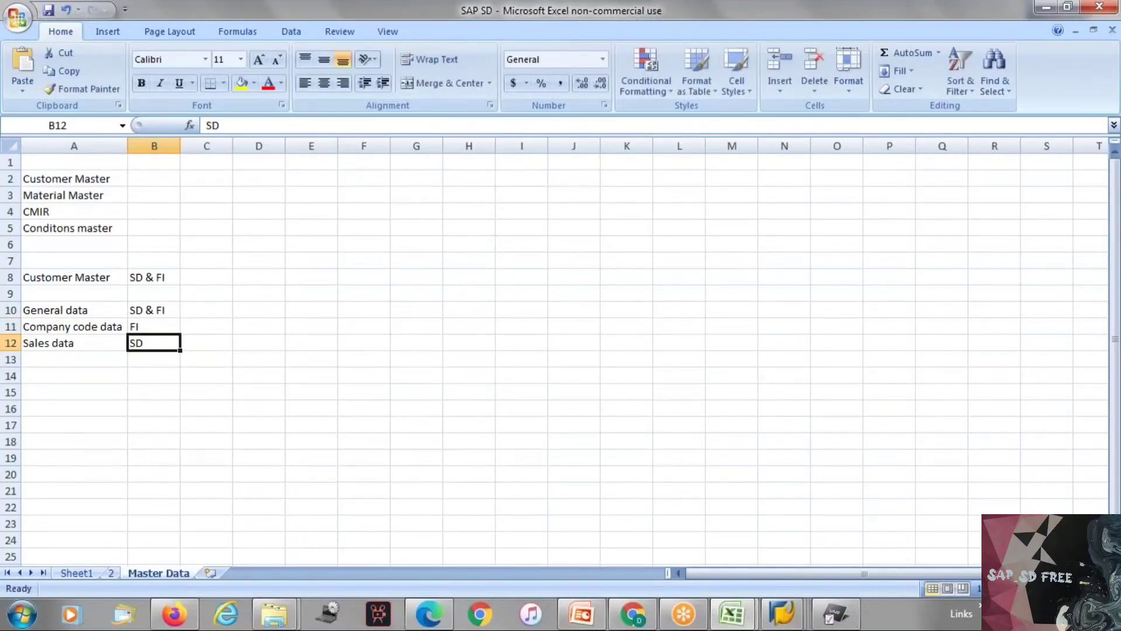
Step: Go through the three customer master data sections in rows 10 to 12 and their responsible modules
left_click(64, 306)
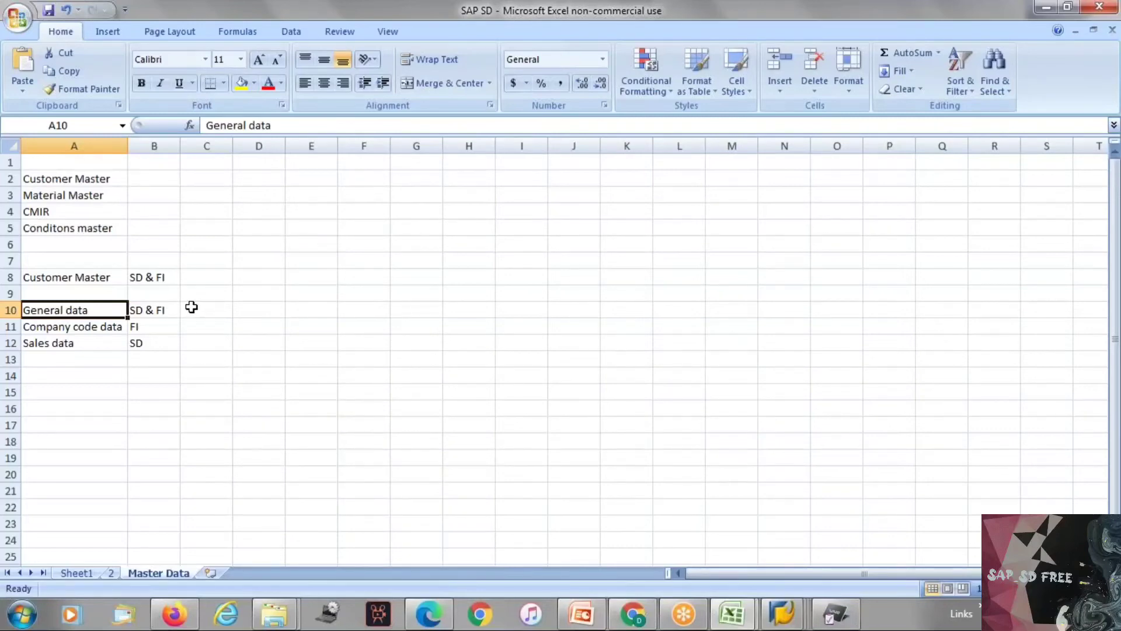
left_click(192, 308)
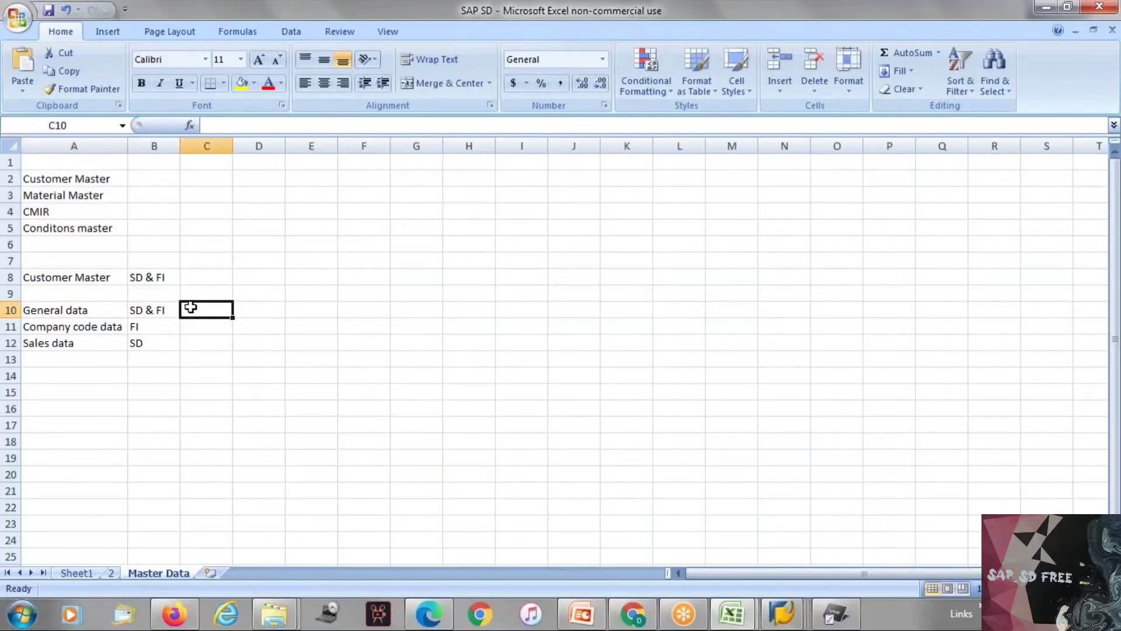
left_click(160, 324)
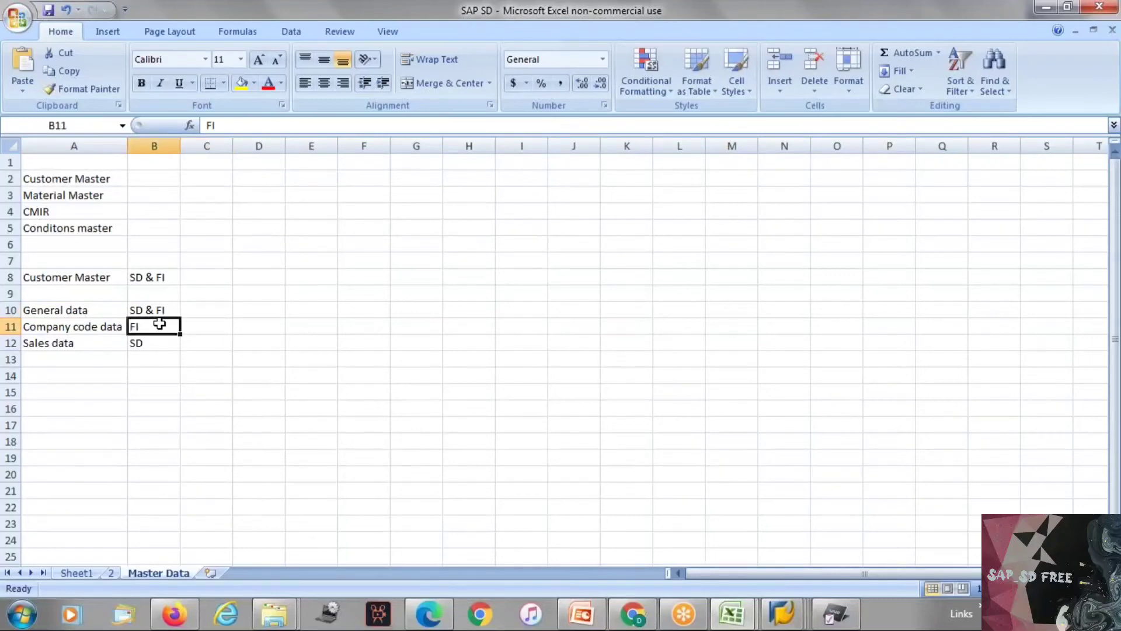
left_click(155, 342)
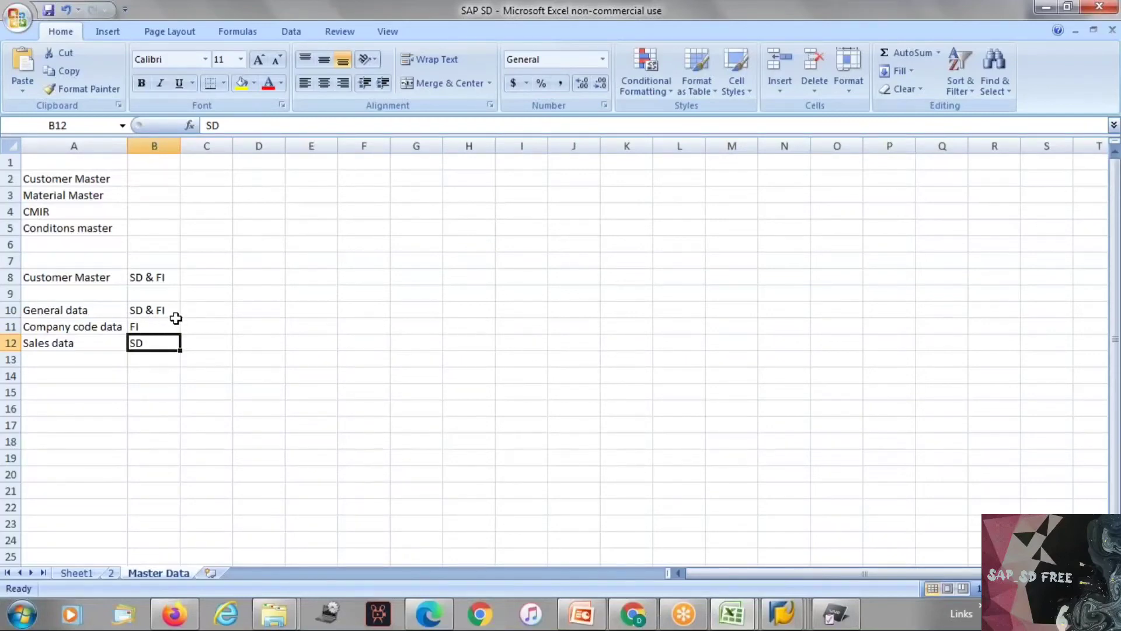
left_click(199, 309)
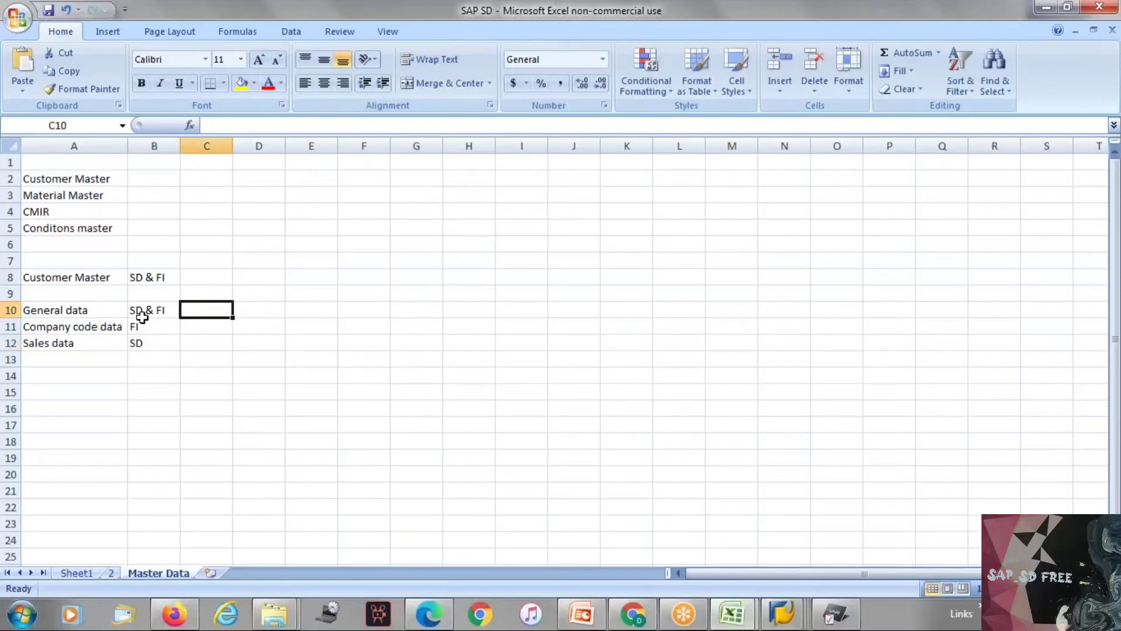
left_click(98, 326)
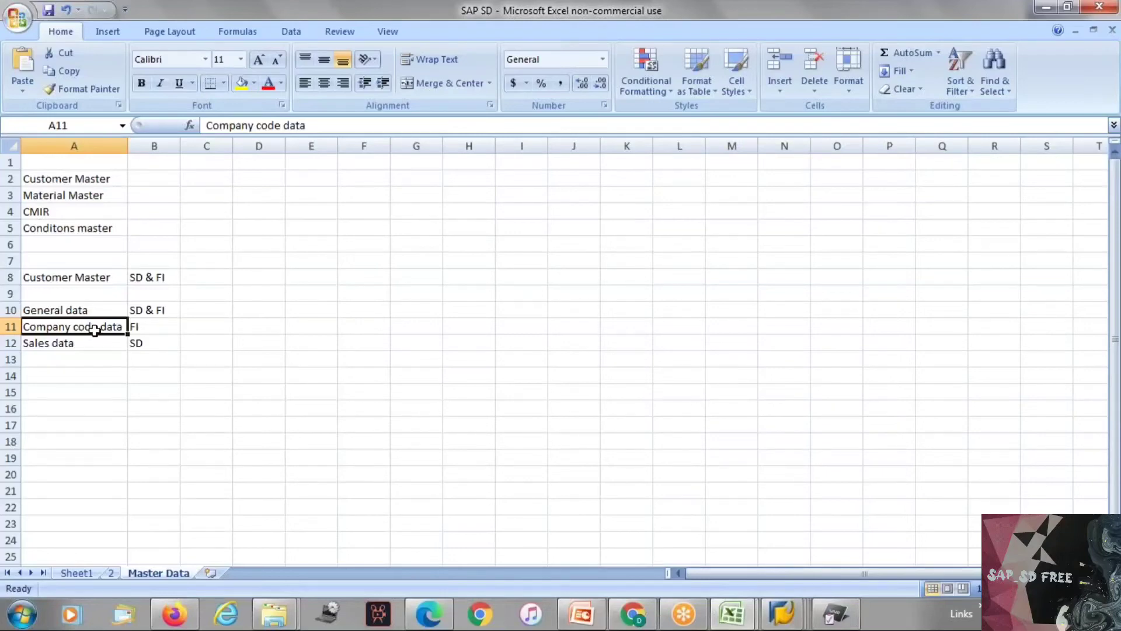
left_click(82, 345)
left_click(140, 346)
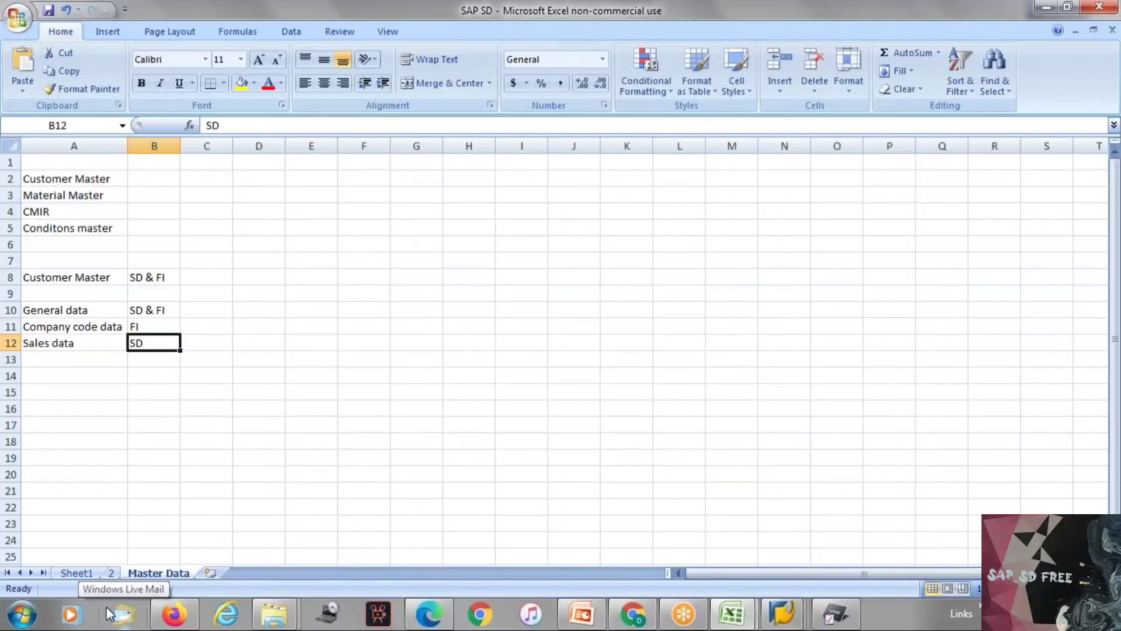
Step: Switch to SAP and run the customer display transaction XD03, dismissing its initial screen
key("alt+Tab")
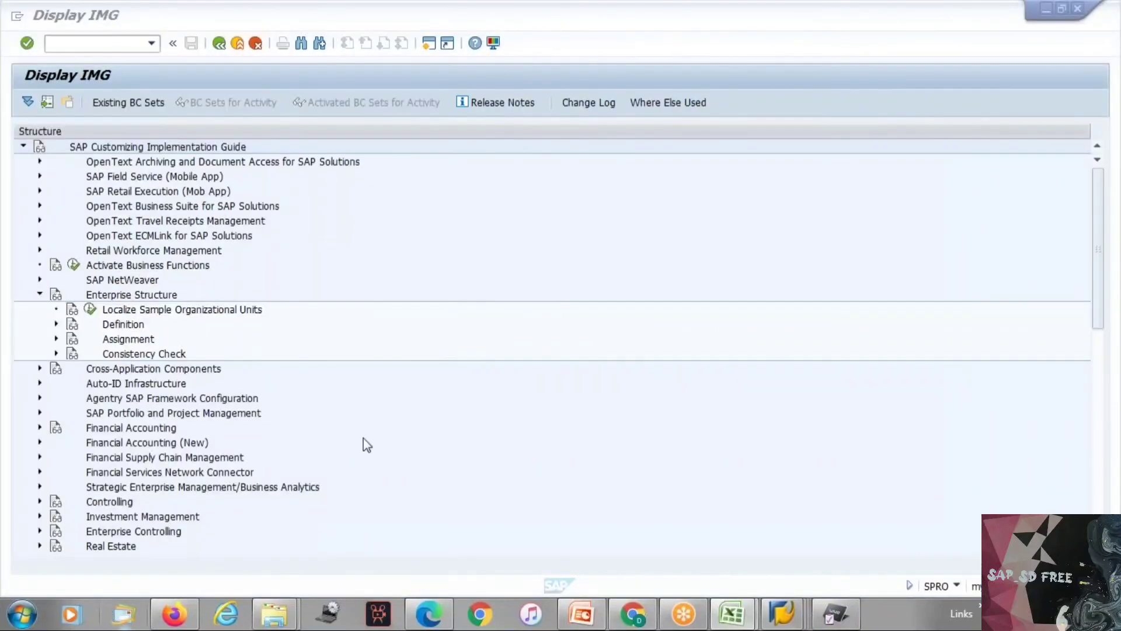
left_click(92, 44)
type("/")
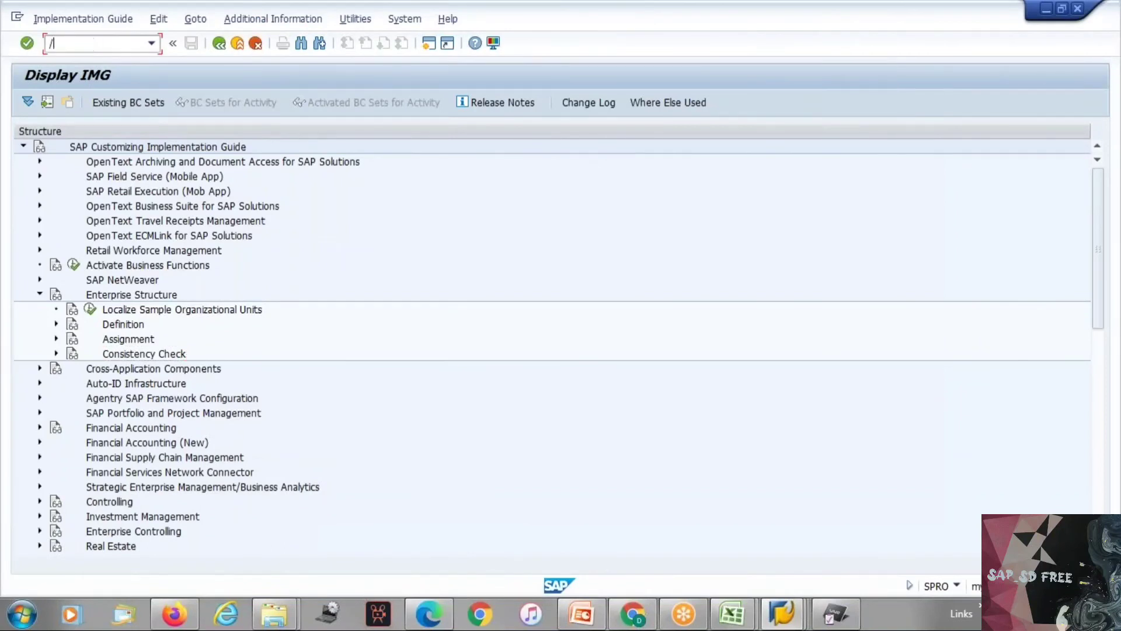
type("nxd03")
key("Return")
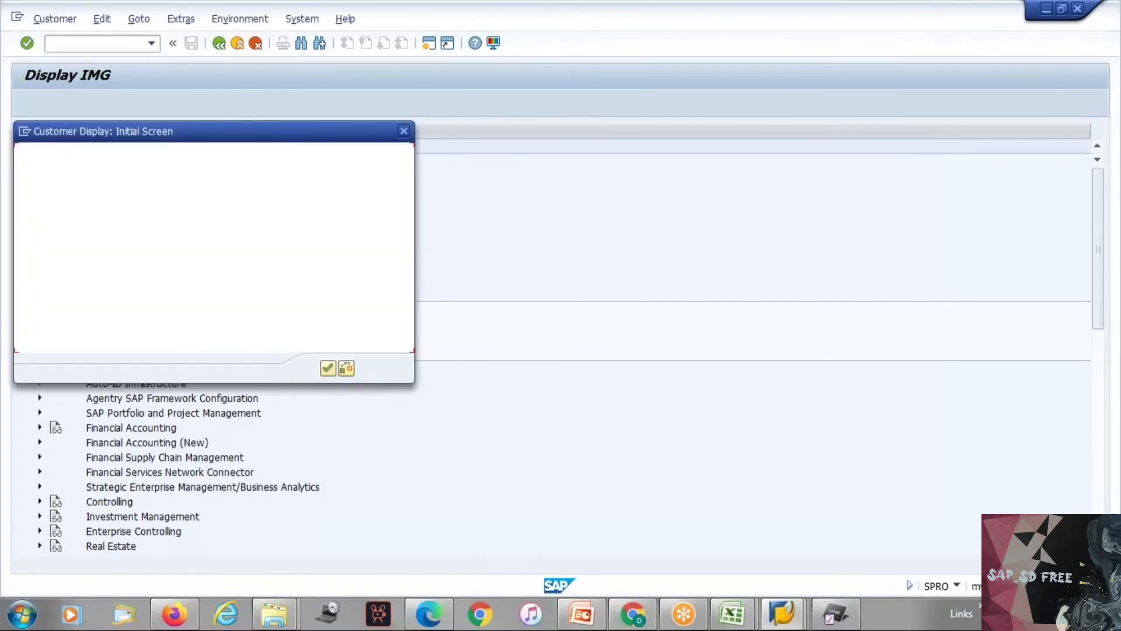
key("Escape")
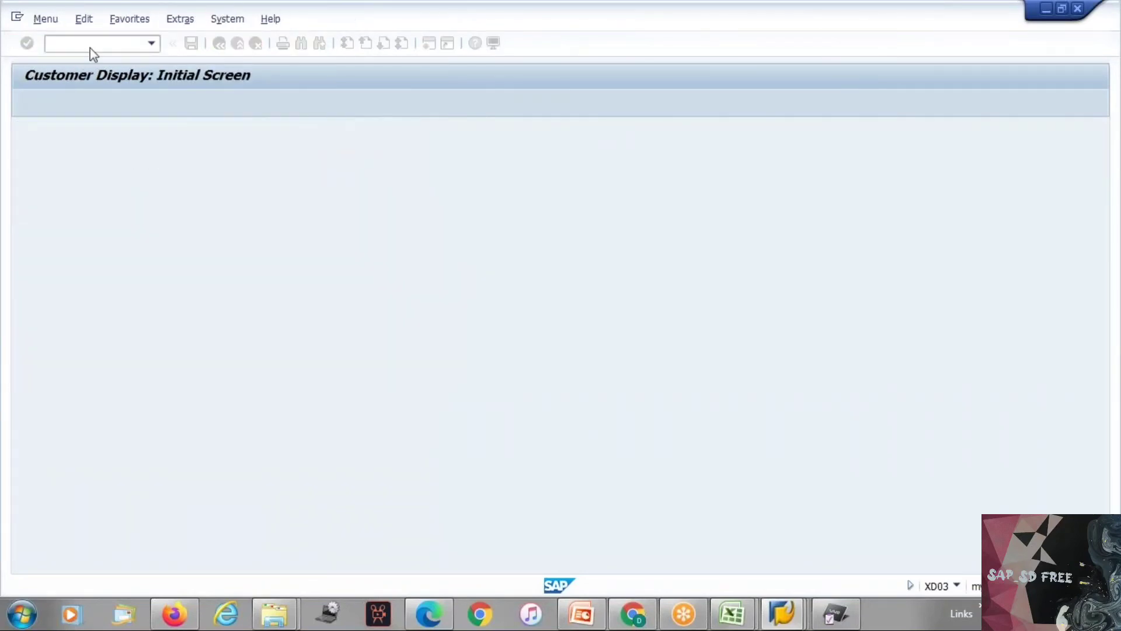
Step: Open the central customer creation transaction XD01 and return to the Master Data notes in Excel
type("/nxd01")
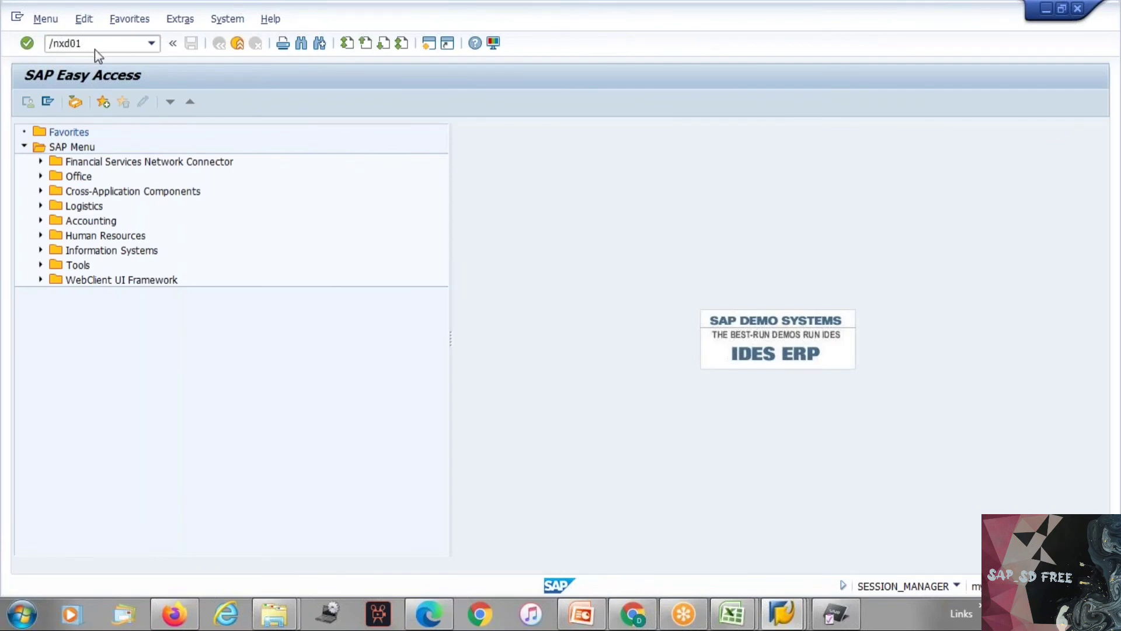
key("Return")
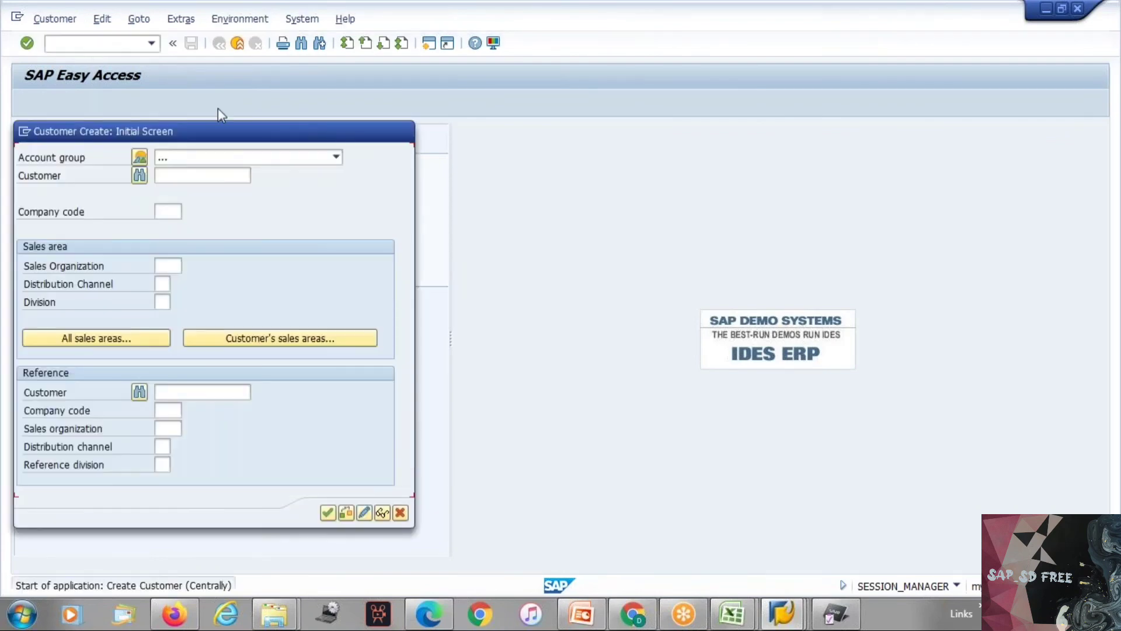
key("alt+Tab")
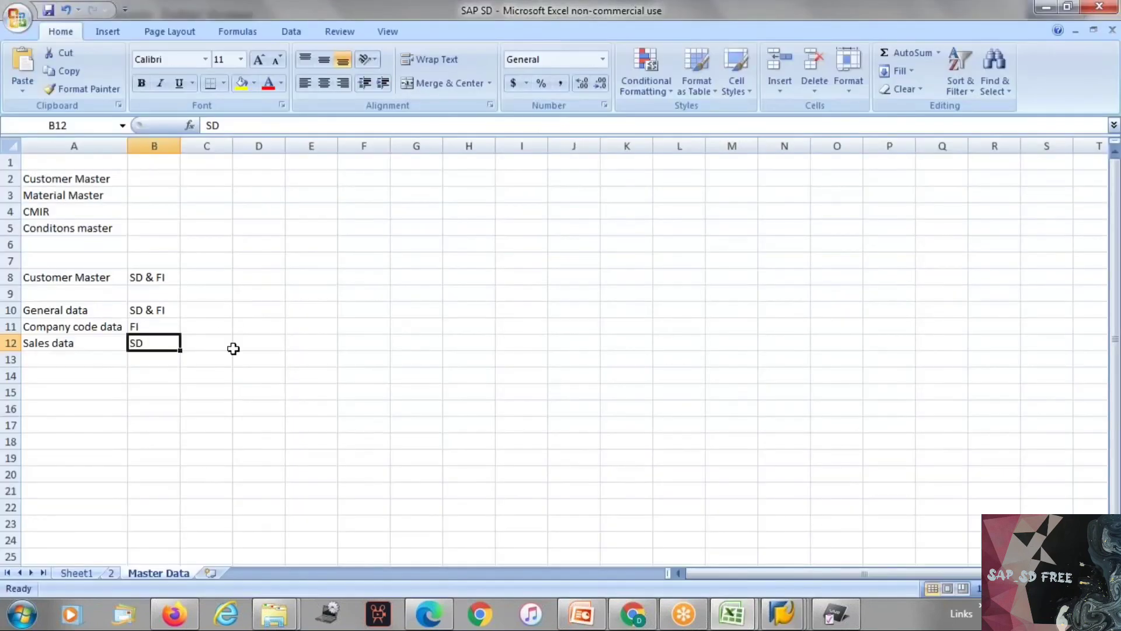
left_click(203, 321)
left_click(262, 308)
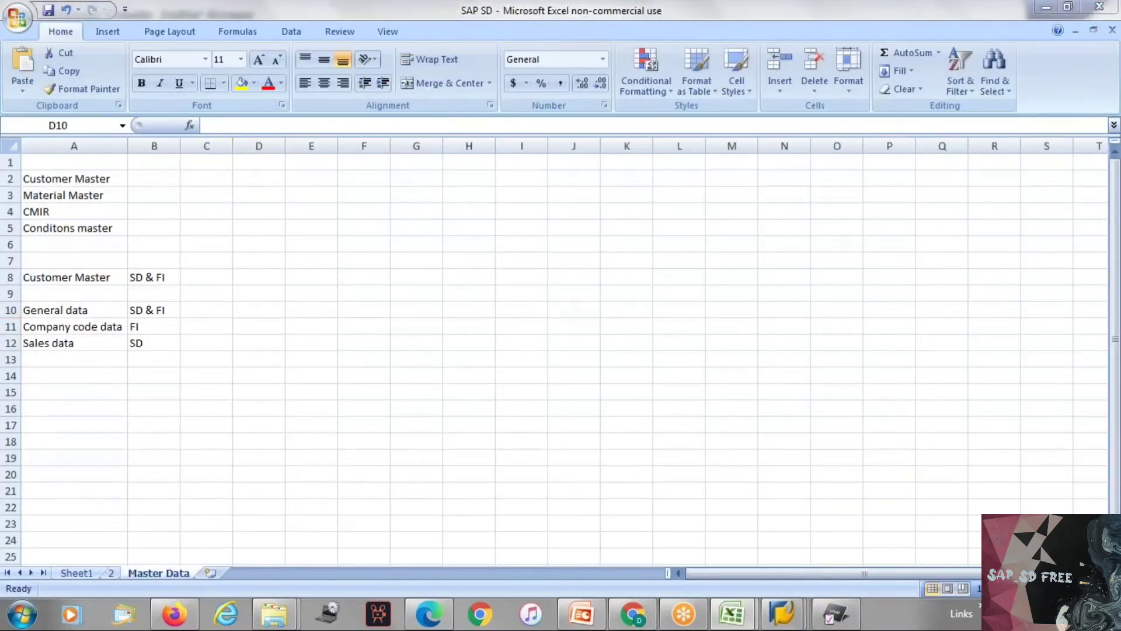
Step: Switch to SAP, replace the XD01 initial screen with transaction VD01 and review its sales area fields
key("alt+Tab")
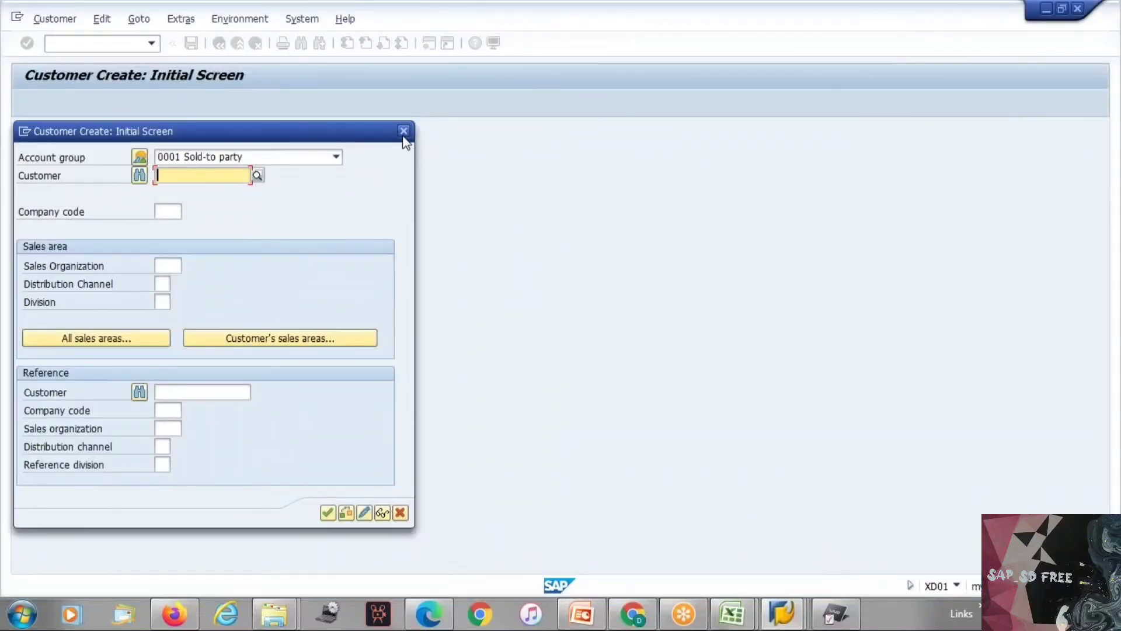
left_click(404, 131)
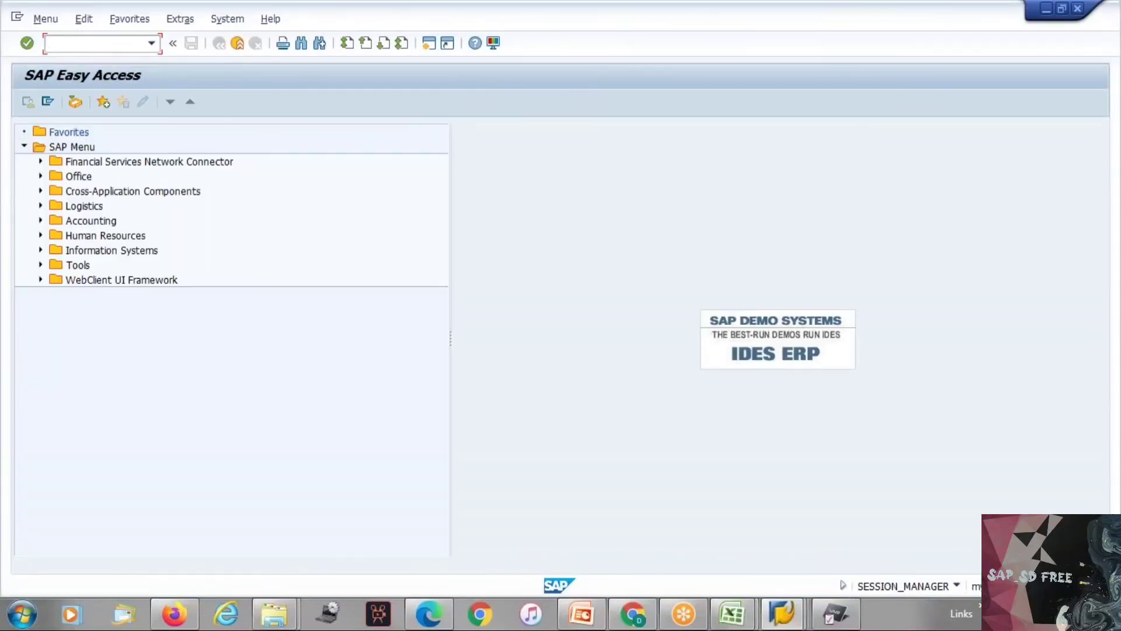
type("/nv")
type("1")
key("Return")
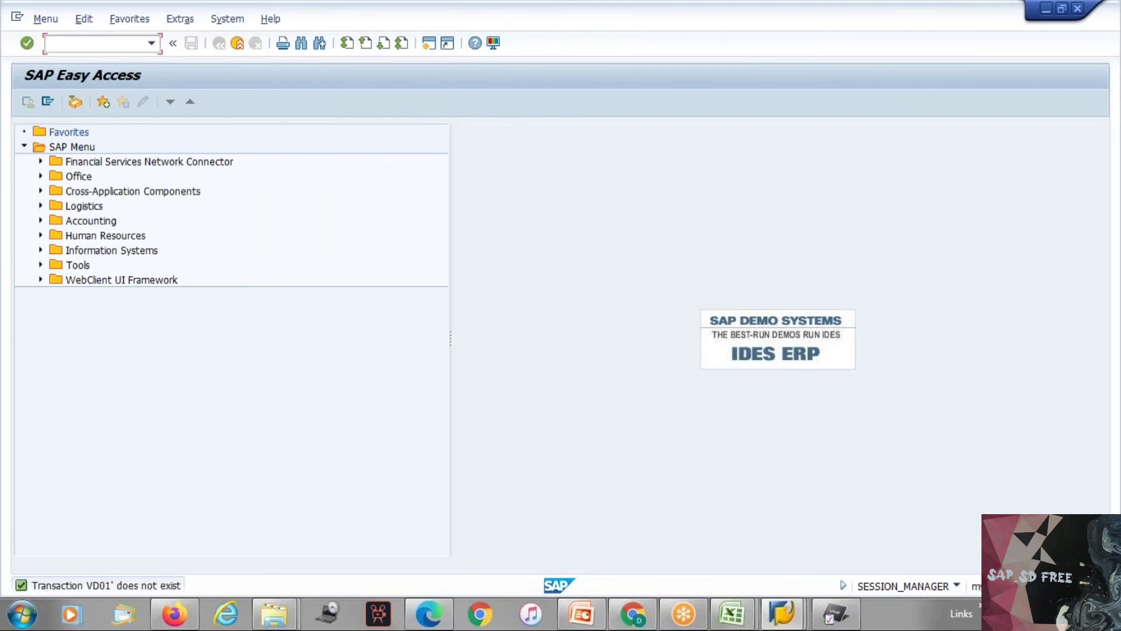
type("vd01")
key("Return")
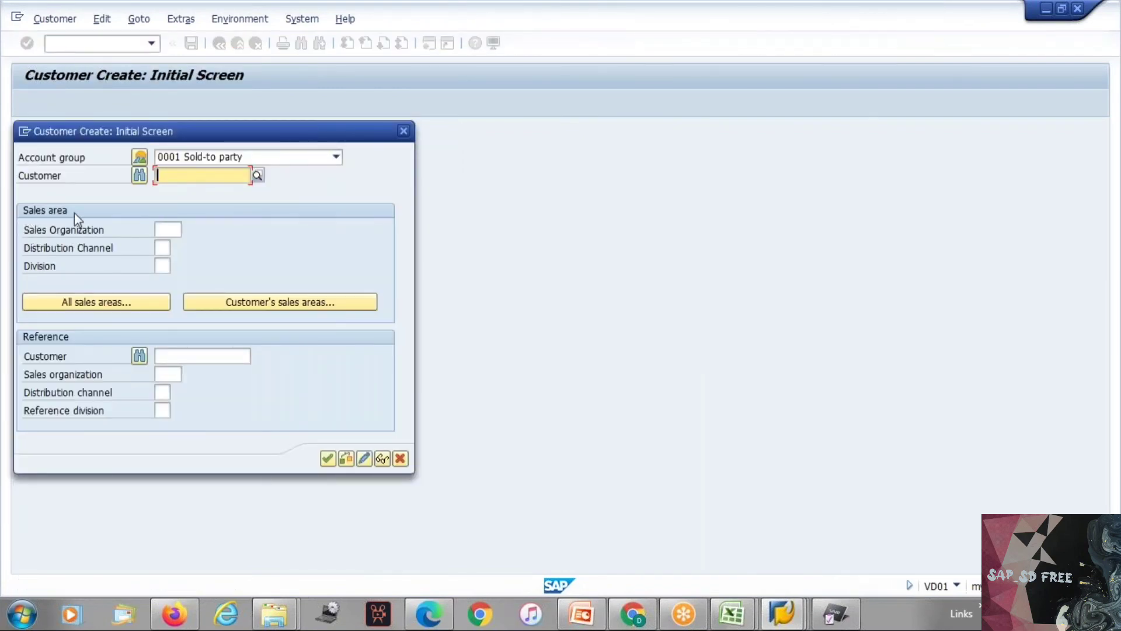
left_click(33, 233)
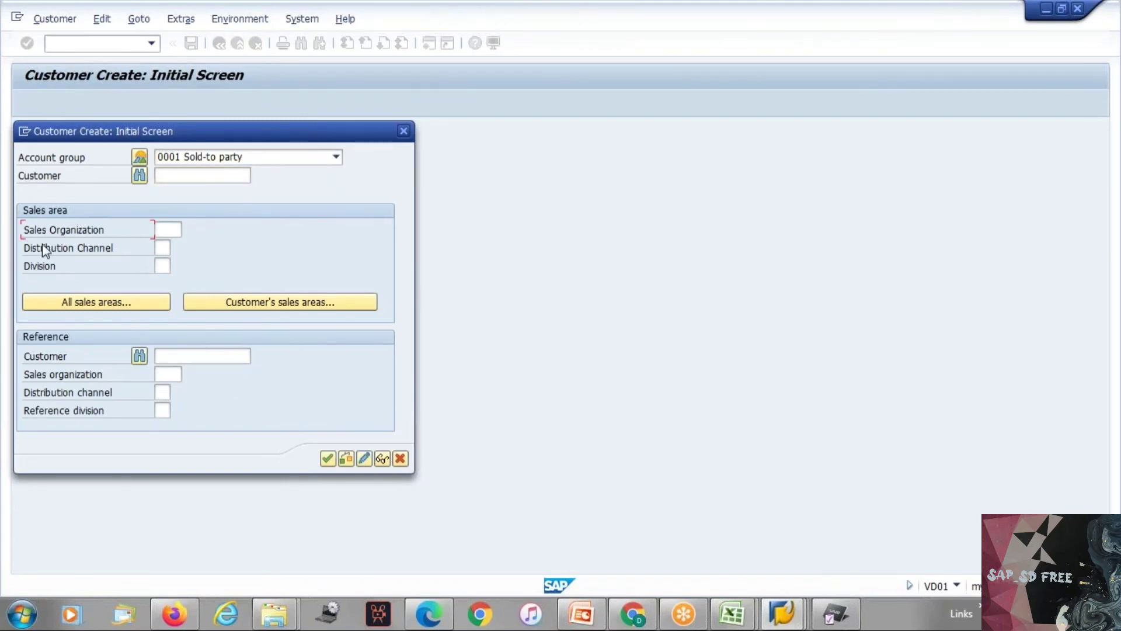
left_click(41, 270)
Step: Switch to the Excel notes and enter the transaction codes VD01, VD02 and VD03 in B14 to D14
key("alt+Tab")
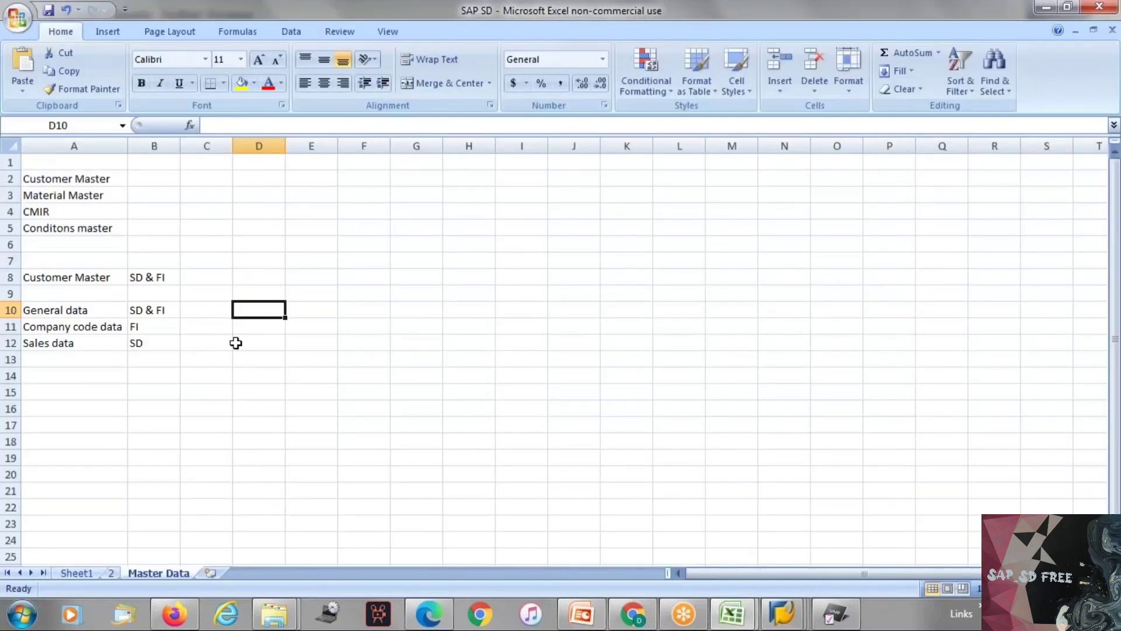
left_click(160, 380)
type("VD01")
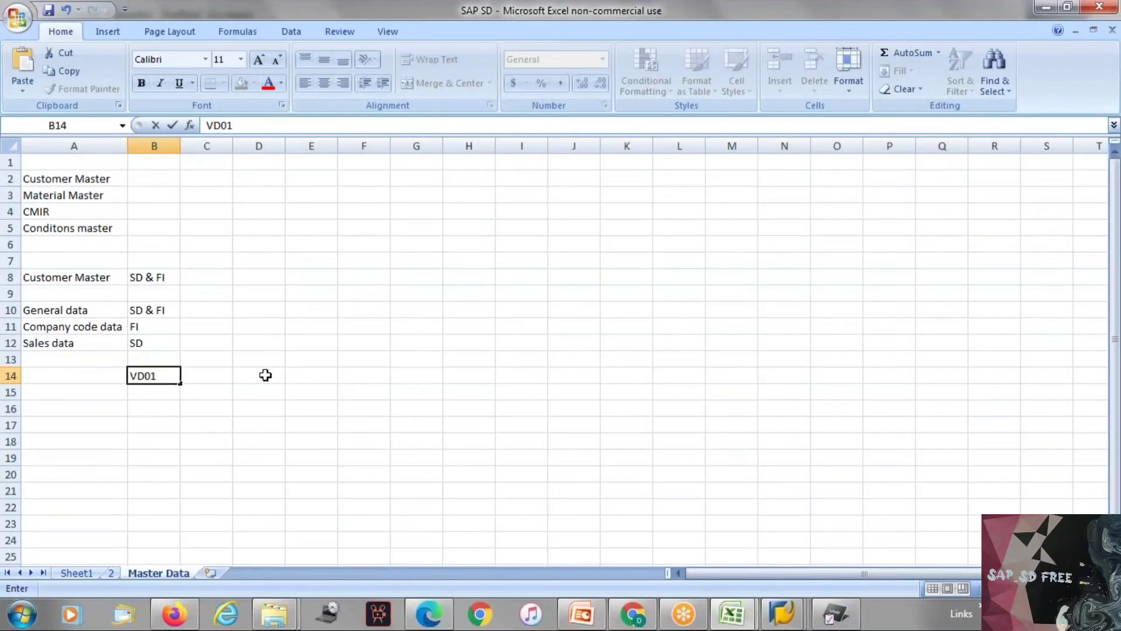
left_click(214, 375)
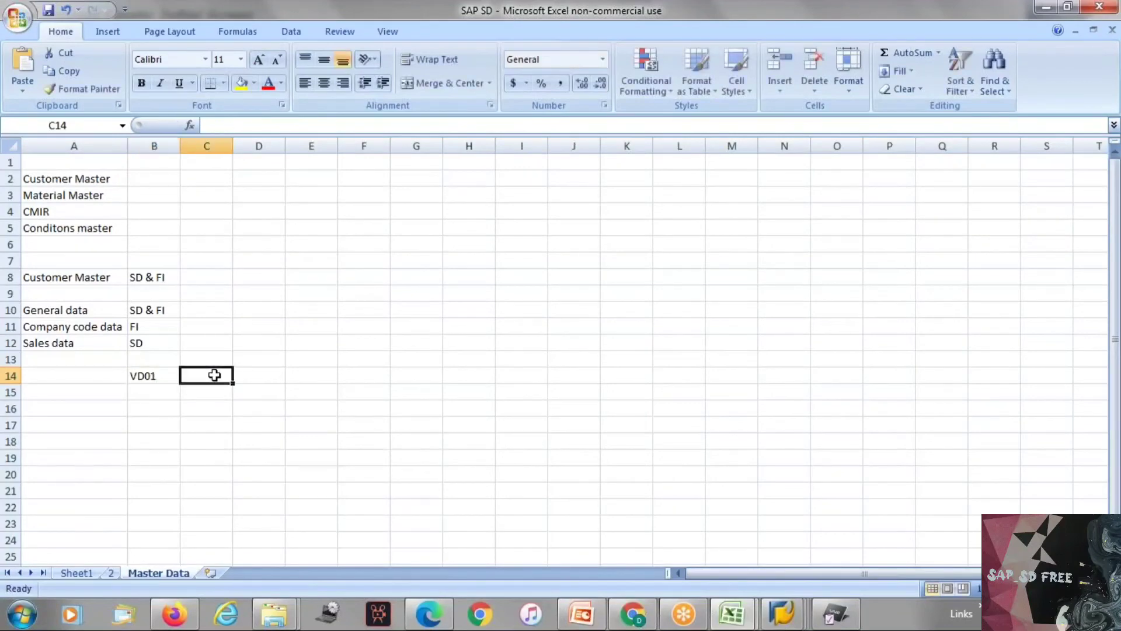
type("VD02")
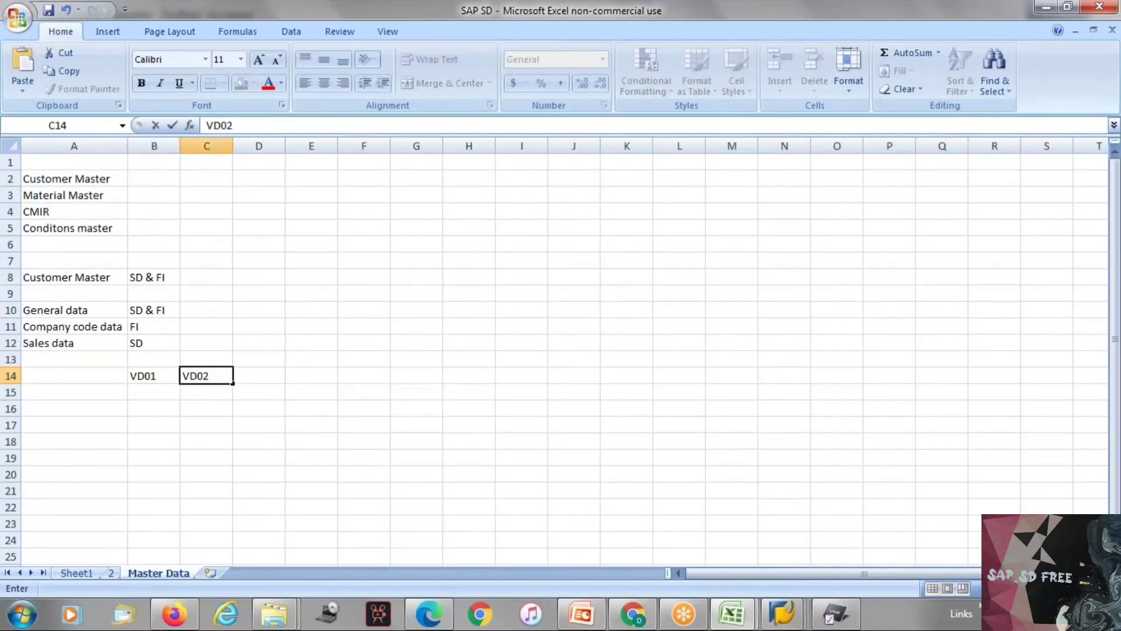
key("Tab")
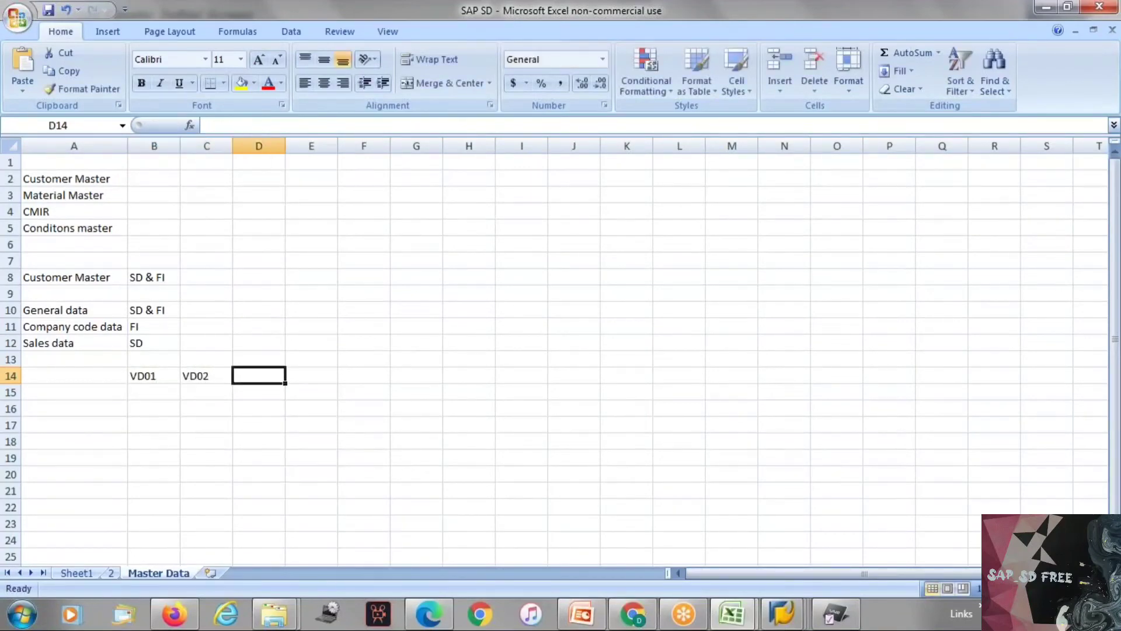
type("VD03")
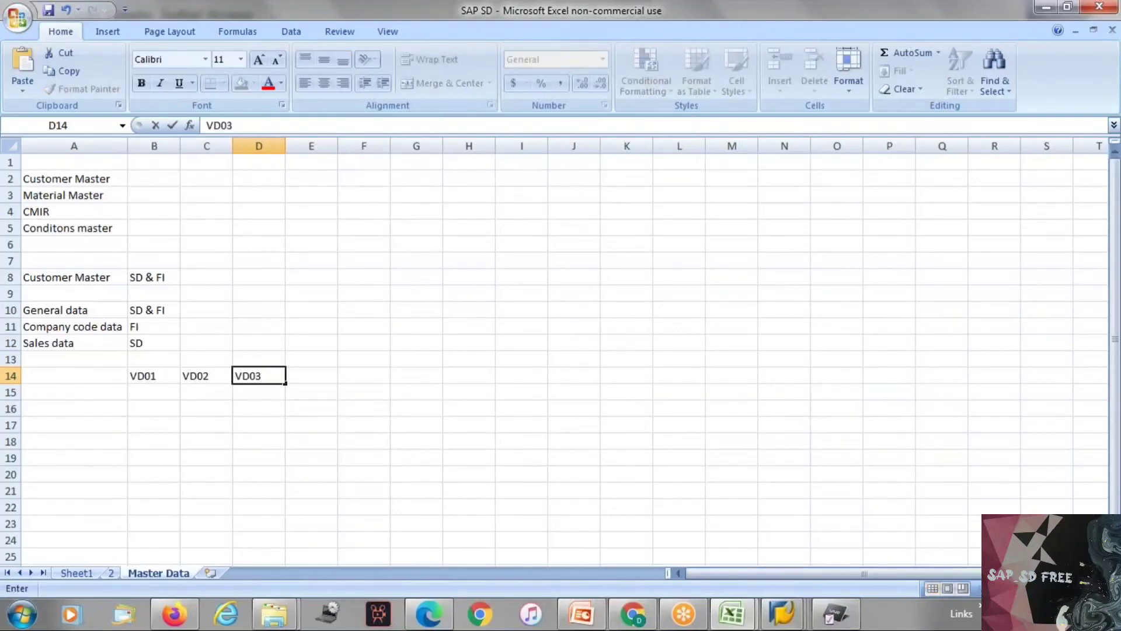
Step: Enter the headings Create, Change and Display in B13 to D13 above the VD transaction codes
left_click(166, 358)
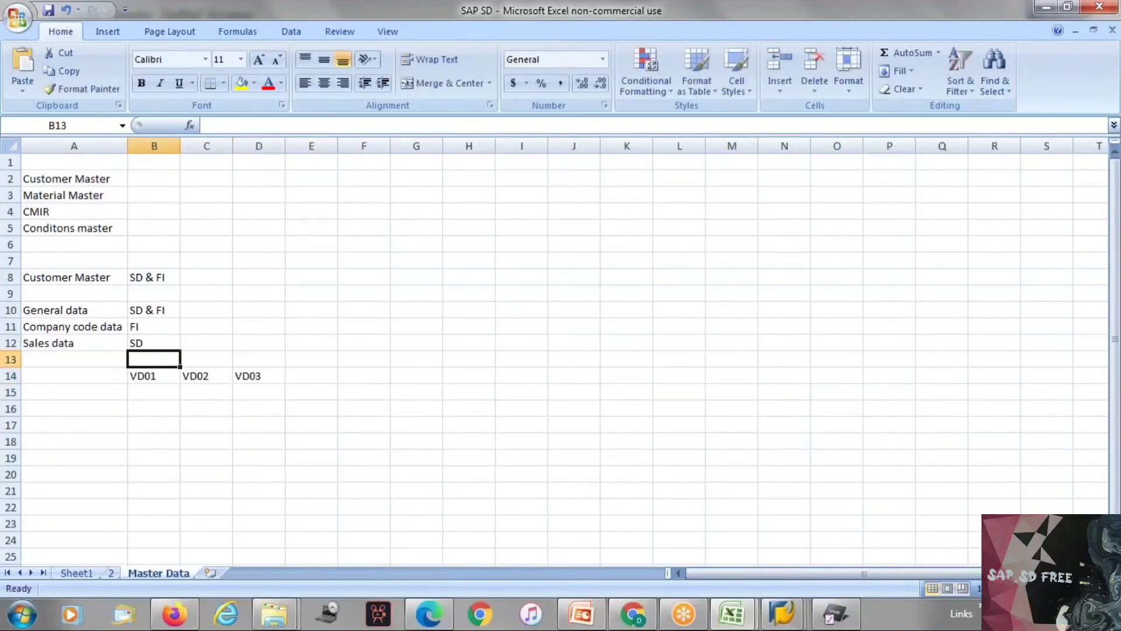
type("Create")
key("Tab")
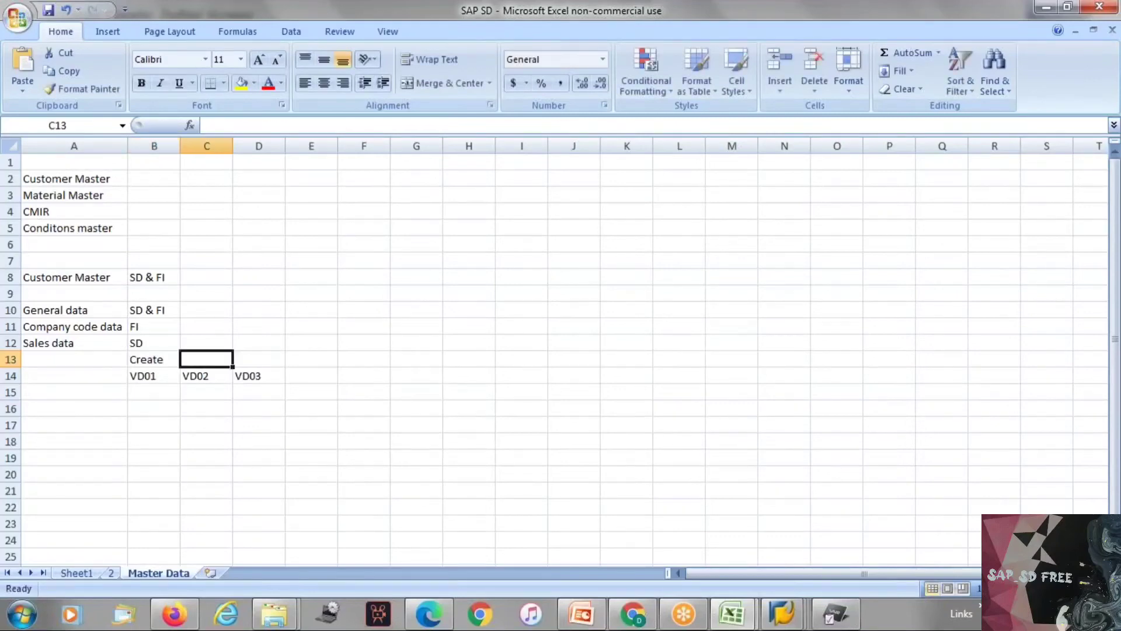
type("Change")
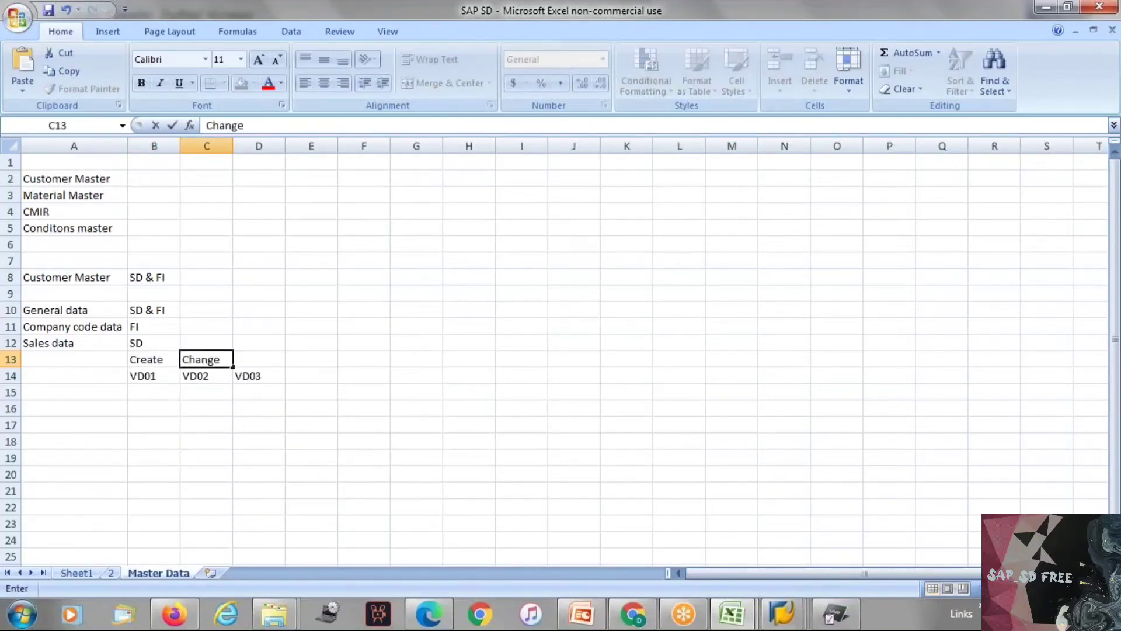
key("Tab")
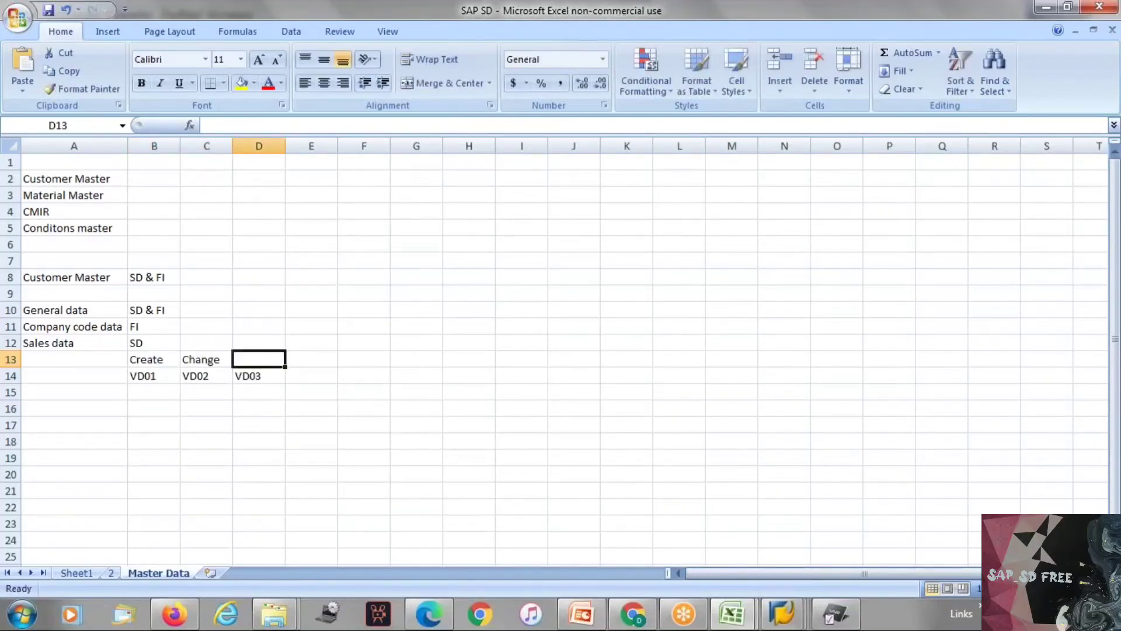
type("Display")
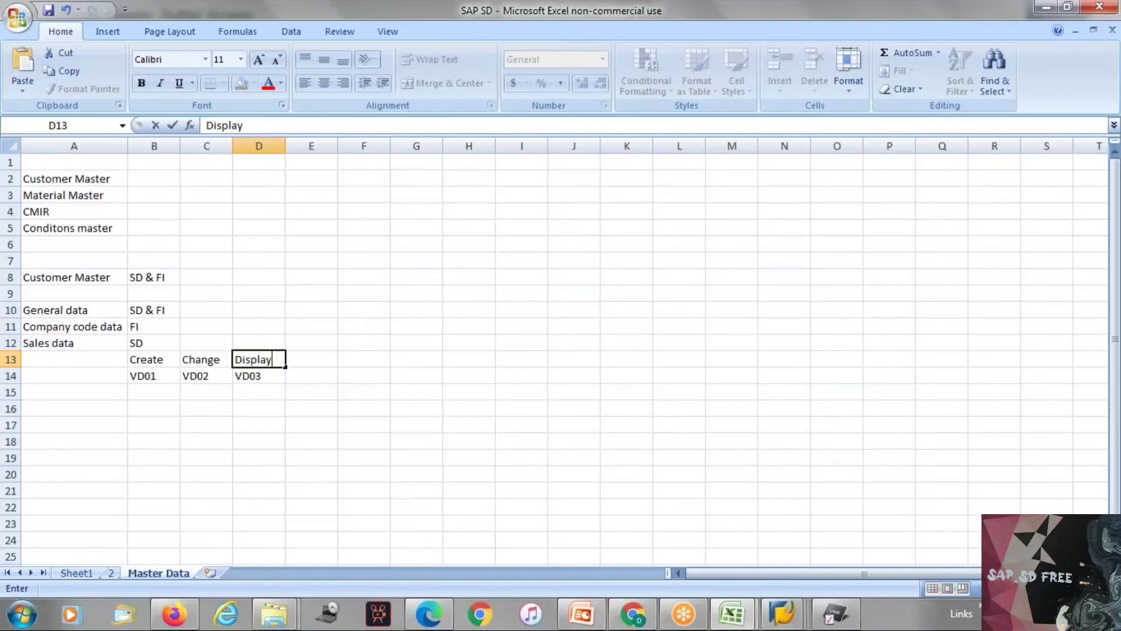
left_click(130, 441)
Step: Switch to SAP, replace the VD01 initial screen with the customer change transaction VD02 and dismiss its initial screen
key("alt+Tab")
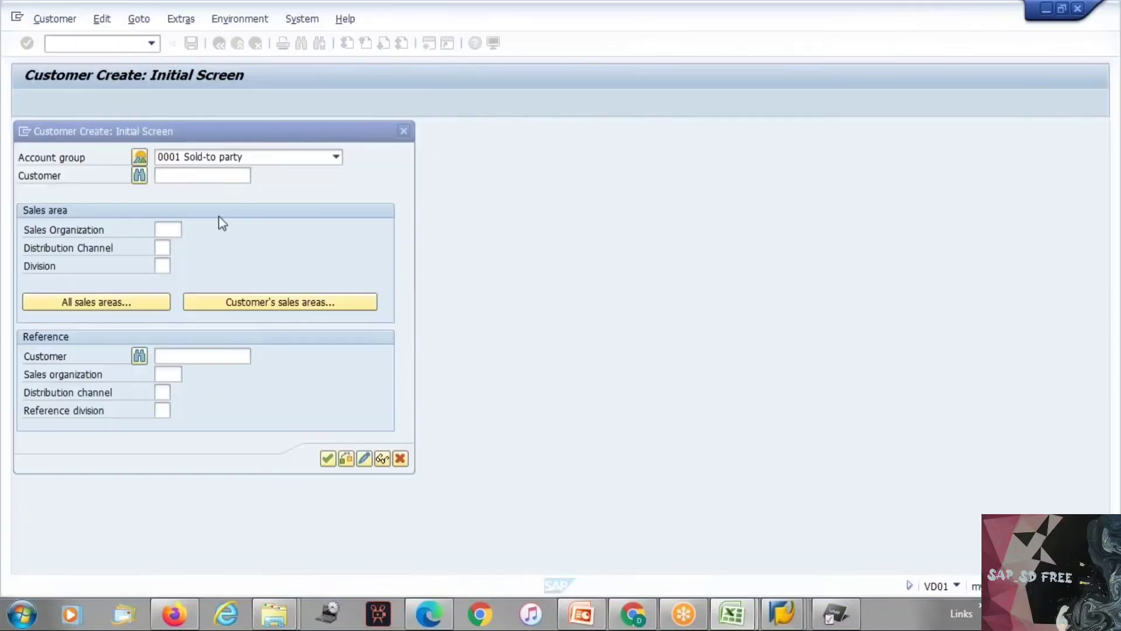
left_click(171, 175)
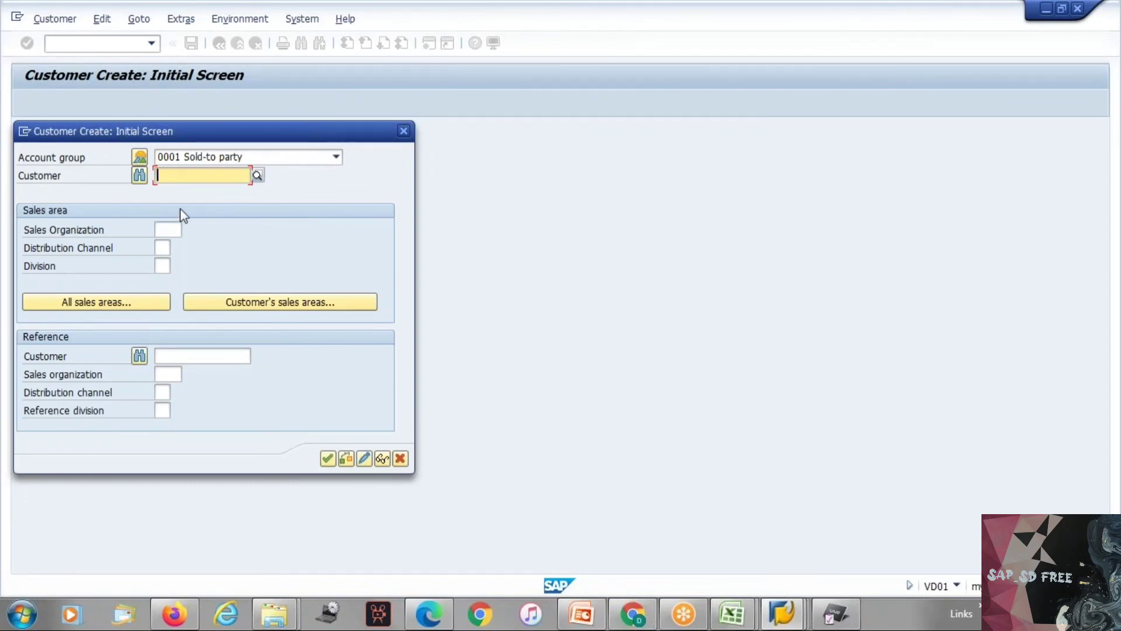
left_click(404, 133)
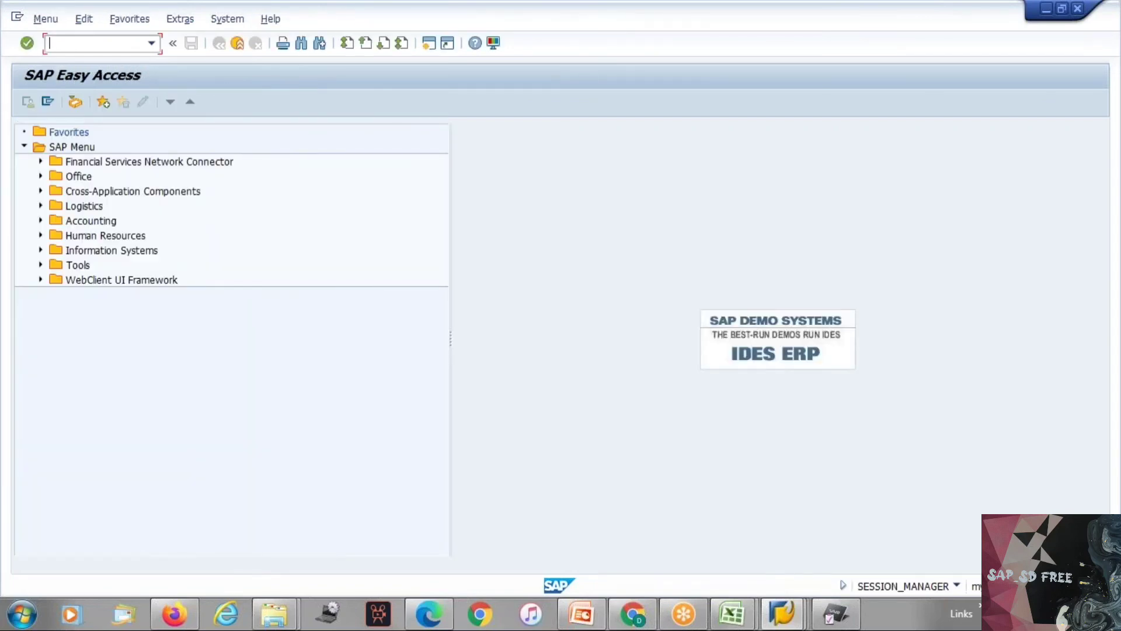
type("/nvd02")
key("Return")
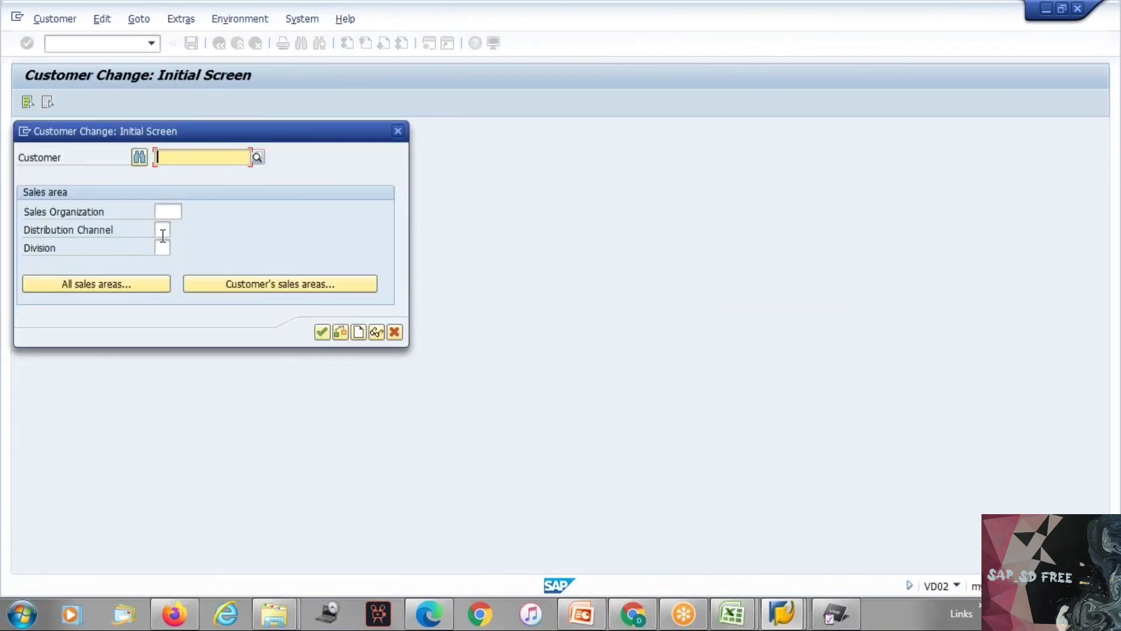
key("F4")
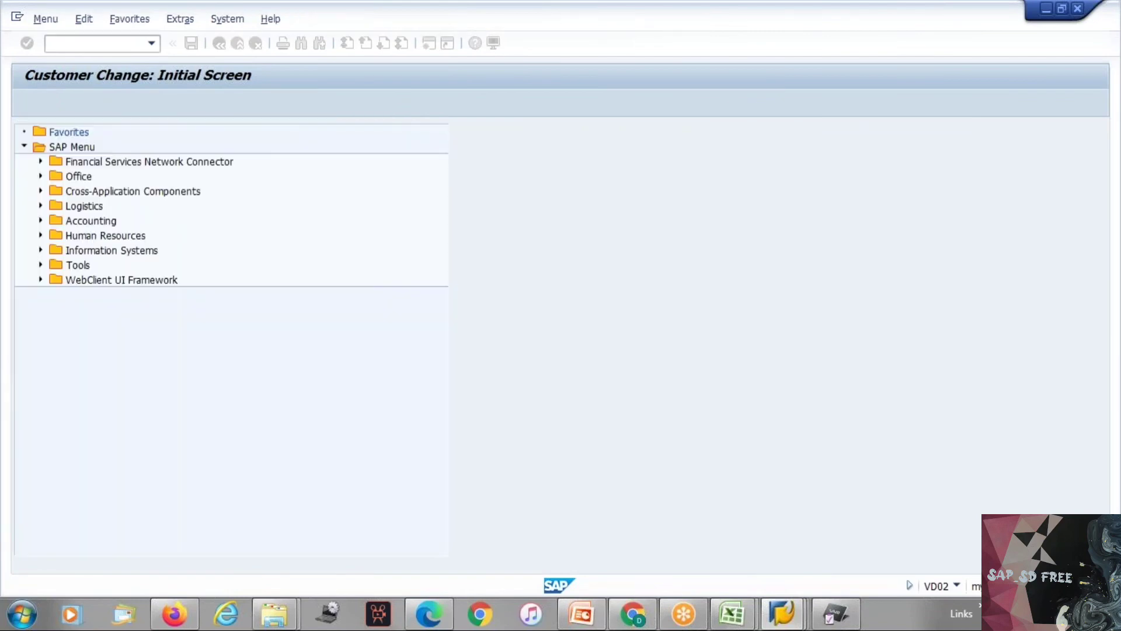
Step: Switch to the Excel notes and label the VD code row SD in A14, centred in the cell
key("alt+Tab")
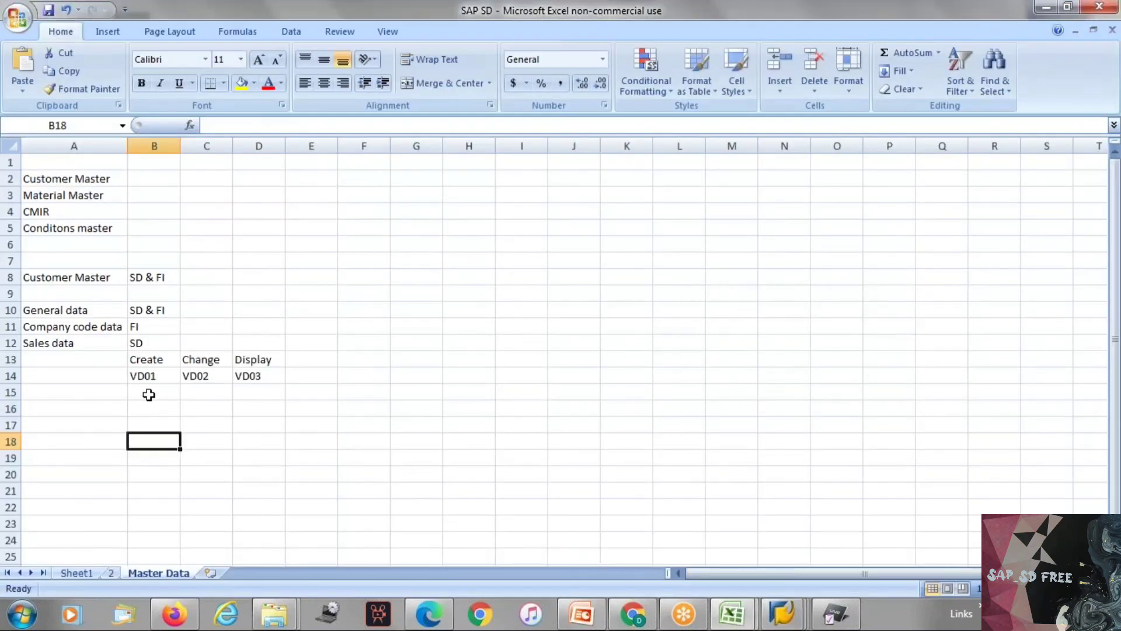
left_click(93, 379)
type("SD")
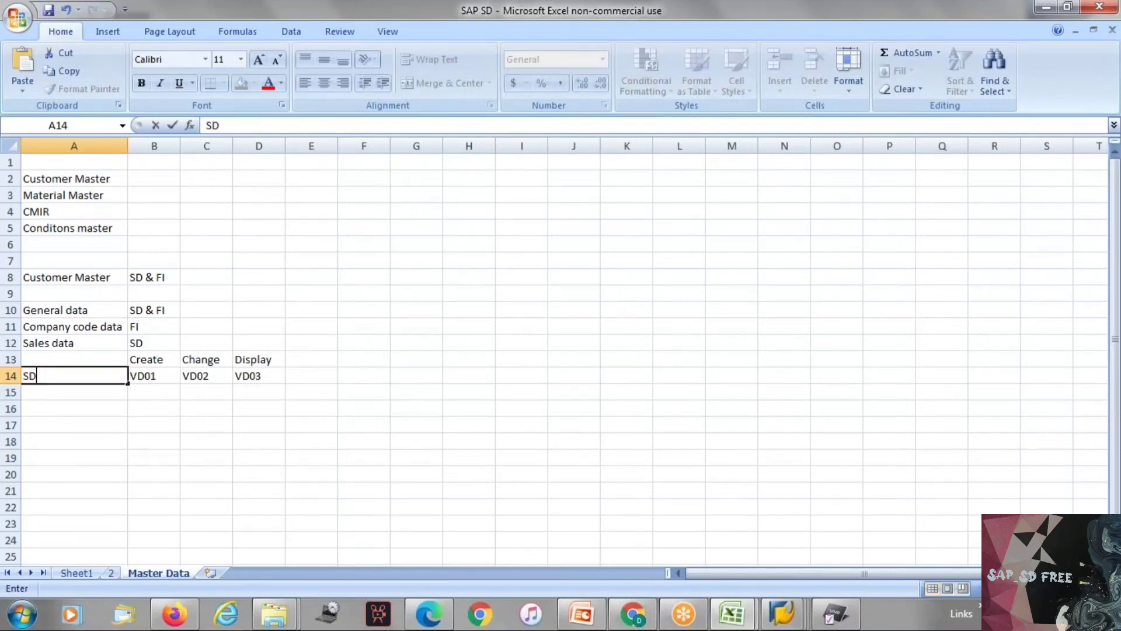
key("Return")
left_click(56, 374)
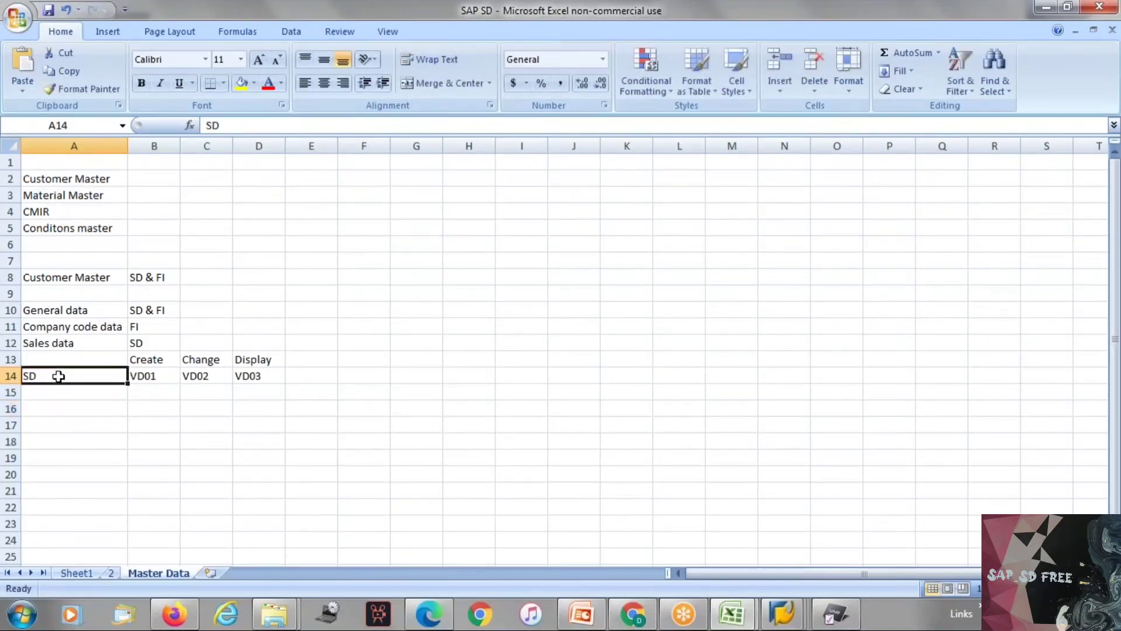
left_click(323, 83)
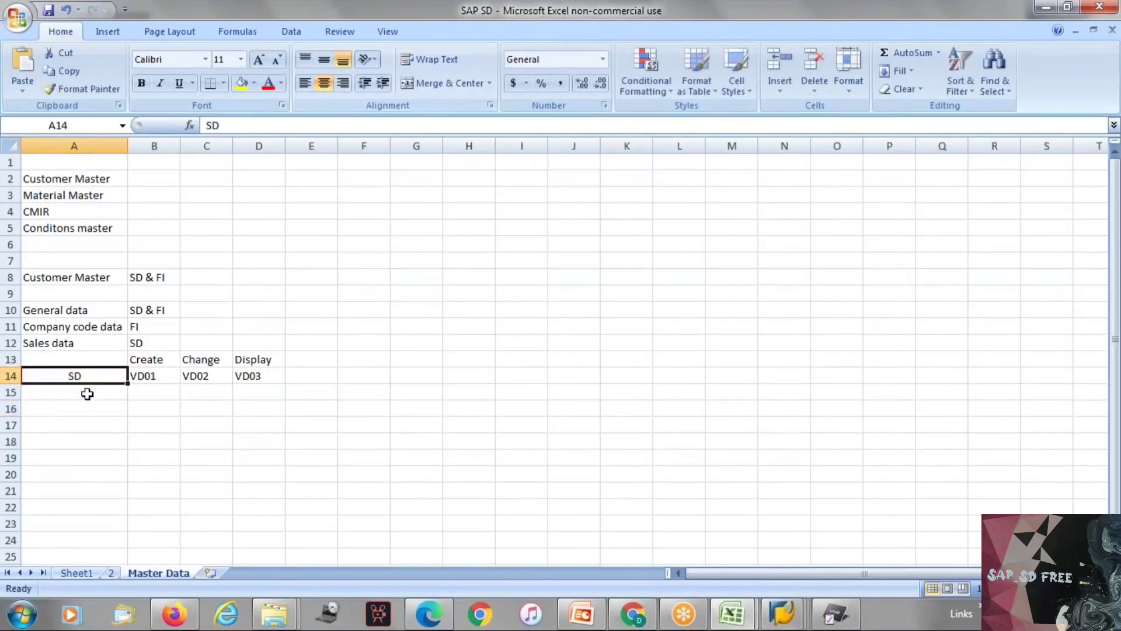
Step: Centre the cells A15 to A17 and enter the row label FI in A15
left_click_drag(86, 389, 88, 429)
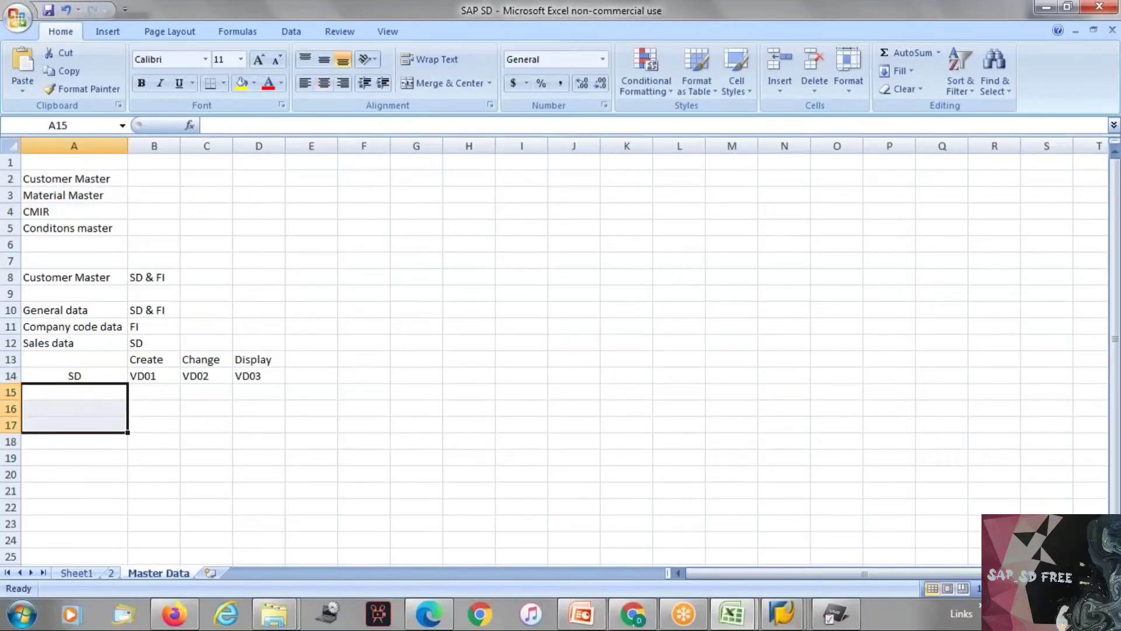
left_click(90, 396)
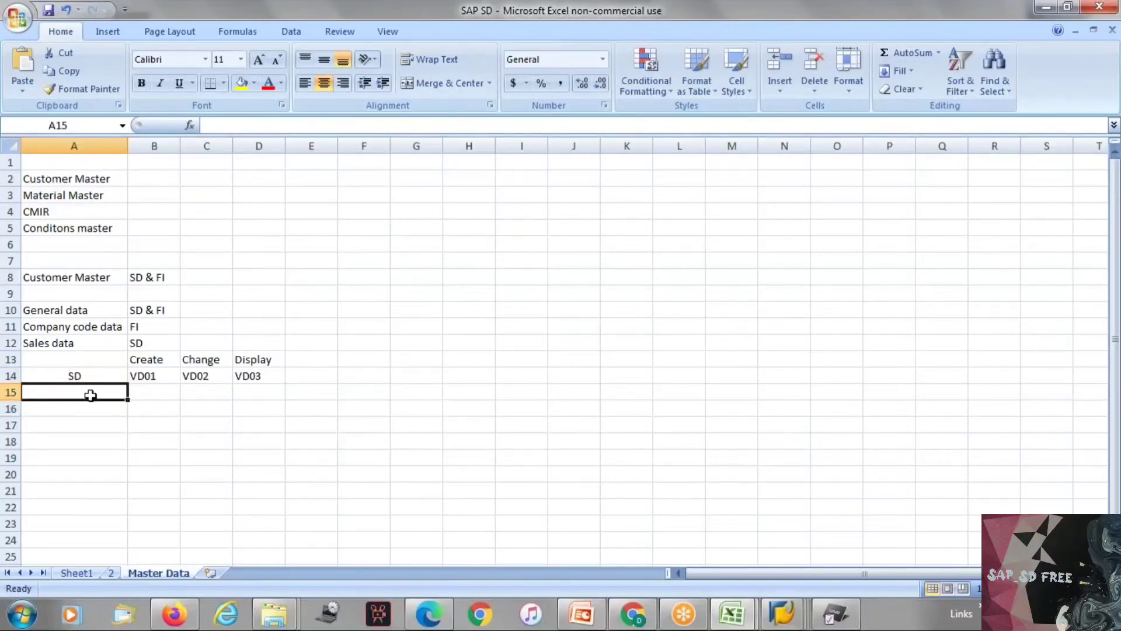
type("FI")
key("Tab")
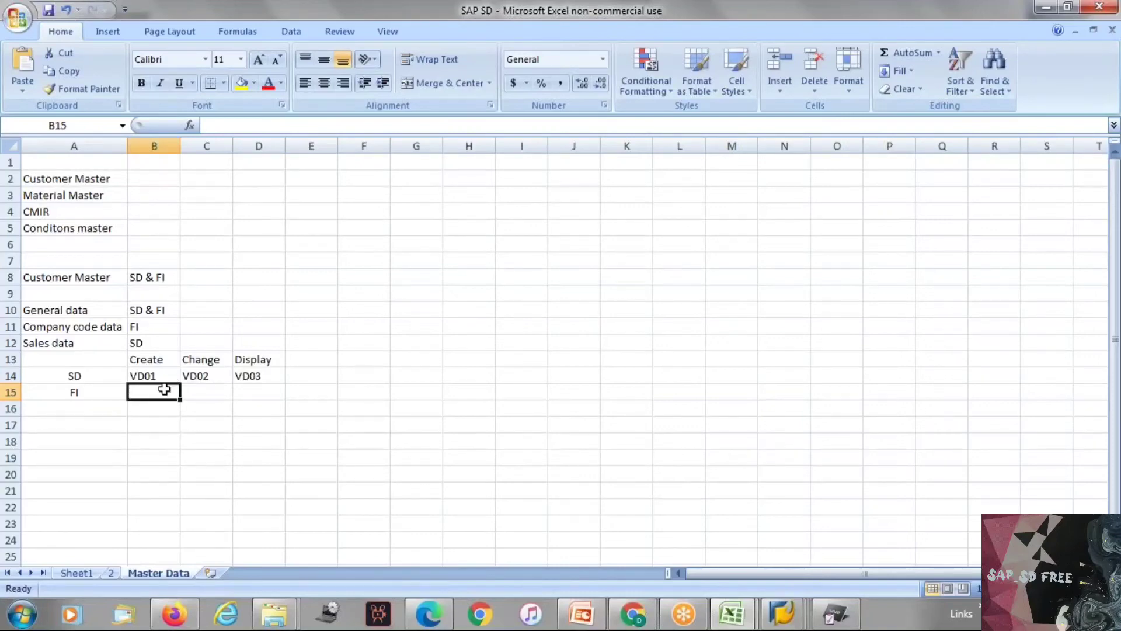
Step: Switch to SAP, run the customer creation transaction FD01 and examine its company code field
key("alt+Tab")
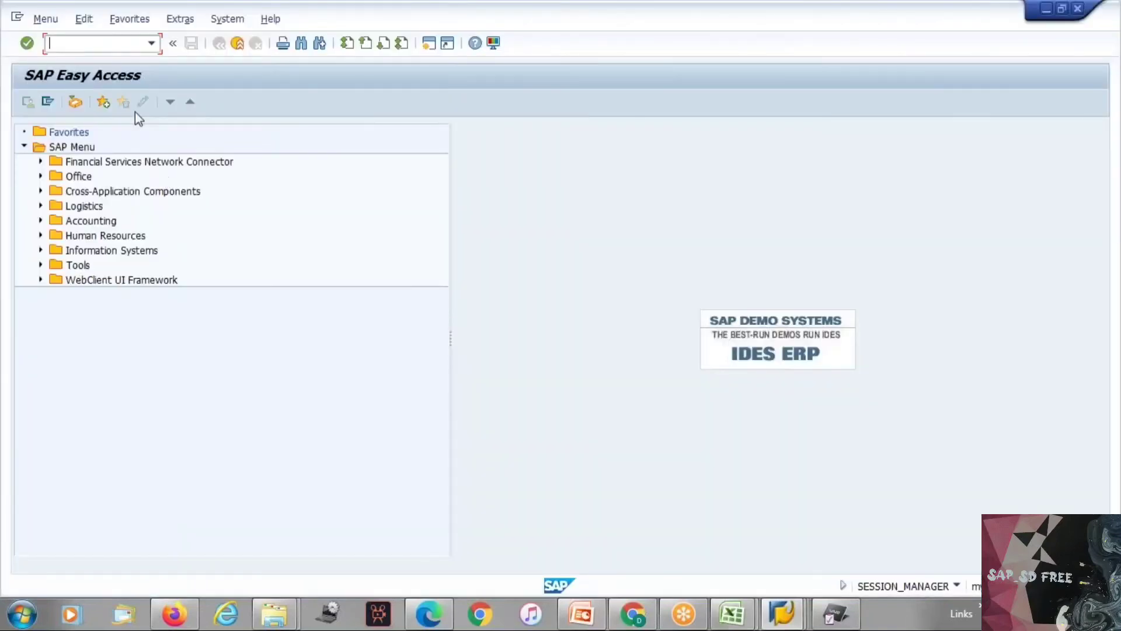
type("fd01")
key("Return")
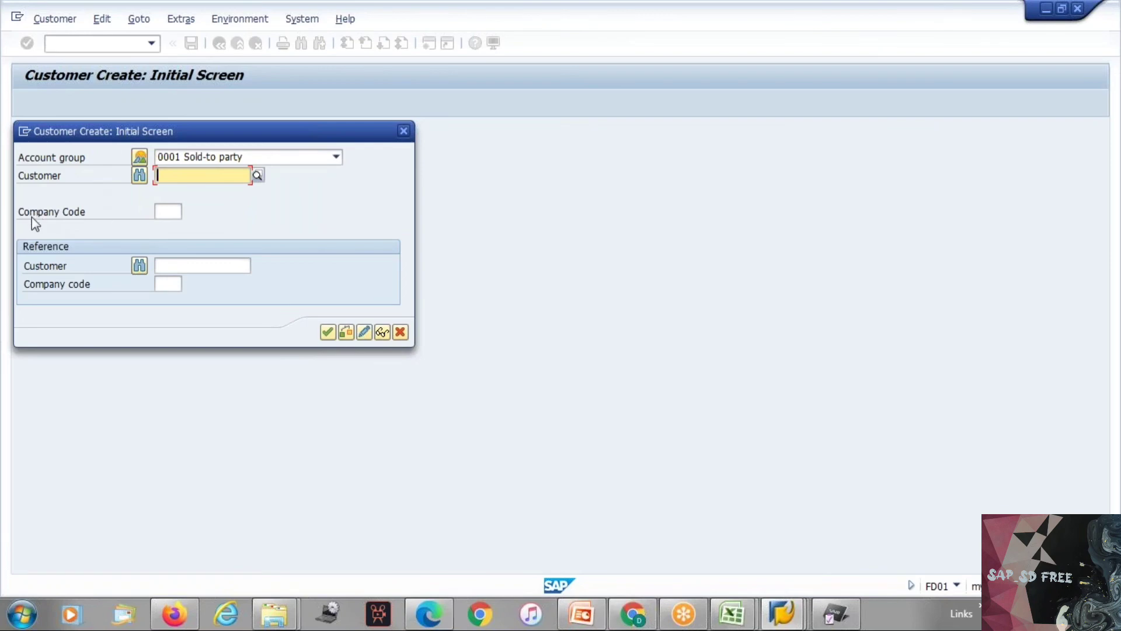
left_click_drag(23, 216, 90, 215)
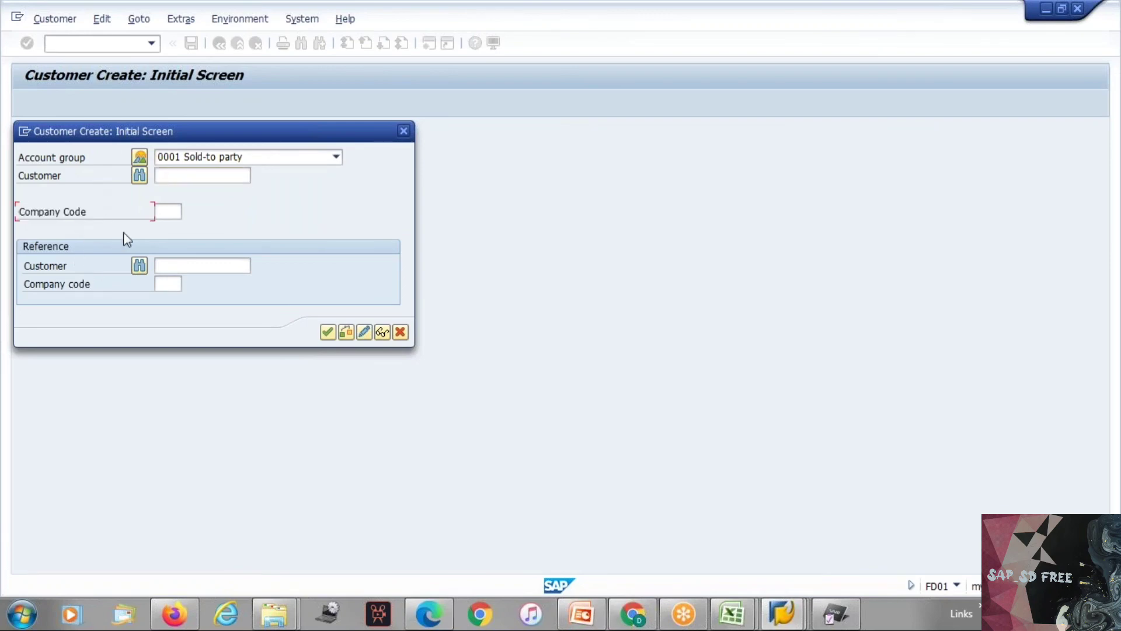
Step: Switch to the Excel notes and enter the transaction codes FD01, FD02 and FD03 in B15 to D15
key("alt+Tab")
type("FD0")
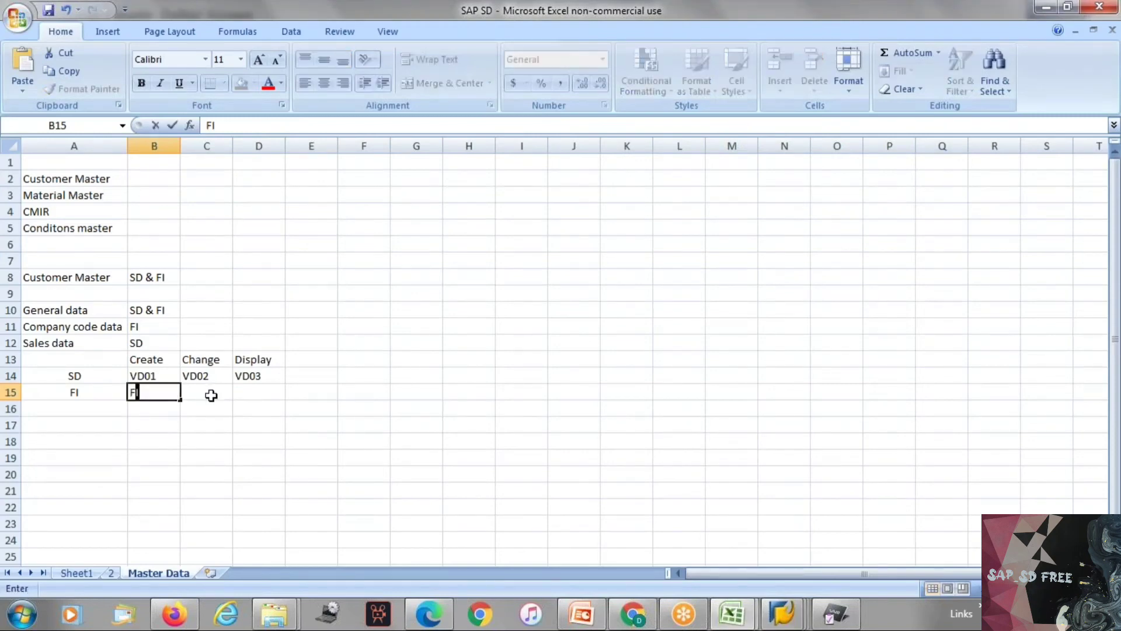
type("1")
left_click(211, 395)
type("FD02")
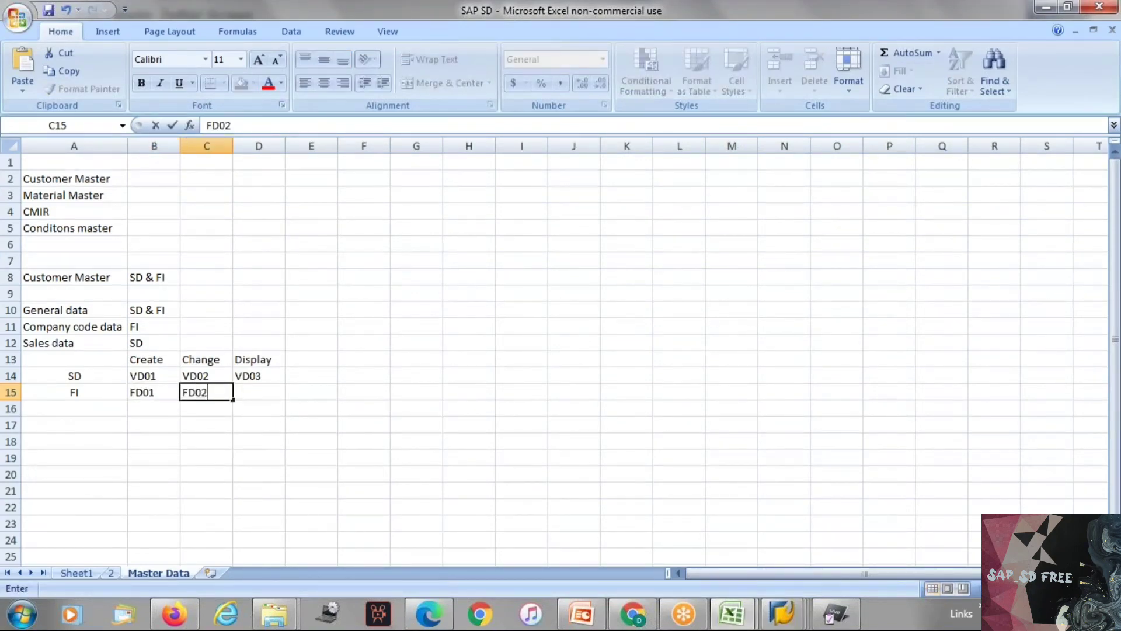
key("Tab")
type("FD03")
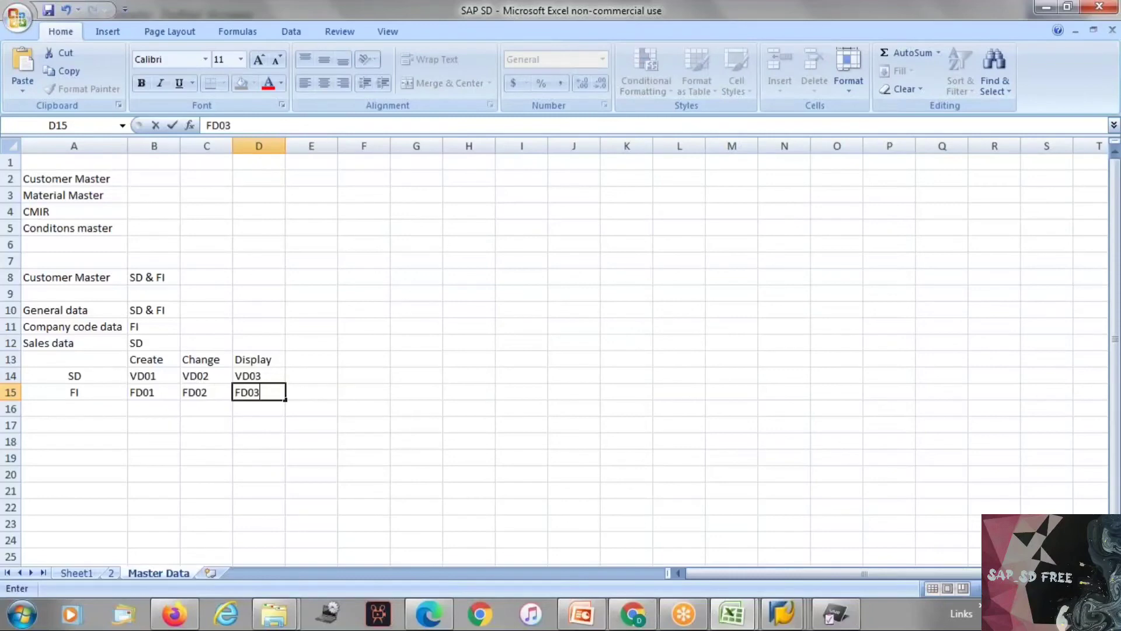
Step: Enter the row label Center in A16 below FI
left_click(93, 403)
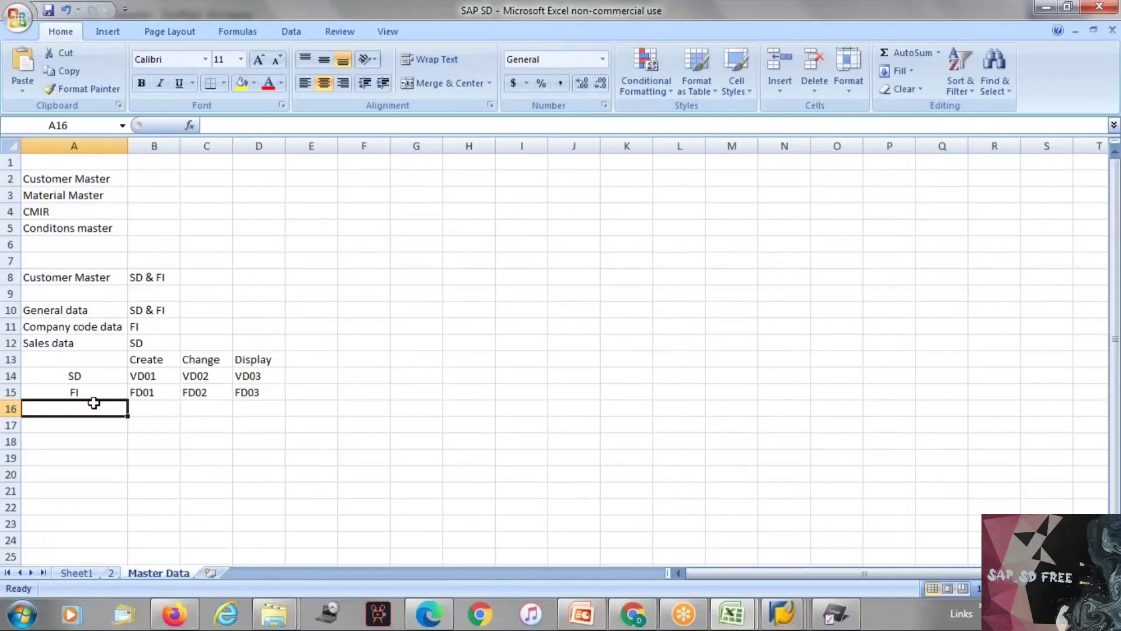
type("Cen")
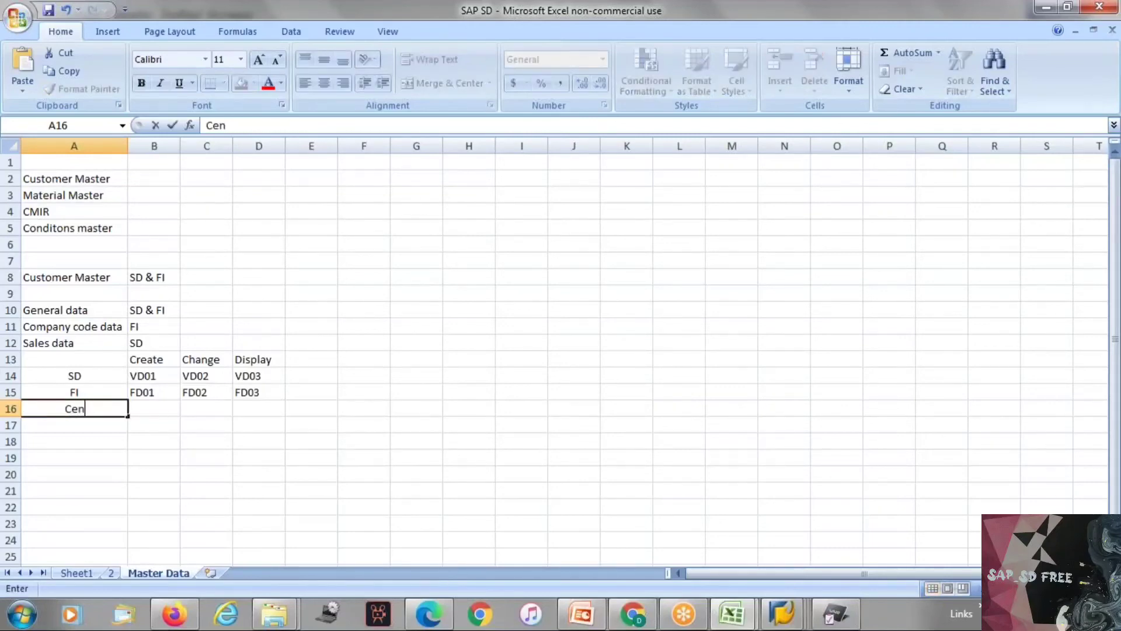
type("rally")
key("BackSpace")
key("BackSpace")
key("BackSpace")
key("BackSpace")
type("erall")
key("BackSpace")
key("BackSpace")
key("BackSpace")
key("BackSpace")
key("BackSpace")
key("BackSpace")
type("ter")
Step: Enter the transaction codes XD01, XD02 and XD03 in B16 to D16
left_click(145, 409)
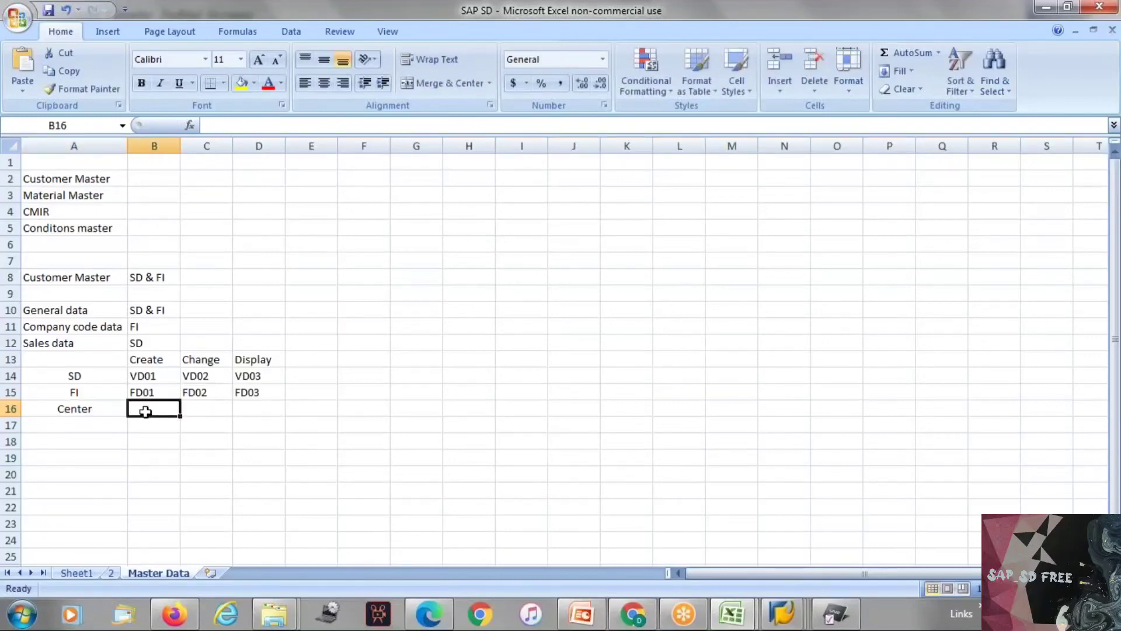
type("XD01")
key("Tab")
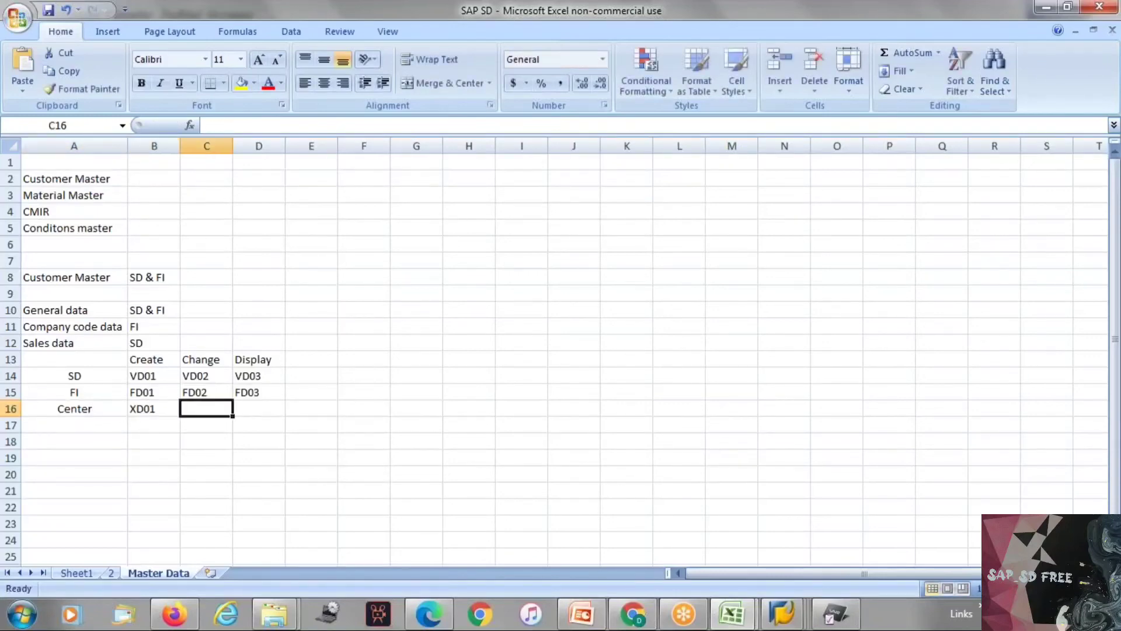
type("XD02")
key("Tab")
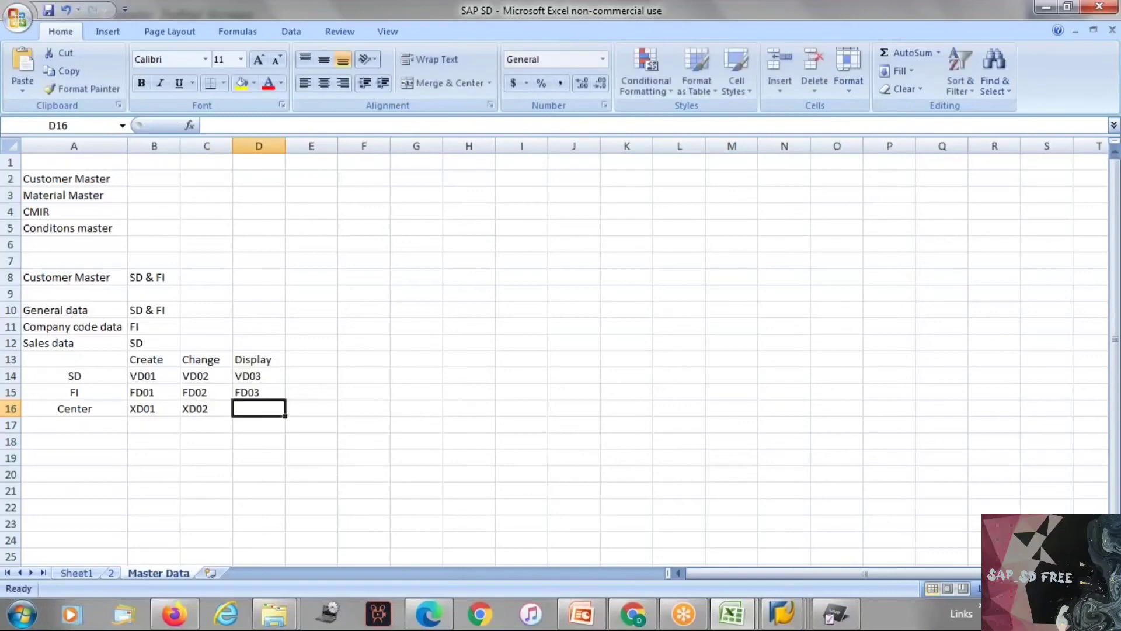
type("XD03")
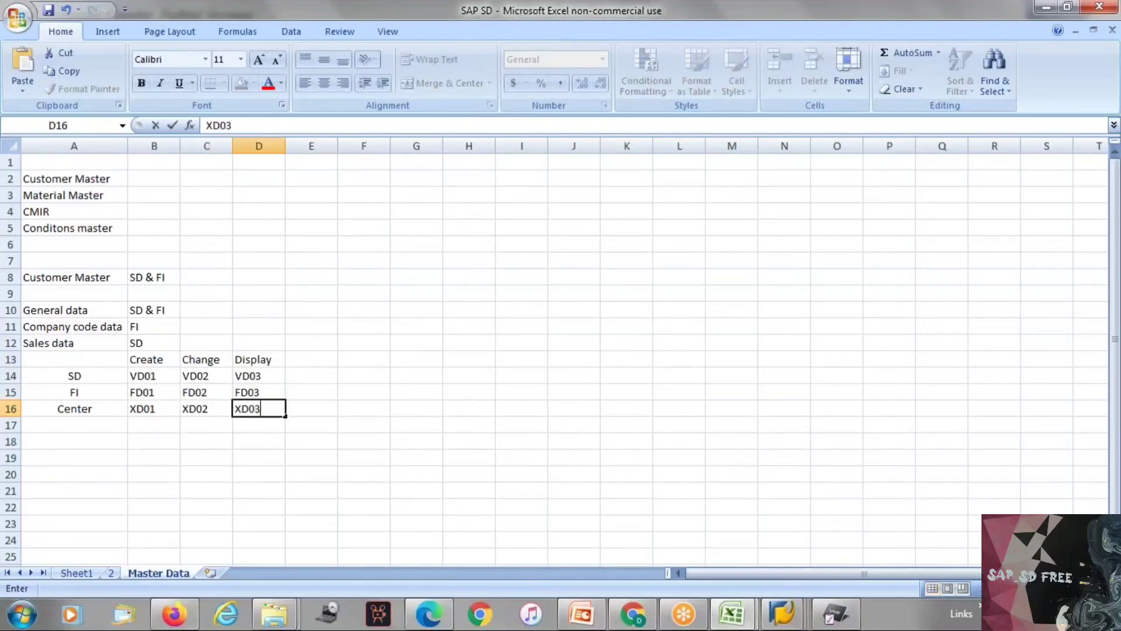
left_click(154, 412)
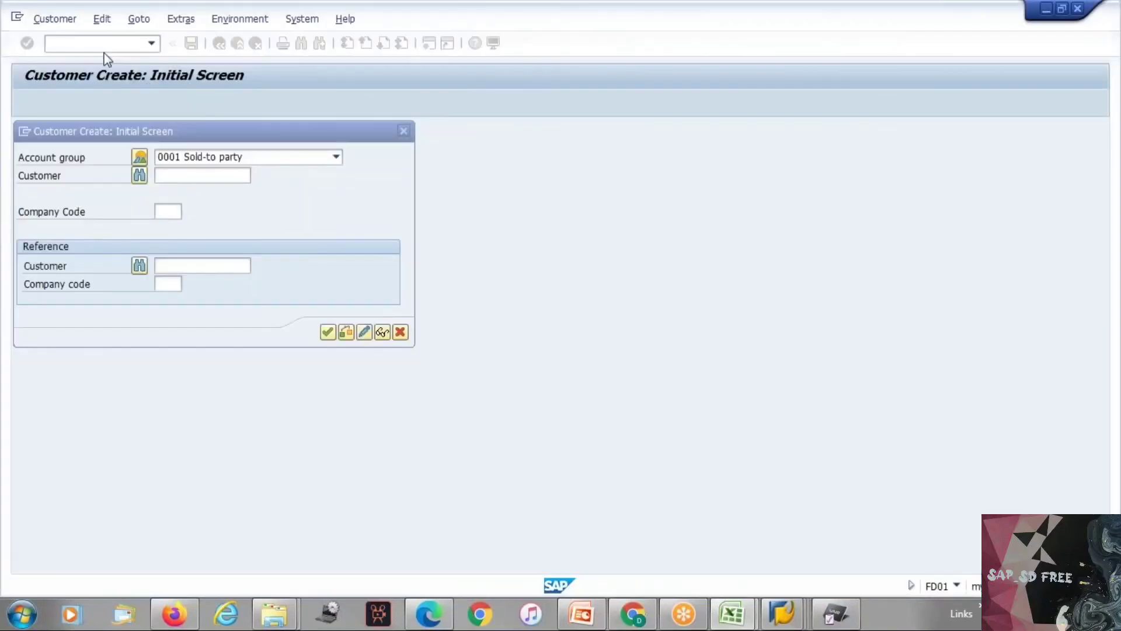
Step: Switch to SAP, review the company code and sales area fields of transaction XD01, and return to the Excel notes
key("F12")
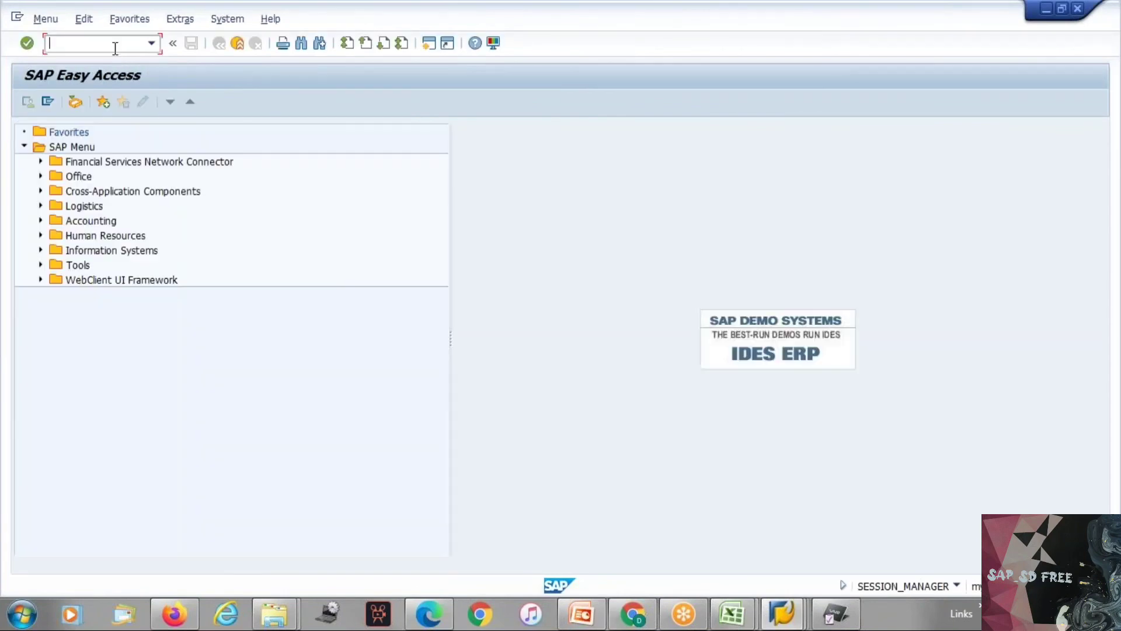
type("/nxd01")
key("Return")
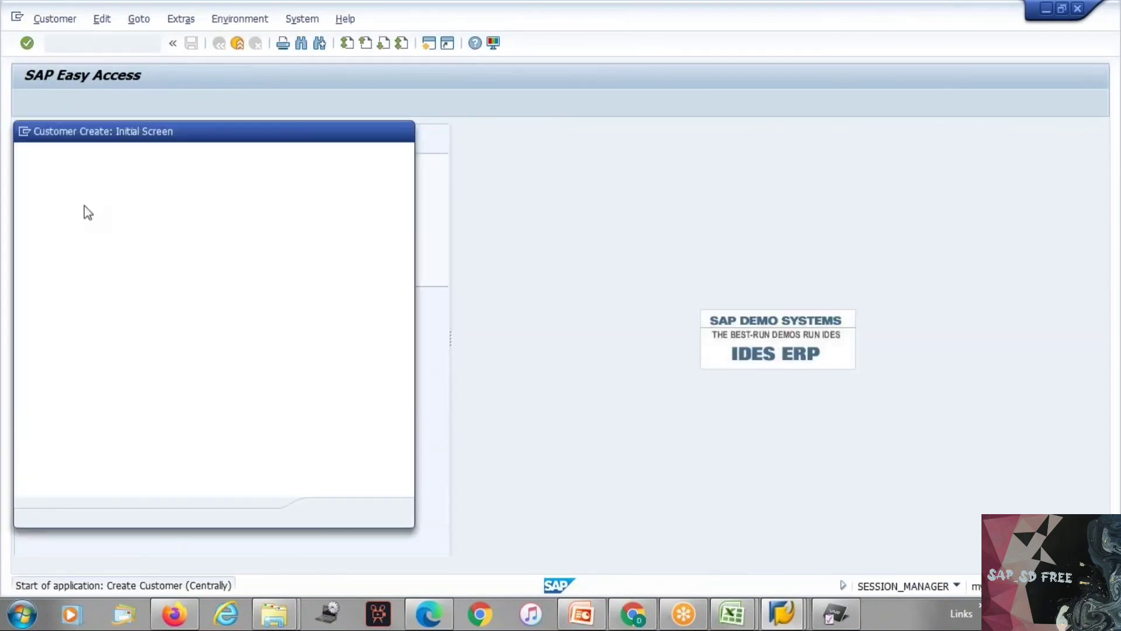
left_click_drag(19, 213, 89, 208)
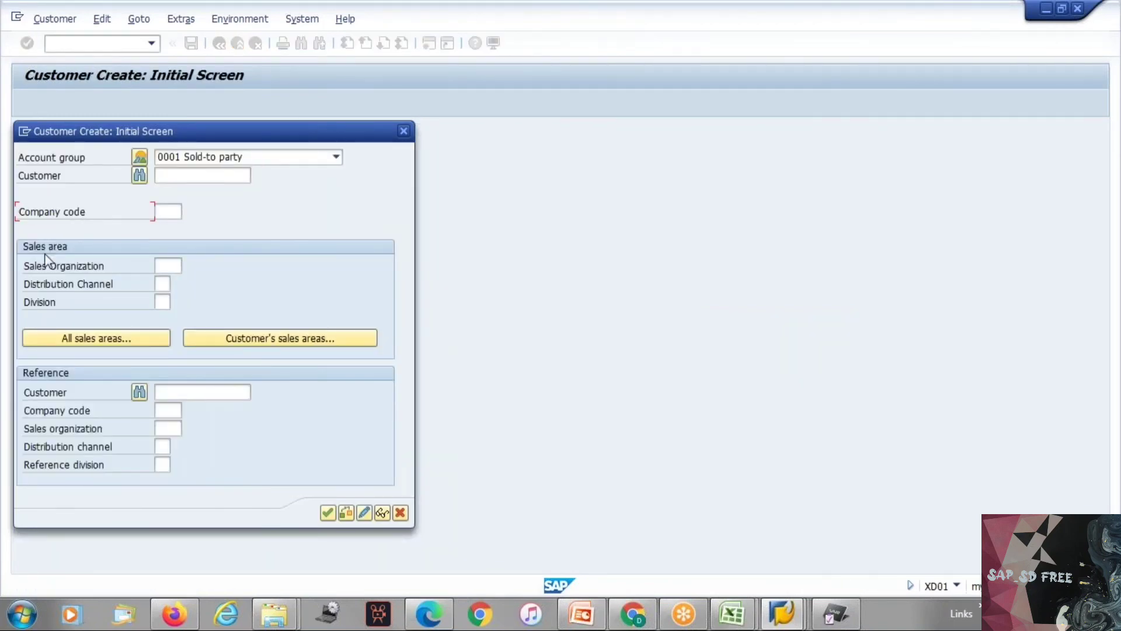
left_click(31, 263)
left_click_drag(24, 261, 176, 310)
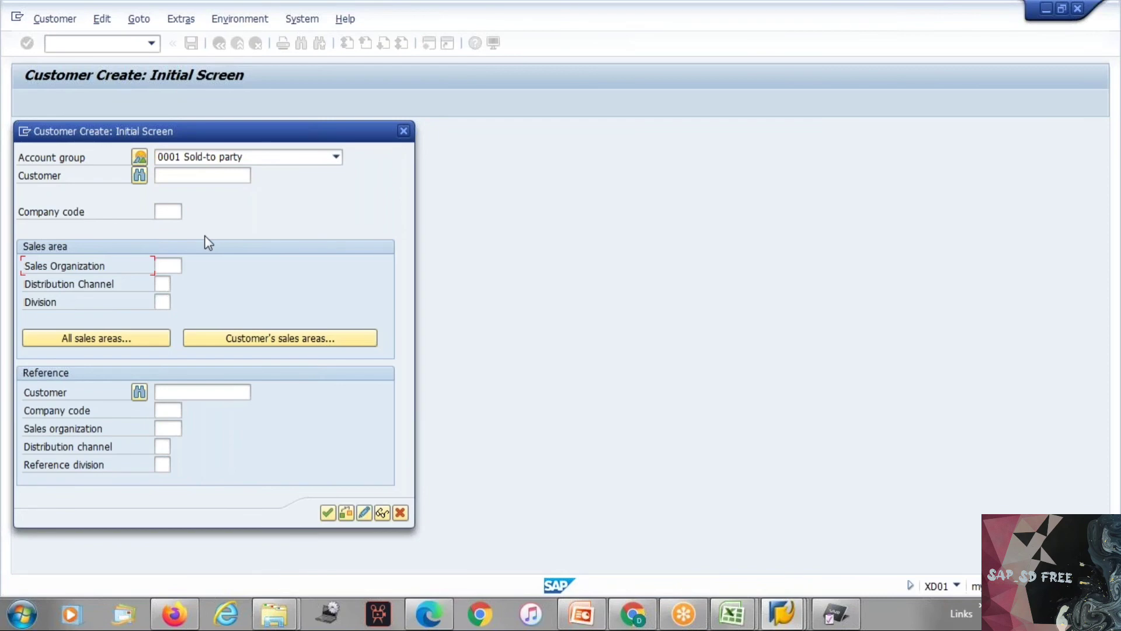
left_click(404, 131)
key("alt+Tab")
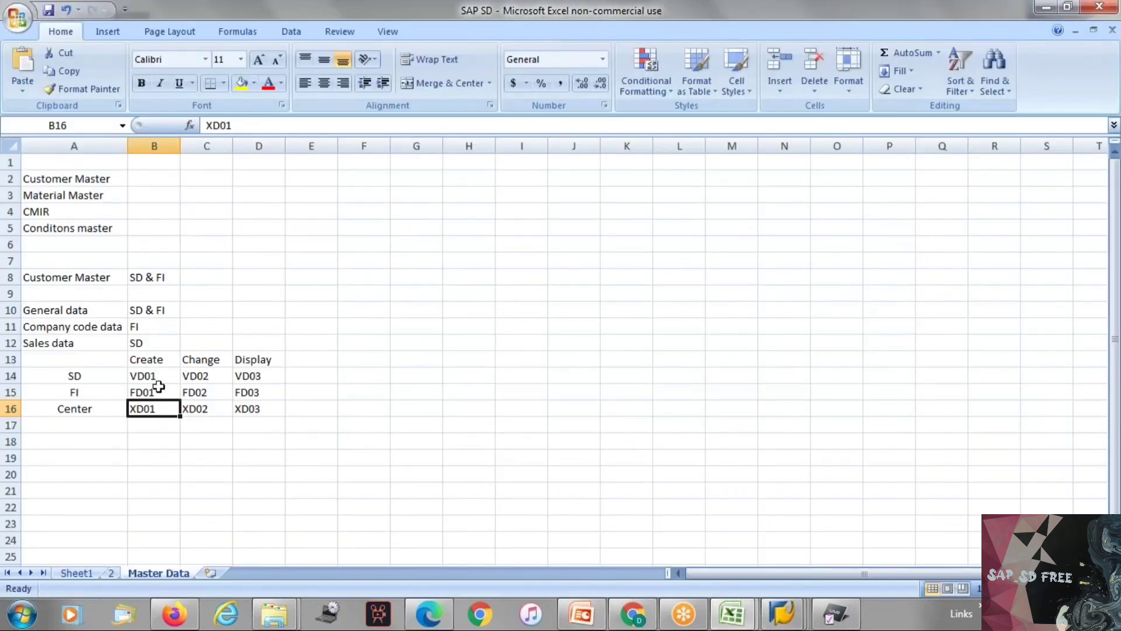
left_click_drag(72, 375, 248, 409)
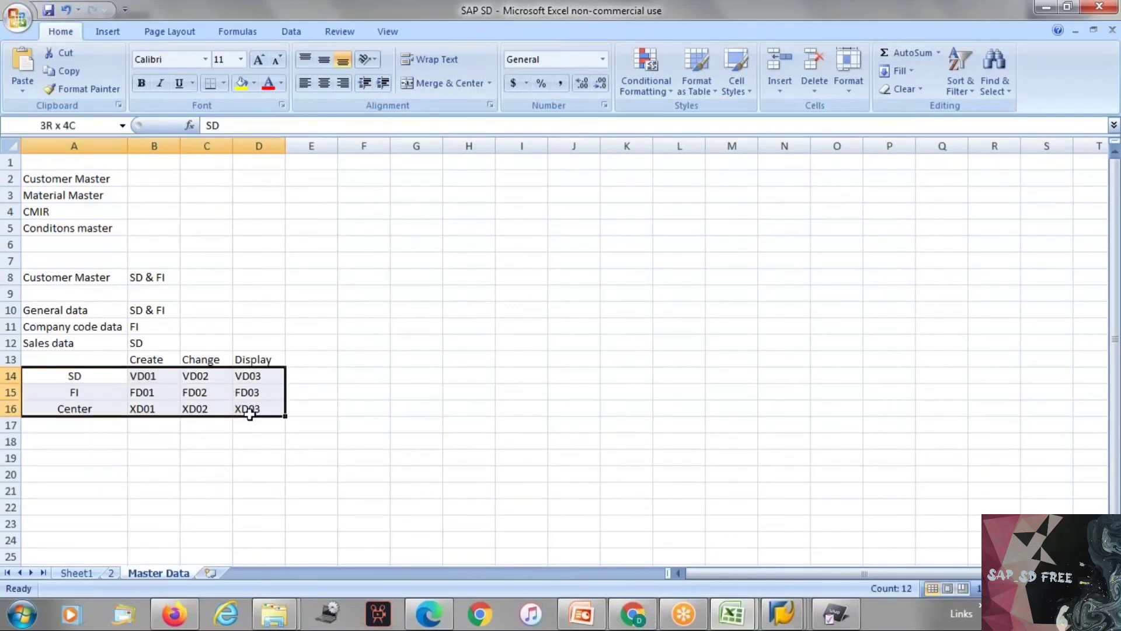
left_click(259, 439)
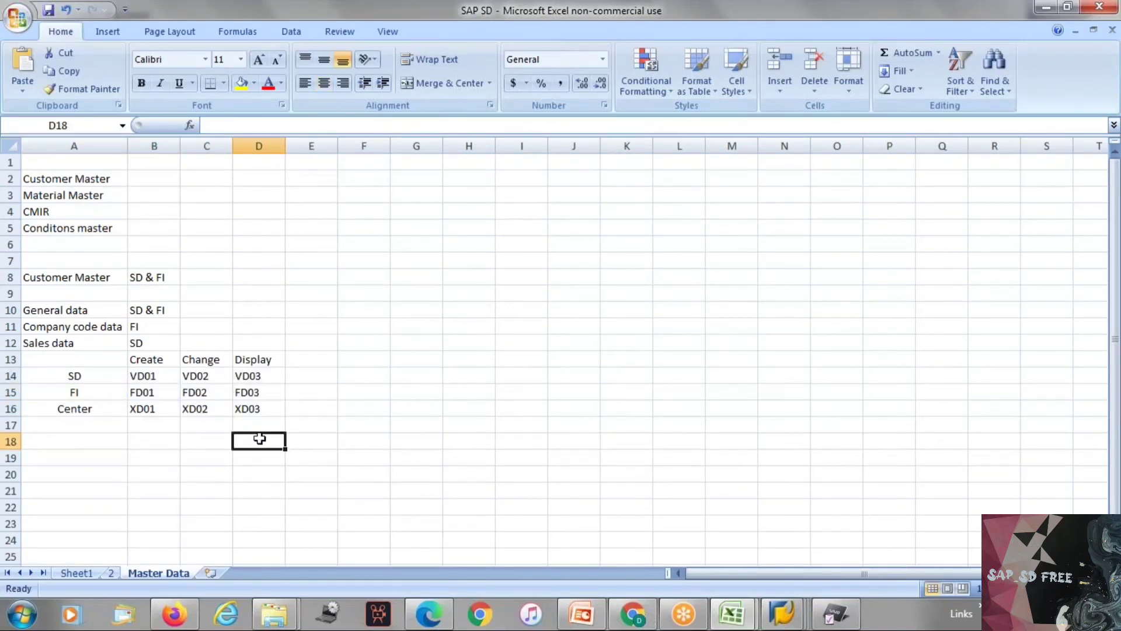
Step: Switch to SAP, start transaction XD01 and choose account group 0001 Sold-to party
key("alt+Tab")
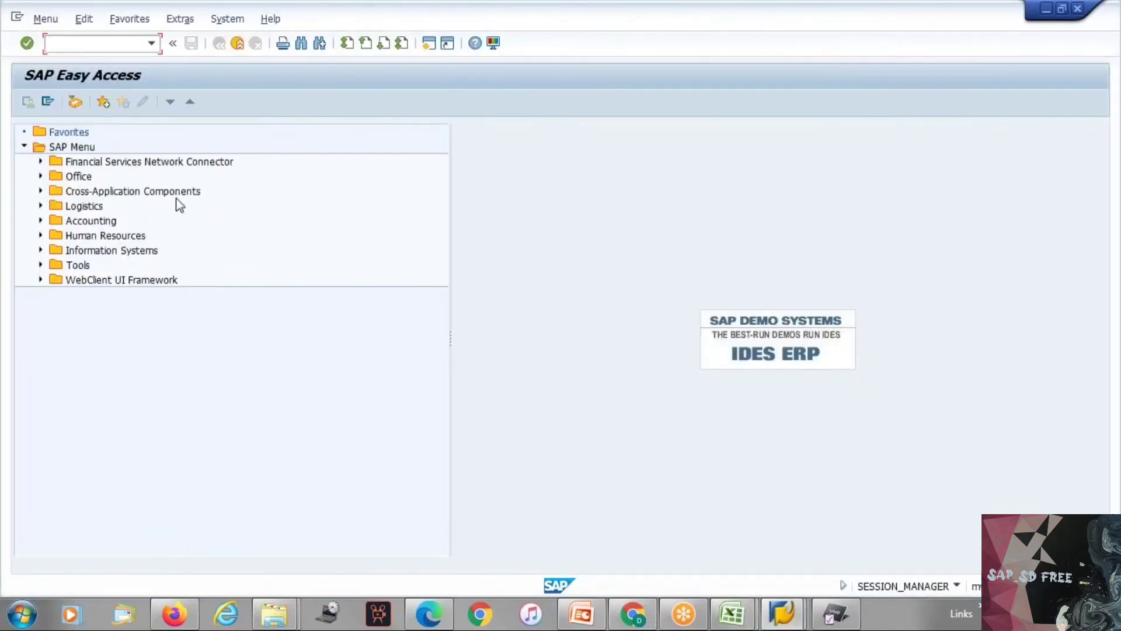
type("xd01")
key("Return")
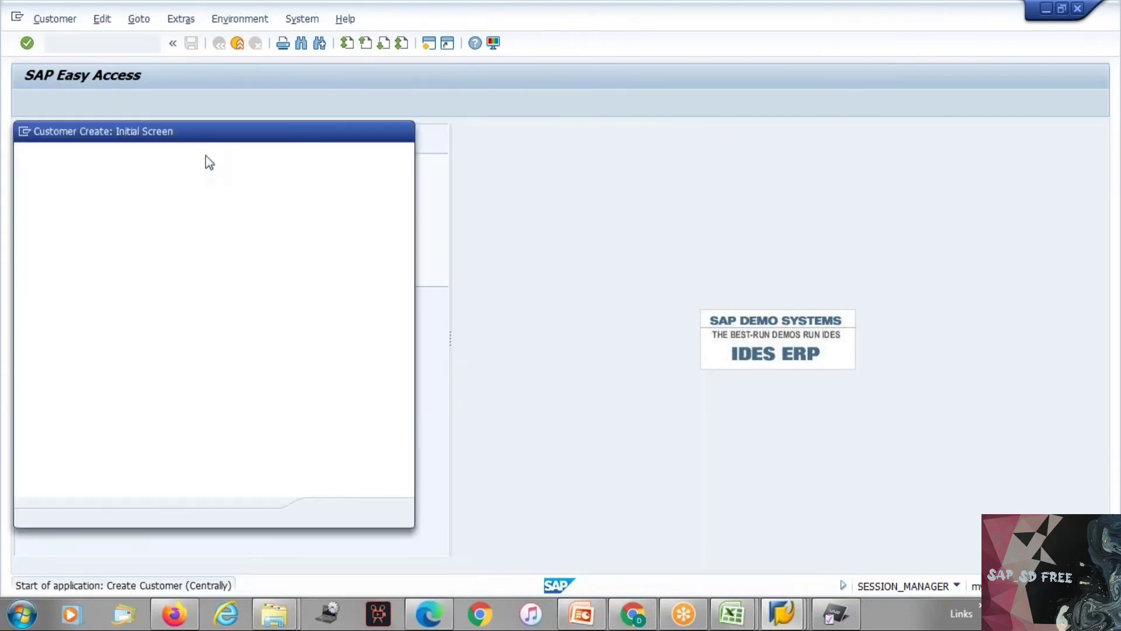
left_click(180, 160)
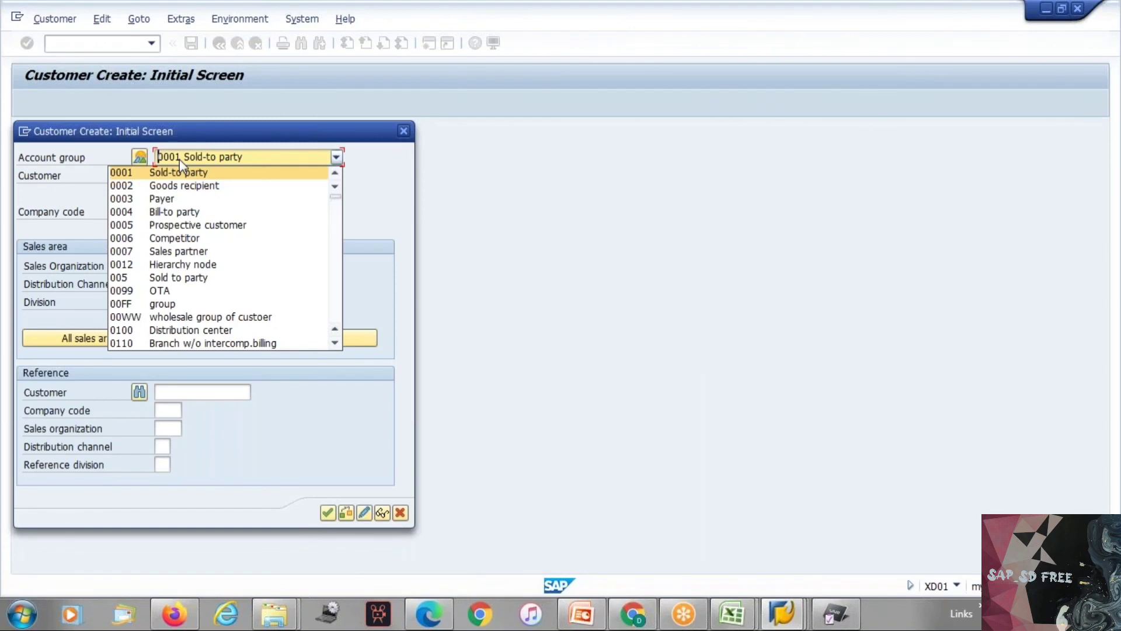
left_click(180, 172)
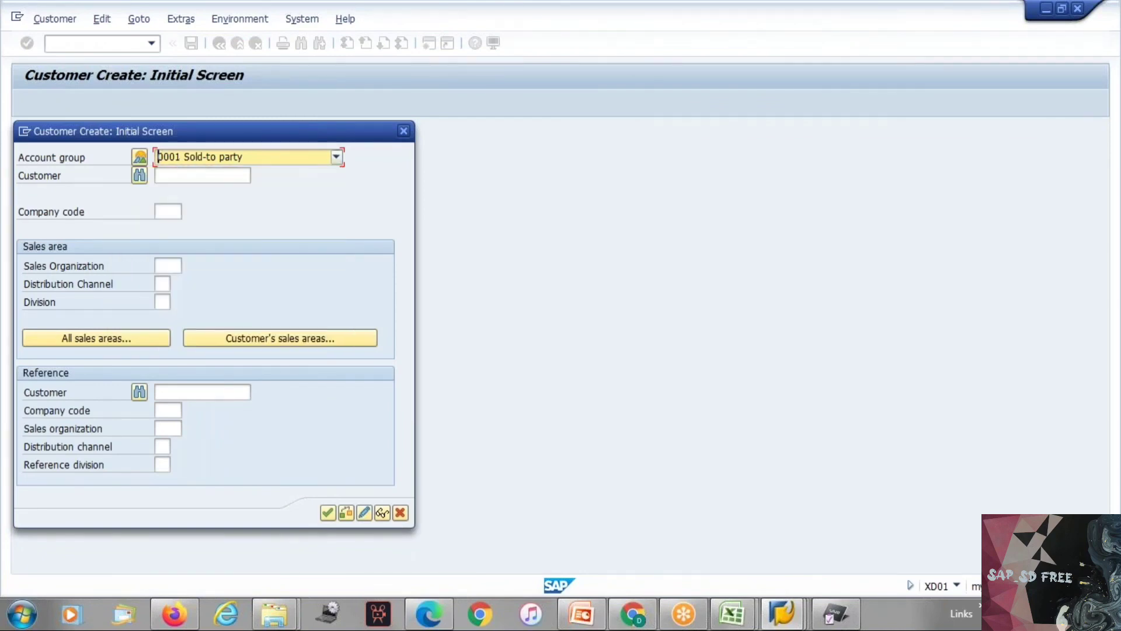
Step: Try to create the customer with sales organization TES1, distribution channel 11 and division 05, and dismiss the error
left_click(173, 265)
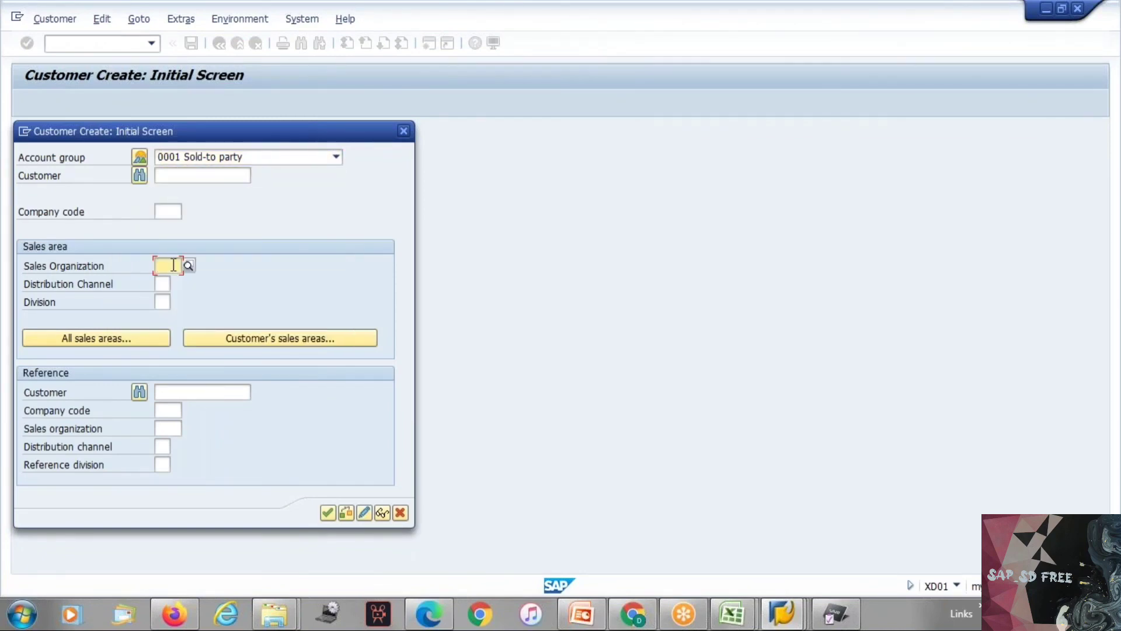
type("te")
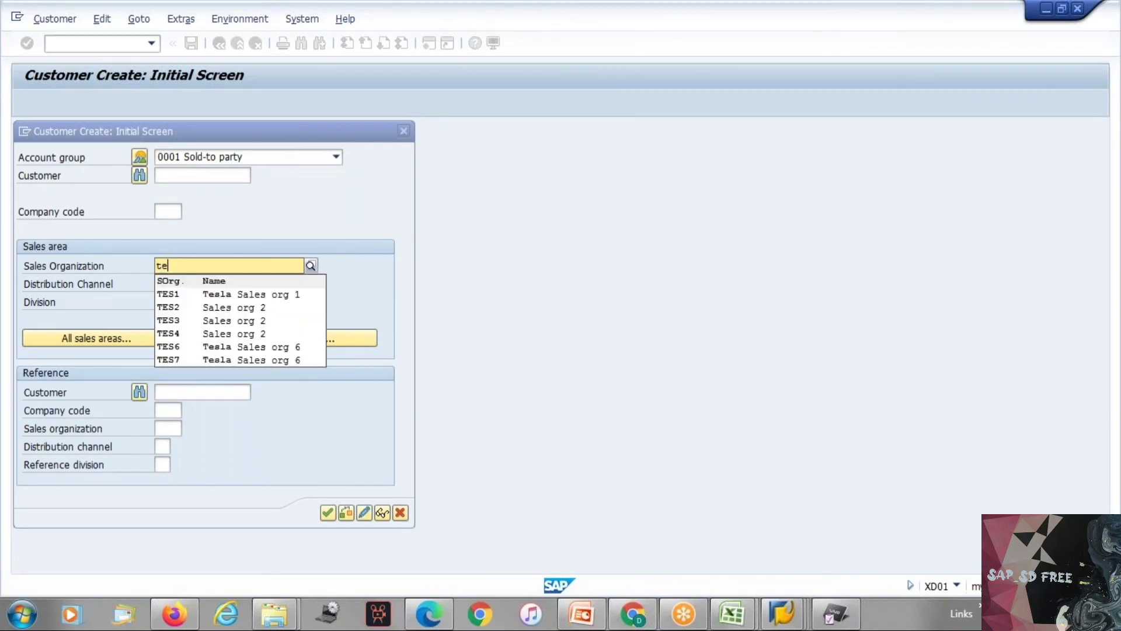
left_click(171, 297)
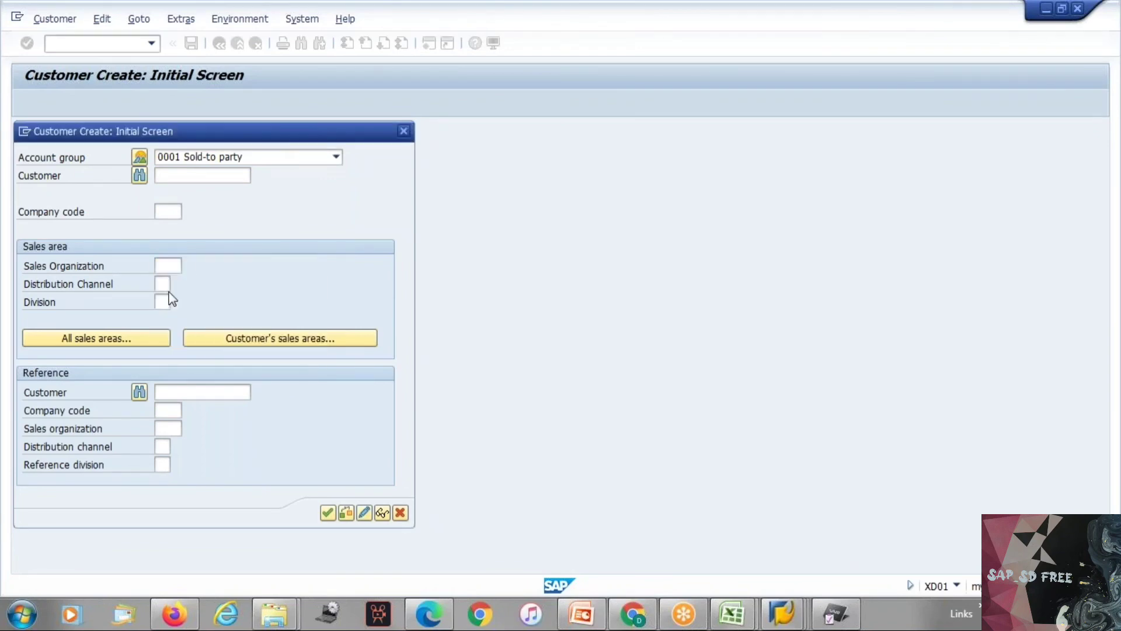
left_click(164, 283)
type("11")
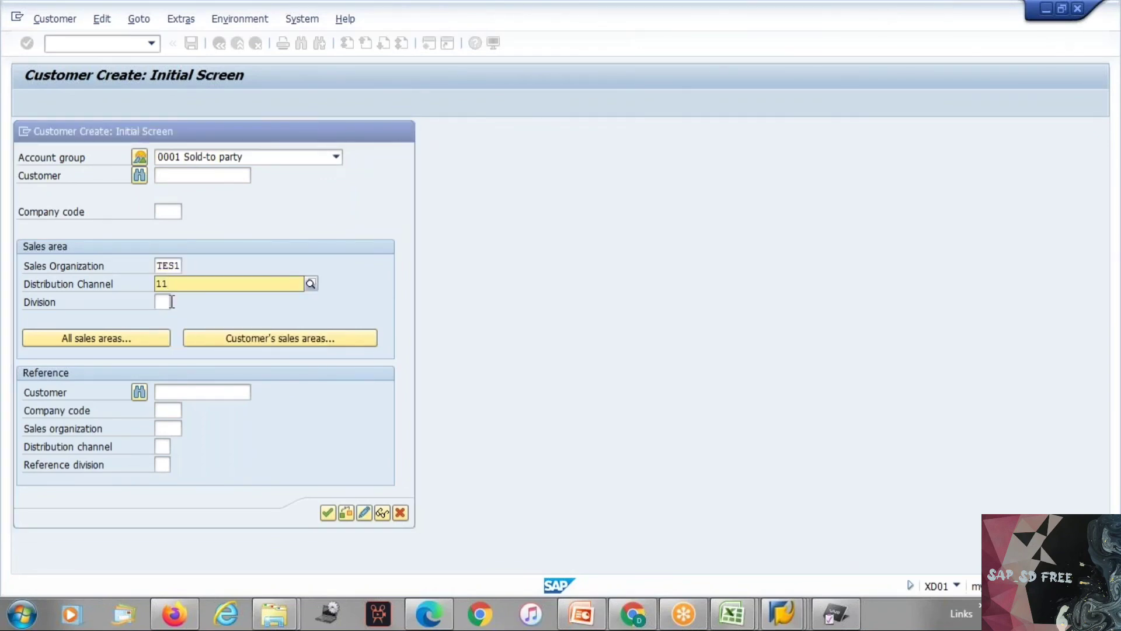
left_click(171, 316)
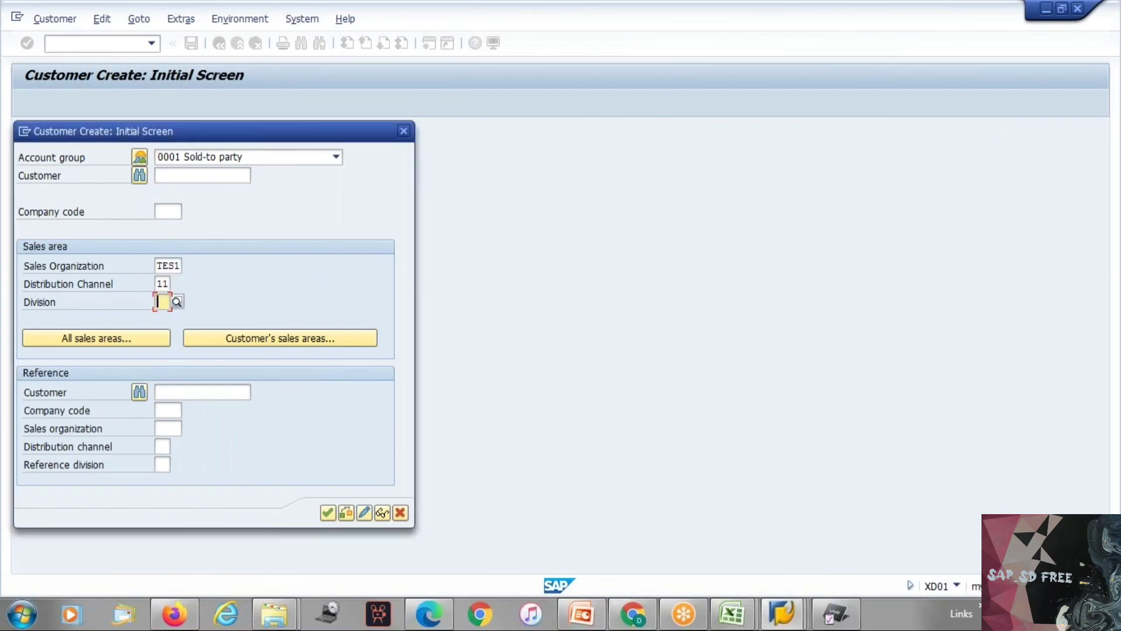
type("05")
key("Return")
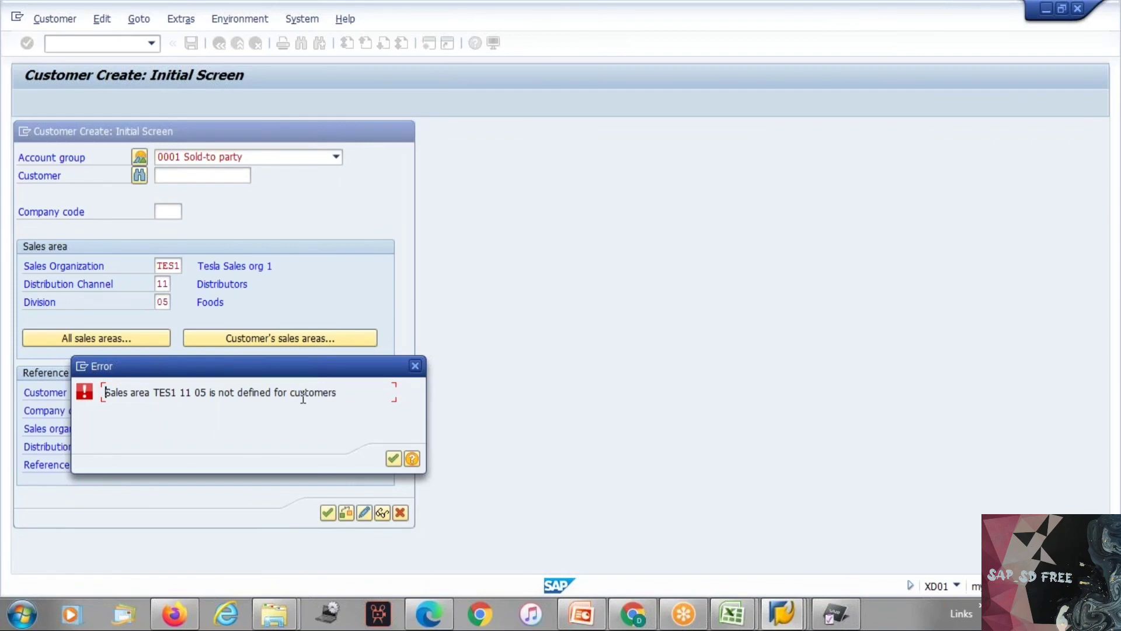
left_click(415, 365)
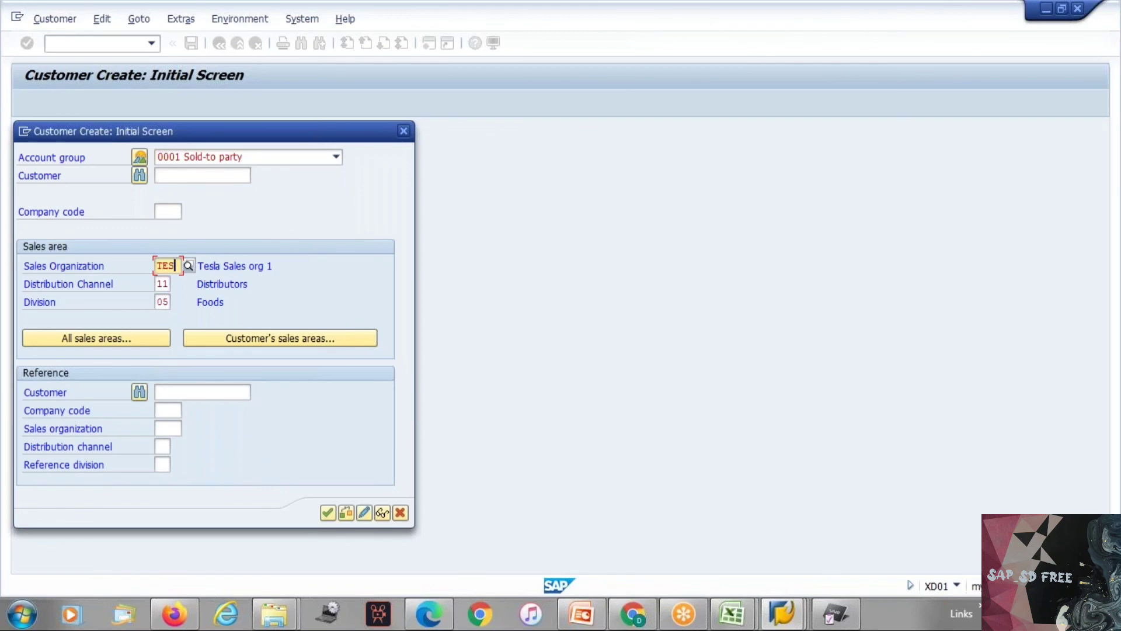
key("Tab")
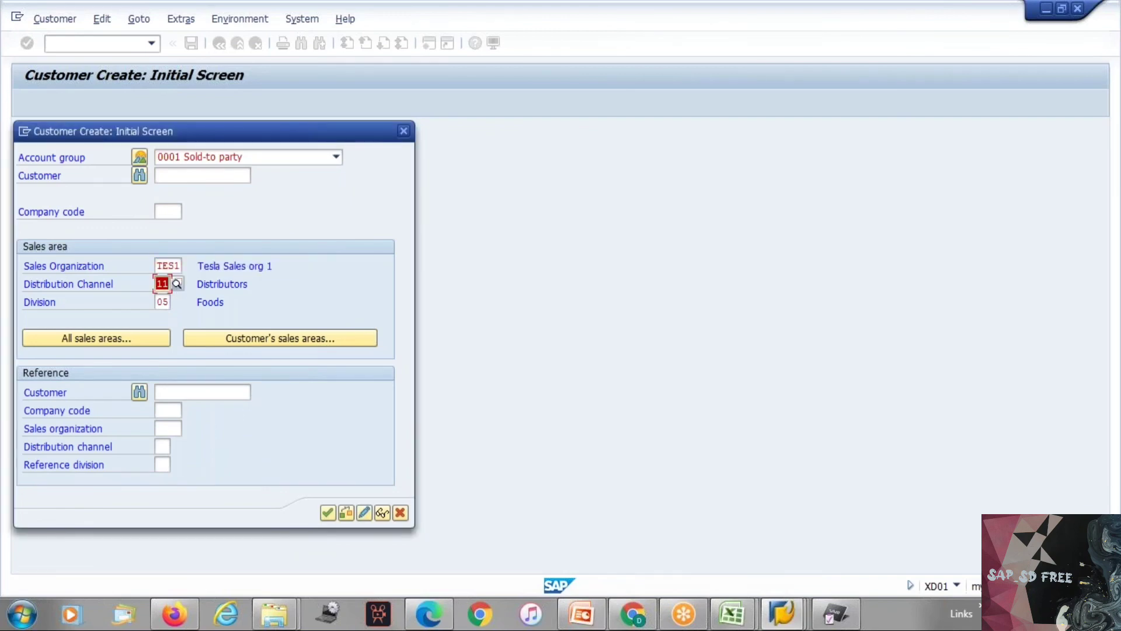
Step: Create a new SAP session and open the SAP Reference IMG through transaction SPRO
left_click(26, 131)
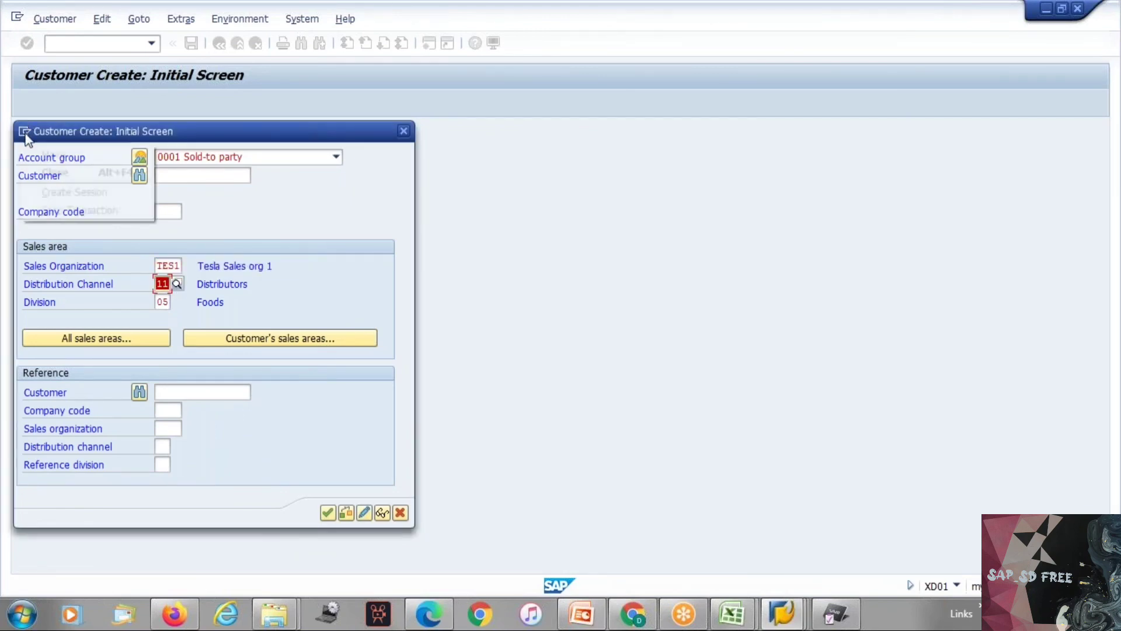
left_click(88, 192)
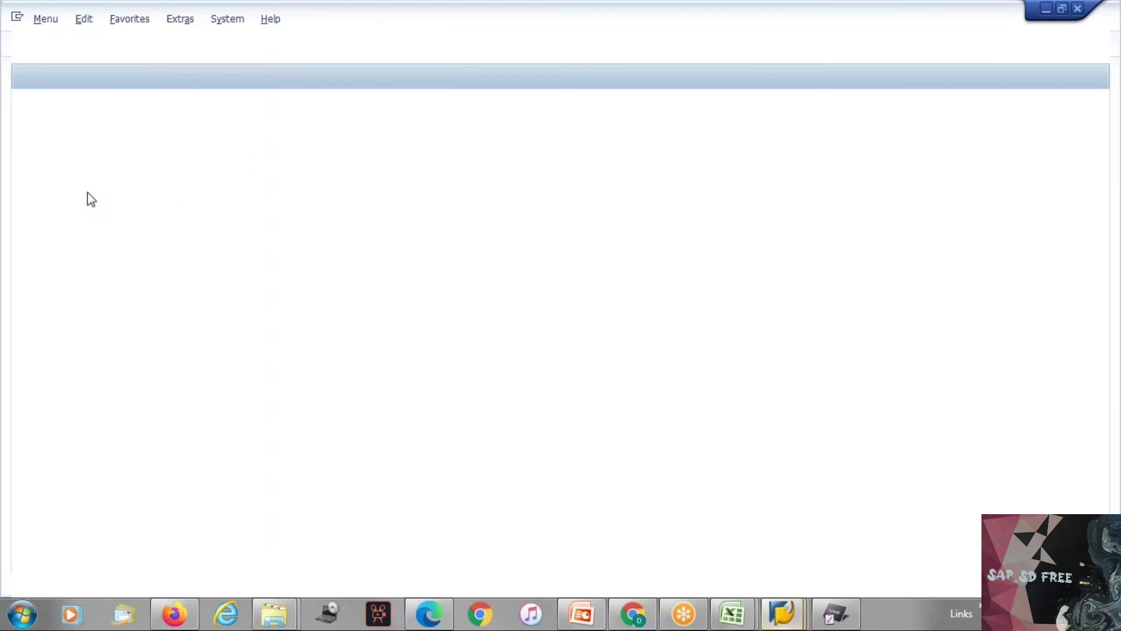
type("spro")
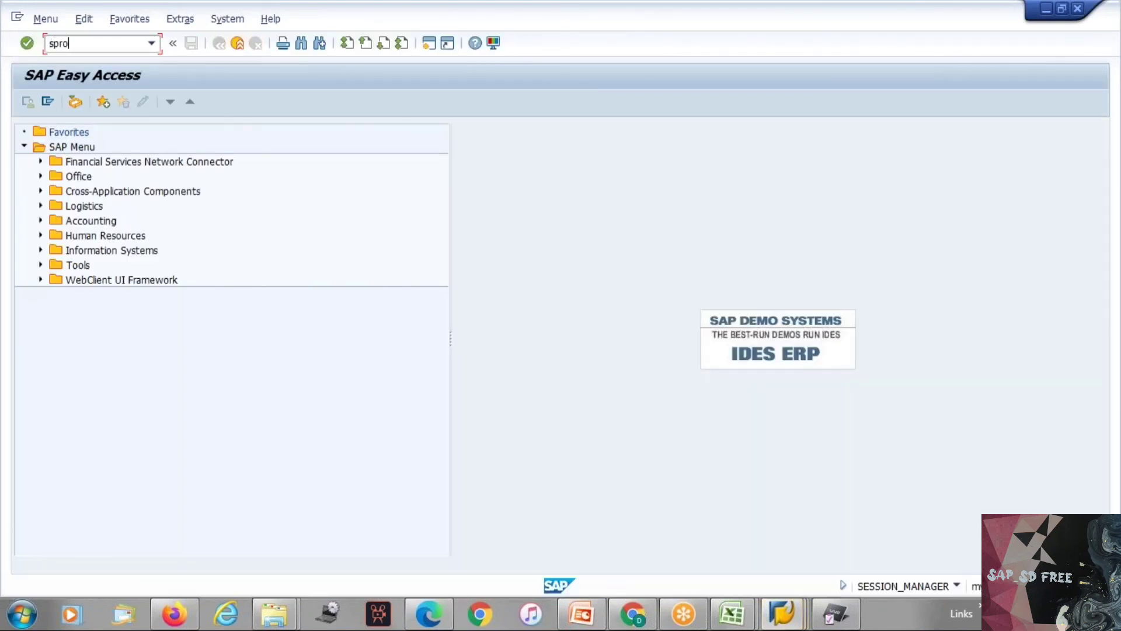
key("Return")
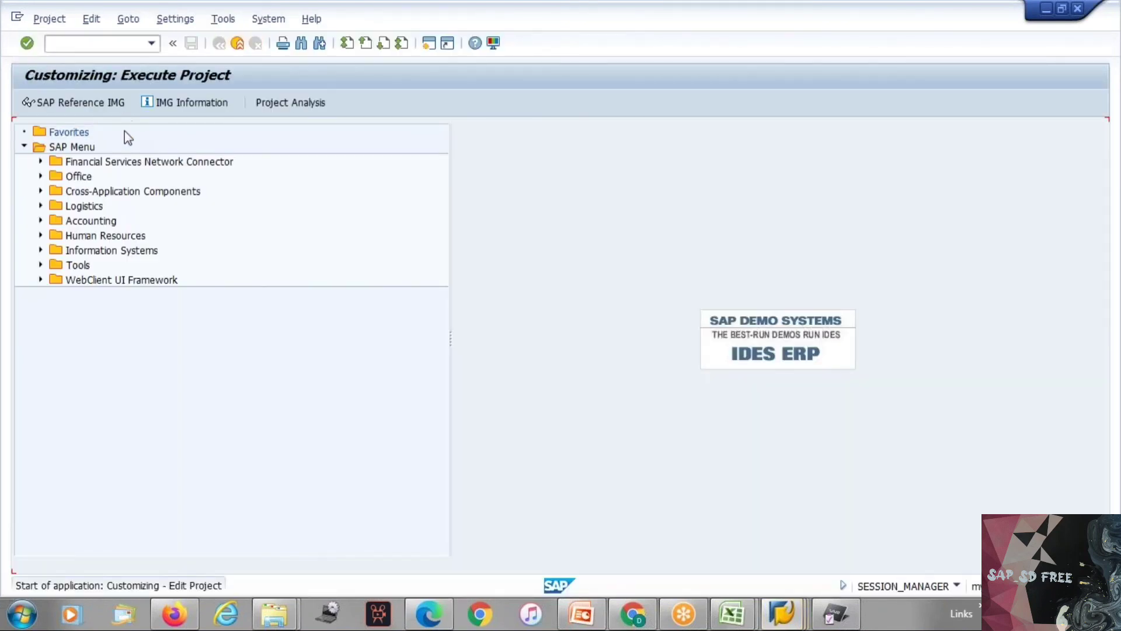
left_click(86, 107)
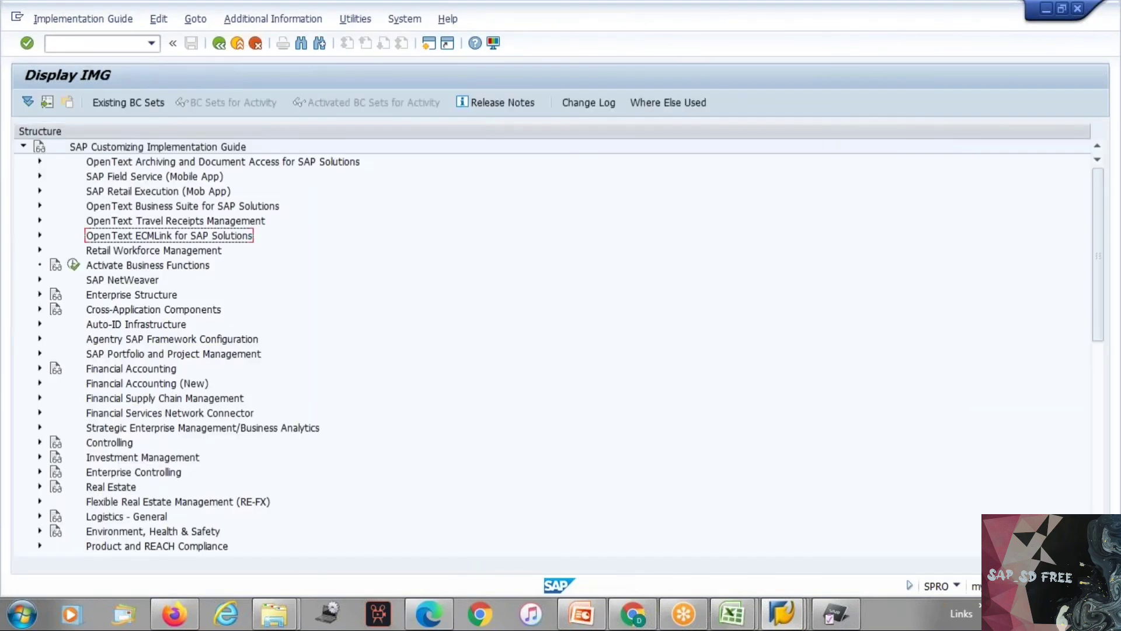
Step: Open the Set up sales area activity under Enterprise Structure, Assignment, Sales and Distribution
key("Down")
key("Down")
key("Down")
key("Up")
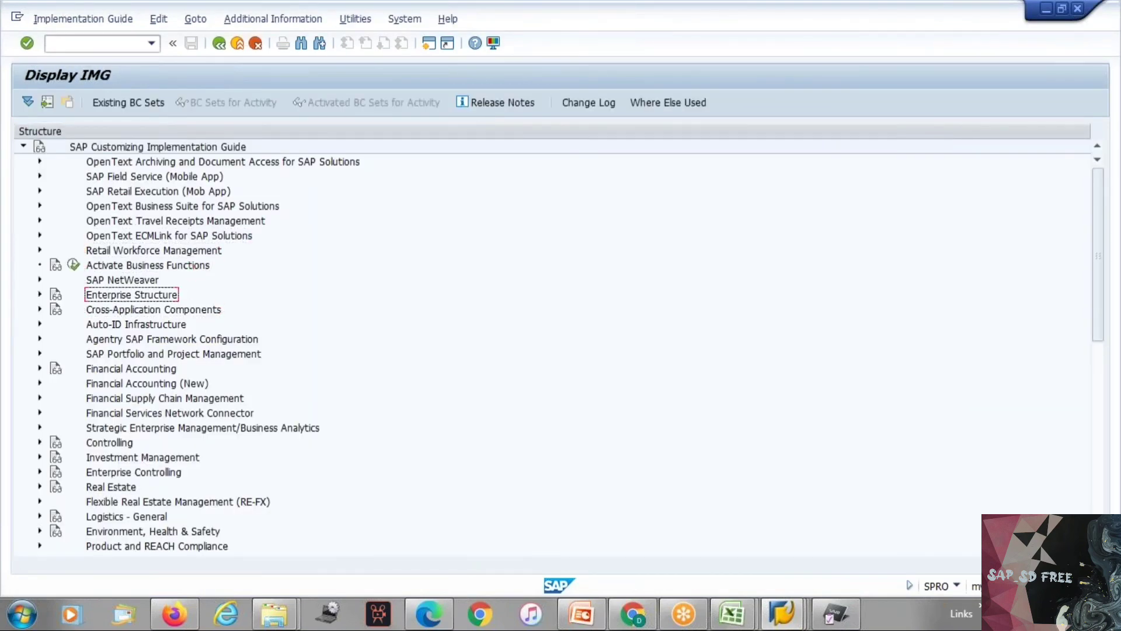
key("Right")
key("Down")
key("Down")
key("Down")
key("Up")
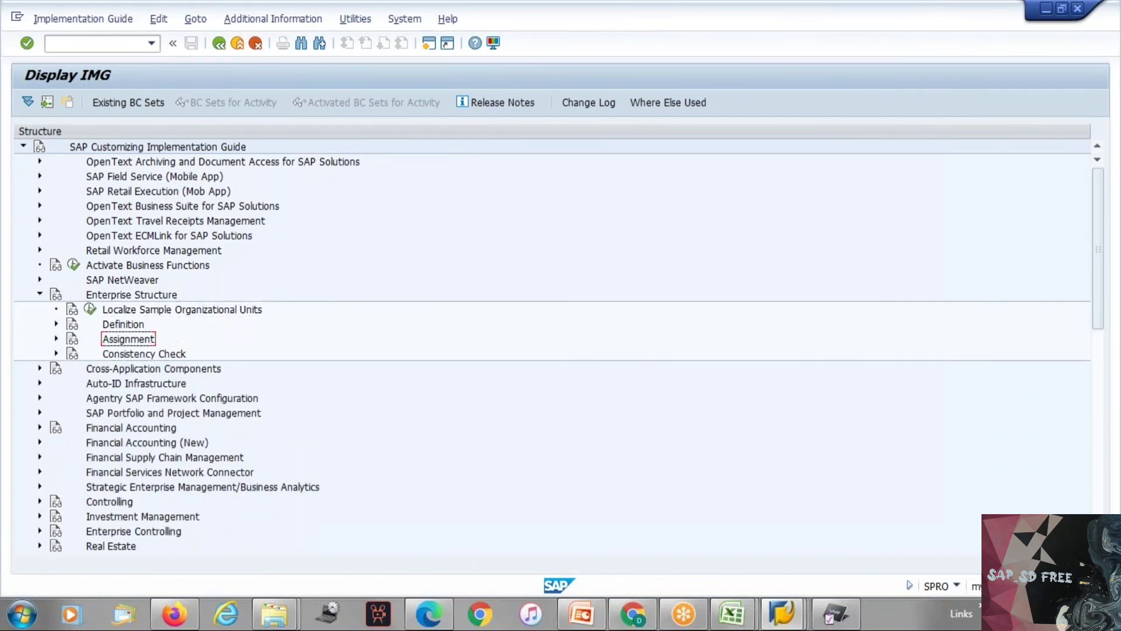
key("Right")
key("Down")
key("Down")
key("Down")
key("Down")
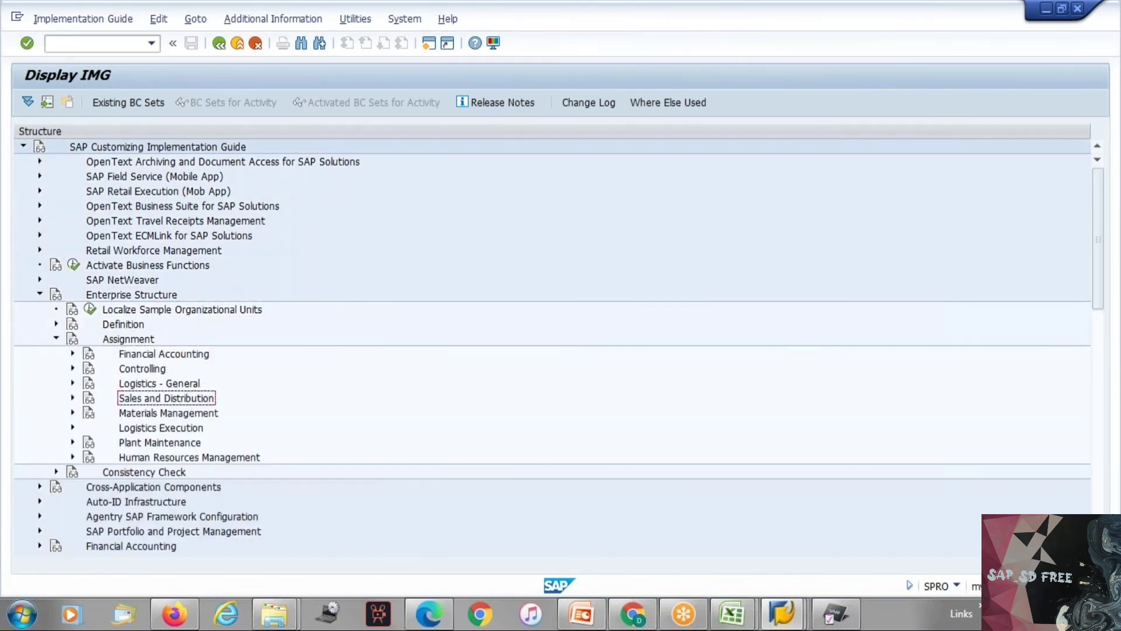
key("Right")
key("Down")
key("Down")
key("Down")
key("Down")
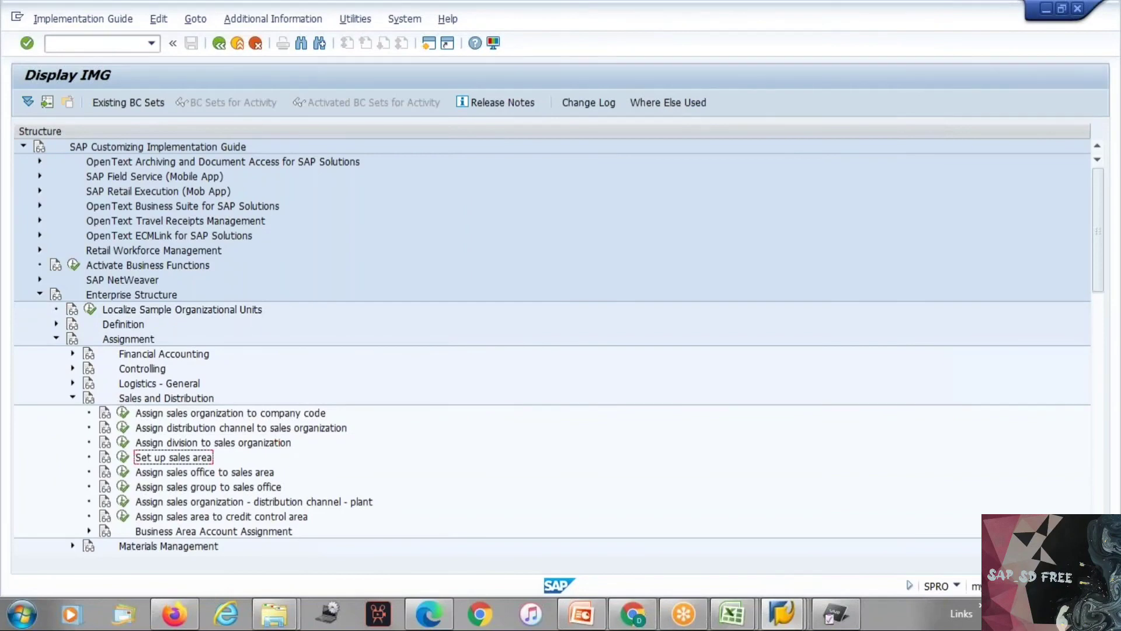
key("Left")
key("Return")
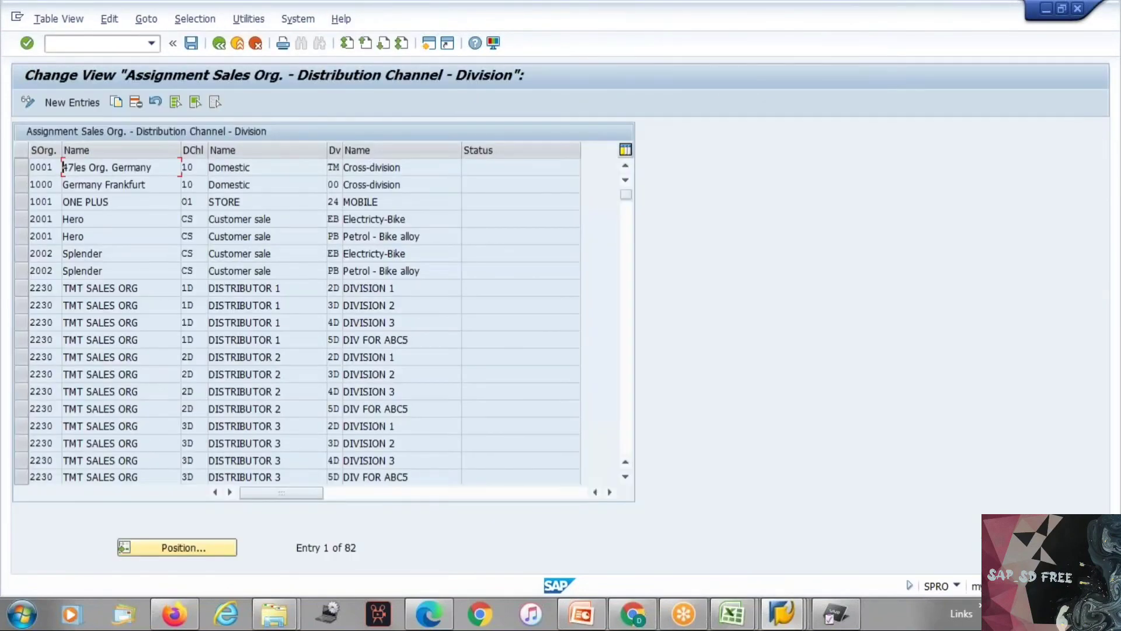
Step: Position the sales area assignments at sales organization TES2 and examine the nearby Tesla entries
left_click(172, 547)
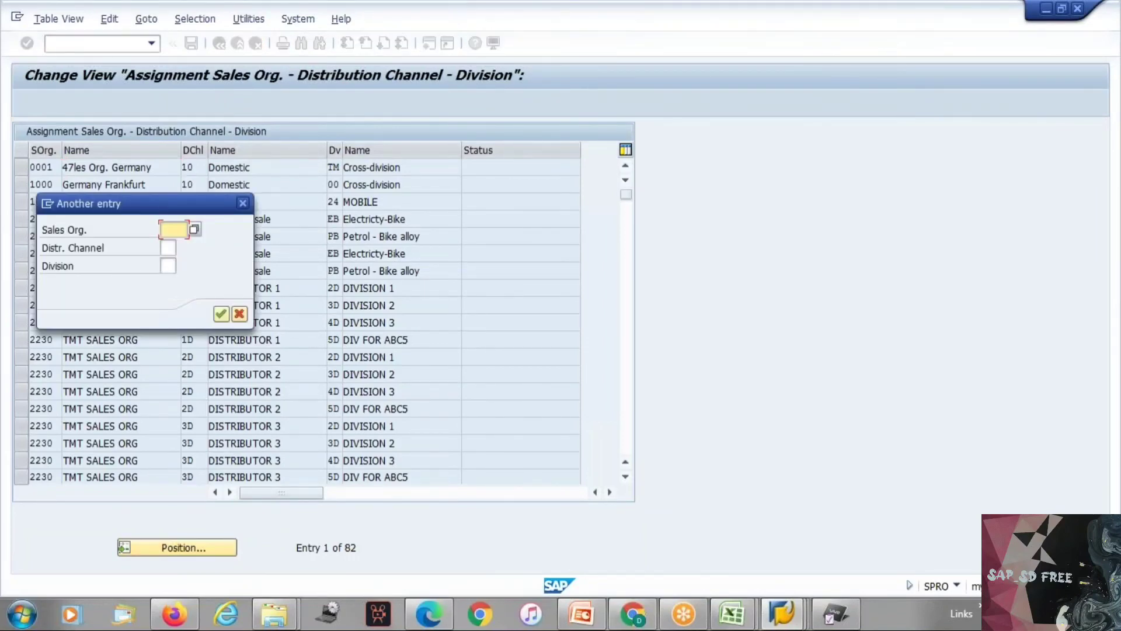
type("tes2")
key("Return")
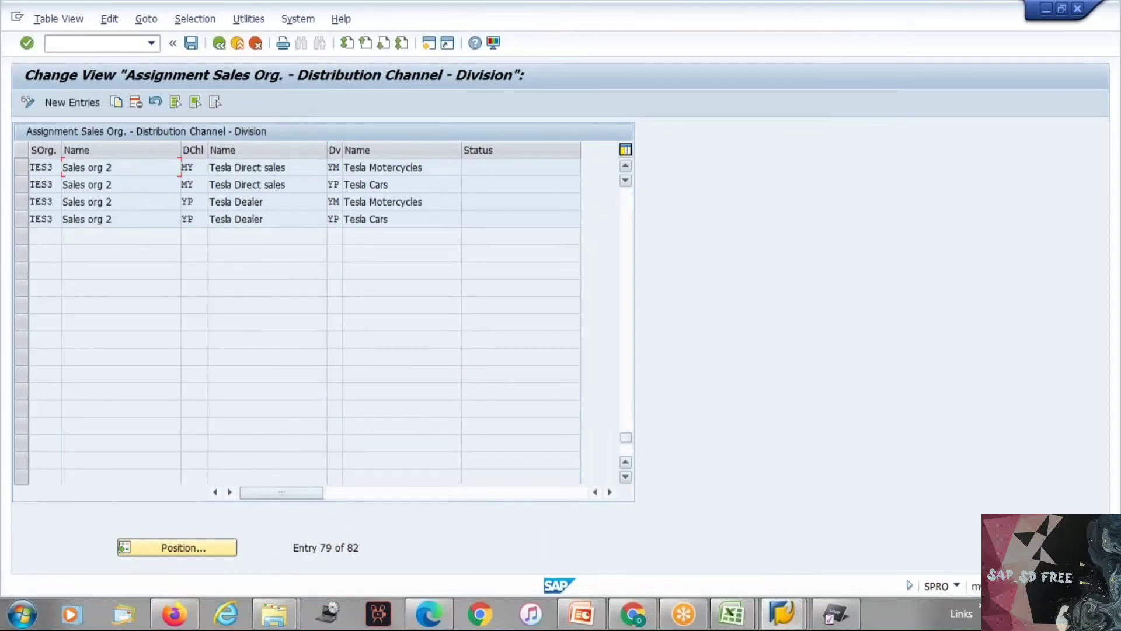
left_click(623, 163)
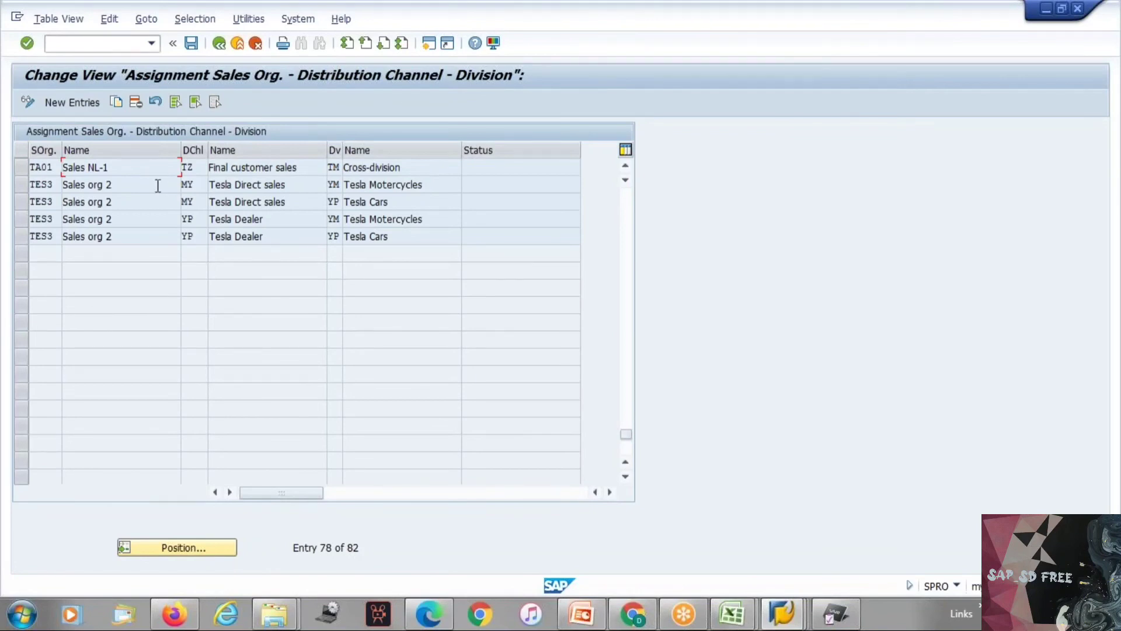
Step: Carry the sales area over to the XD01 screen as sales organization TES3, distribution channel MY and division YM, and submit it
left_click(198, 185)
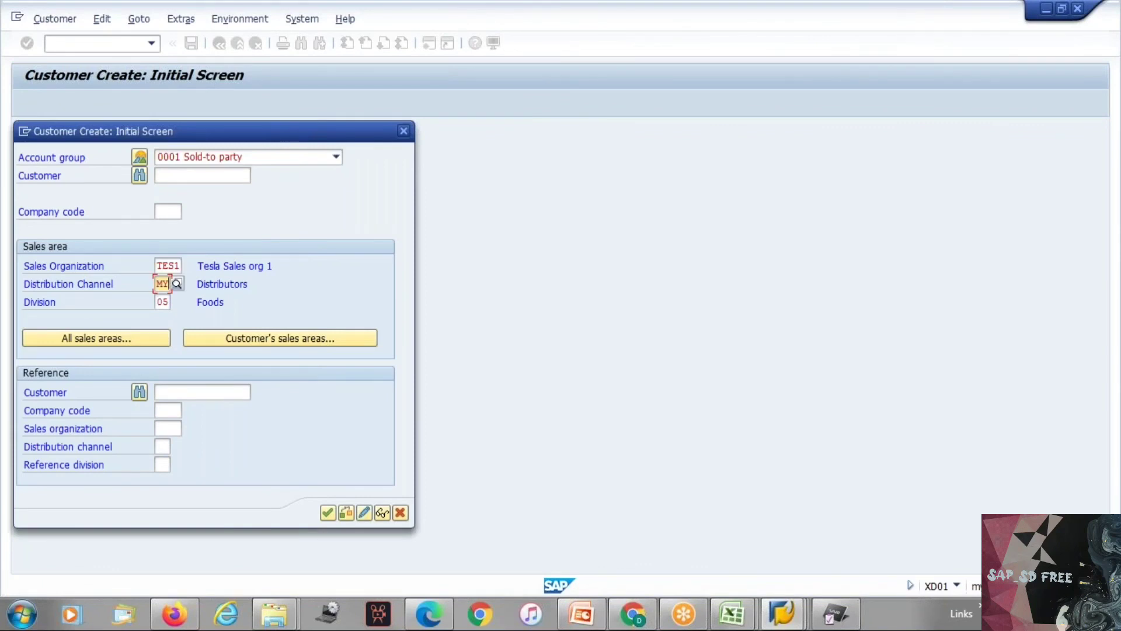
left_click(161, 302)
key("BackSpace")
key("BackSpace")
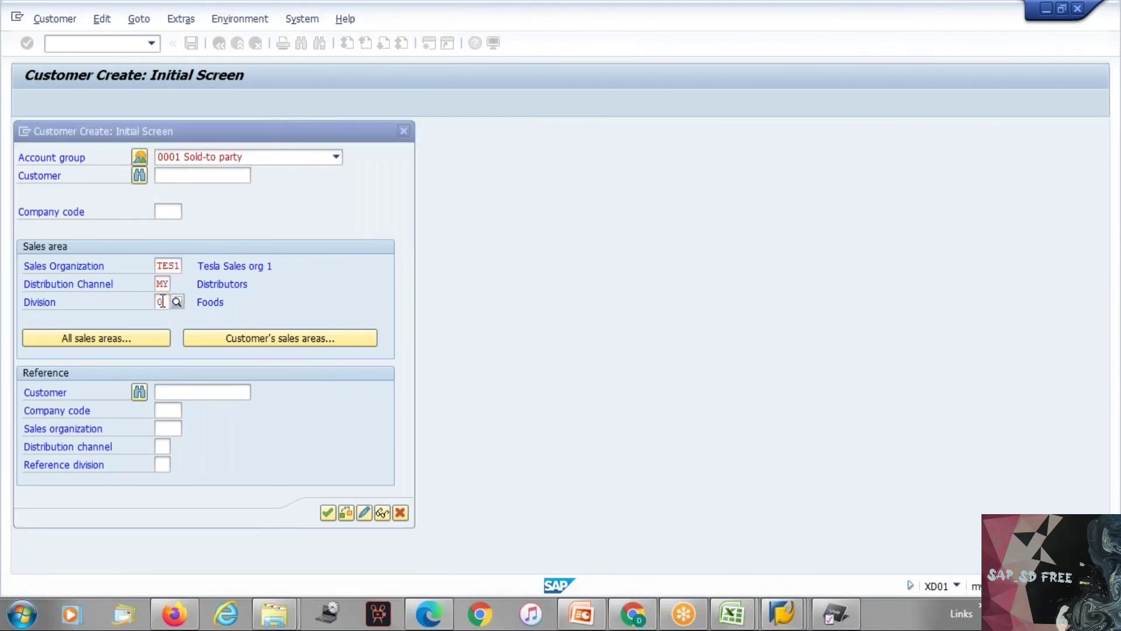
type("ym")
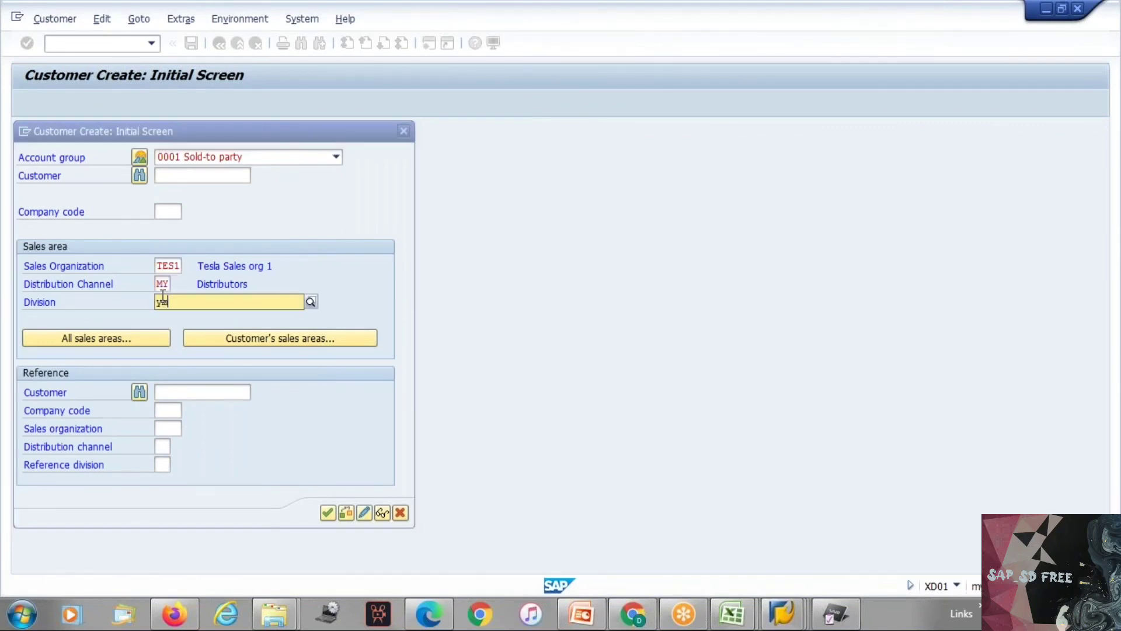
key("Return")
left_click(175, 266)
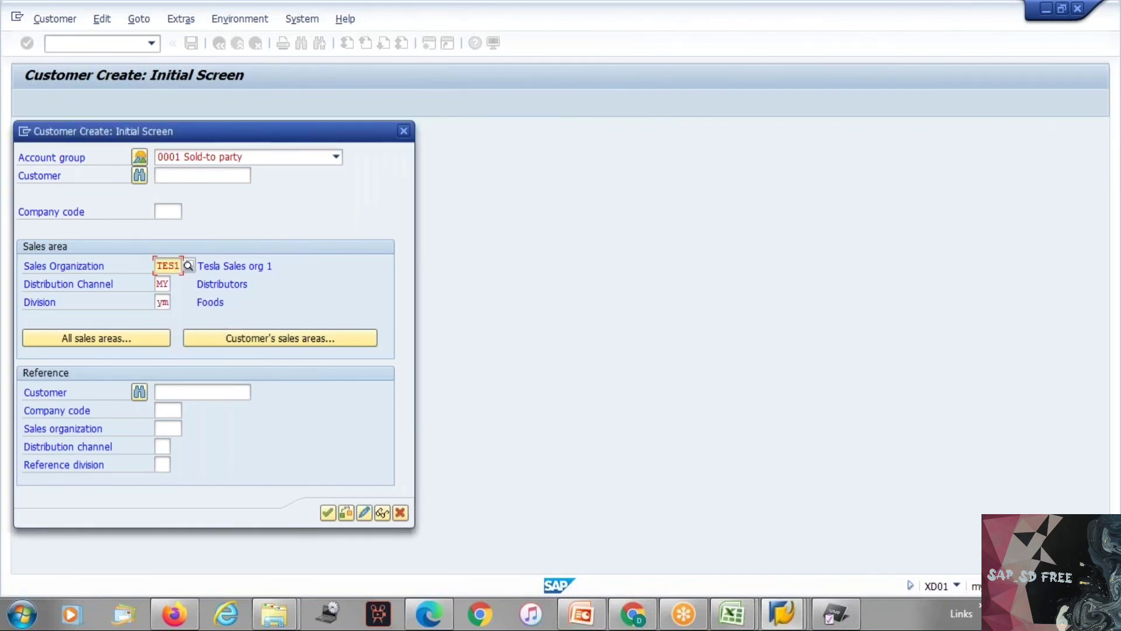
type("3")
key("Return")
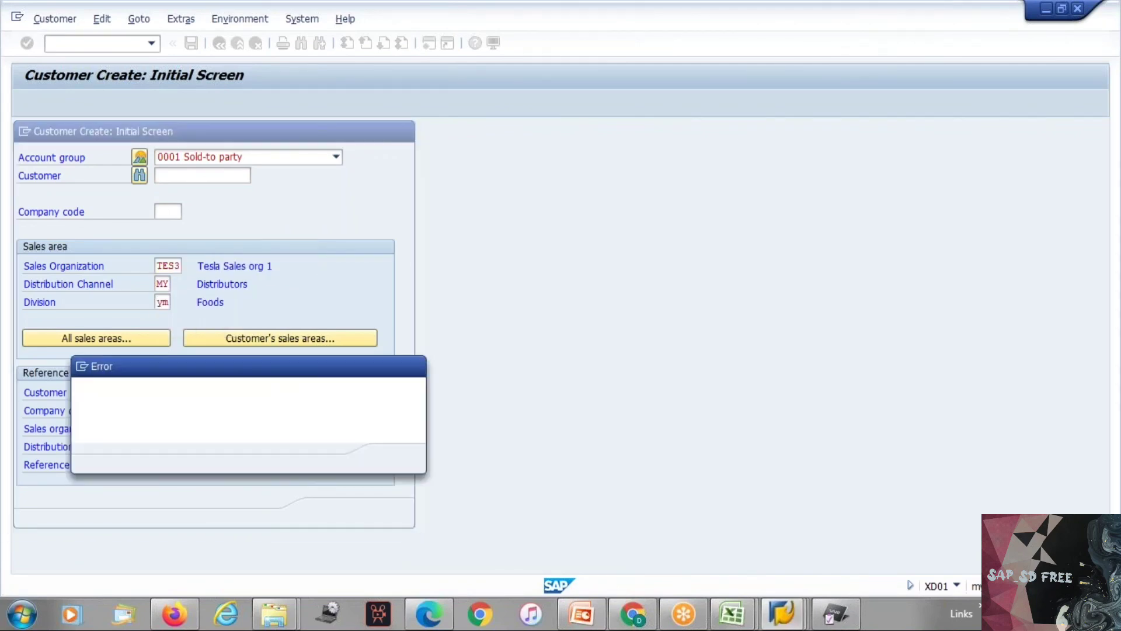
Step: Dismiss the error and select account group 0001 Sold-to party again for the customer
key("Return")
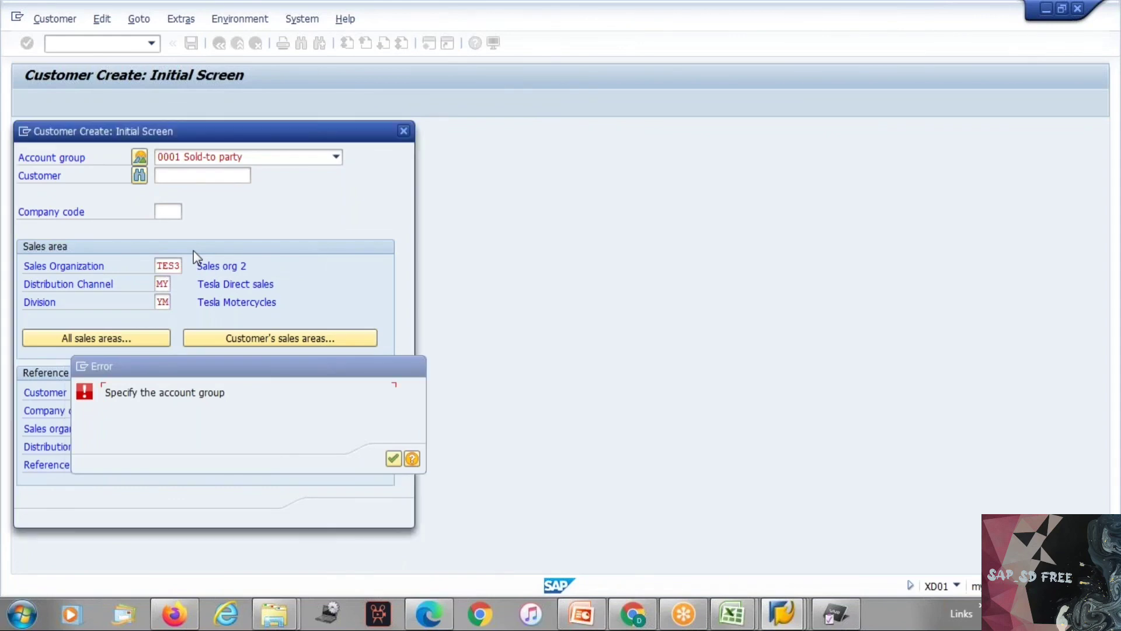
left_click(201, 156)
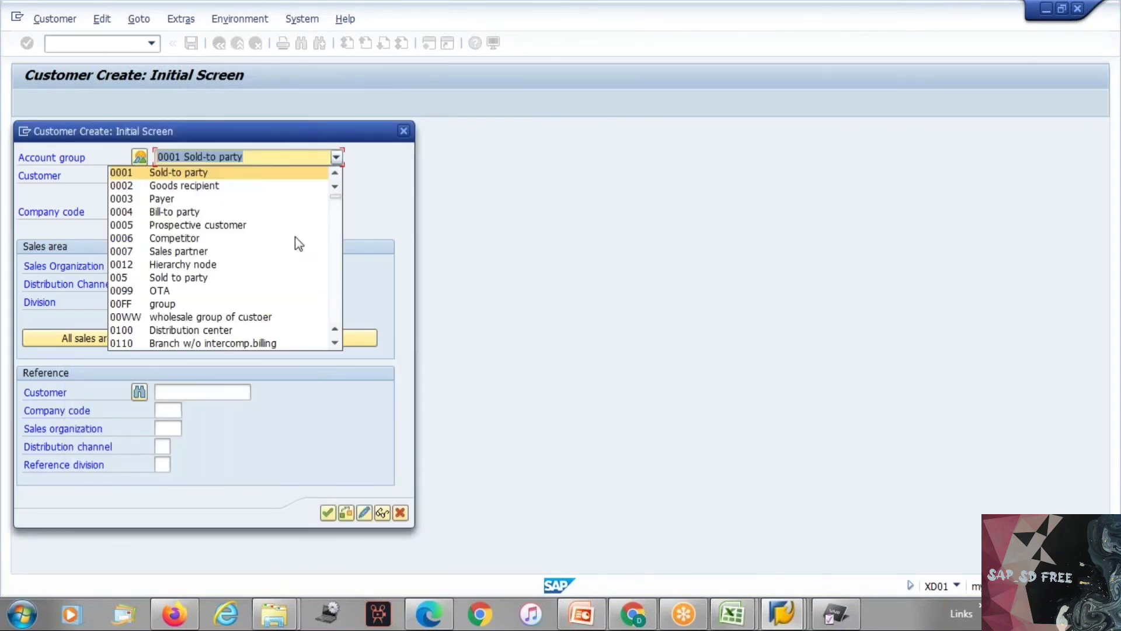
left_click(178, 172)
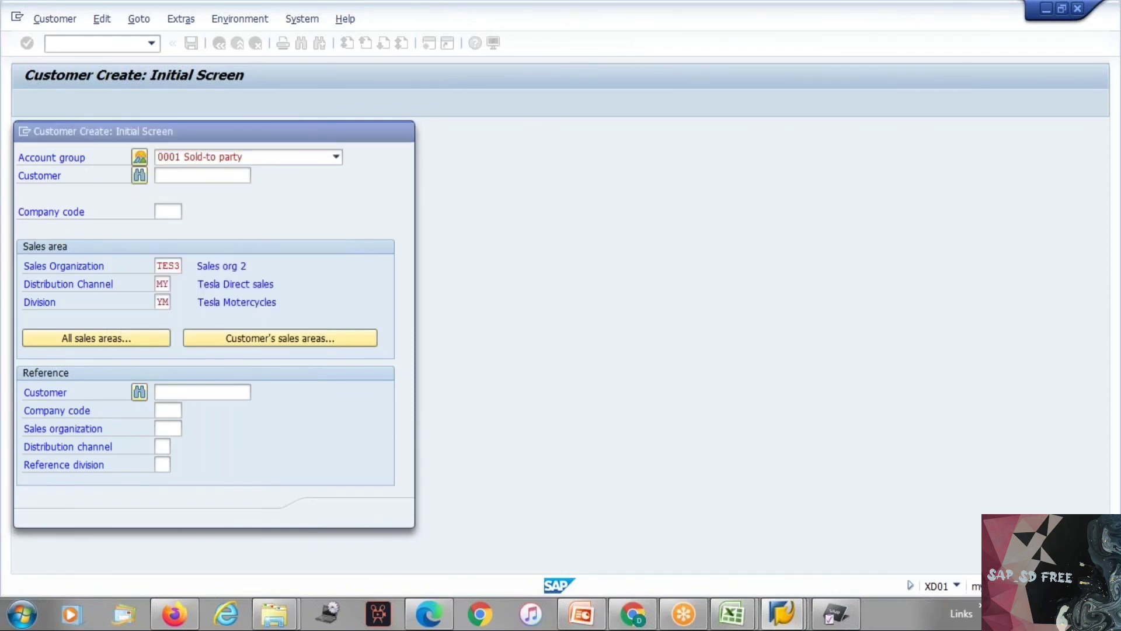
Step: Change the account group to ZTES Sold-to party and proceed to the customer's general data
key("Return")
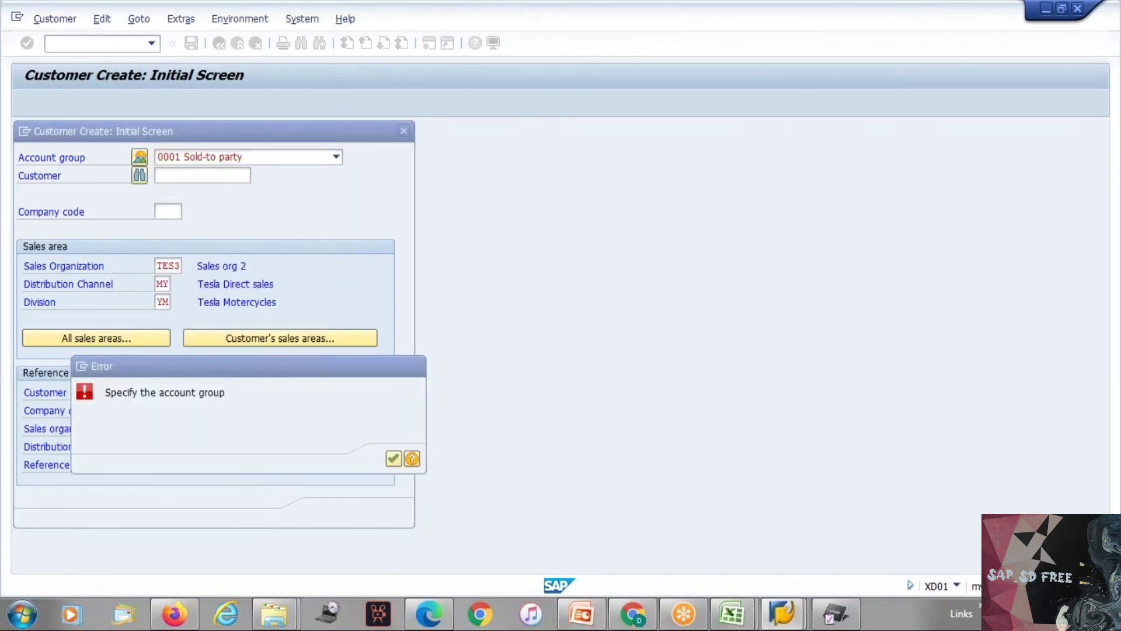
left_click(415, 366)
left_click(198, 152)
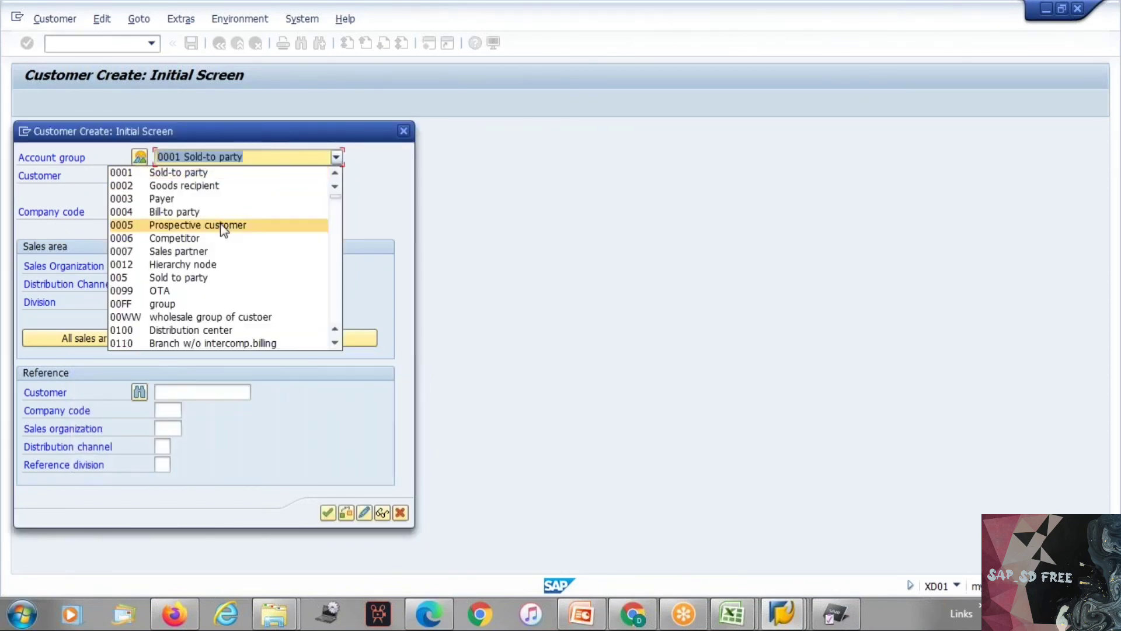
scroll(224, 230, "down", 20)
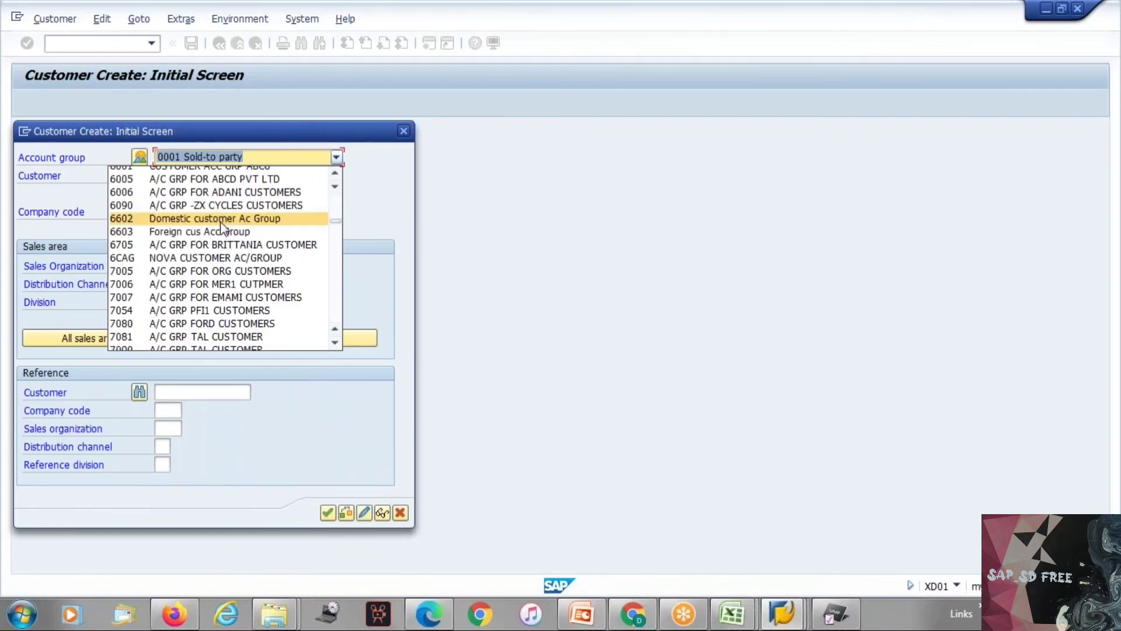
left_click_drag(332, 228, 345, 345)
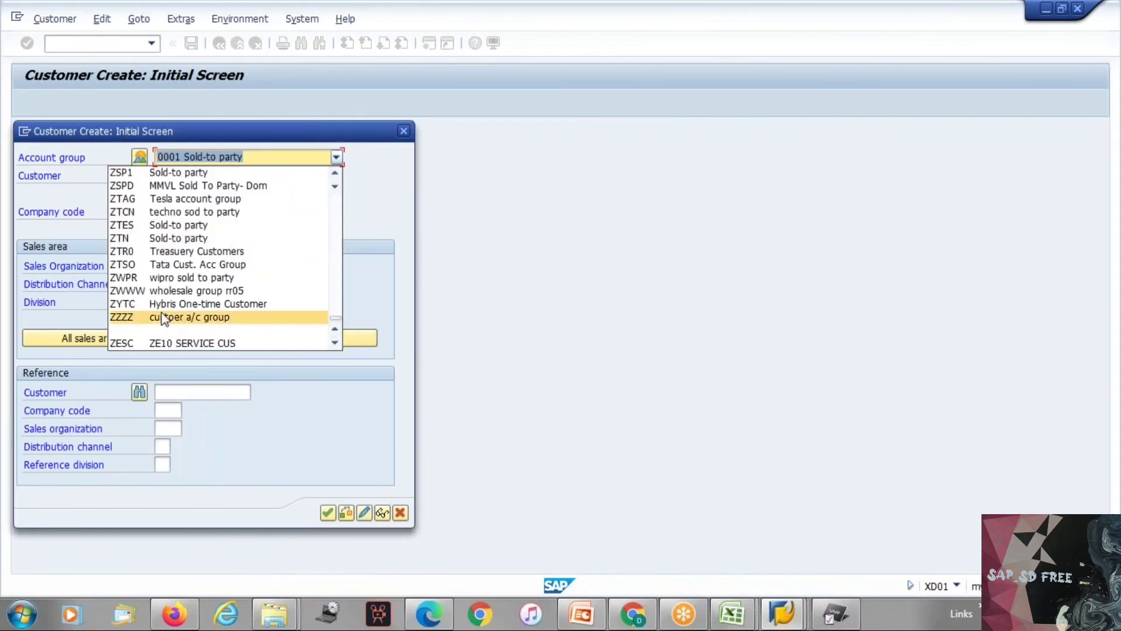
left_click(196, 225)
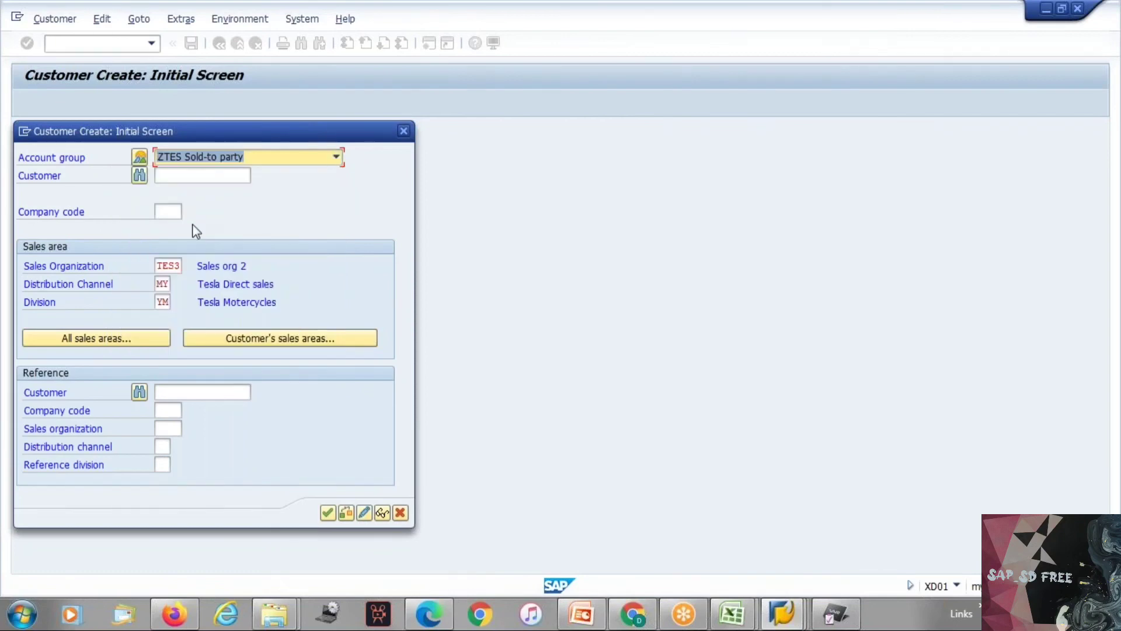
key("Return")
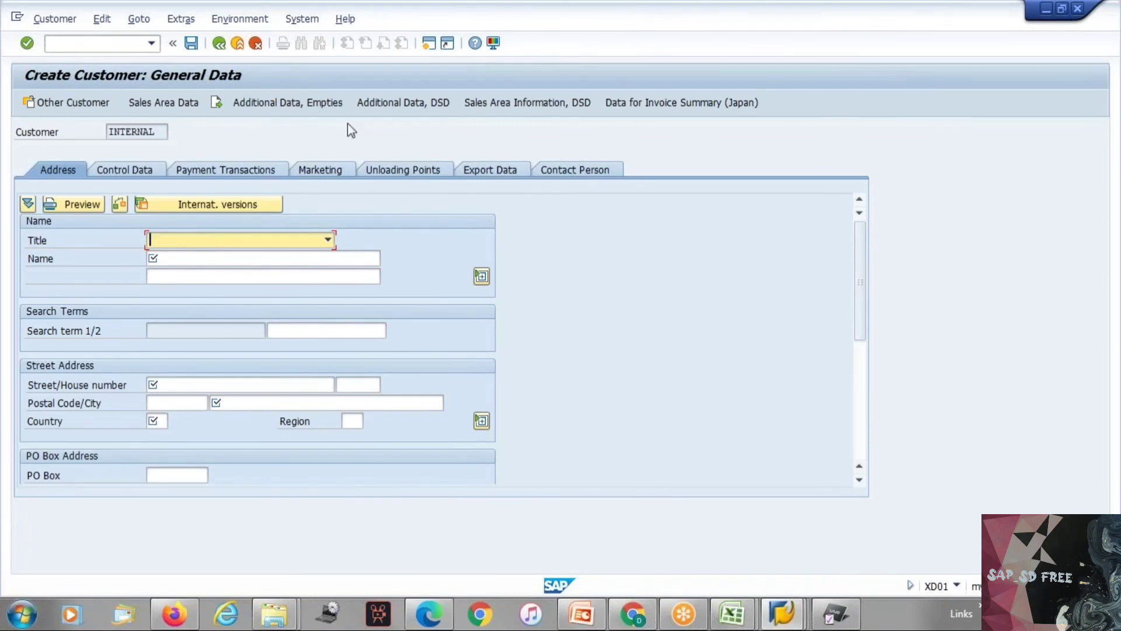
Step: Set the customer's title to Dr. and the name to Tesla Sales org 6
left_click(183, 239)
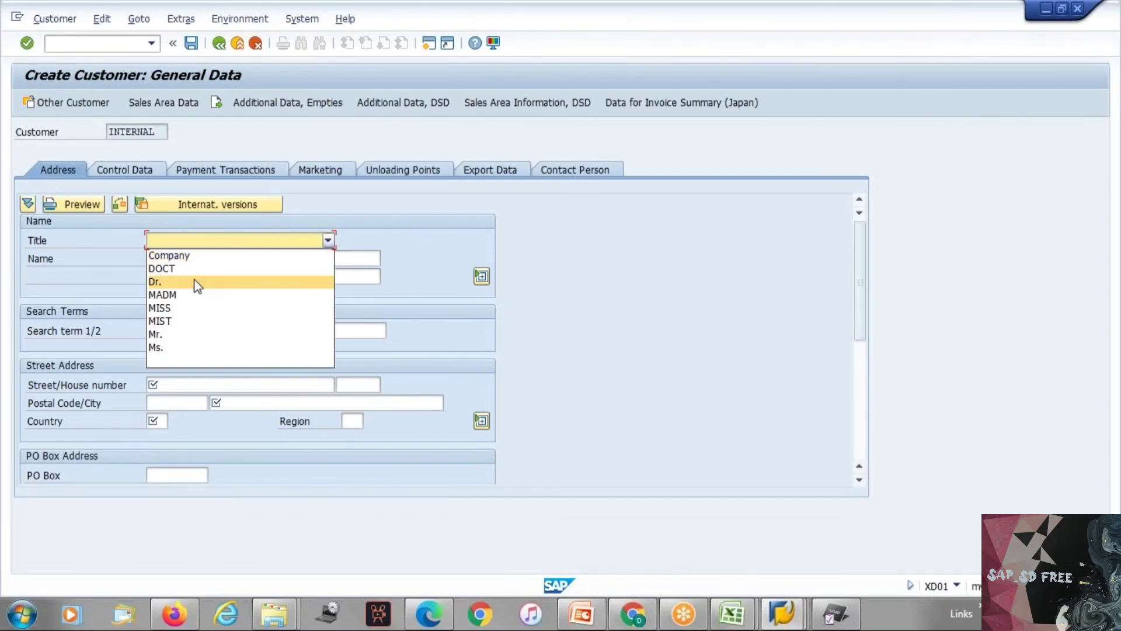
left_click(194, 279)
left_click(182, 258)
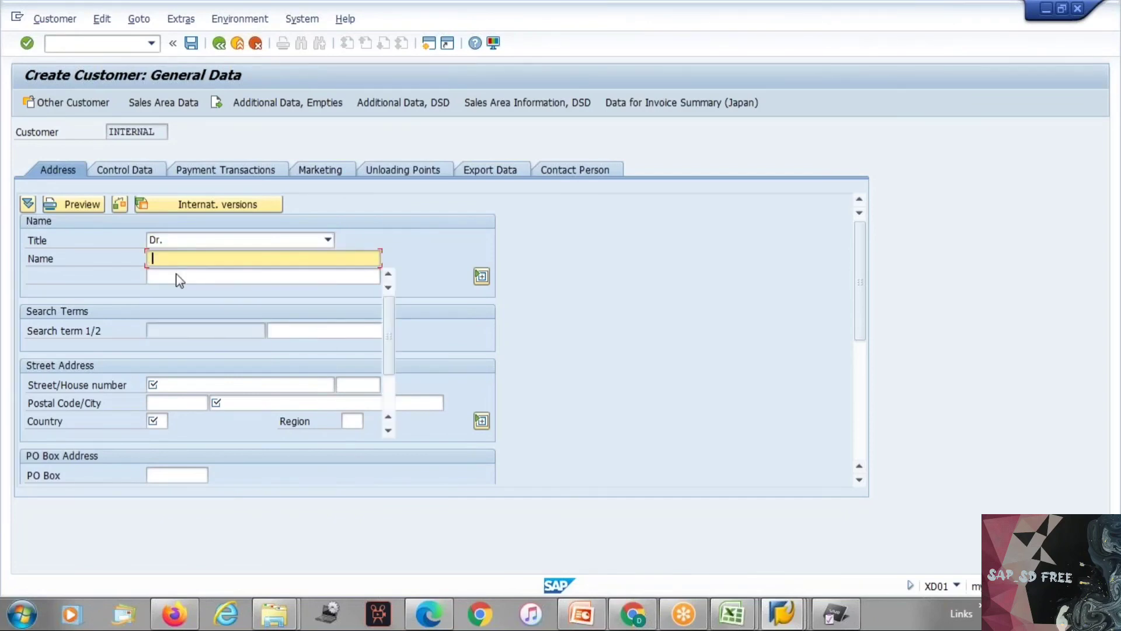
left_click(178, 275)
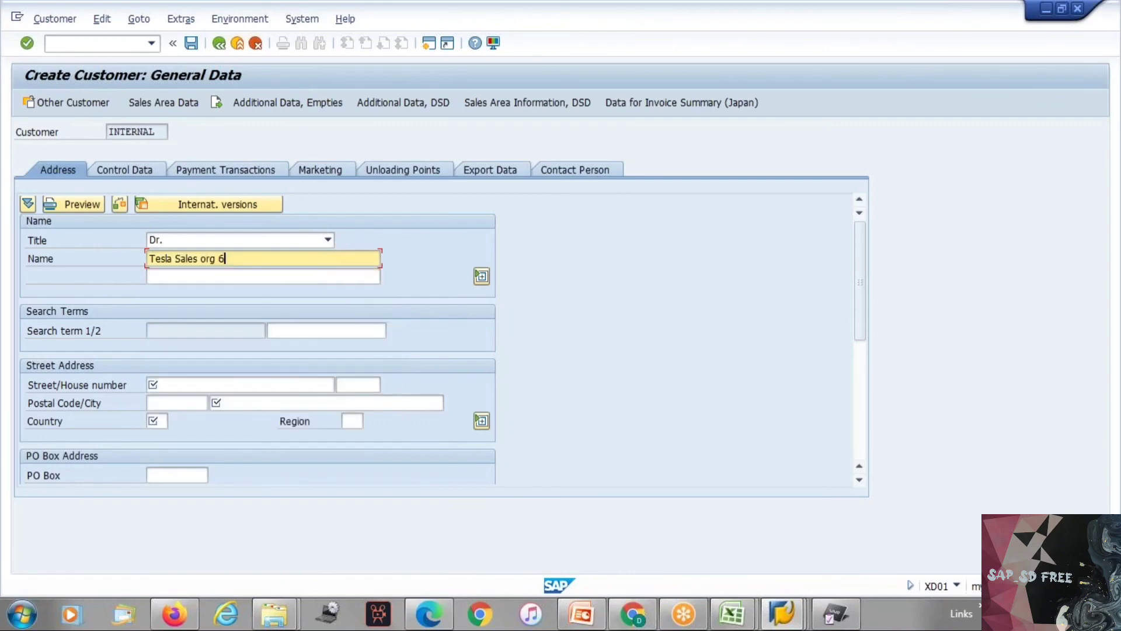
key("Return")
Step: Fill in the customer's street address with a placeholder street, the city Bangalore and the country IN
type("sdfde")
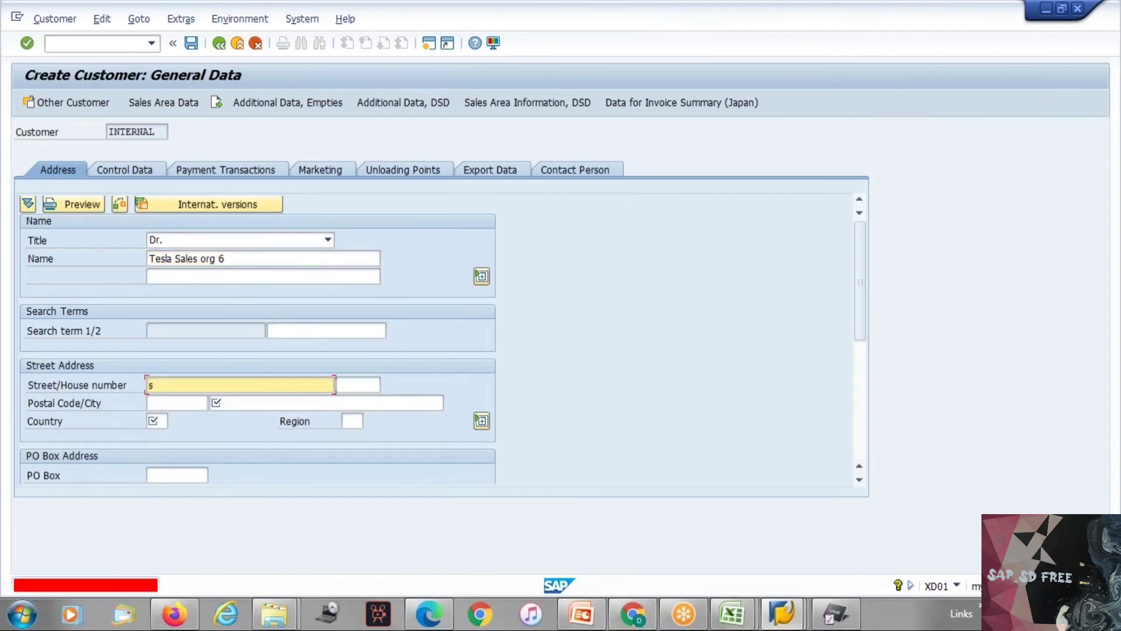
key("Return")
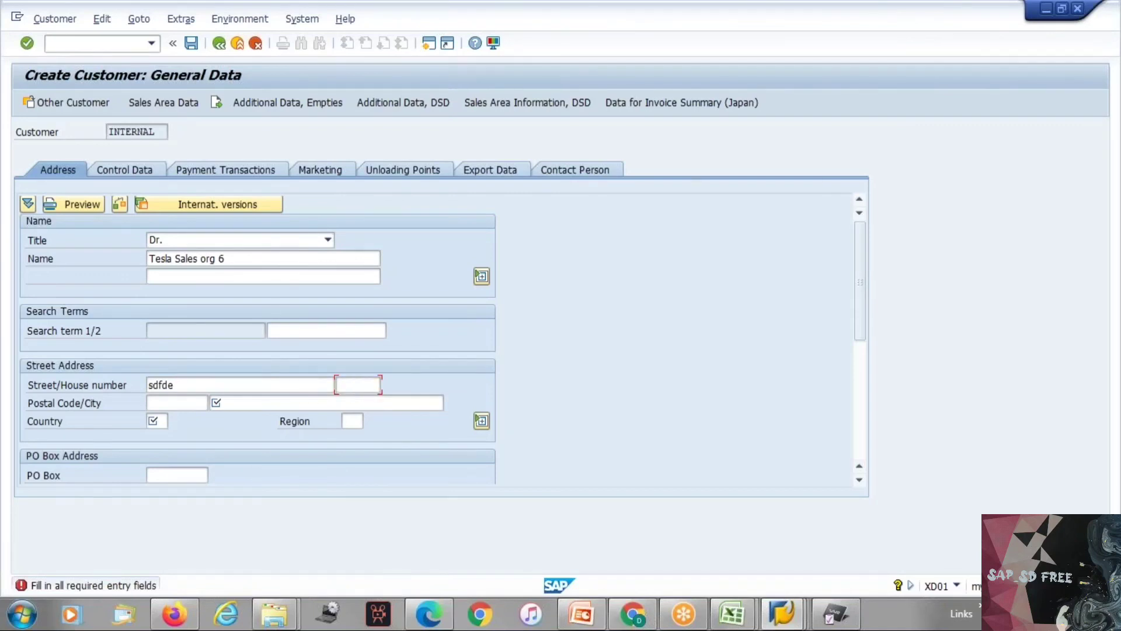
left_click(239, 404)
type("Bangalore")
left_click(163, 421)
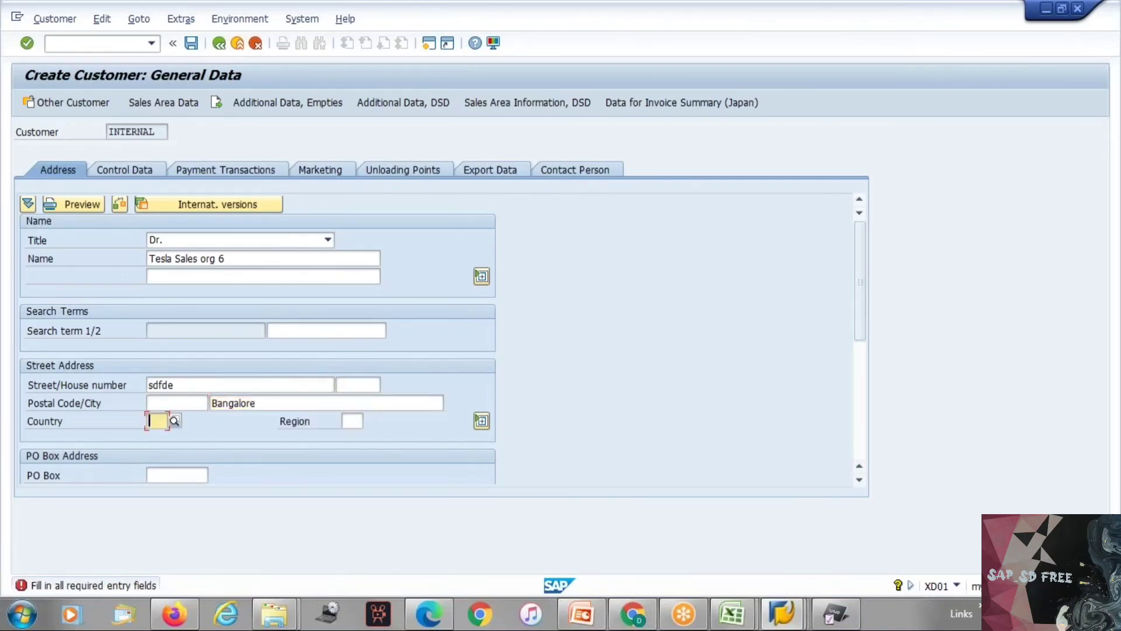
type("in")
key("Return")
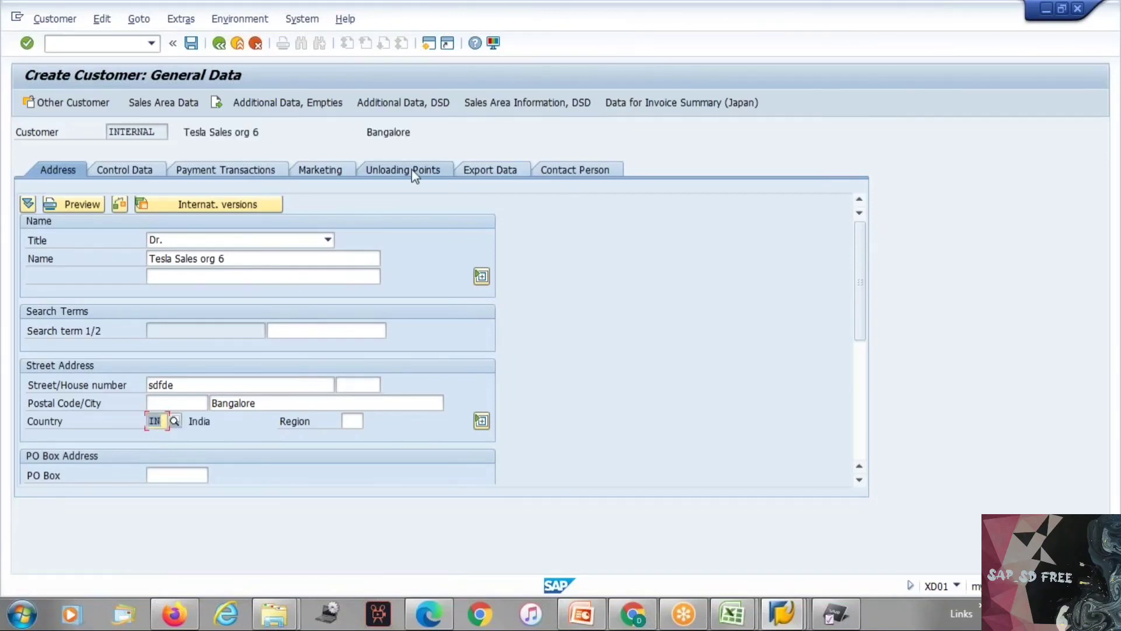
Step: Open the customer's sales area data and set both the delivery priority and the shipping conditions to 01
left_click(169, 105)
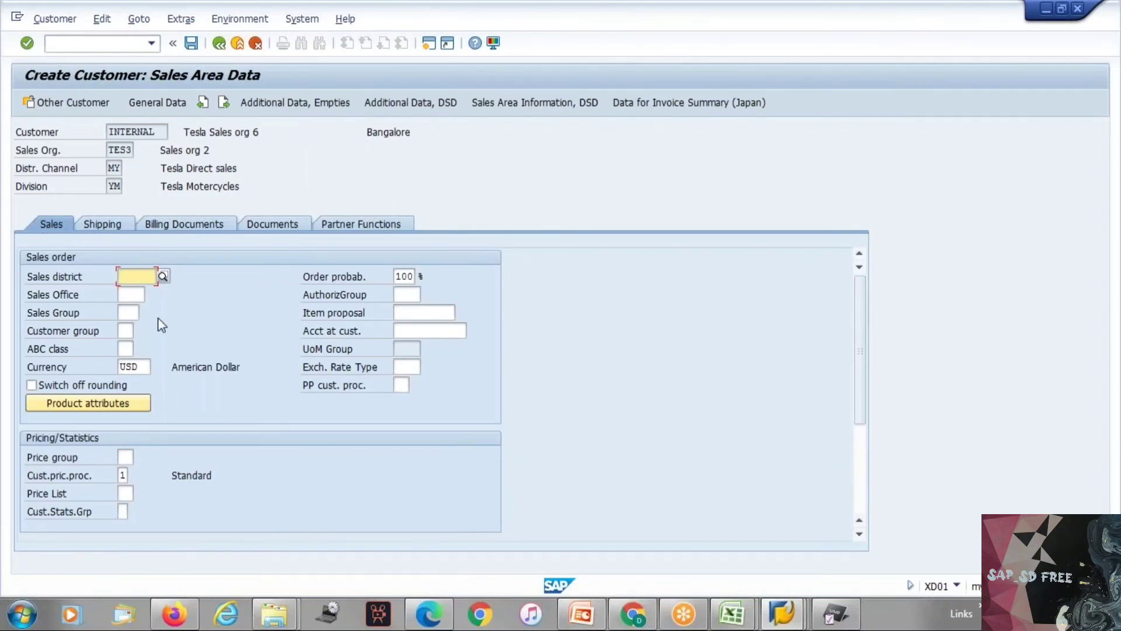
left_click(112, 227)
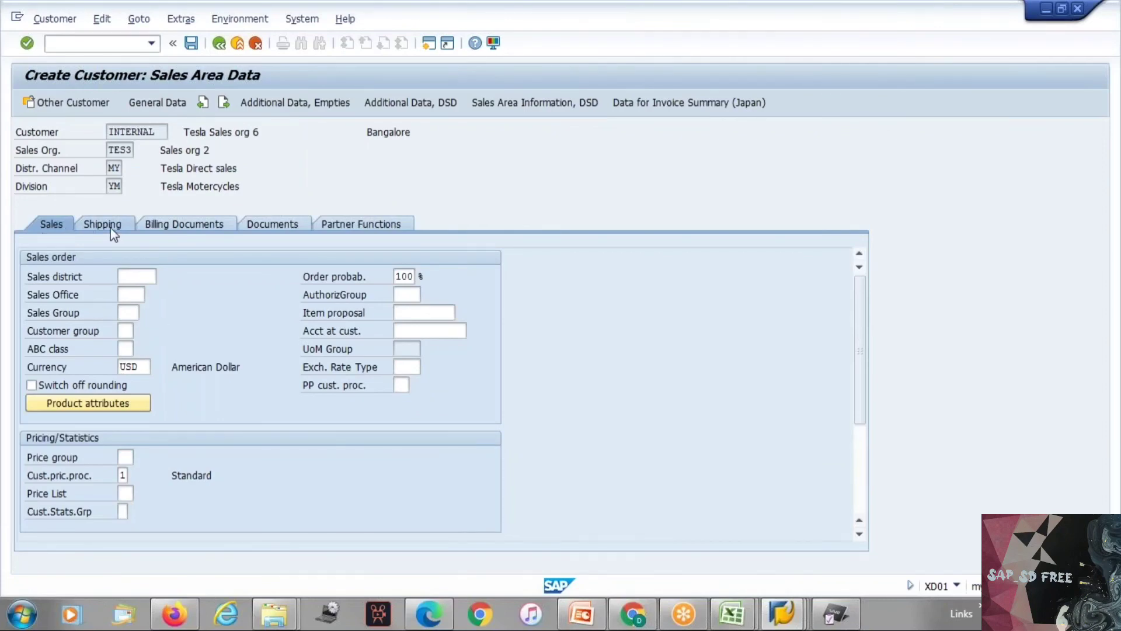
left_click(198, 227)
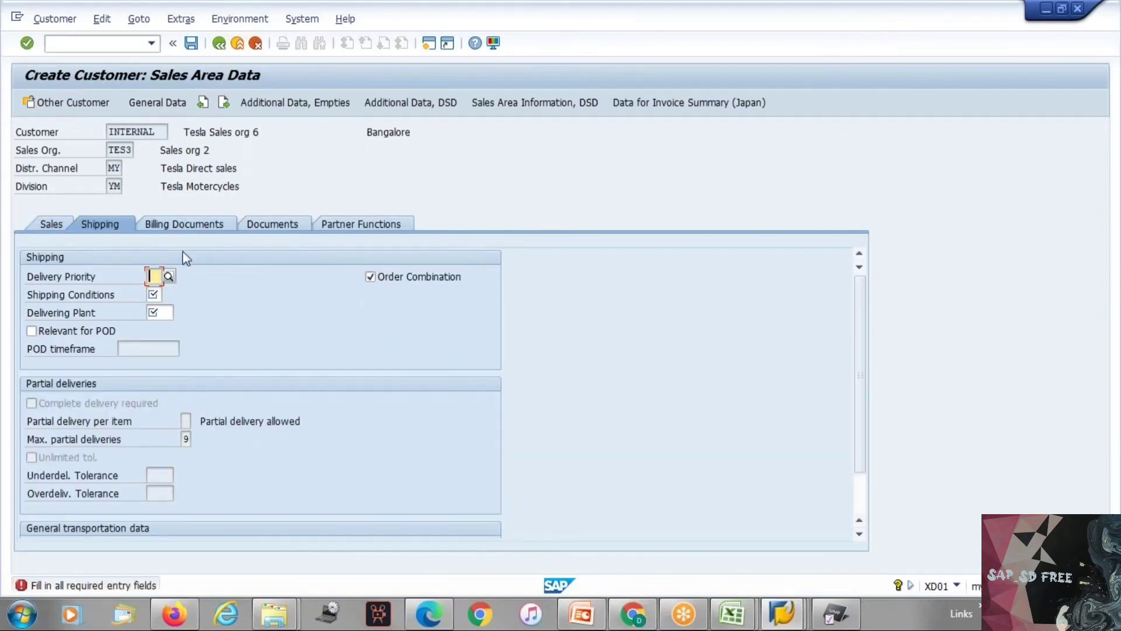
type("01")
key("Tab")
key("F4")
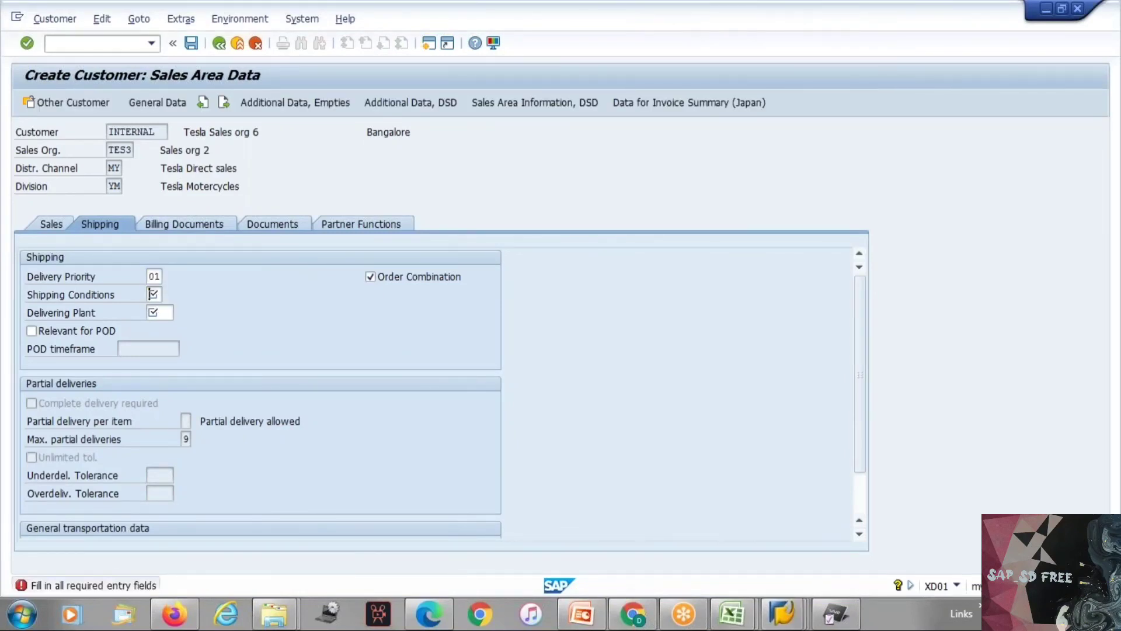
type("01")
key("Return")
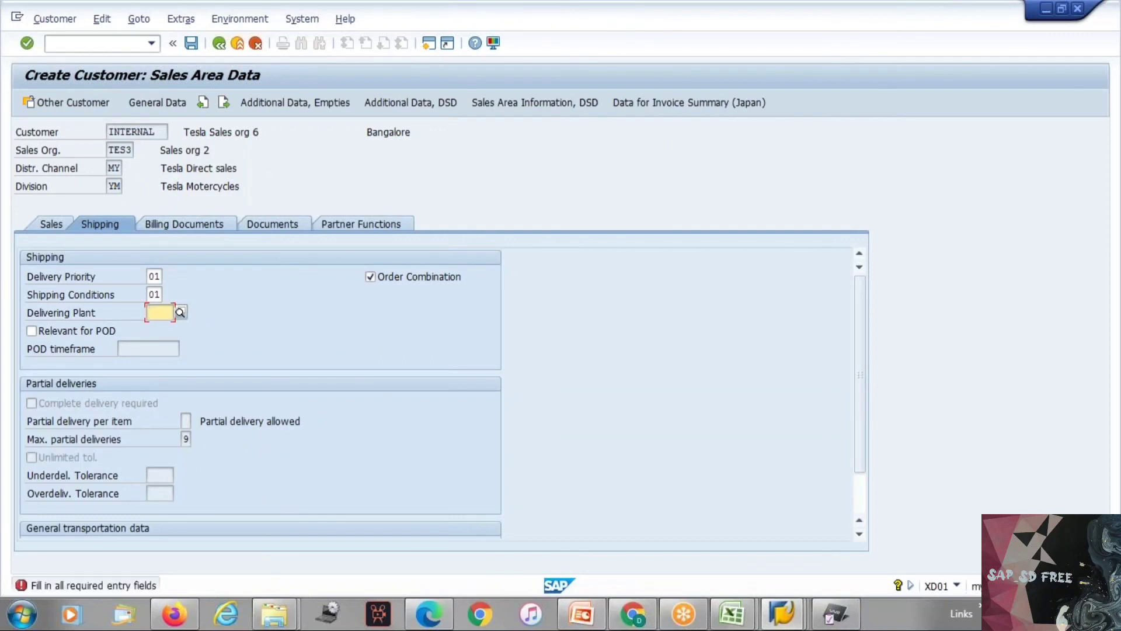
Step: Try TES3 as the delivering plant and replace it with TEP1
type("tes")
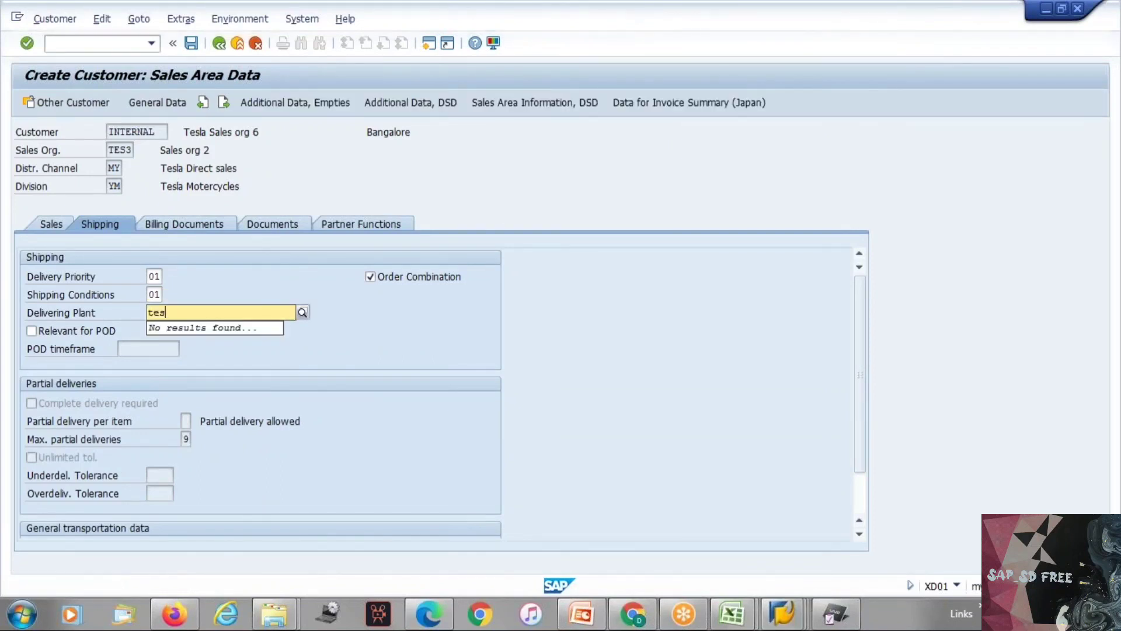
type("3")
key("Return")
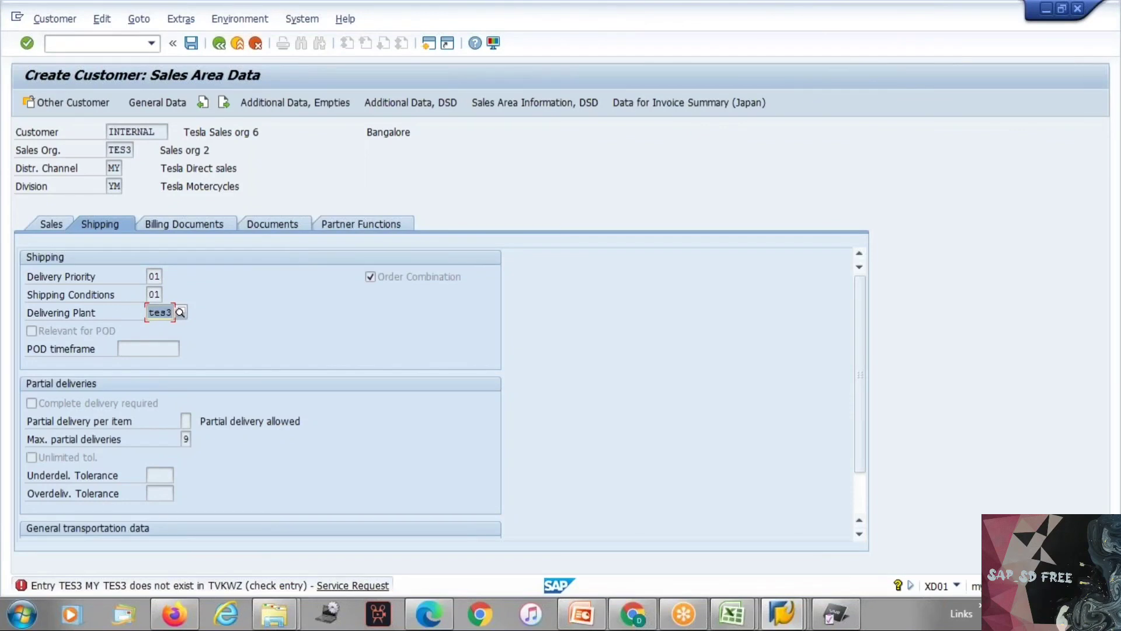
left_click(167, 312)
key("BackSpace")
key("BackSpace")
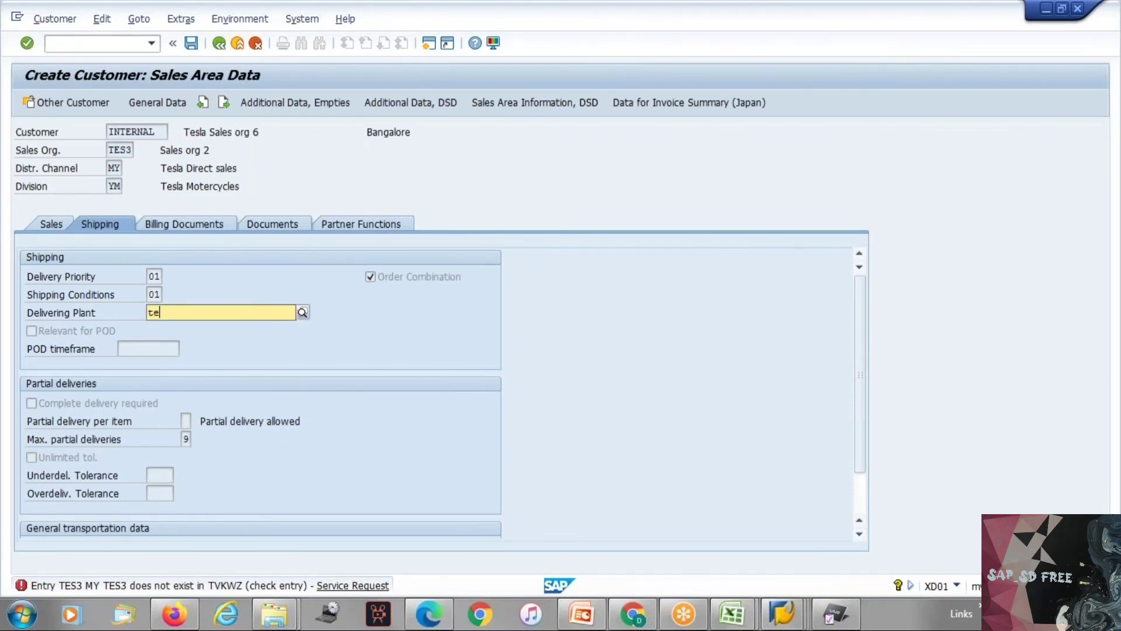
type("p1")
key("Return")
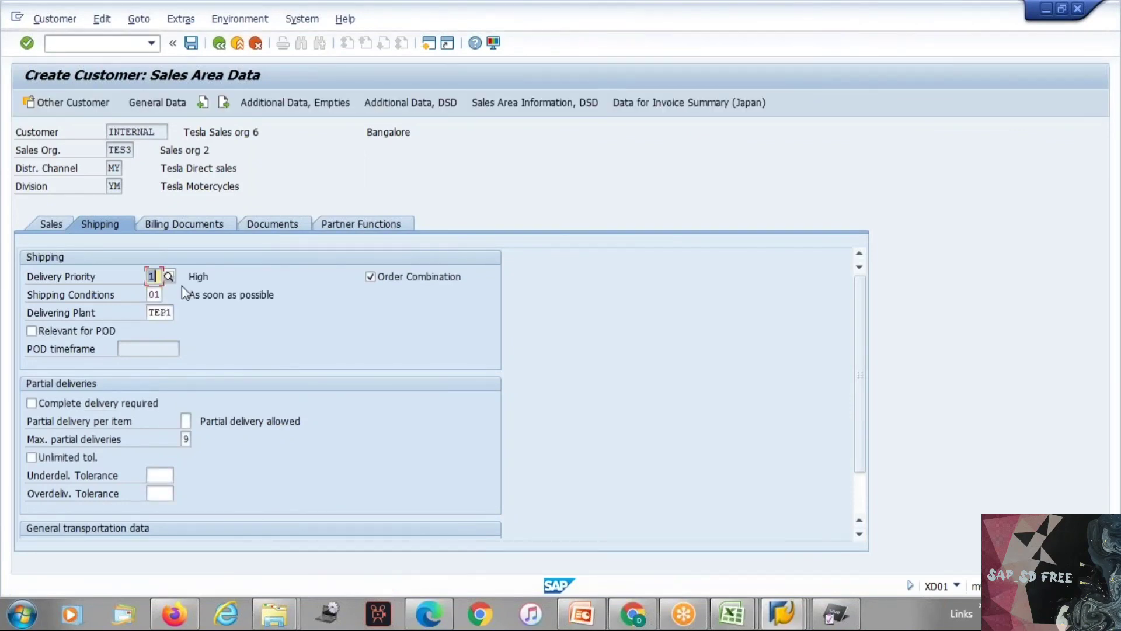
Step: Set the billing tax classification to 1 for both United States tax categories, UTXJ and ZWST
left_click(220, 224)
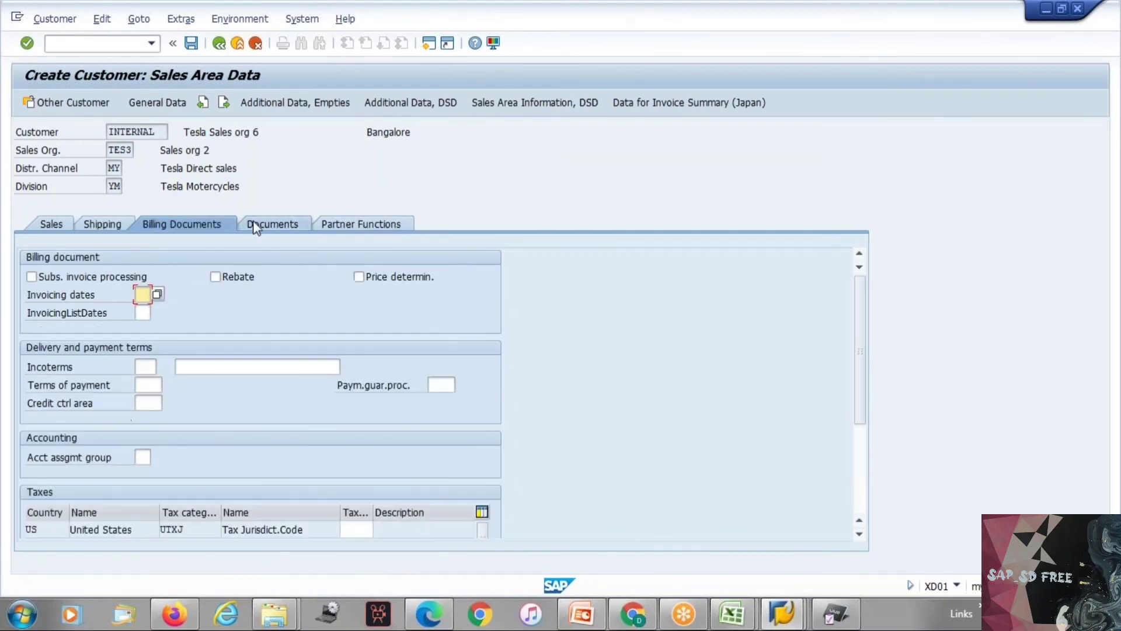
key("Return")
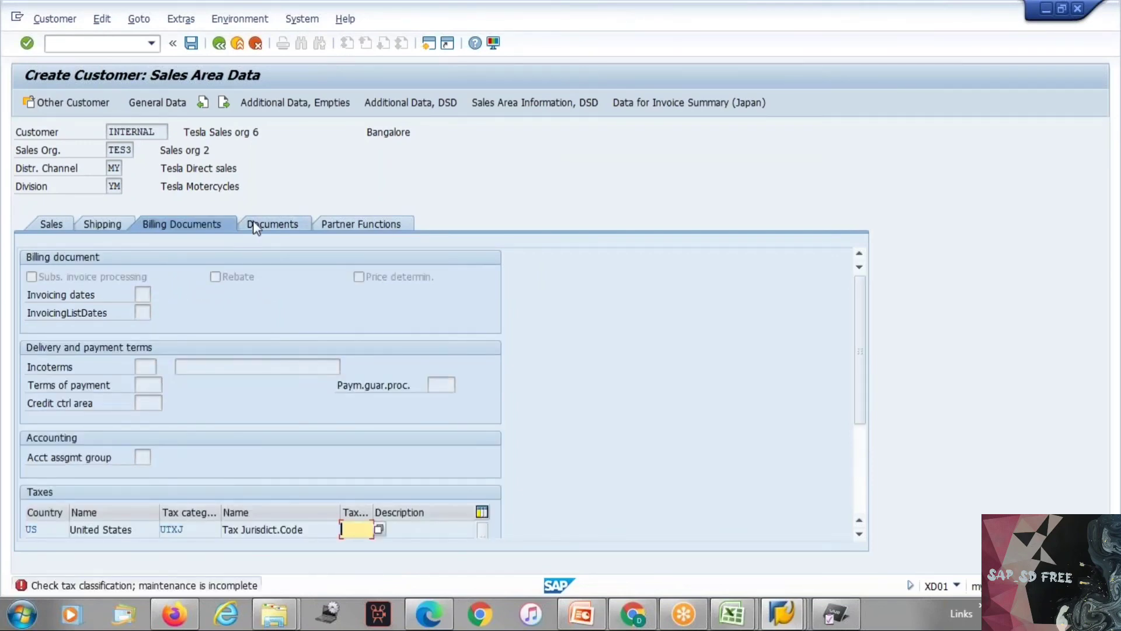
type("1")
key("Return")
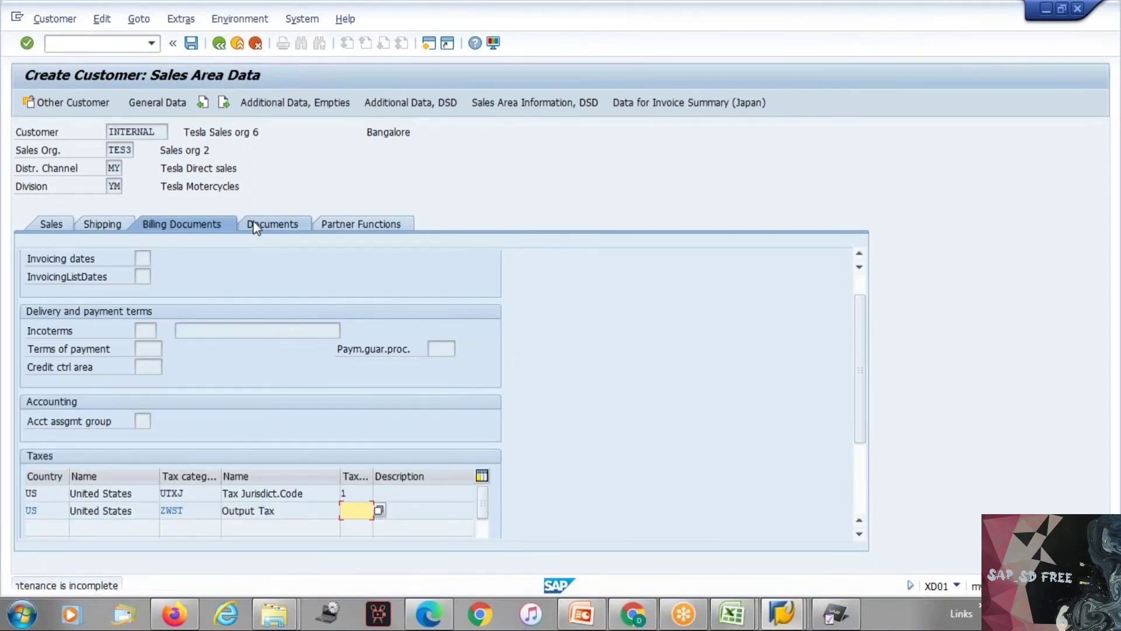
type("1")
key("Return")
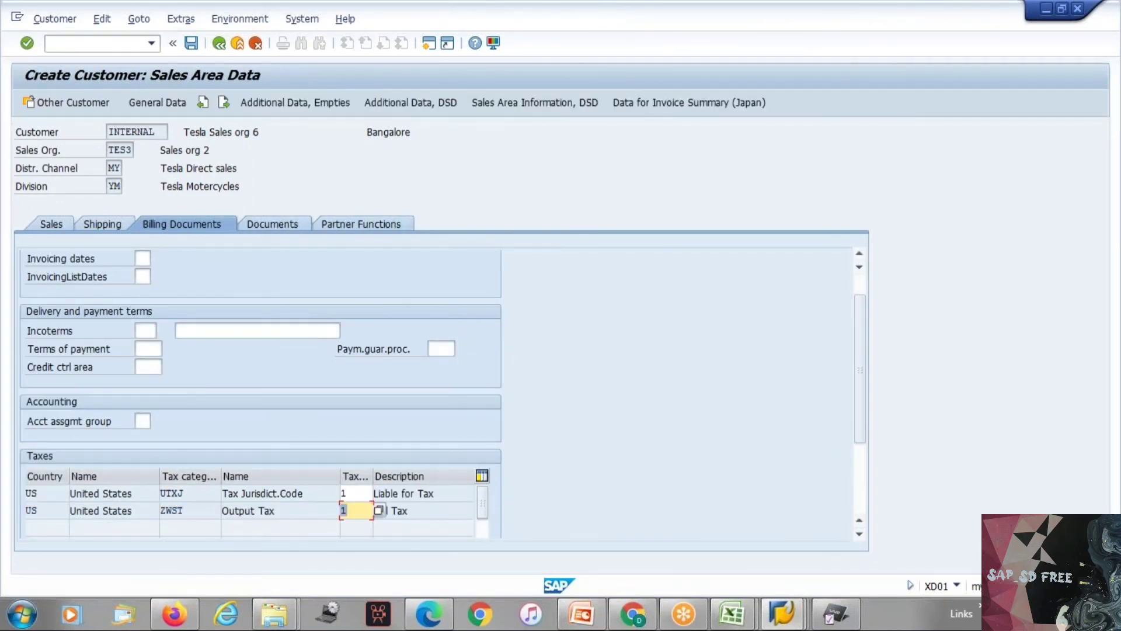
Step: Examine the customer's partner functions SP, BP, PY and SH
left_click(268, 228)
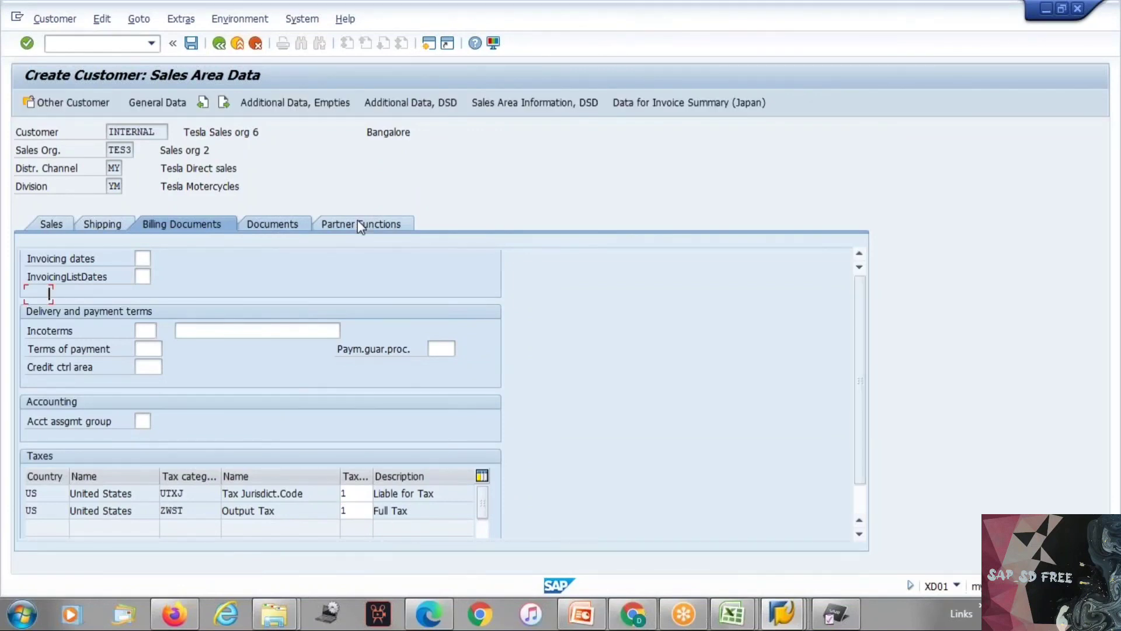
left_click(359, 226)
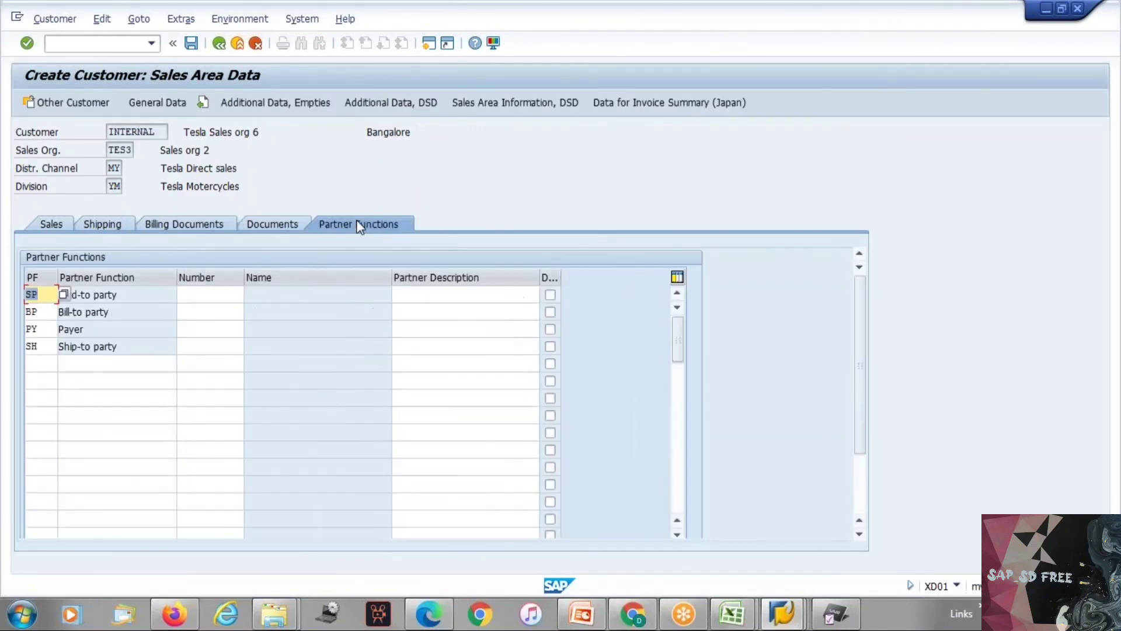
left_click(41, 312)
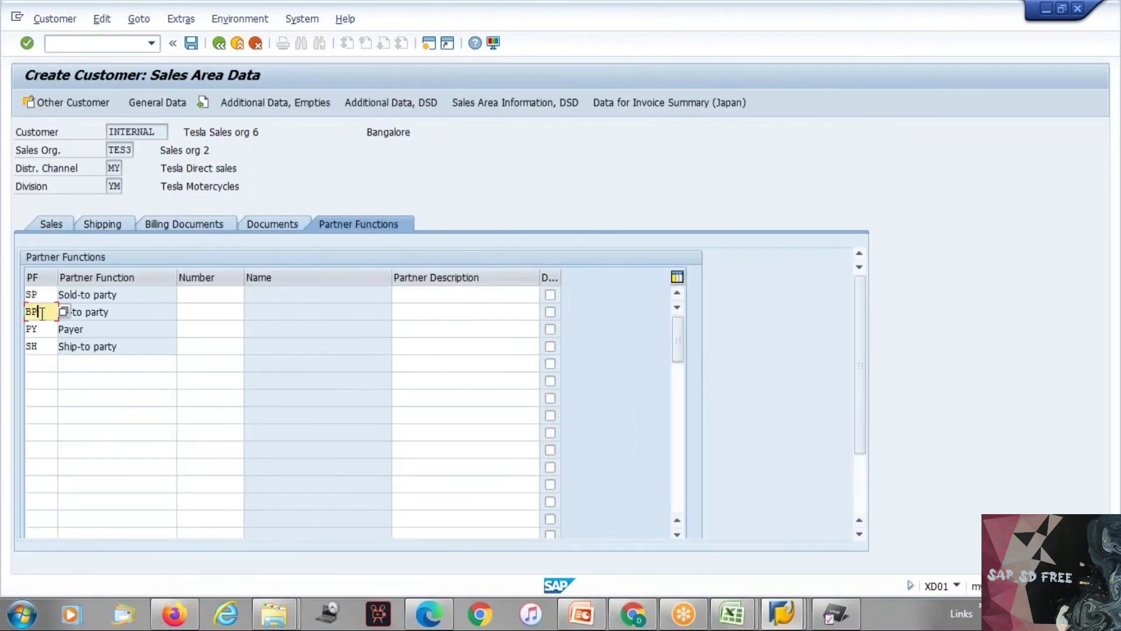
left_click(45, 328)
left_click(42, 346)
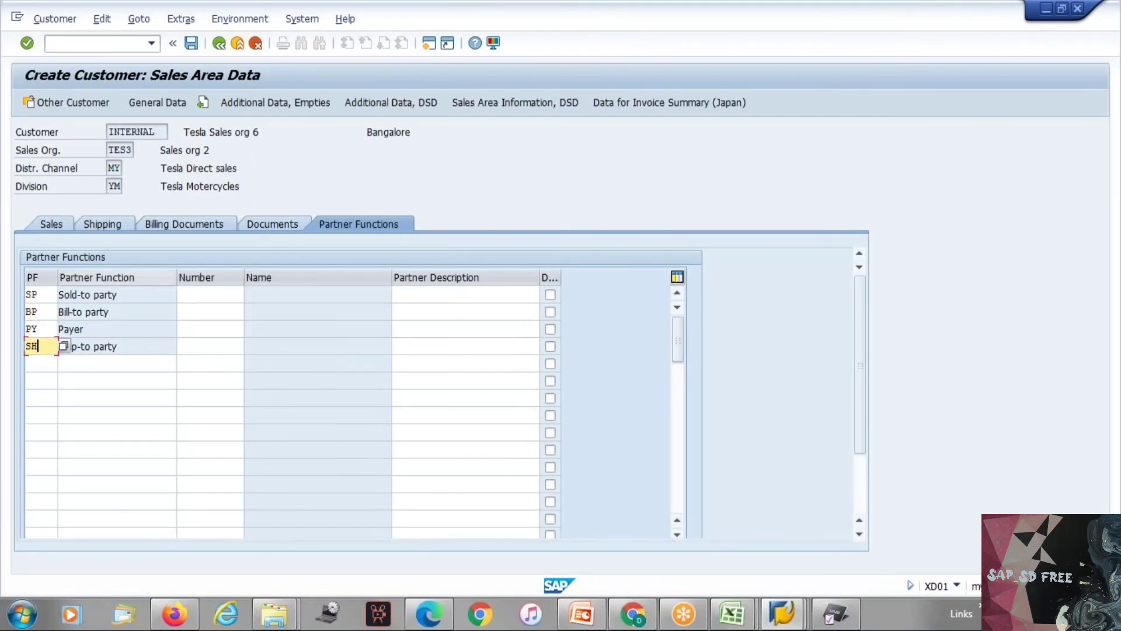
left_click(51, 224)
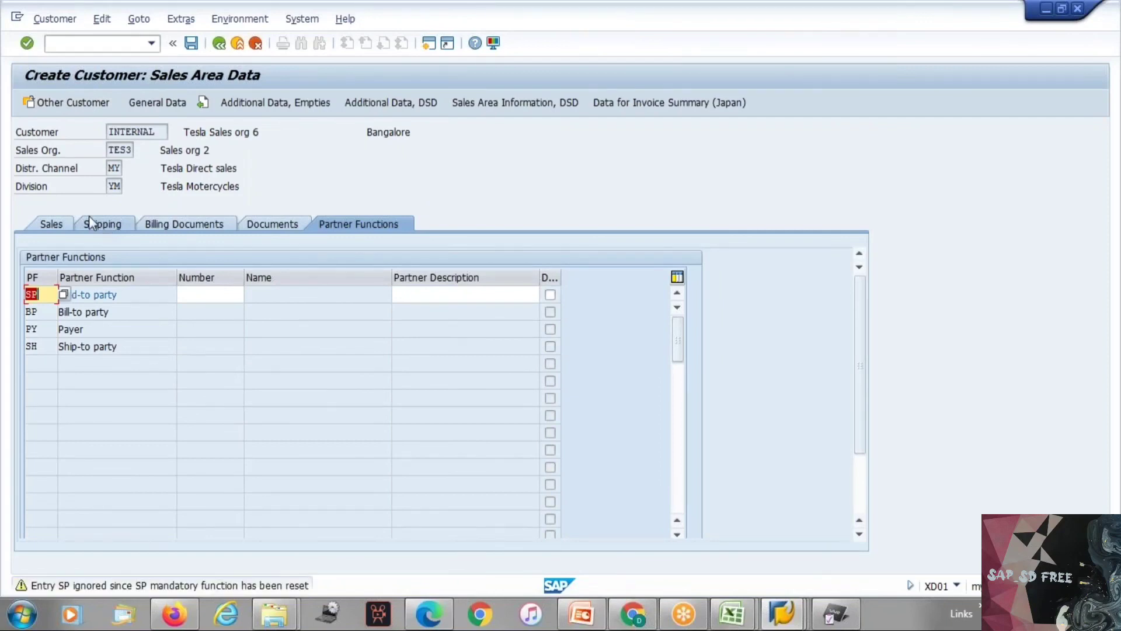
key("Return")
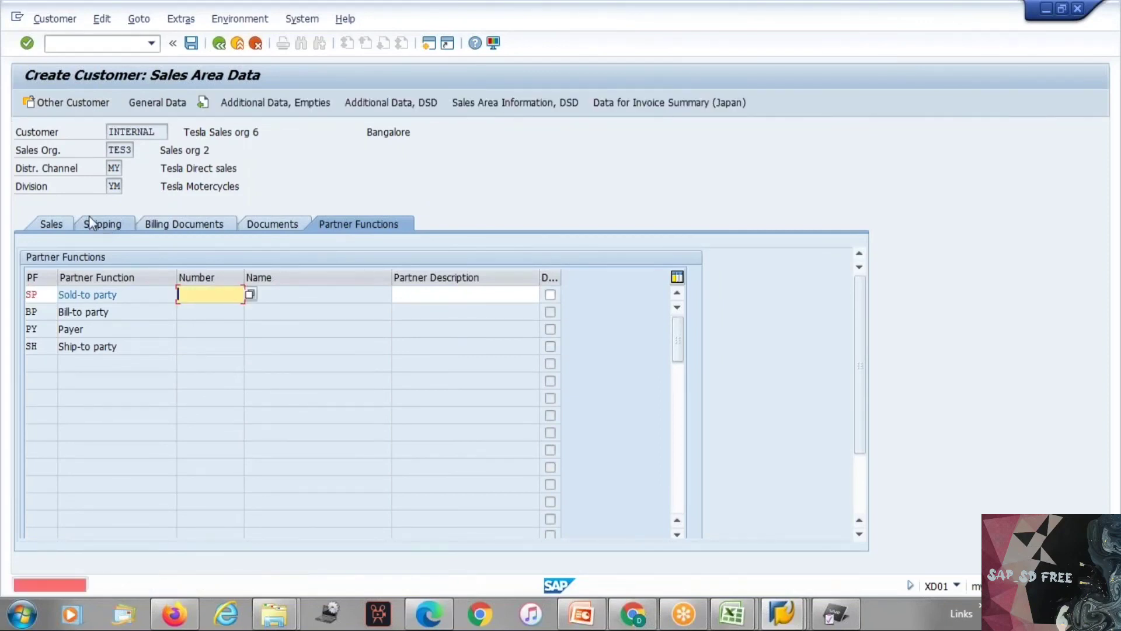
Step: Cancel processing of this customer, discard the entered data and return to the initial customer creation screen
left_click(256, 44)
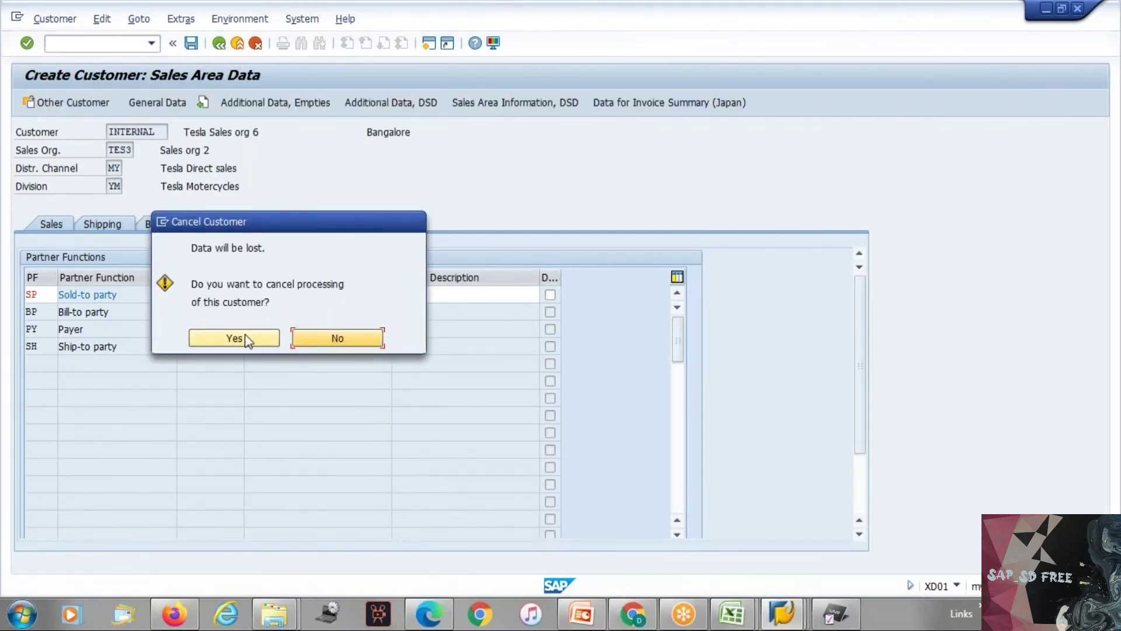
left_click(246, 342)
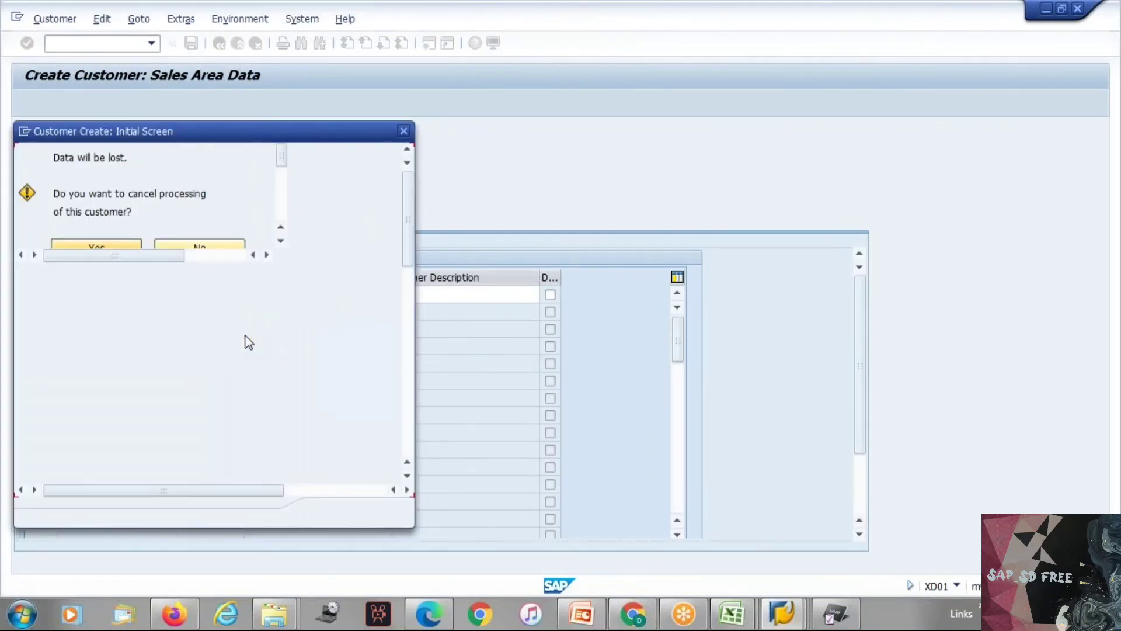
key("Return")
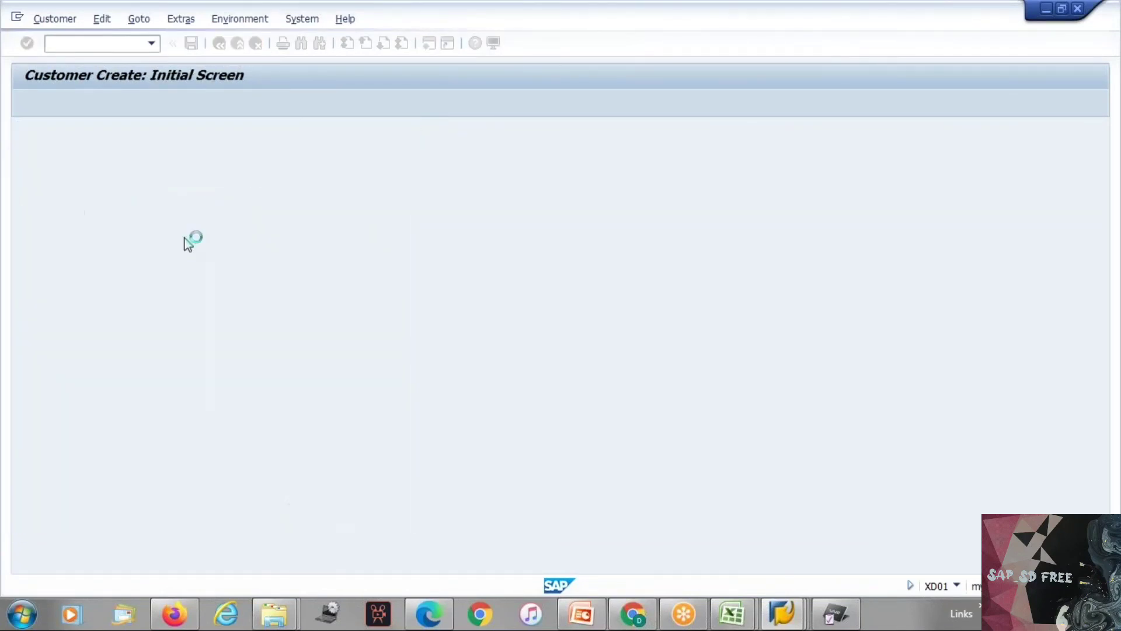
Step: Set the new customer's title to Mr. and the name to Tesla Sales org 6
left_click(173, 244)
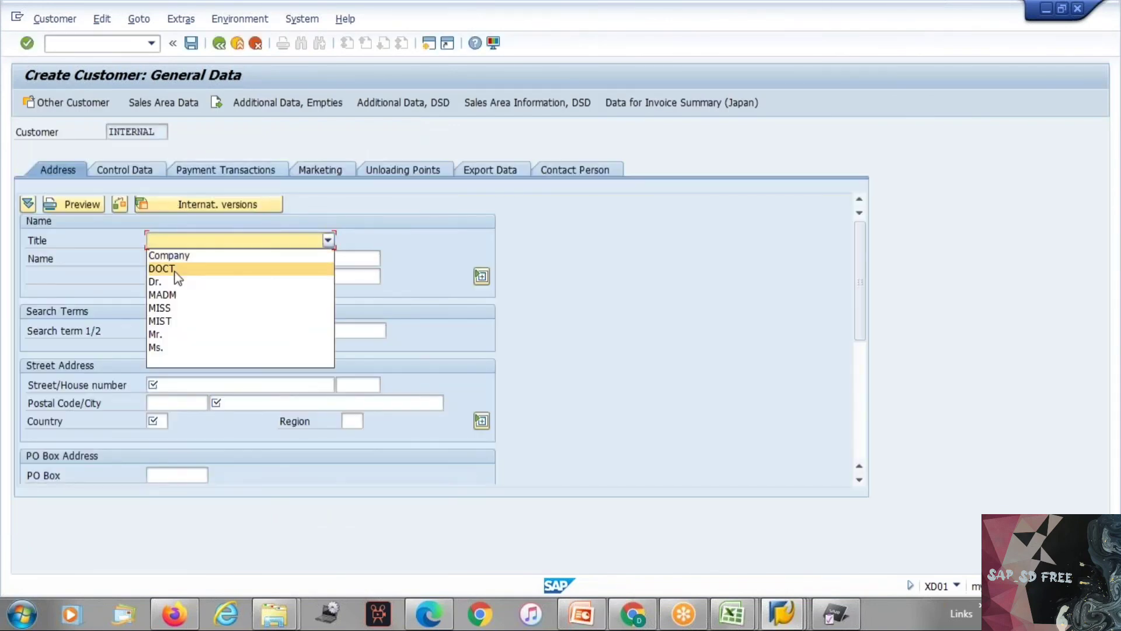
left_click(166, 333)
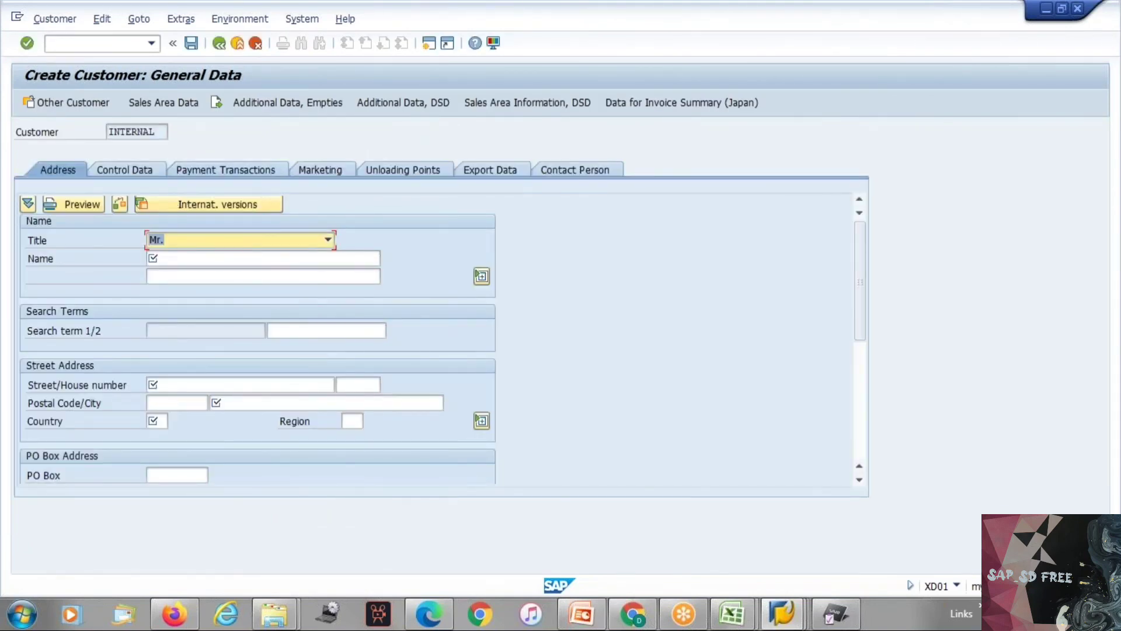
left_click(170, 241)
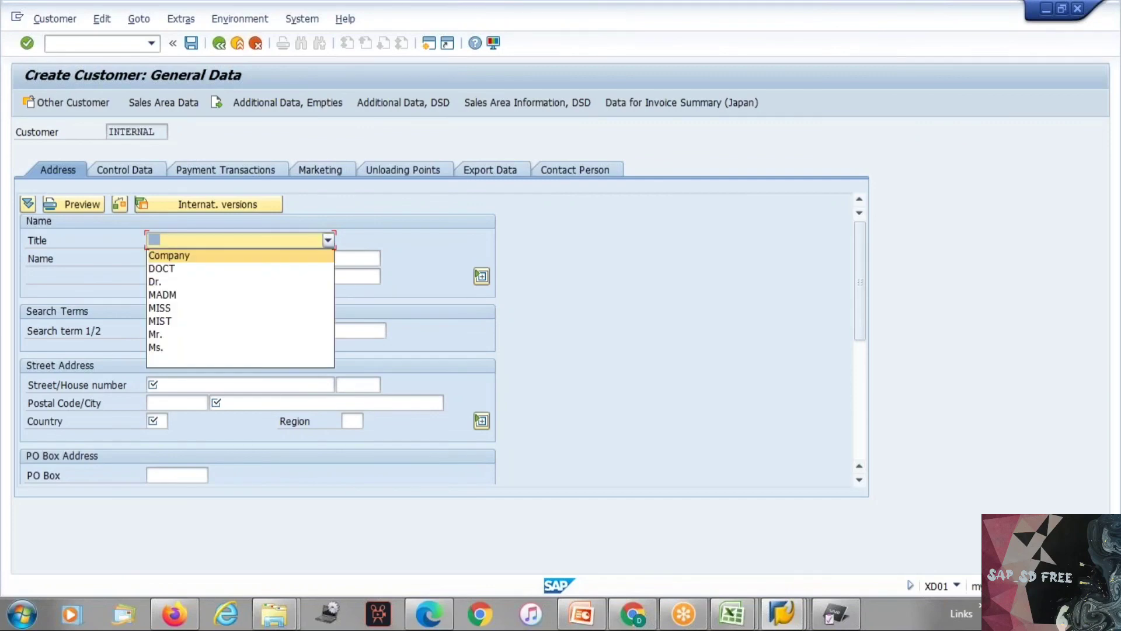
left_click(155, 334)
left_click(175, 258)
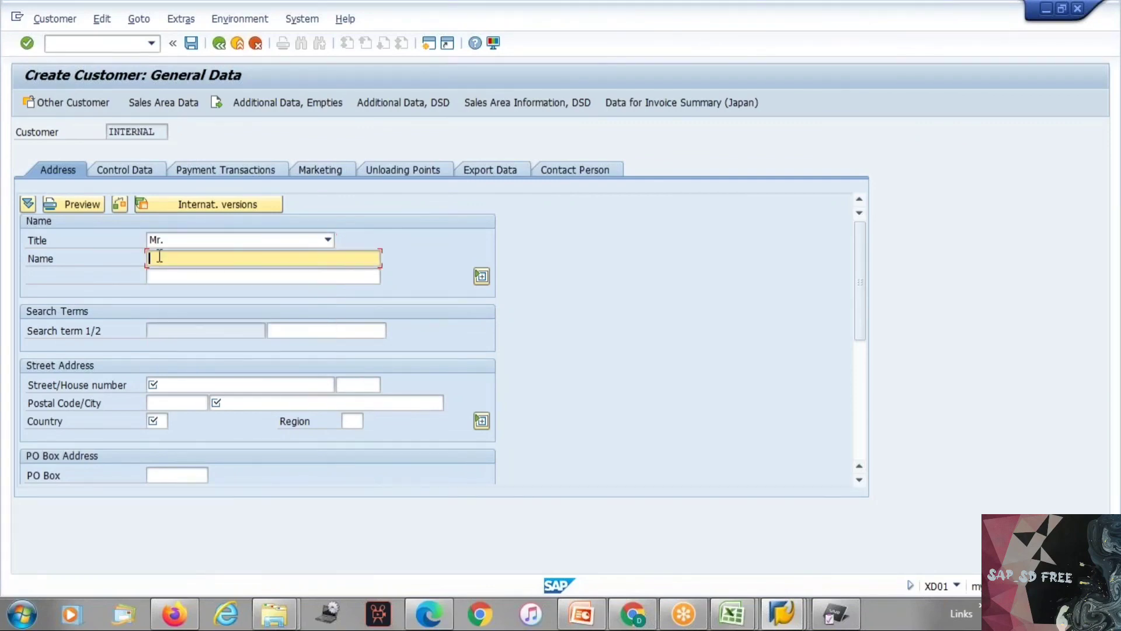
left_click(169, 275)
key("Return")
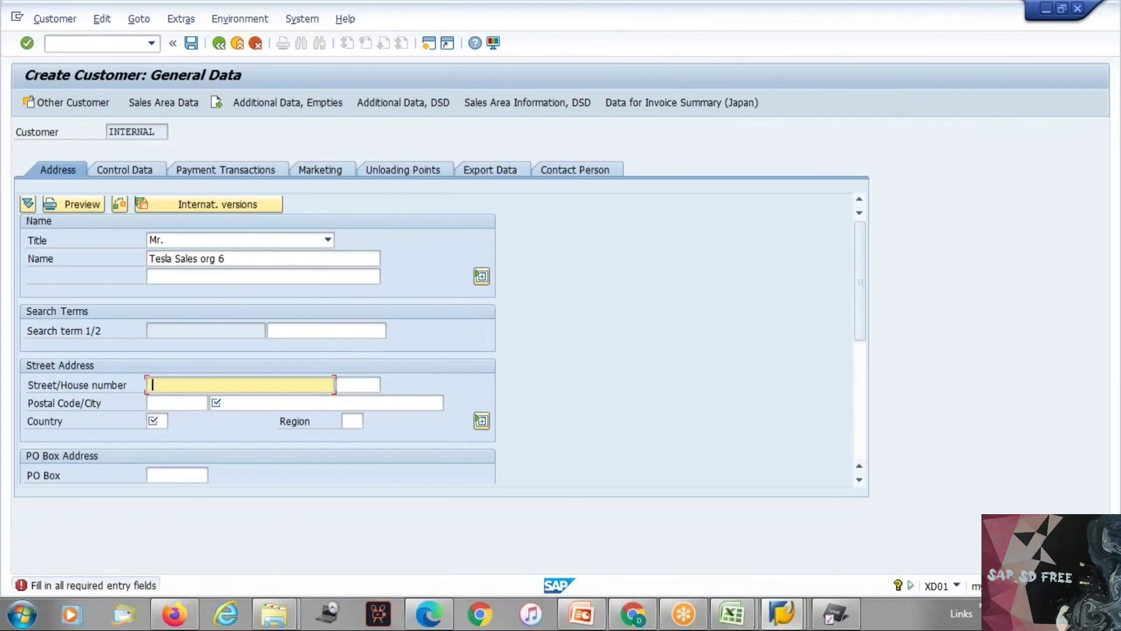
Step: Fill in the customer's street and city, and set the country to IN in the street address
type("adad")
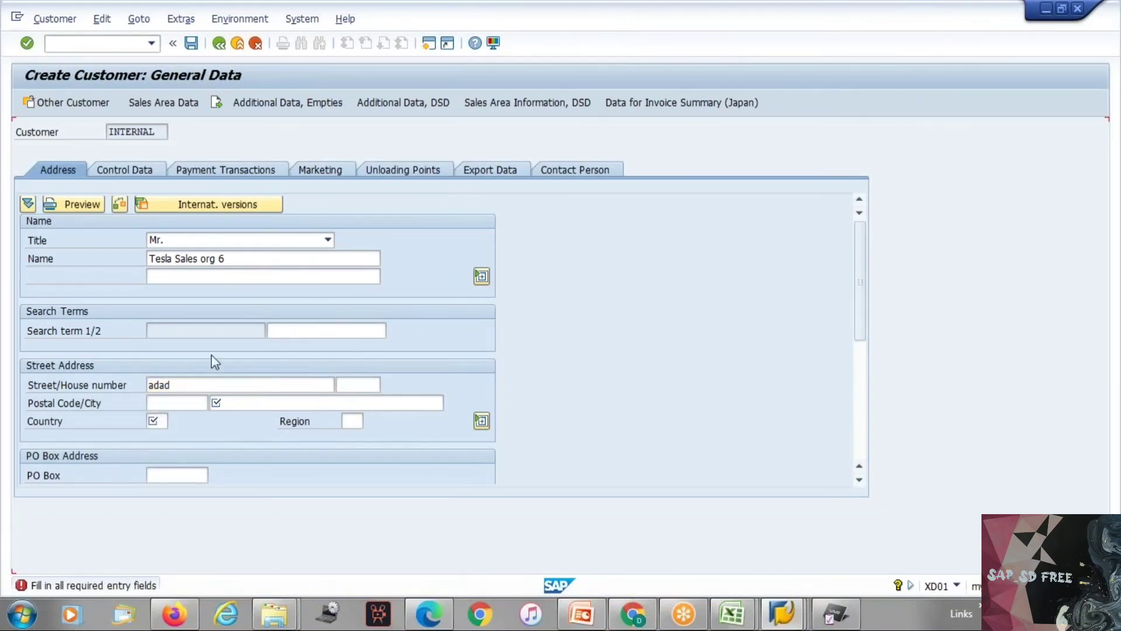
left_click(217, 403)
key("Down")
key("Return")
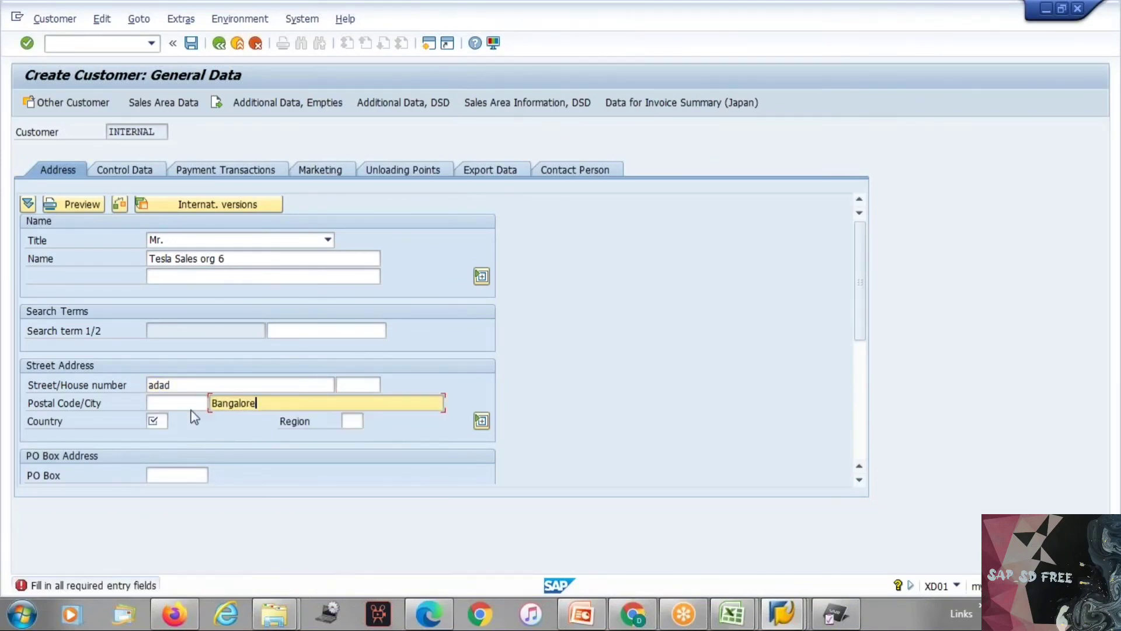
left_click(153, 420)
type("in")
key("Return")
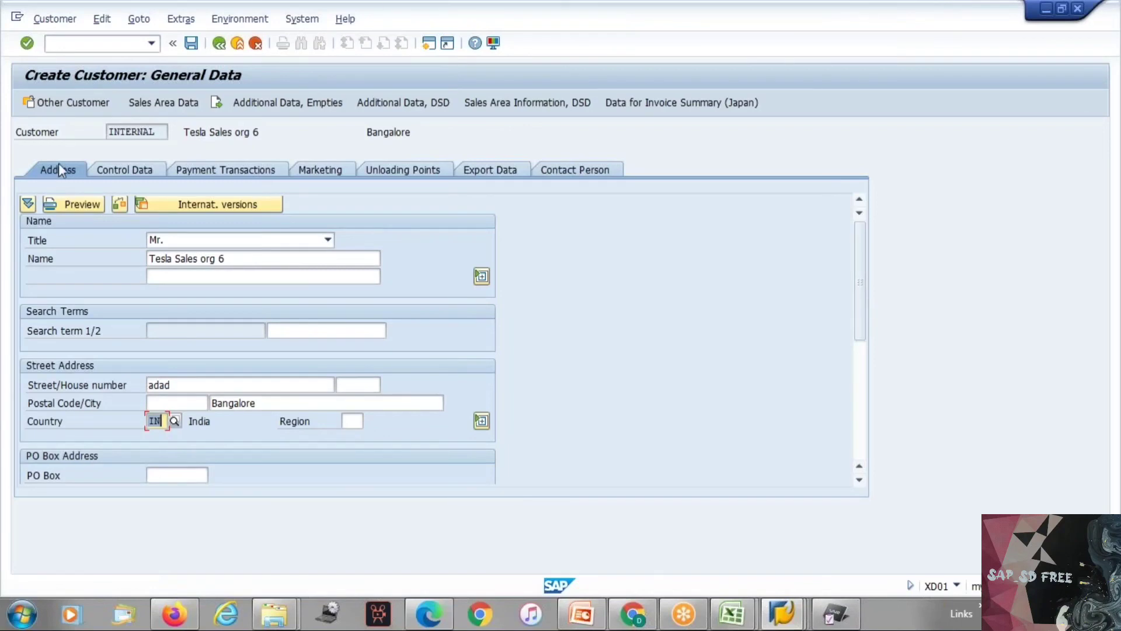
Step: Examine the general data from Control Data through Contact Person, and return to the initial creation screen without saving the customer
left_click(122, 169)
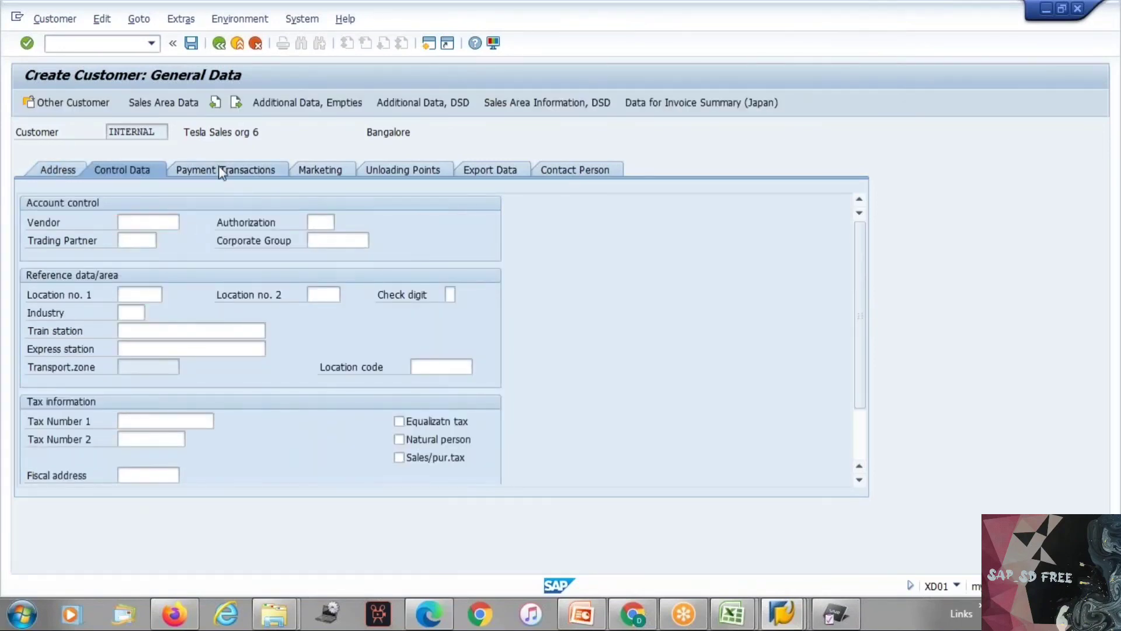
left_click(73, 241)
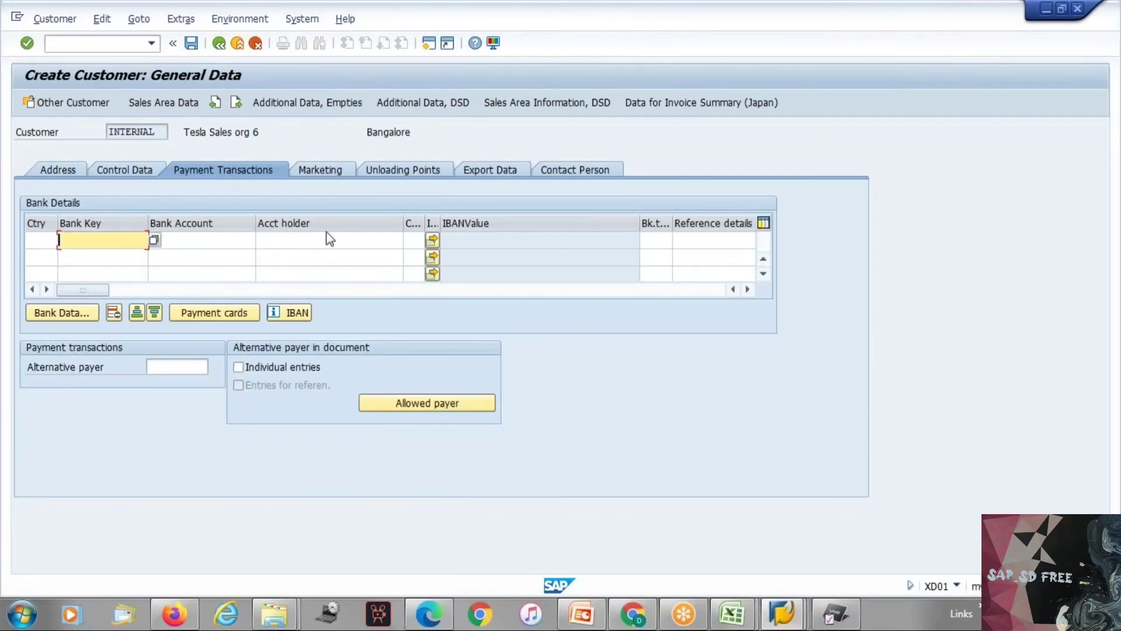
left_click(380, 172)
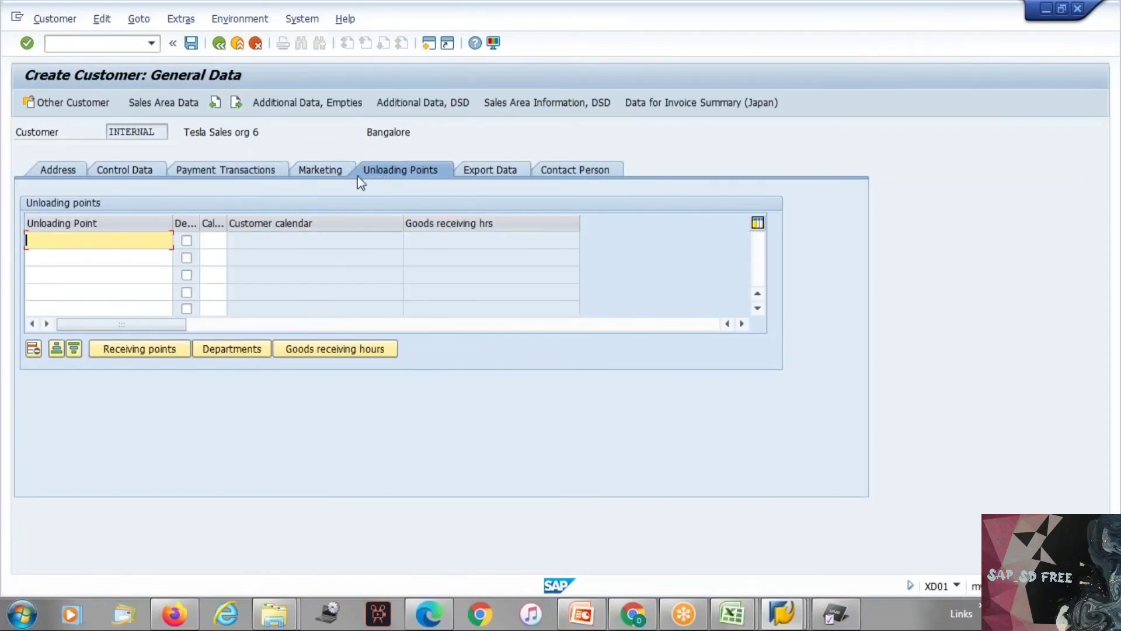
left_click(320, 170)
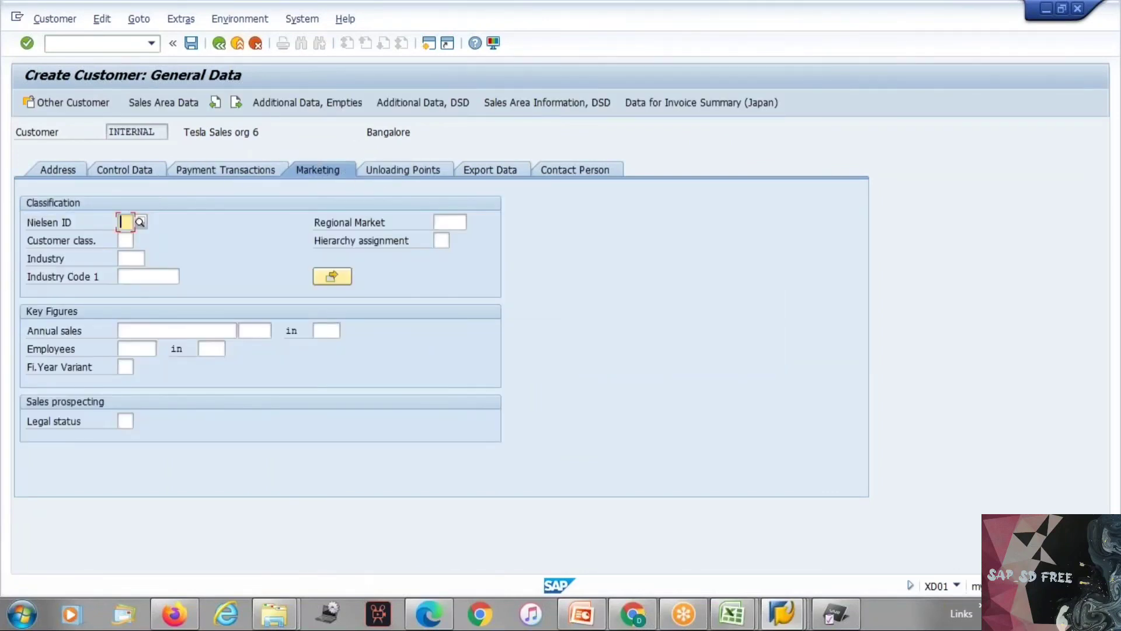
left_click(487, 169)
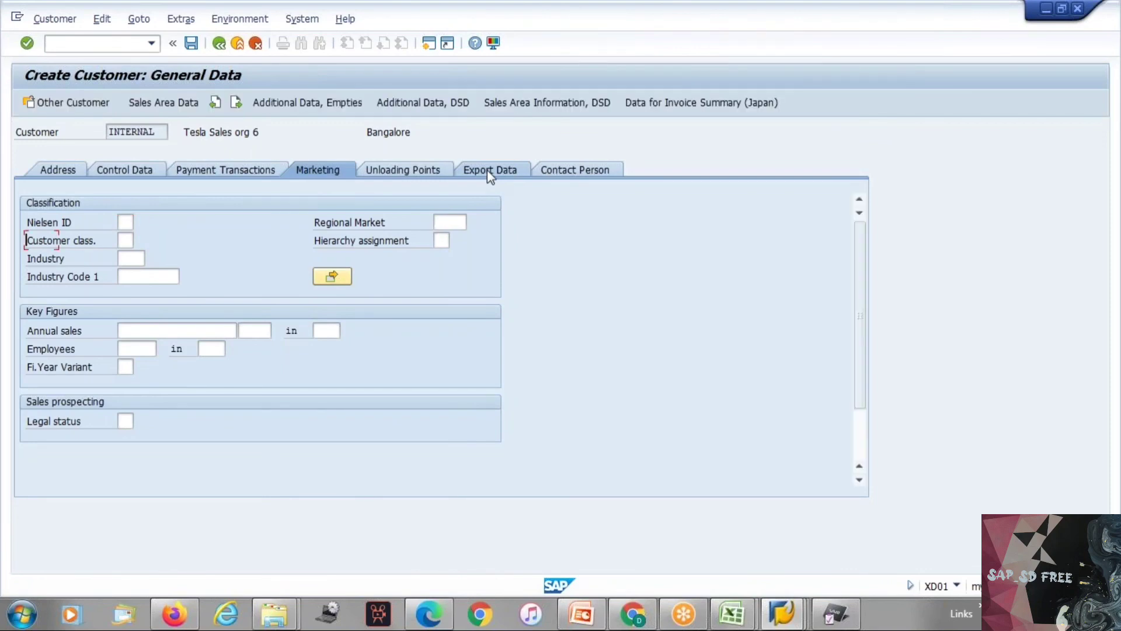
left_click(574, 170)
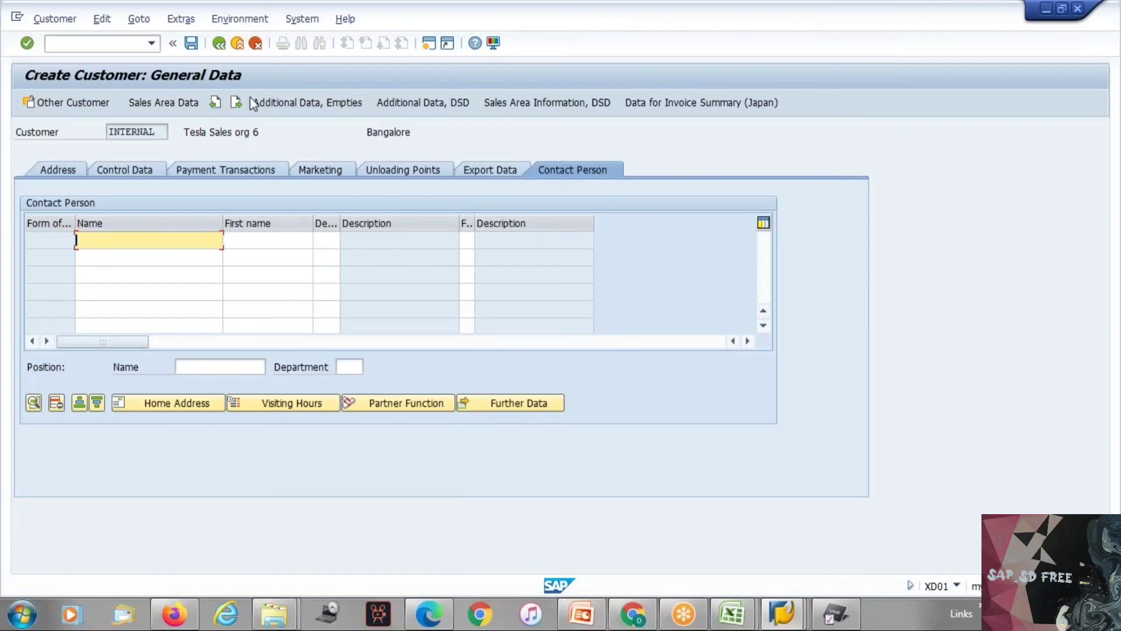
left_click(216, 46)
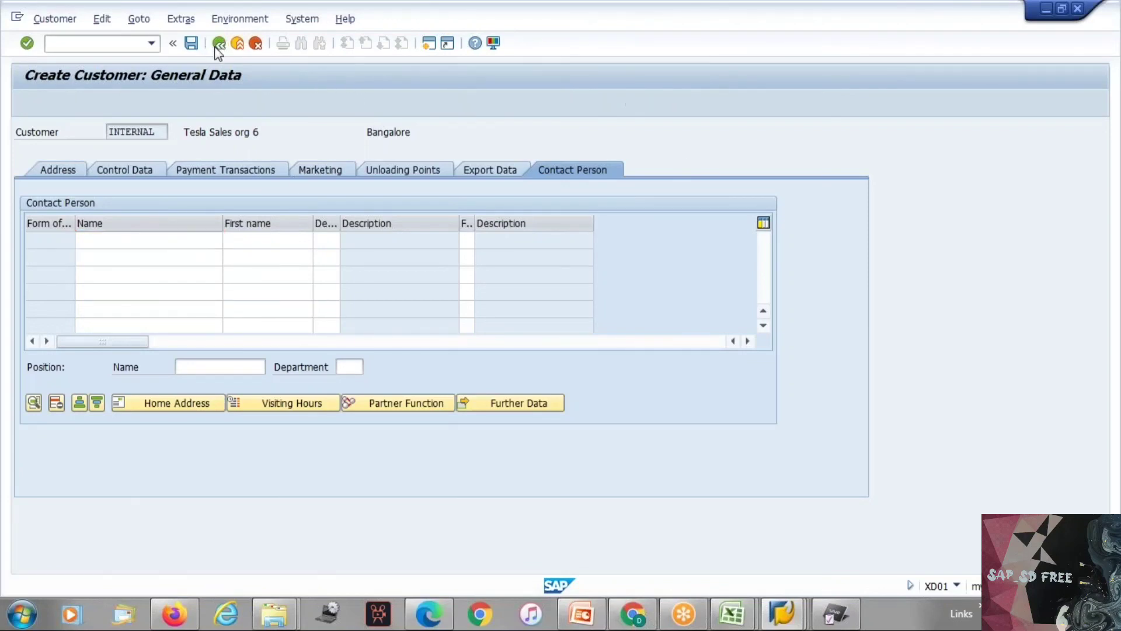
left_click(287, 303)
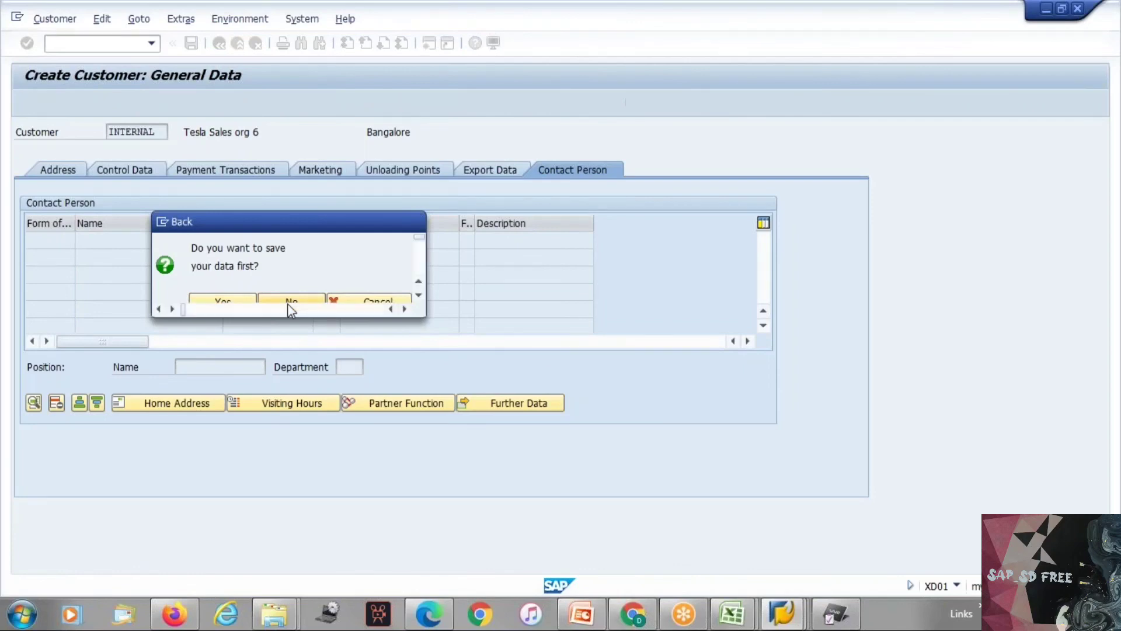
Step: Begin a company code with te, and check the Master Data sheet of the SAP SD workbook in Excel before returning to SAP
left_click(165, 211)
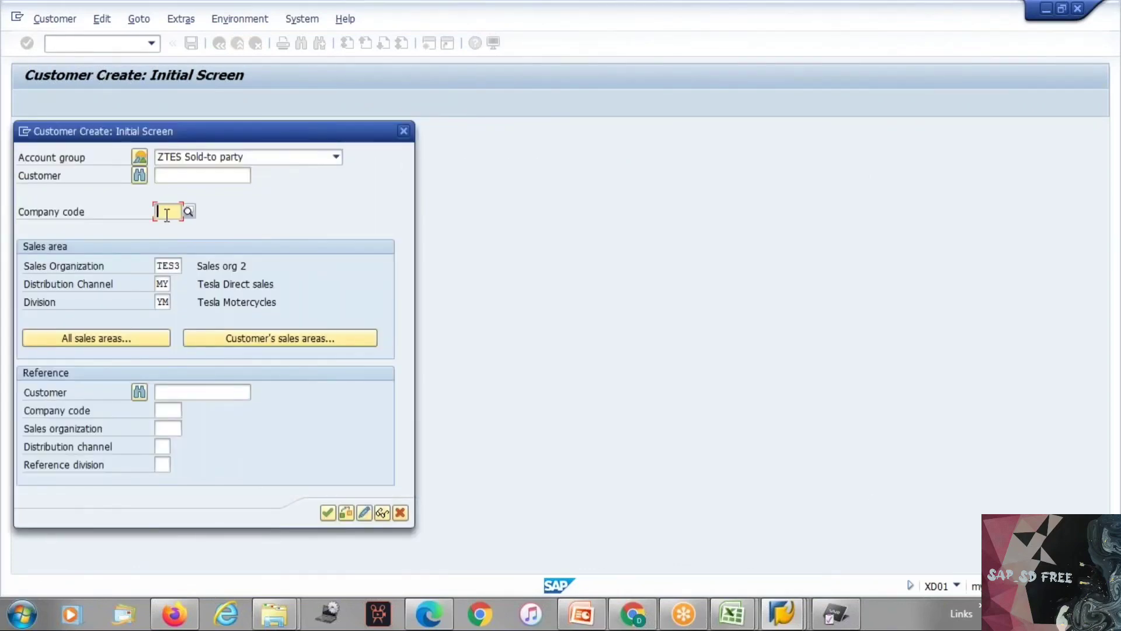
left_click(165, 212)
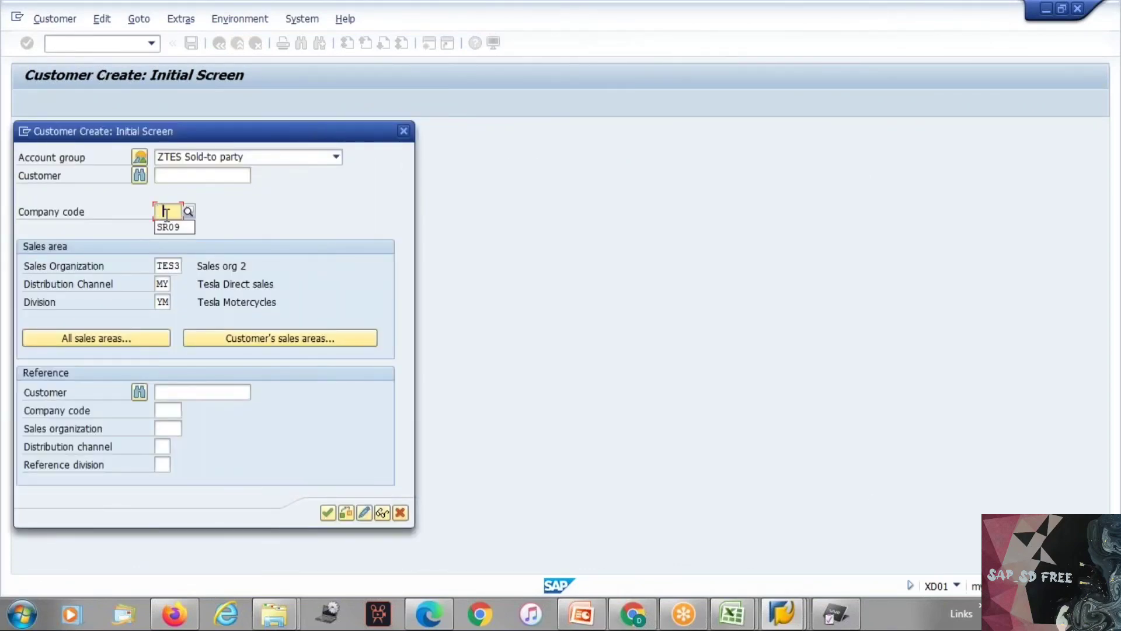
type("te")
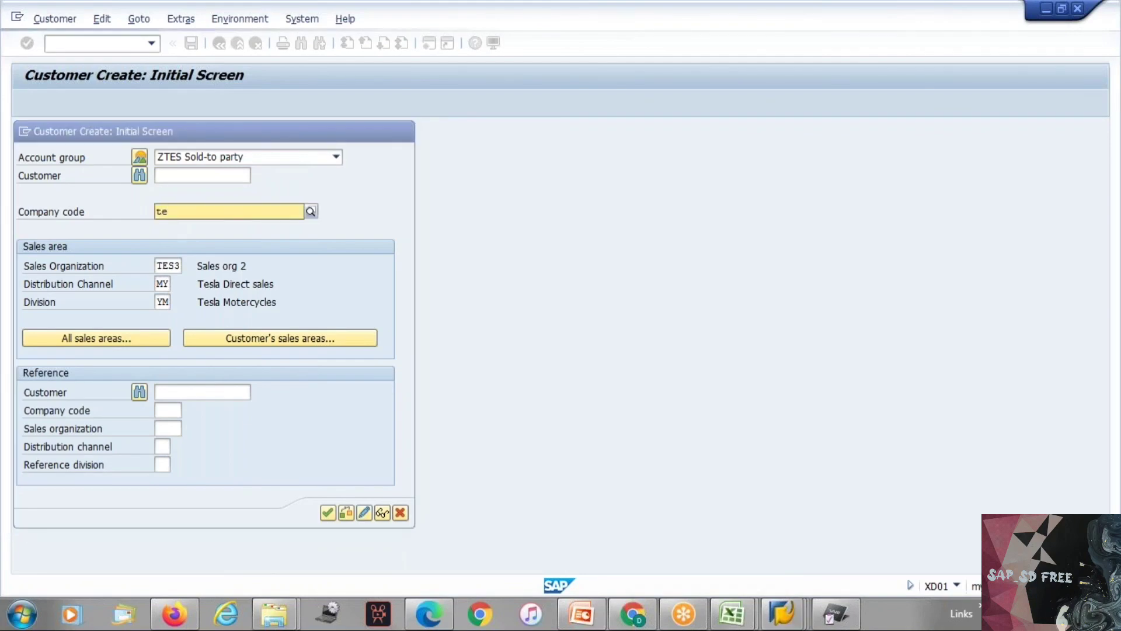
left_click(735, 619)
left_click(828, 520)
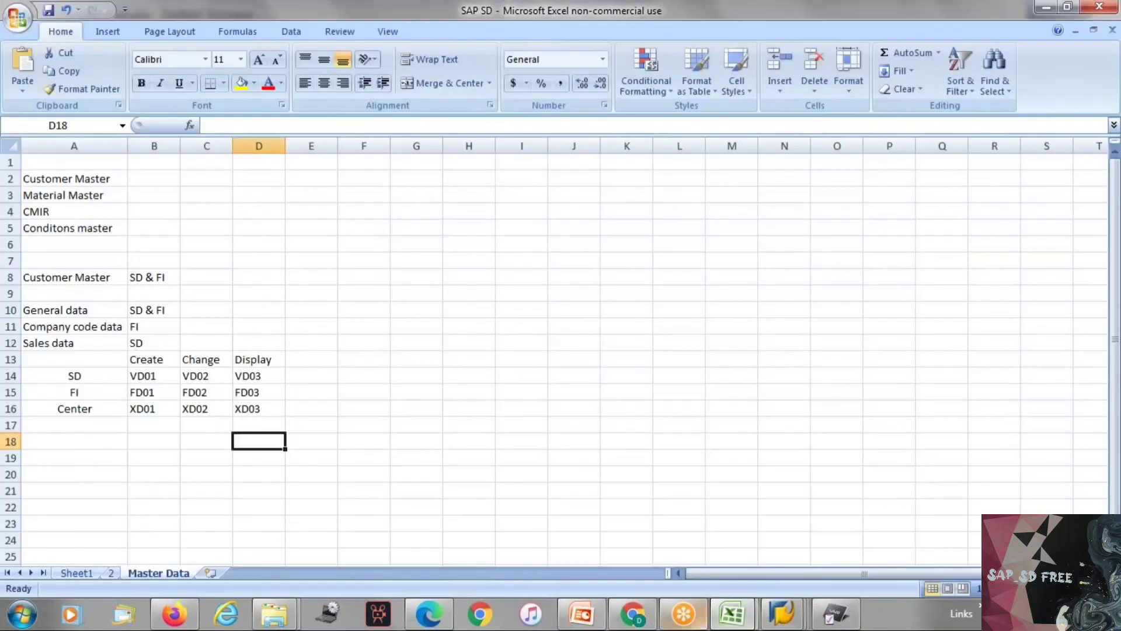
left_click(507, 309)
key("alt+Tab")
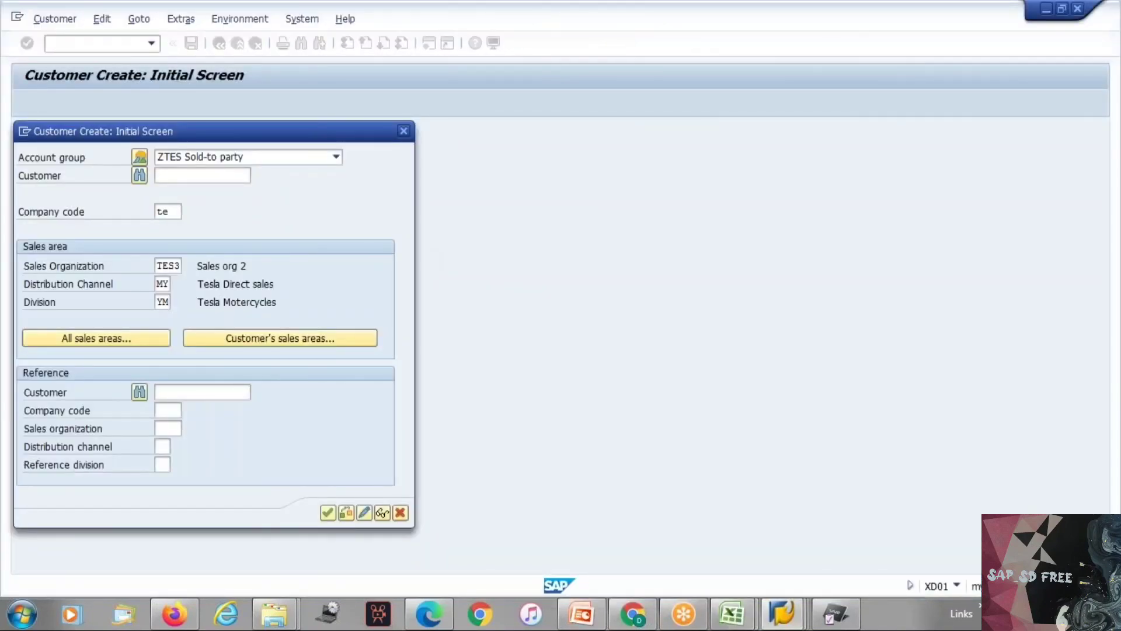
Step: Try tech and tach as the company code for the new sold-to party
left_click(170, 210)
type("ch")
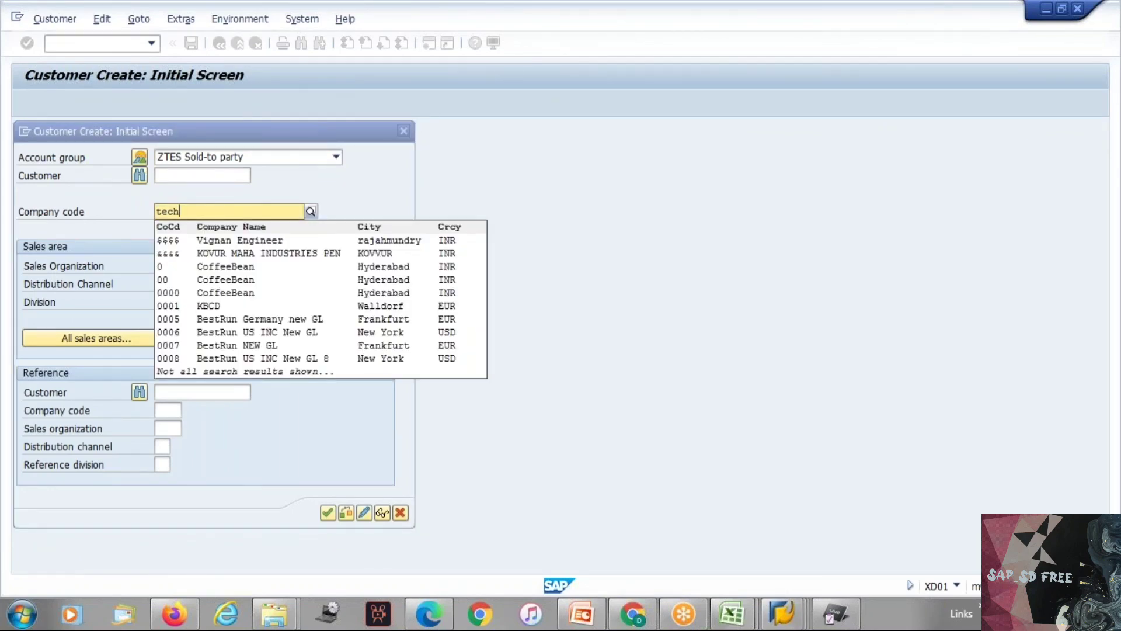
key("BackSpace")
key("BackSpace")
key("BackSpace")
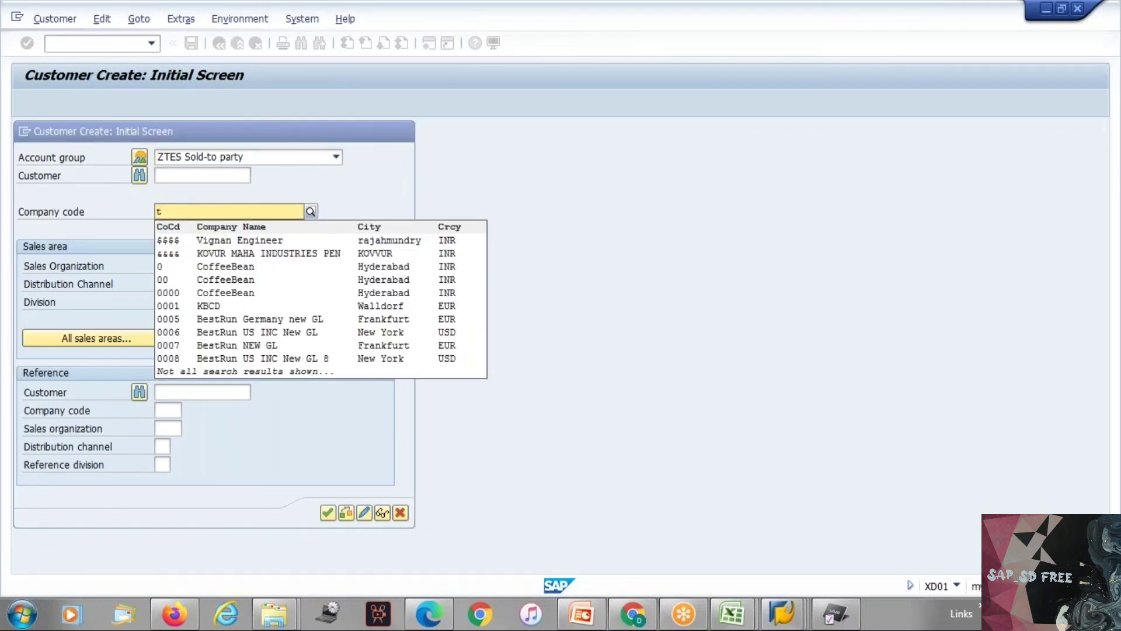
type("ach")
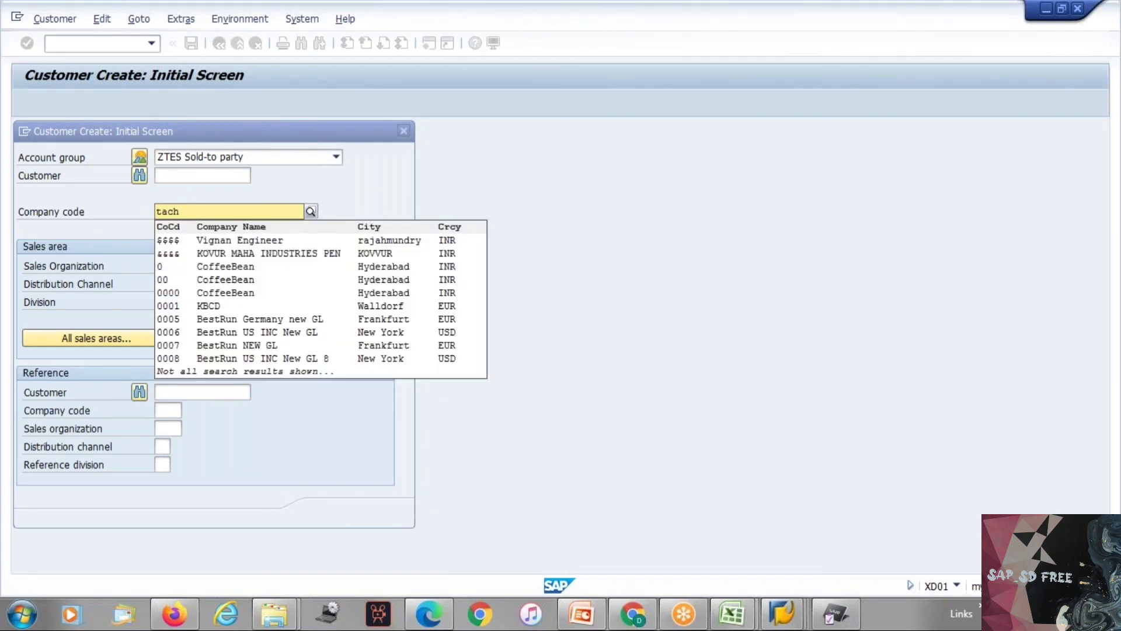
Step: Clear the company code and continue to the general data of the ZTES sold-to party for sales area TES3, MY, YM
key("BackSpace")
key("BackSpace")
key("BackSpace")
key("BackSpace")
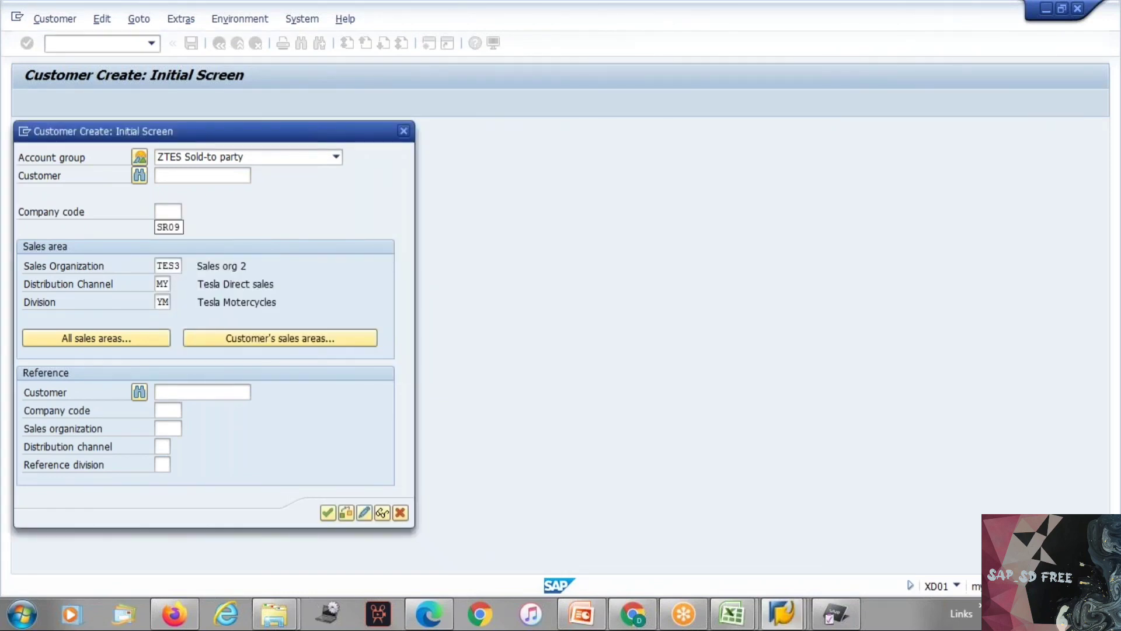
left_click(690, 299)
key("Return")
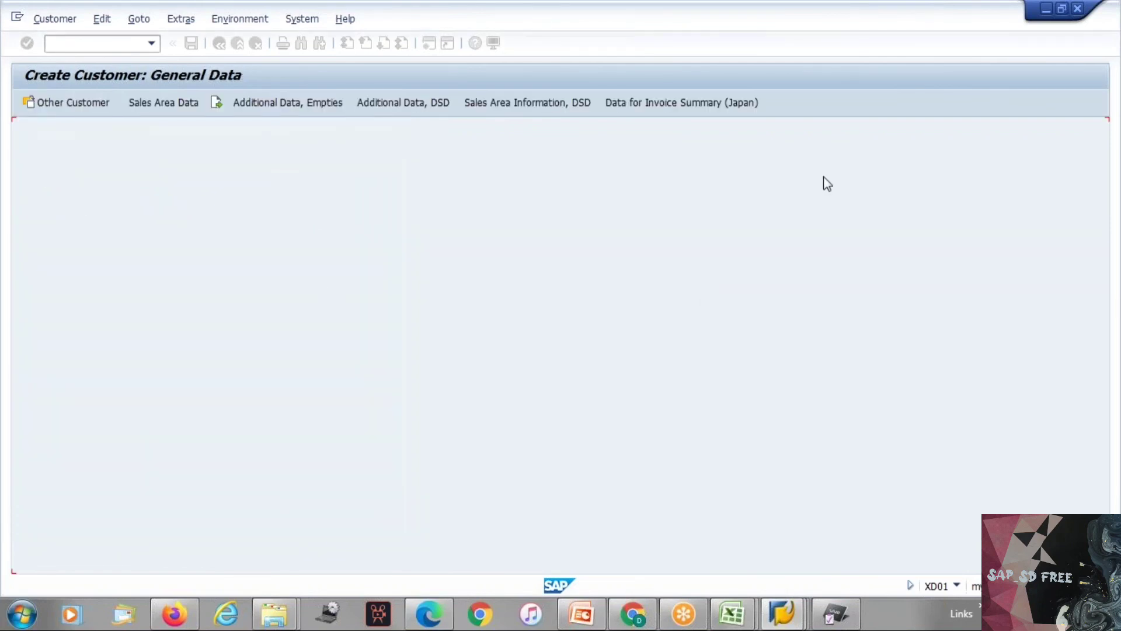